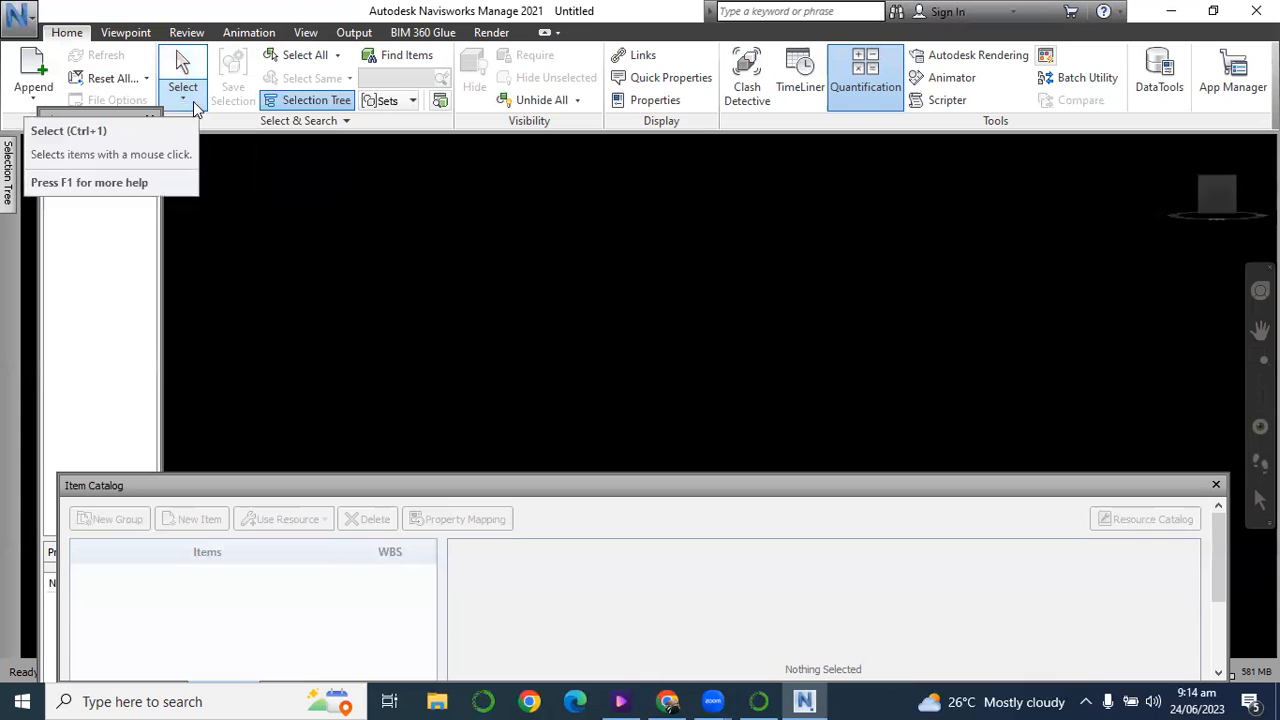
Show the TimeLiner window and the Quantification Workbook.
{"action": "left_click", "coordinate": [190, 104]}
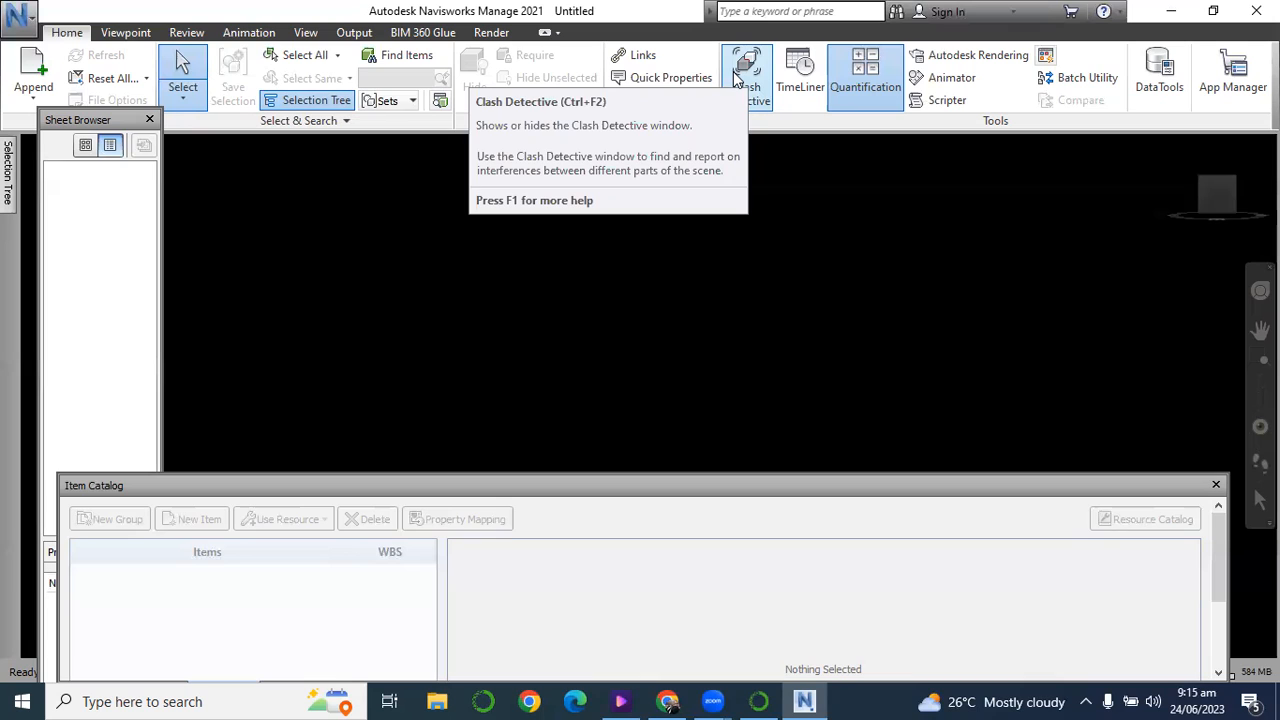
{"action": "left_click", "coordinate": [787, 82]}
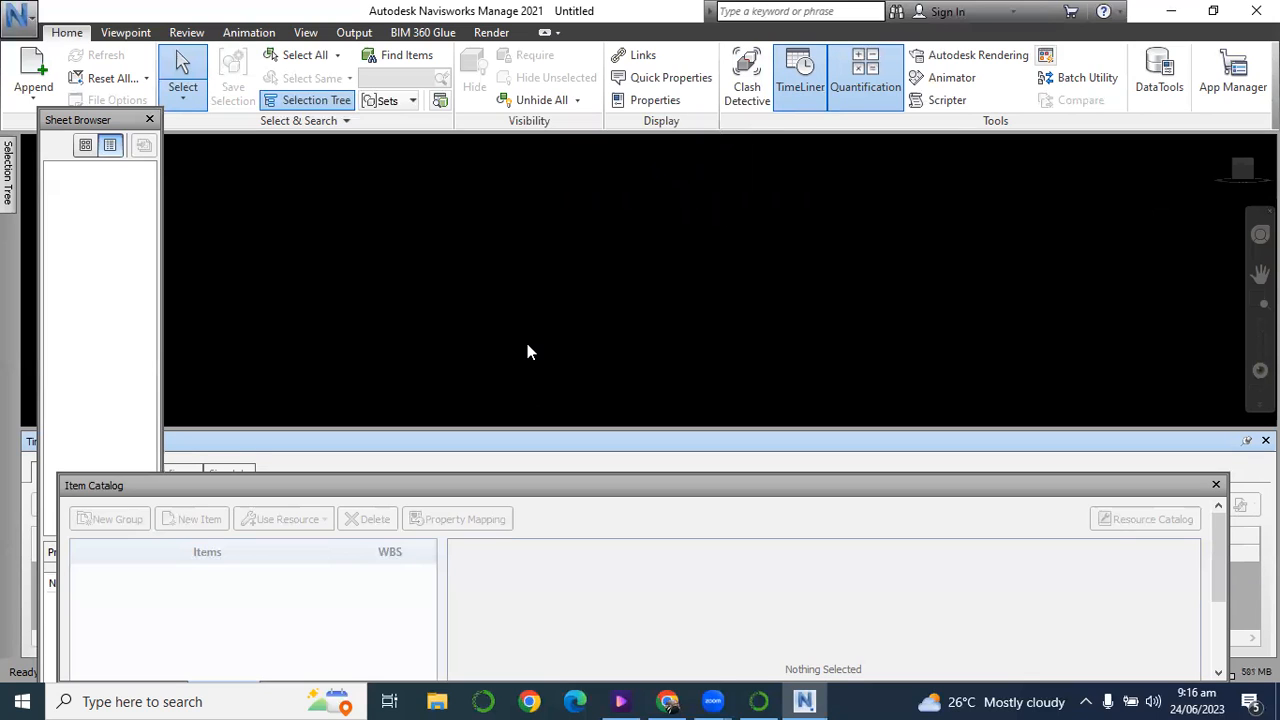
{"action": "left_click", "coordinate": [868, 75]}
{"action": "left_click", "coordinate": [868, 75]}
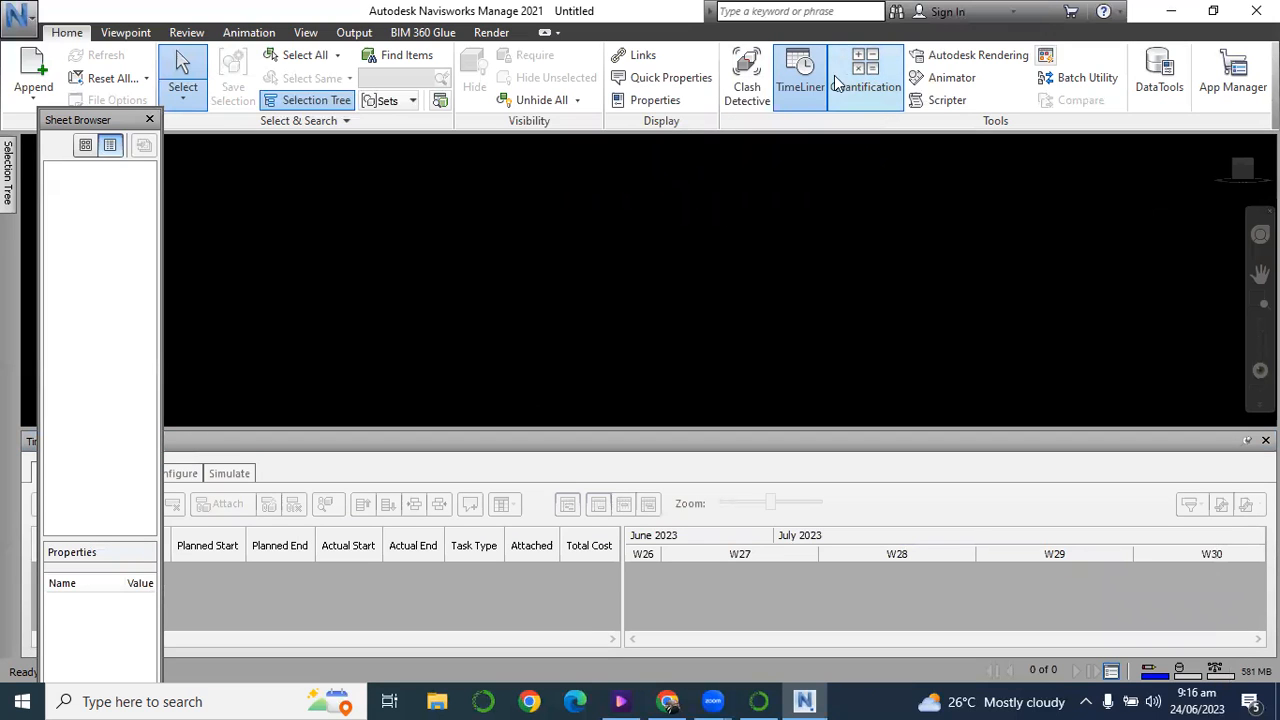
{"action": "left_click", "coordinate": [853, 87]}
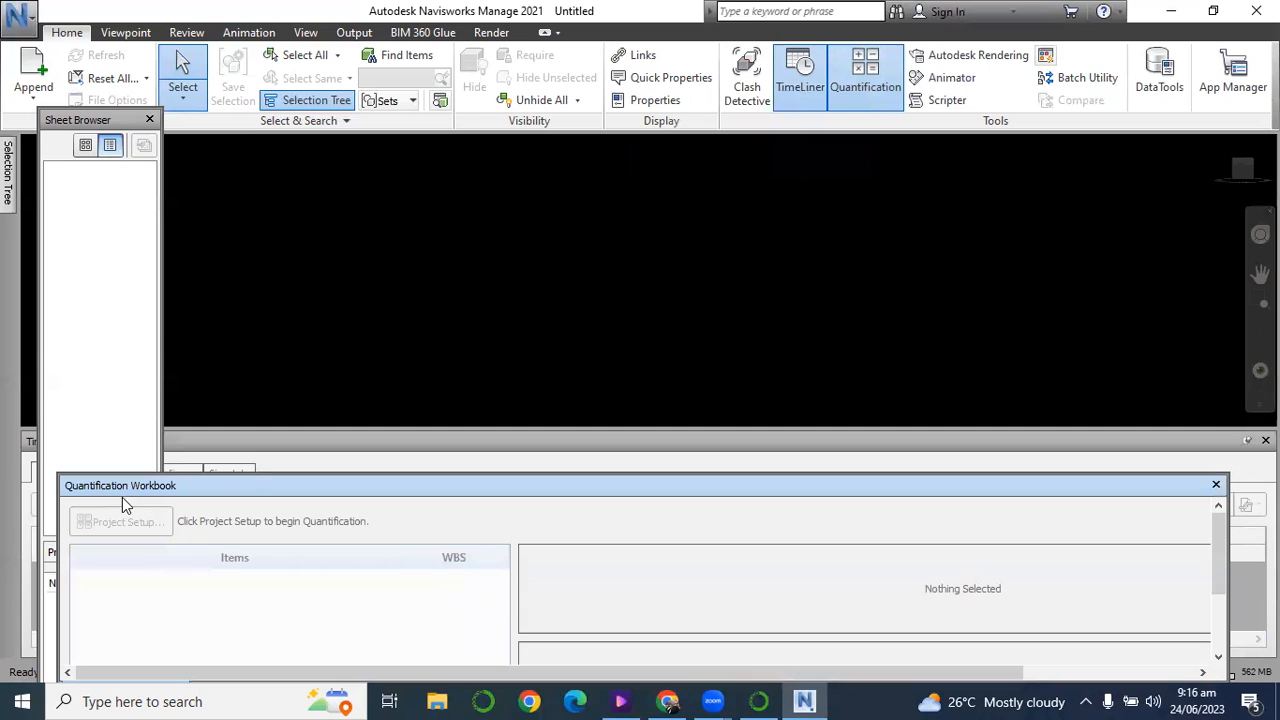
Start opening a file and browse to the Navisworks folder on the Desktop.
{"action": "left_click", "coordinate": [118, 33]}
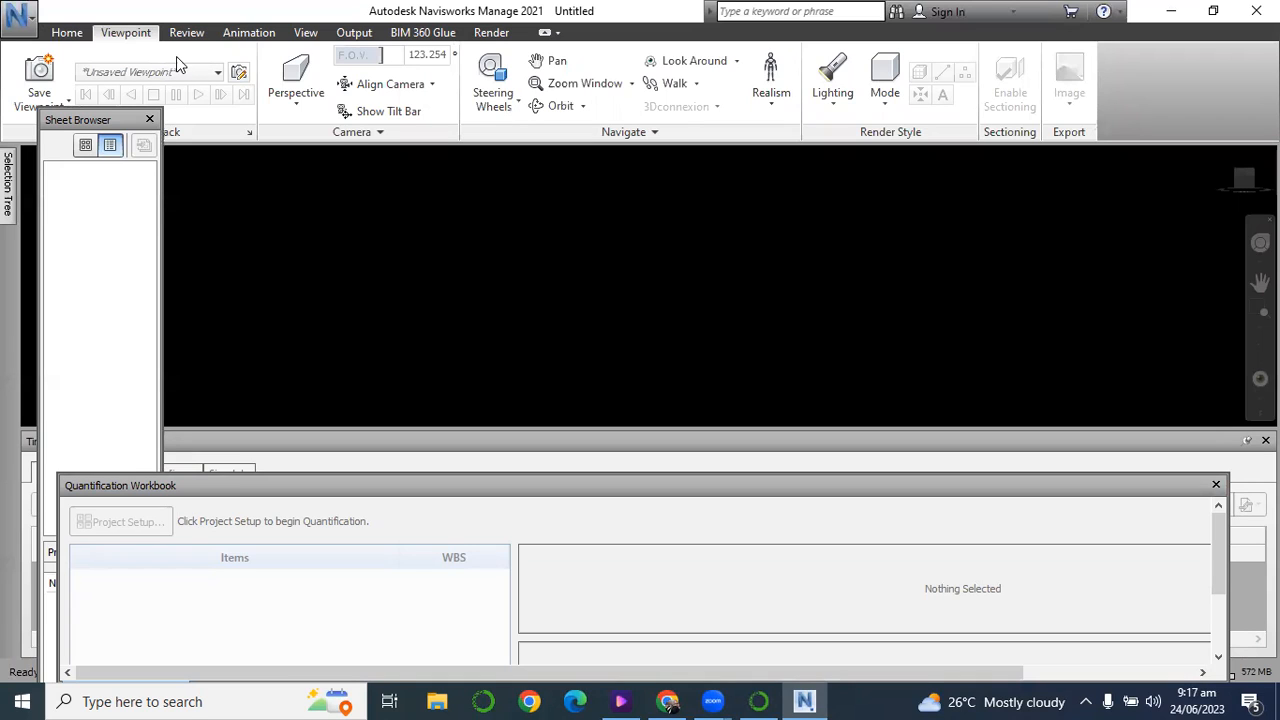
{"action": "left_click", "coordinate": [22, 15]}
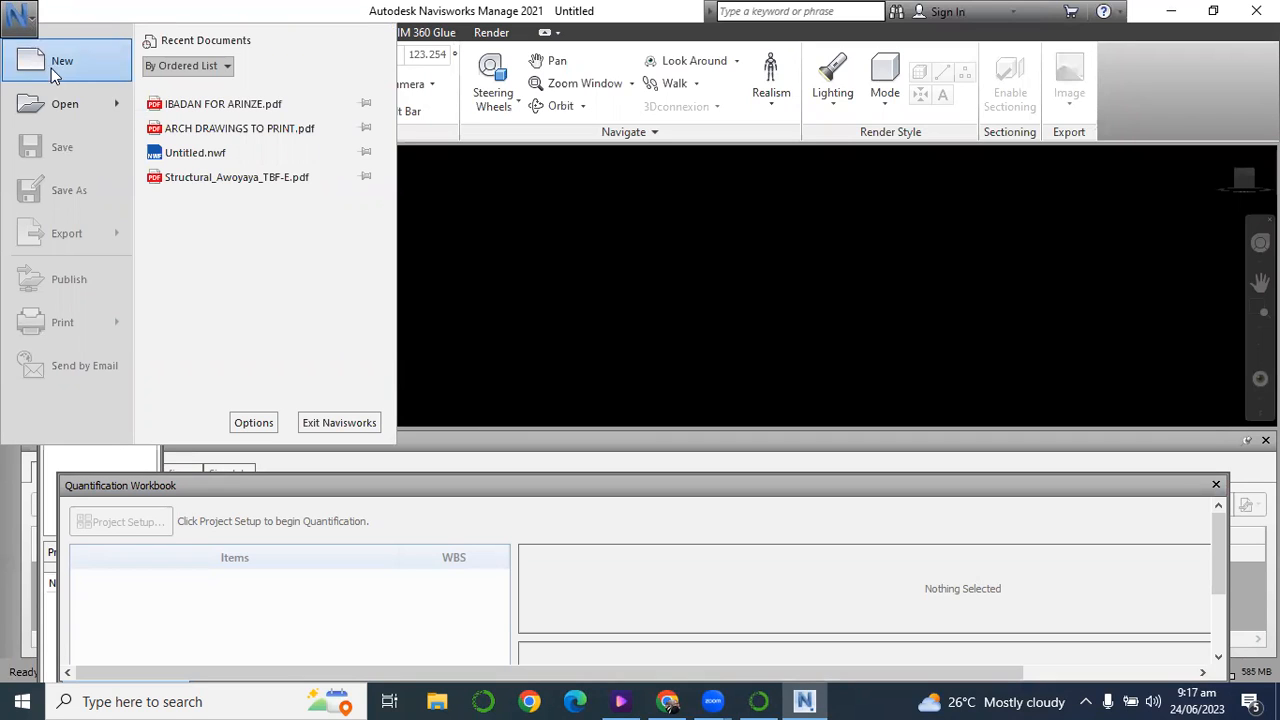
{"action": "left_click", "coordinate": [58, 101]}
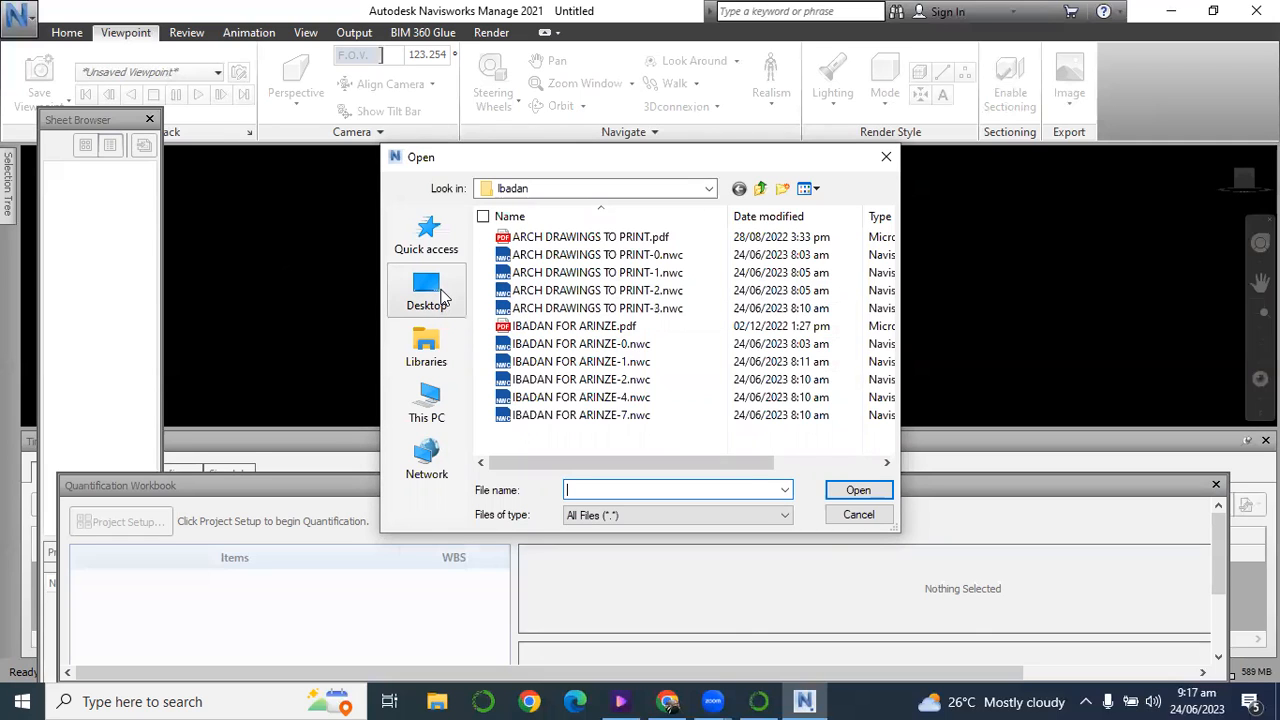
{"action": "left_click", "coordinate": [428, 298]}
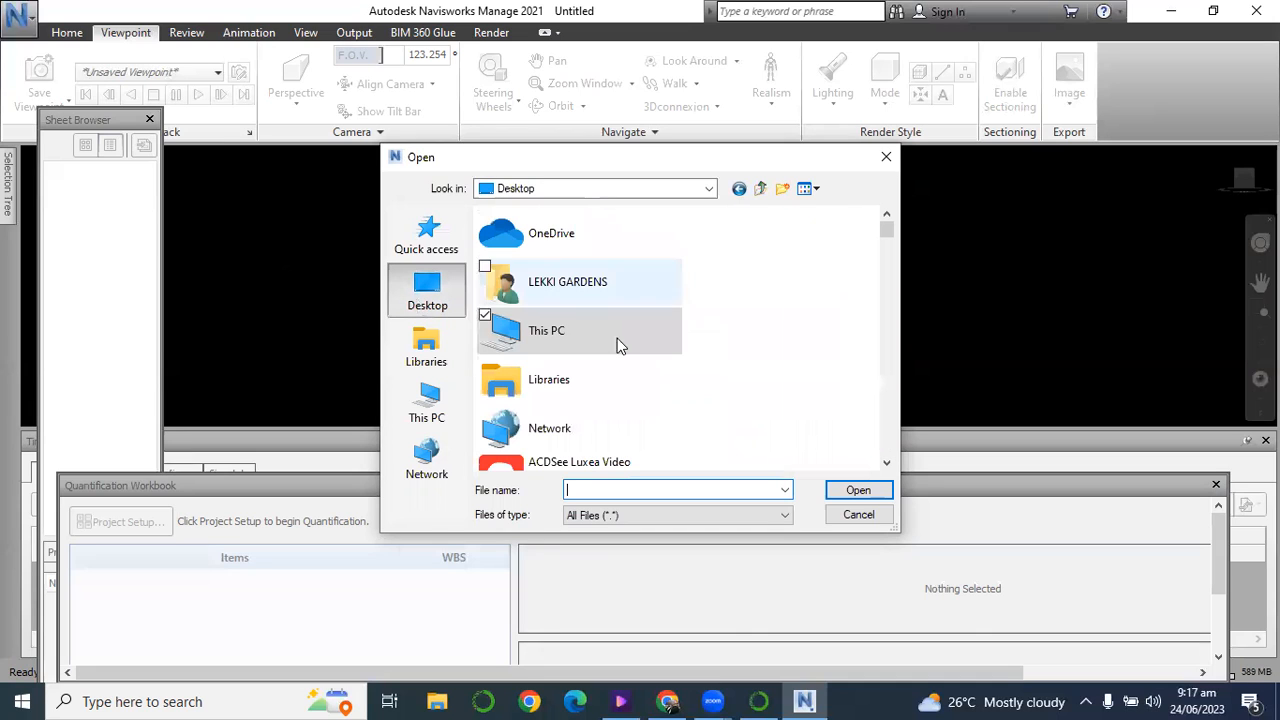
{"action": "left_click", "coordinate": [615, 293]}
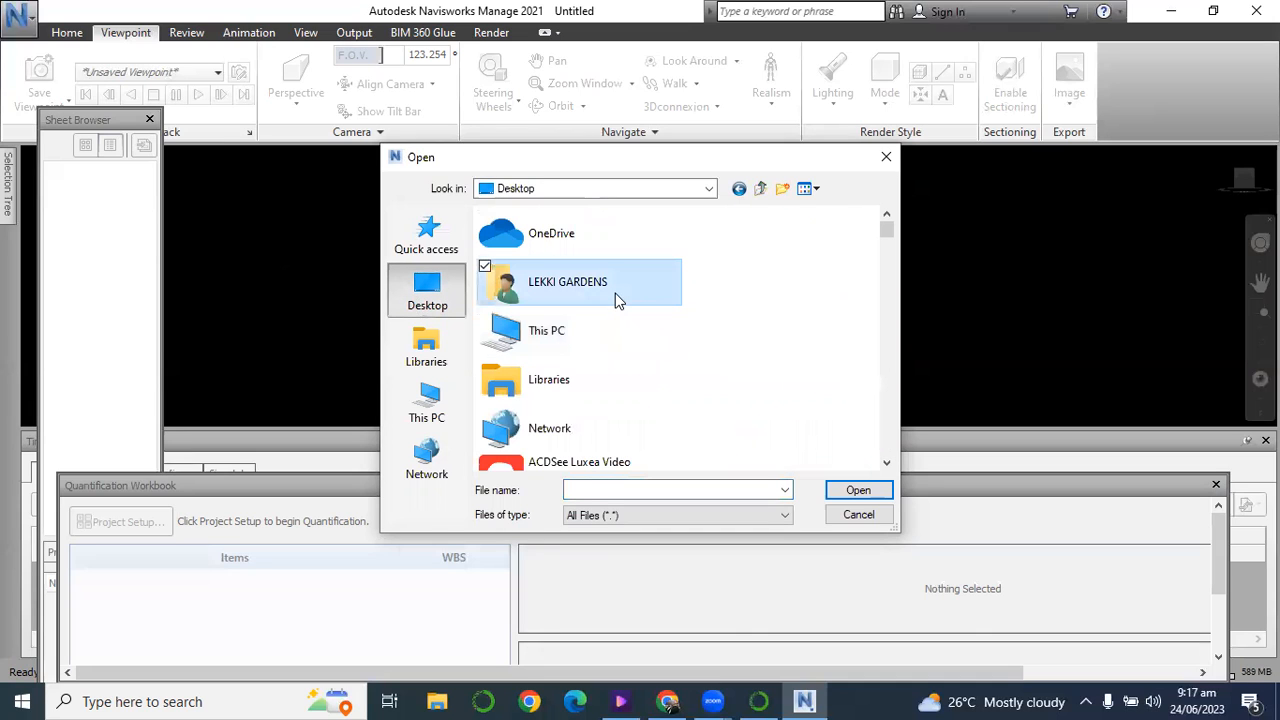
{"action": "key", "text": "n"}
{"action": "key", "text": "n"}
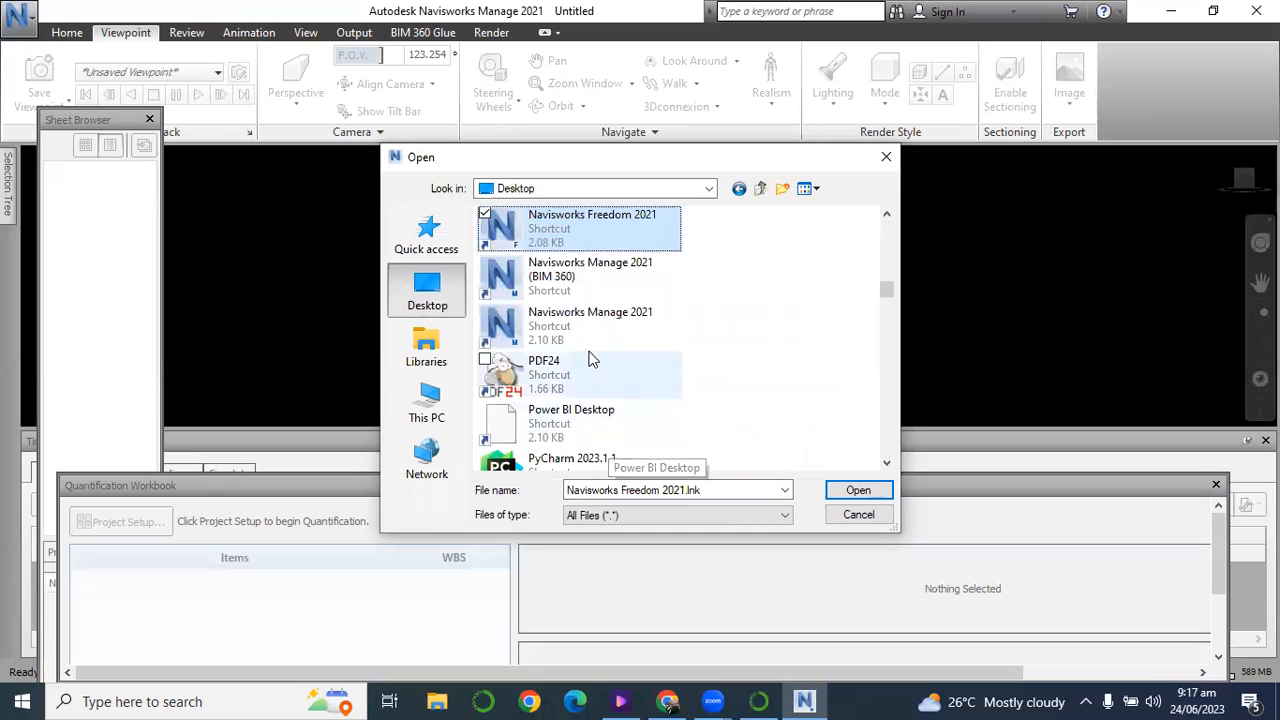
{"action": "key", "text": "n"}
{"action": "key", "text": "n"}
{"action": "key", "text": "n"}
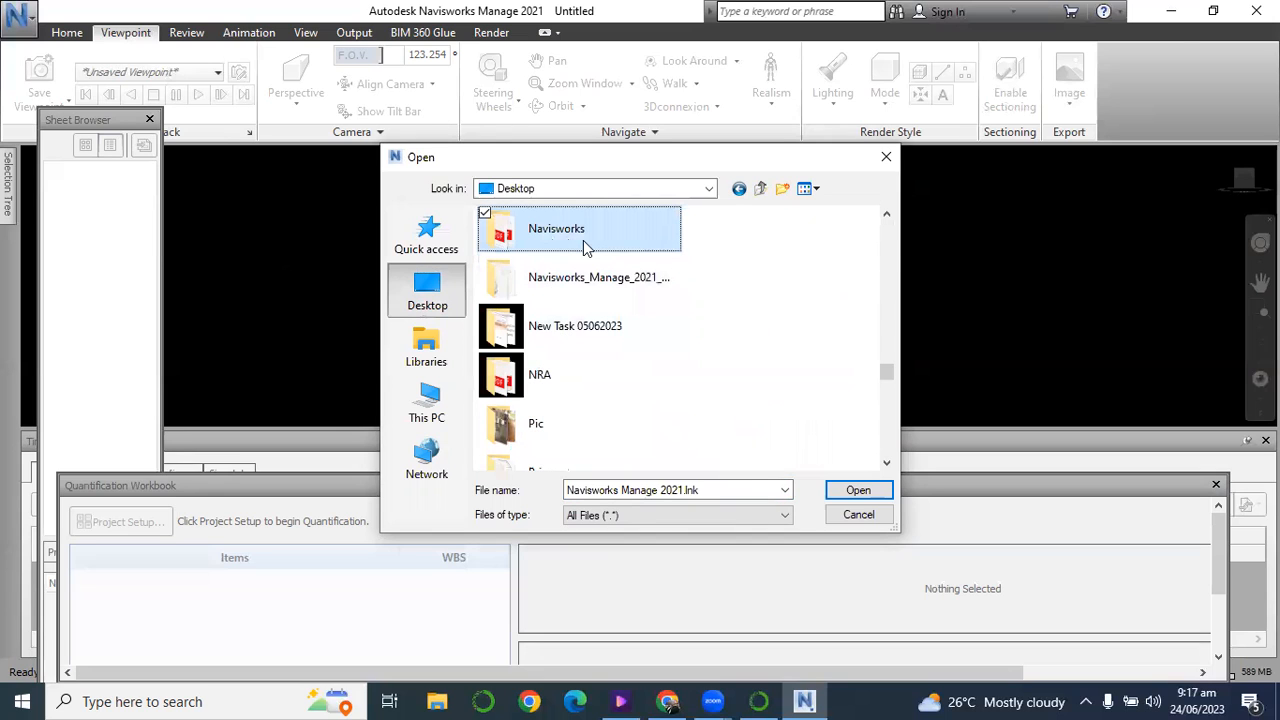
{"action": "double_click", "coordinate": [583, 240]}
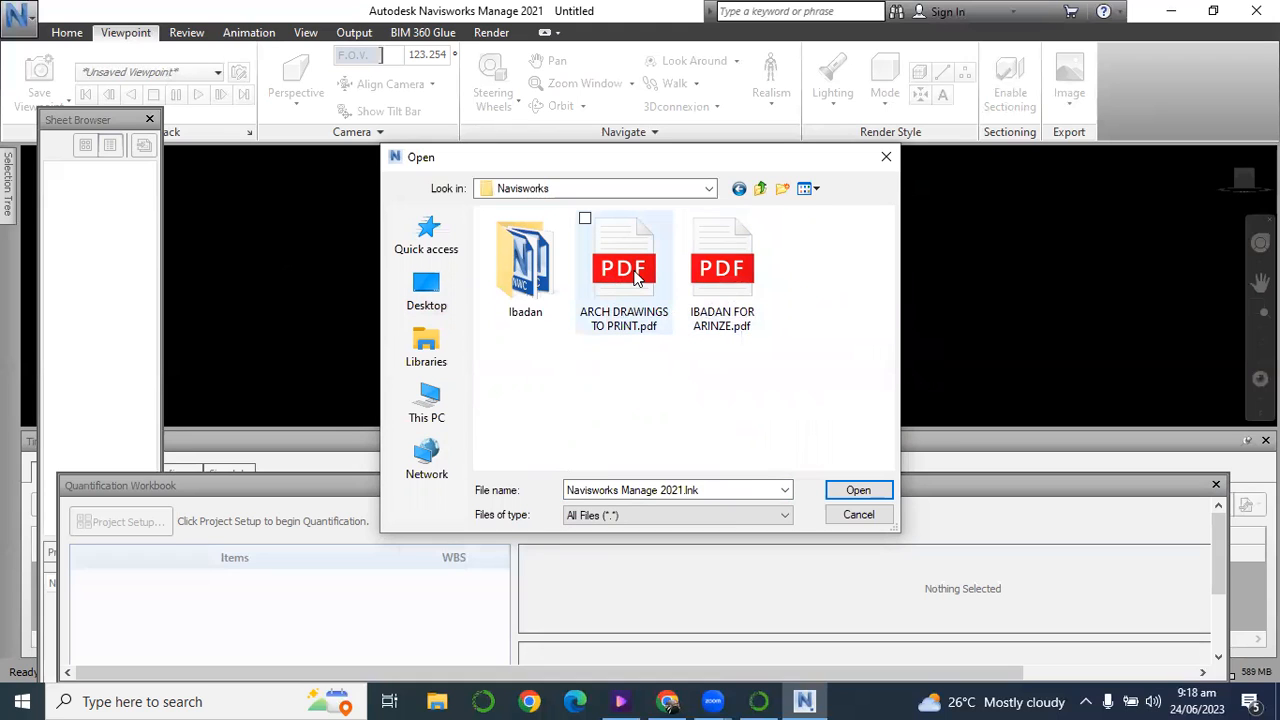
Open both PDFs in the Navisworks folder together and add their additional sheets to the current project.
{"action": "left_click", "coordinate": [637, 277]}
{"action": "left_click", "coordinate": [722, 277], "text": "ctrl"}
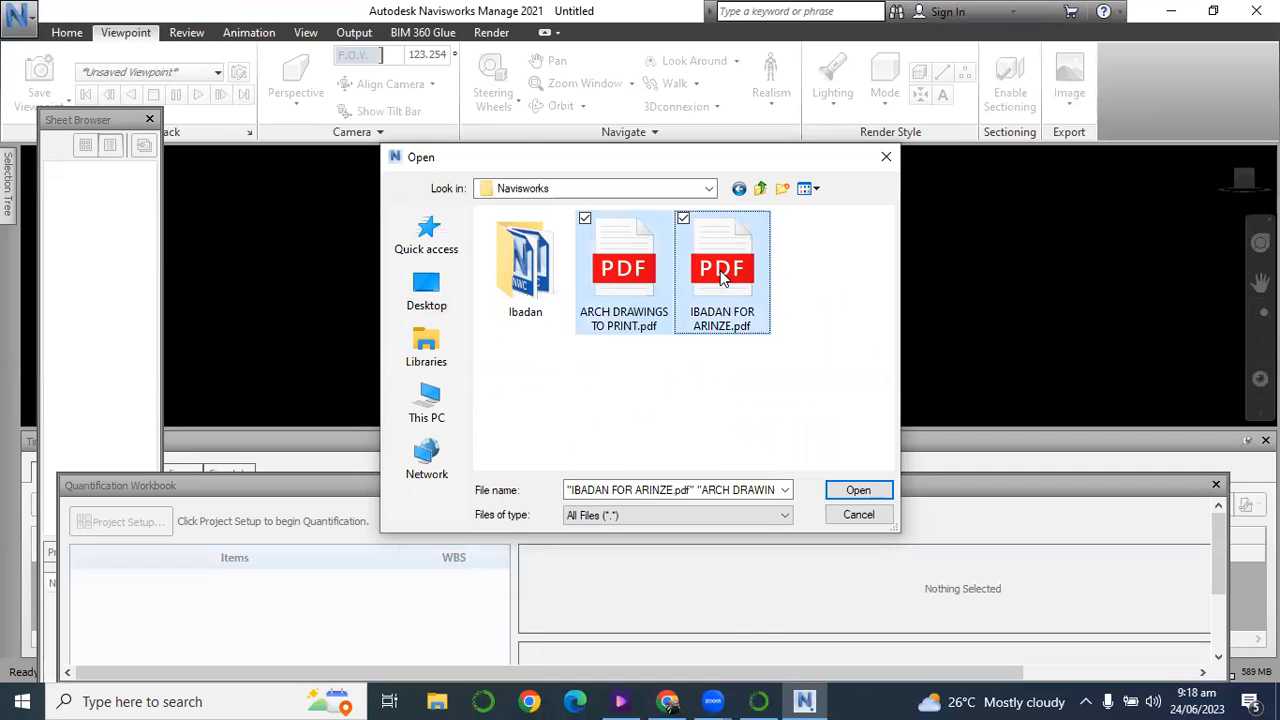
{"action": "left_click", "coordinate": [858, 491]}
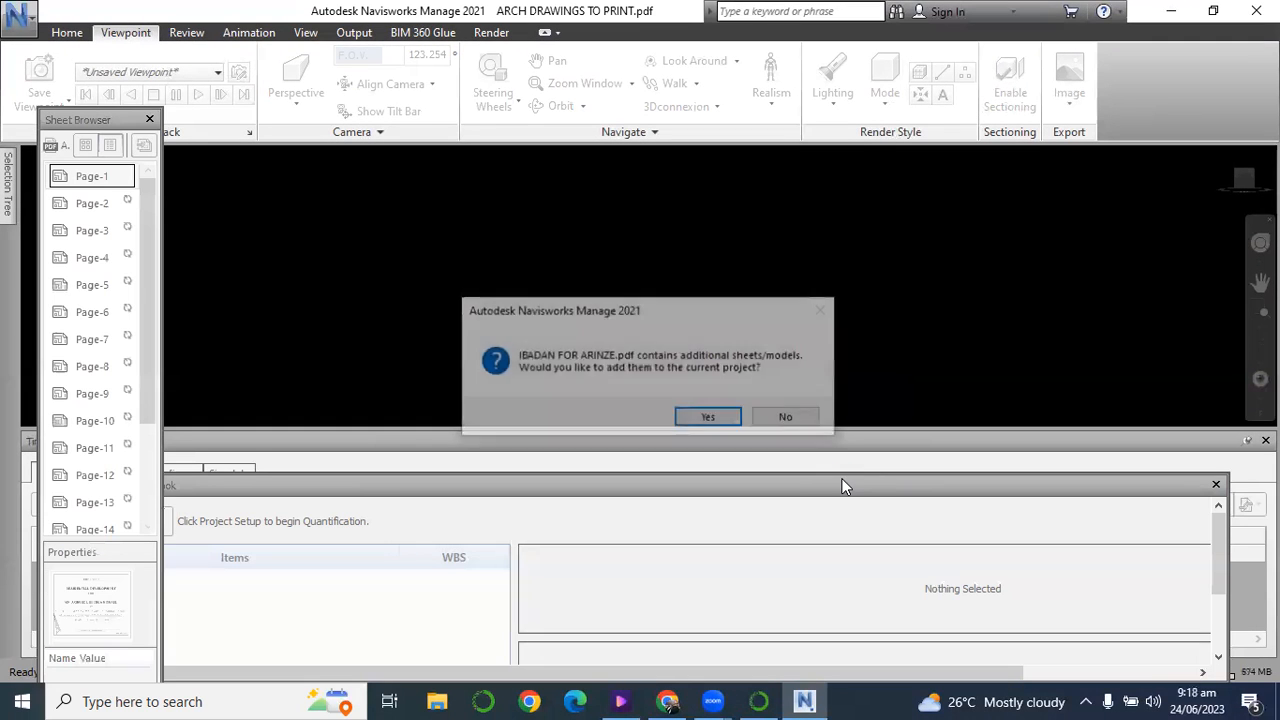
{"action": "left_click", "coordinate": [709, 418]}
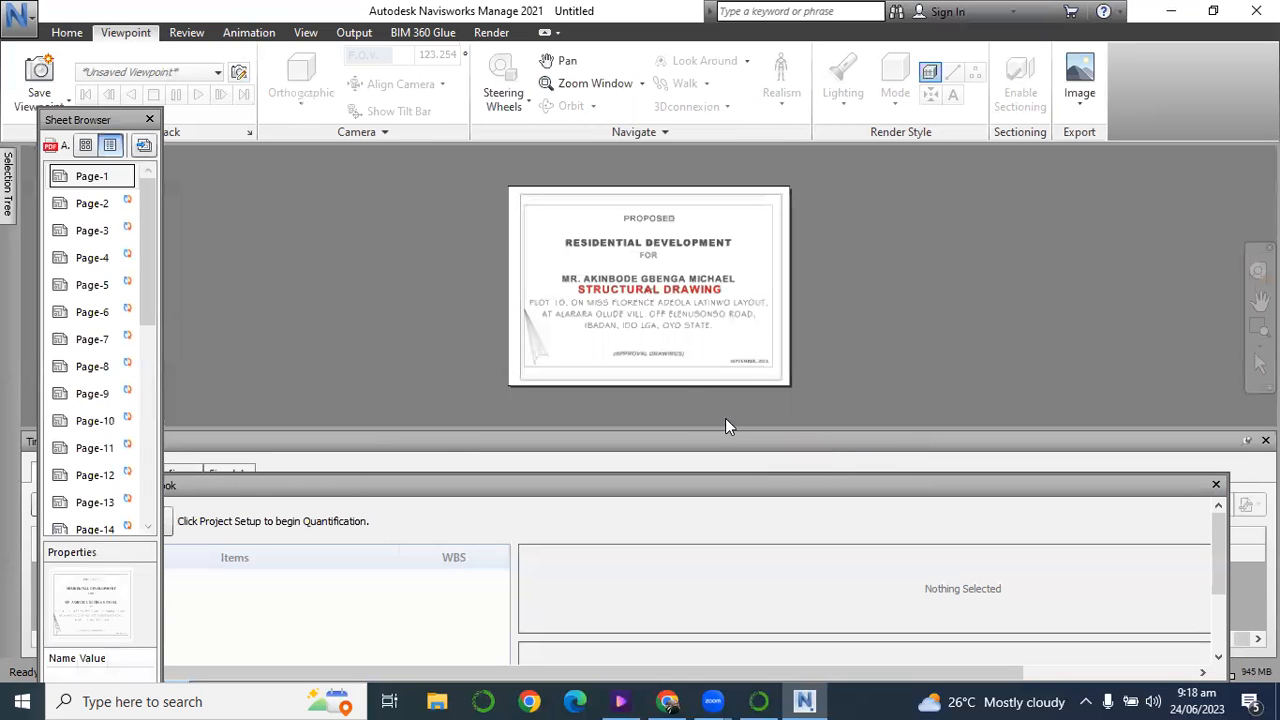
Inspect the Page-1 title sheet and open the Page-2 sheet.
{"action": "scroll", "coordinate": [670, 320], "scroll_direction": "up", "scroll_amount": 3}
{"action": "scroll", "coordinate": [667, 321], "scroll_direction": "down", "scroll_amount": 2}
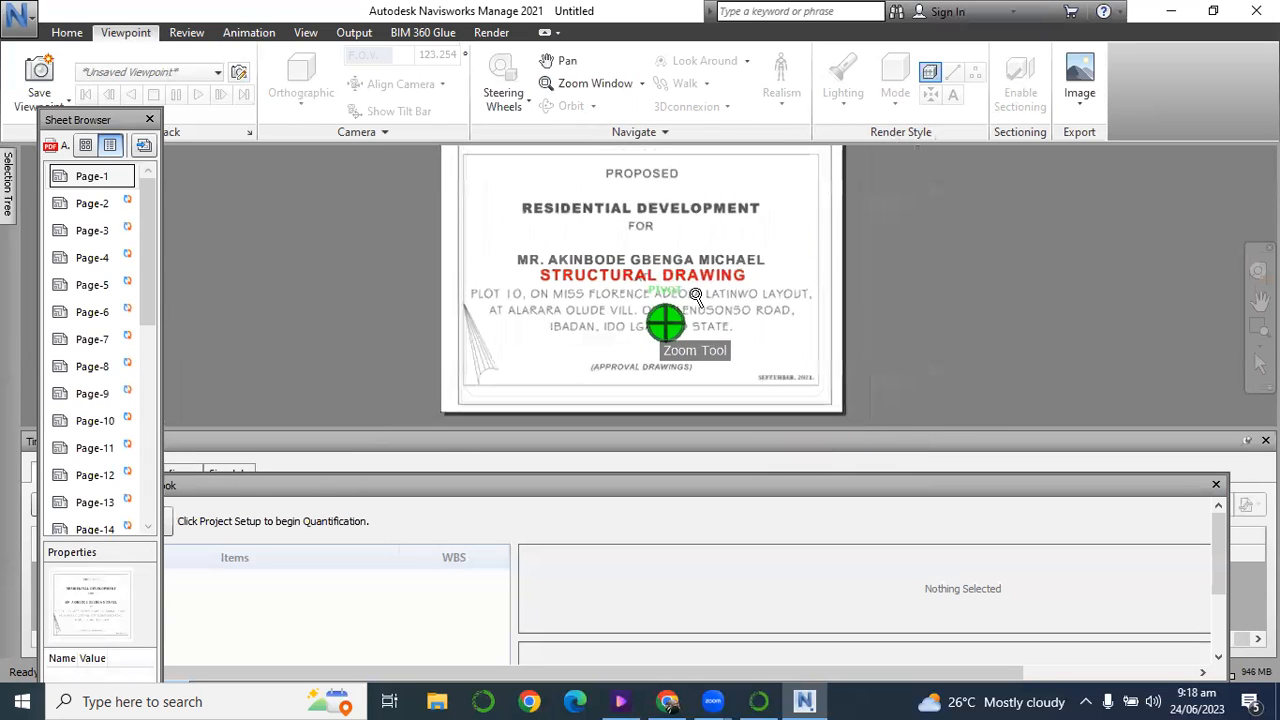
{"action": "left_click", "coordinate": [61, 203]}
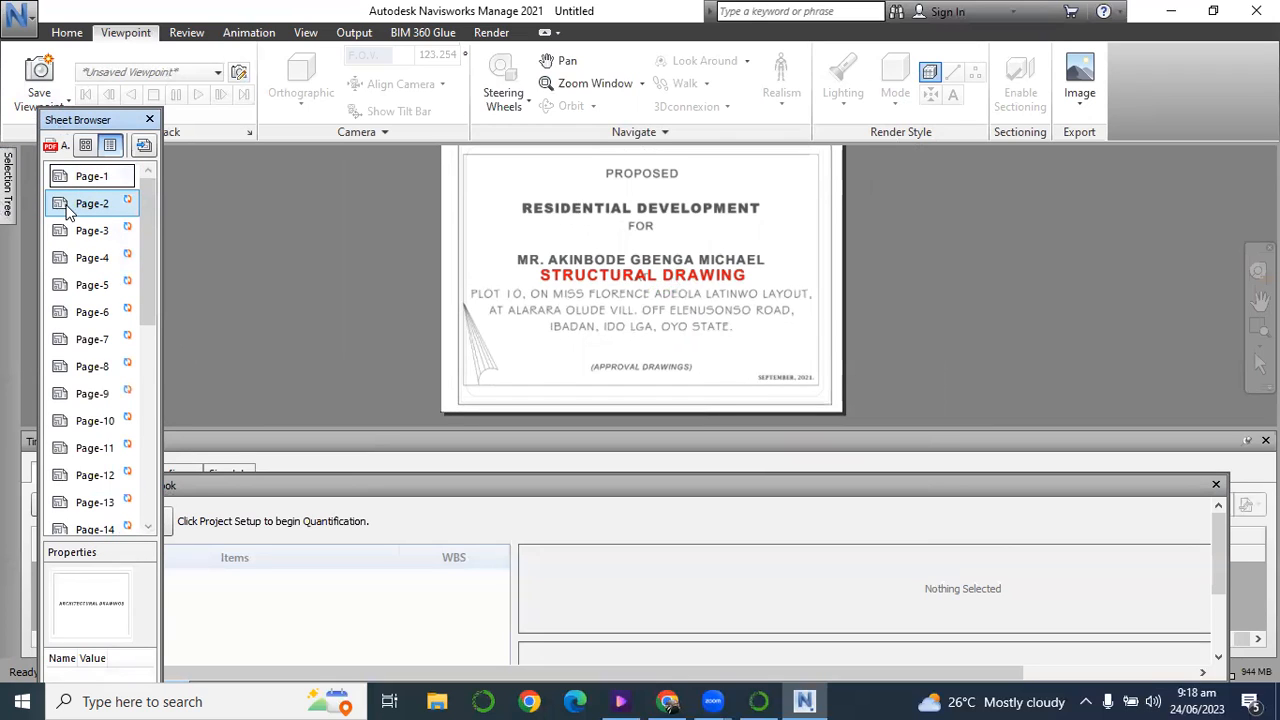
{"action": "double_click", "coordinate": [63, 204]}
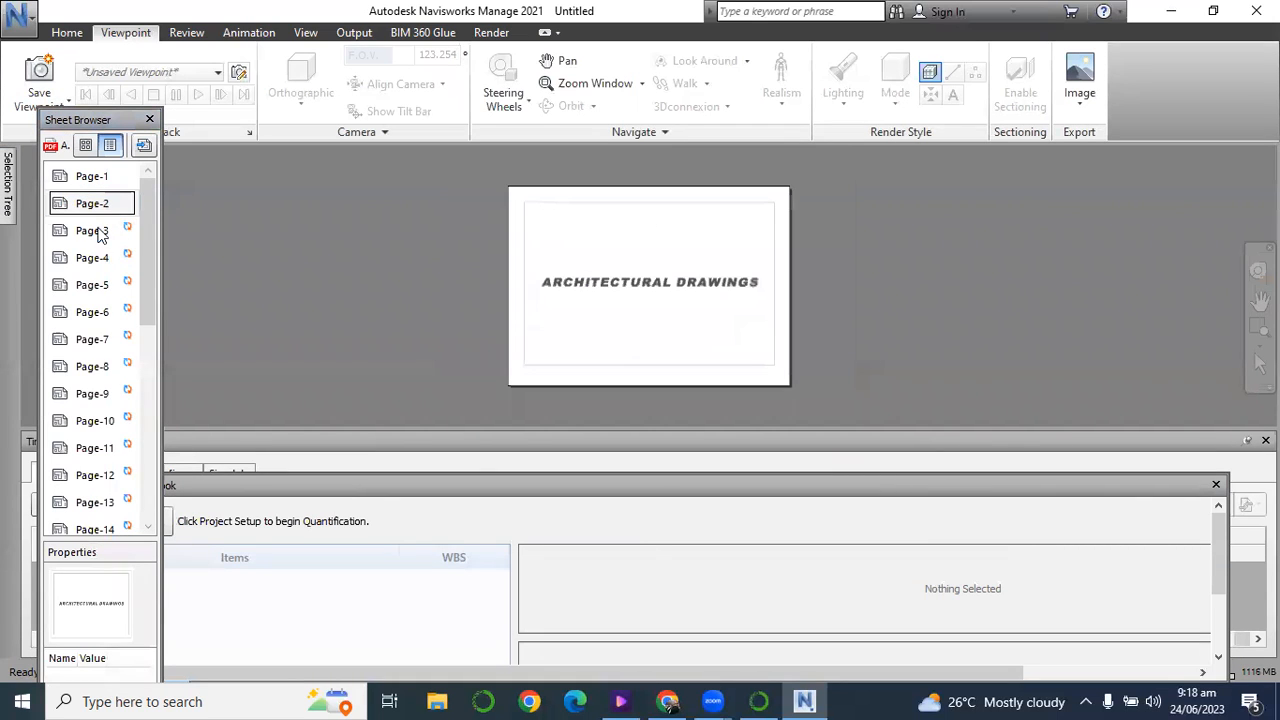
Open the Page-3 site plan sheet for a closer view.
{"action": "left_click", "coordinate": [70, 232]}
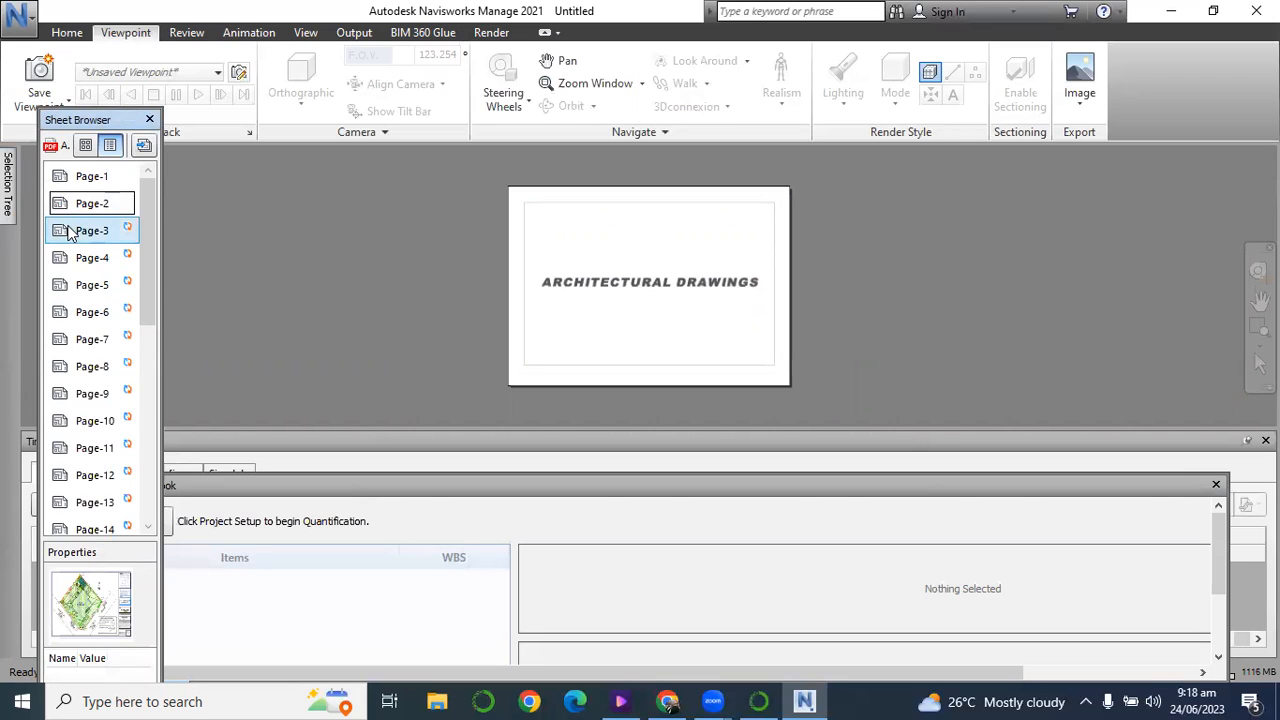
{"action": "double_click", "coordinate": [58, 229]}
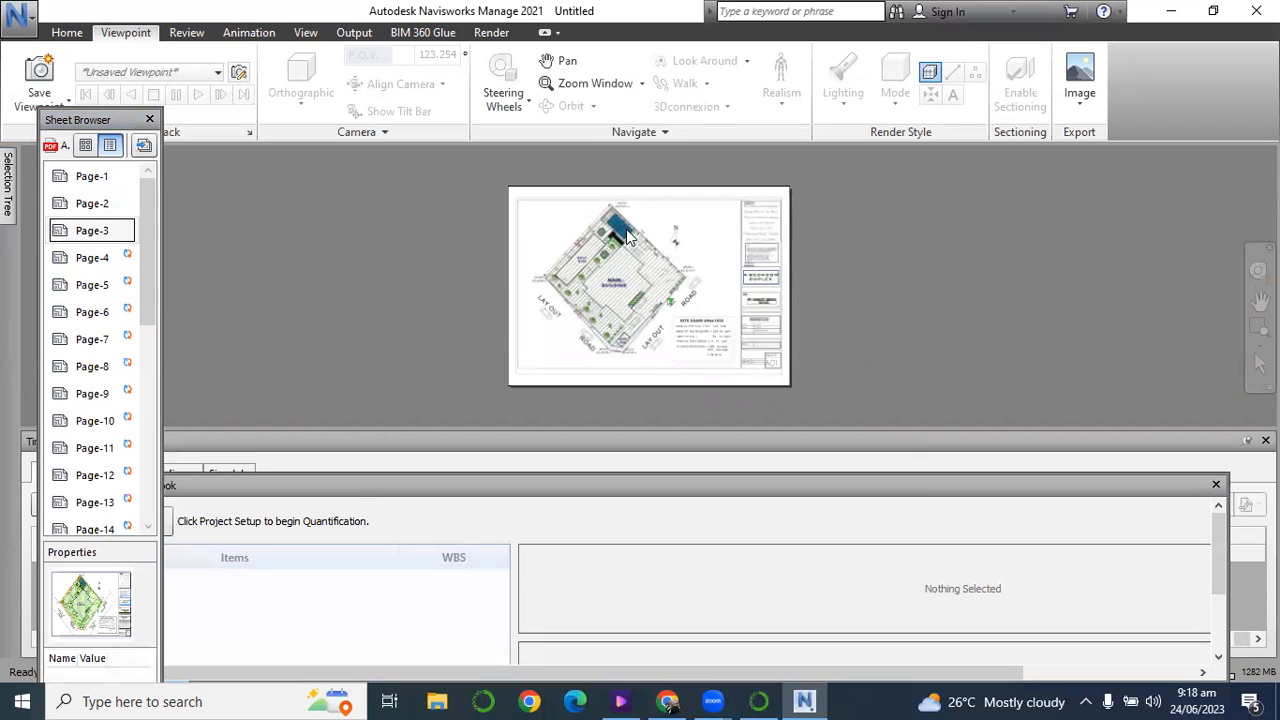
{"action": "scroll", "coordinate": [610, 233], "scroll_direction": "up", "scroll_amount": 4}
Merge the docked TimeLiner window into the floating Quantification Workbook group and move the group lower to uncover the site plan.
{"action": "left_click_drag", "start_coordinate": [778, 441], "coordinate": [628, 493]}
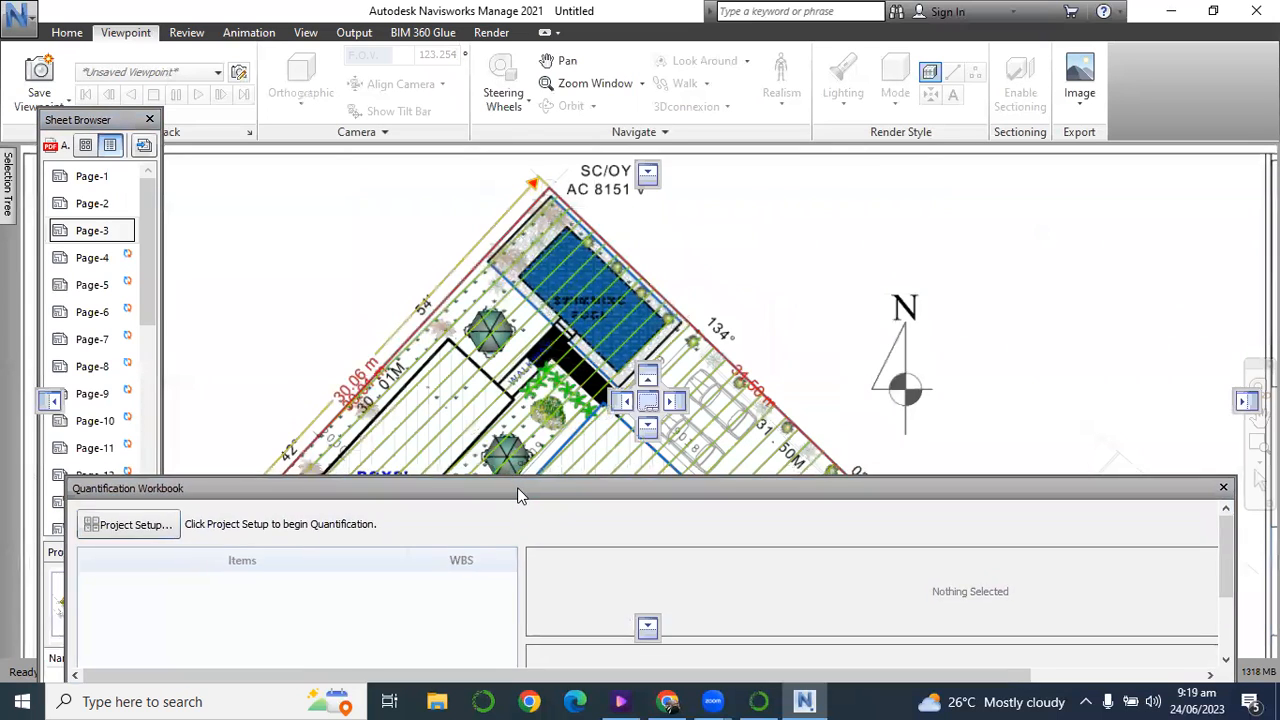
{"action": "scroll", "coordinate": [572, 263], "scroll_direction": "down", "scroll_amount": 1}
{"action": "scroll", "coordinate": [572, 263], "scroll_direction": "down", "scroll_amount": 3}
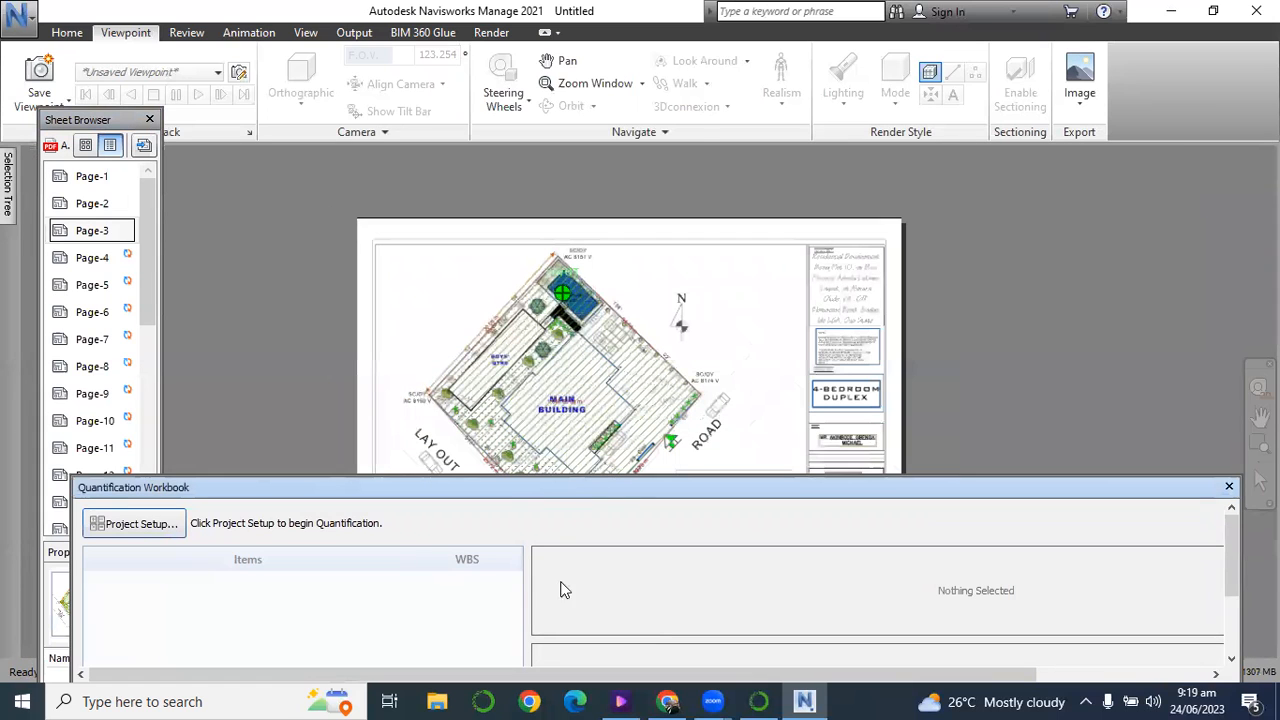
{"action": "left_click_drag", "start_coordinate": [543, 500], "coordinate": [553, 574]}
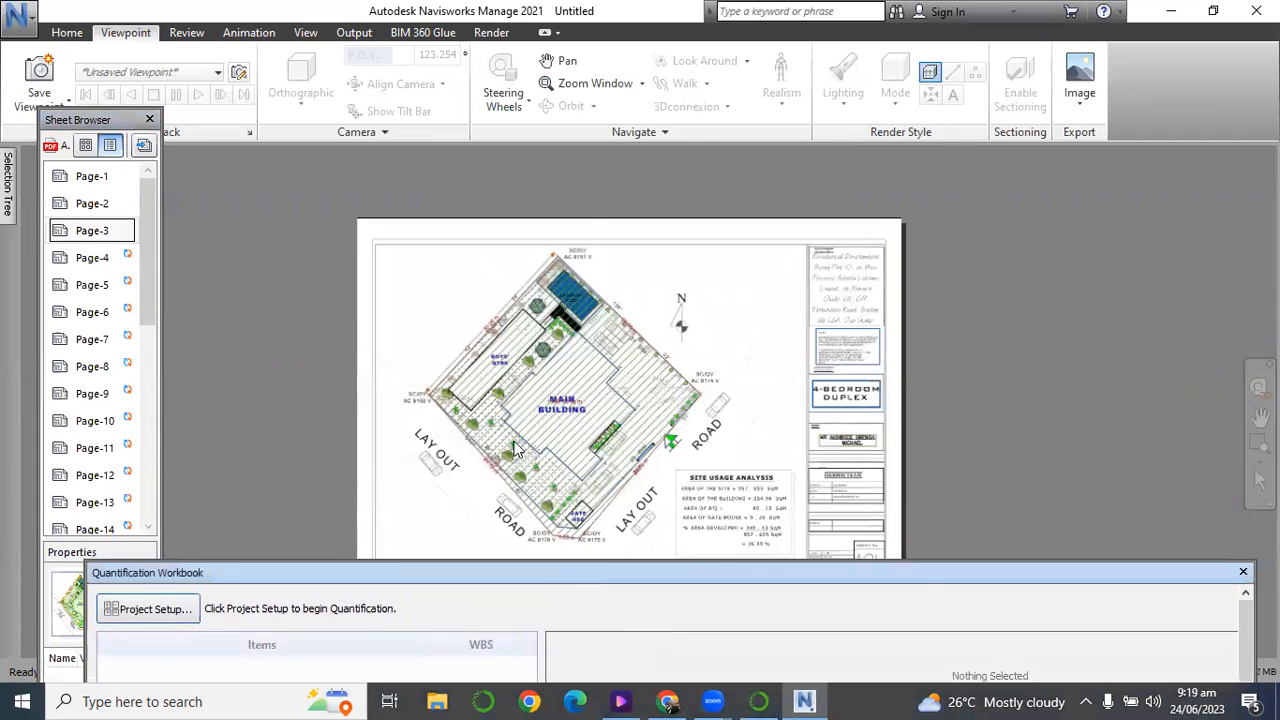
{"action": "scroll", "coordinate": [533, 340], "scroll_direction": "up", "scroll_amount": 3}
{"action": "scroll", "coordinate": [533, 340], "scroll_direction": "up", "scroll_amount": 2}
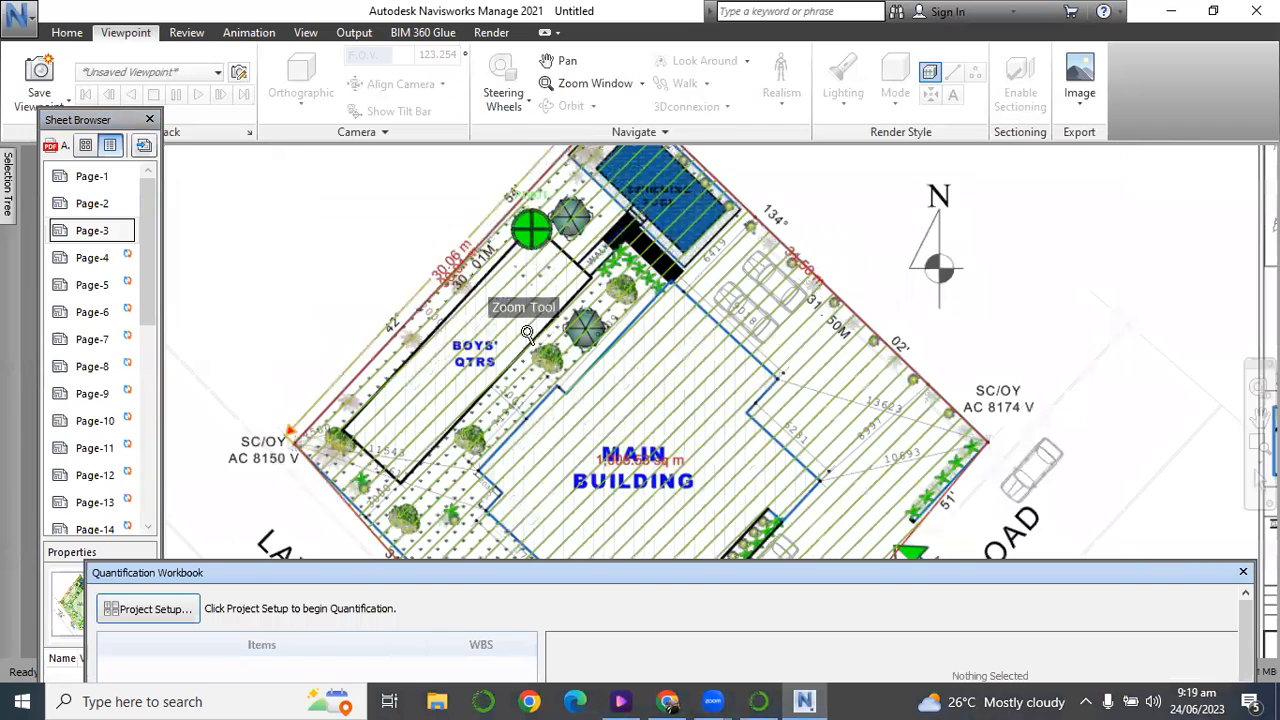
Raise the floating window group, view the Item Catalog and Resource Catalog, and return to the Quantification Workbook.
{"action": "left_click_drag", "start_coordinate": [360, 573], "coordinate": [343, 364]}
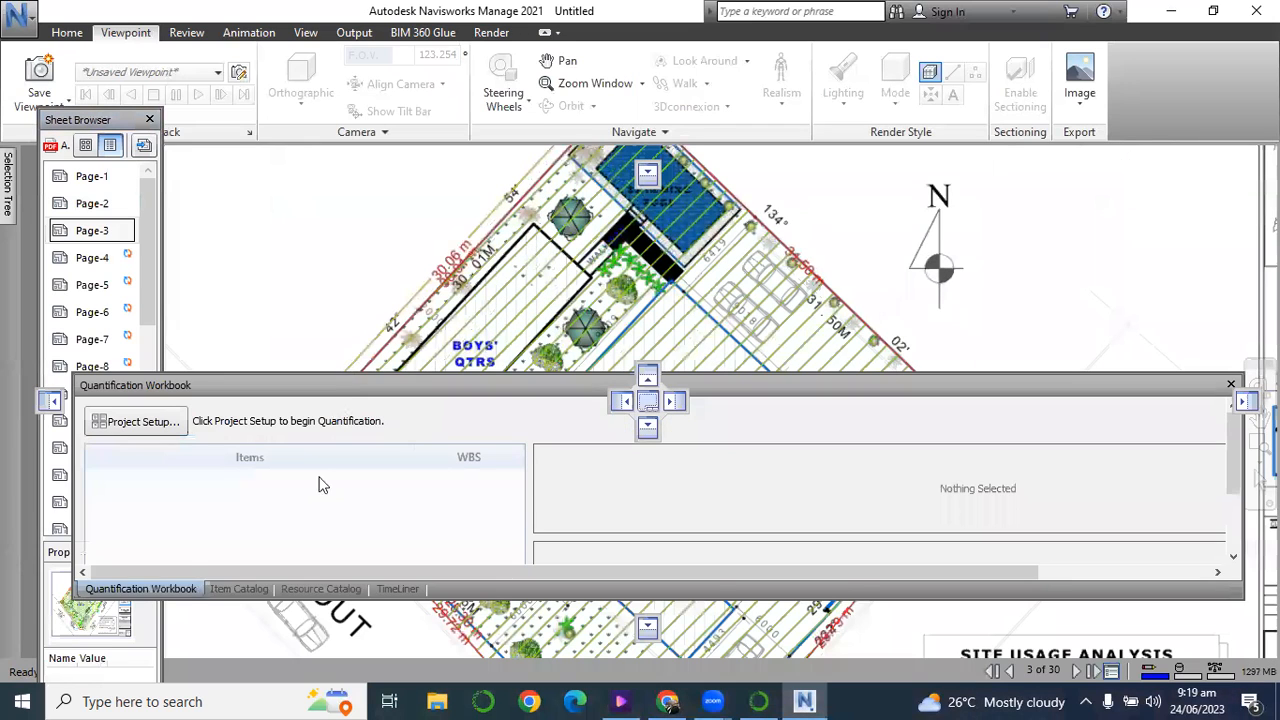
{"action": "left_click", "coordinate": [239, 578]}
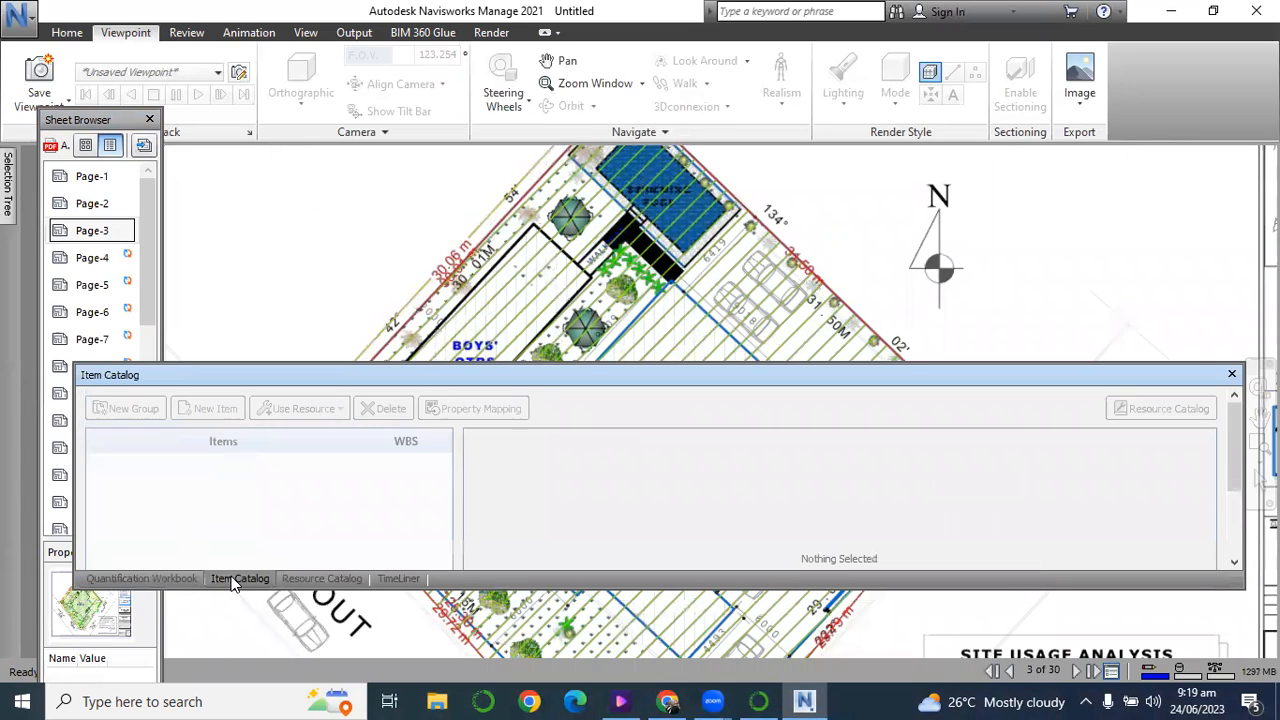
{"action": "left_click", "coordinate": [320, 579]}
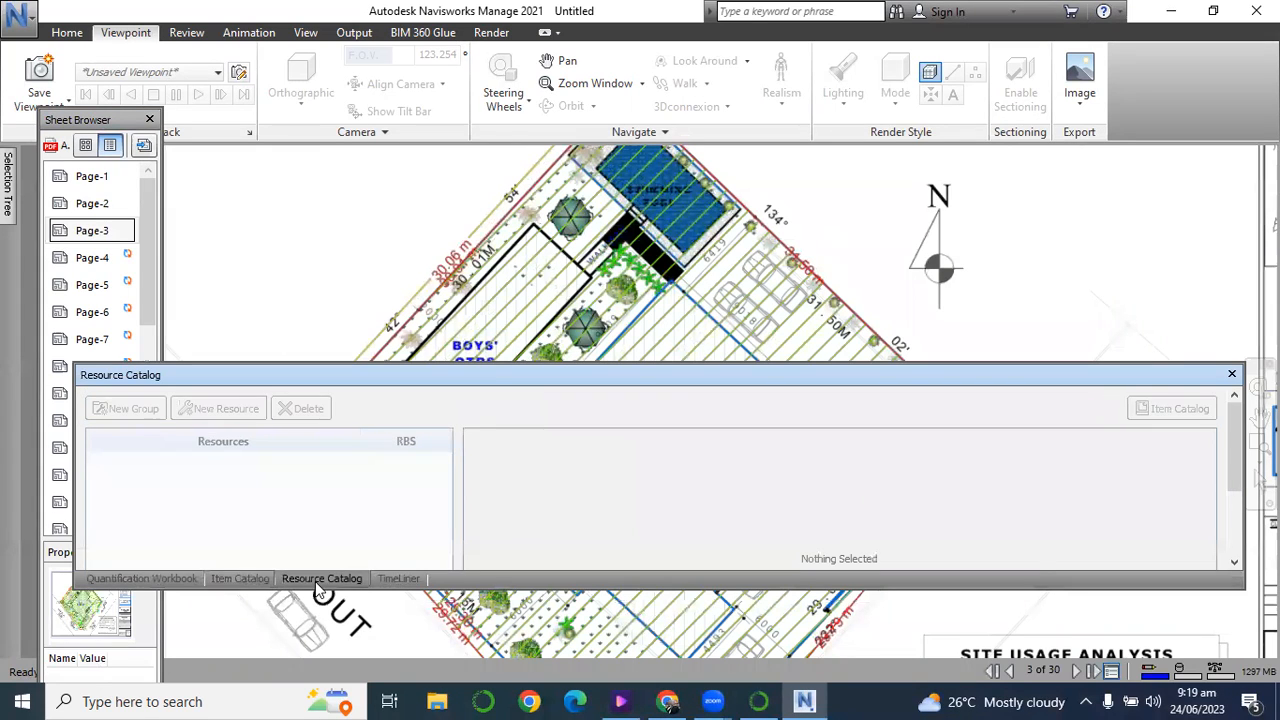
{"action": "left_click", "coordinate": [135, 579]}
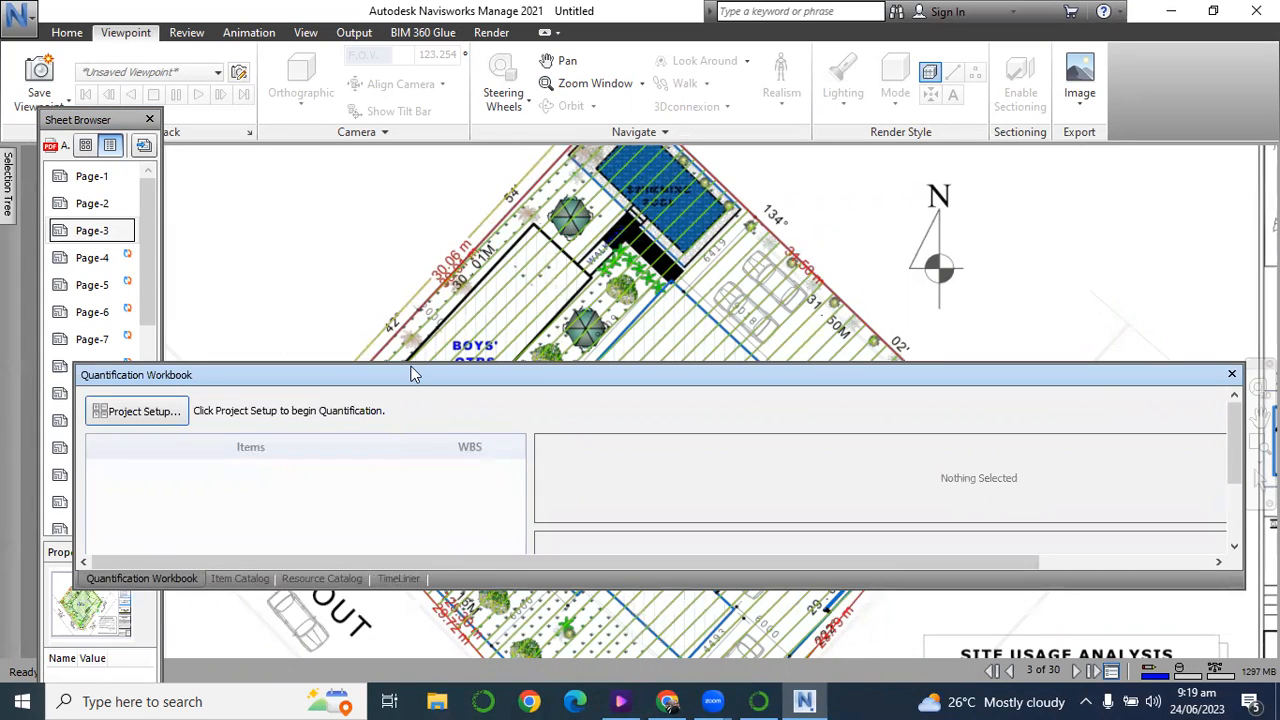
Move the Quantification Workbook back down so that more of the Page-3 site plan is uncovered.
{"action": "left_click_drag", "start_coordinate": [409, 367], "coordinate": [382, 470]}
{"action": "scroll", "coordinate": [584, 350], "scroll_direction": "down", "scroll_amount": 5}
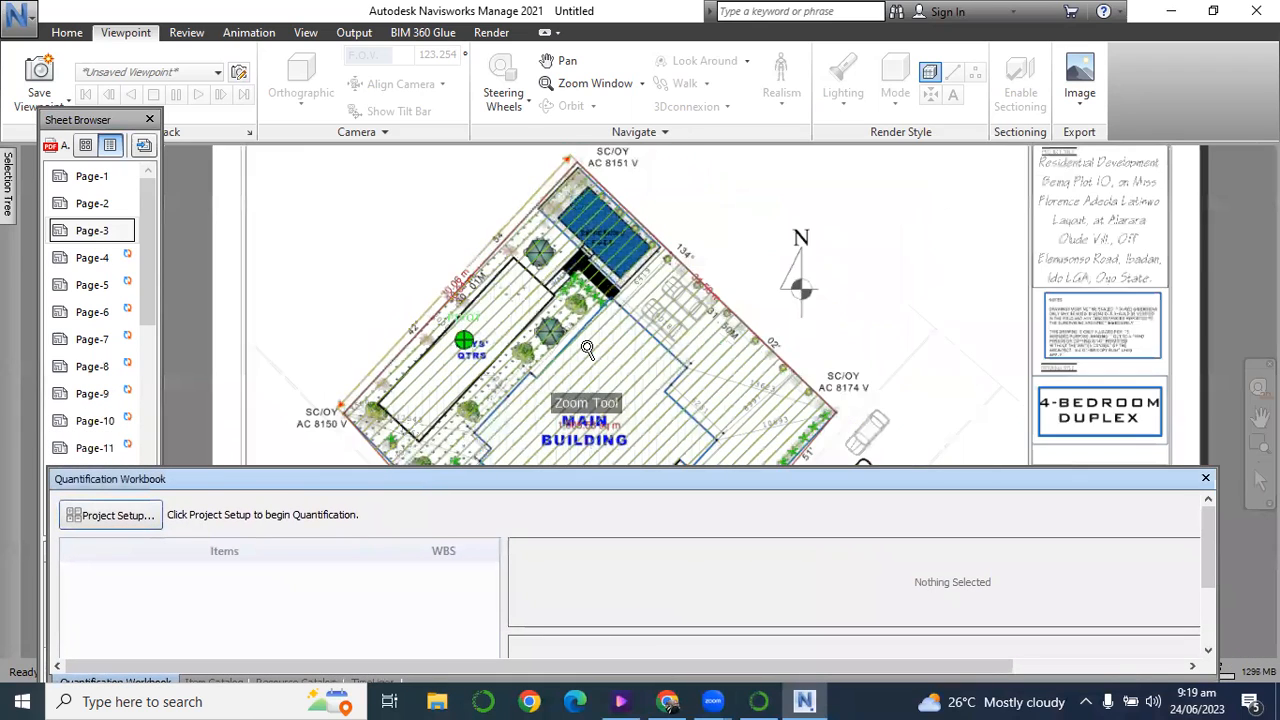
{"action": "scroll", "coordinate": [584, 350], "scroll_direction": "up", "scroll_amount": 4}
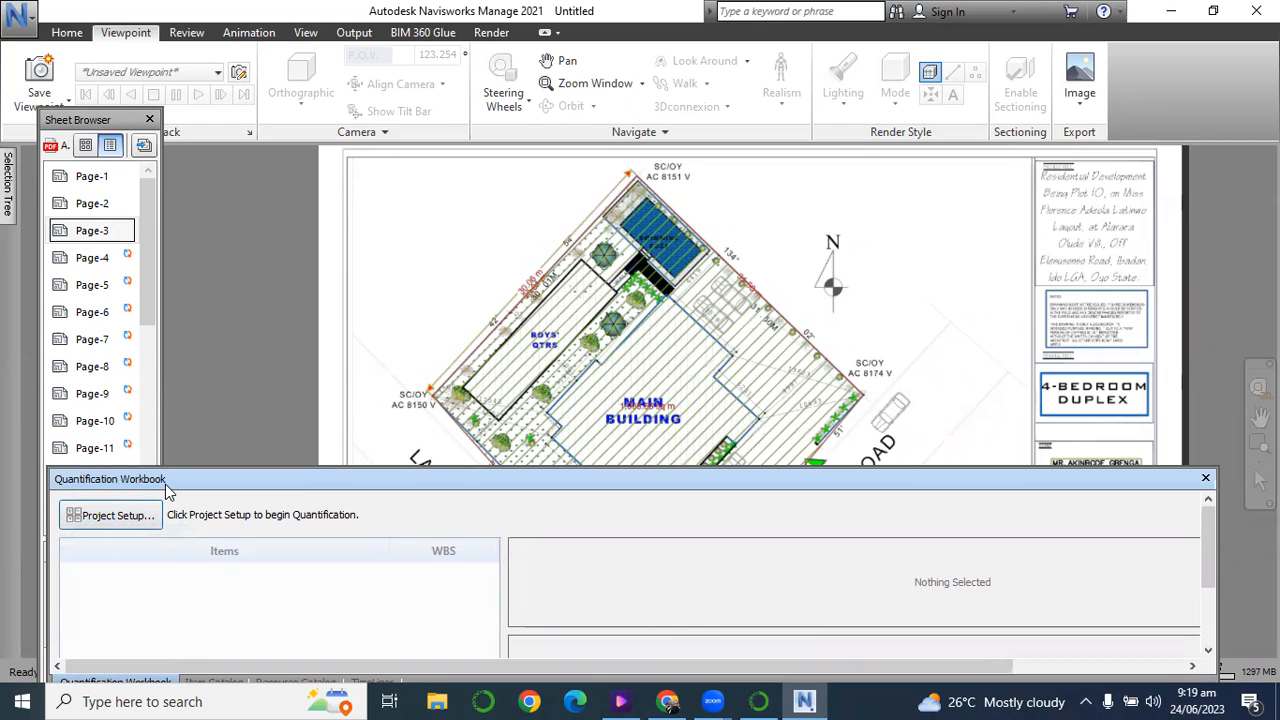
Start the quantification project setup, postpone the getting started tutorials, and choose None as the listed catalog.
{"action": "left_click", "coordinate": [117, 524]}
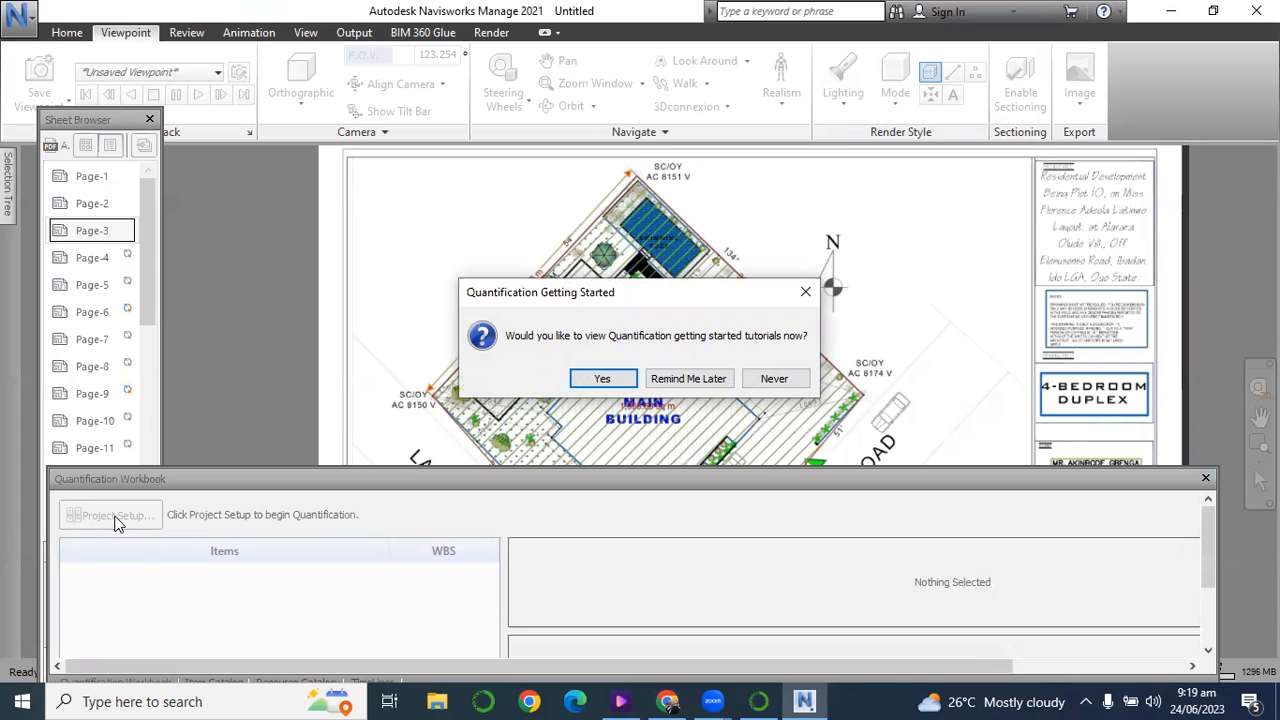
{"action": "left_click", "coordinate": [705, 380]}
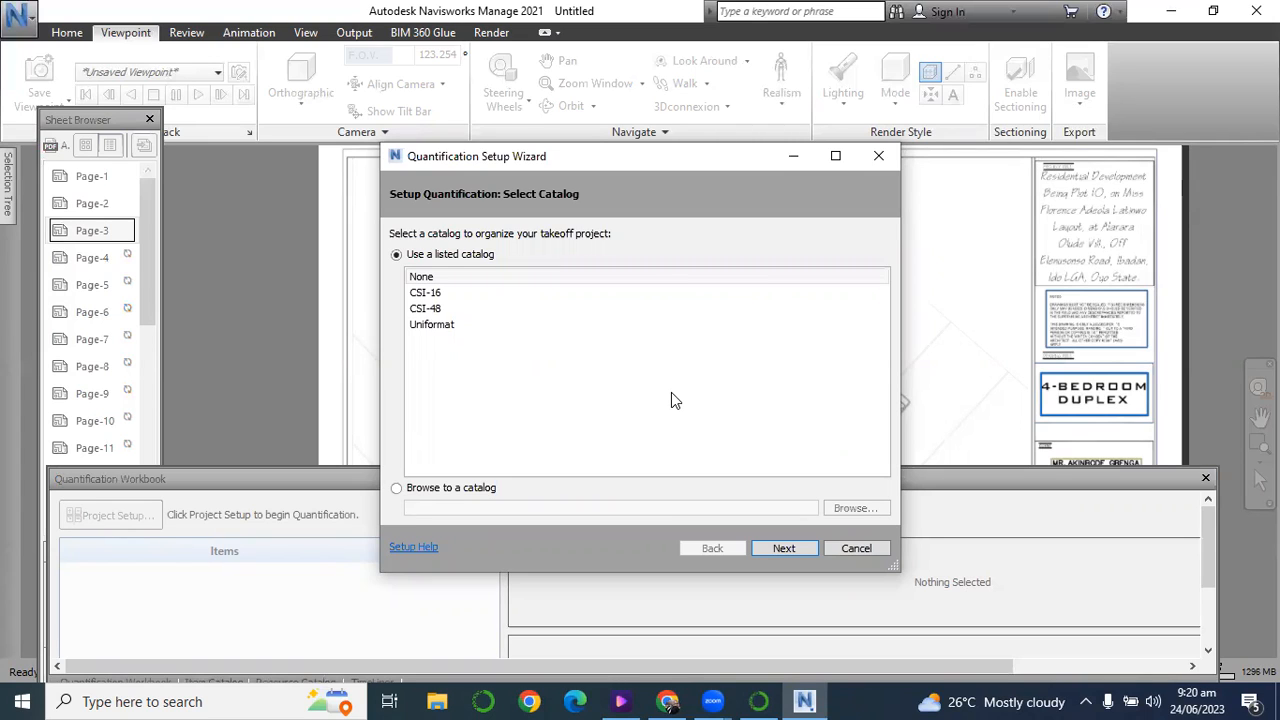
{"action": "left_click", "coordinate": [437, 293]}
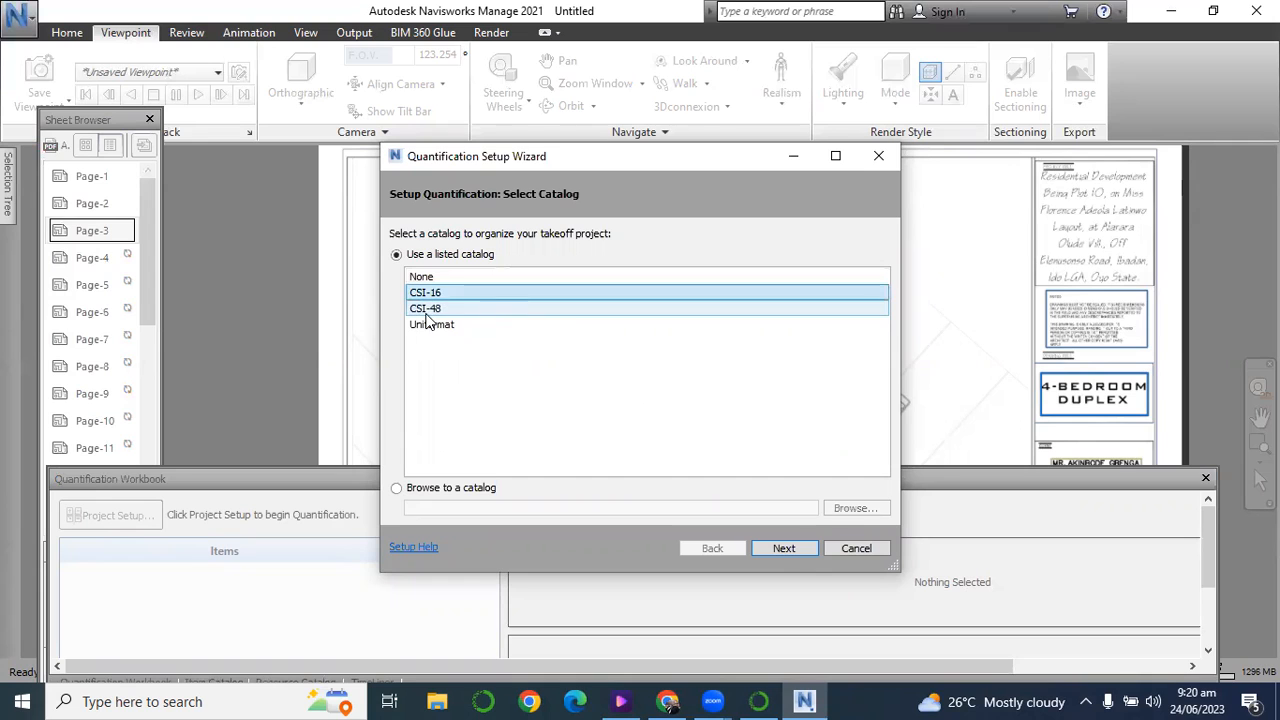
{"action": "left_click", "coordinate": [436, 312]}
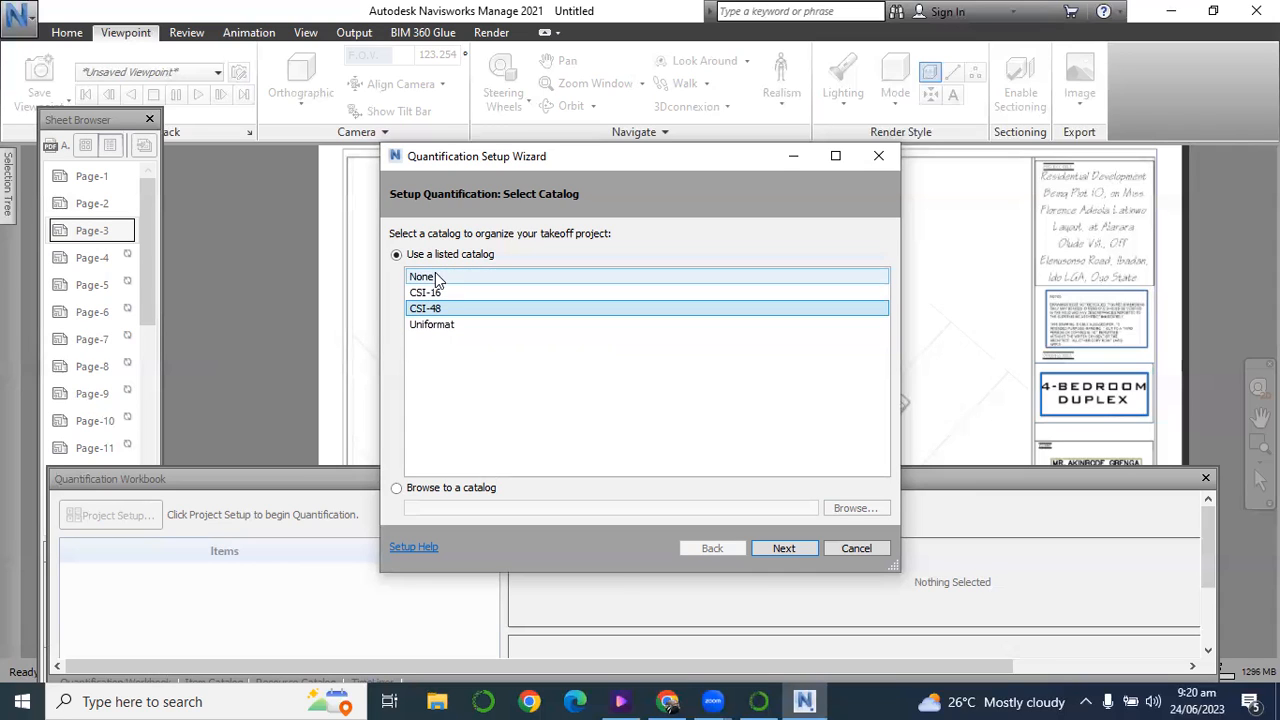
{"action": "left_click", "coordinate": [421, 279]}
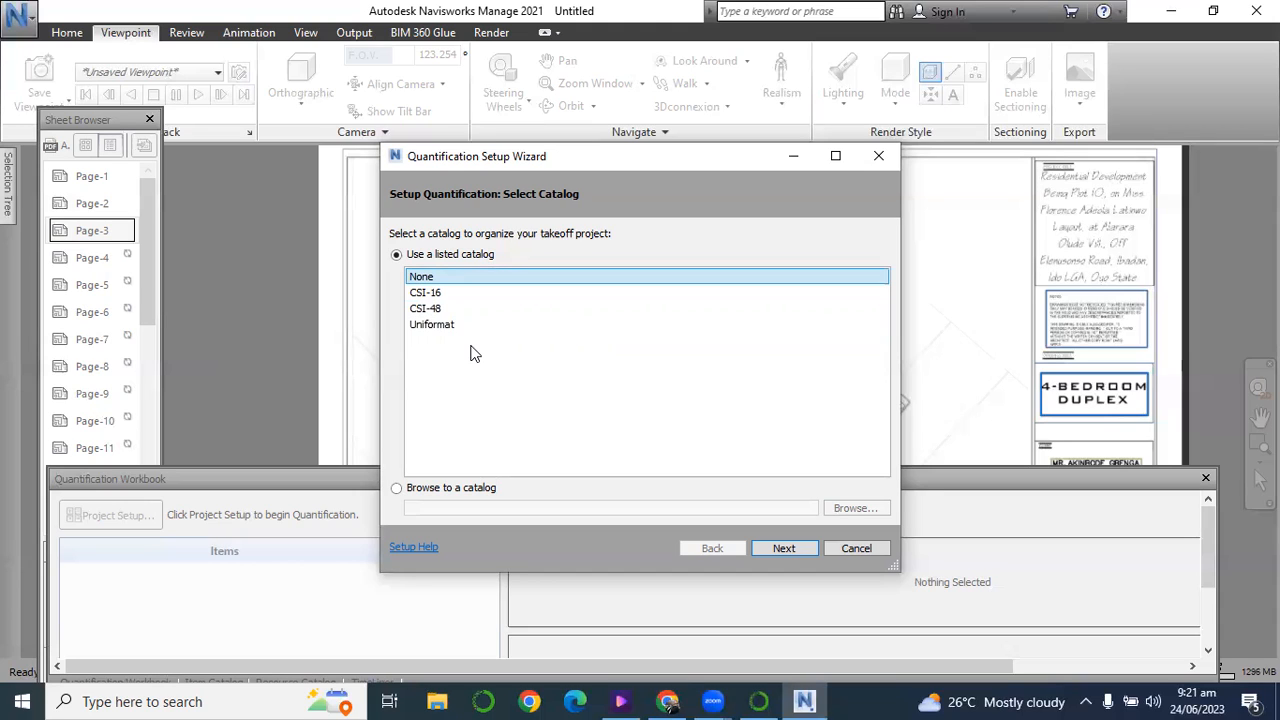
Browse for a custom catalog file in the catalog creation template folder under Desktop > MY > Navisworks, and cancel the file selection.
{"action": "left_click", "coordinate": [397, 489]}
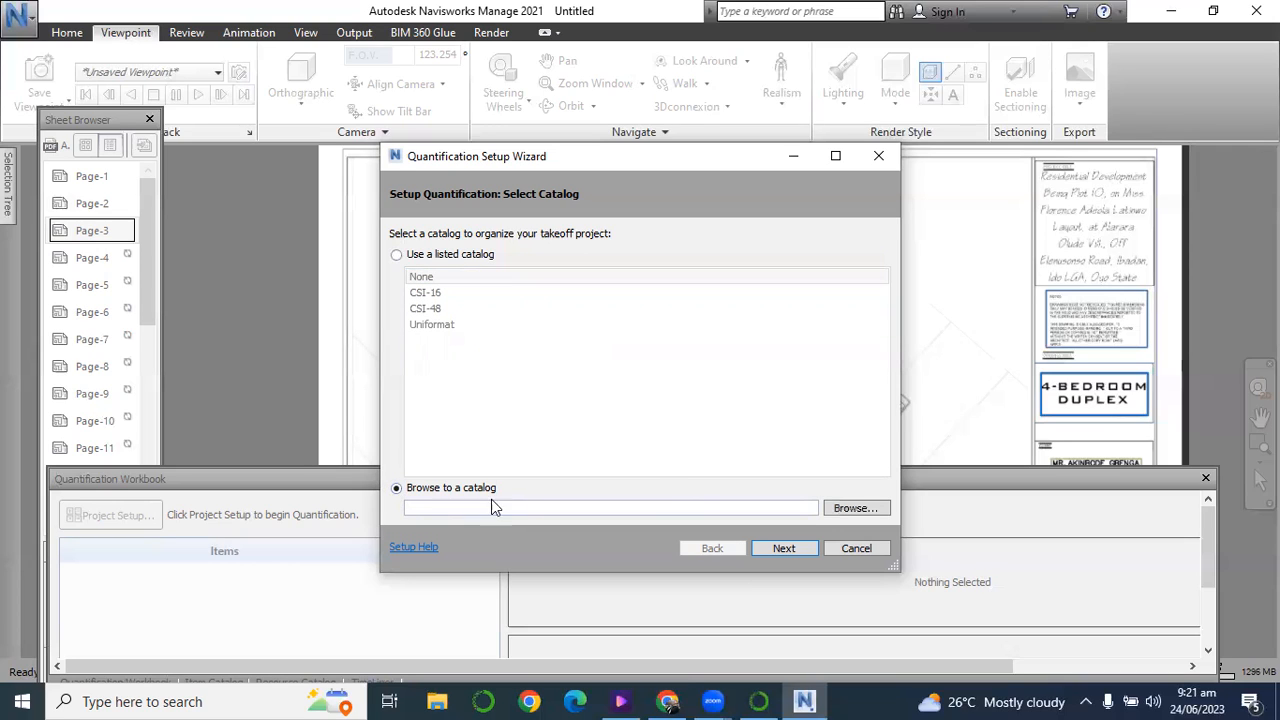
{"action": "left_click", "coordinate": [855, 510]}
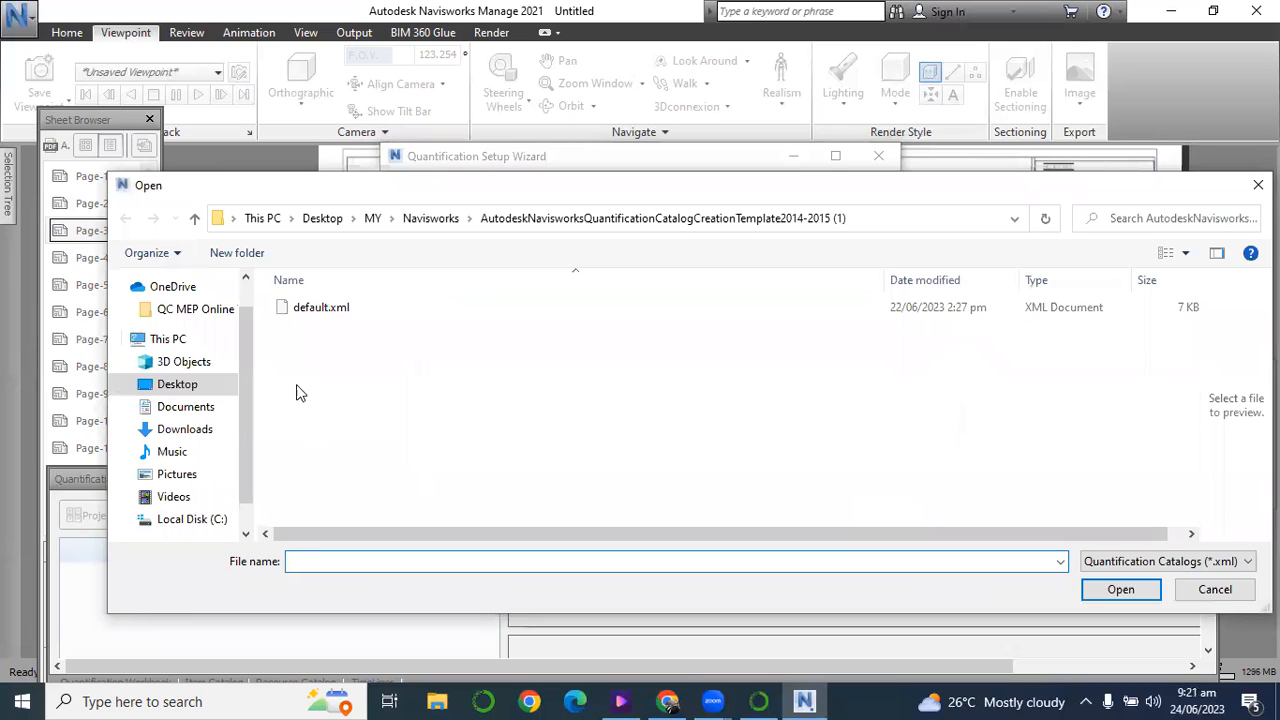
{"action": "left_click", "coordinate": [170, 388]}
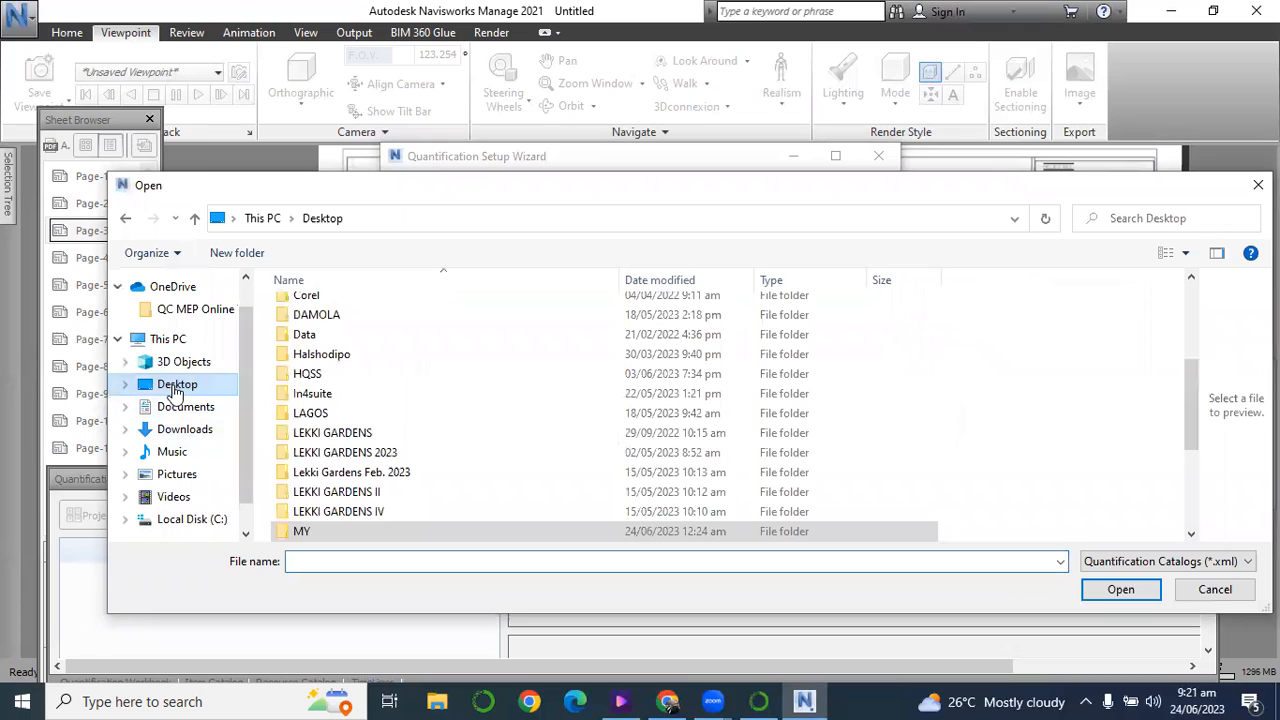
{"action": "left_click", "coordinate": [316, 380]}
{"action": "key", "text": "m"}
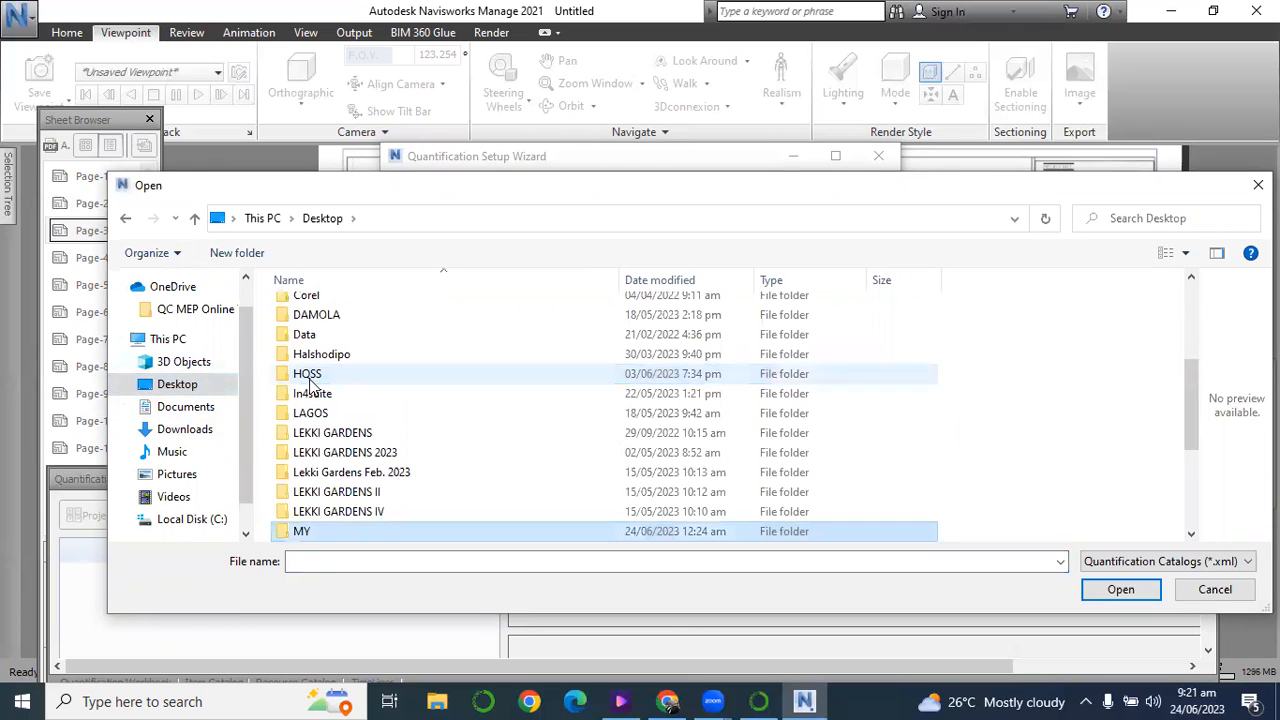
{"action": "double_click", "coordinate": [303, 532]}
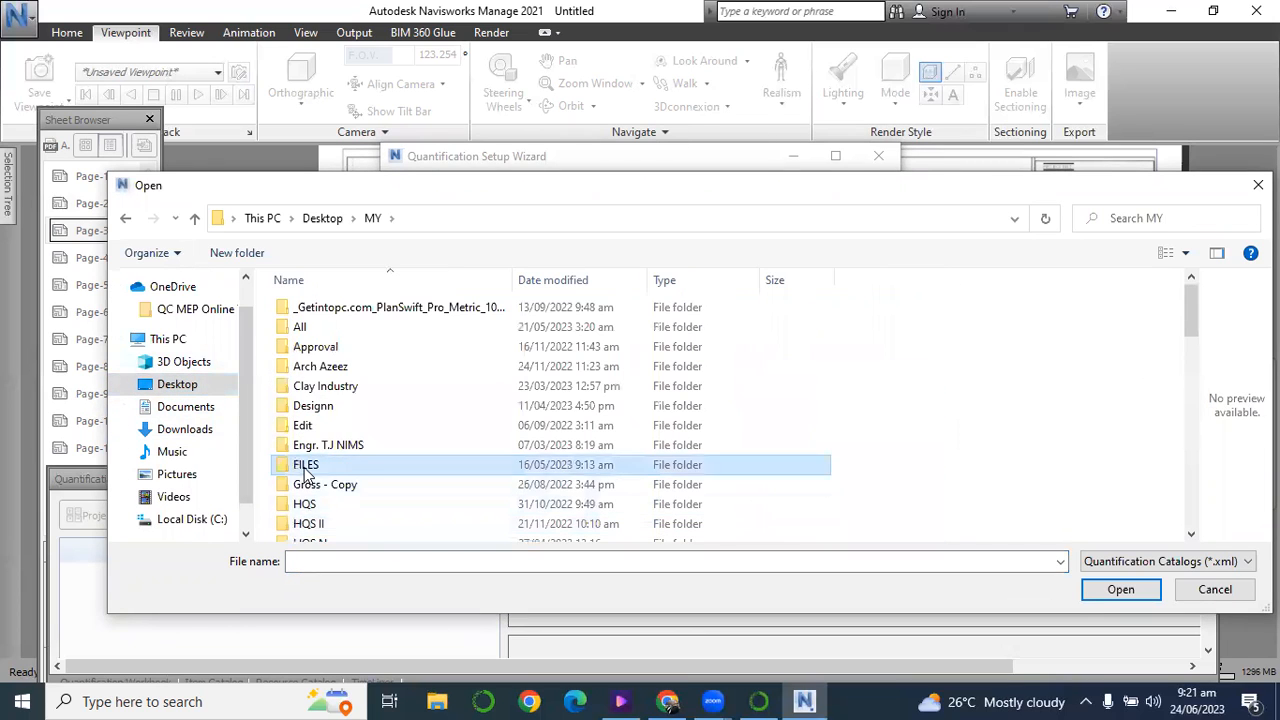
{"action": "key", "text": "n"}
{"action": "double_click", "coordinate": [300, 303]}
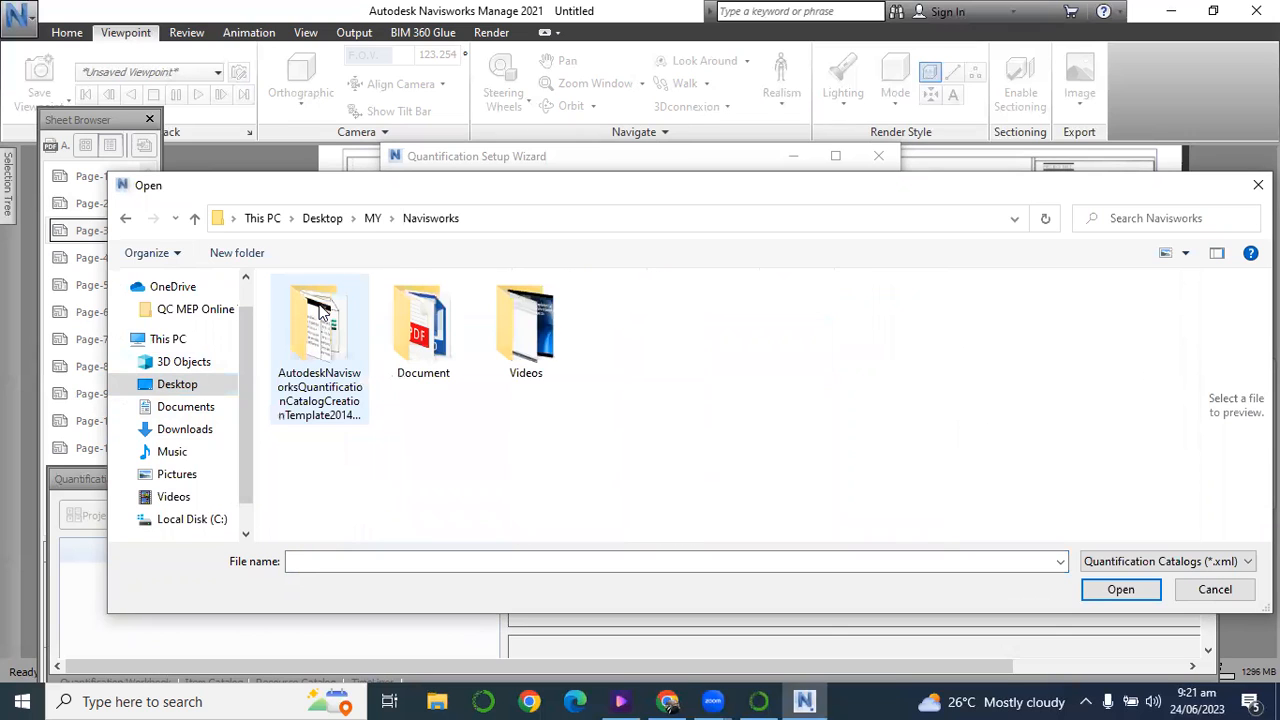
{"action": "left_click", "coordinate": [315, 378]}
{"action": "double_click", "coordinate": [315, 378]}
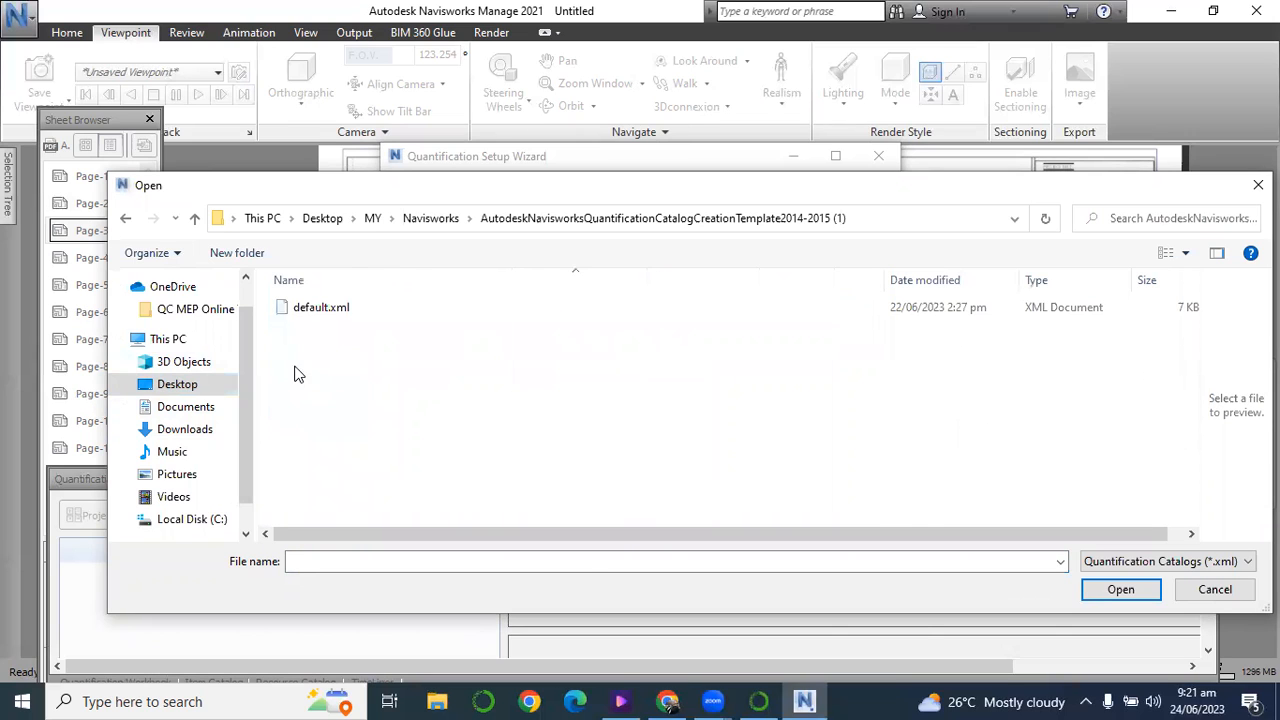
{"action": "left_click", "coordinate": [1238, 566]}
{"action": "left_click", "coordinate": [1242, 566]}
{"action": "left_click", "coordinate": [1258, 185]}
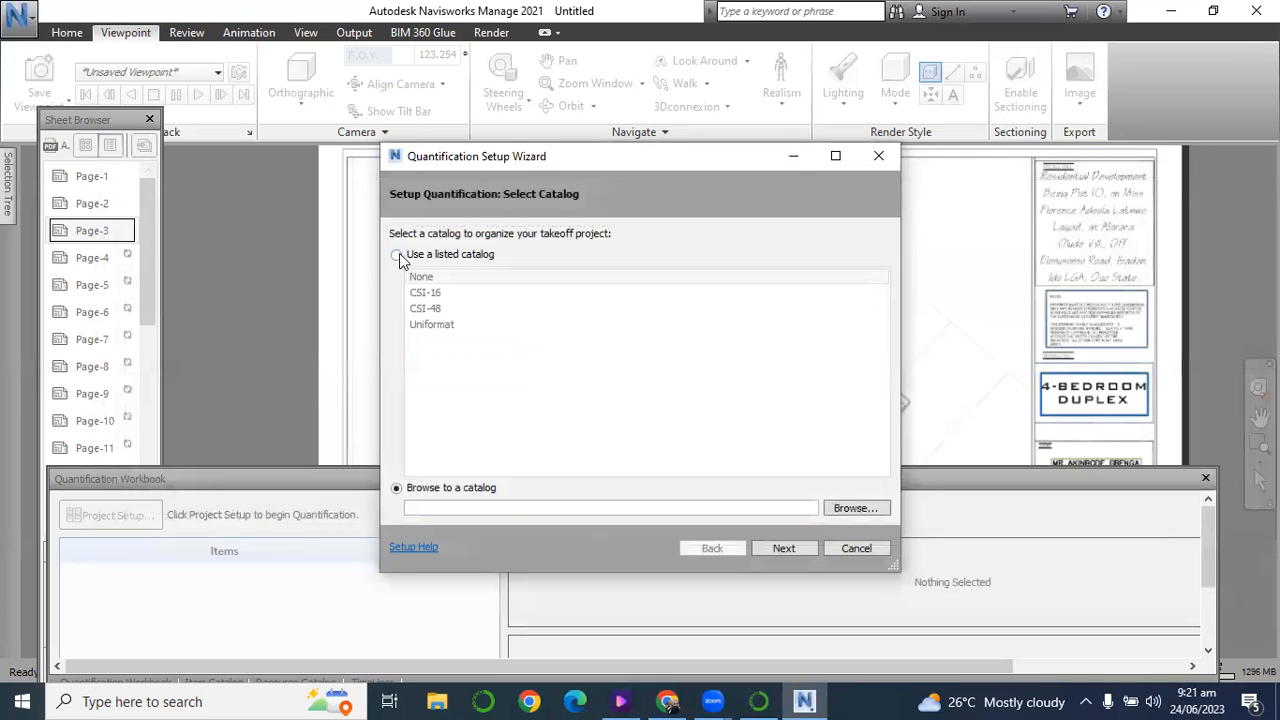
Complete the quantification setup with the None catalog, Metric measurement units and the default takeoff properties.
{"action": "left_click", "coordinate": [398, 256]}
{"action": "left_click", "coordinate": [420, 279]}
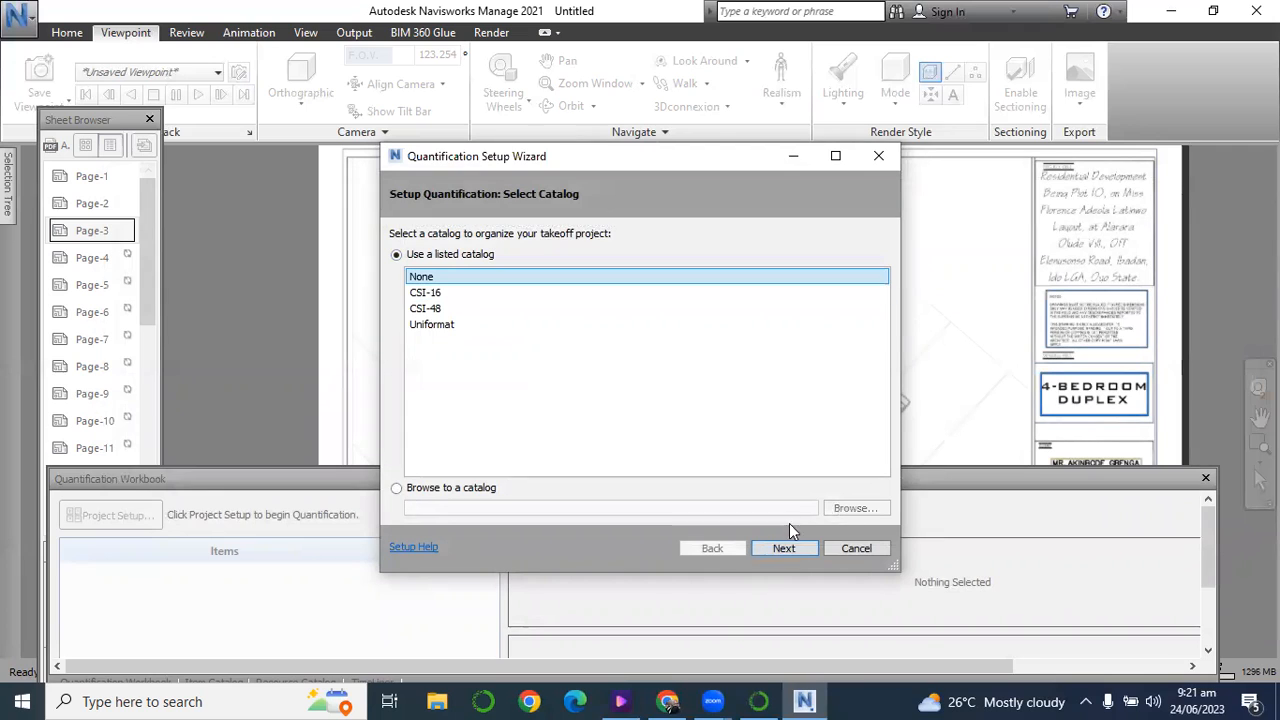
{"action": "left_click", "coordinate": [795, 546]}
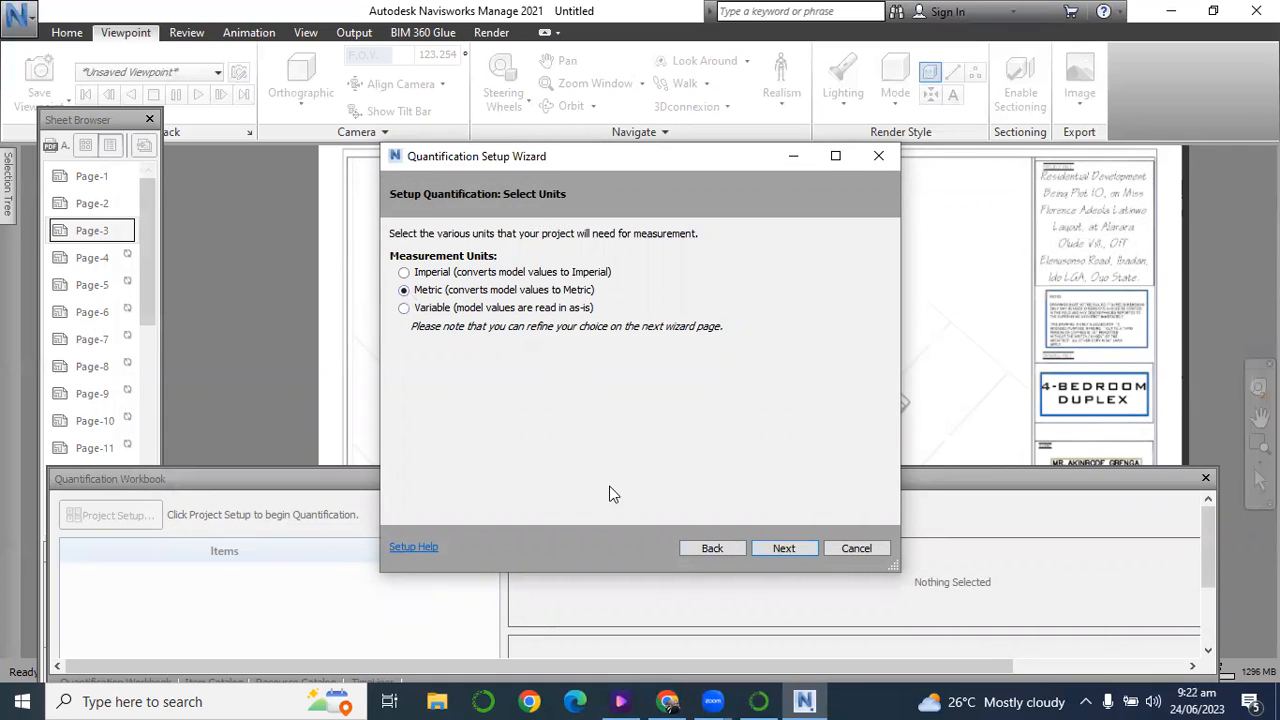
{"action": "left_click", "coordinate": [797, 550]}
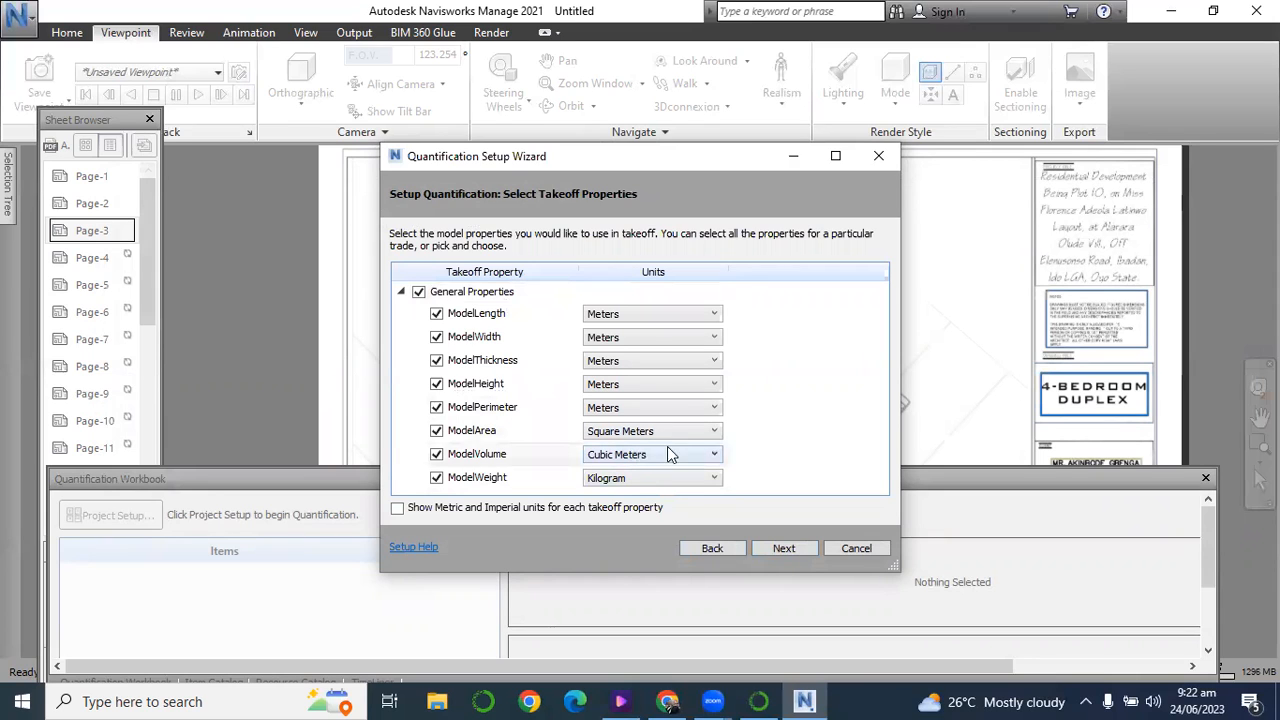
{"action": "left_click", "coordinate": [780, 549]}
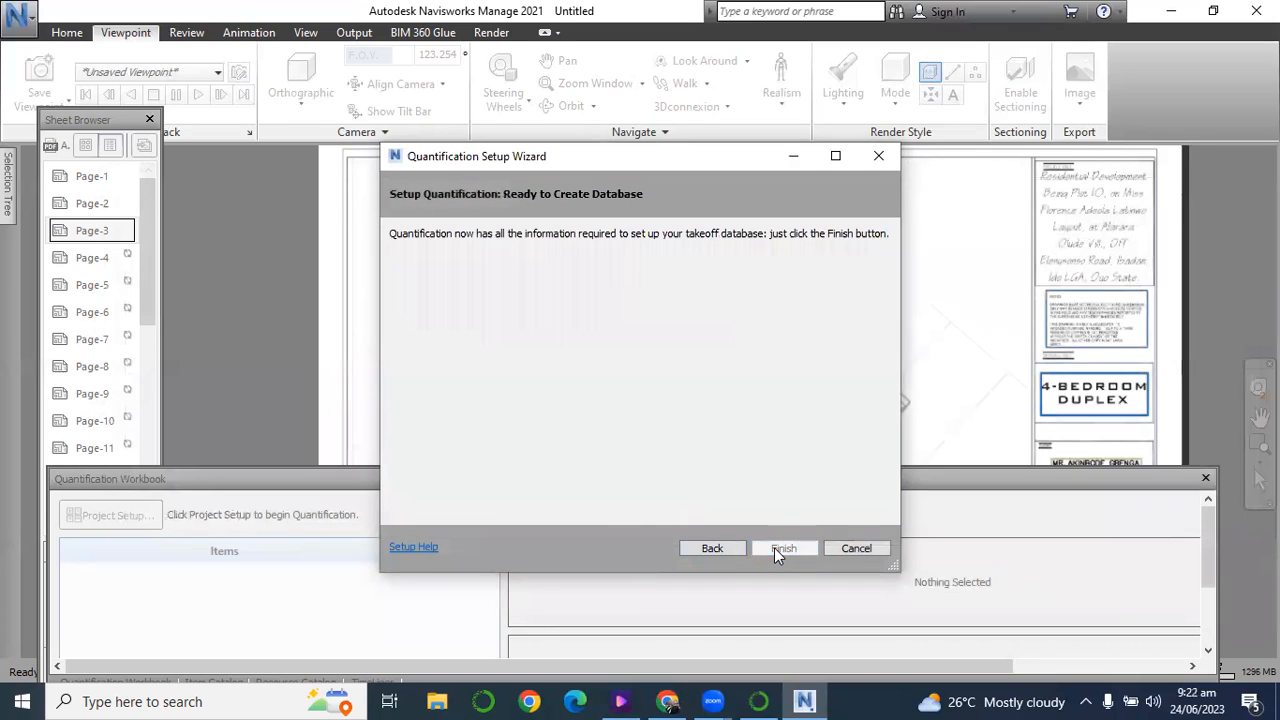
{"action": "left_click", "coordinate": [778, 548]}
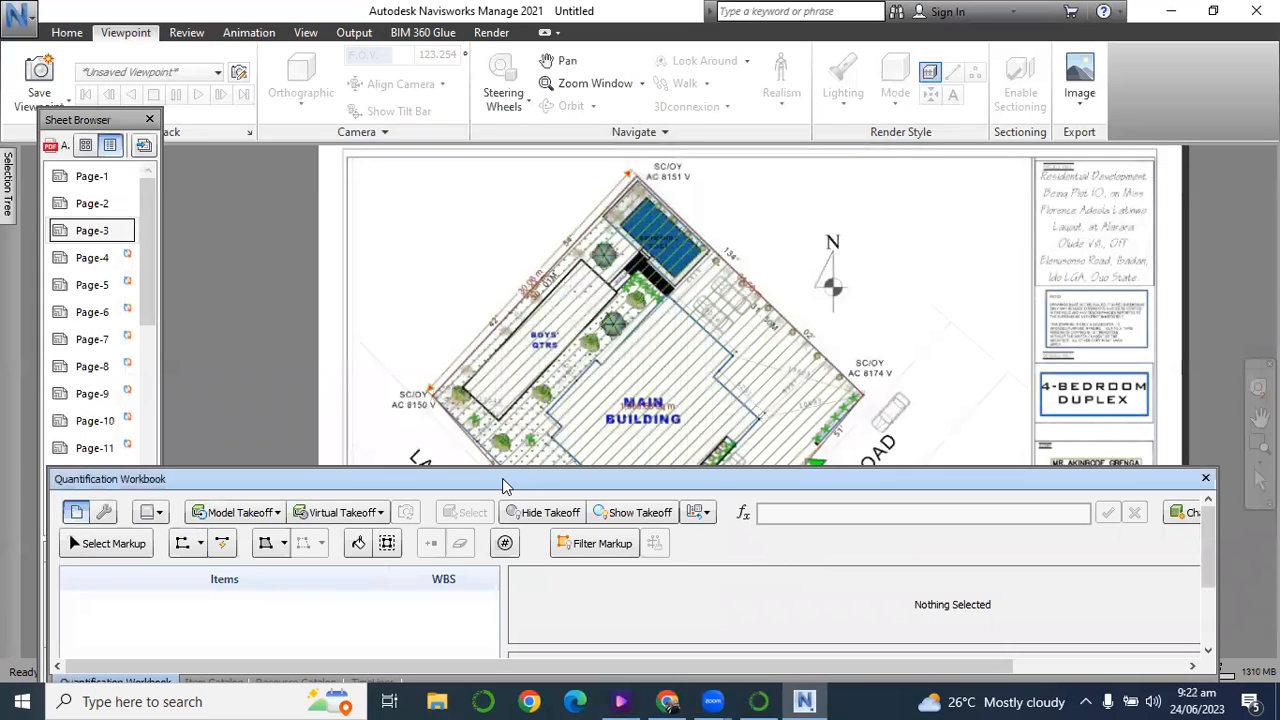
Lower the Quantification Workbook and examine its takeoff markup tools, including the polyline and area variants, Bucket Fill and Quick Box.
{"action": "left_click_drag", "start_coordinate": [502, 478], "coordinate": [505, 500]}
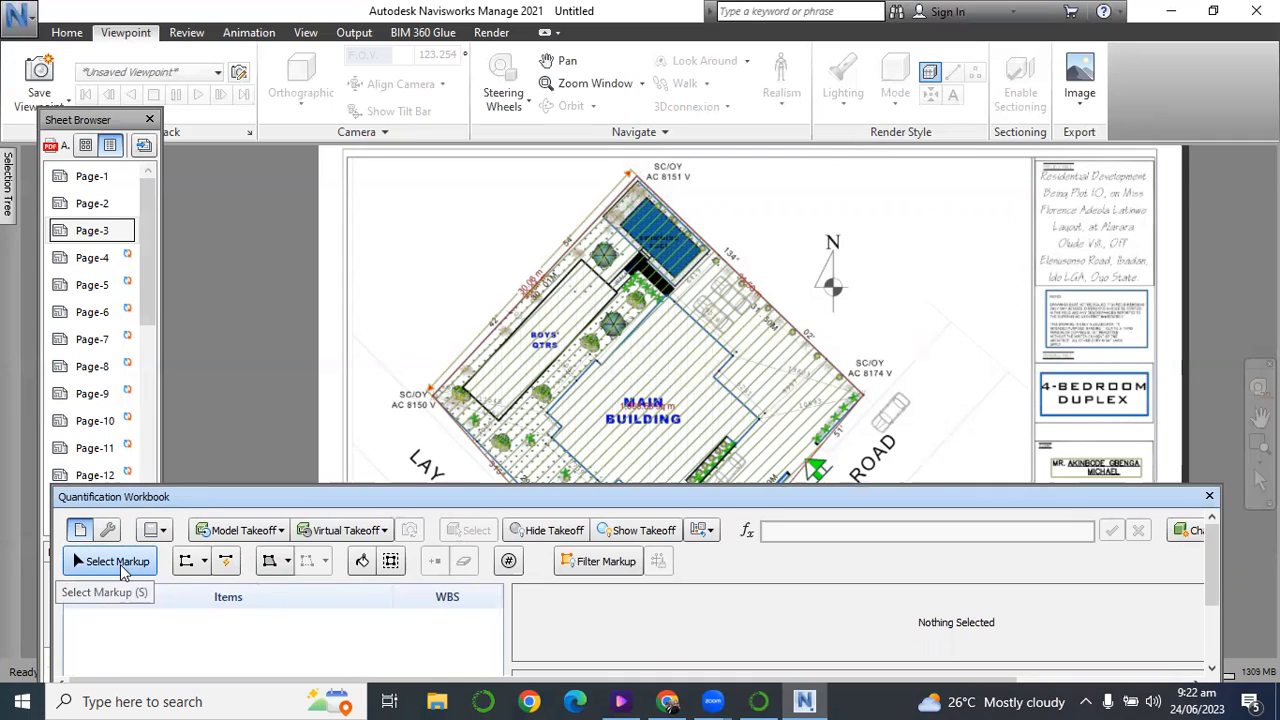
{"action": "left_click", "coordinate": [205, 563]}
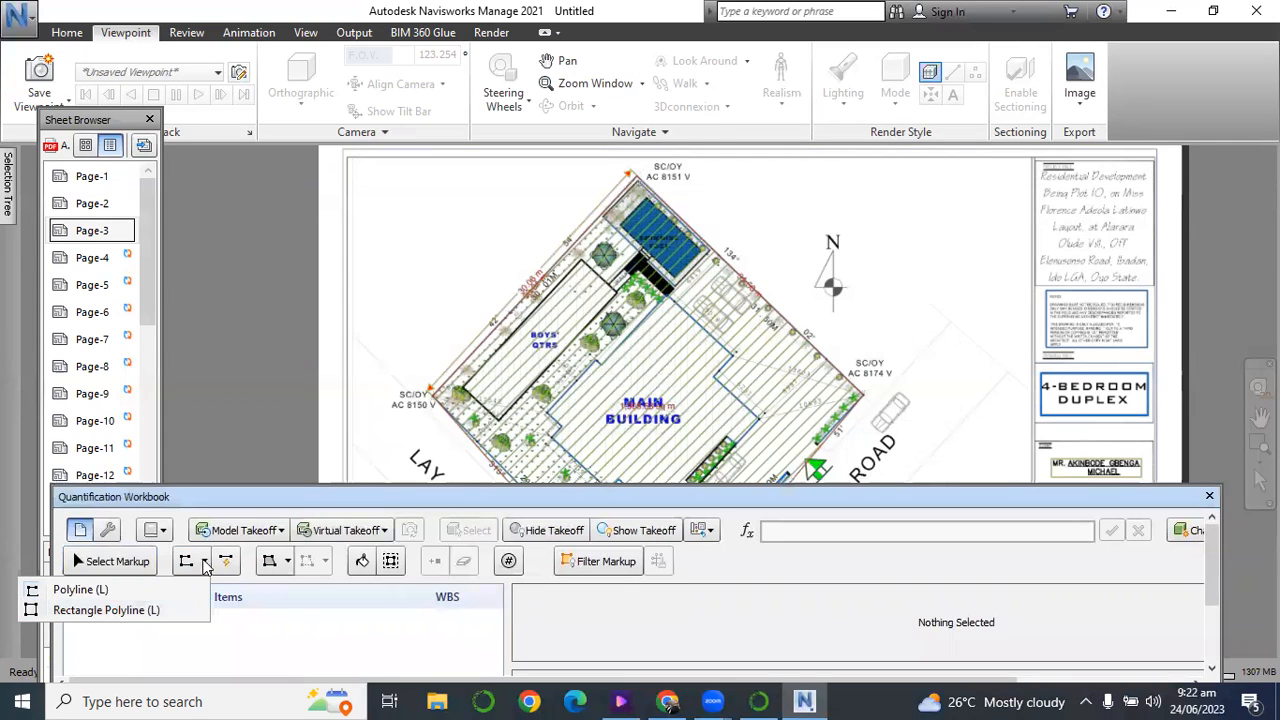
{"action": "left_click", "coordinate": [229, 562]}
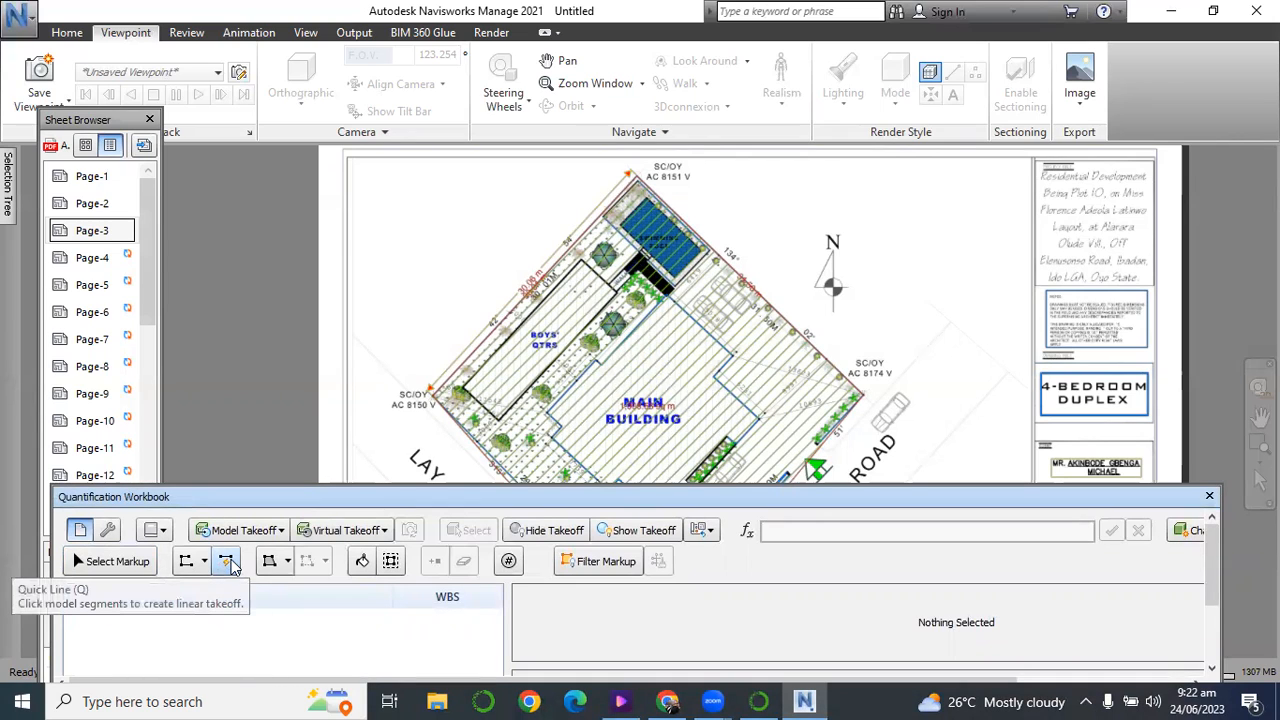
{"action": "left_click", "coordinate": [287, 562]}
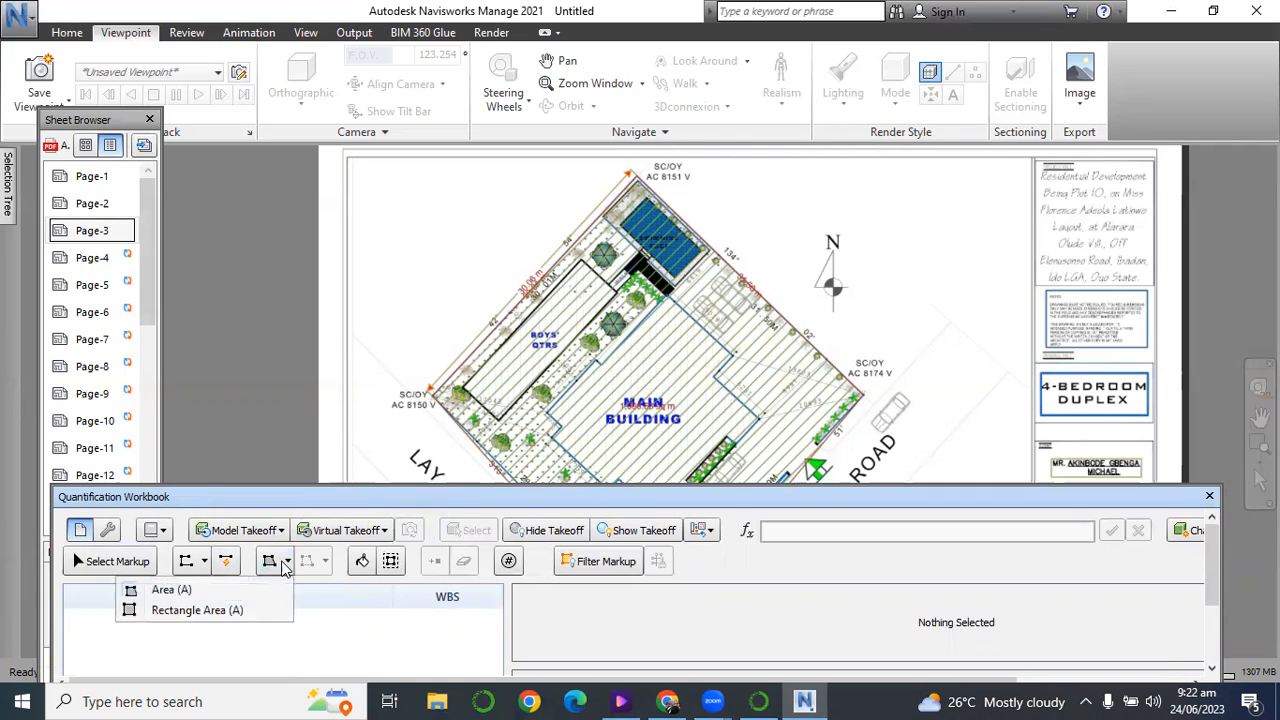
{"action": "left_click", "coordinate": [272, 617]}
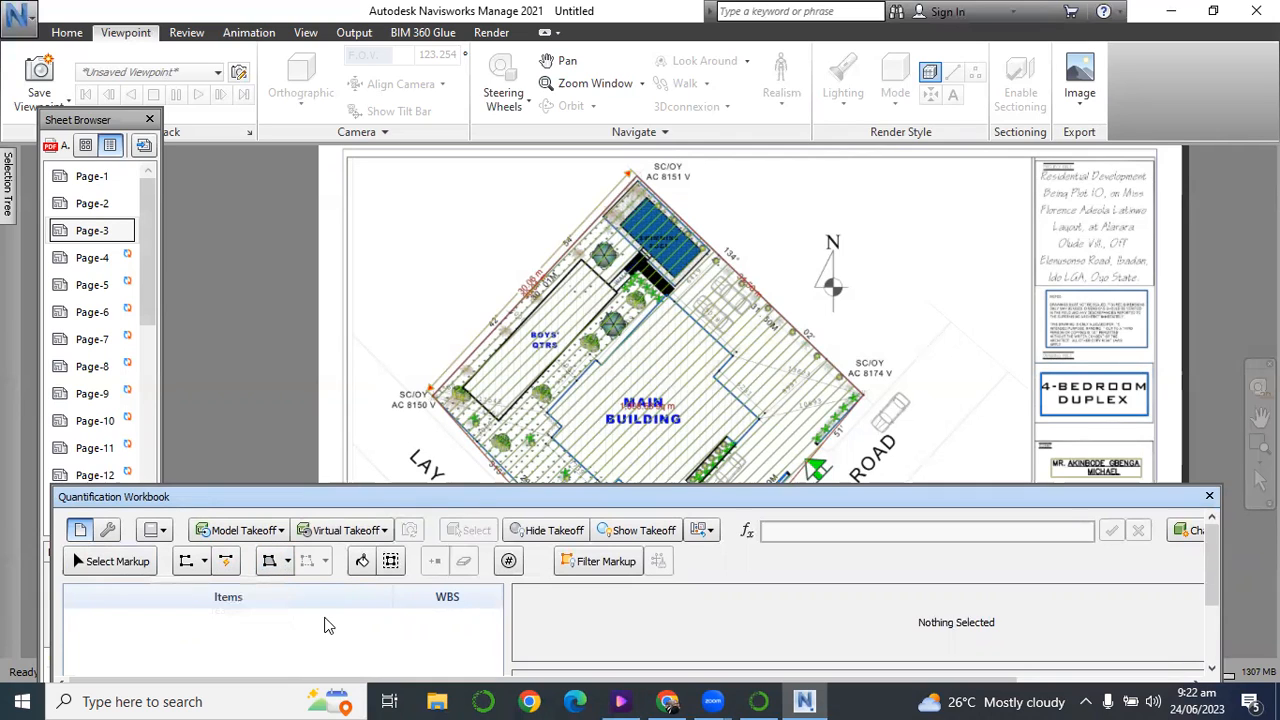
{"action": "left_click", "coordinate": [362, 562]}
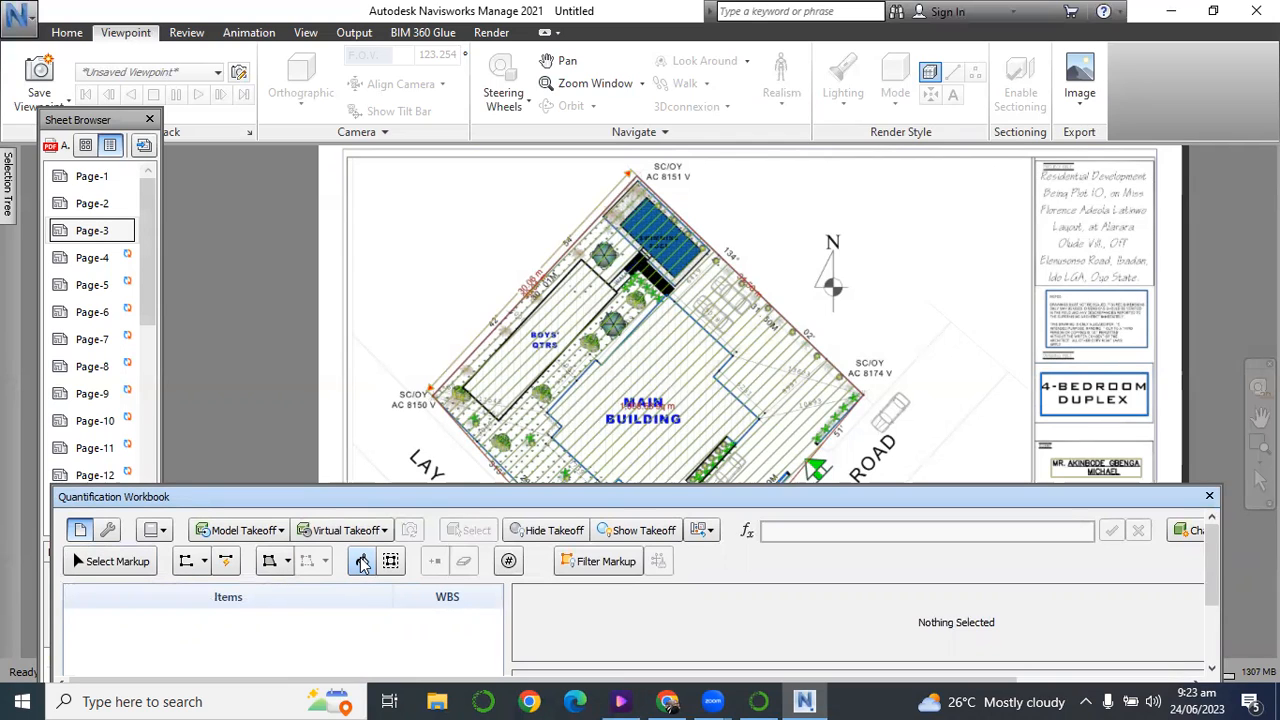
{"action": "left_click", "coordinate": [391, 562]}
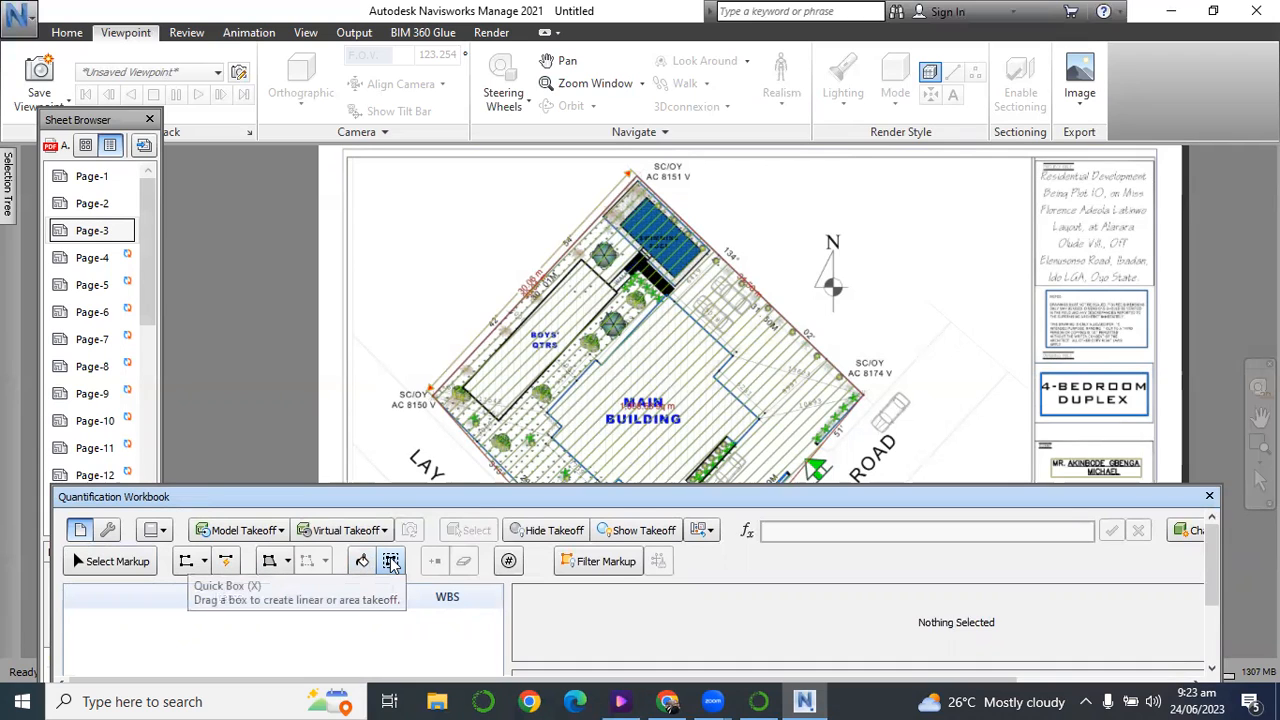
{"action": "left_click", "coordinate": [508, 562]}
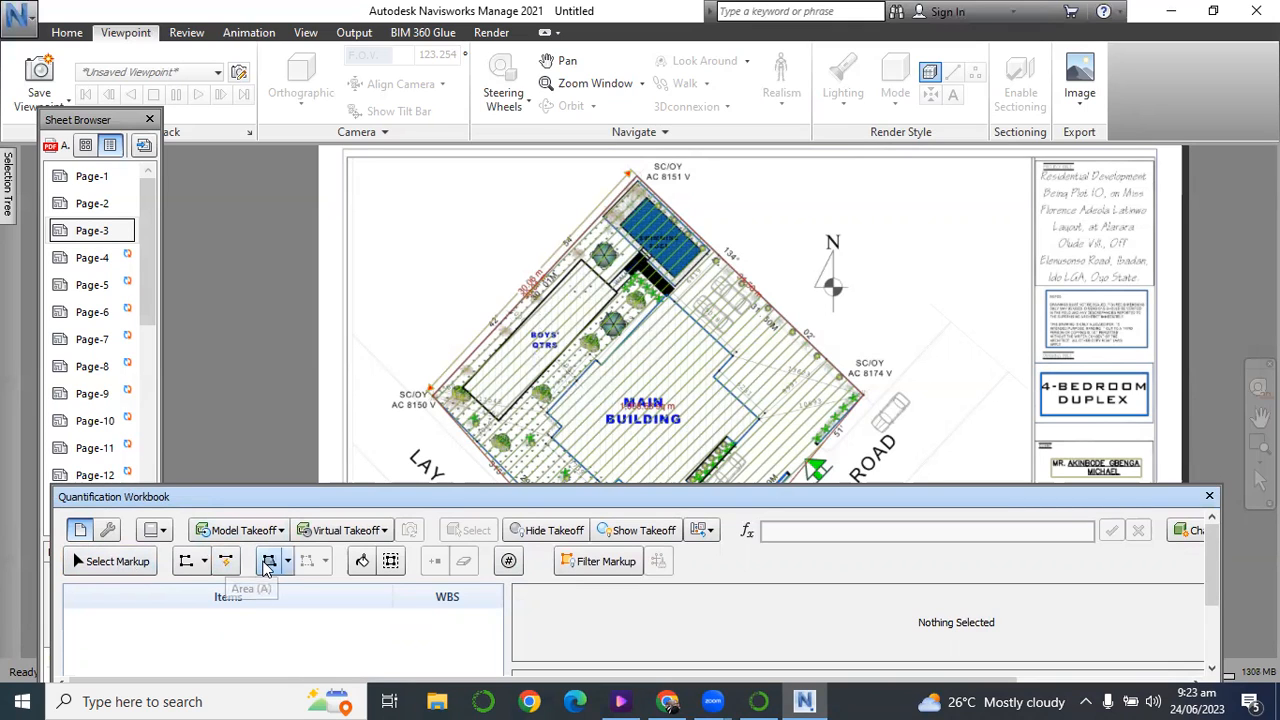
Start an Area takeoff on the Page-3 site plan and choose to adjust the sheet scale manually.
{"action": "left_click", "coordinate": [268, 562]}
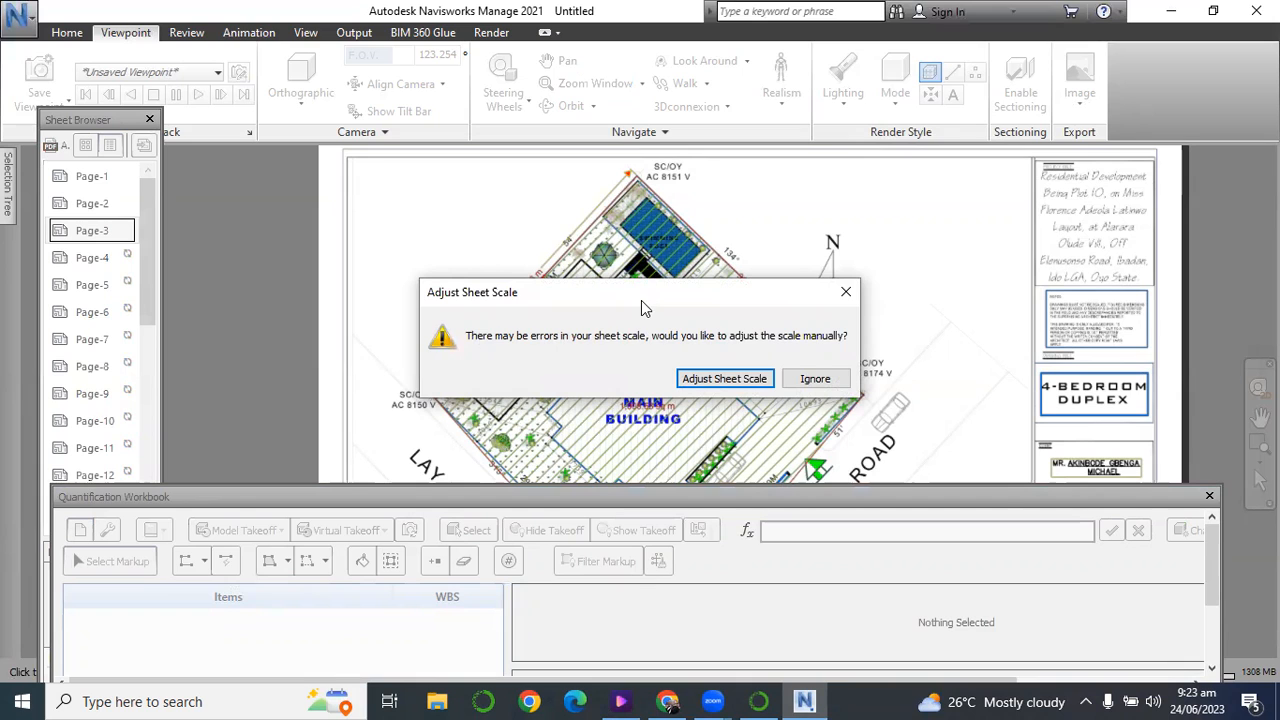
{"action": "mouse_move", "coordinate": [650, 303]}
{"action": "left_mouse_down"}
{"action": "mouse_move", "coordinate": [772, 407]}
{"action": "mouse_move", "coordinate": [750, 523]}
{"action": "left_mouse_up"}
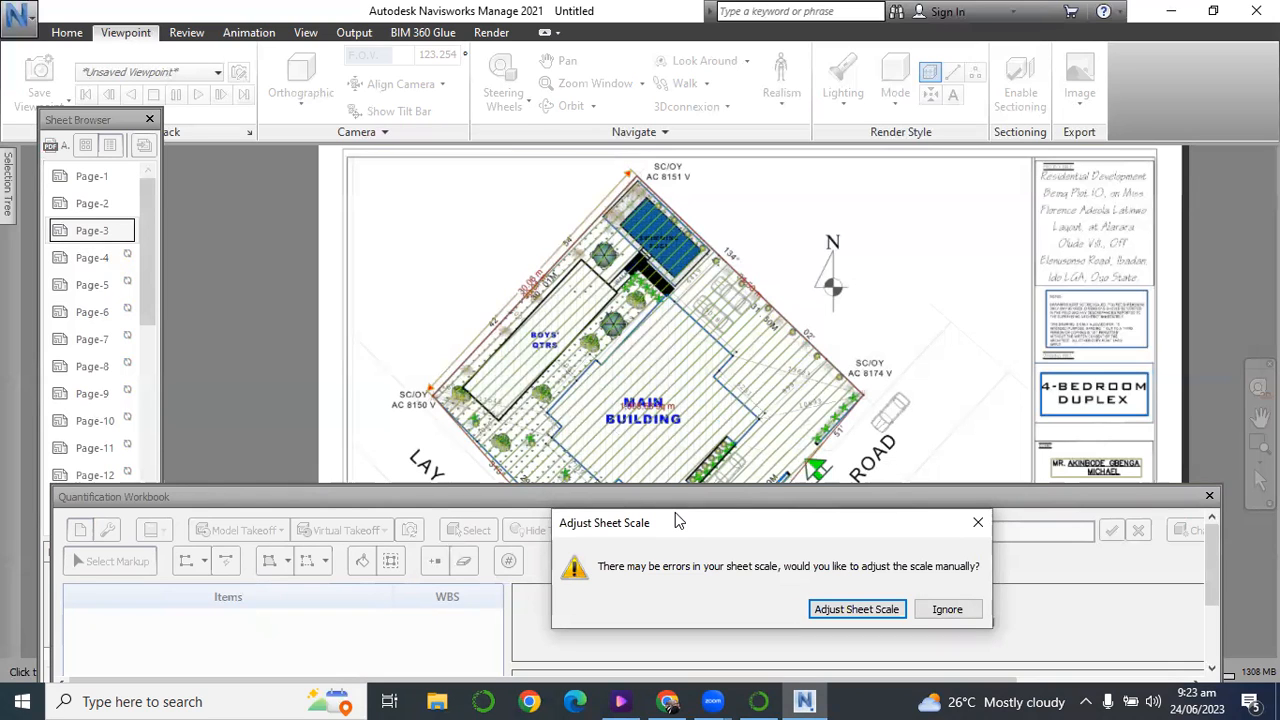
{"action": "left_click_drag", "start_coordinate": [678, 522], "coordinate": [684, 422]}
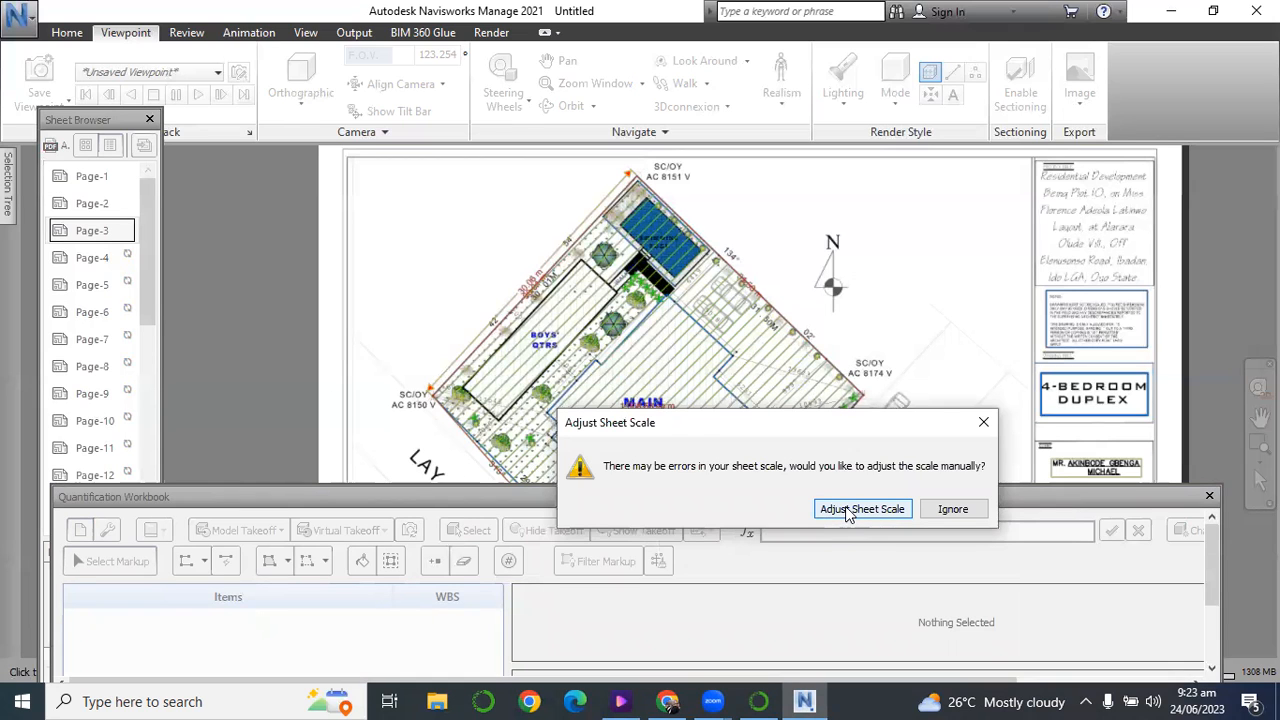
{"action": "left_click", "coordinate": [846, 510]}
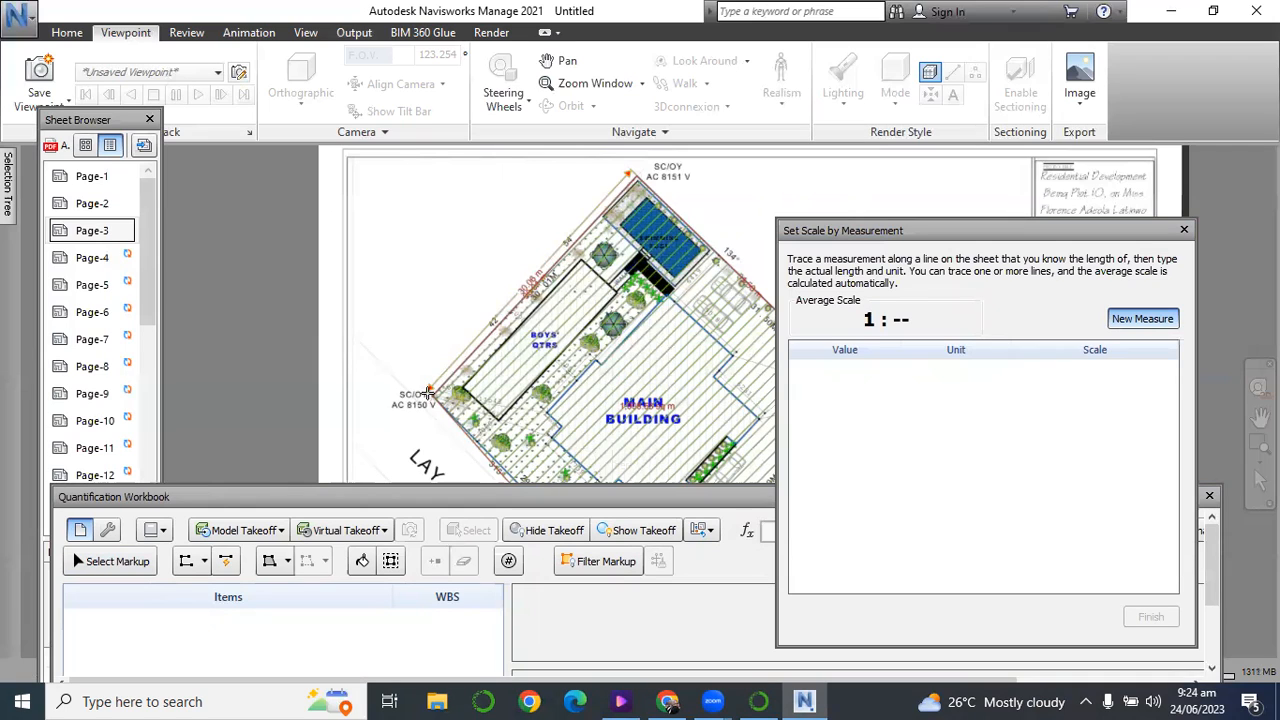
Set the Page-3 scale by tracing the plot boundary from SC/OY AC 8150 V to SC/OY AC 8151 V as 30.06 meters.
{"action": "left_click", "coordinate": [428, 392]}
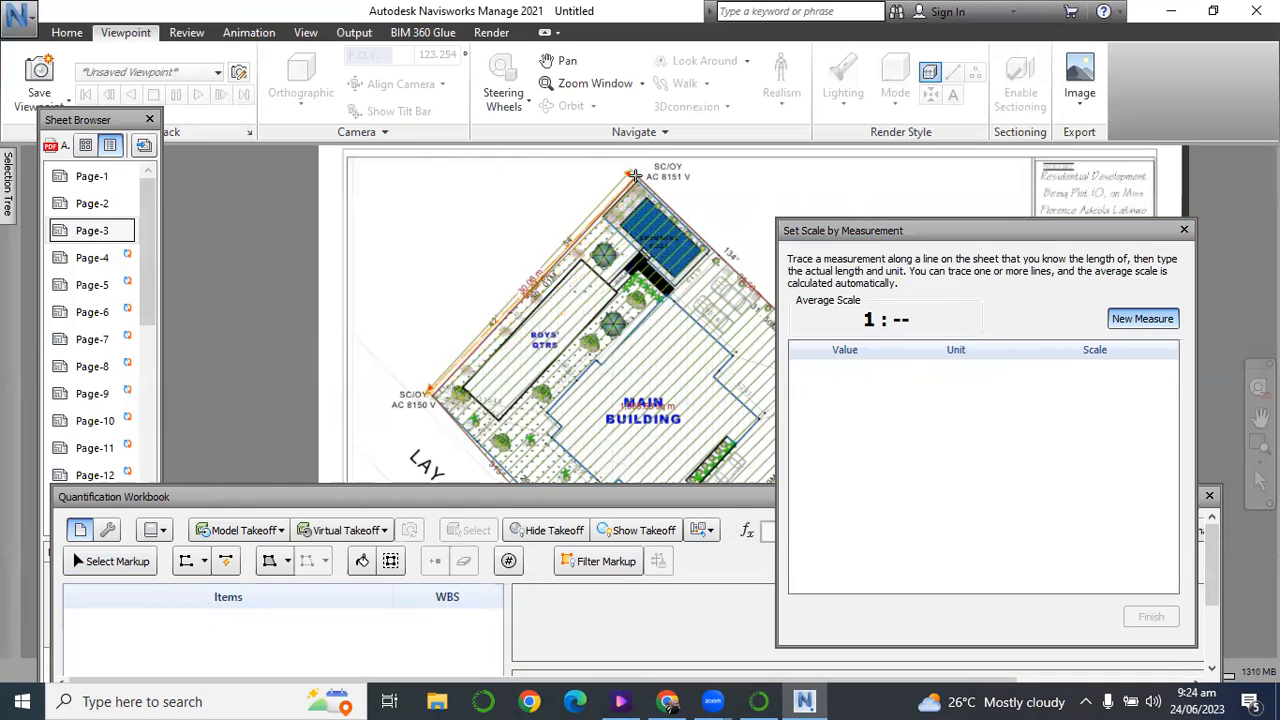
{"action": "left_click", "coordinate": [629, 171]}
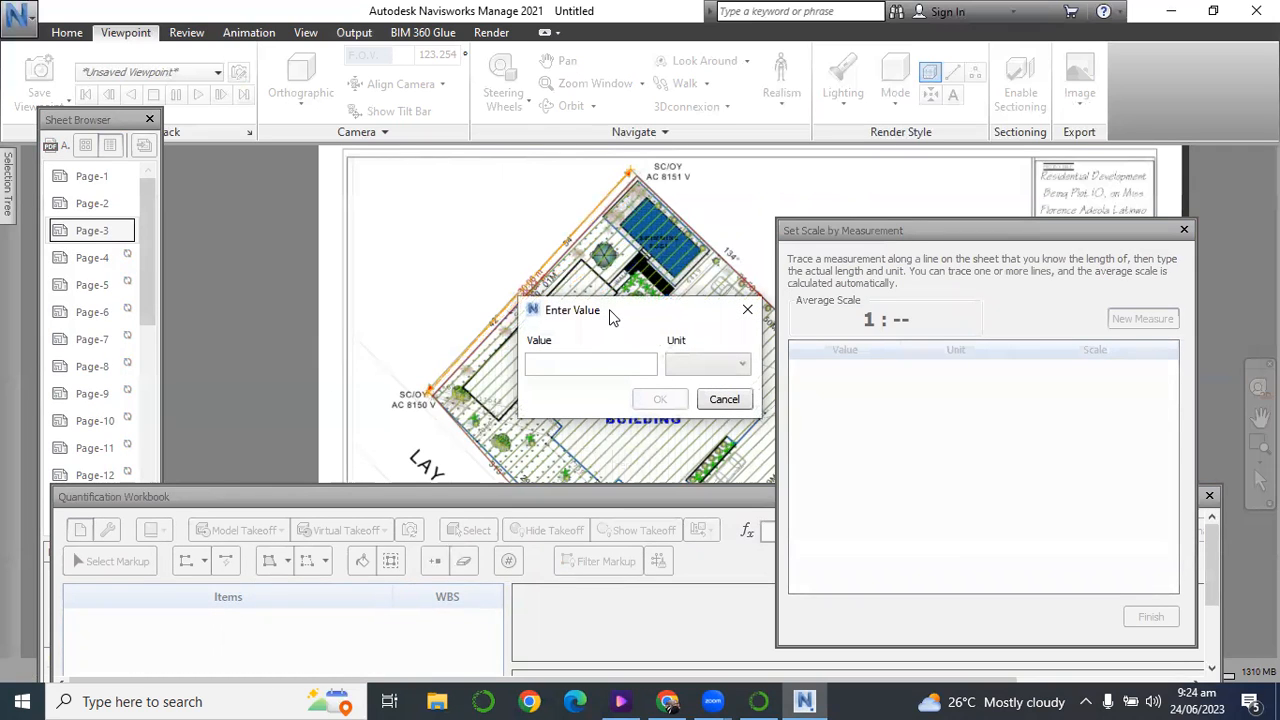
{"action": "left_click_drag", "start_coordinate": [617, 316], "coordinate": [820, 331]}
{"action": "left_click", "coordinate": [779, 380]}
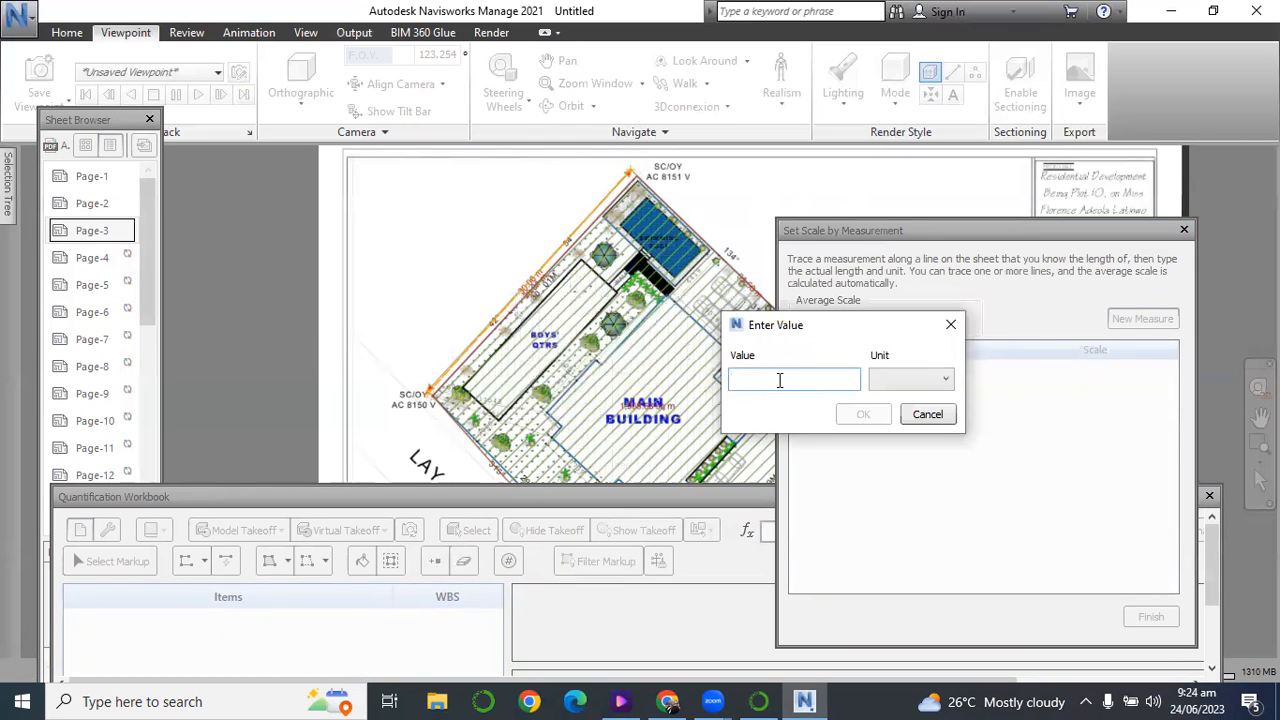
{"action": "type", "text": "30.06"}
{"action": "left_click", "coordinate": [906, 379]}
{"action": "left_click", "coordinate": [892, 399]}
{"action": "left_click", "coordinate": [866, 415]}
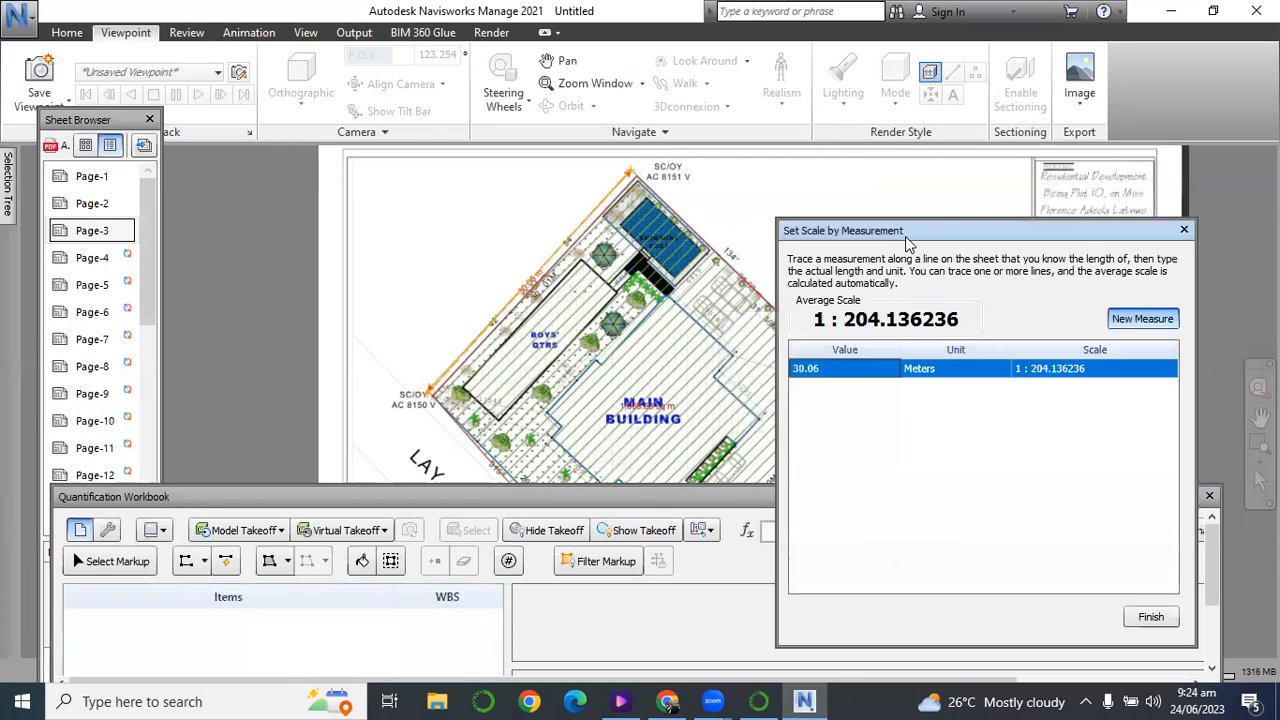
{"action": "left_click_drag", "start_coordinate": [908, 243], "coordinate": [902, 141]}
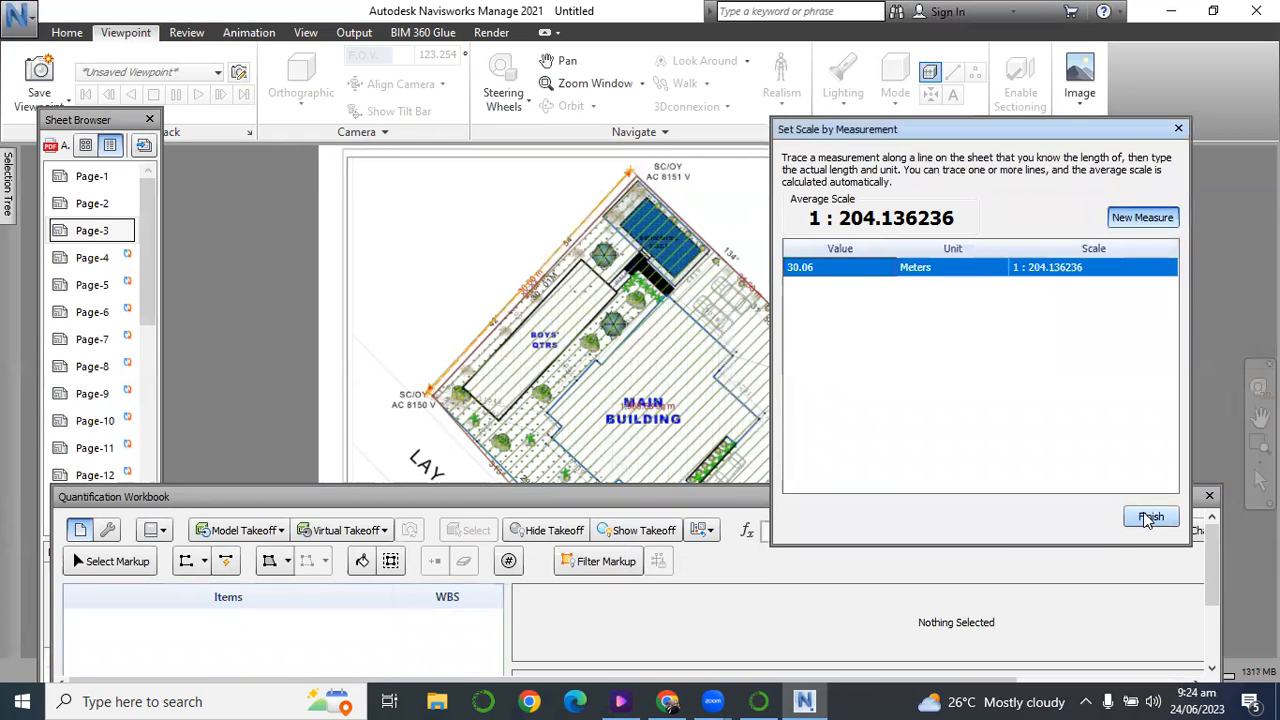
{"action": "left_click", "coordinate": [1148, 519]}
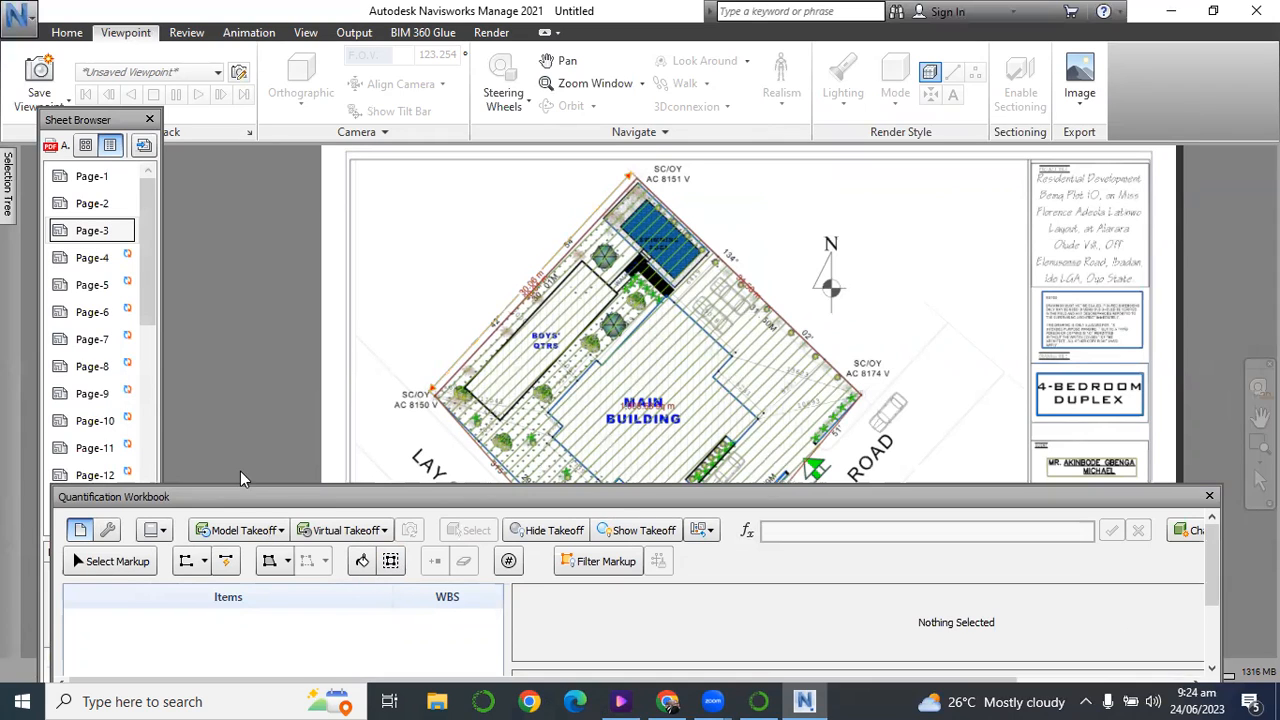
Raise the floating Quantification Workbook group and view the Item Catalog and the Resource Catalog of the new project.
{"action": "left_click_drag", "start_coordinate": [245, 496], "coordinate": [249, 432]}
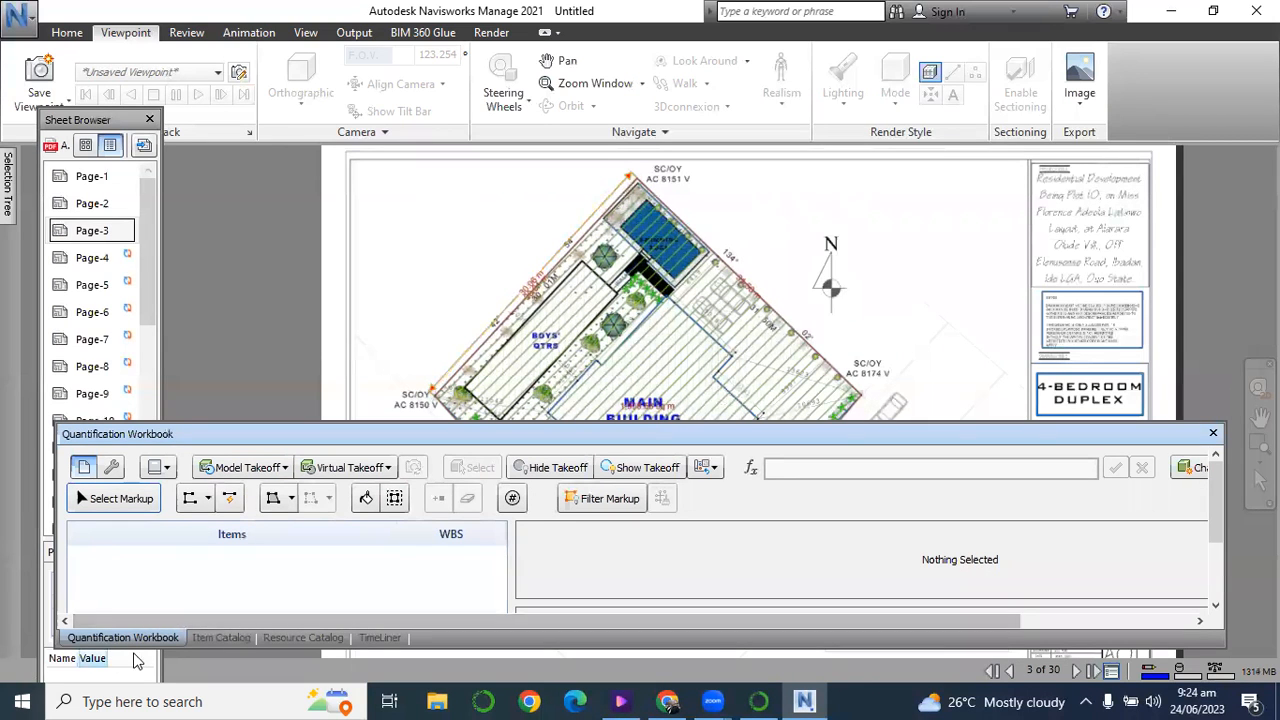
{"action": "left_click", "coordinate": [214, 638]}
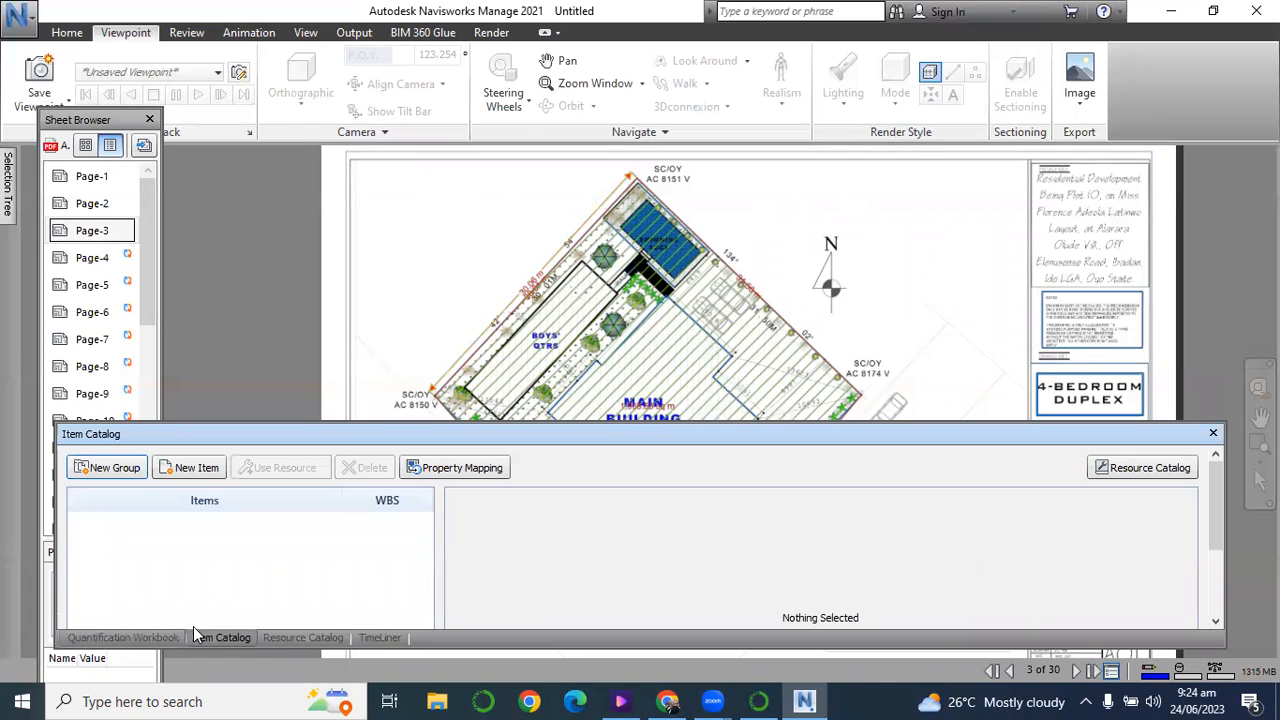
{"action": "left_click", "coordinate": [318, 638]}
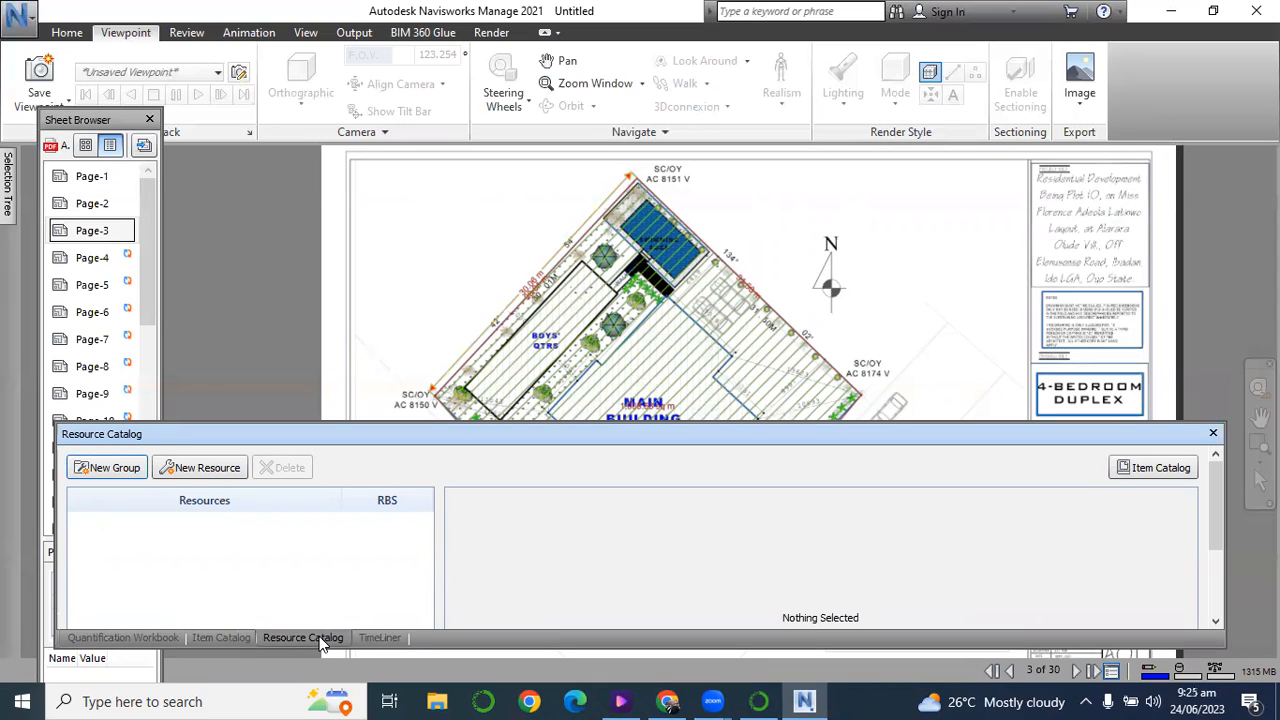
View the TimeLiner and the Quantification Workbook, and look over the Item Catalog and Resource Catalog again.
{"action": "left_click", "coordinate": [373, 639]}
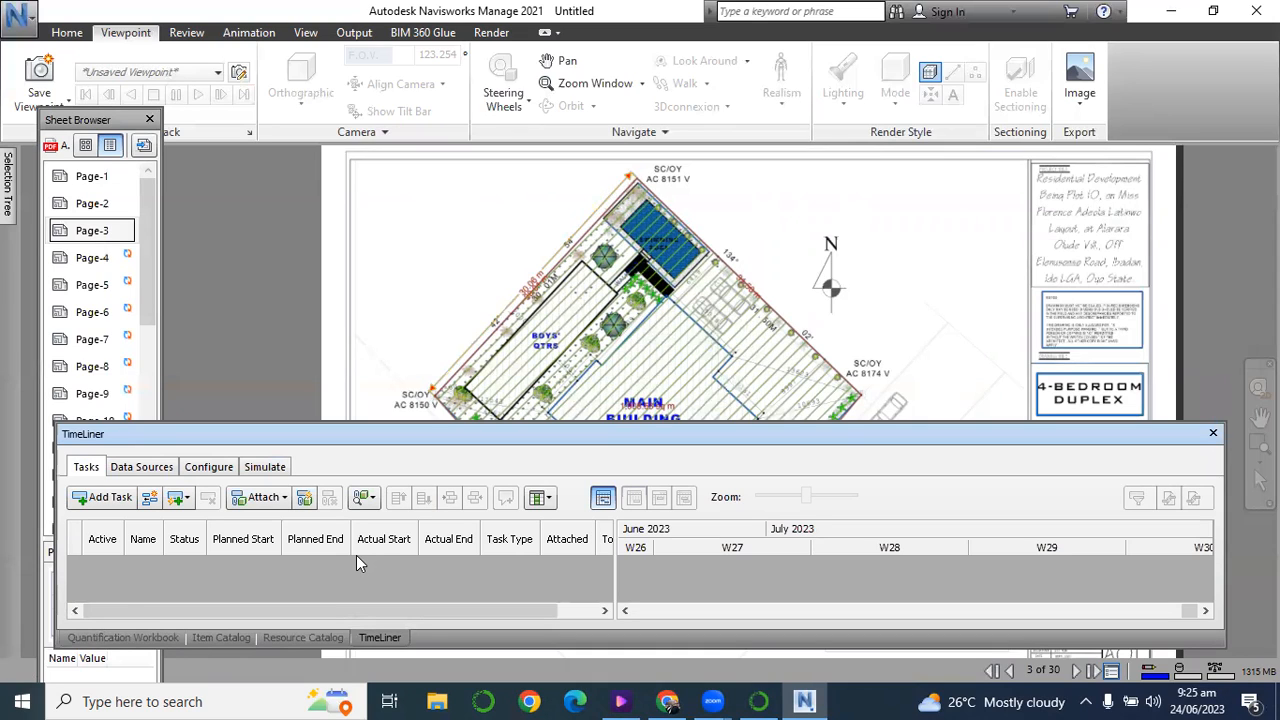
{"action": "left_click", "coordinate": [156, 638]}
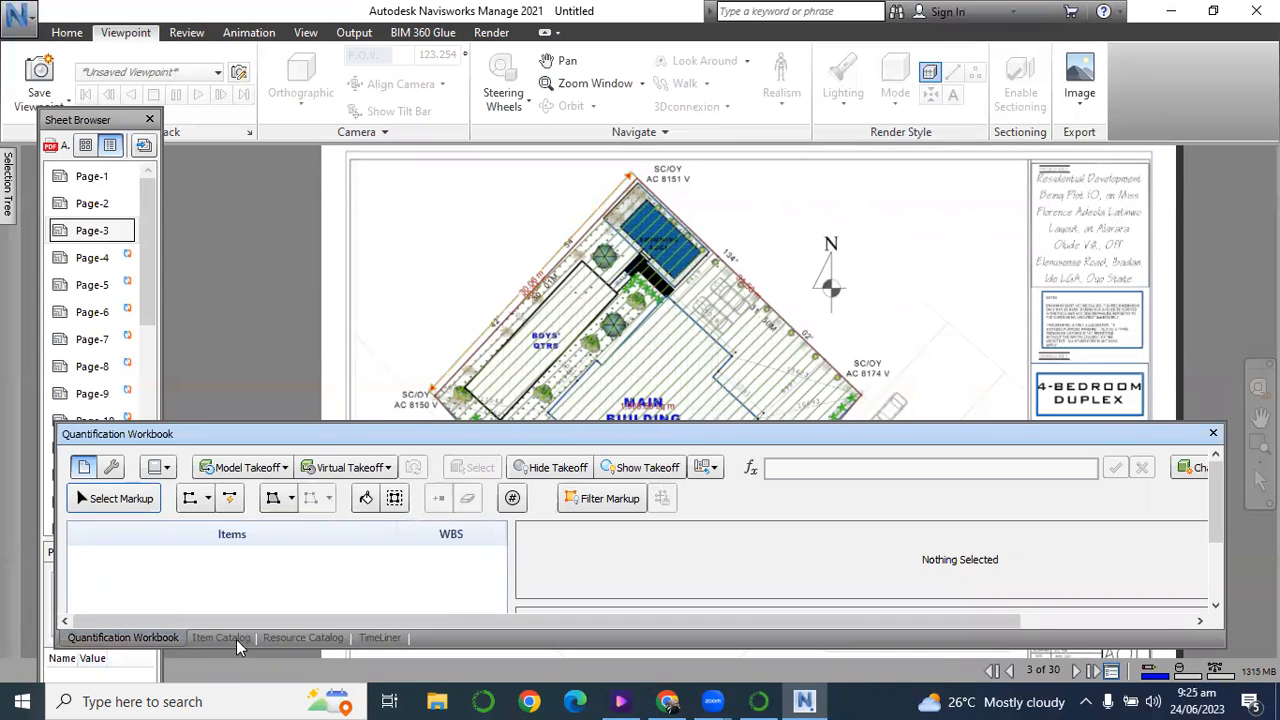
{"action": "left_click", "coordinate": [236, 639]}
{"action": "left_click", "coordinate": [304, 638]}
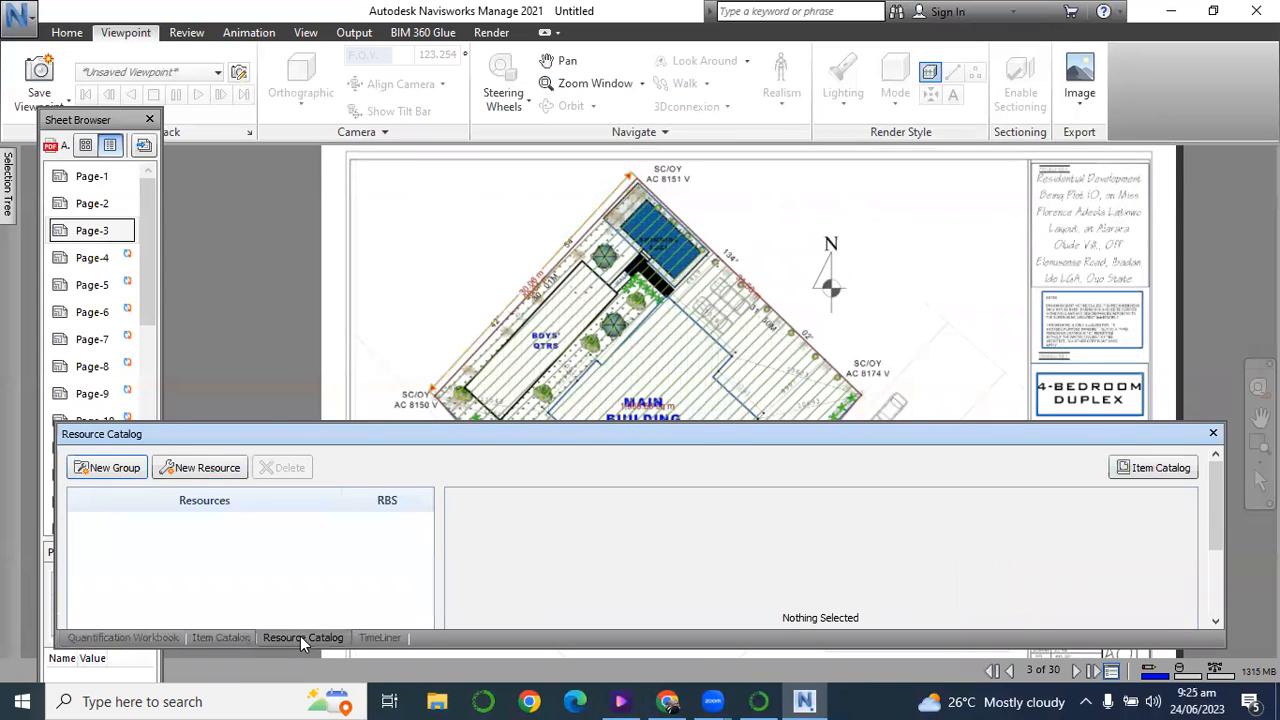
Create a new item group named Substructure in the Item Catalog.
{"action": "left_click", "coordinate": [236, 639]}
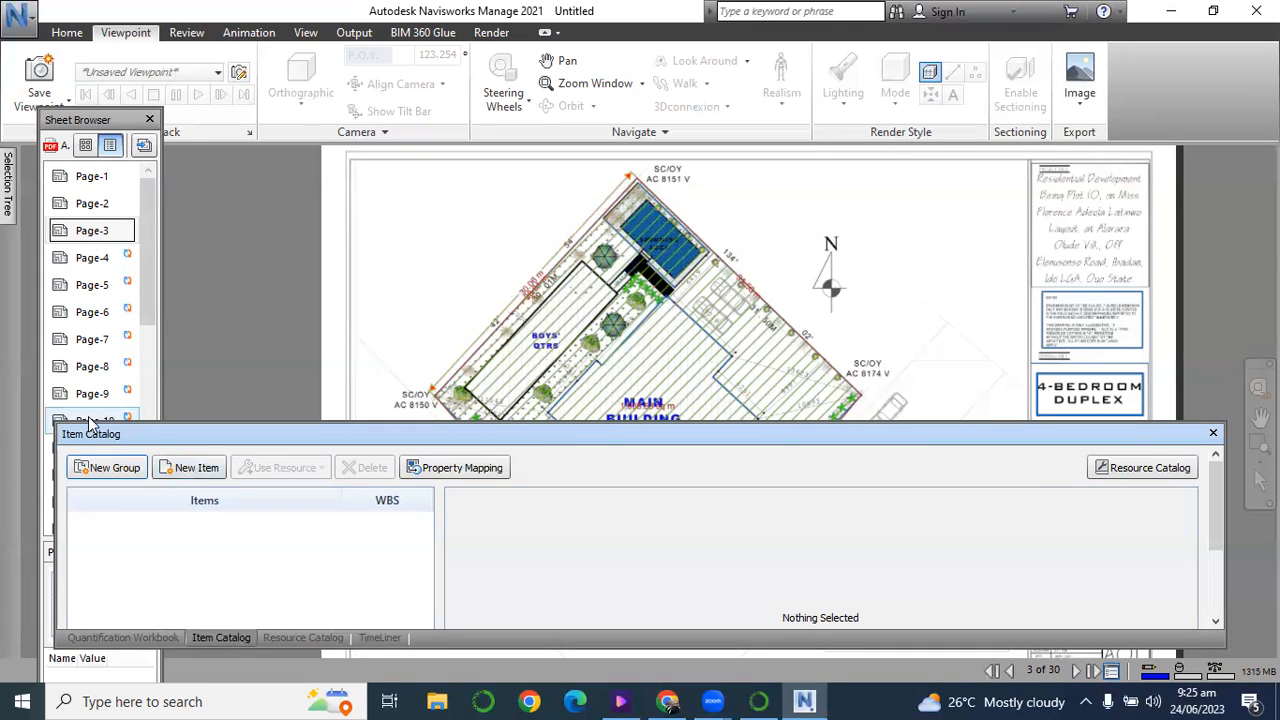
{"action": "left_click", "coordinate": [112, 468]}
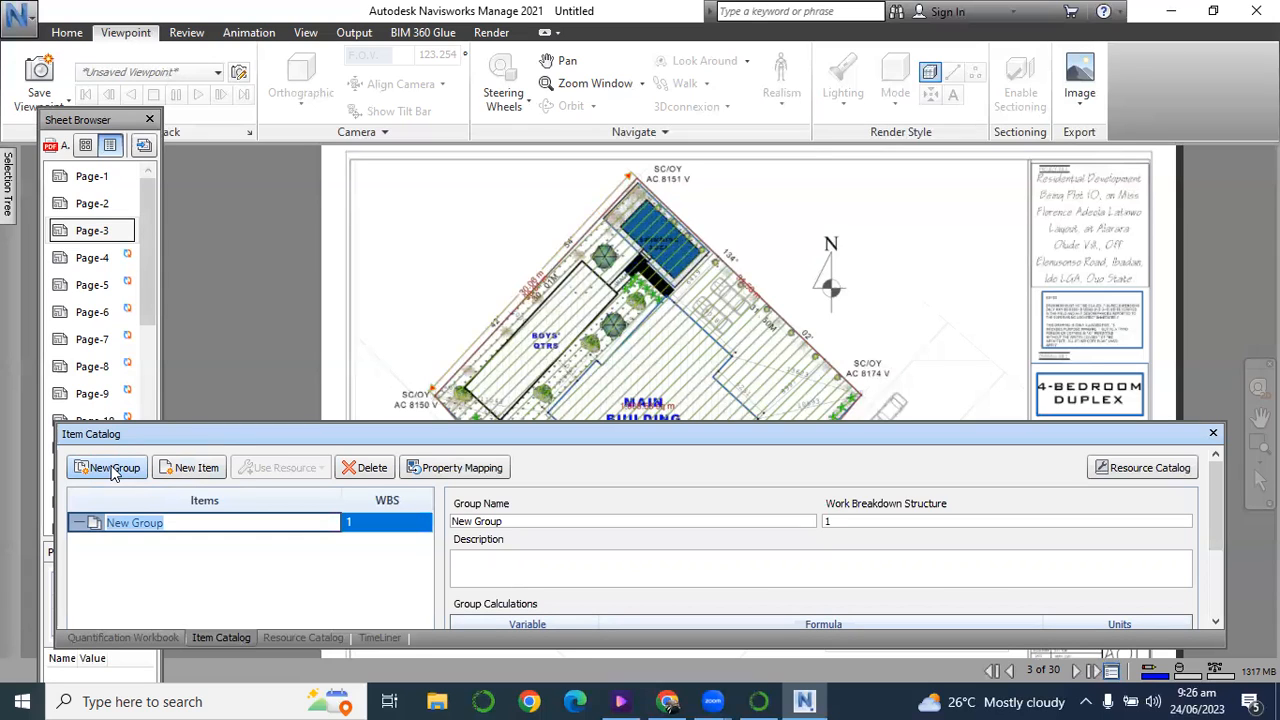
{"action": "type", "text": "Substructure"}
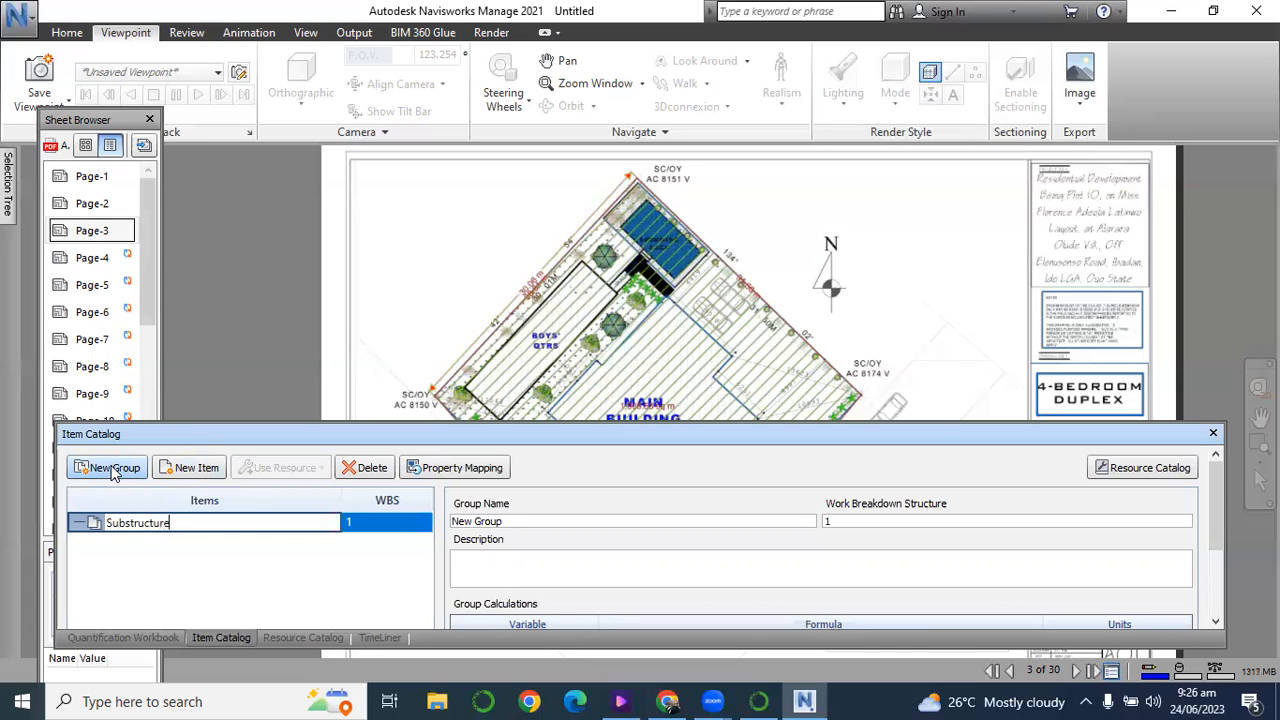
{"action": "left_click", "coordinate": [114, 545]}
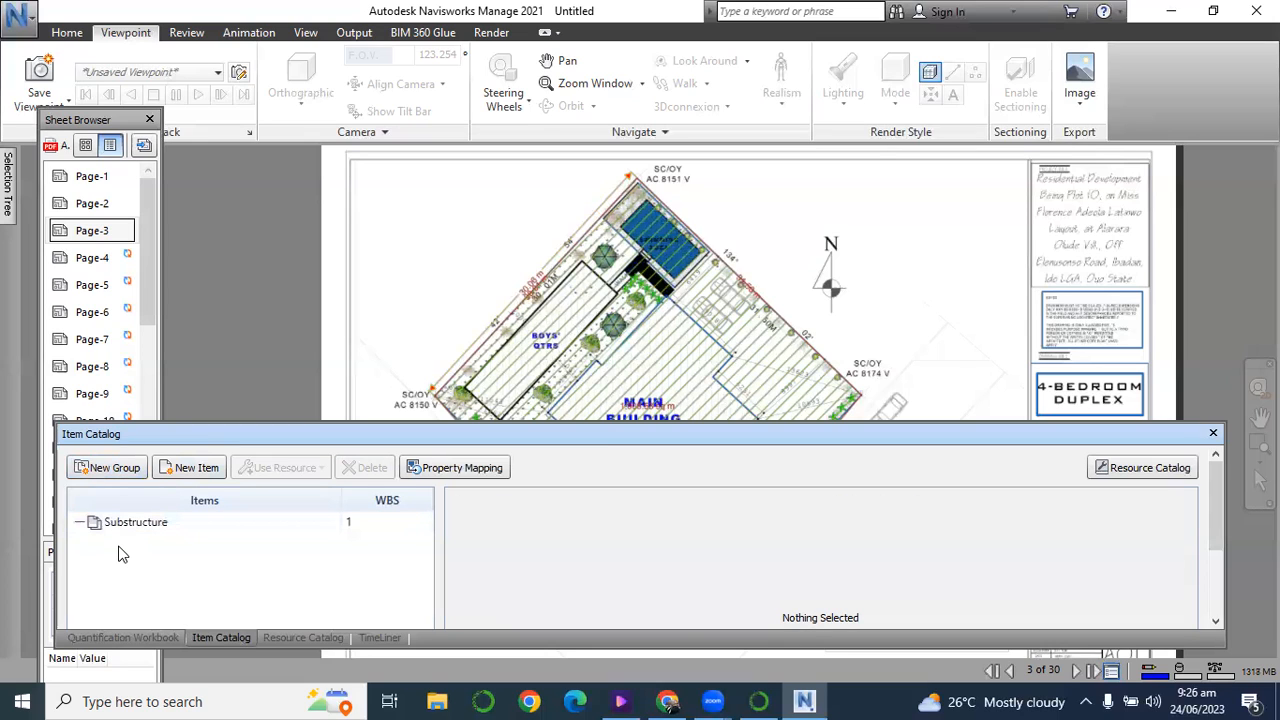
Add a second top-level item group named Superstructure to the Item Catalog.
{"action": "left_click", "coordinate": [101, 474]}
{"action": "type", "text": "S"}
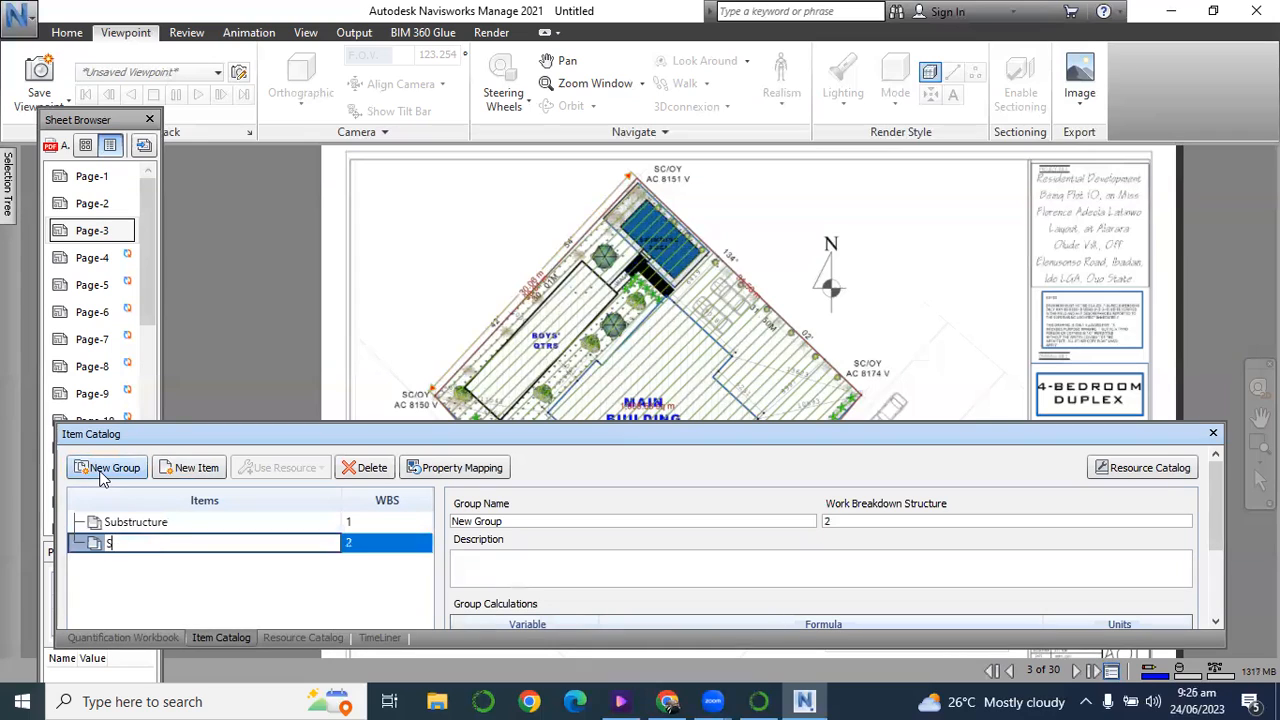
{"action": "type", "text": "uperstructure"}
{"action": "left_click", "coordinate": [120, 578]}
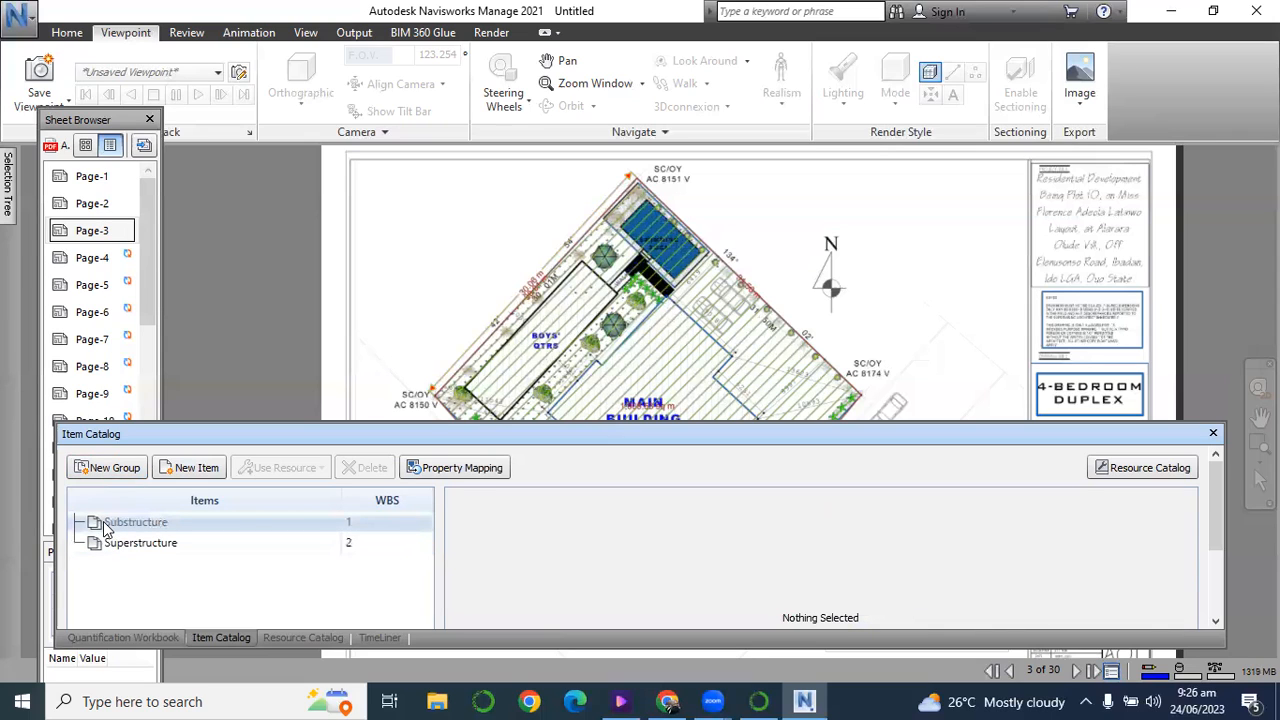
Review the Substructure and Superstructure groups, and add a third top-level group named Roof Level.
{"action": "left_click", "coordinate": [101, 526]}
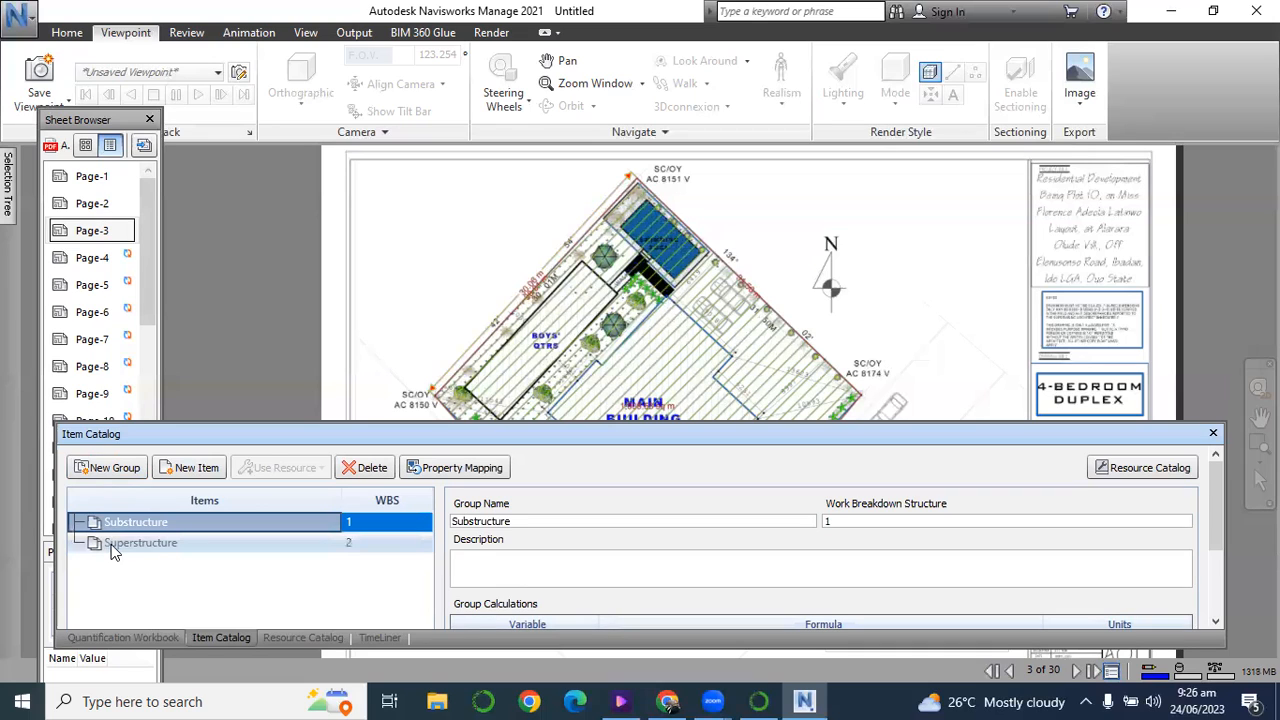
{"action": "left_click", "coordinate": [115, 550]}
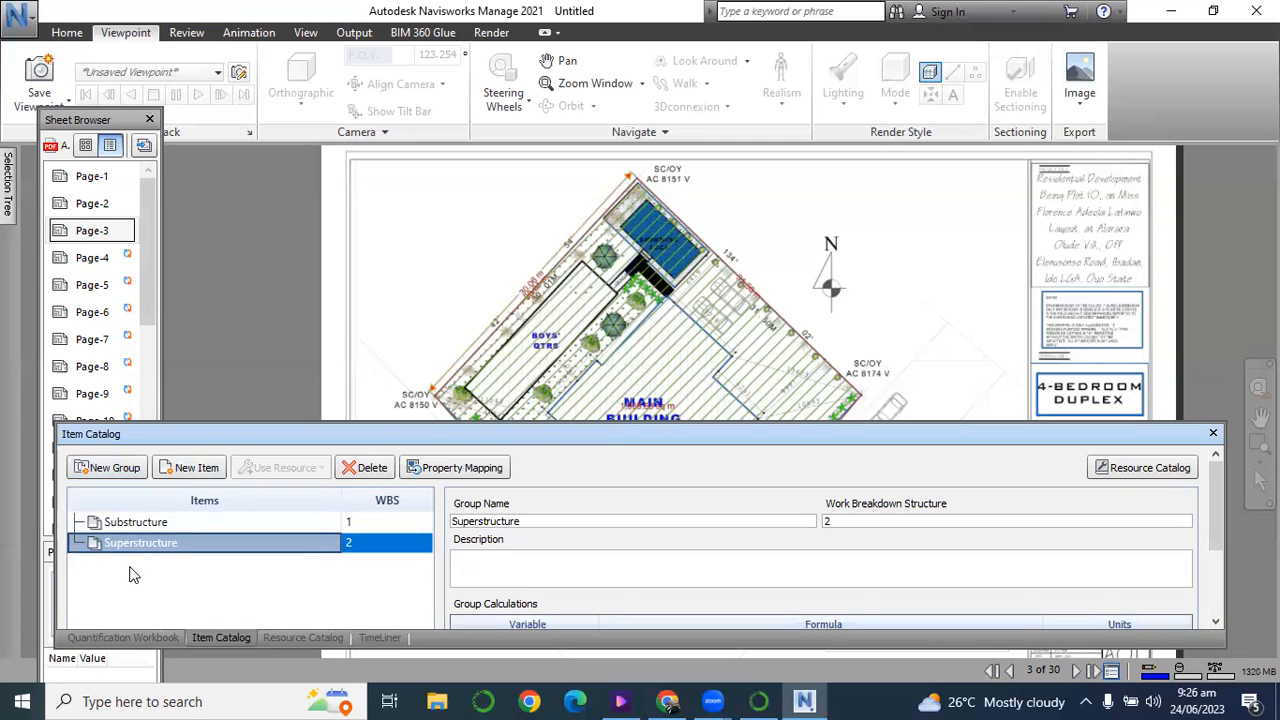
{"action": "left_click", "coordinate": [131, 570]}
{"action": "left_click", "coordinate": [118, 469]}
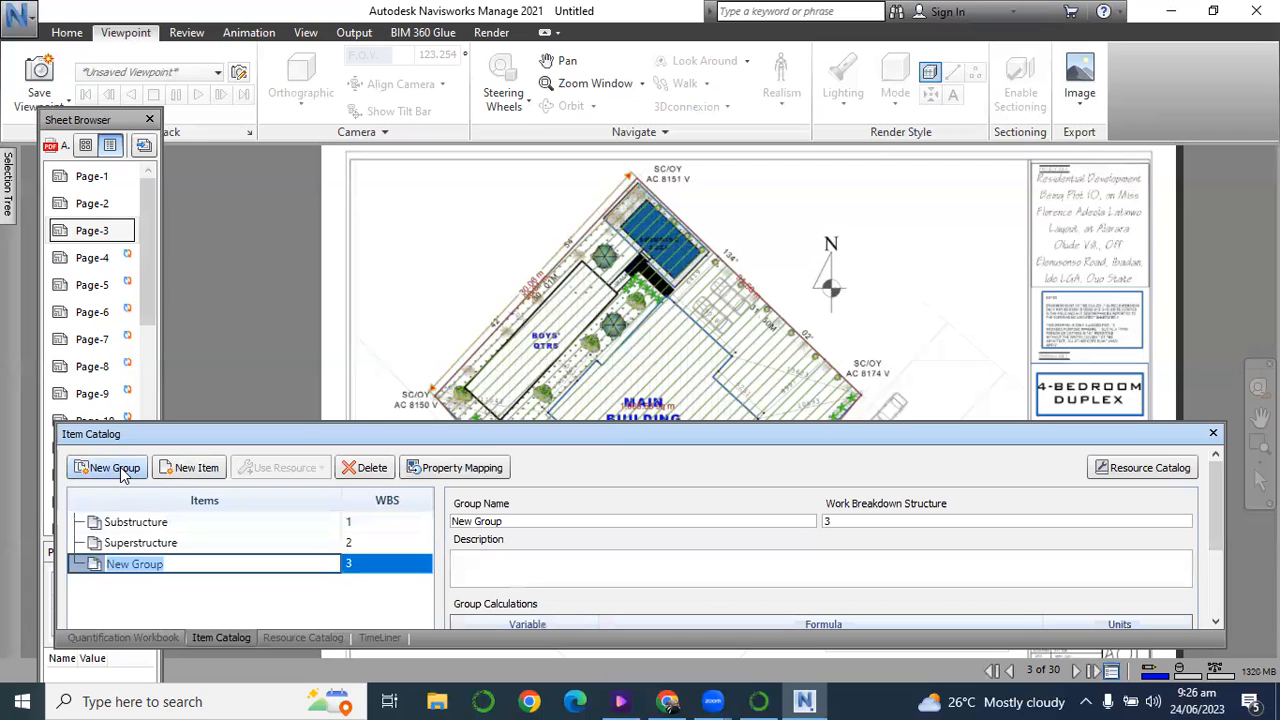
{"action": "type", "text": "Roof Level"}
{"action": "left_click", "coordinate": [137, 596]}
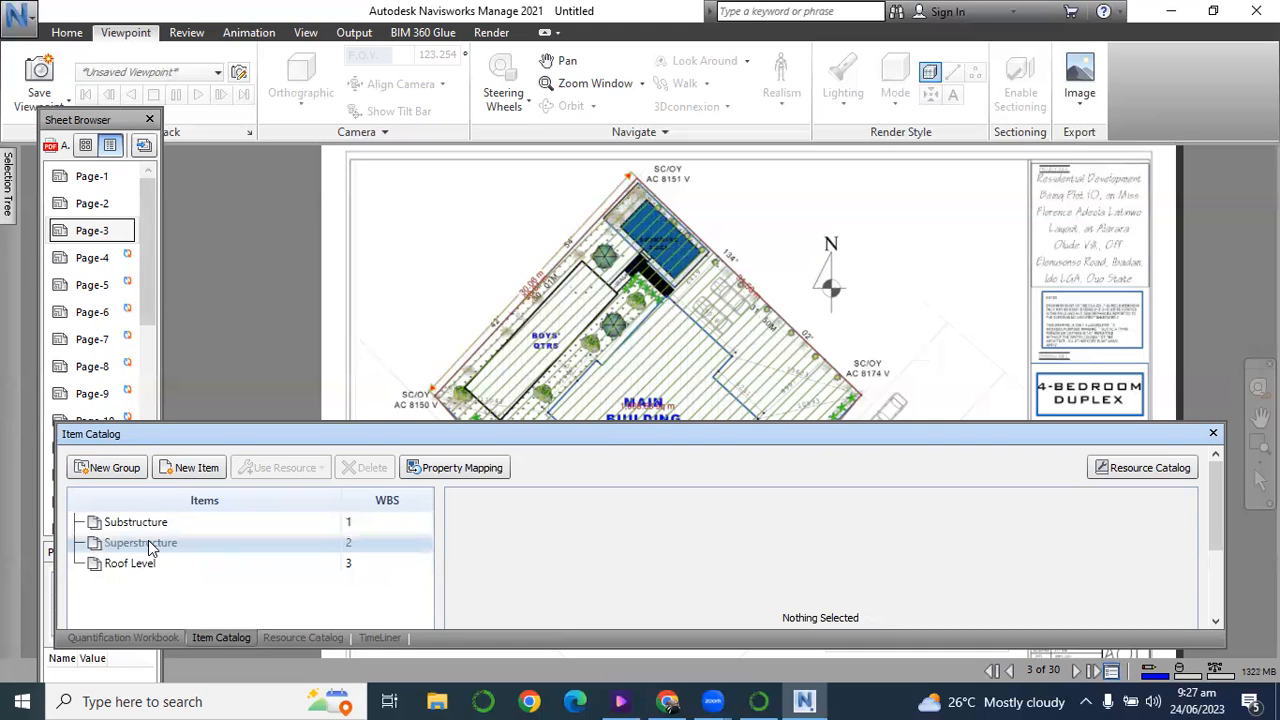
Create a subgroup named Ground Floor inside the Superstructure group.
{"action": "left_click", "coordinate": [134, 550]}
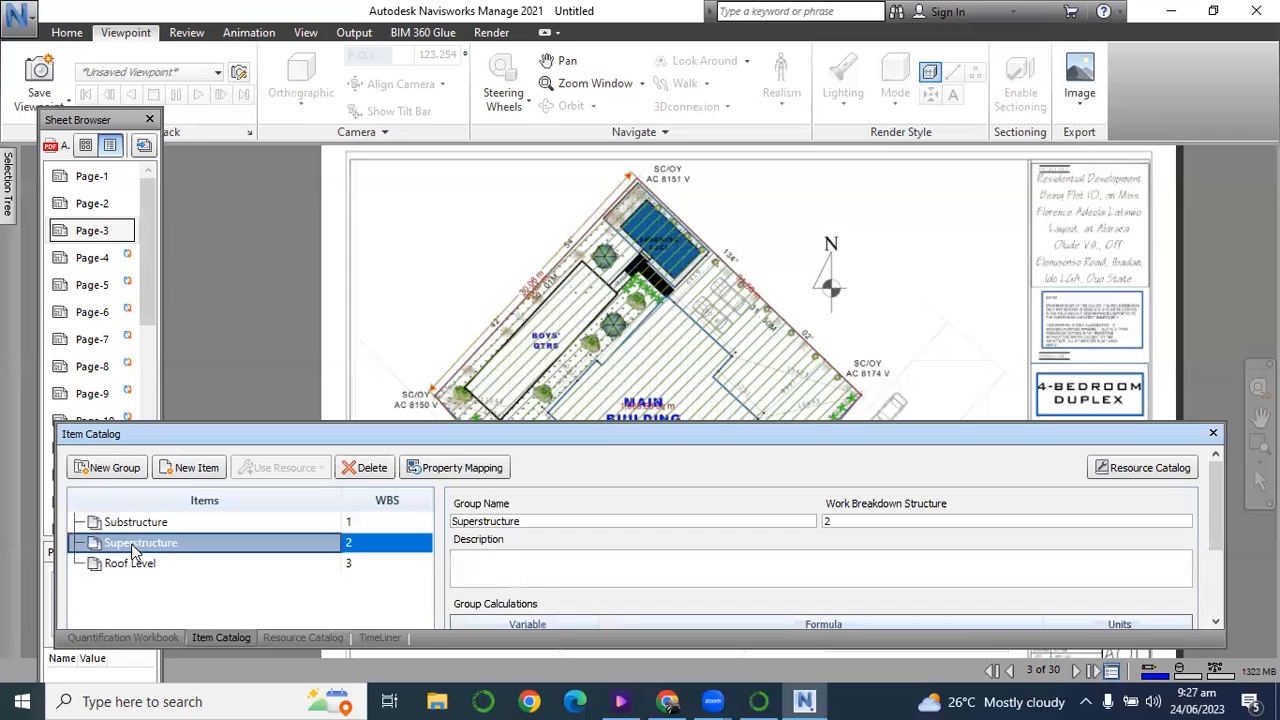
{"action": "left_click", "coordinate": [108, 470]}
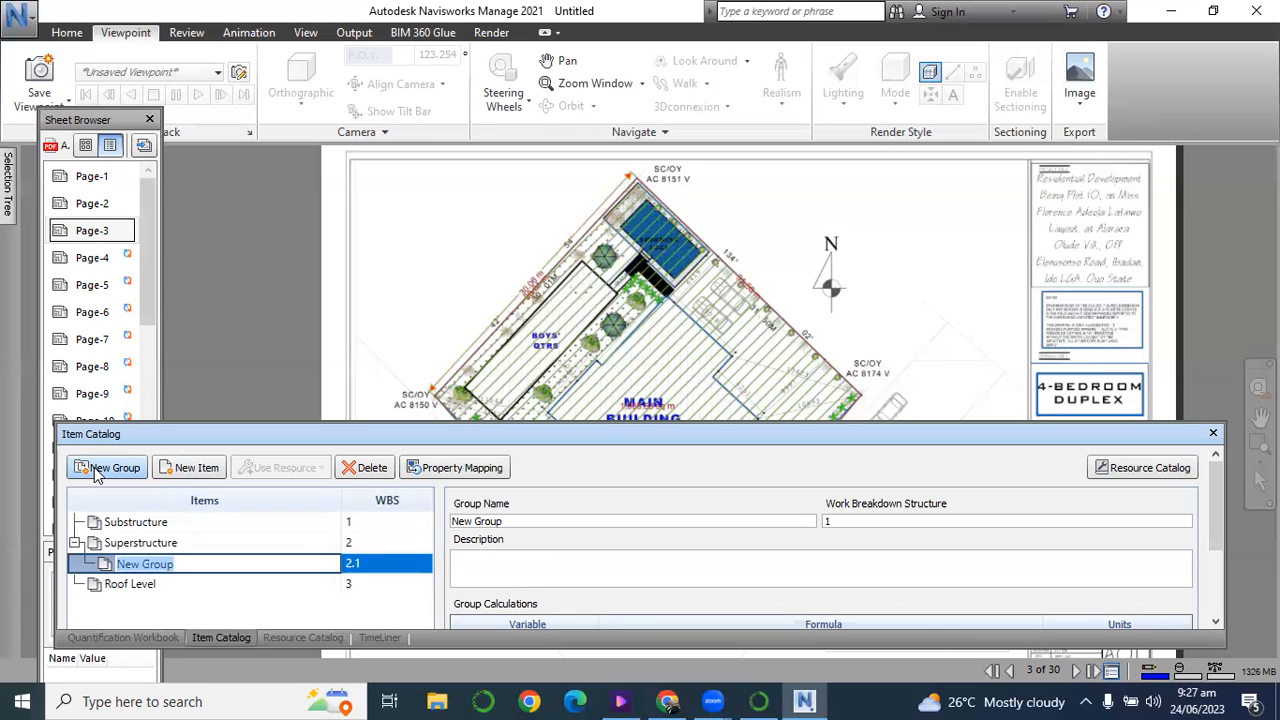
{"action": "type", "text": "Gr"}
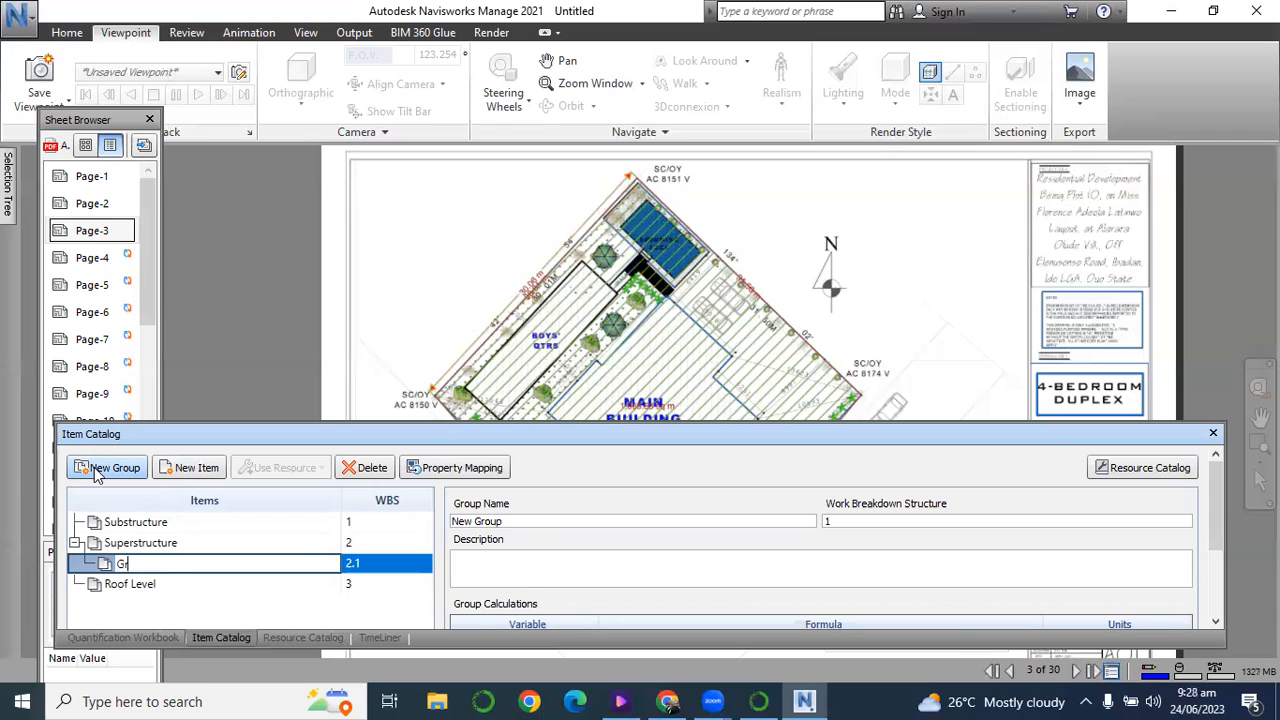
{"action": "type", "text": "ound Floor"}
{"action": "left_click", "coordinate": [156, 598]}
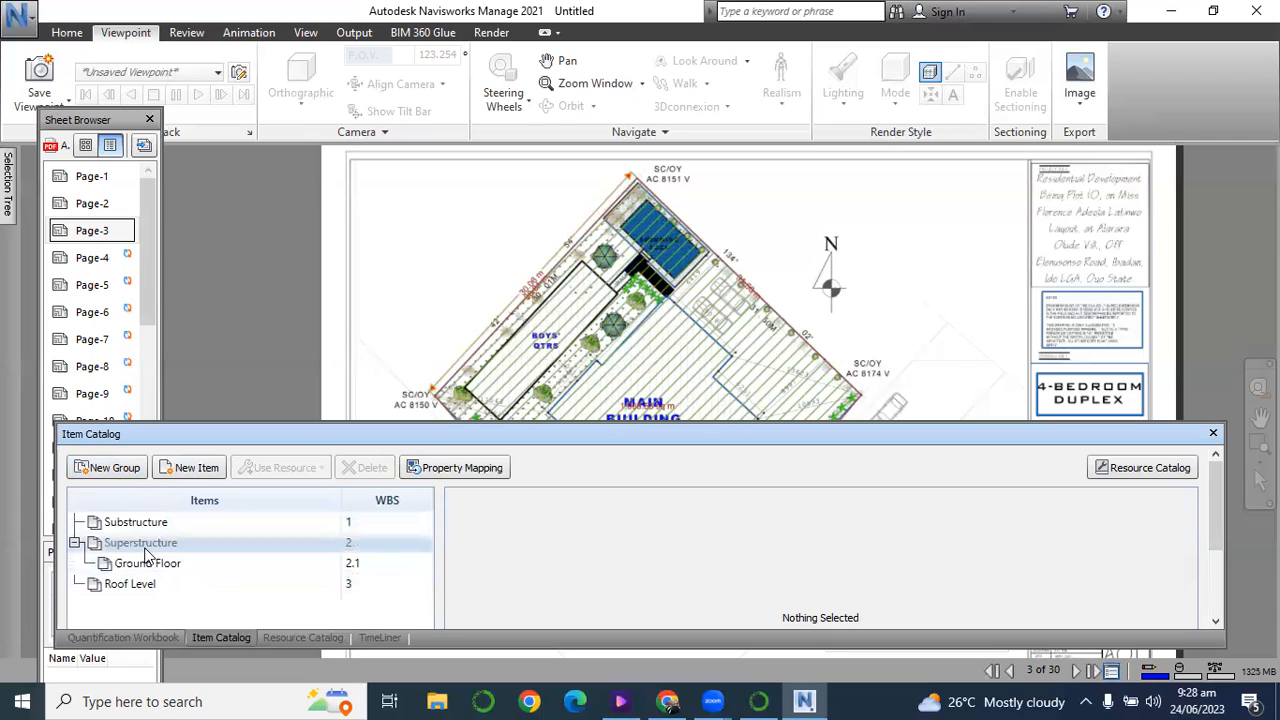
Create a second subgroup named First Floor inside the Superstructure group.
{"action": "left_click", "coordinate": [144, 546]}
{"action": "left_click", "coordinate": [115, 470]}
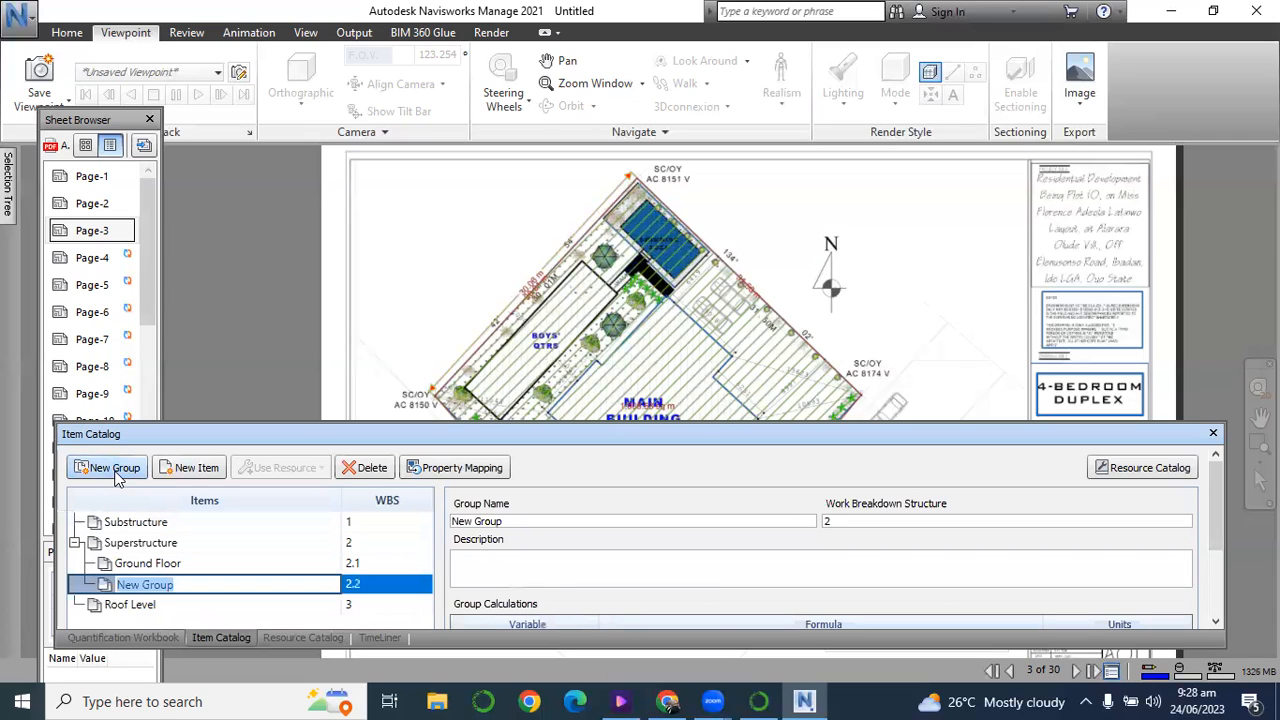
{"action": "type", "text": "First Floor"}
{"action": "left_click", "coordinate": [170, 621]}
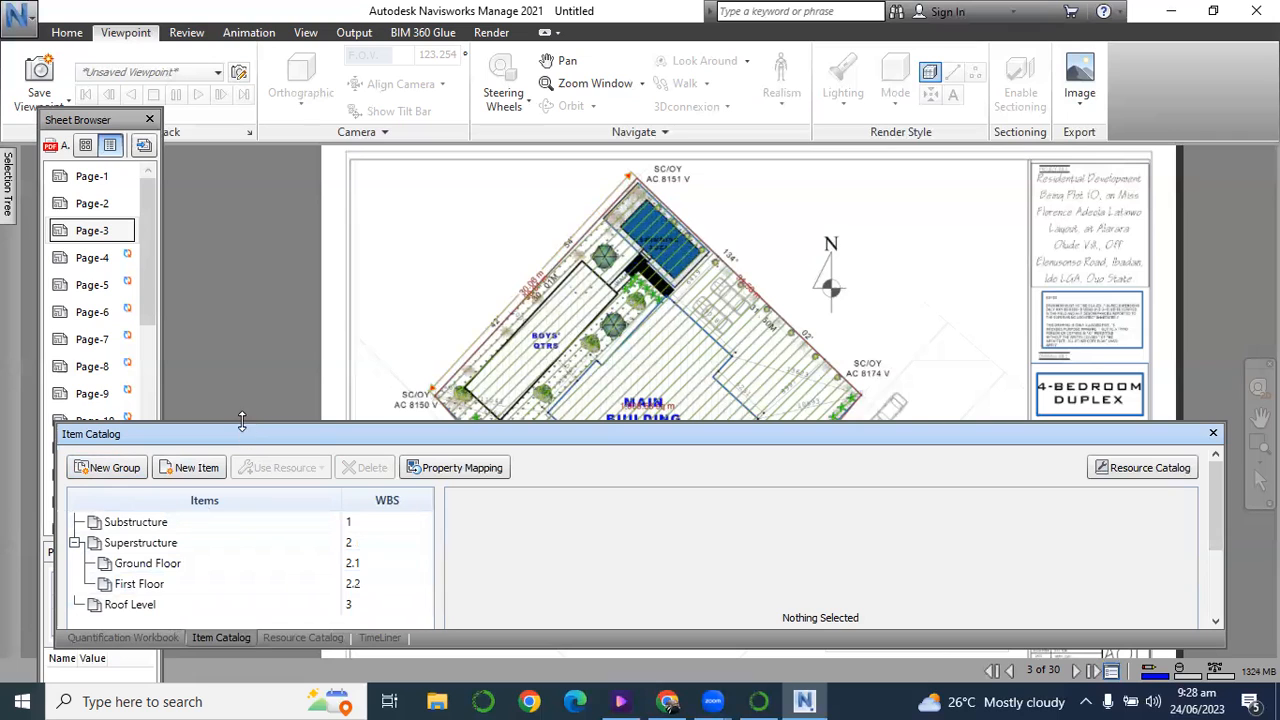
Enlarge the Item Catalog window and add a subgroup named Third Floor inside the Superstructure group.
{"action": "left_click_drag", "start_coordinate": [248, 422], "coordinate": [248, 337]}
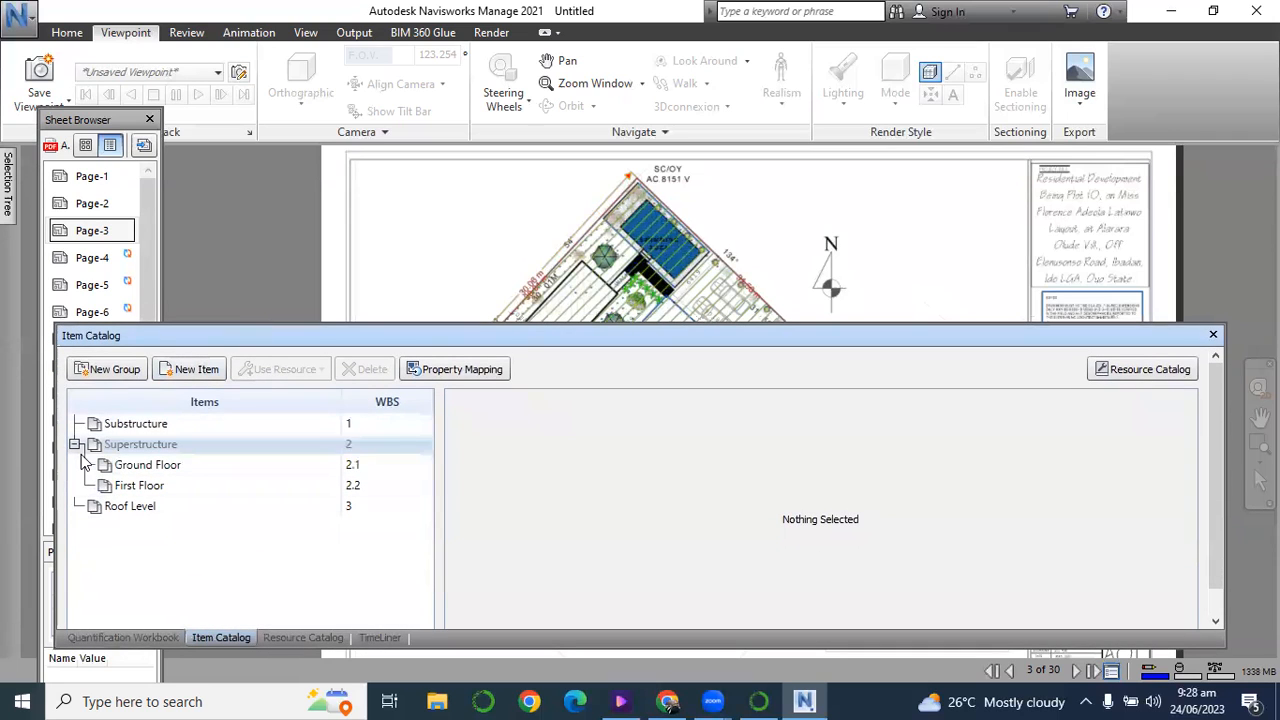
{"action": "left_click", "coordinate": [74, 444]}
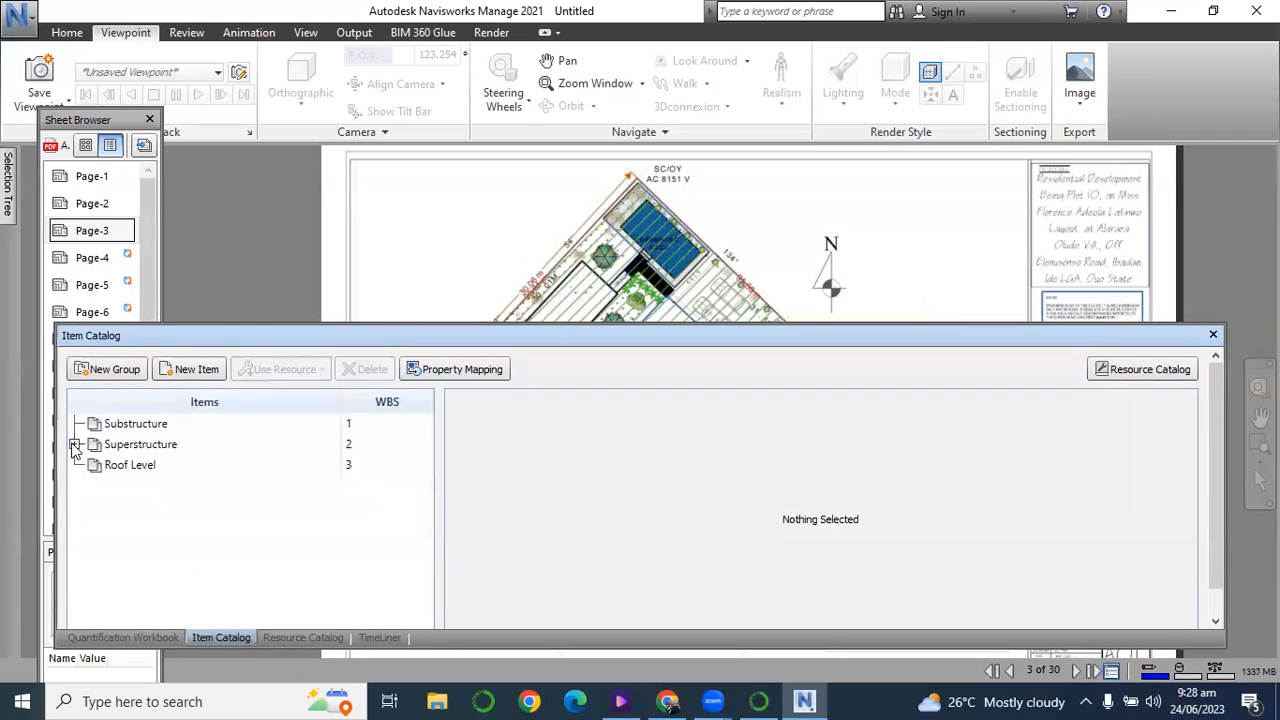
{"action": "left_click", "coordinate": [74, 444]}
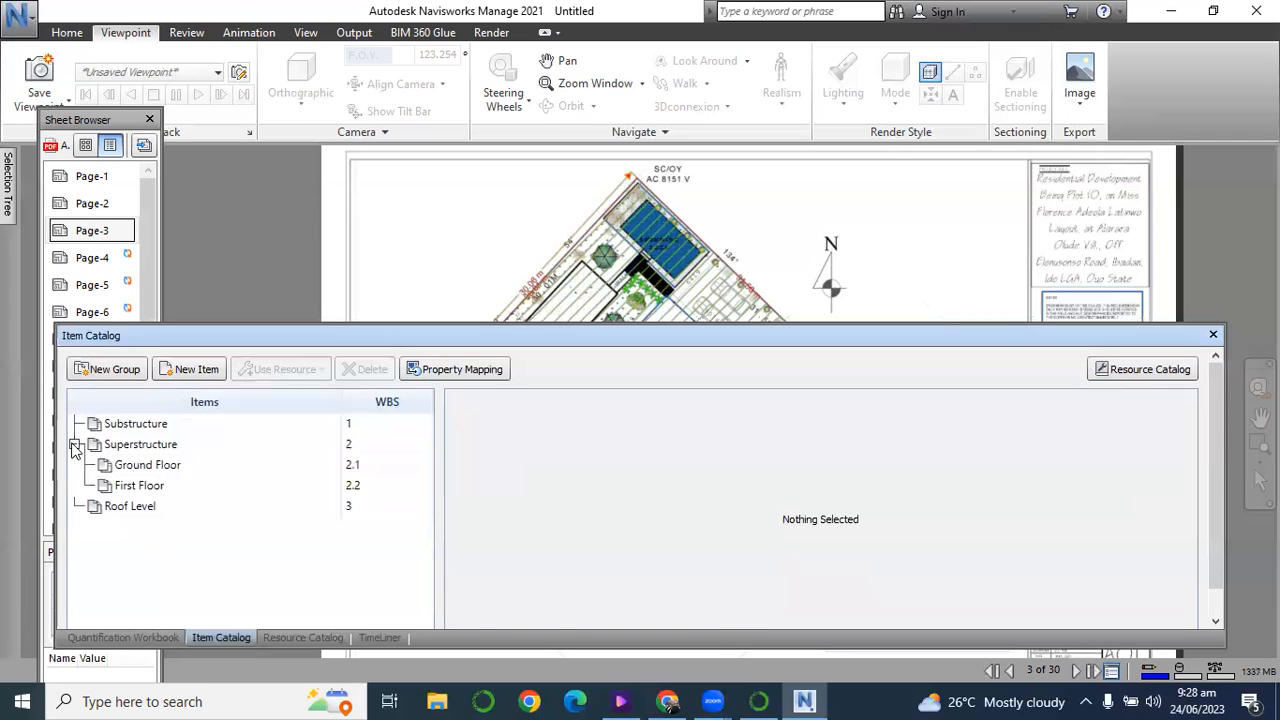
{"action": "left_click", "coordinate": [125, 447]}
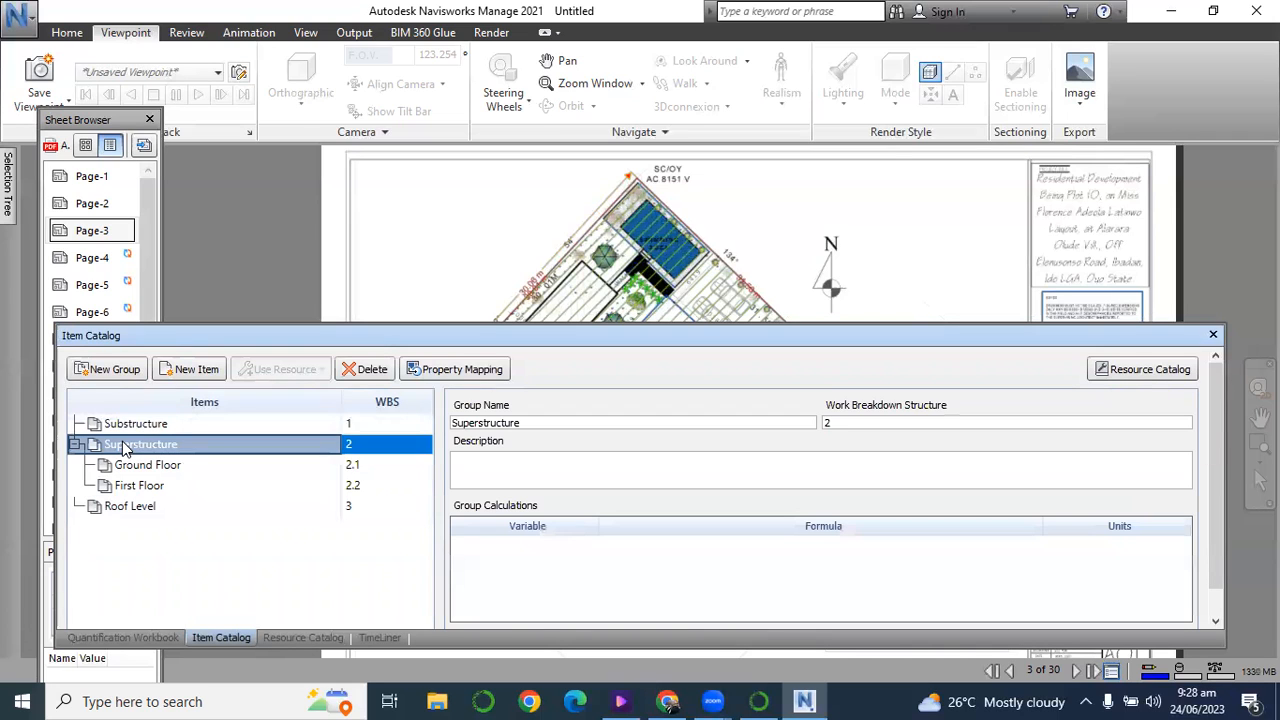
{"action": "left_click", "coordinate": [106, 370]}
{"action": "type", "text": "Thi"}
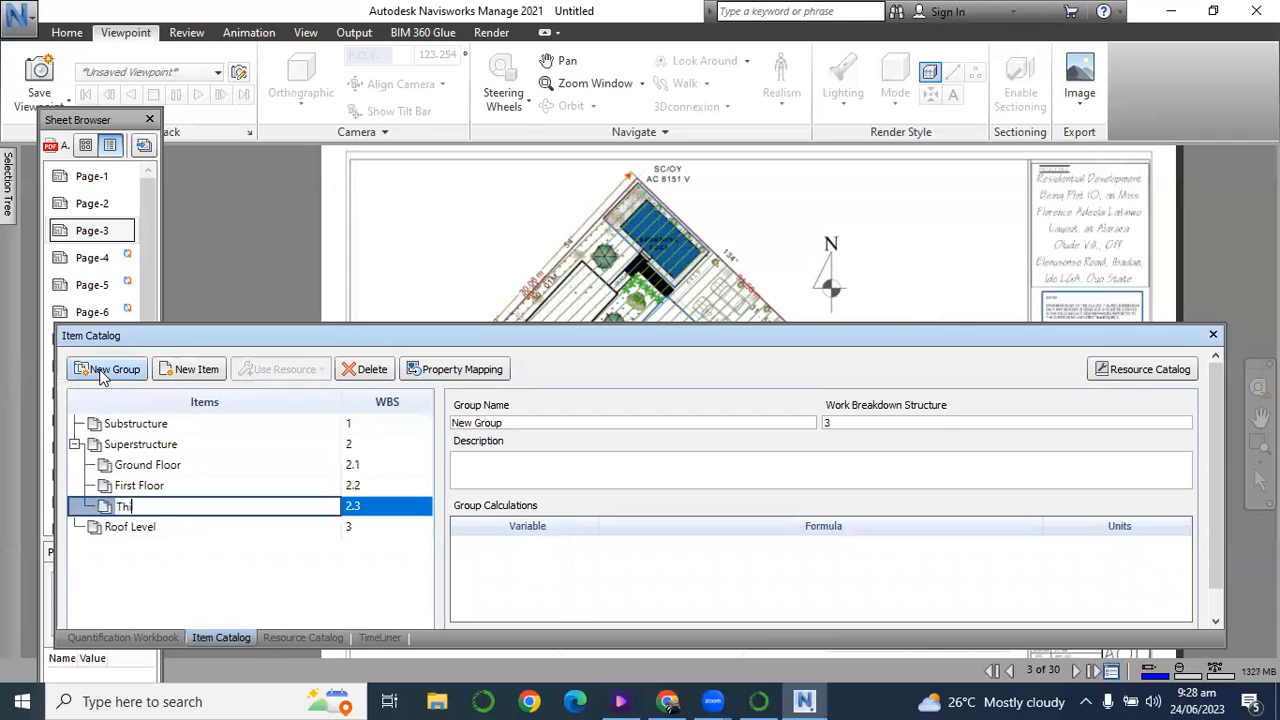
{"action": "type", "text": "rd Floor"}
{"action": "left_click", "coordinate": [108, 568]}
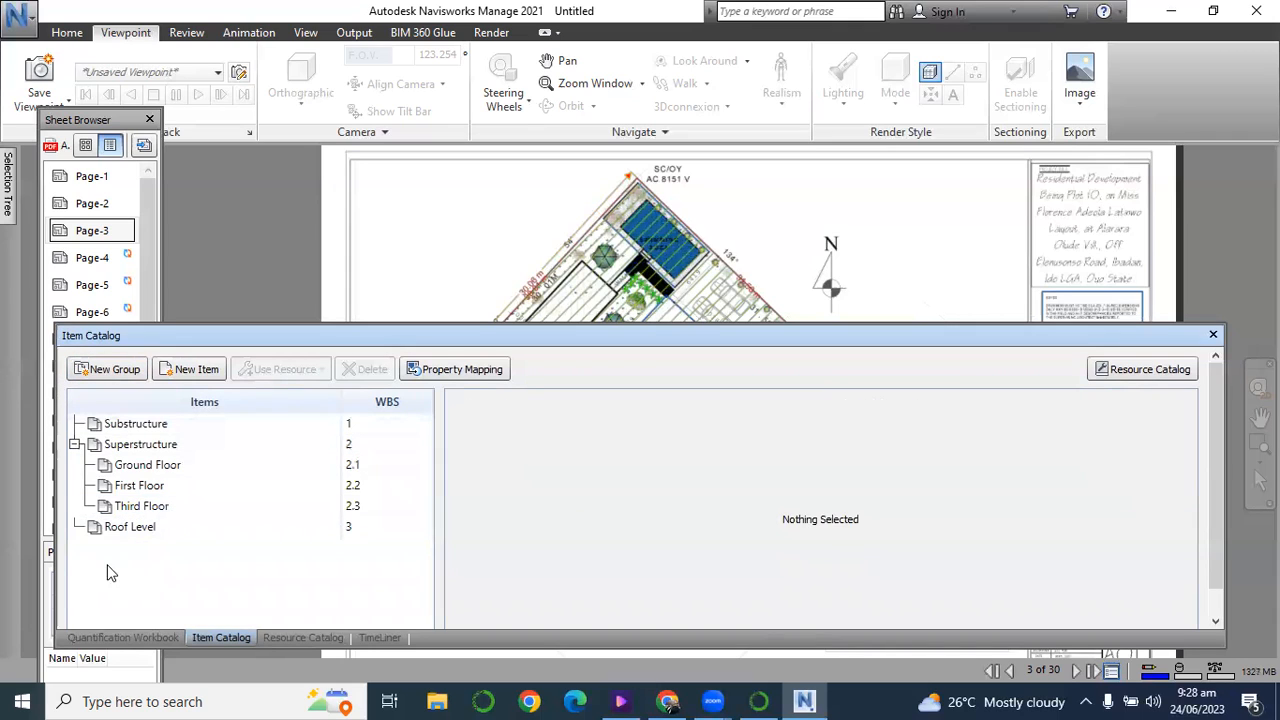
Select the Substructure group and show it in the Quantification Workbook.
{"action": "left_click_drag", "start_coordinate": [208, 336], "coordinate": [203, 452]}
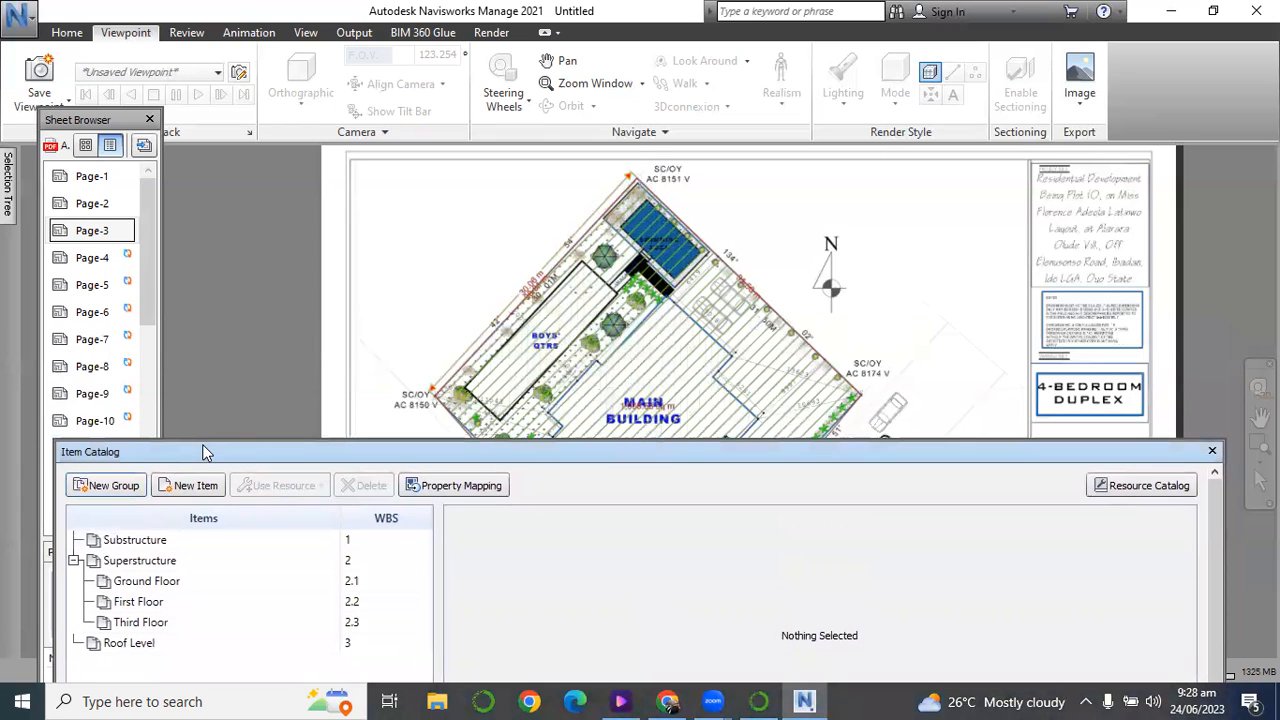
{"action": "left_click", "coordinate": [131, 540]}
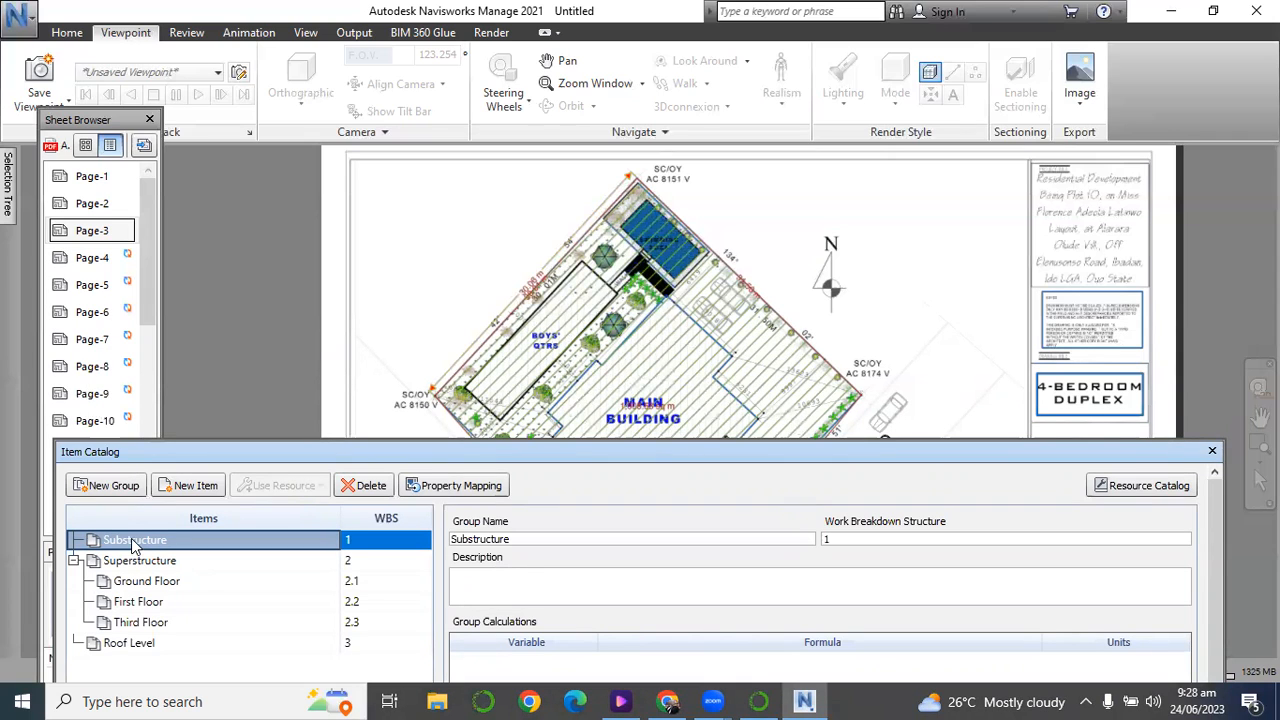
{"action": "left_click_drag", "start_coordinate": [148, 458], "coordinate": [140, 360]}
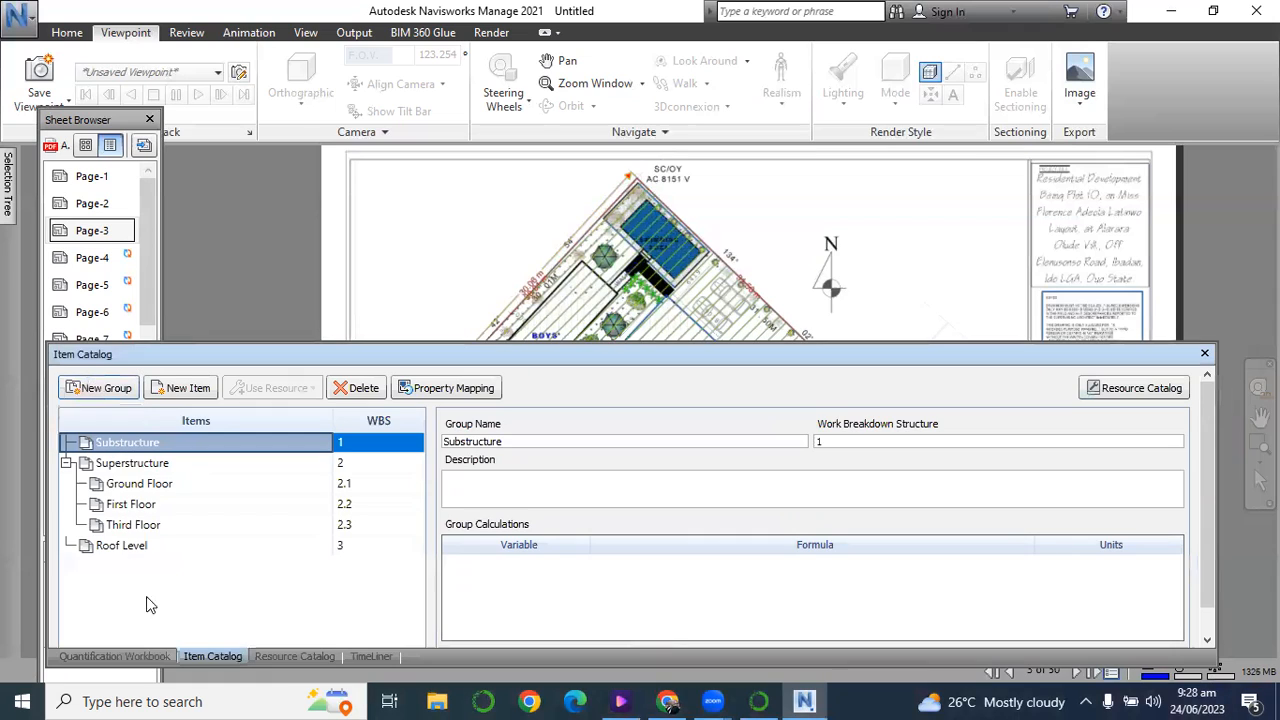
{"action": "left_click", "coordinate": [155, 658]}
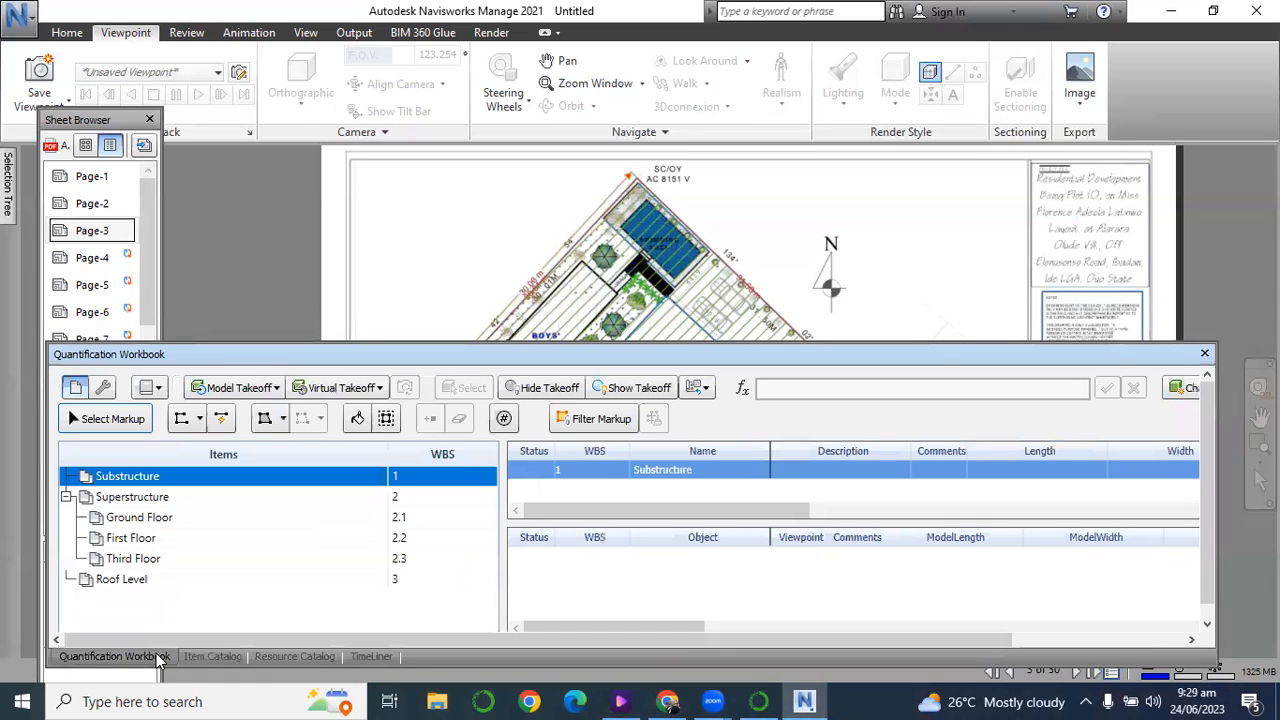
Start an area takeoff in the Substructure group, tracing the plot boundary from corner AC 8150 V to corner AC 8151 V.
{"action": "mouse_move", "coordinate": [303, 358]}
{"action": "left_mouse_down"}
{"action": "mouse_move", "coordinate": [303, 520]}
{"action": "mouse_move", "coordinate": [284, 569]}
{"action": "left_mouse_up"}
{"action": "scroll", "coordinate": [460, 250], "scroll_direction": "down", "scroll_amount": 2}
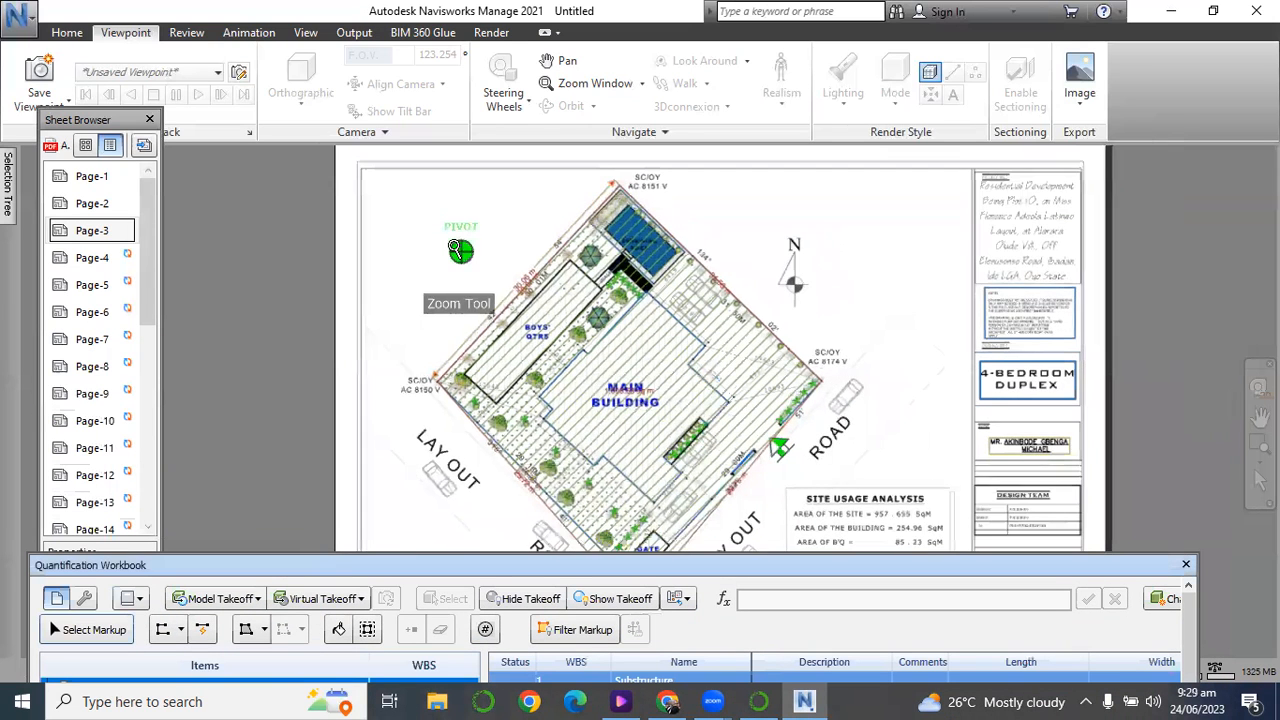
{"action": "scroll", "coordinate": [520, 478], "scroll_direction": "up", "scroll_amount": 1}
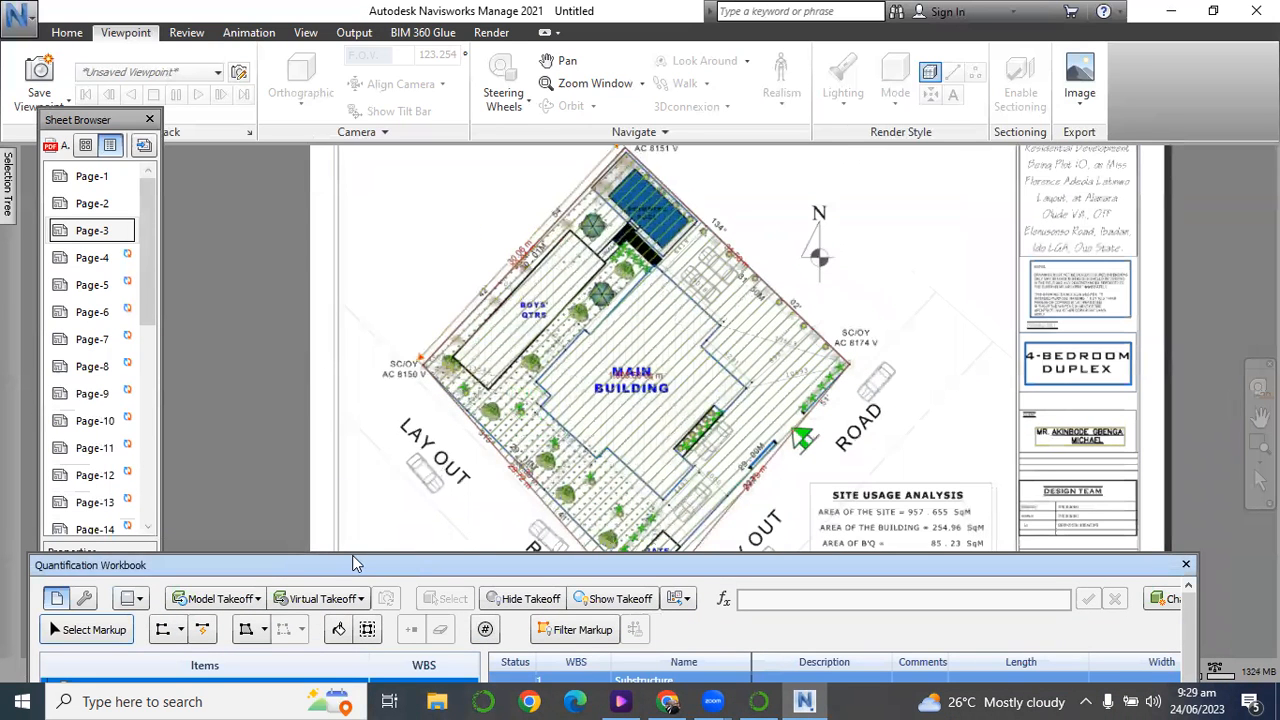
{"action": "left_click_drag", "start_coordinate": [345, 565], "coordinate": [320, 517]}
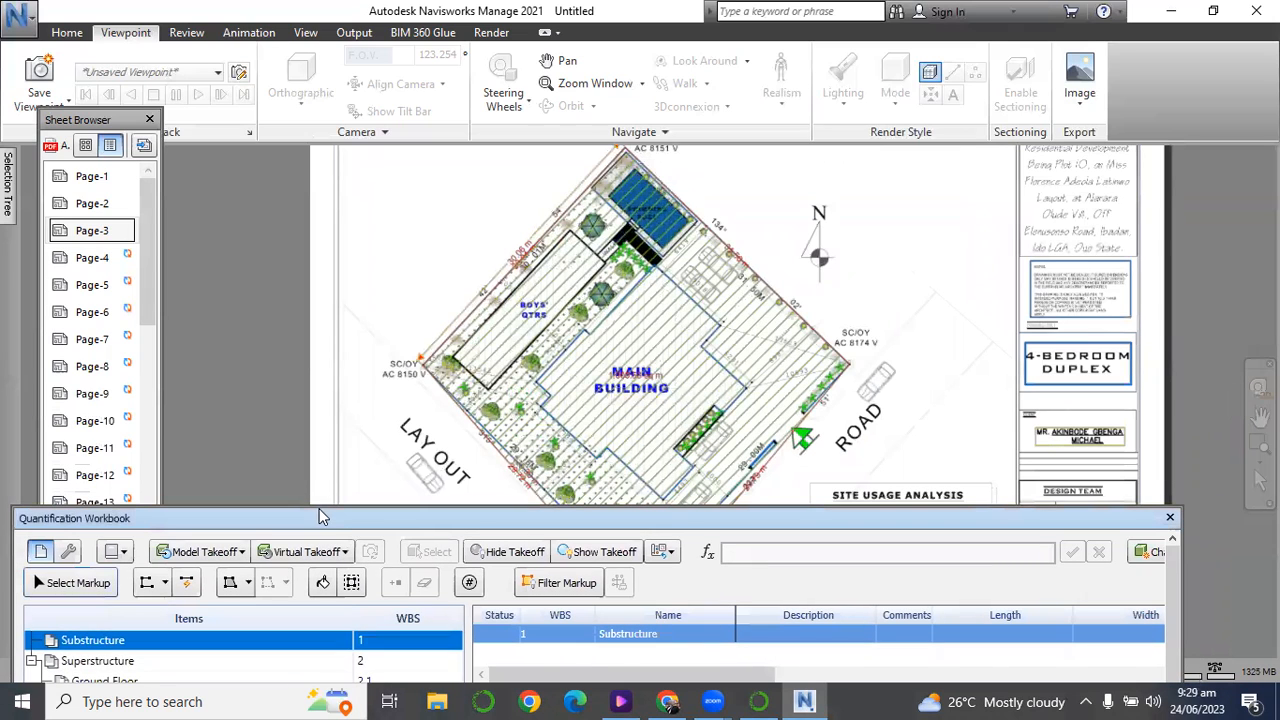
{"action": "left_click", "coordinate": [231, 588]}
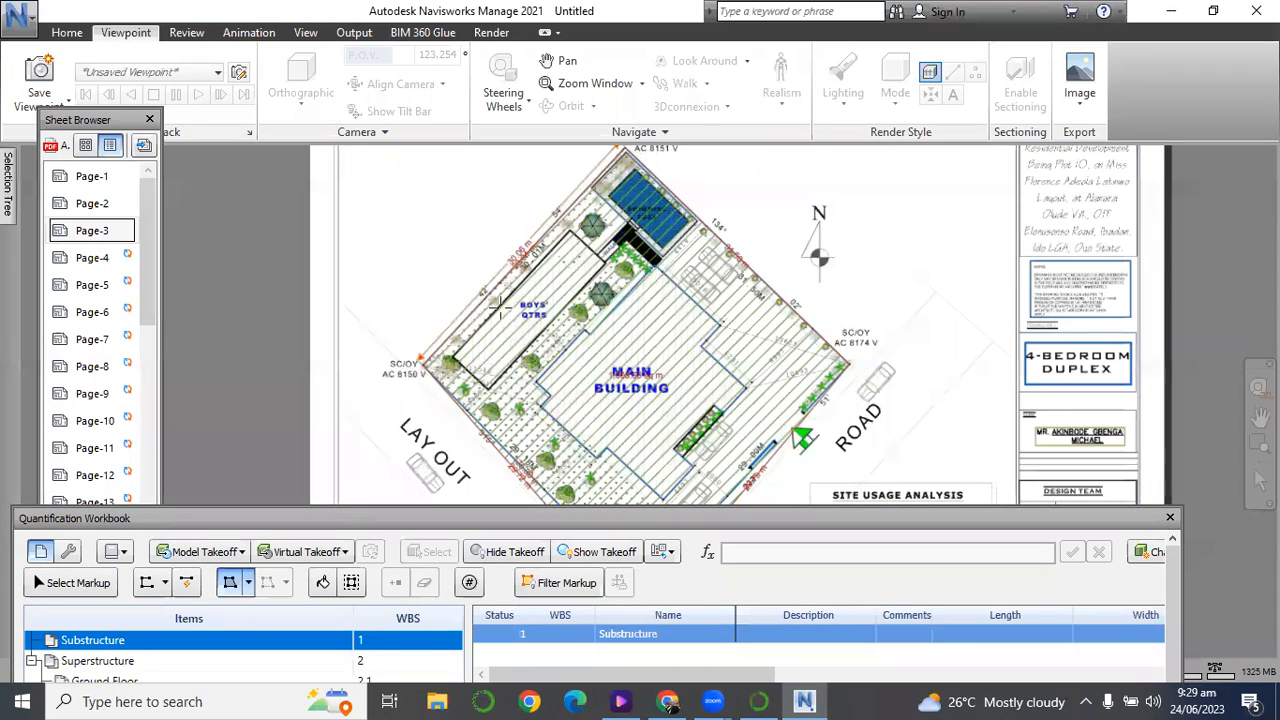
{"action": "scroll", "coordinate": [433, 370], "scroll_direction": "up", "scroll_amount": 2}
{"action": "scroll", "coordinate": [410, 362], "scroll_direction": "up", "scroll_amount": 2}
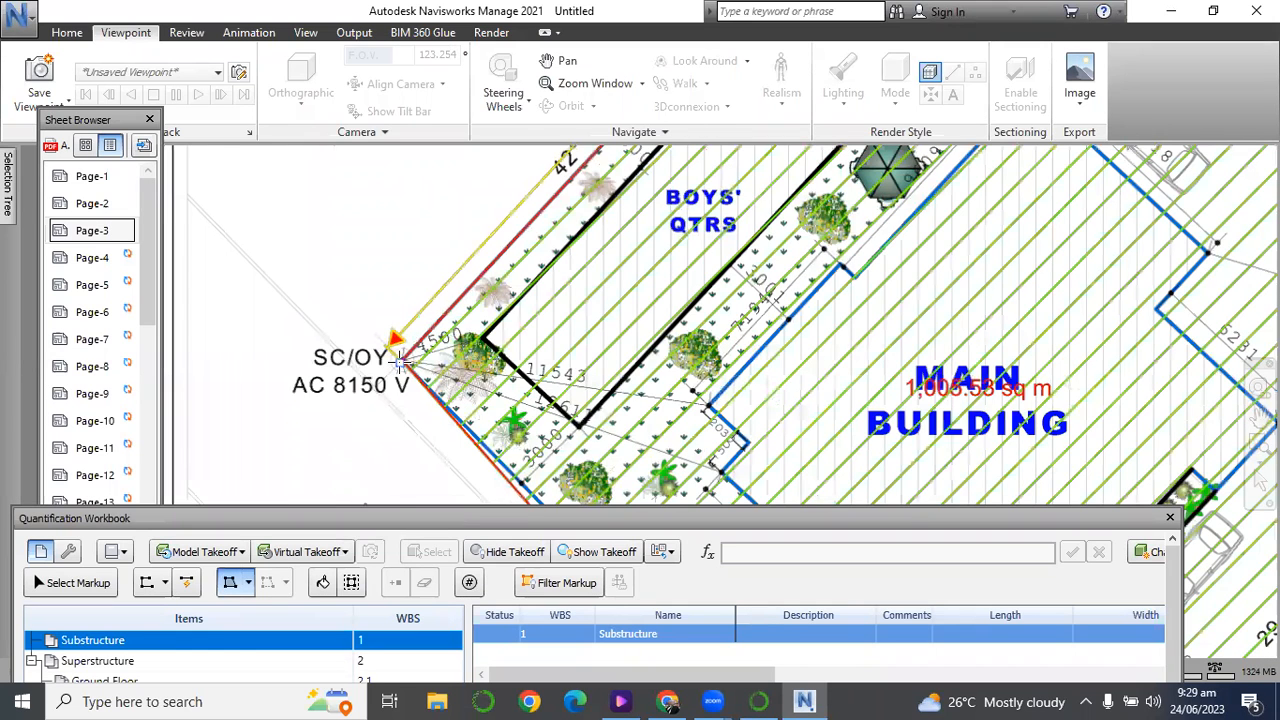
{"action": "scroll", "coordinate": [400, 363], "scroll_direction": "down", "scroll_amount": 1}
{"action": "scroll", "coordinate": [398, 362], "scroll_direction": "down", "scroll_amount": 2}
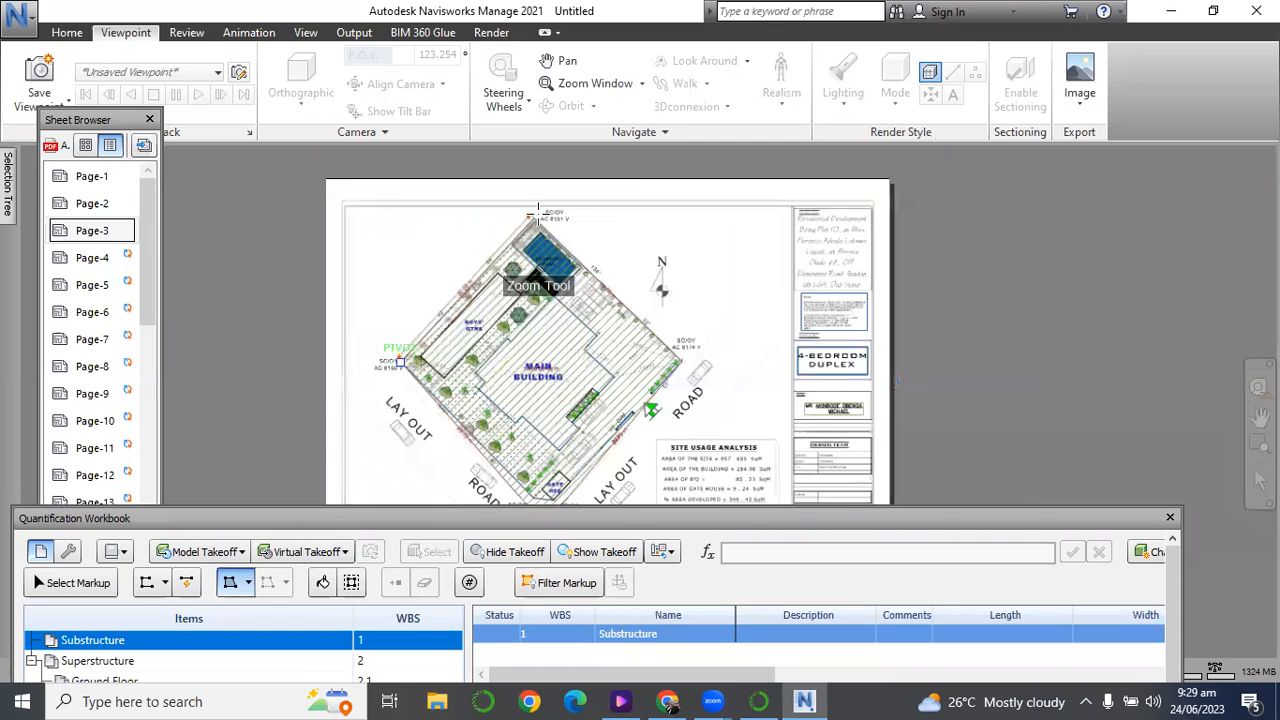
{"action": "scroll", "coordinate": [536, 215], "scroll_direction": "up", "scroll_amount": 2}
{"action": "scroll", "coordinate": [536, 215], "scroll_direction": "up", "scroll_amount": 3}
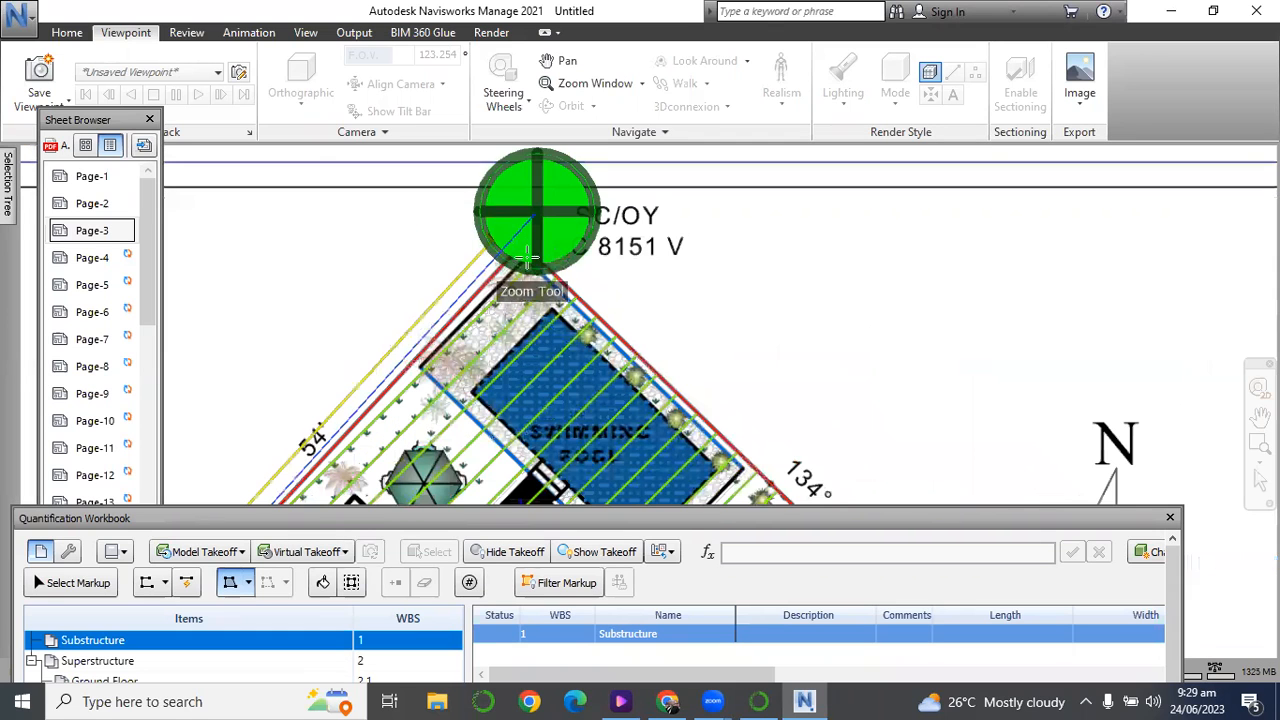
Complete the area outline through corner AC 8174 V and the two inner boundary corners beside the gate house, and leave the Area tool.
{"action": "scroll", "coordinate": [524, 260], "scroll_direction": "down", "scroll_amount": 3}
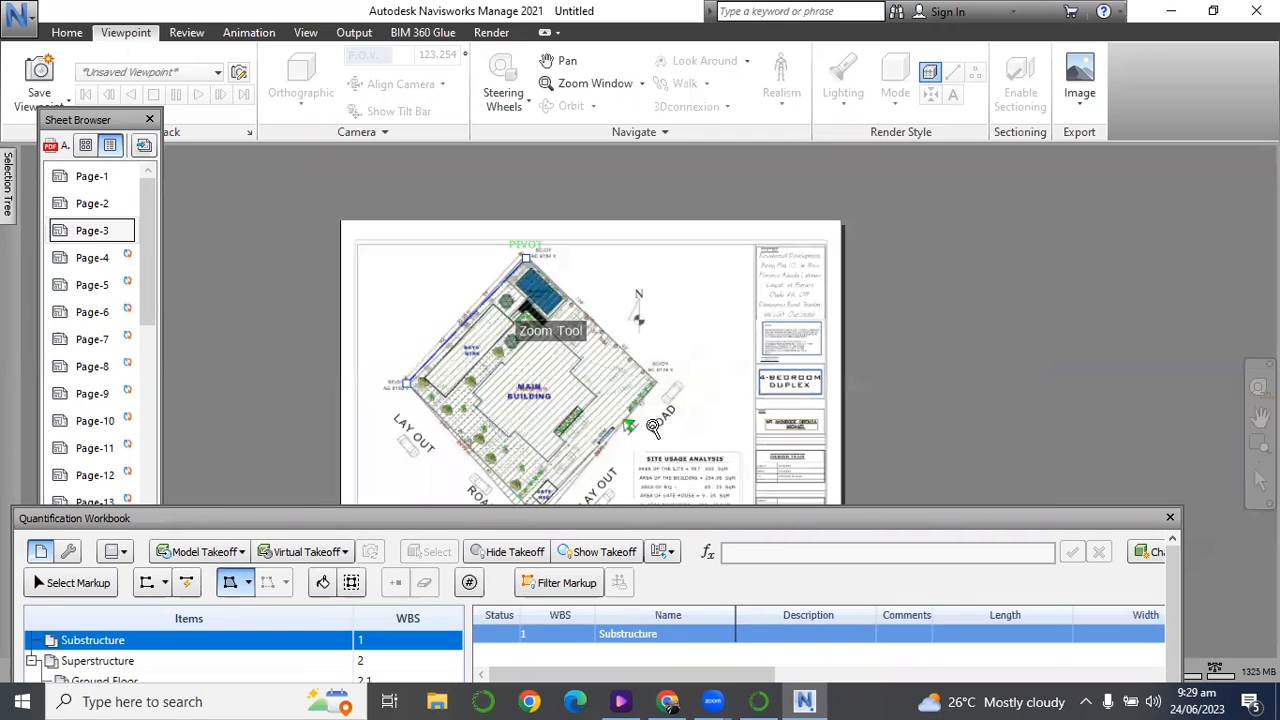
{"action": "scroll", "coordinate": [656, 403], "scroll_direction": "up", "scroll_amount": 1}
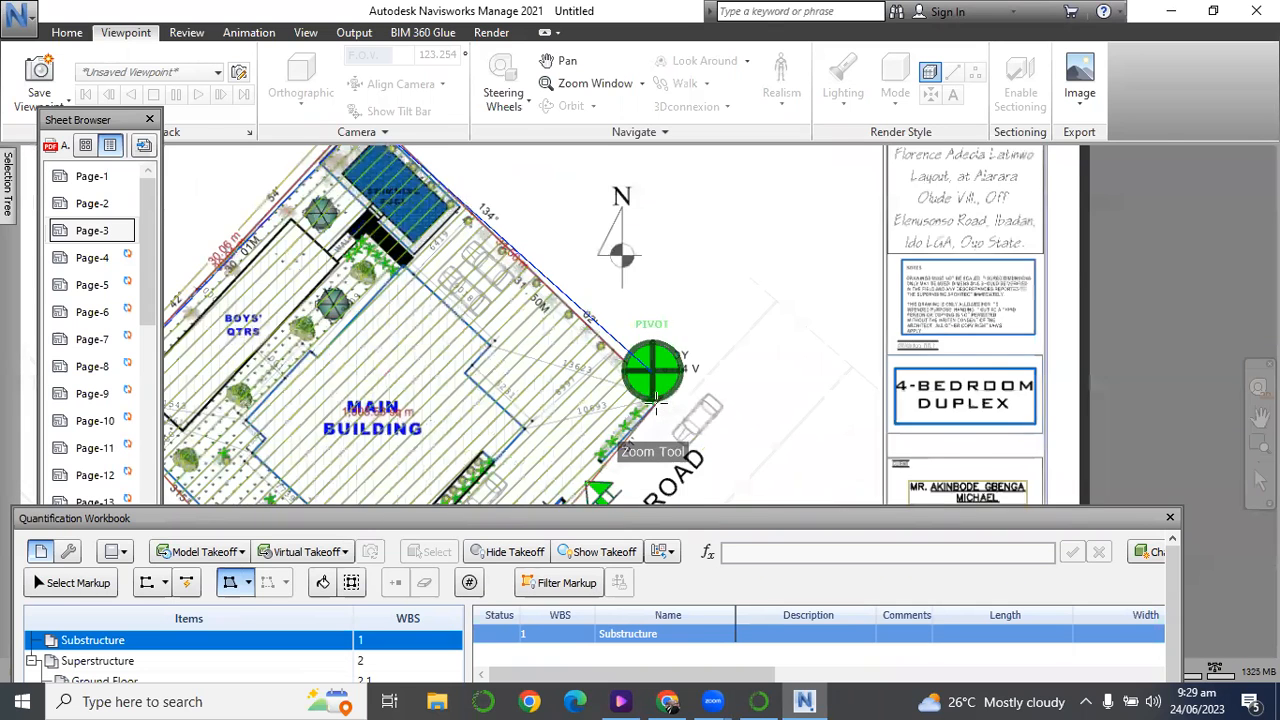
{"action": "scroll", "coordinate": [660, 403], "scroll_direction": "up", "scroll_amount": 1}
{"action": "scroll", "coordinate": [660, 403], "scroll_direction": "down", "scroll_amount": 4}
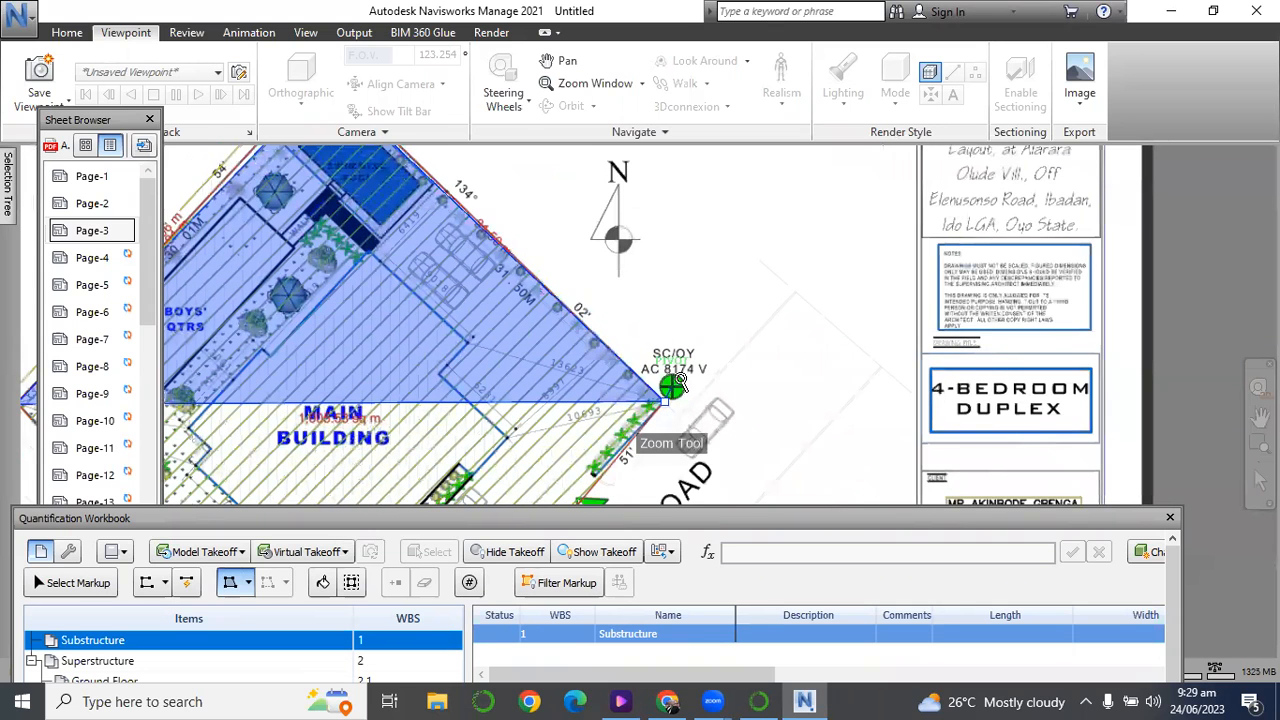
{"action": "scroll", "coordinate": [628, 455], "scroll_direction": "up", "scroll_amount": 5}
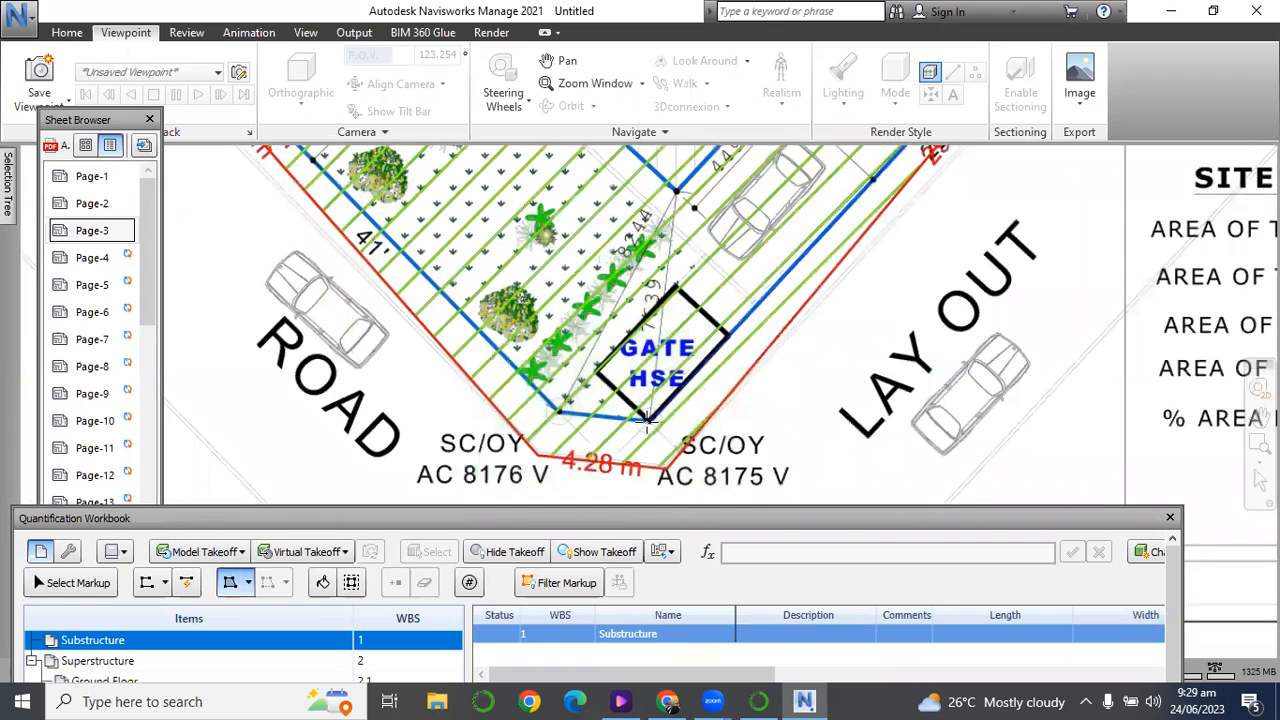
{"action": "left_click", "coordinate": [559, 413]}
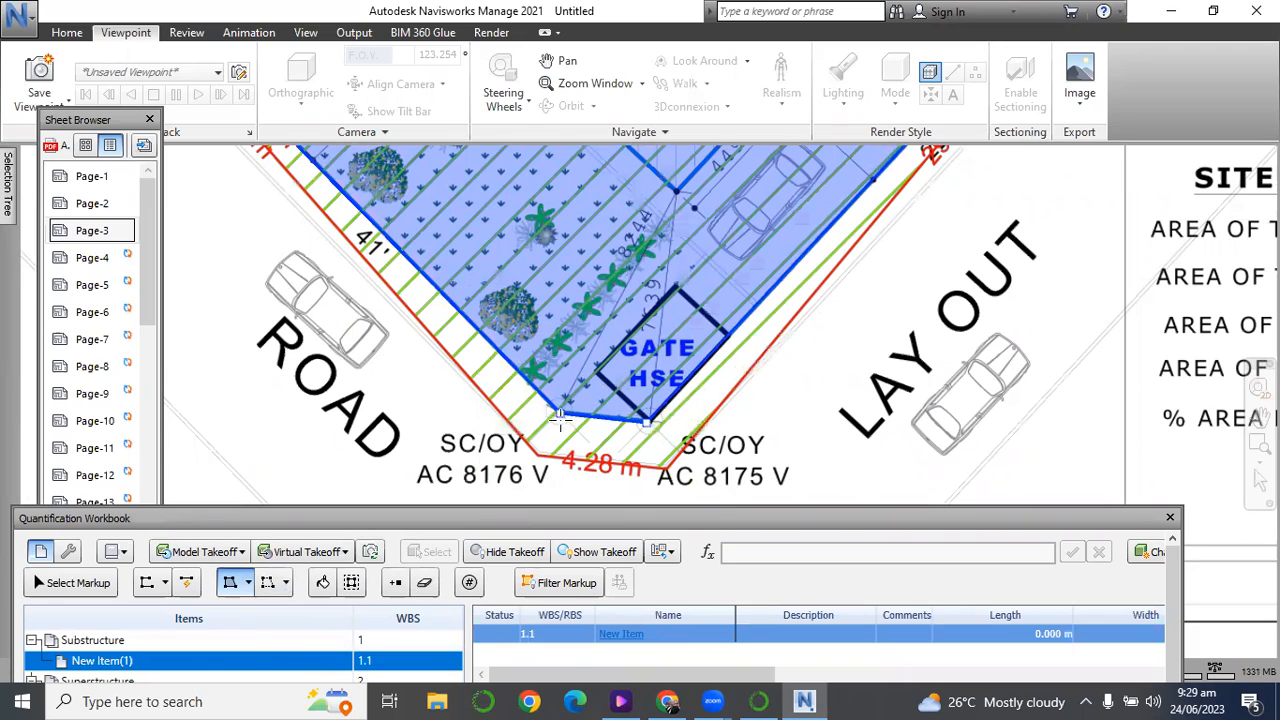
{"action": "left_click", "coordinate": [67, 33]}
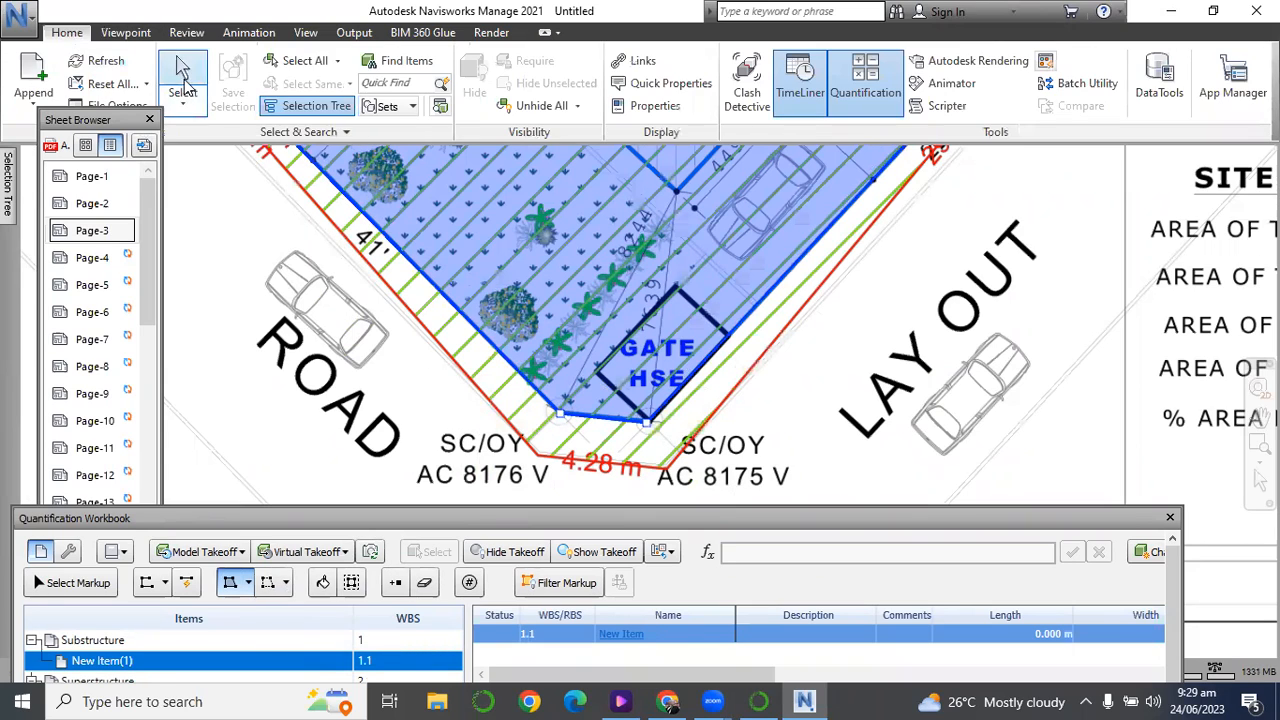
{"action": "left_click", "coordinate": [182, 70]}
{"action": "scroll", "coordinate": [568, 346], "scroll_direction": "down", "scroll_amount": 6}
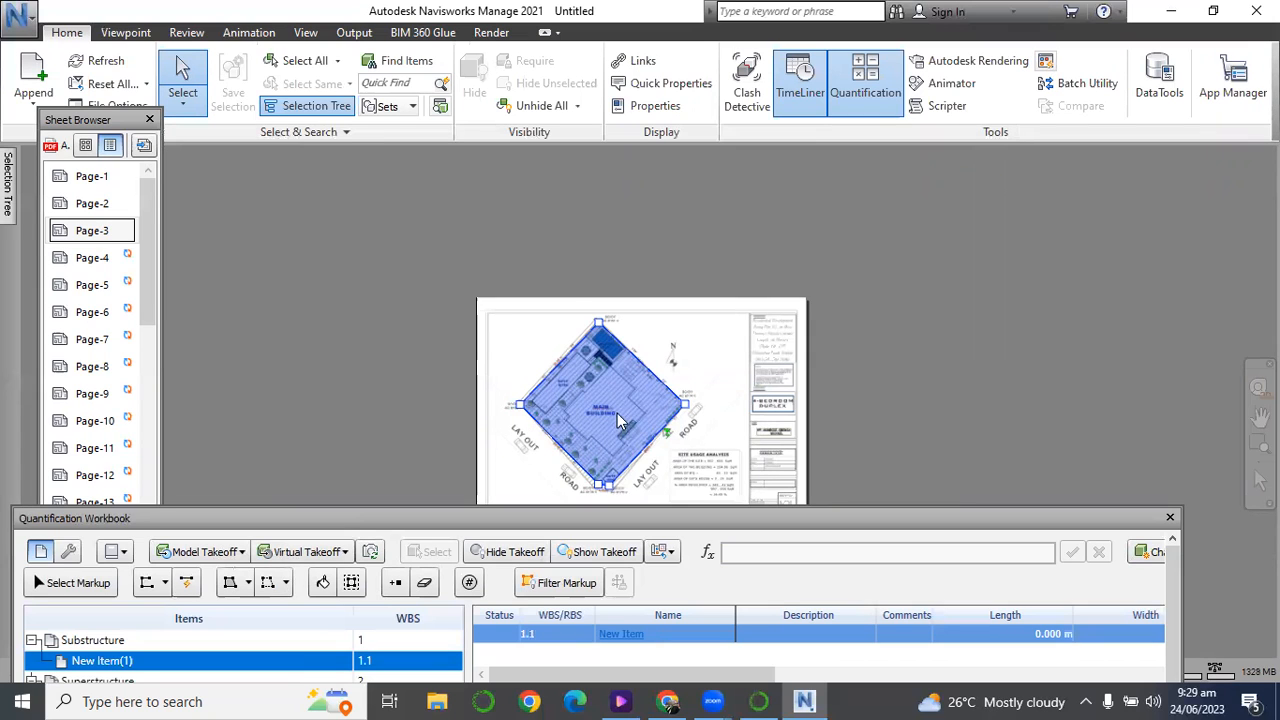
Rename the new item in the Substructure group as Site Clearance in the Item Catalog.
{"action": "left_click_drag", "start_coordinate": [422, 516], "coordinate": [449, 418]}
{"action": "left_click", "coordinate": [645, 512]}
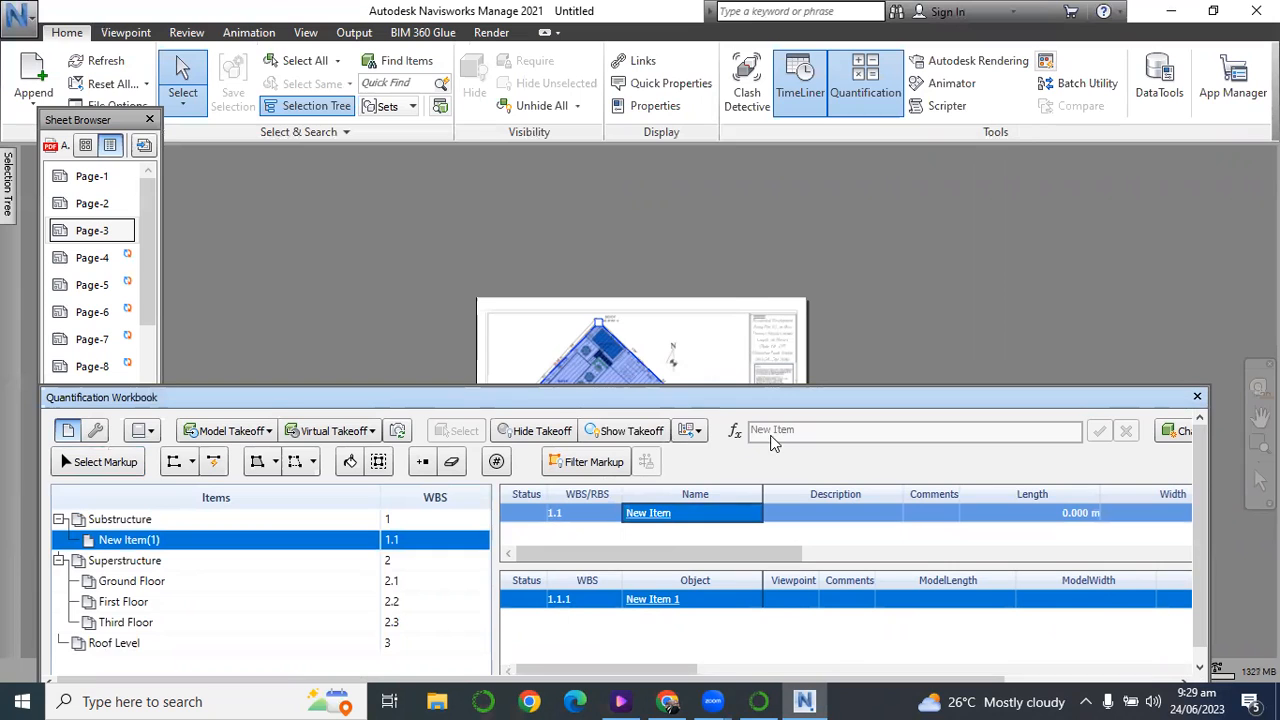
{"action": "left_click_drag", "start_coordinate": [221, 397], "coordinate": [234, 294]}
{"action": "left_click", "coordinate": [216, 600]}
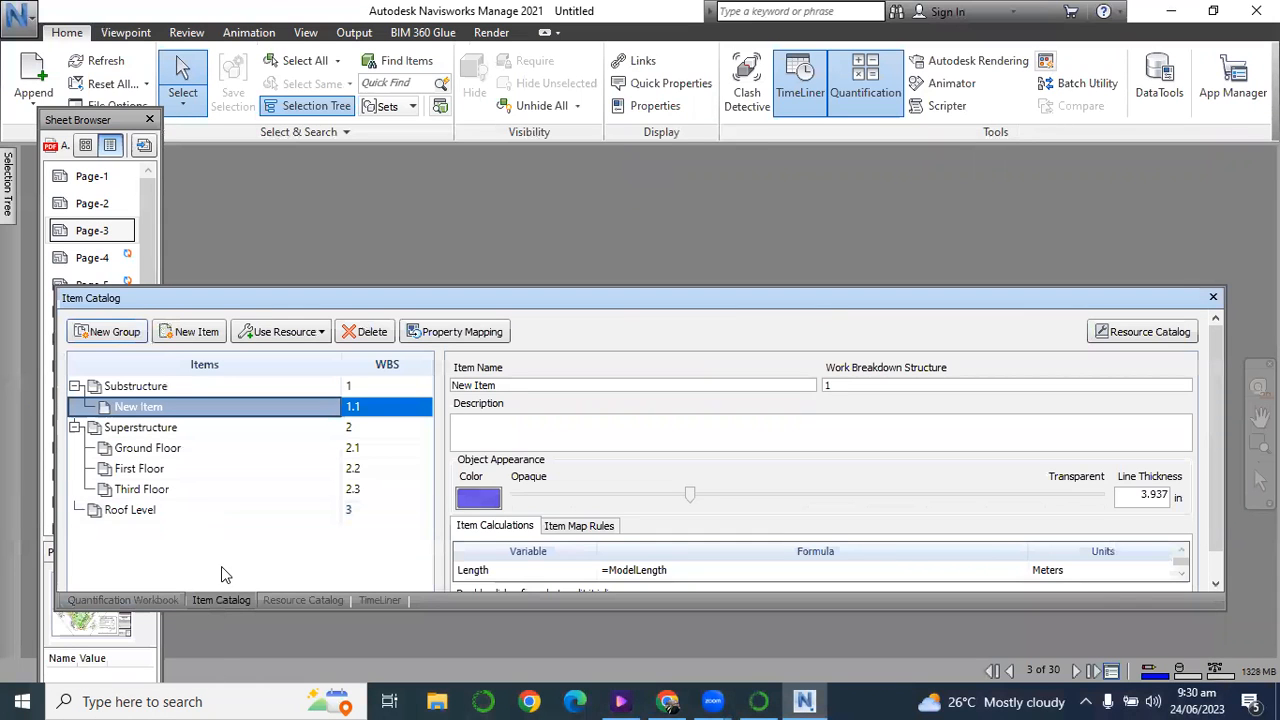
{"action": "left_click_drag", "start_coordinate": [500, 385], "coordinate": [385, 416]}
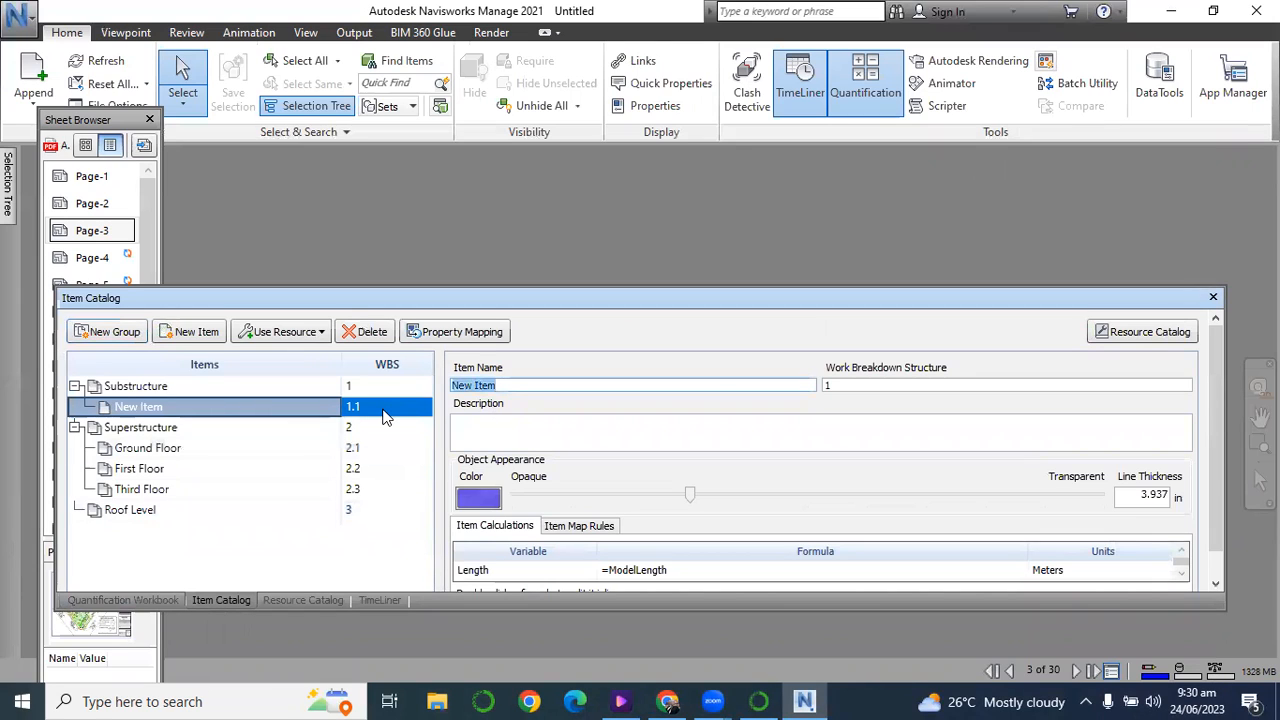
{"action": "type", "text": "Site "}
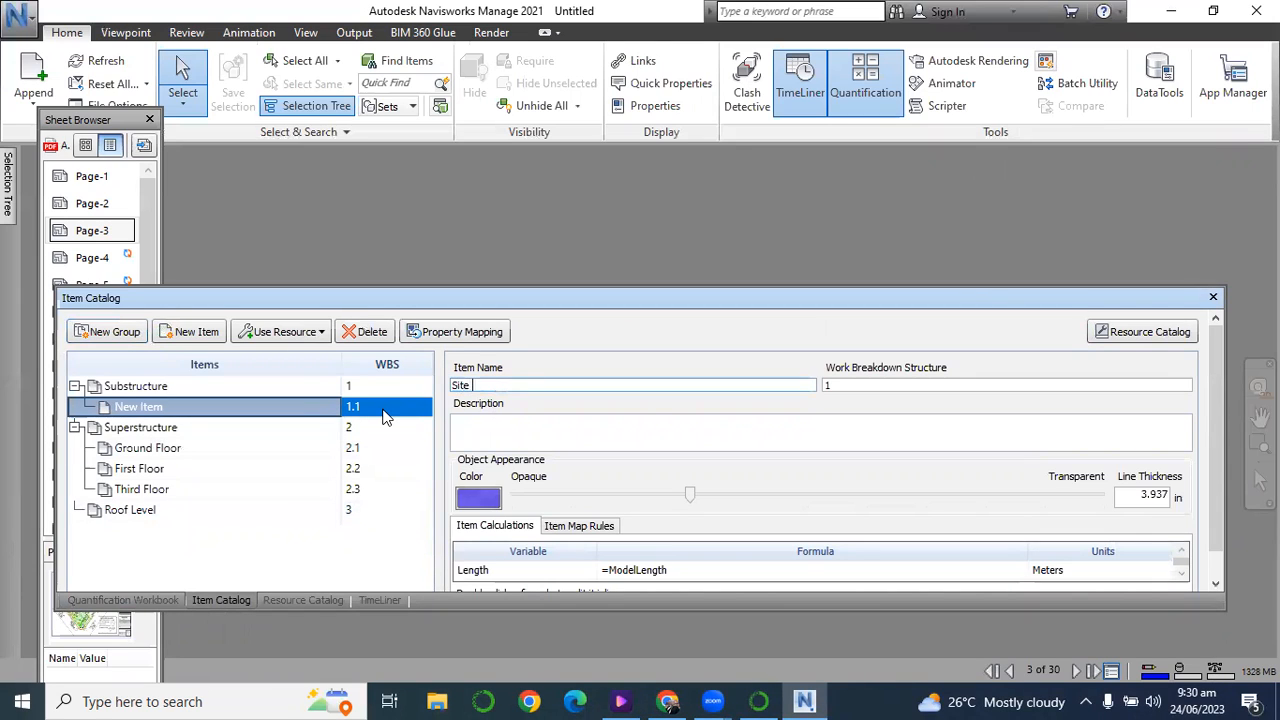
{"action": "type", "text": "Clearance"}
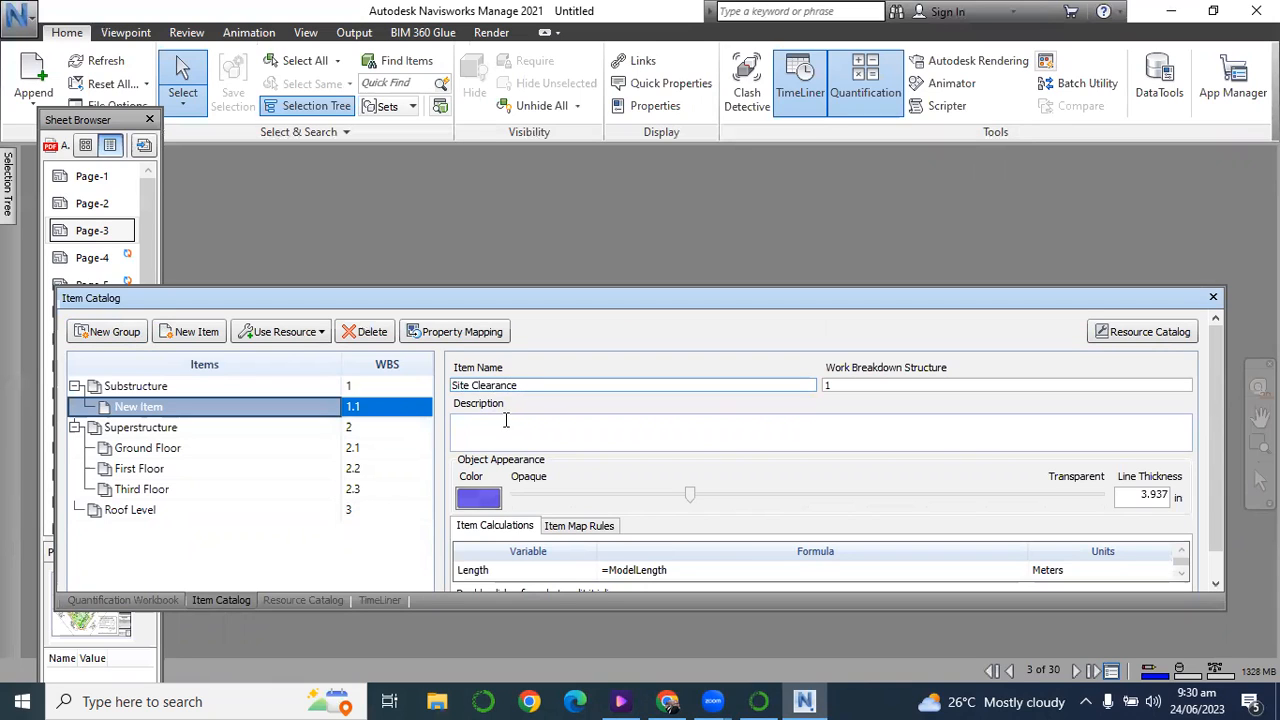
{"action": "left_click", "coordinate": [323, 513]}
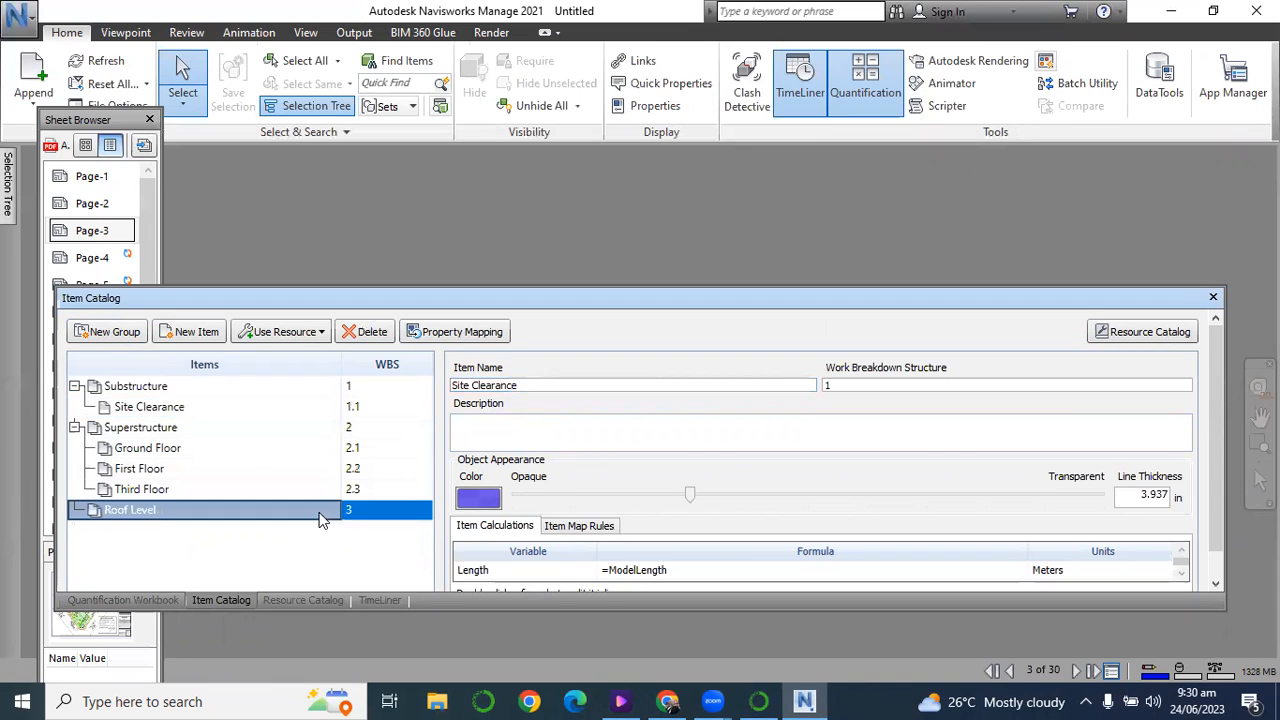
{"action": "left_click", "coordinate": [126, 410]}
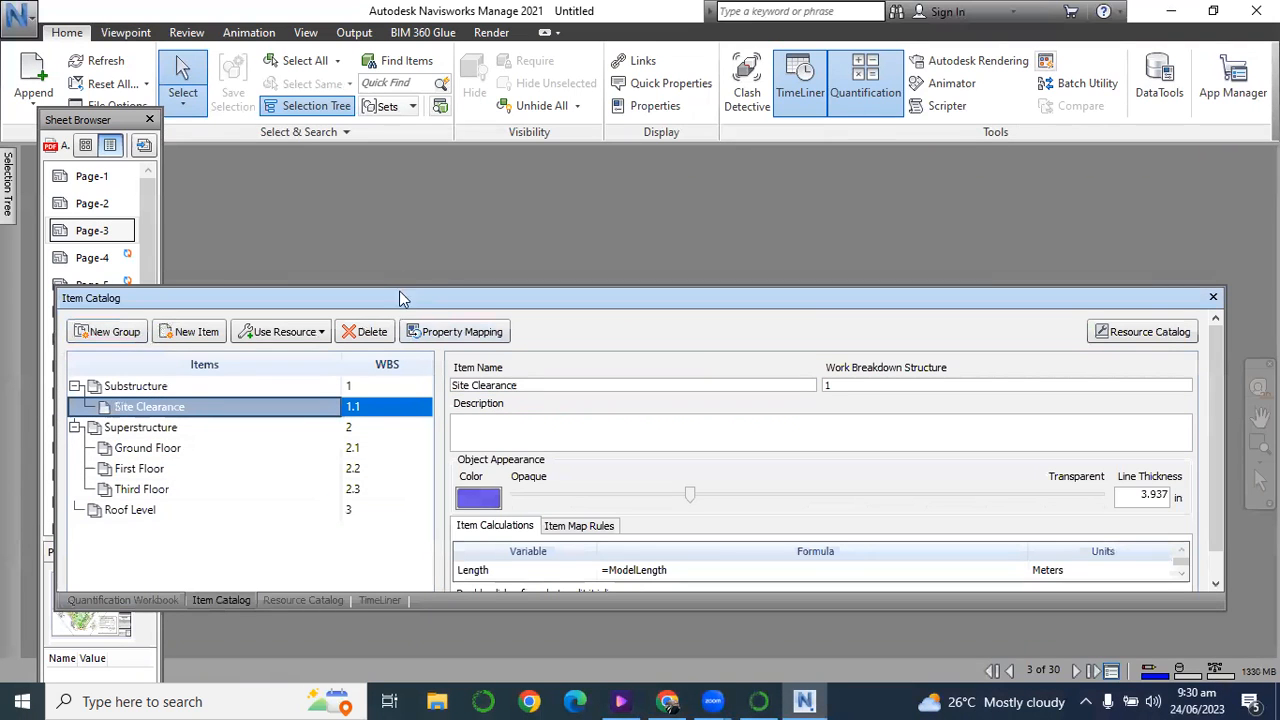
Check the area of the Site Clearance item in the Quantification Workbook.
{"action": "left_click_drag", "start_coordinate": [388, 305], "coordinate": [384, 262]}
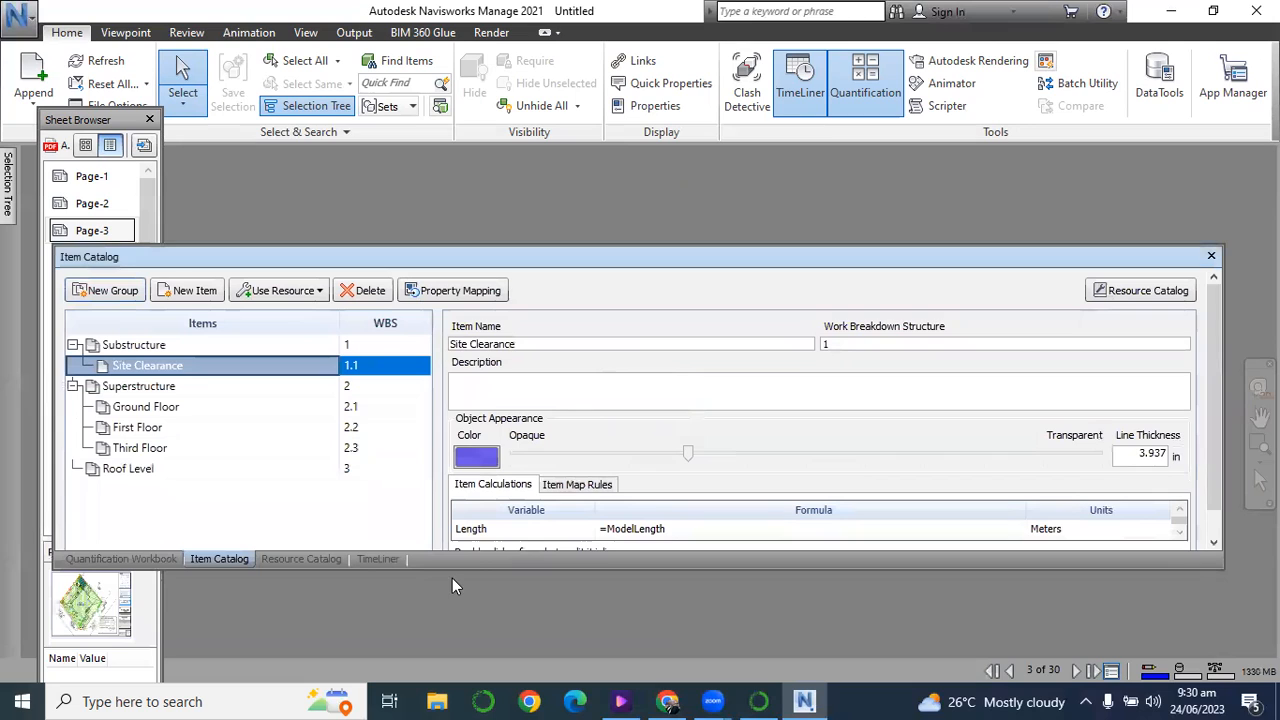
{"action": "left_click", "coordinate": [118, 559]}
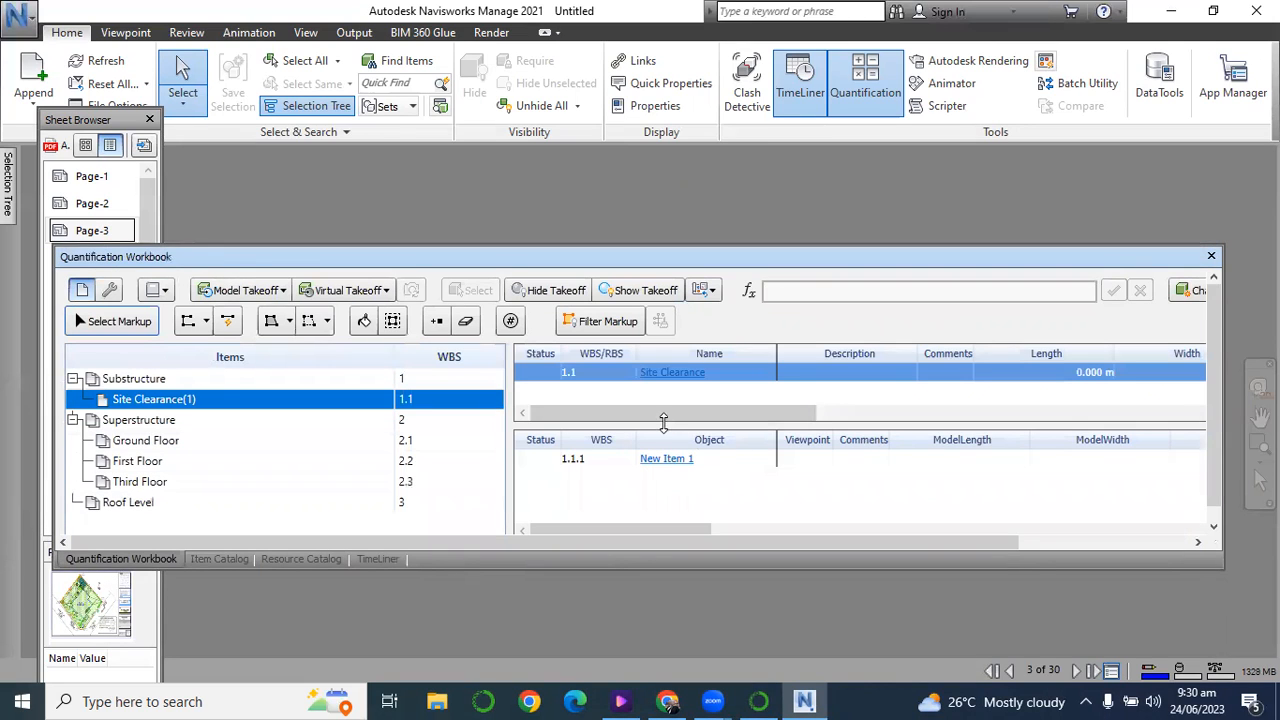
{"action": "left_click_drag", "start_coordinate": [664, 422], "coordinate": [1068, 424]}
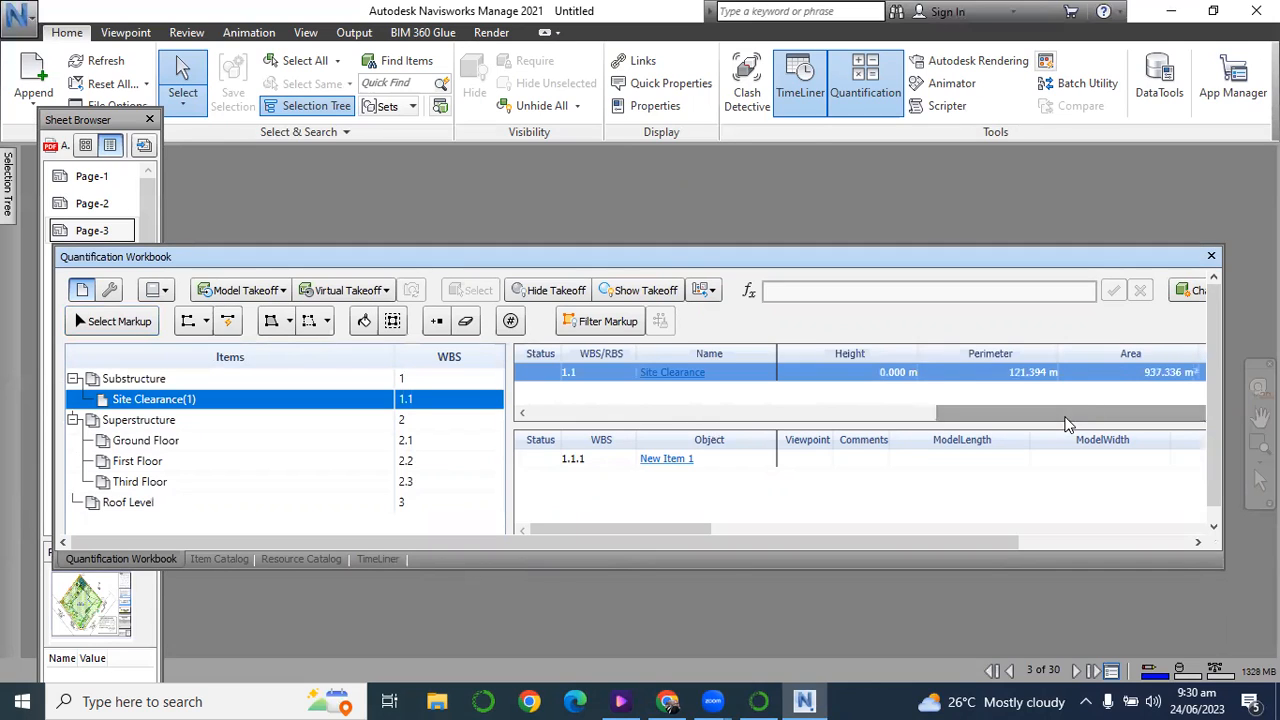
{"action": "left_click", "coordinate": [1152, 372]}
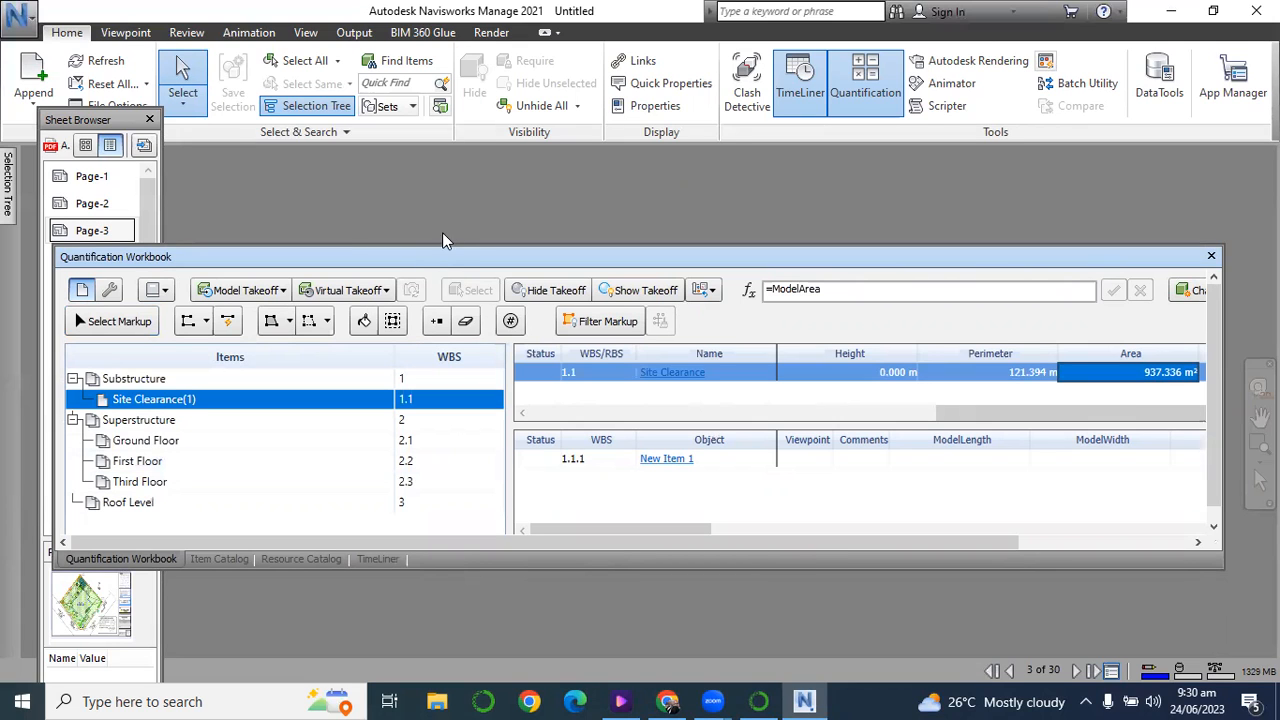
Open the Page-4 floor plan and the Page-8 drawing of the second PDF to look for the foundation layout.
{"action": "left_click_drag", "start_coordinate": [445, 262], "coordinate": [450, 435]}
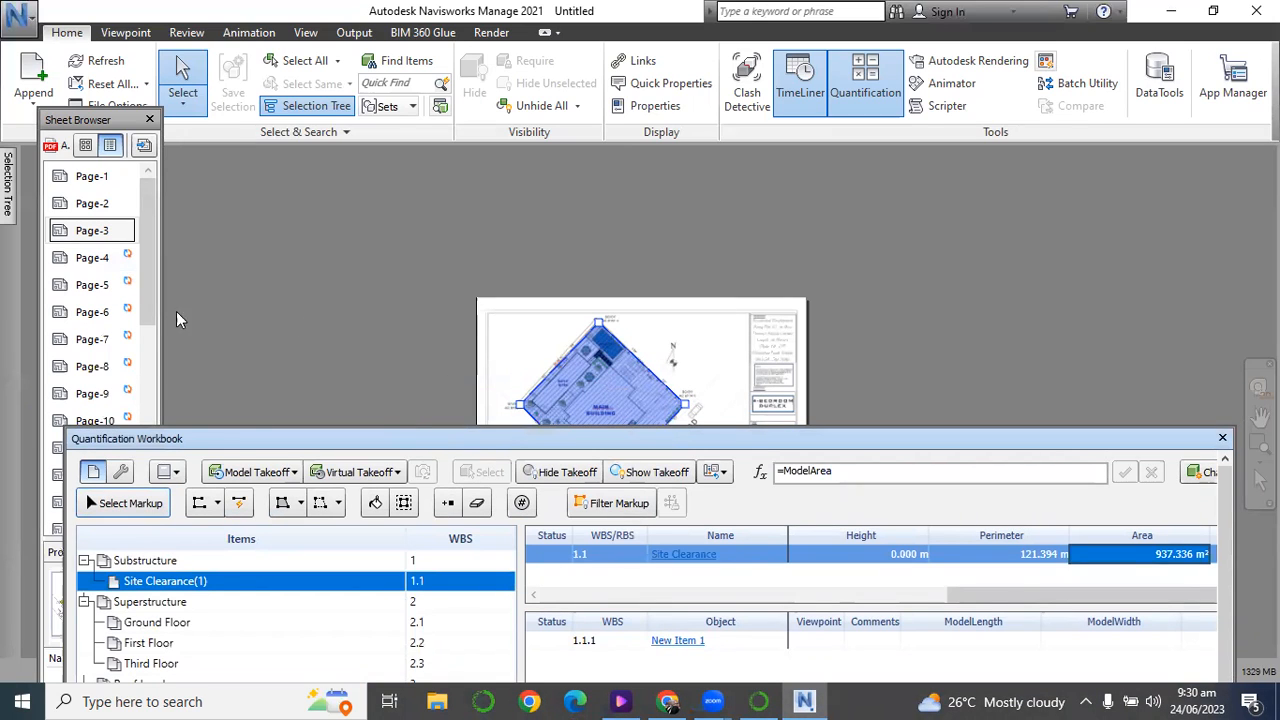
{"action": "left_click", "coordinate": [68, 260]}
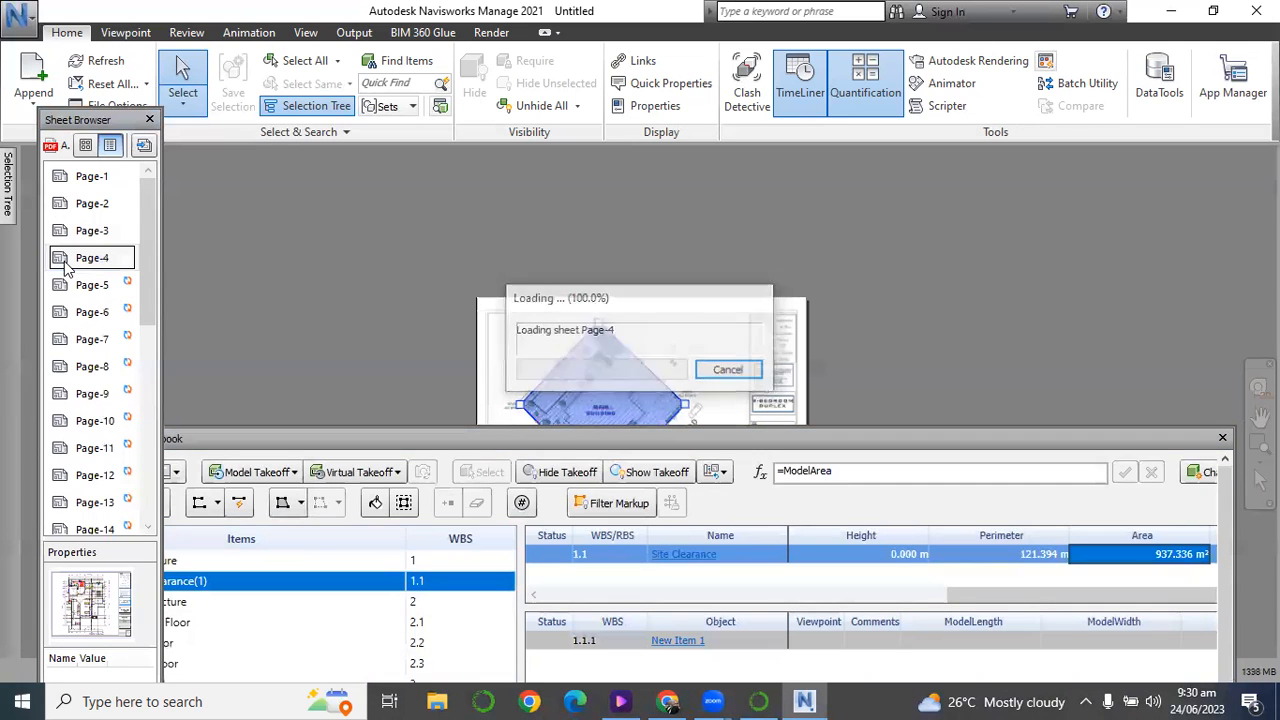
{"action": "scroll", "coordinate": [568, 320], "scroll_direction": "up", "scroll_amount": 2}
{"action": "scroll", "coordinate": [568, 322], "scroll_direction": "up", "scroll_amount": 4}
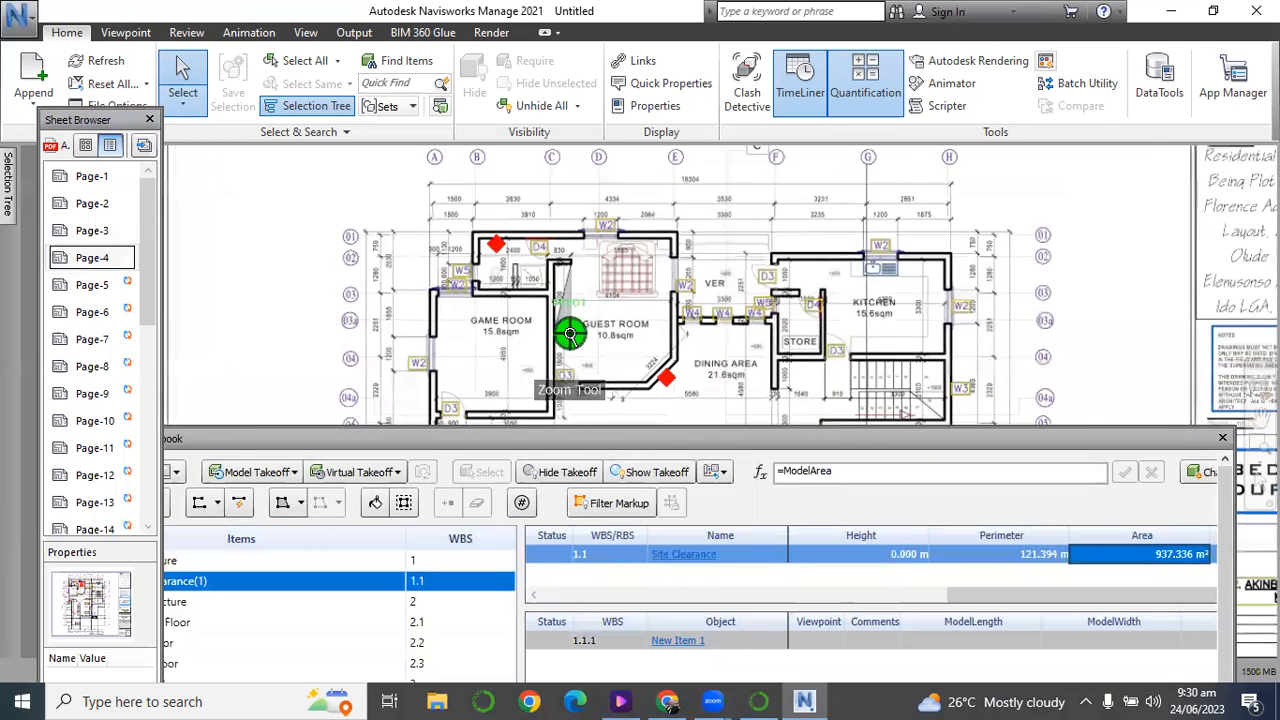
{"action": "scroll", "coordinate": [570, 333], "scroll_direction": "down", "scroll_amount": 6}
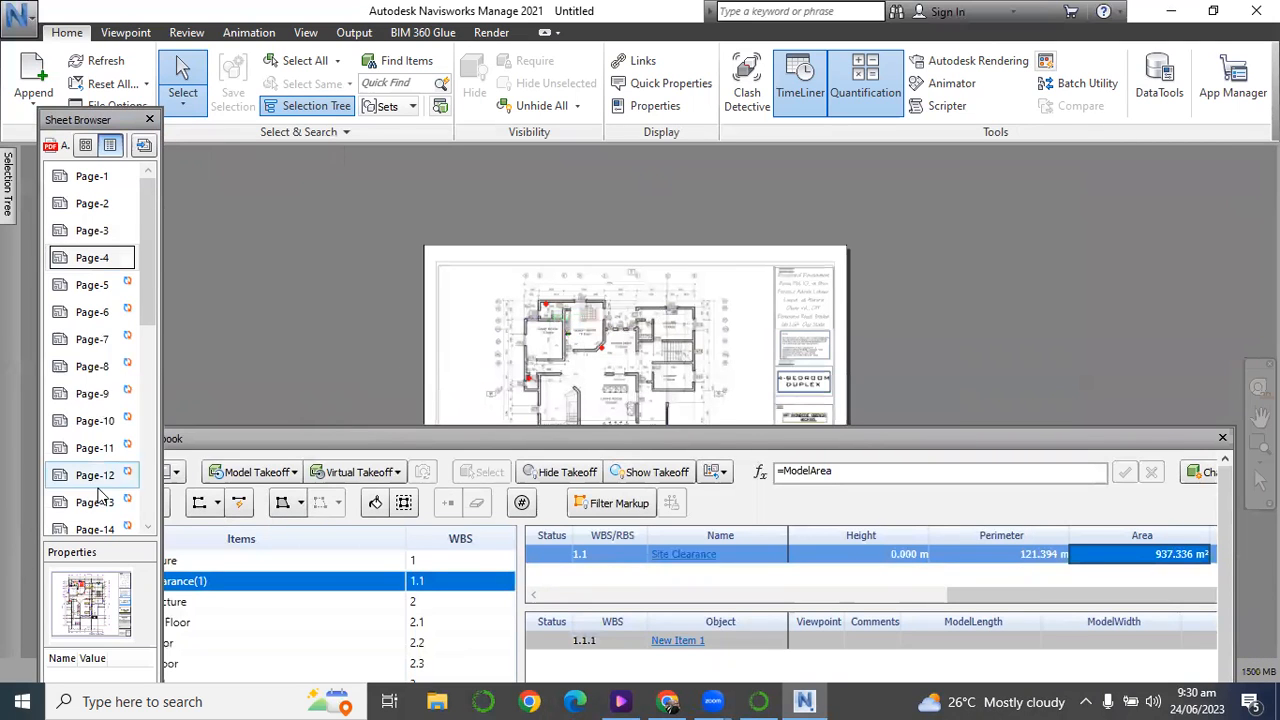
{"action": "scroll", "coordinate": [100, 497], "scroll_direction": "down", "scroll_amount": 5}
{"action": "left_click", "coordinate": [62, 373]}
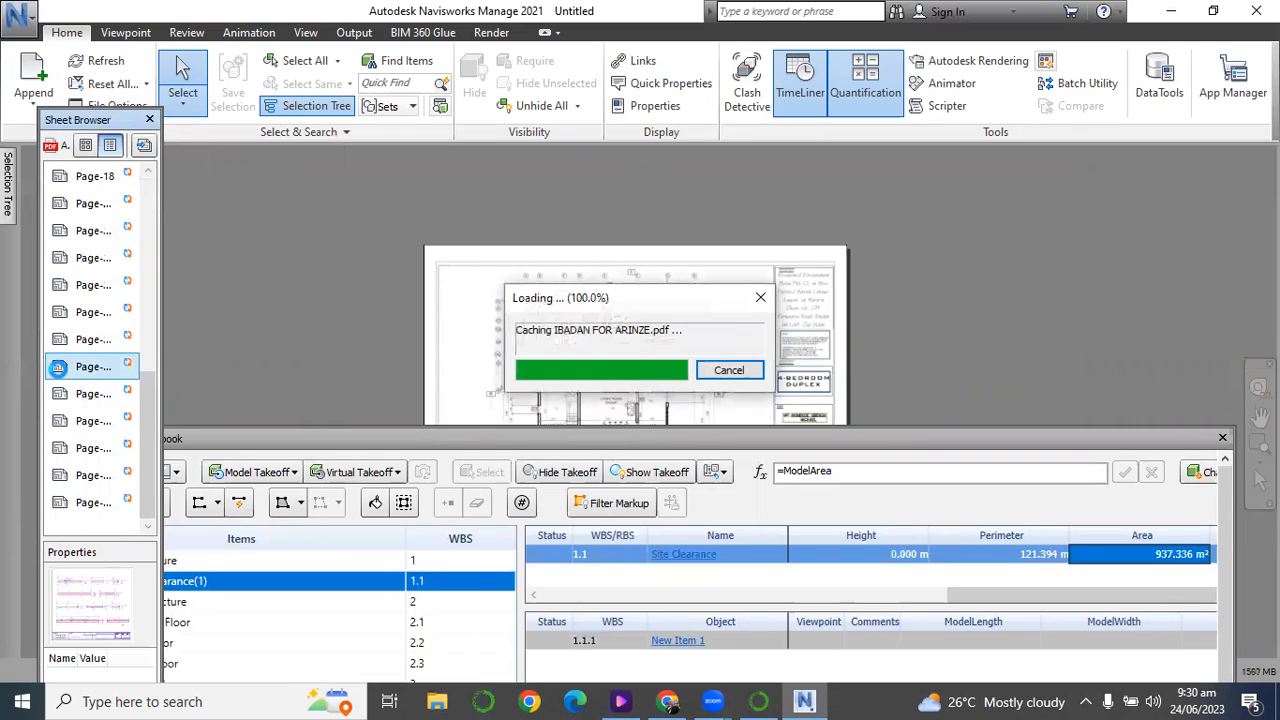
Open the foundation layout on Page-3 of the second PDF and bring the Quantification Workbook to the front.
{"action": "left_click", "coordinate": [56, 231]}
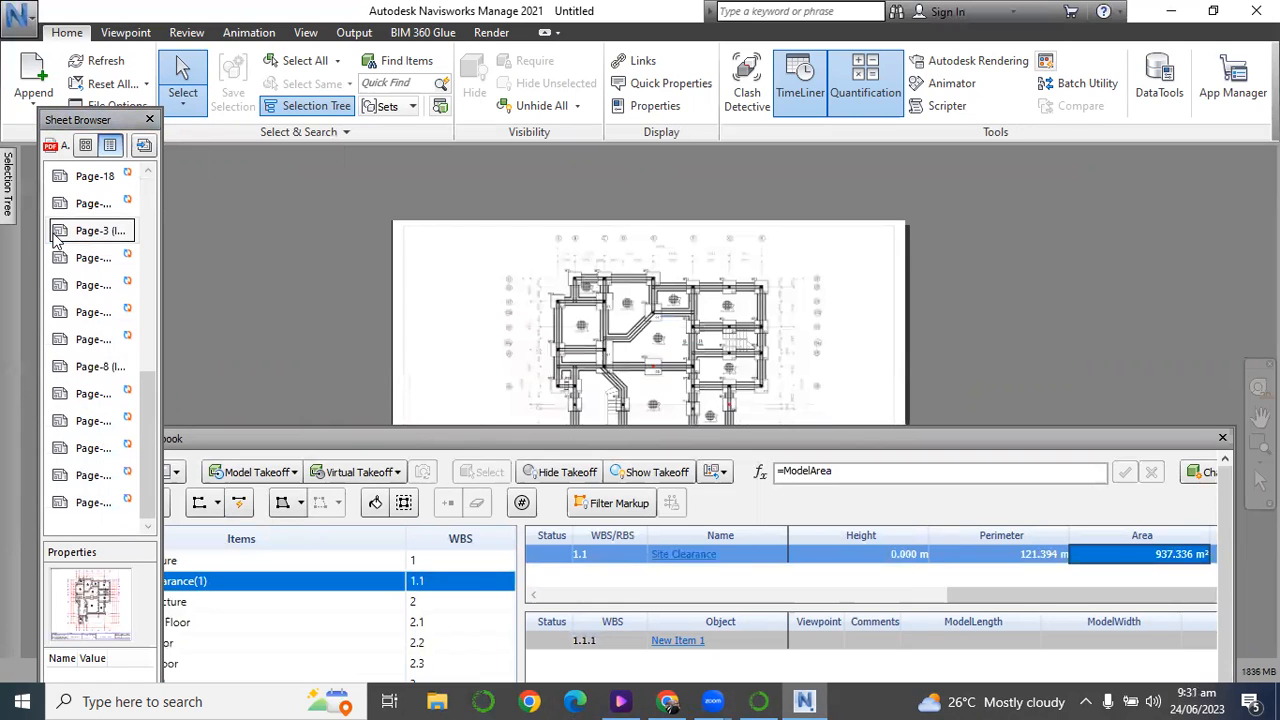
{"action": "scroll", "coordinate": [707, 303], "scroll_direction": "up", "scroll_amount": 2}
{"action": "scroll", "coordinate": [705, 304], "scroll_direction": "up", "scroll_amount": 4}
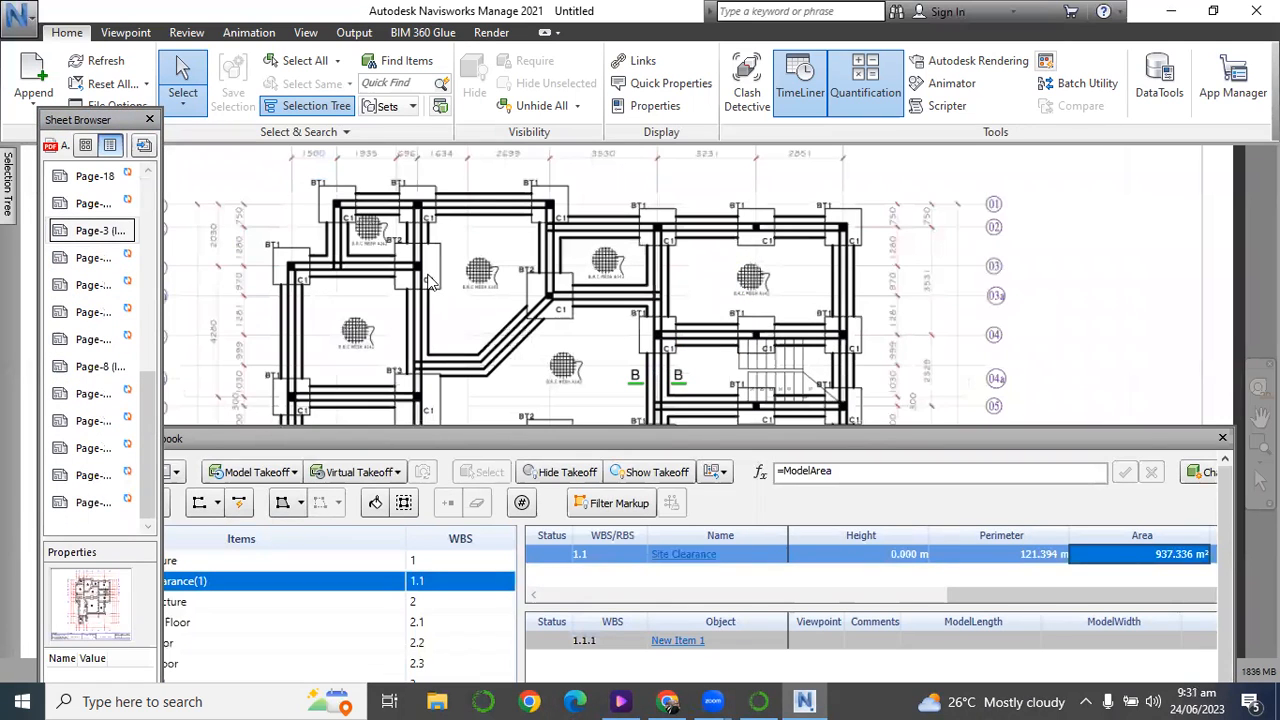
{"action": "scroll", "coordinate": [643, 287], "scroll_direction": "down", "scroll_amount": 2}
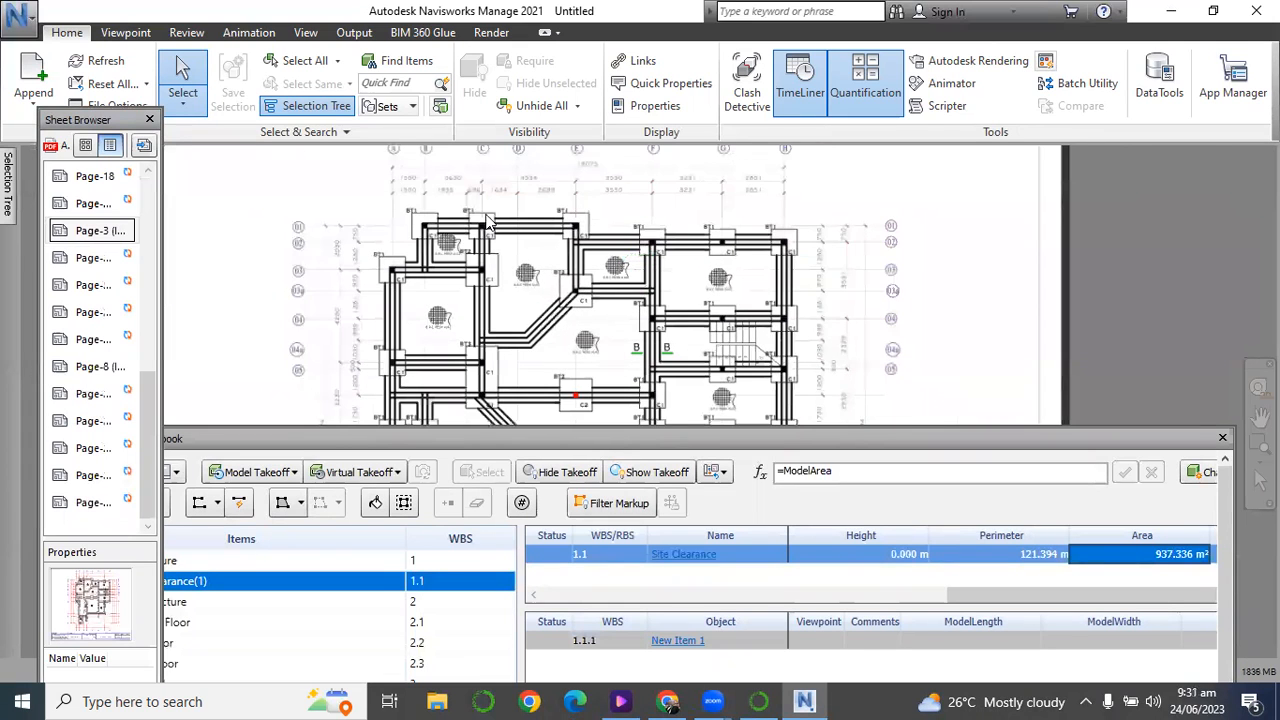
{"action": "scroll", "coordinate": [485, 207], "scroll_direction": "up", "scroll_amount": 3}
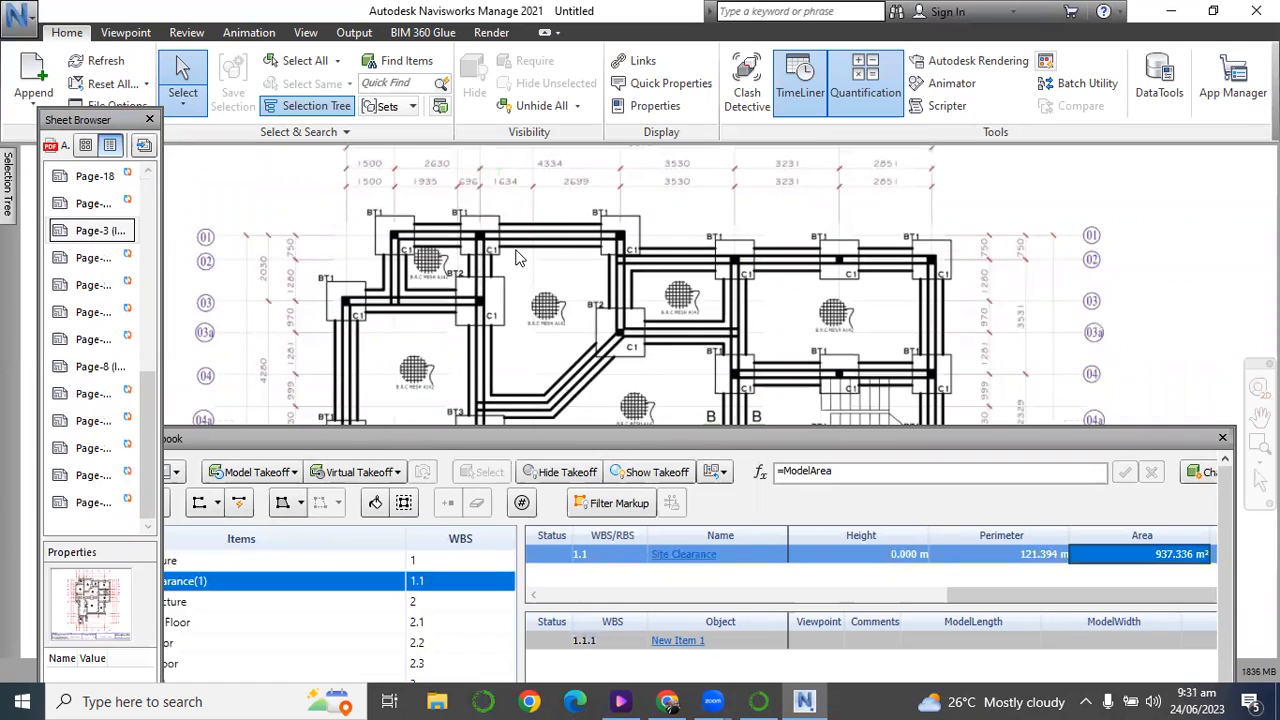
{"action": "left_click", "coordinate": [336, 437]}
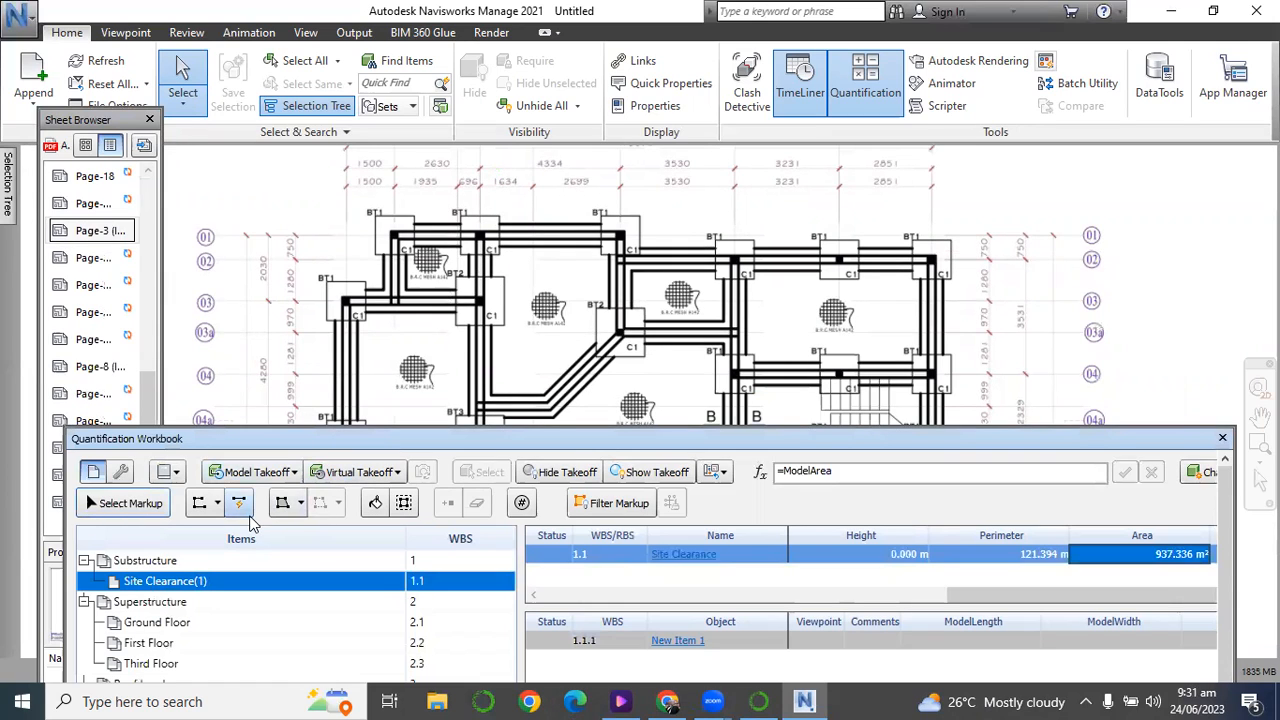
Calibrate the foundation sheet's scale for the Substructure takeoff by tracing the 1935 dimension and setting its length to 1.94 meters.
{"action": "left_click", "coordinate": [158, 562]}
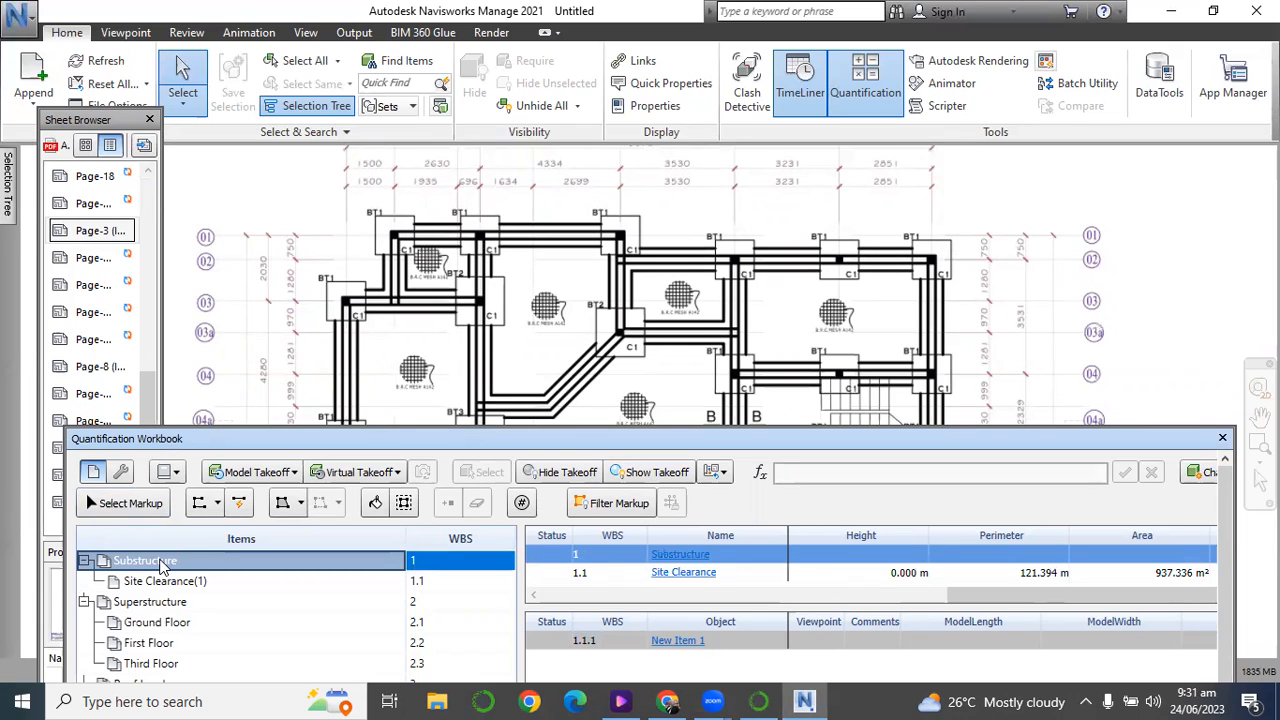
{"action": "left_click", "coordinate": [197, 505]}
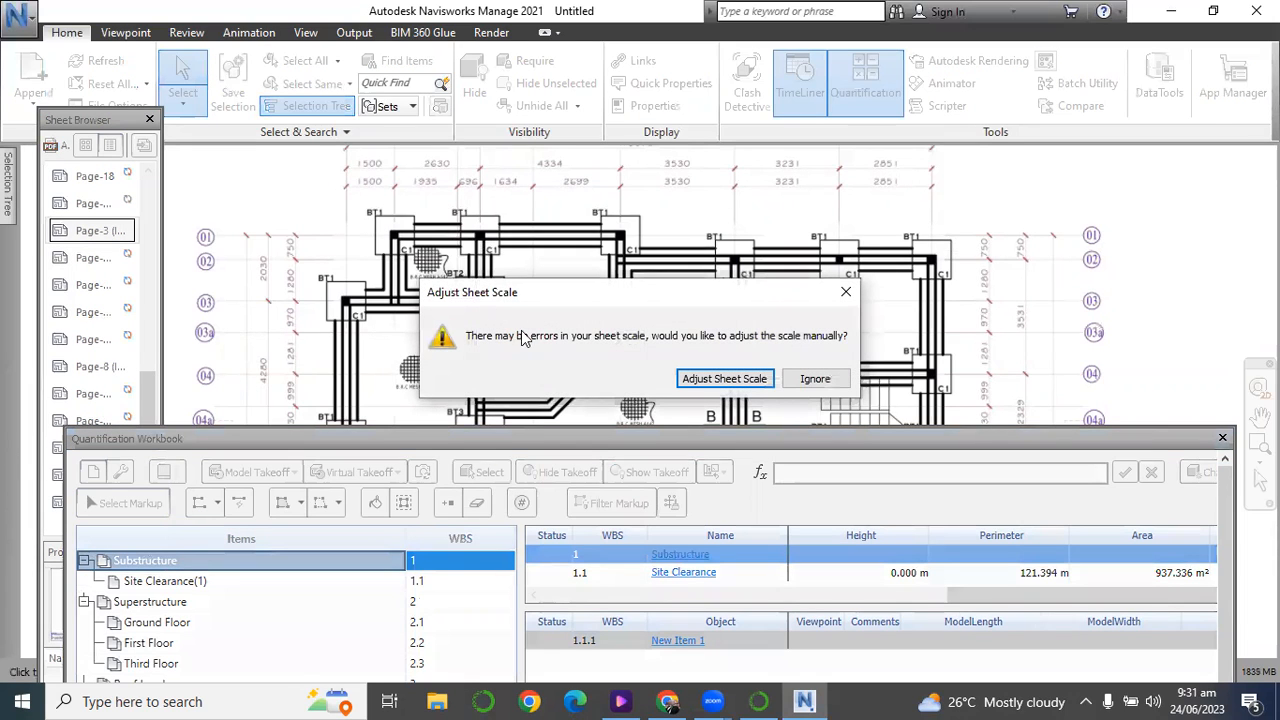
{"action": "left_click", "coordinate": [720, 380]}
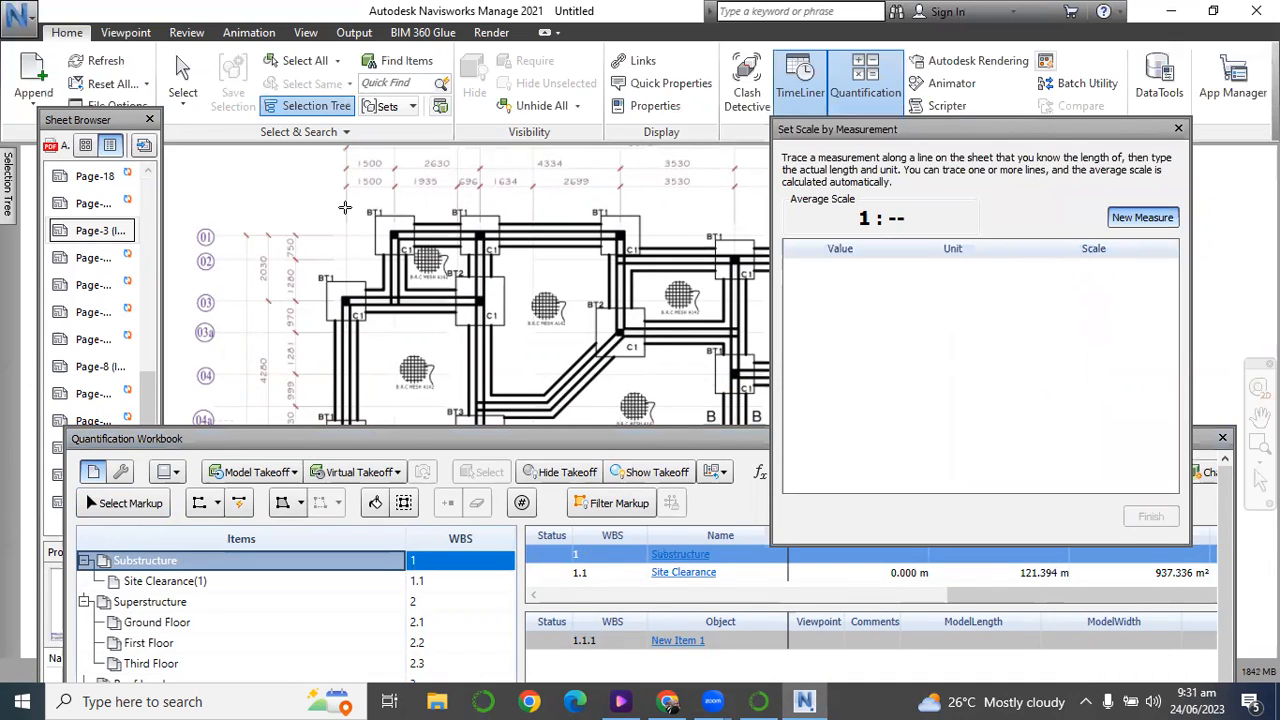
{"action": "left_click", "coordinate": [392, 186]}
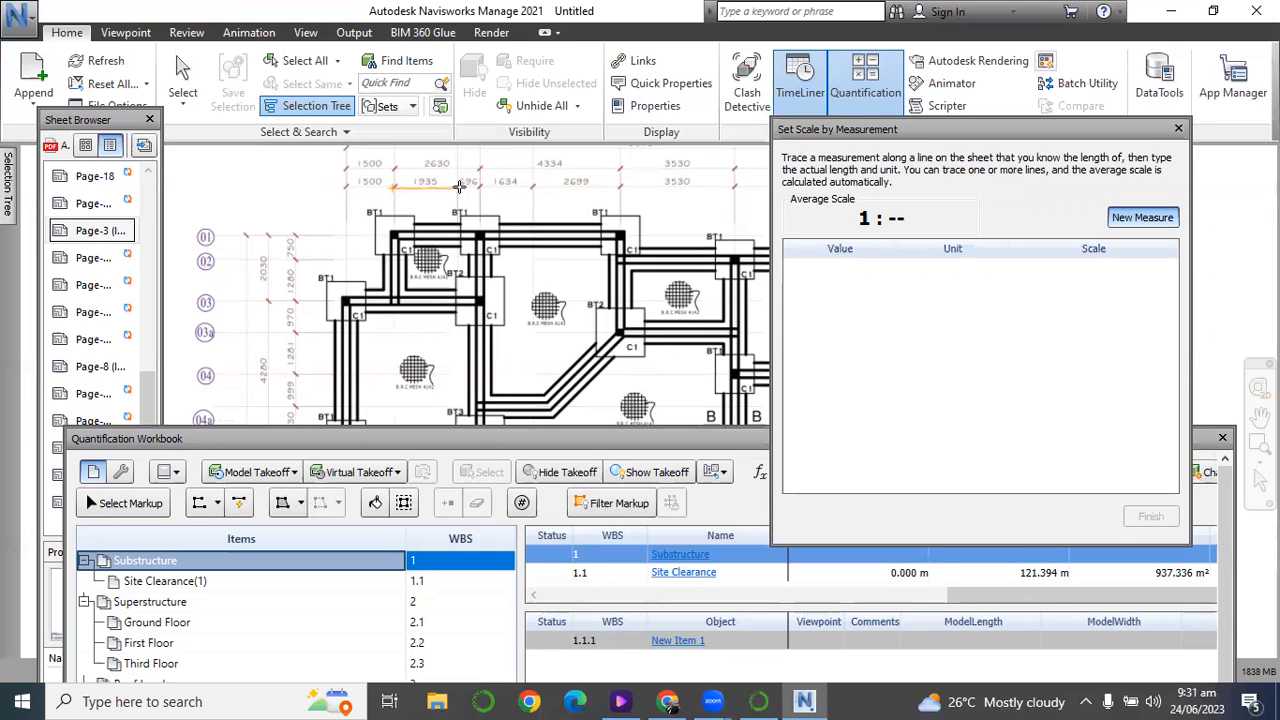
{"action": "left_click", "coordinate": [468, 186]}
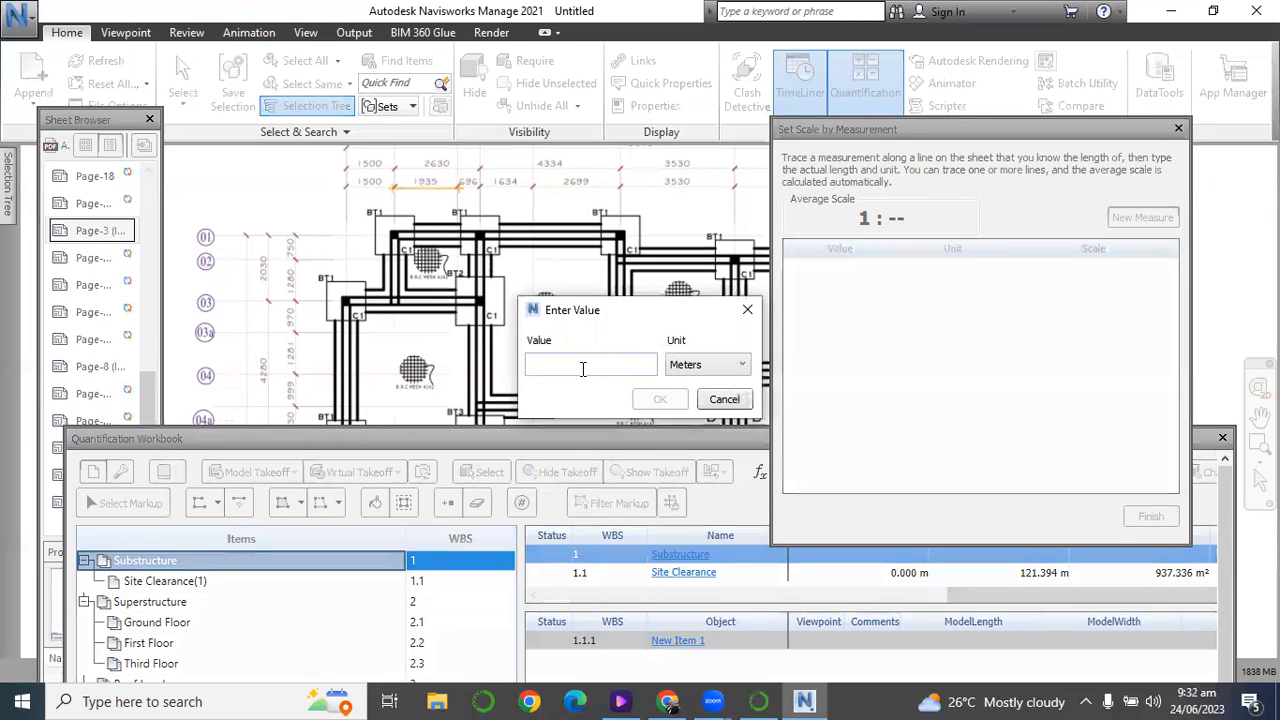
{"action": "type", "text": "1.94"}
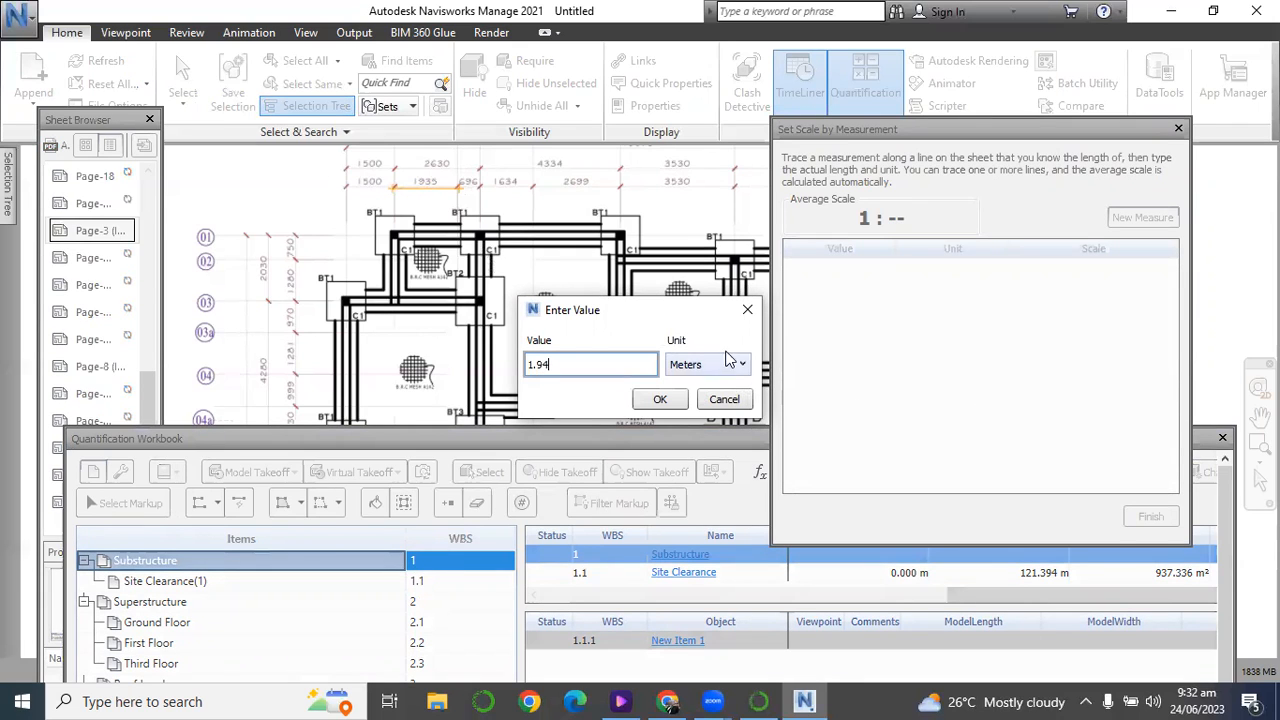
{"action": "left_click", "coordinate": [662, 399]}
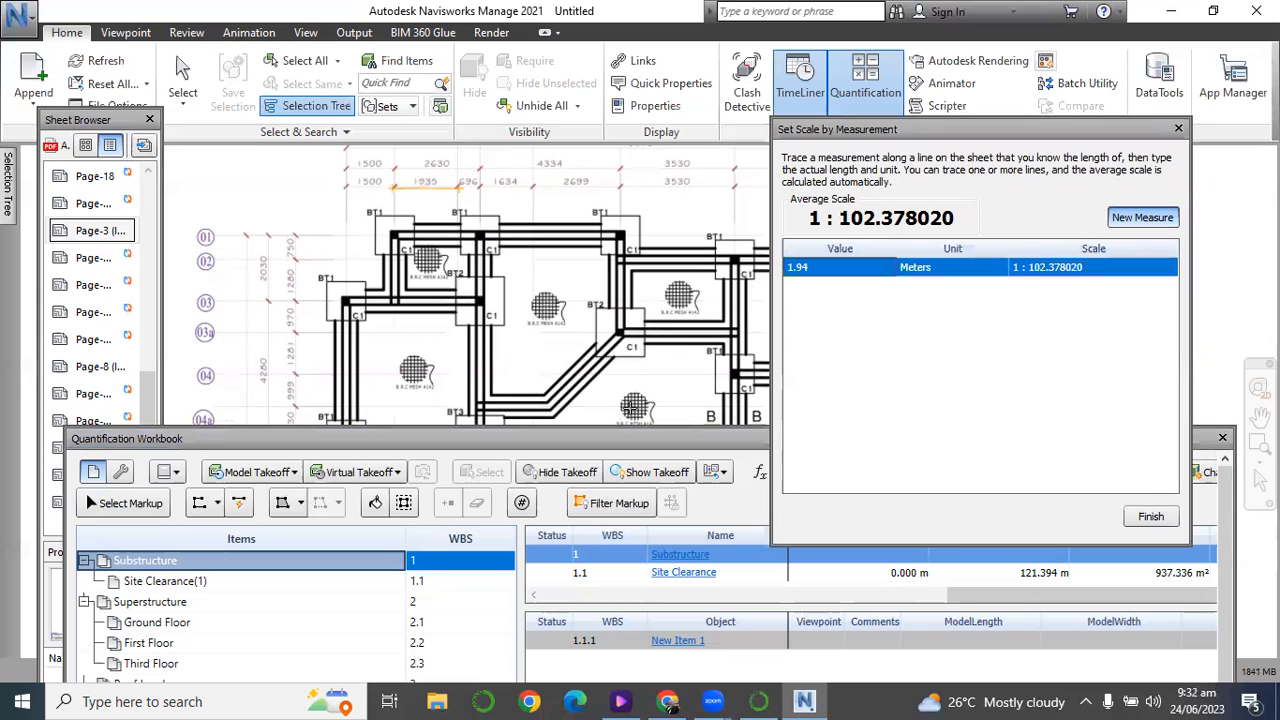
{"action": "left_click", "coordinate": [1150, 516]}
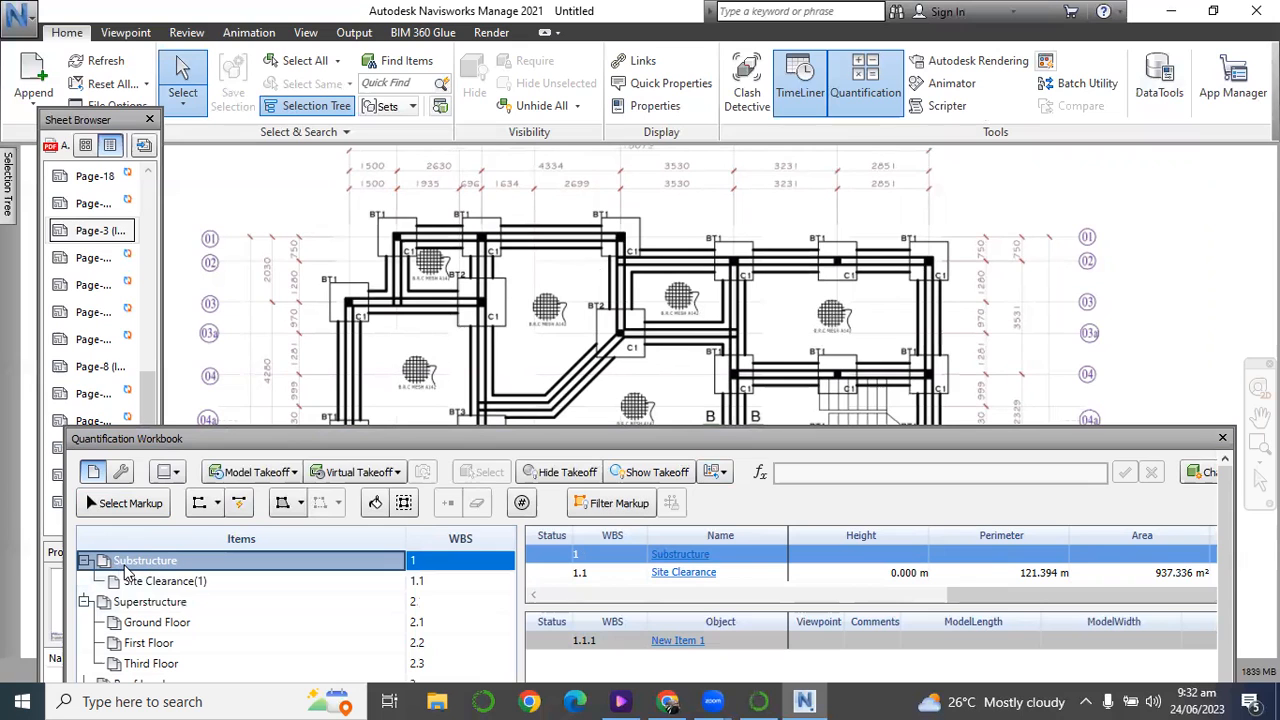
Trace the two foundation strips between the BT1 bases on grid line 01 with separate polylines, about 1.34 m and 2.99 m long.
{"action": "left_click", "coordinate": [199, 508]}
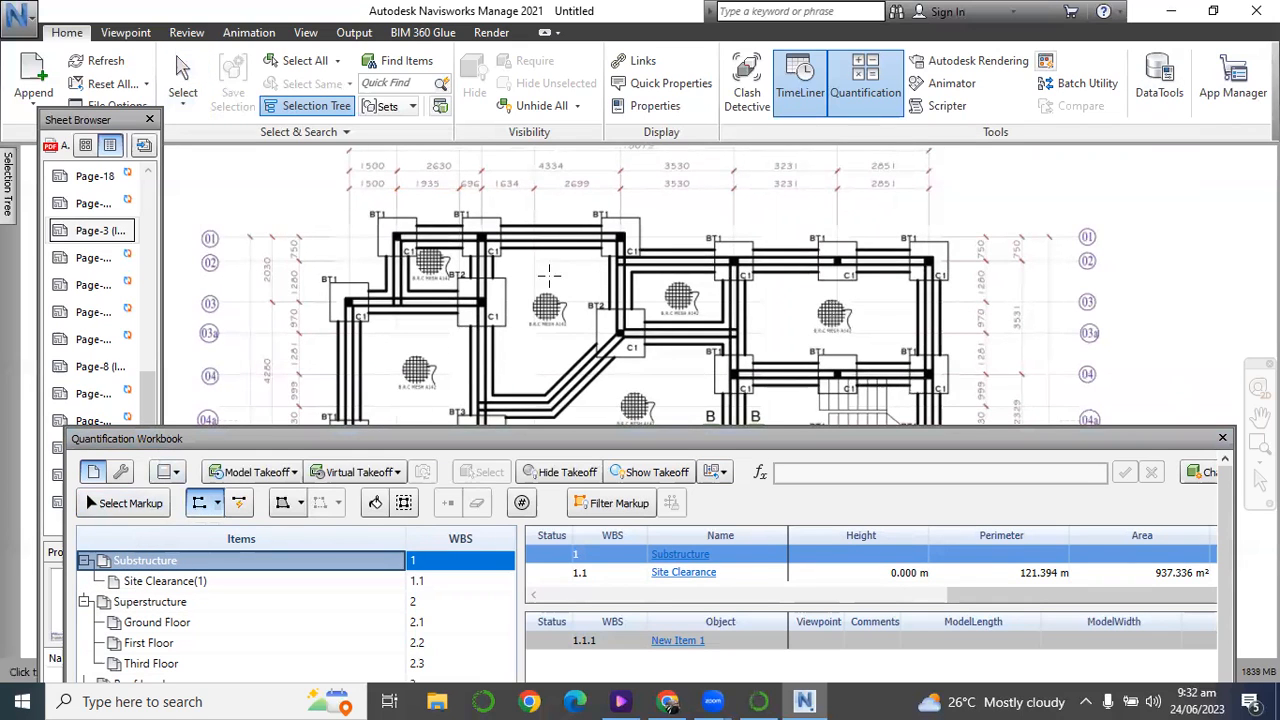
{"action": "scroll", "coordinate": [427, 227], "scroll_direction": "down", "scroll_amount": 2}
{"action": "scroll", "coordinate": [430, 236], "scroll_direction": "up", "scroll_amount": 4}
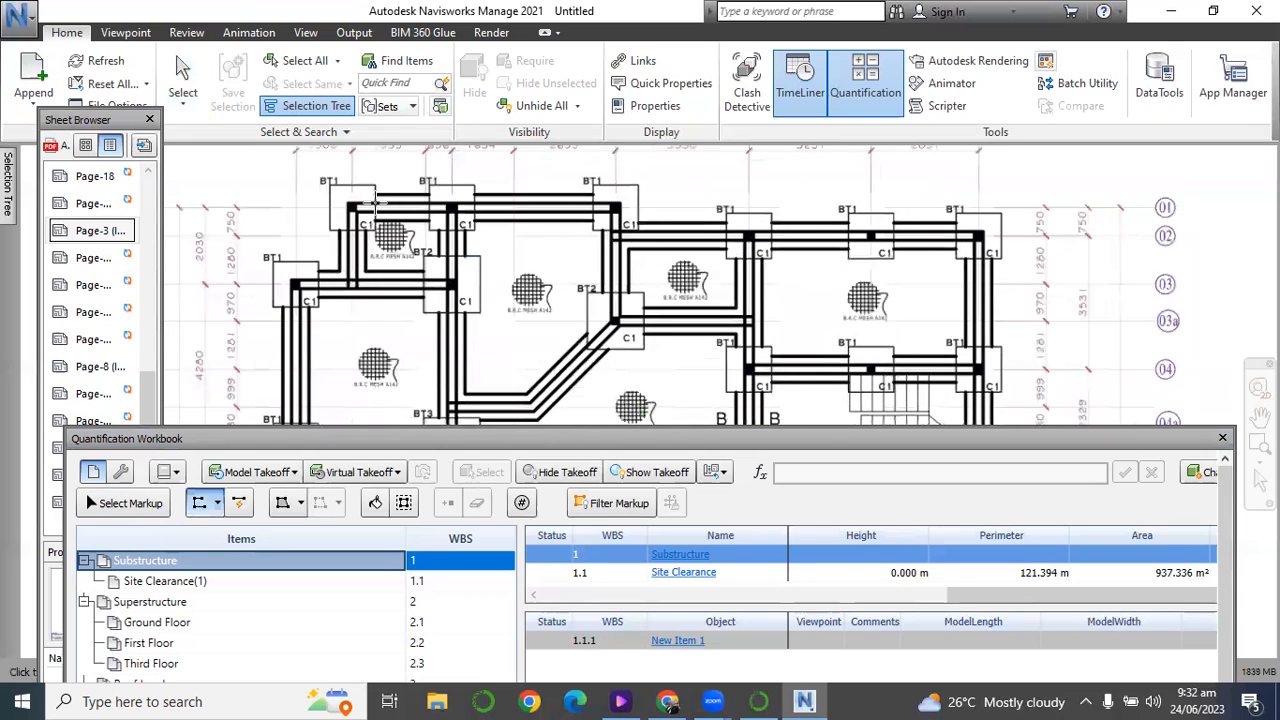
{"action": "left_click", "coordinate": [376, 203]}
{"action": "left_click", "coordinate": [428, 205]}
{"action": "right_click", "coordinate": [428, 205]}
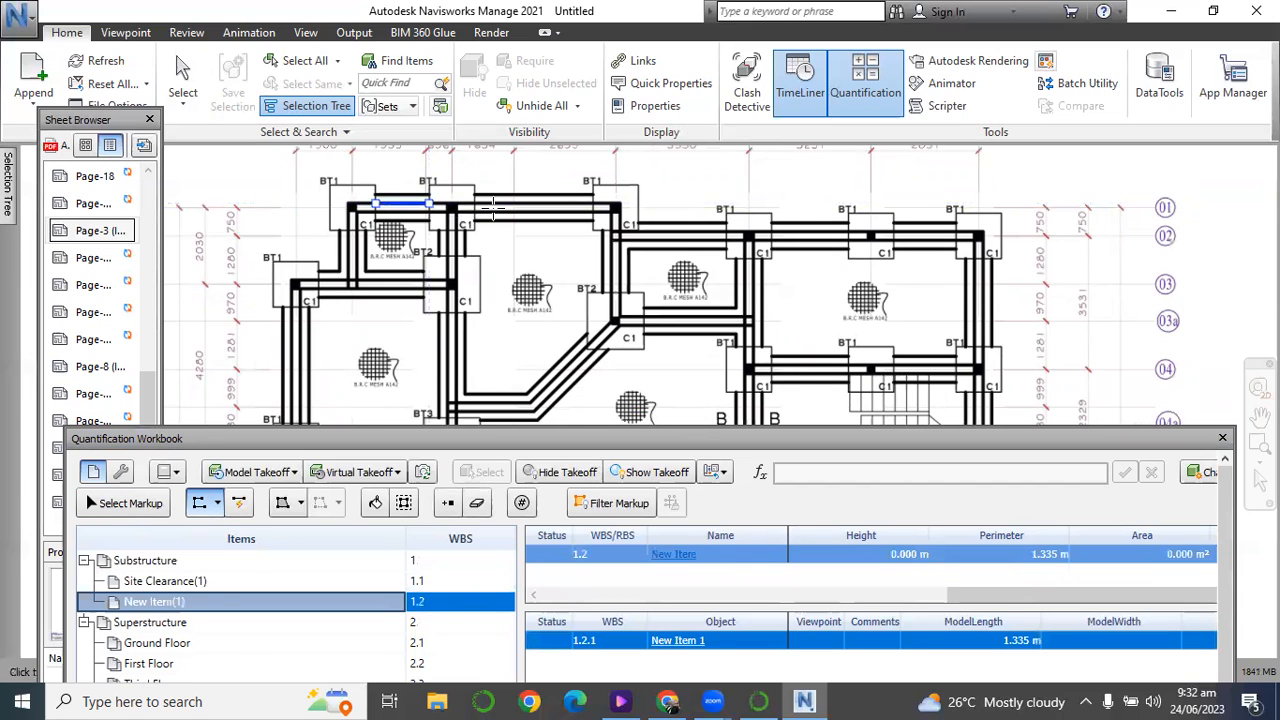
{"action": "scroll", "coordinate": [492, 207], "scroll_direction": "up", "scroll_amount": 3}
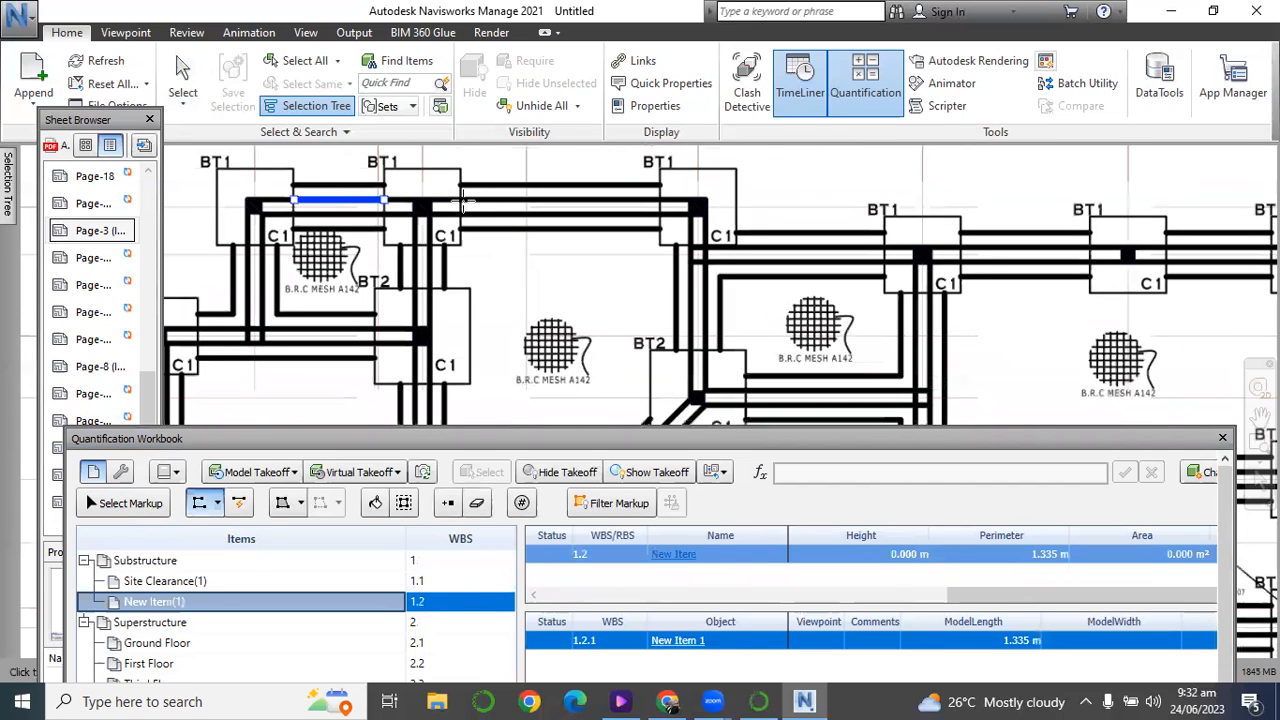
{"action": "left_click", "coordinate": [461, 204]}
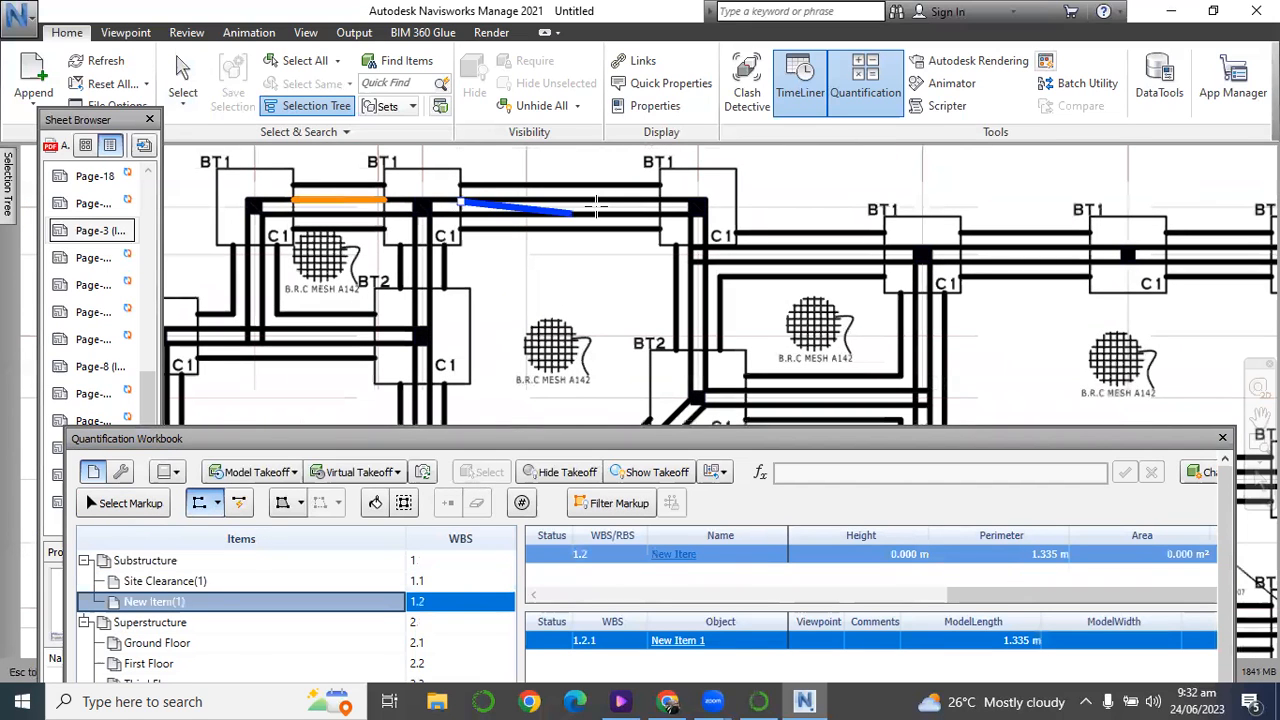
{"action": "left_click", "coordinate": [660, 204]}
{"action": "right_click", "coordinate": [660, 204]}
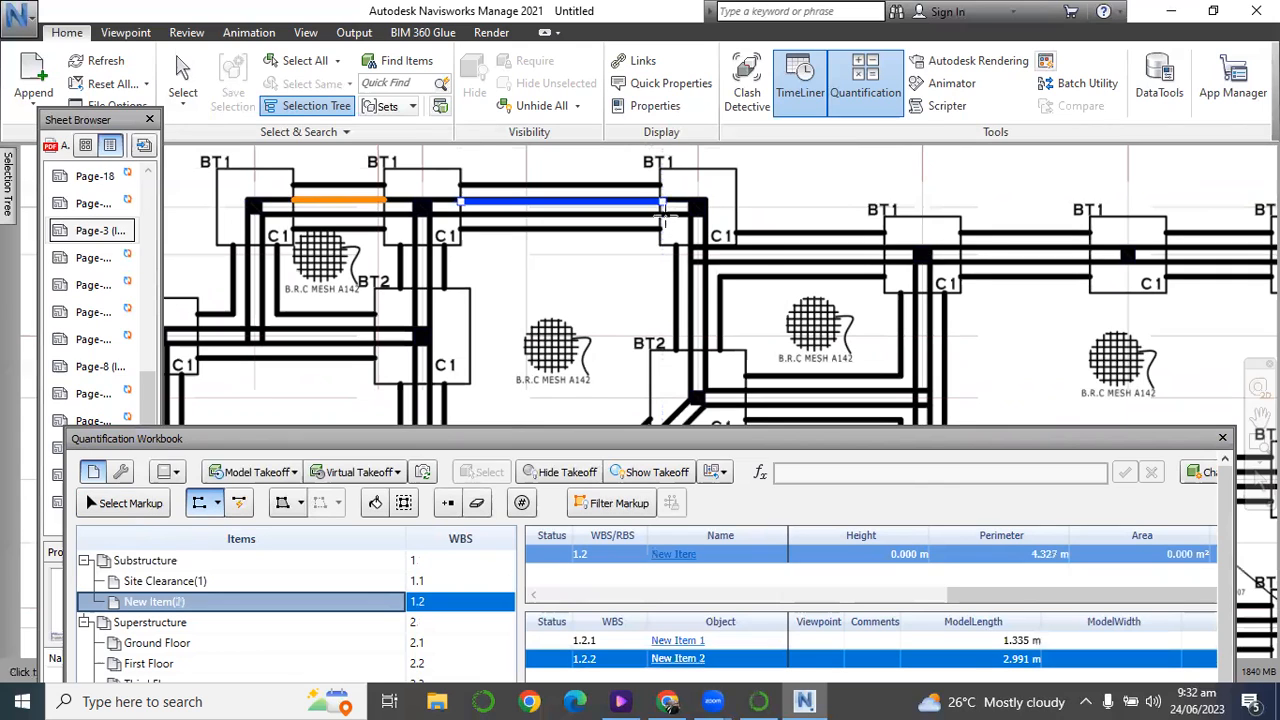
Trace the three foundation strips along grid line 02 as polylines of about 2.20 m, 1.93 m and 1.61 m between the bases.
{"action": "left_click", "coordinate": [738, 240]}
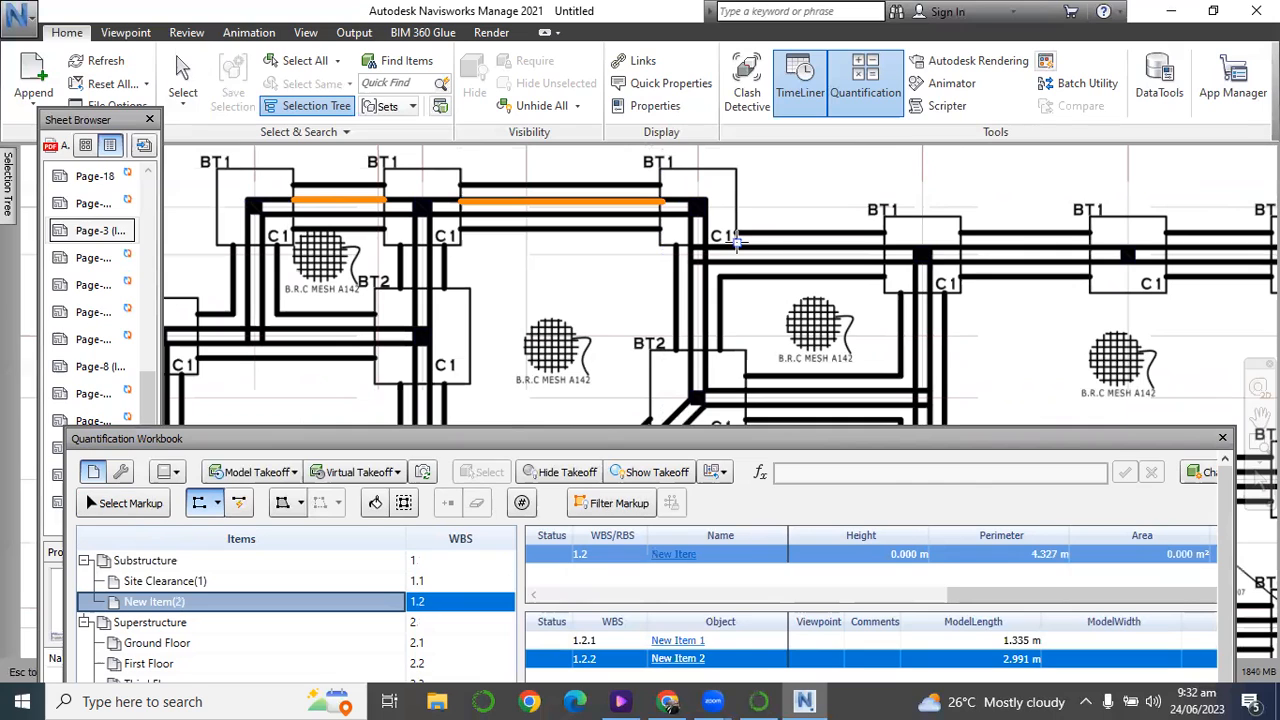
{"action": "left_click", "coordinate": [885, 243]}
{"action": "right_click", "coordinate": [885, 243]}
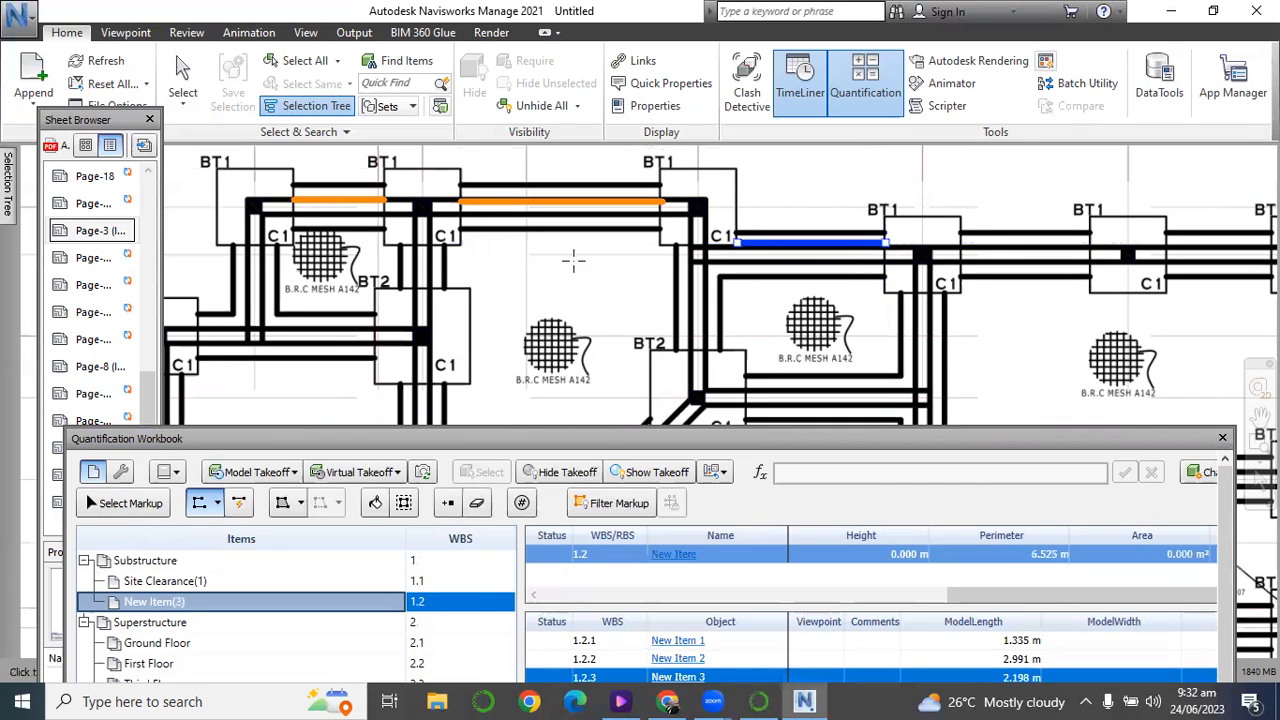
{"action": "scroll", "coordinate": [480, 285], "scroll_direction": "down", "scroll_amount": 1}
{"action": "scroll", "coordinate": [988, 263], "scroll_direction": "up", "scroll_amount": 1}
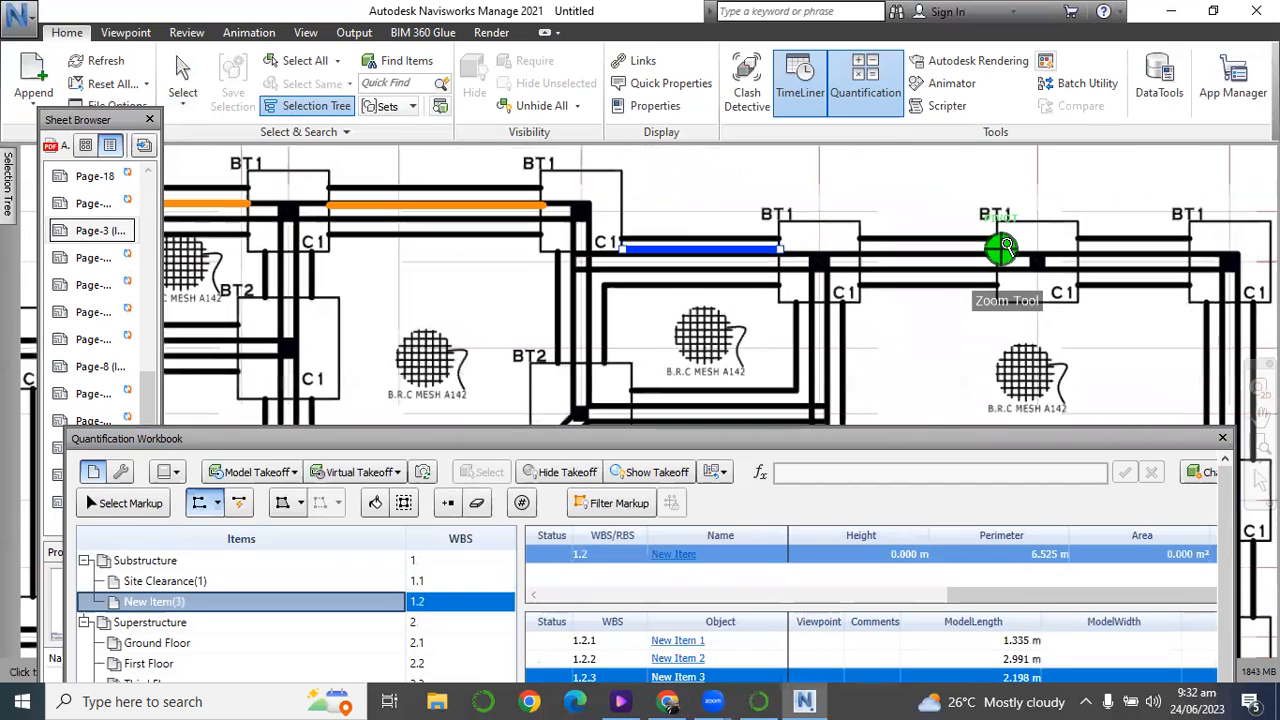
{"action": "left_click", "coordinate": [860, 253]}
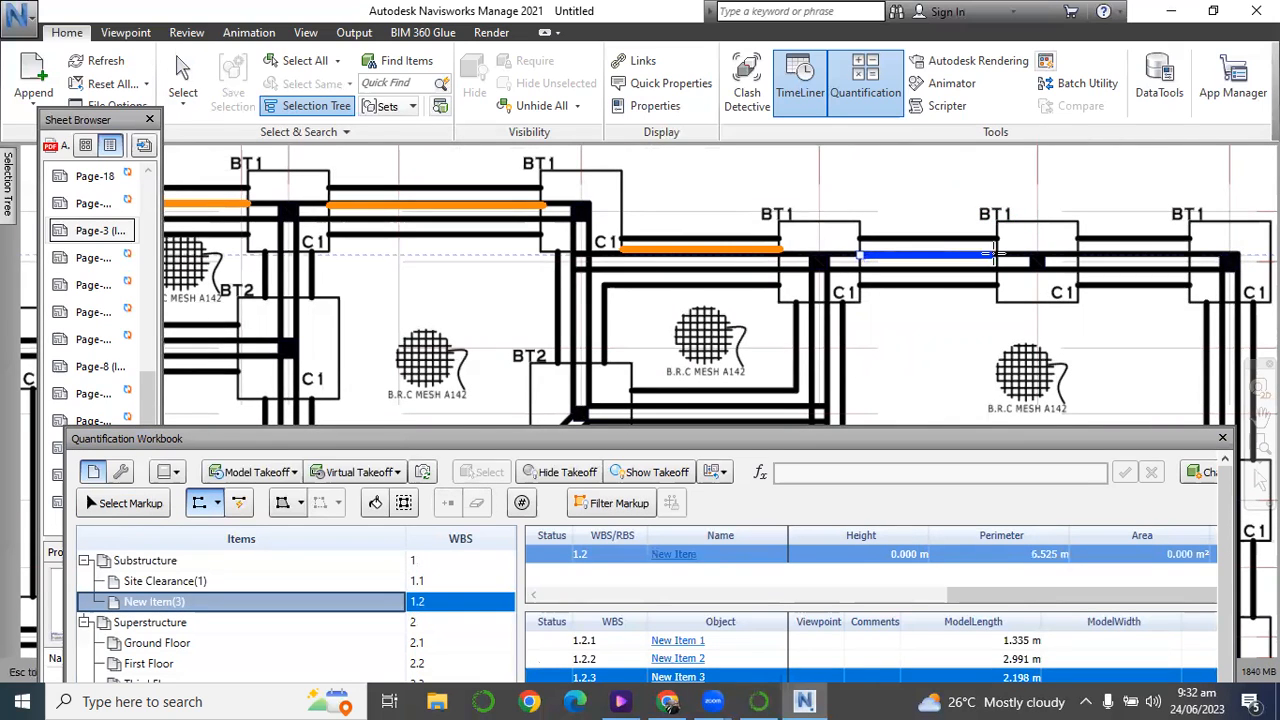
{"action": "left_click", "coordinate": [997, 252]}
{"action": "right_click", "coordinate": [997, 252]}
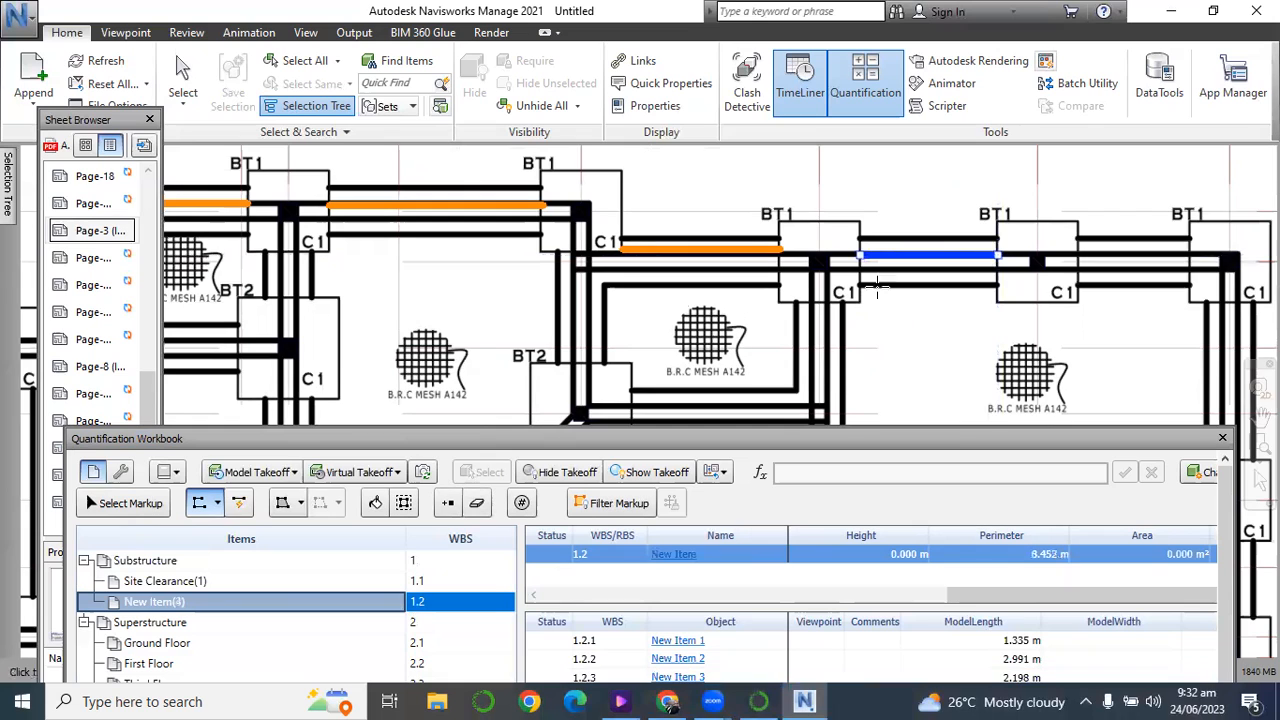
{"action": "scroll", "coordinate": [590, 287], "scroll_direction": "down", "scroll_amount": 1}
{"action": "scroll", "coordinate": [920, 238], "scroll_direction": "up", "scroll_amount": 1}
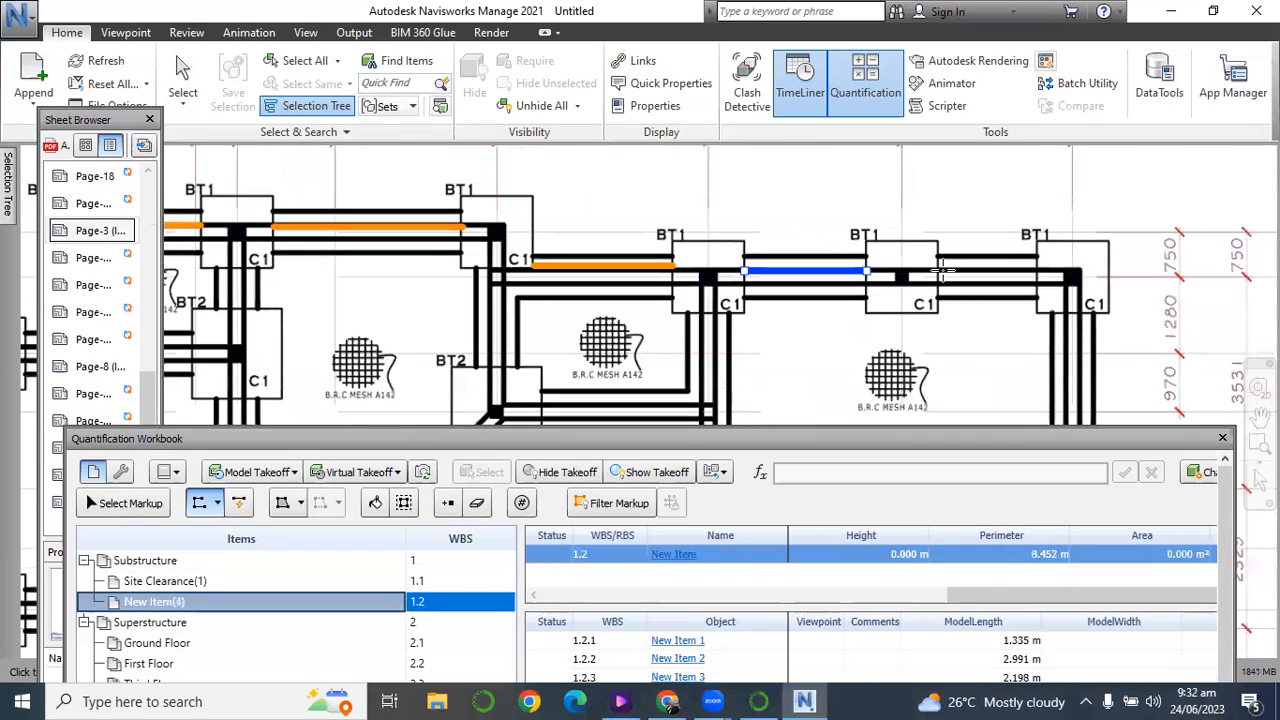
{"action": "left_click", "coordinate": [937, 271]}
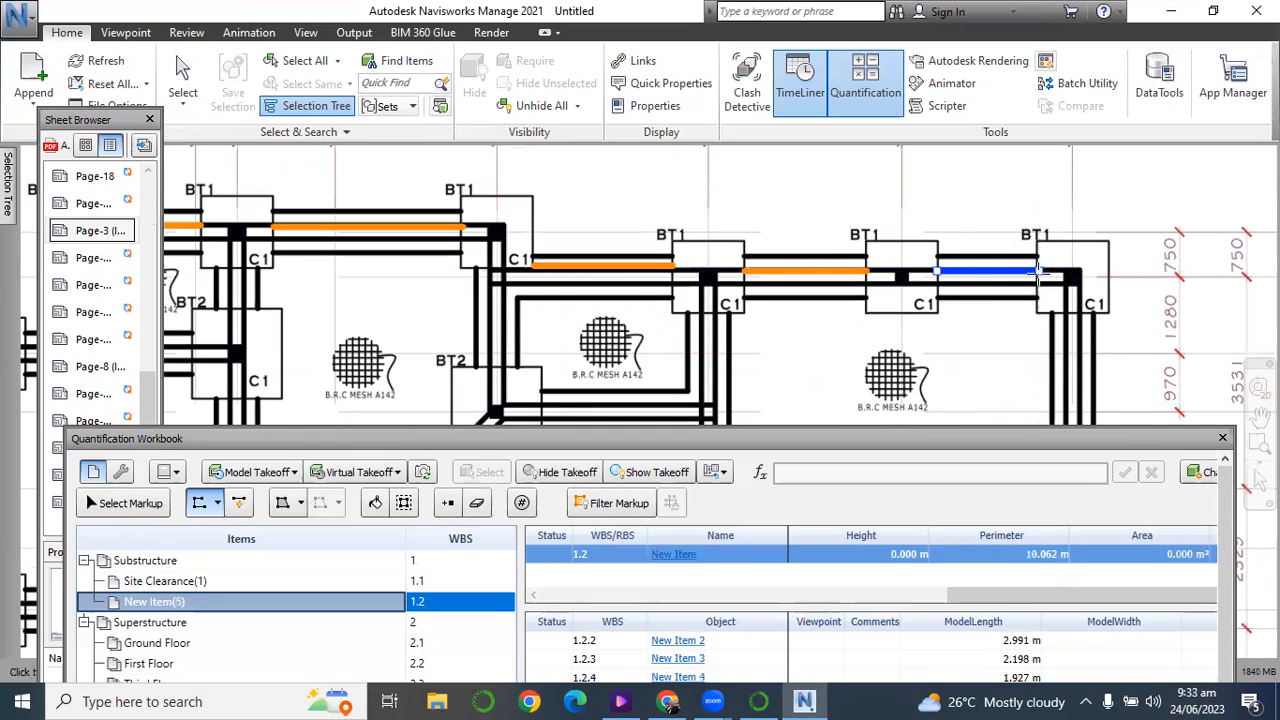
{"action": "left_click", "coordinate": [1039, 277]}
Trace the foundation strip on grid line H between grid lines 02 and 04, about 2.16 m long.
{"action": "scroll", "coordinate": [1020, 285], "scroll_direction": "down", "scroll_amount": 3}
{"action": "scroll", "coordinate": [998, 295], "scroll_direction": "up", "scroll_amount": 2}
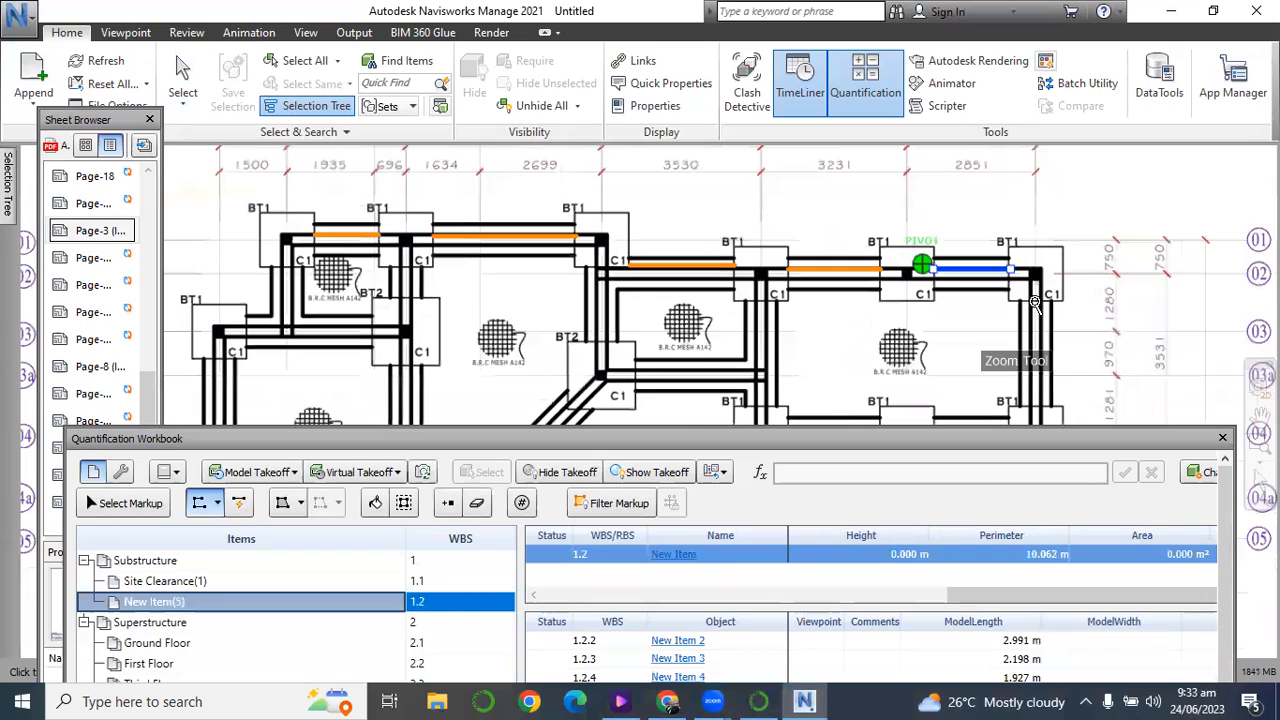
{"action": "left_click", "coordinate": [1030, 405]}
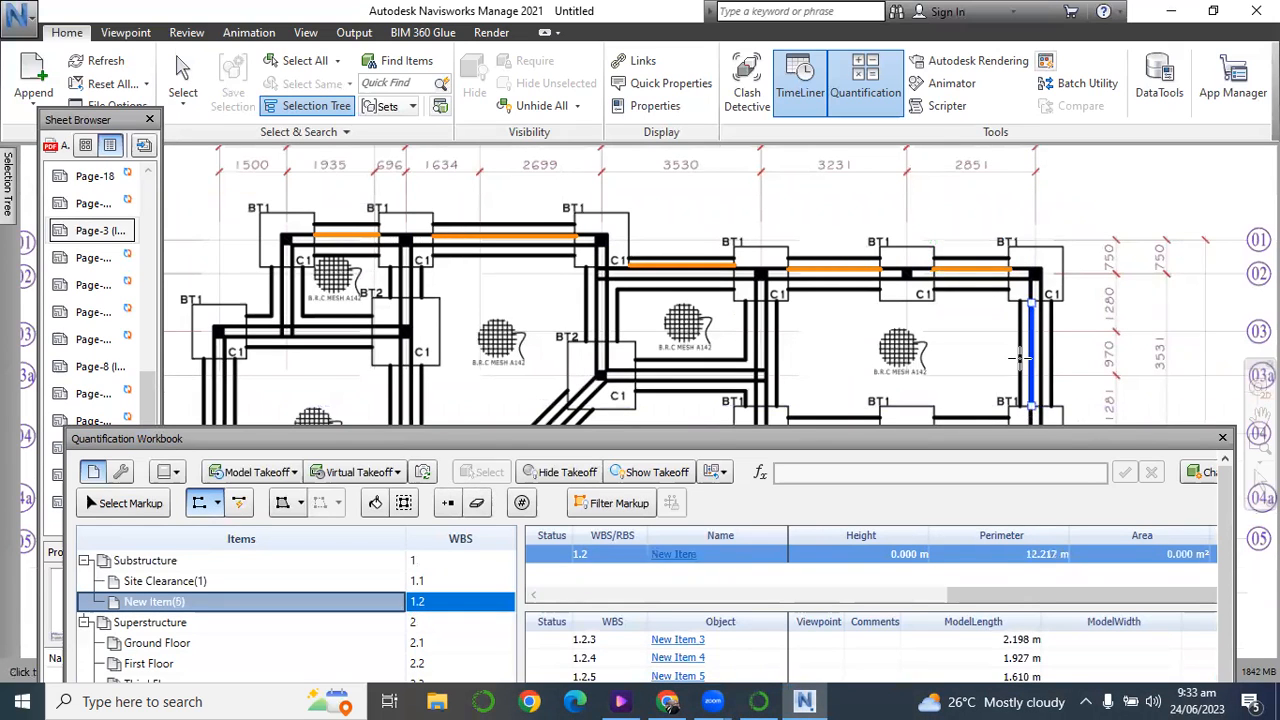
Trace the short foundation strip on grid line C between the BT1 and BT2 bases, about 0.69 m long.
{"action": "scroll", "coordinate": [1018, 300], "scroll_direction": "down", "scroll_amount": 4}
{"action": "scroll", "coordinate": [1048, 326], "scroll_direction": "down", "scroll_amount": 3}
{"action": "scroll", "coordinate": [1030, 350], "scroll_direction": "up", "scroll_amount": 6}
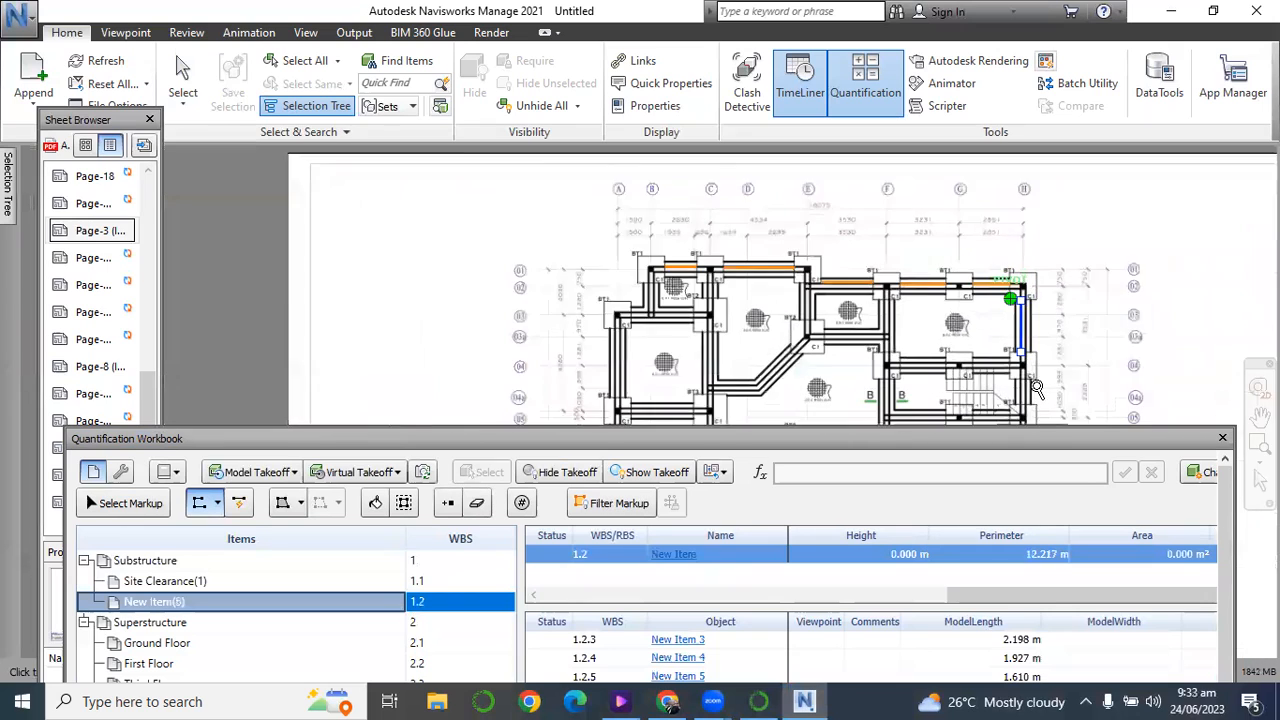
{"action": "scroll", "coordinate": [1015, 345], "scroll_direction": "down", "scroll_amount": 3}
{"action": "scroll", "coordinate": [1023, 378], "scroll_direction": "down", "scroll_amount": 1}
{"action": "scroll", "coordinate": [1010, 345], "scroll_direction": "up", "scroll_amount": 5}
{"action": "scroll", "coordinate": [943, 300], "scroll_direction": "down", "scroll_amount": 4}
{"action": "scroll", "coordinate": [684, 292], "scroll_direction": "up", "scroll_amount": 2}
{"action": "scroll", "coordinate": [698, 294], "scroll_direction": "up", "scroll_amount": 5}
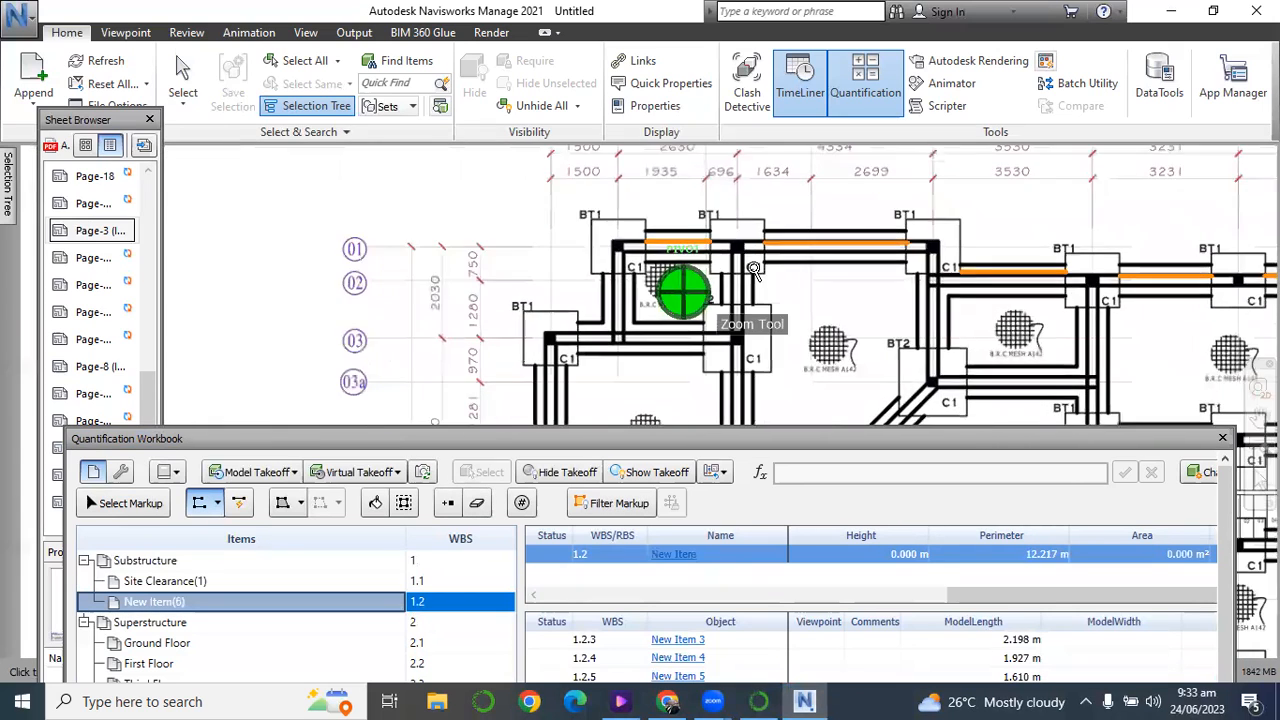
{"action": "double_click", "coordinate": [735, 306]}
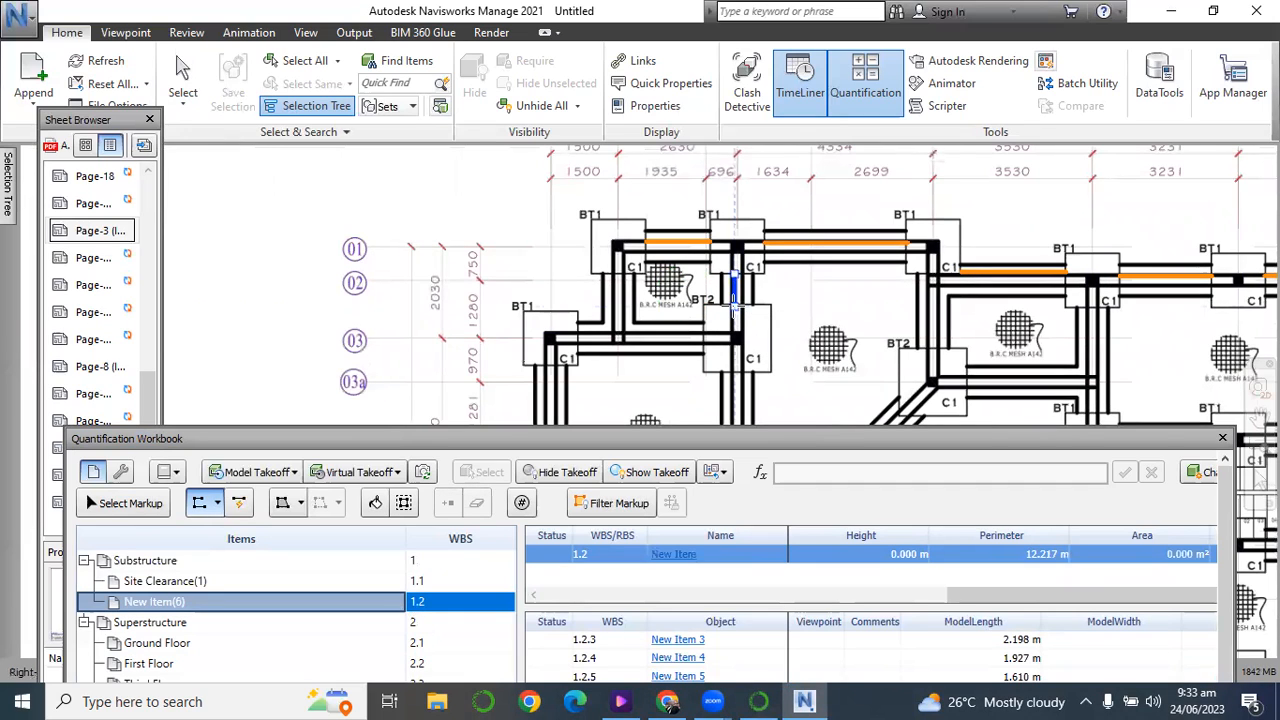
Trace the foundation strips on grid line B, about 1.02 m, and grid line 03, about 2.61 m, and end the polyline drawing.
{"action": "left_click", "coordinate": [617, 273]}
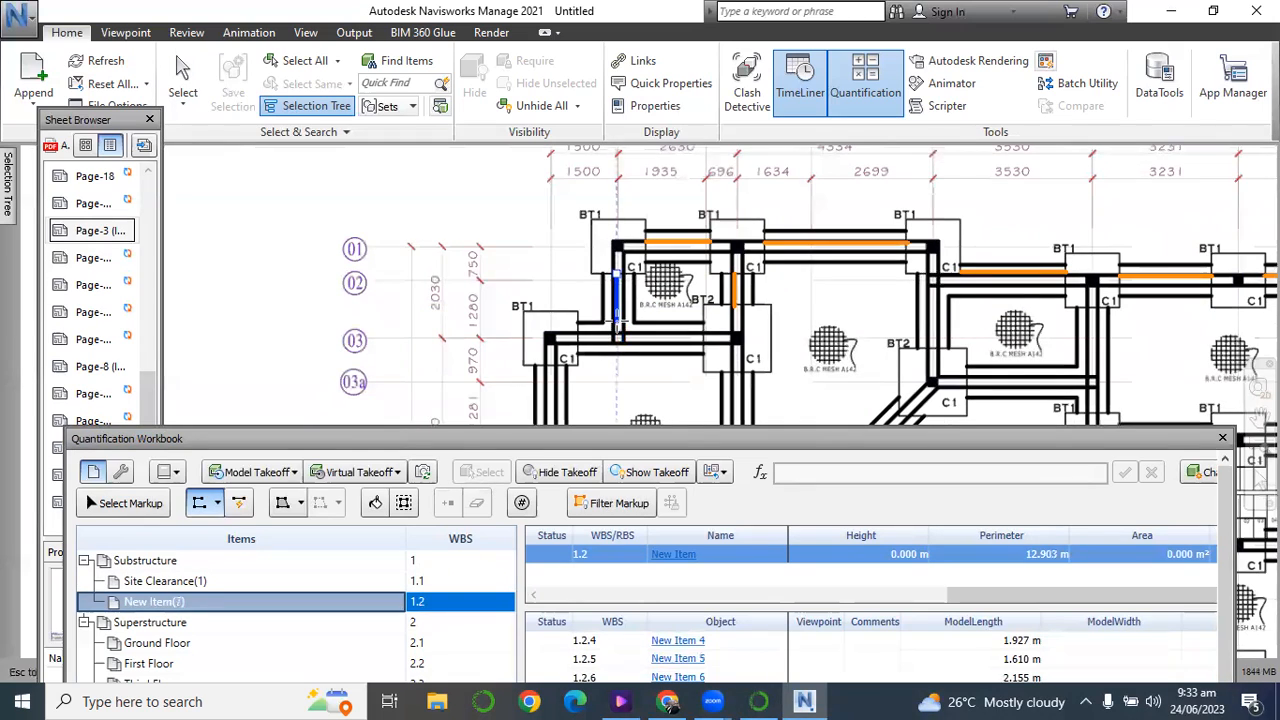
{"action": "double_click", "coordinate": [617, 322]}
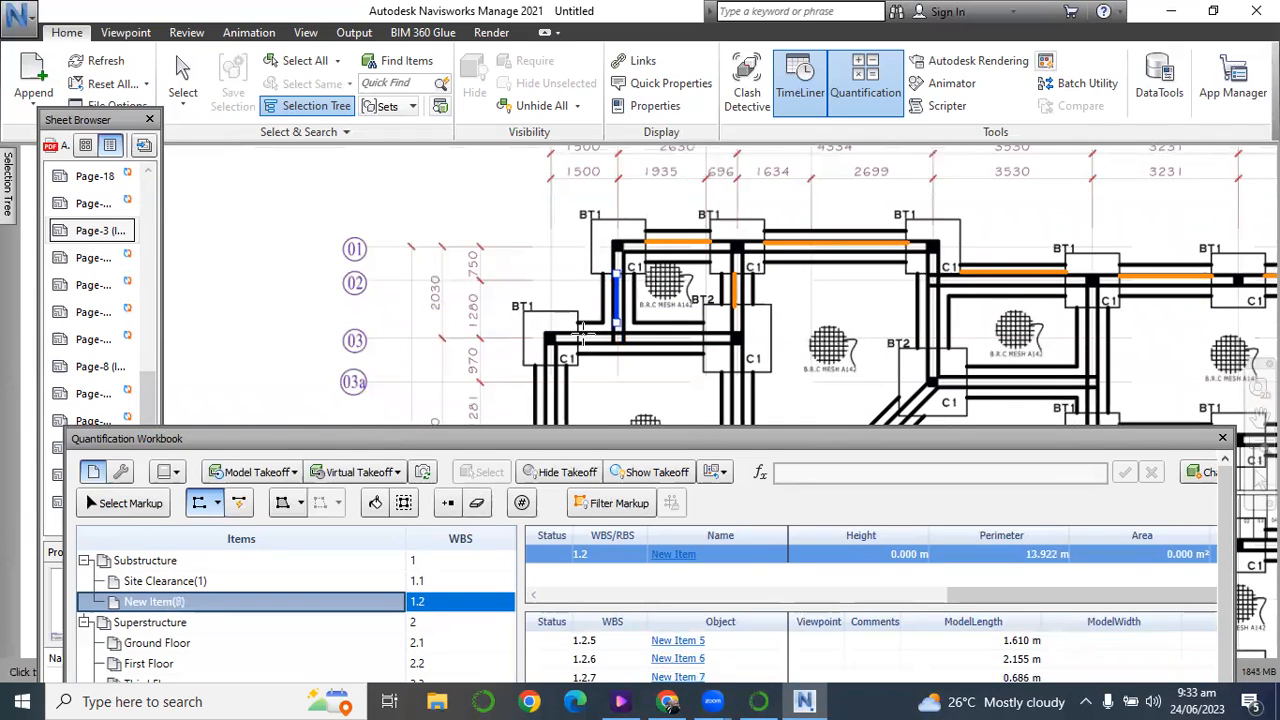
{"action": "left_click", "coordinate": [577, 334]}
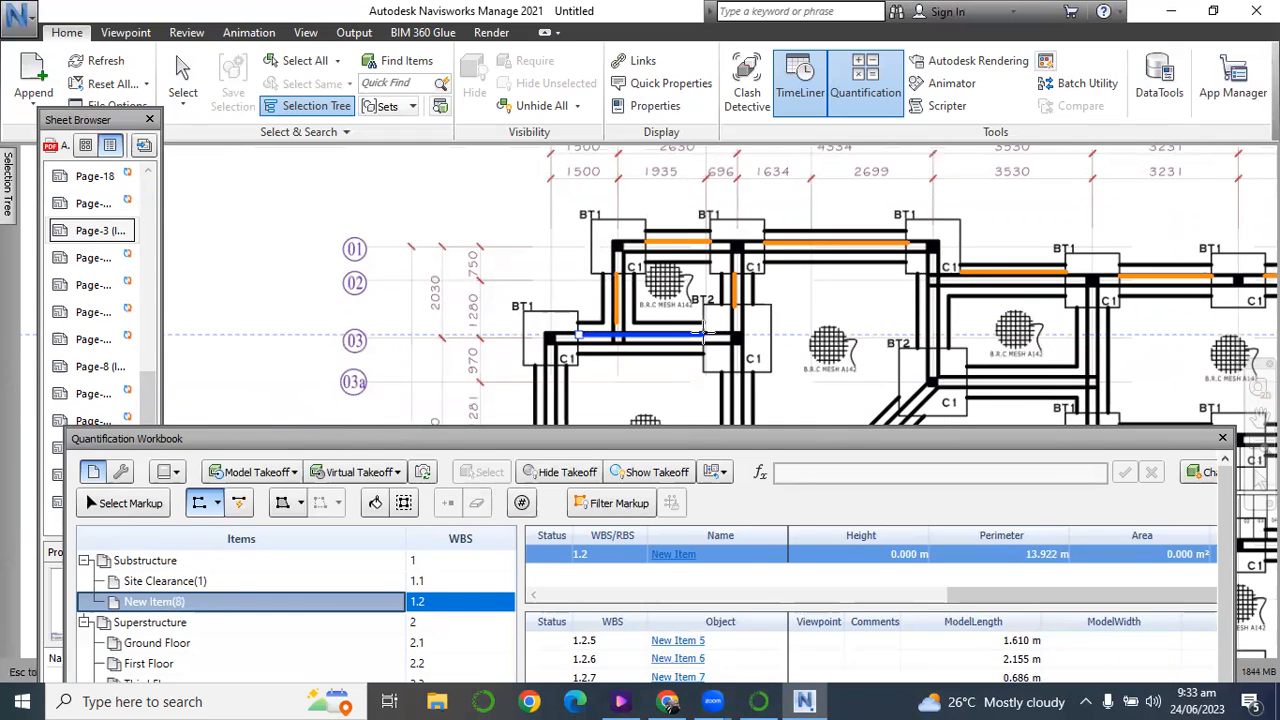
{"action": "double_click", "coordinate": [704, 336]}
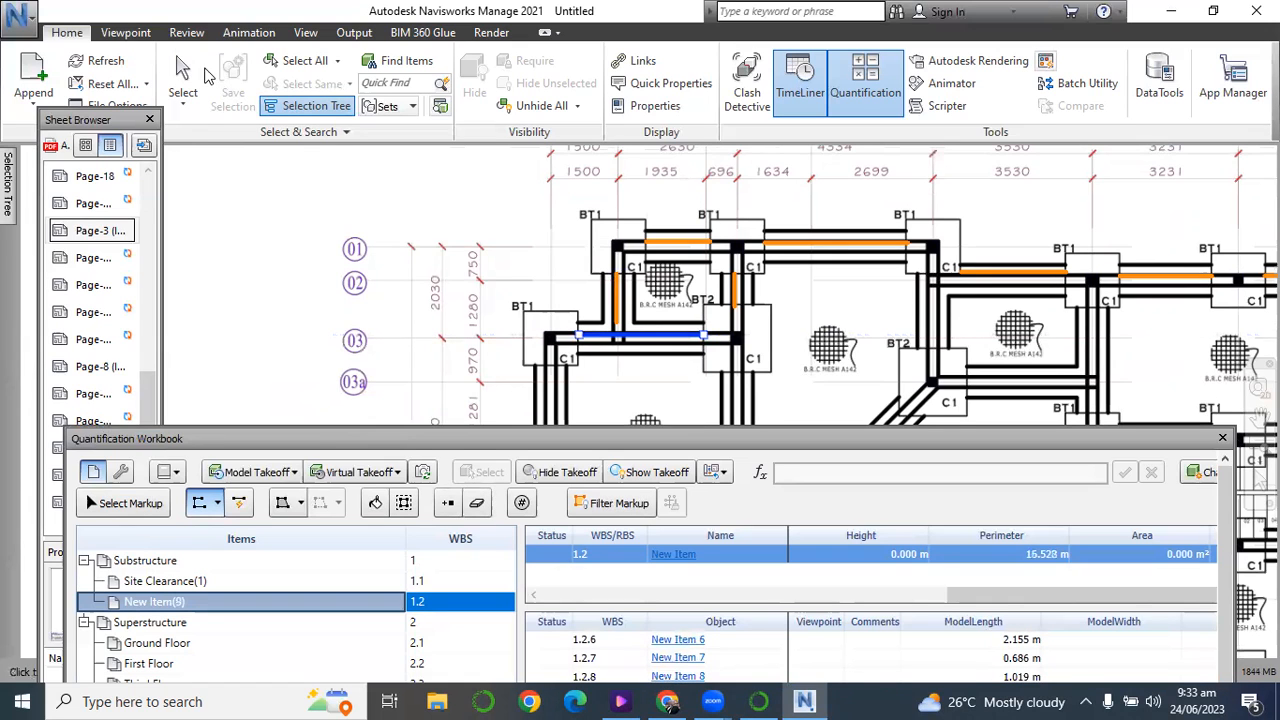
{"action": "left_click", "coordinate": [180, 72]}
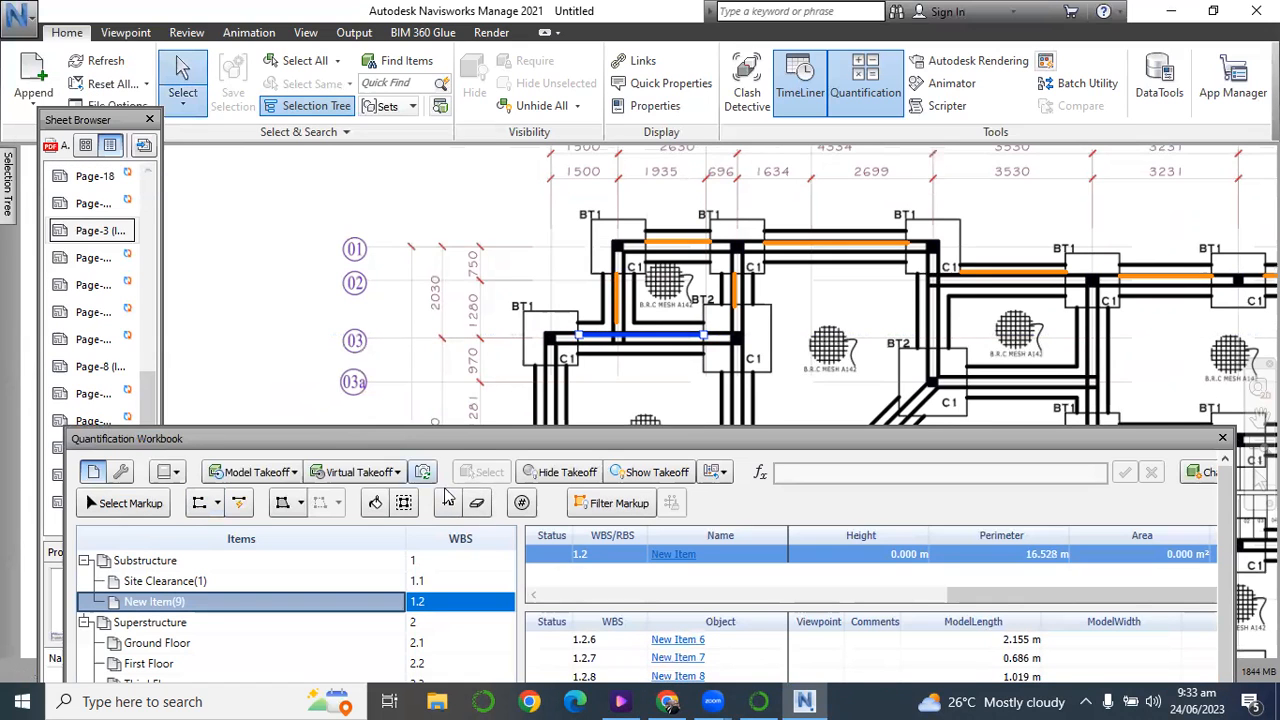
Rename the new item under Substructure as Trench Excavation in the Item Catalog.
{"action": "scroll", "coordinate": [490, 225], "scroll_direction": "down", "scroll_amount": 3}
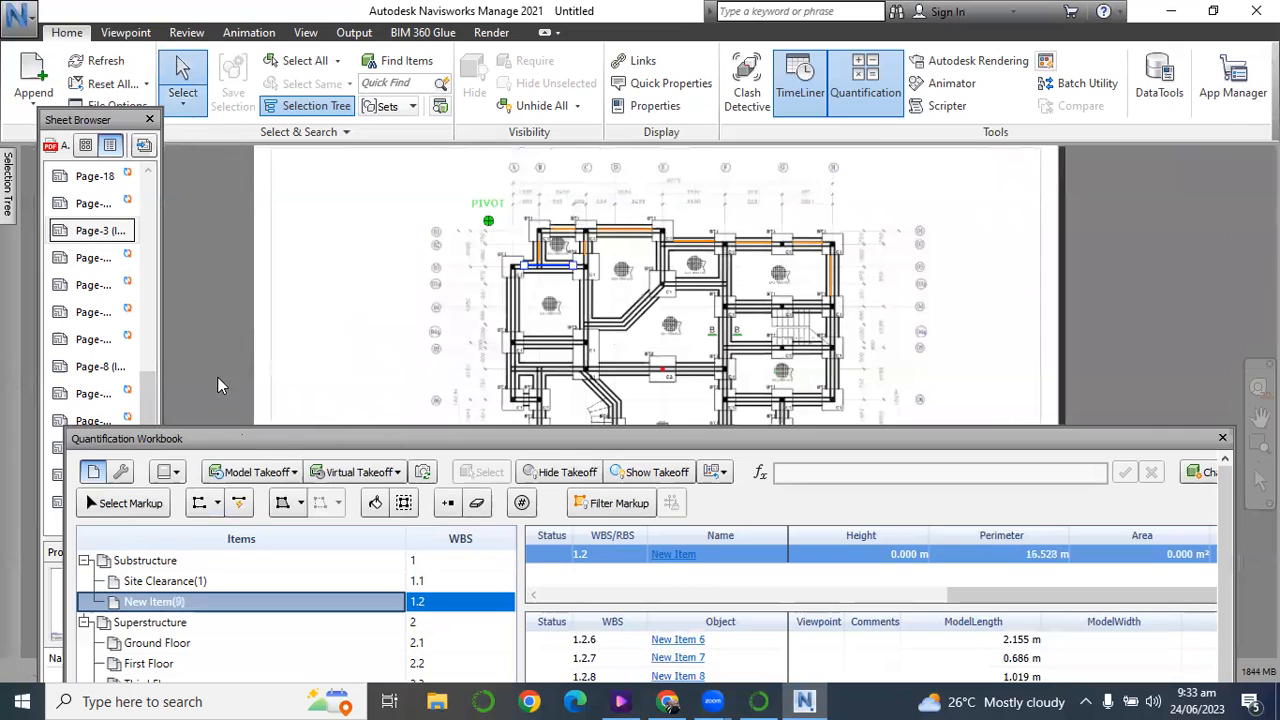
{"action": "left_click_drag", "start_coordinate": [285, 437], "coordinate": [300, 331]}
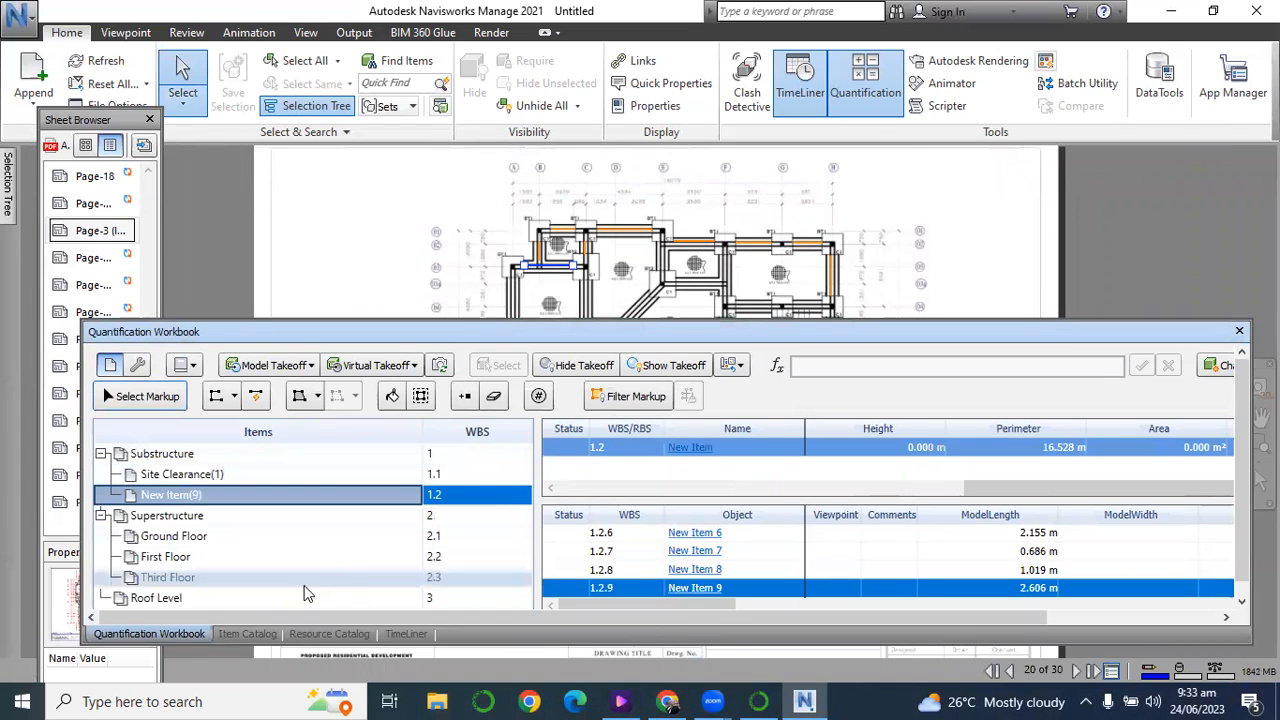
{"action": "left_click", "coordinate": [244, 634]}
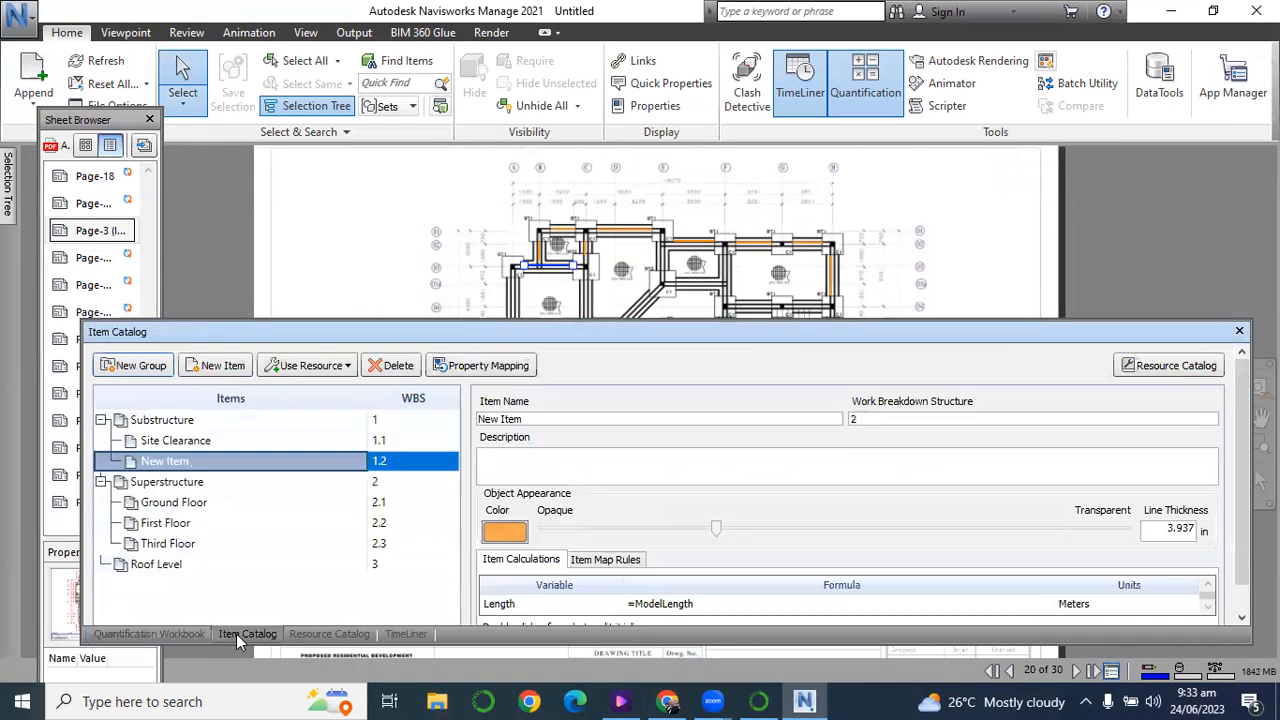
{"action": "left_click", "coordinate": [538, 425]}
{"action": "type", "text": "Trench Excavation"}
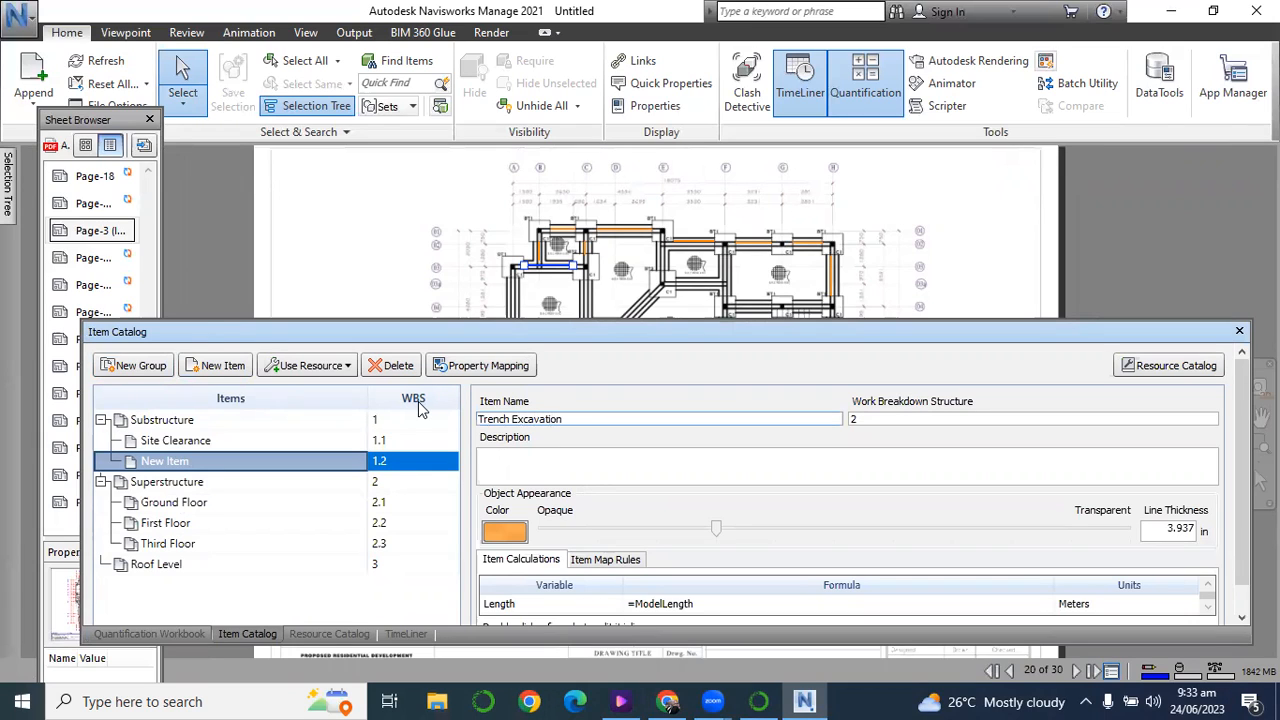
Review the total length of the Trench Excavation item in the Quantification Workbook.
{"action": "left_click_drag", "start_coordinate": [576, 336], "coordinate": [565, 291]}
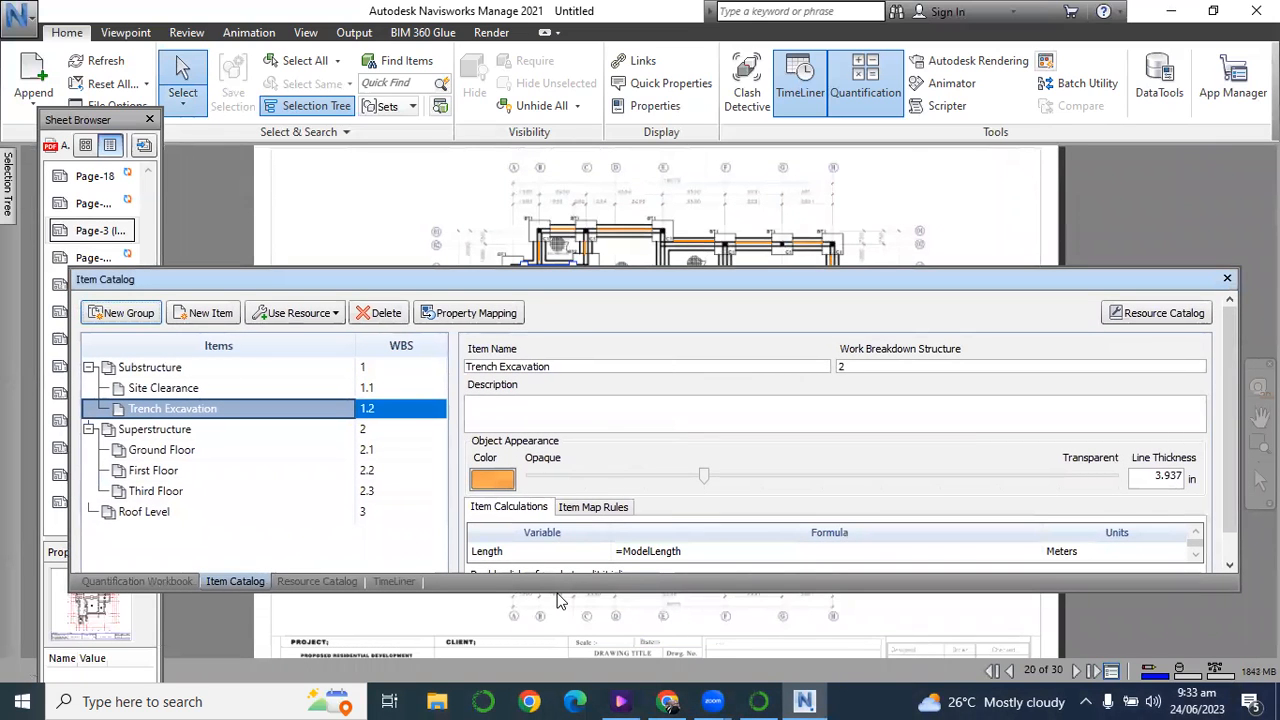
{"action": "left_click_drag", "start_coordinate": [570, 592], "coordinate": [573, 634]}
{"action": "left_click_drag", "start_coordinate": [423, 280], "coordinate": [414, 242]}
{"action": "left_click", "coordinate": [146, 606]}
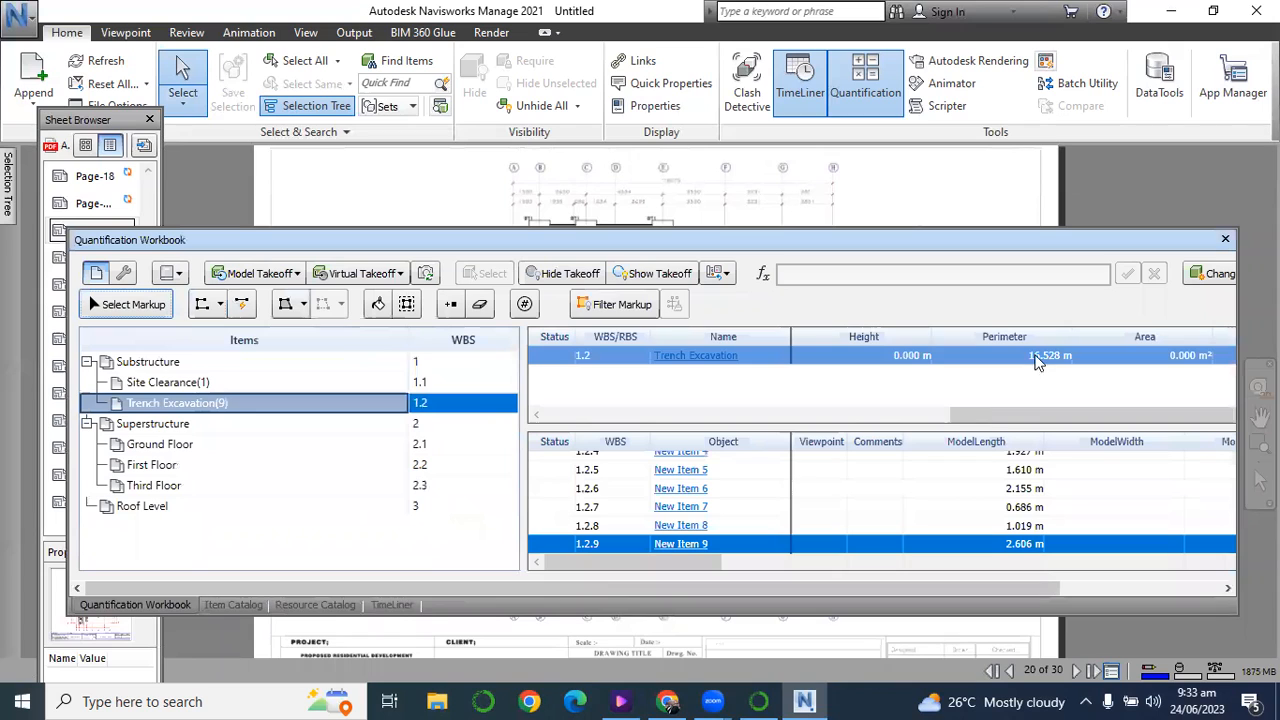
{"action": "left_click_drag", "start_coordinate": [1040, 417], "coordinate": [668, 453]}
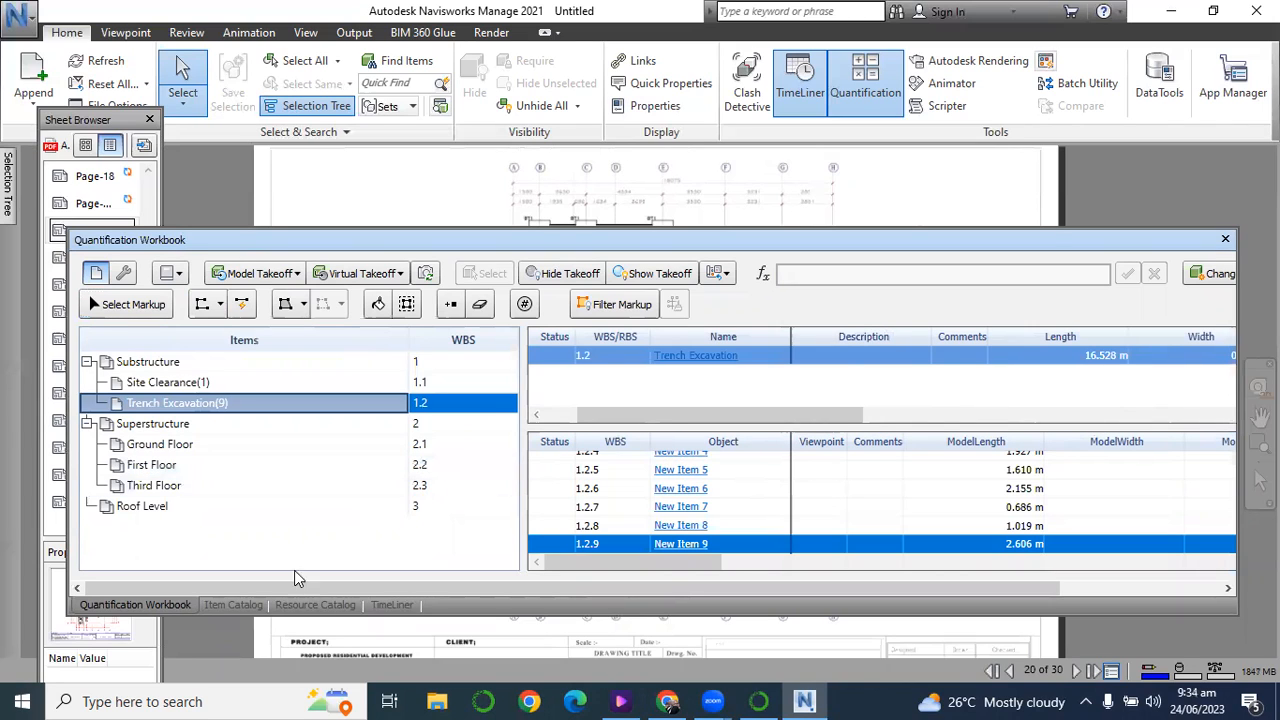
Set the Volume formula of the Trench Excavation item to =ModelLength*0.68*1.05 in the Item Catalog.
{"action": "left_click", "coordinate": [234, 604]}
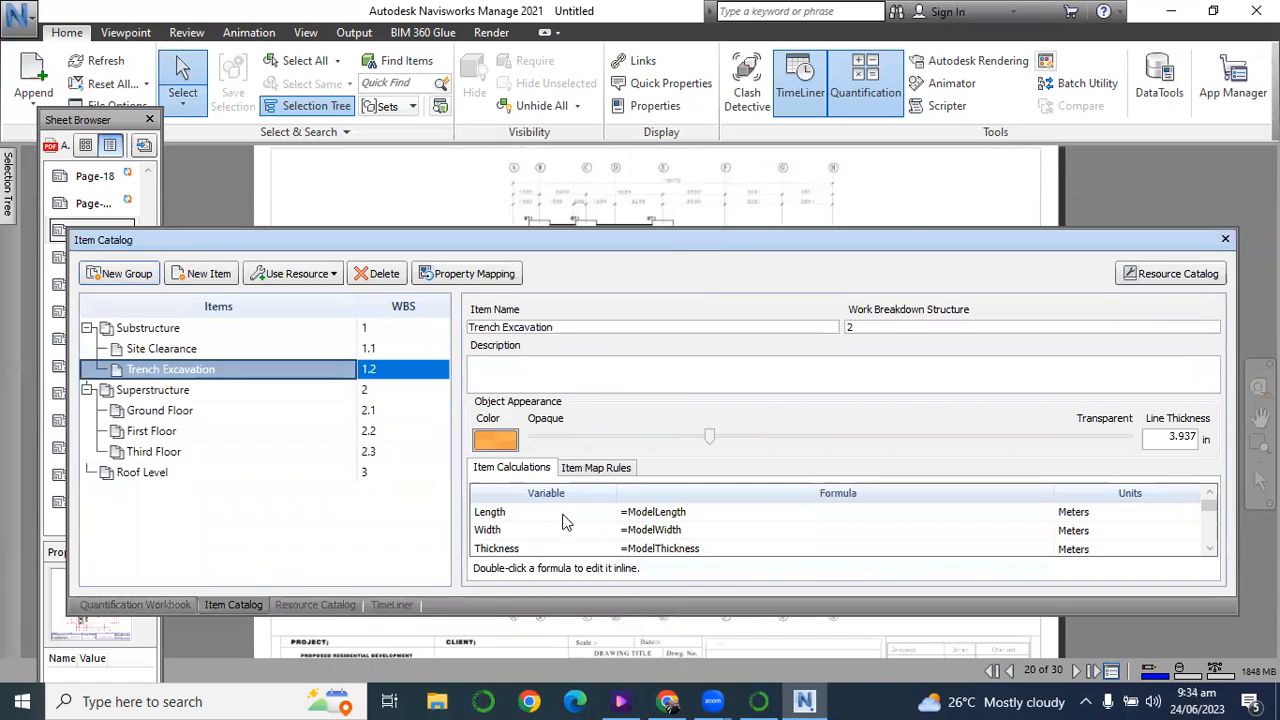
{"action": "left_click_drag", "start_coordinate": [685, 229], "coordinate": [674, 61]}
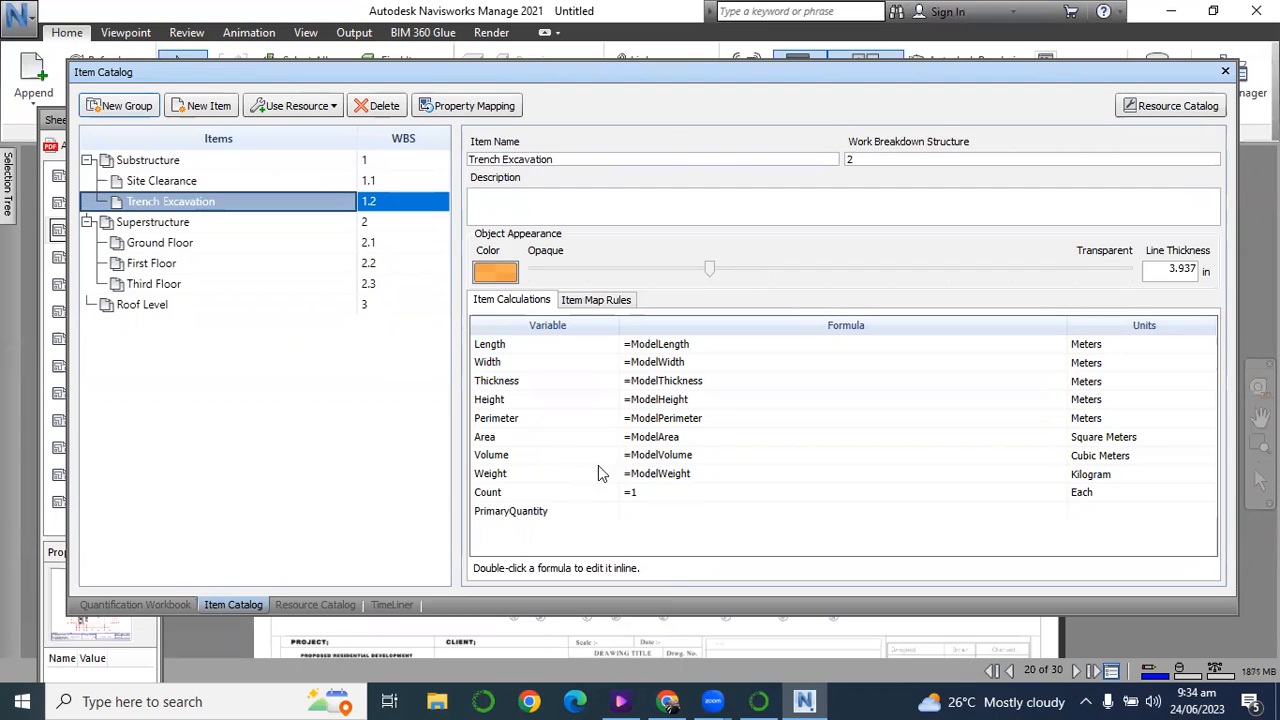
{"action": "left_click", "coordinate": [655, 456]}
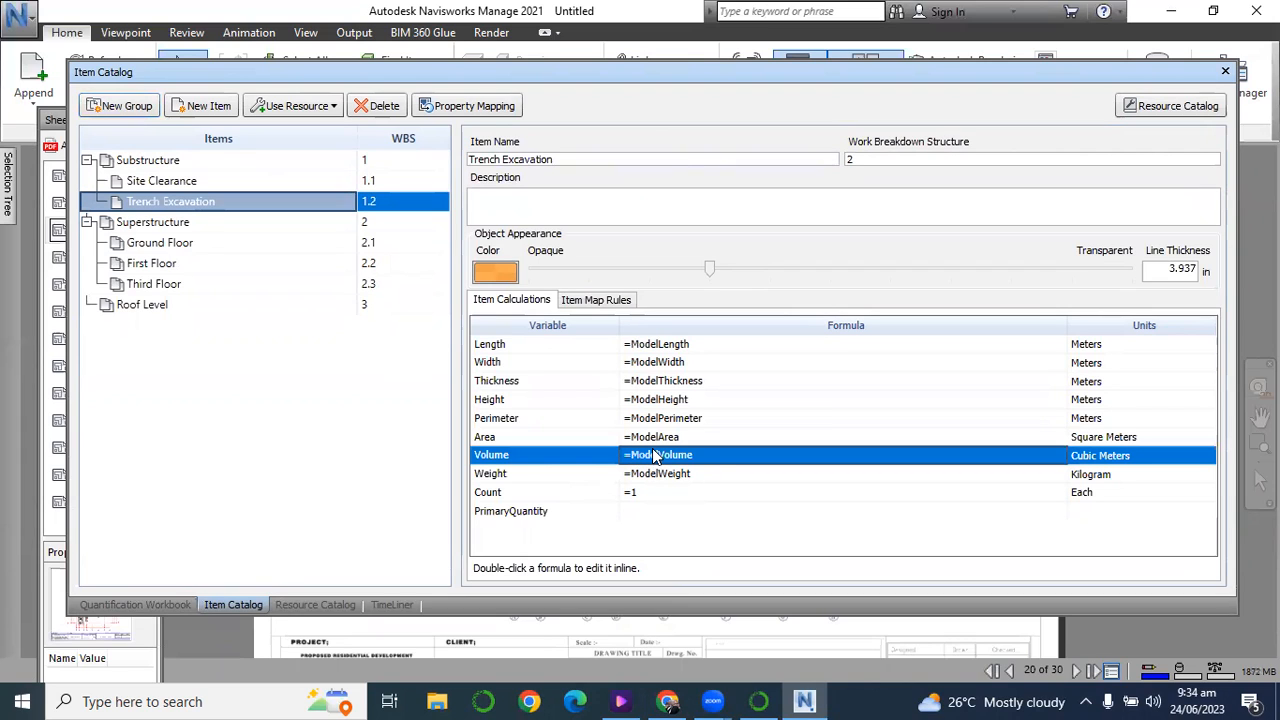
{"action": "double_click", "coordinate": [710, 458]}
{"action": "left_click", "coordinate": [708, 456]}
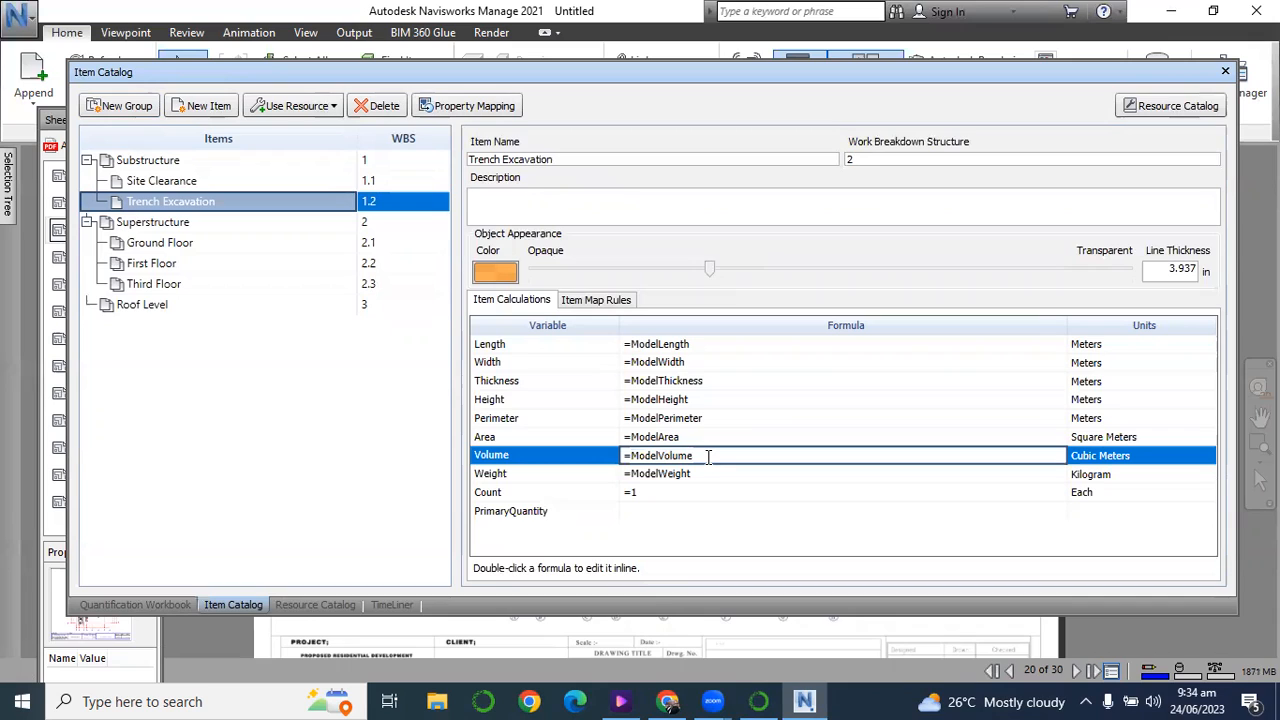
{"action": "key", "text": "BackSpace"}
{"action": "key", "text": "BackSpace"}
{"action": "key", "text": "BackSpace"}
{"action": "key", "text": "BackSpace"}
{"action": "key", "text": "BackSpace"}
{"action": "key", "text": "BackSpace"}
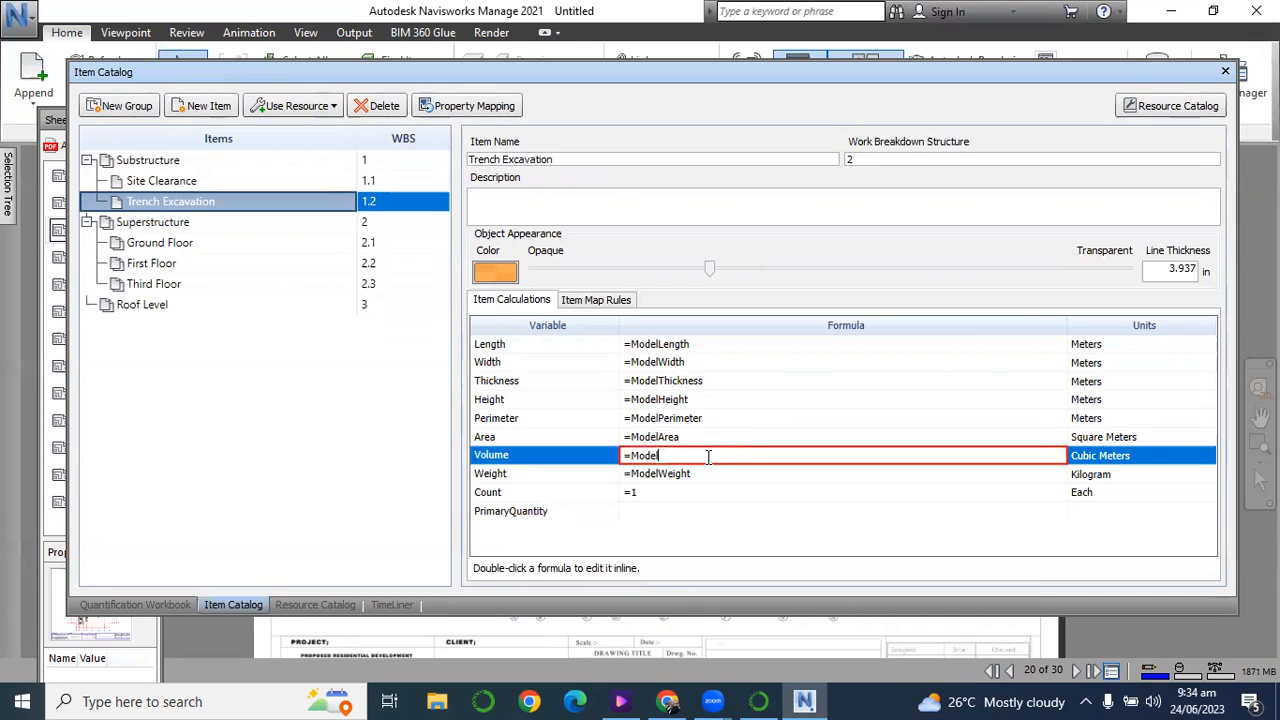
{"action": "type", "text": "Length*0.68*1.05"}
{"action": "key", "text": "Return"}
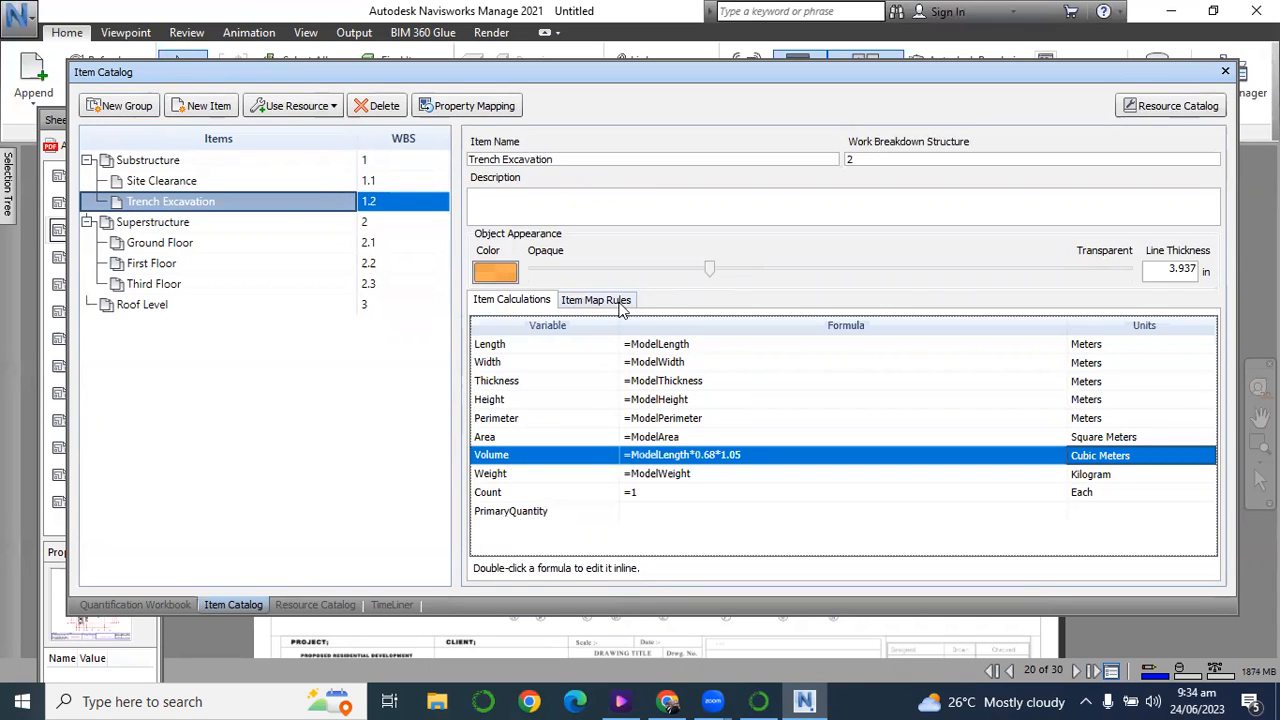
Check the calculated volume of Trench Excavation in the Quantification Workbook.
{"action": "left_click", "coordinate": [174, 607]}
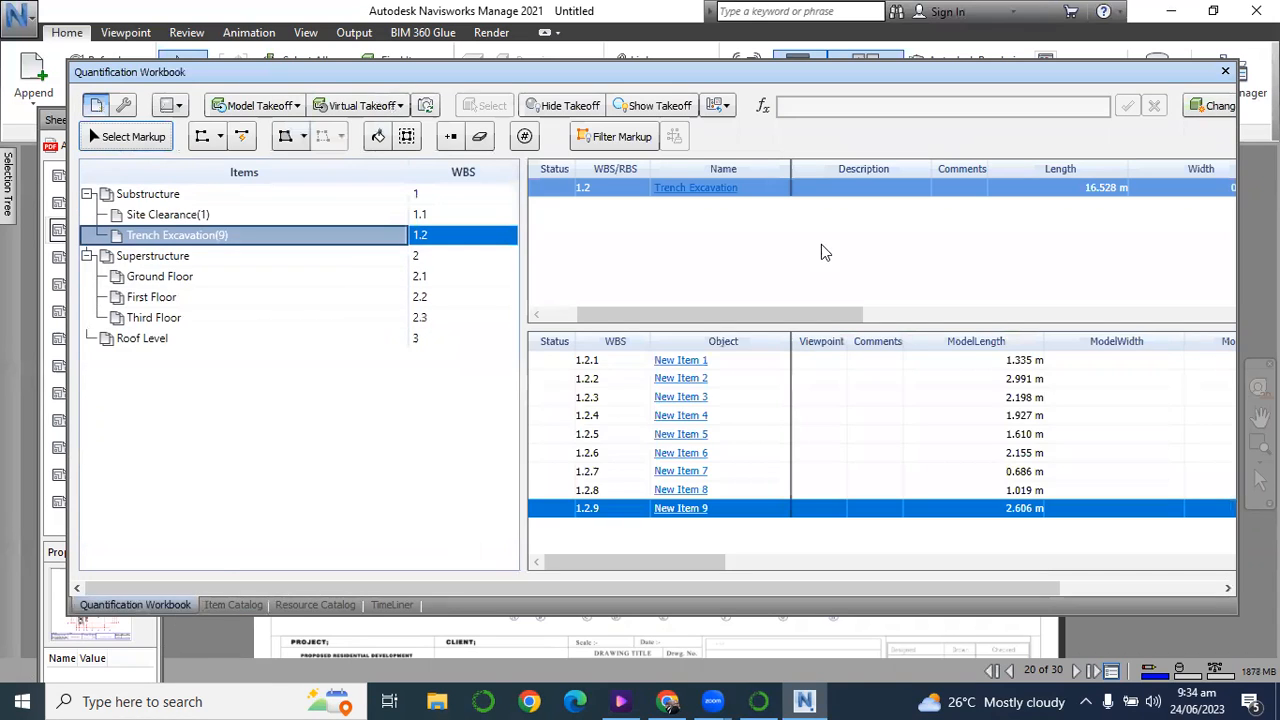
{"action": "left_click_drag", "start_coordinate": [755, 322], "coordinate": [1200, 341]}
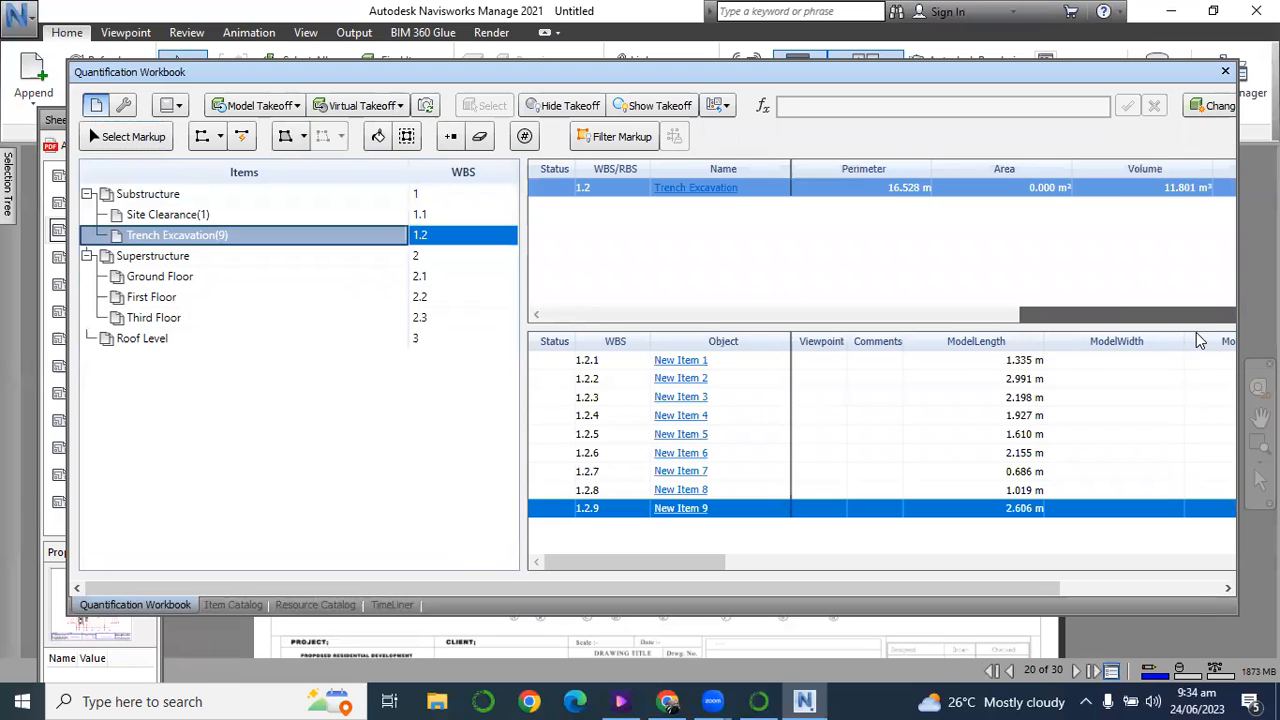
{"action": "left_click", "coordinate": [1160, 193]}
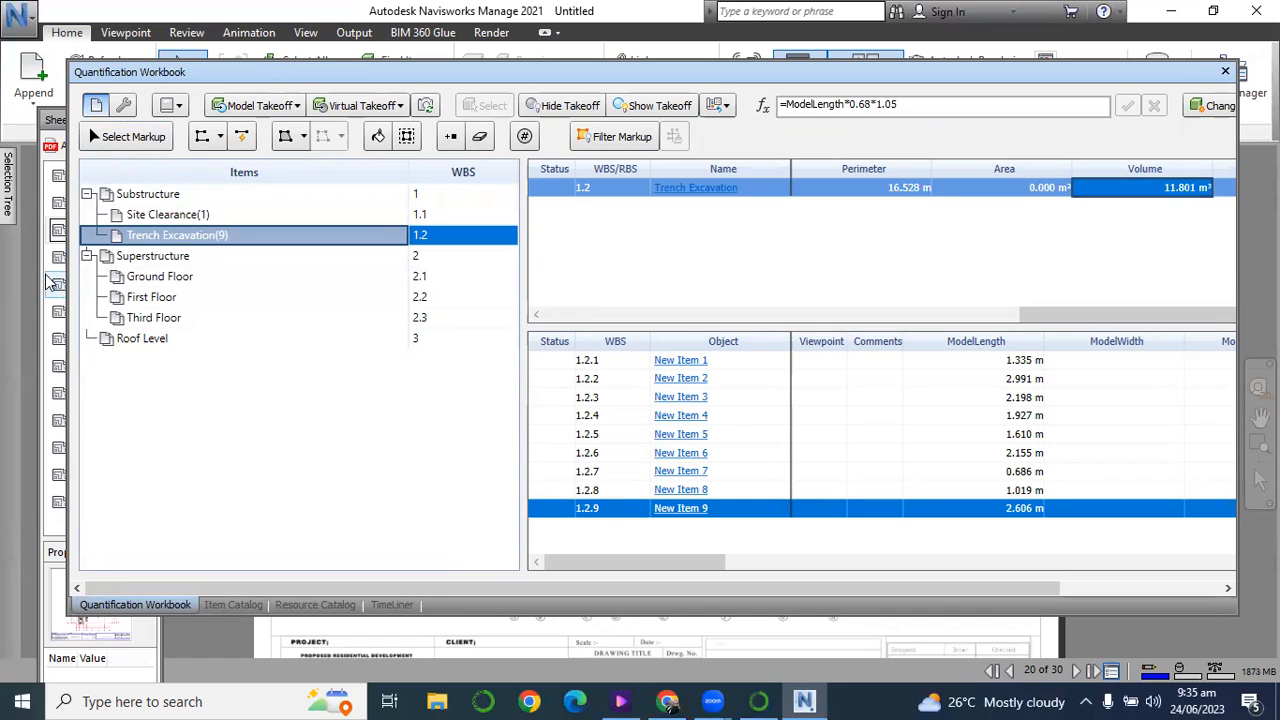
Take off the BT1 column base at grid lines B and 01 under Substructure as an area of about 1.32 m².
{"action": "left_click_drag", "start_coordinate": [367, 80], "coordinate": [480, 429]}
{"action": "scroll", "coordinate": [534, 218], "scroll_direction": "up", "scroll_amount": 5}
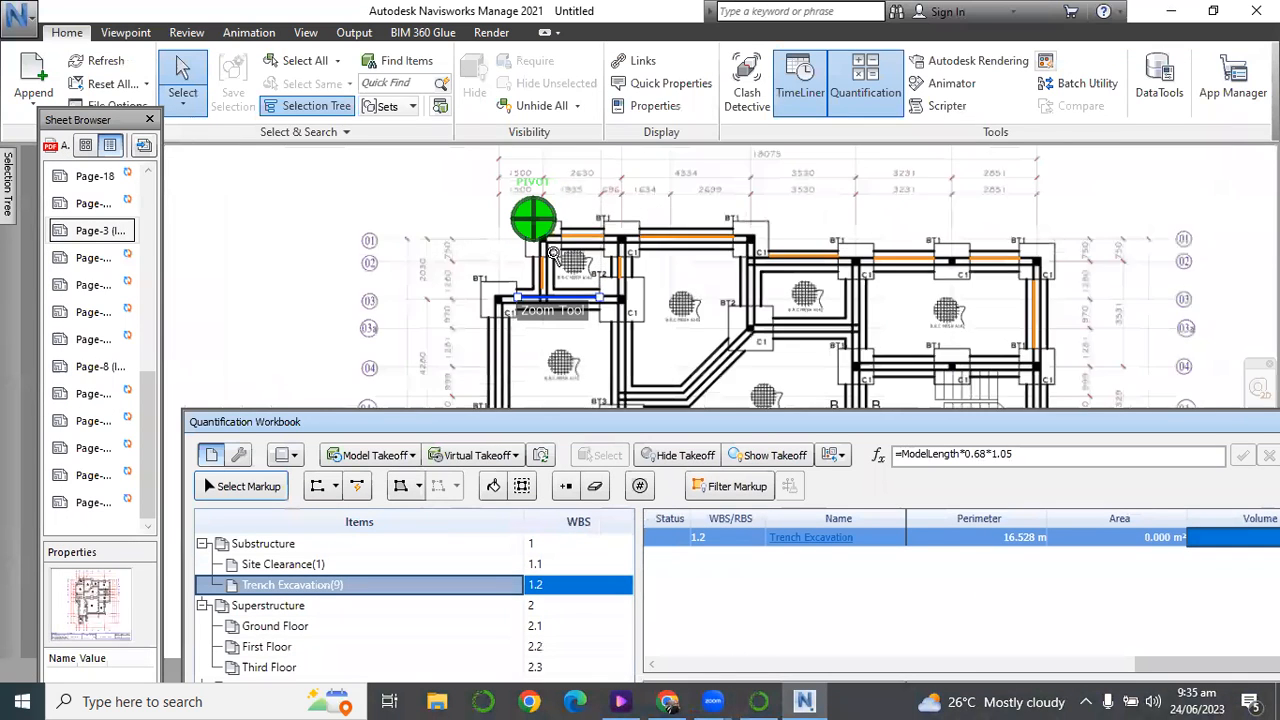
{"action": "left_click_drag", "start_coordinate": [504, 420], "coordinate": [502, 358]}
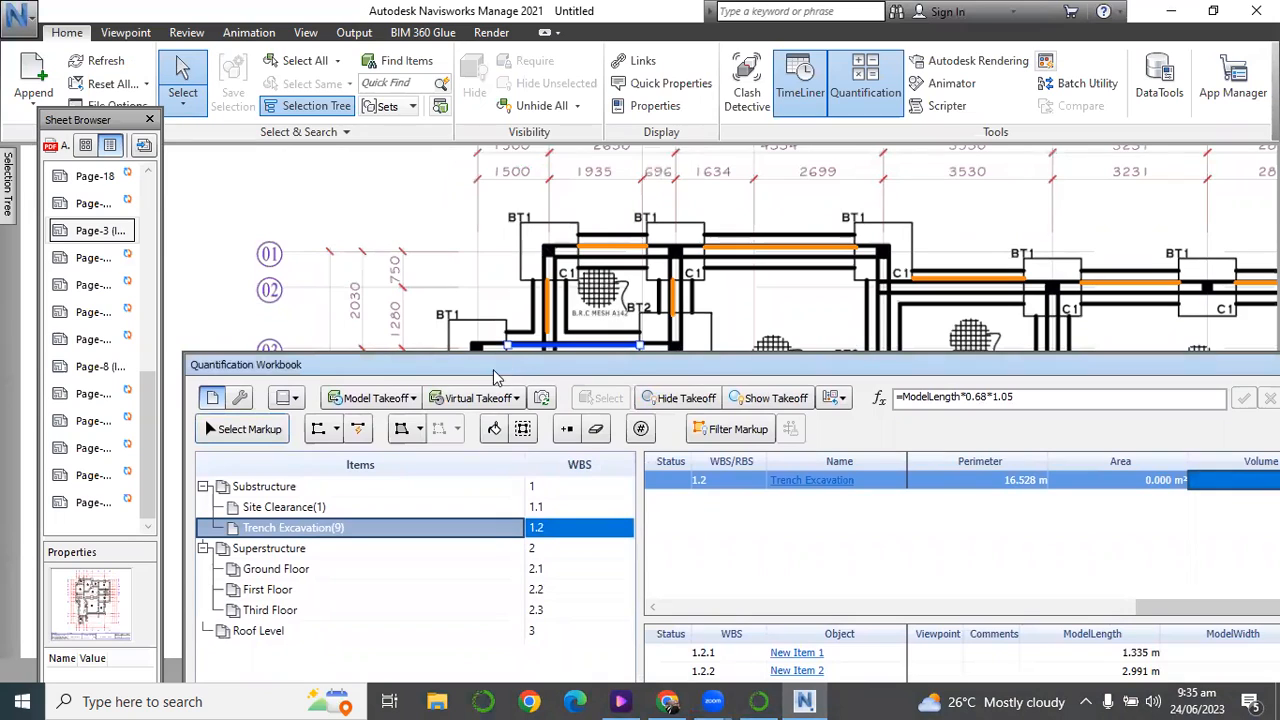
{"action": "left_click", "coordinate": [258, 488]}
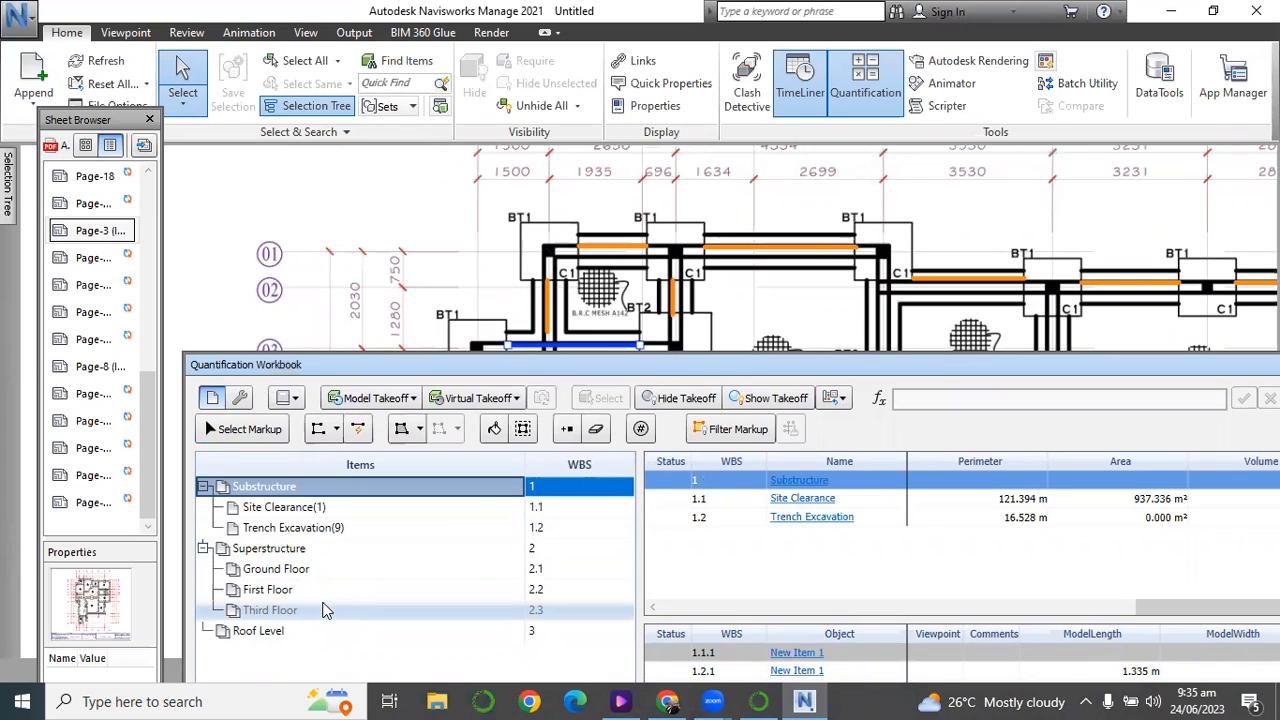
{"action": "left_click", "coordinate": [400, 431]}
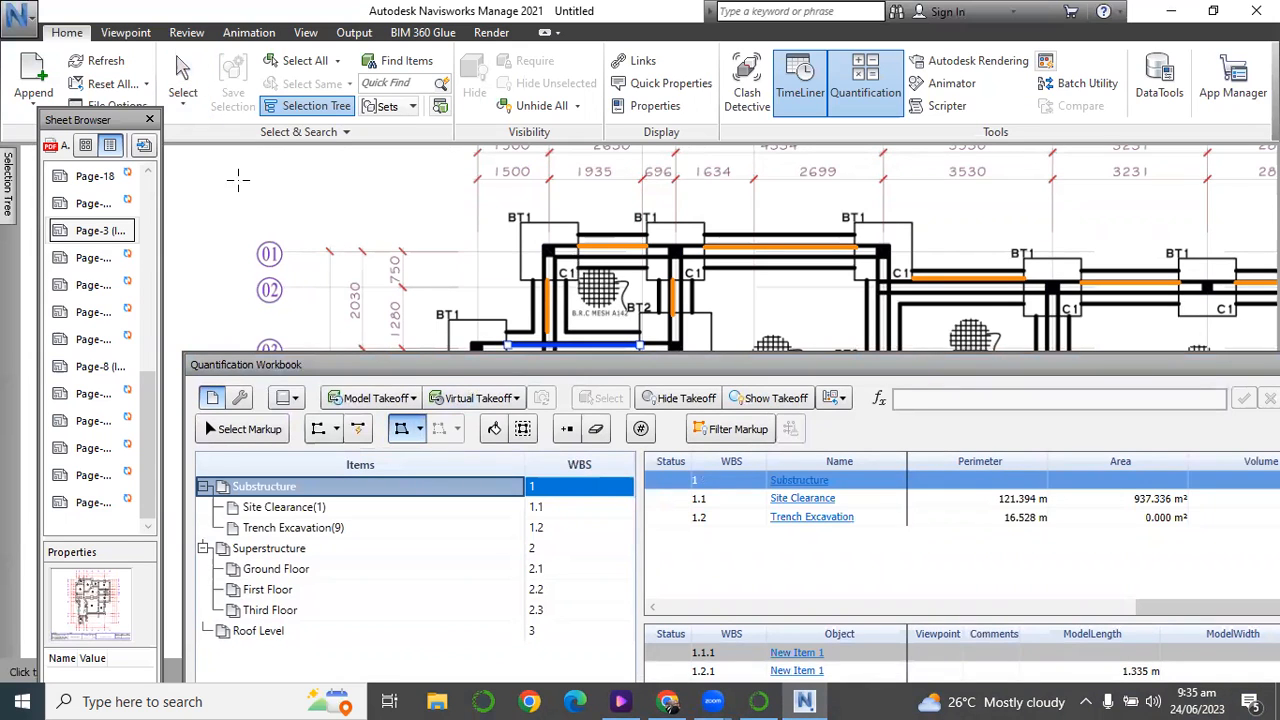
{"action": "scroll", "coordinate": [555, 237], "scroll_direction": "down", "scroll_amount": 3}
{"action": "scroll", "coordinate": [545, 240], "scroll_direction": "up", "scroll_amount": 4}
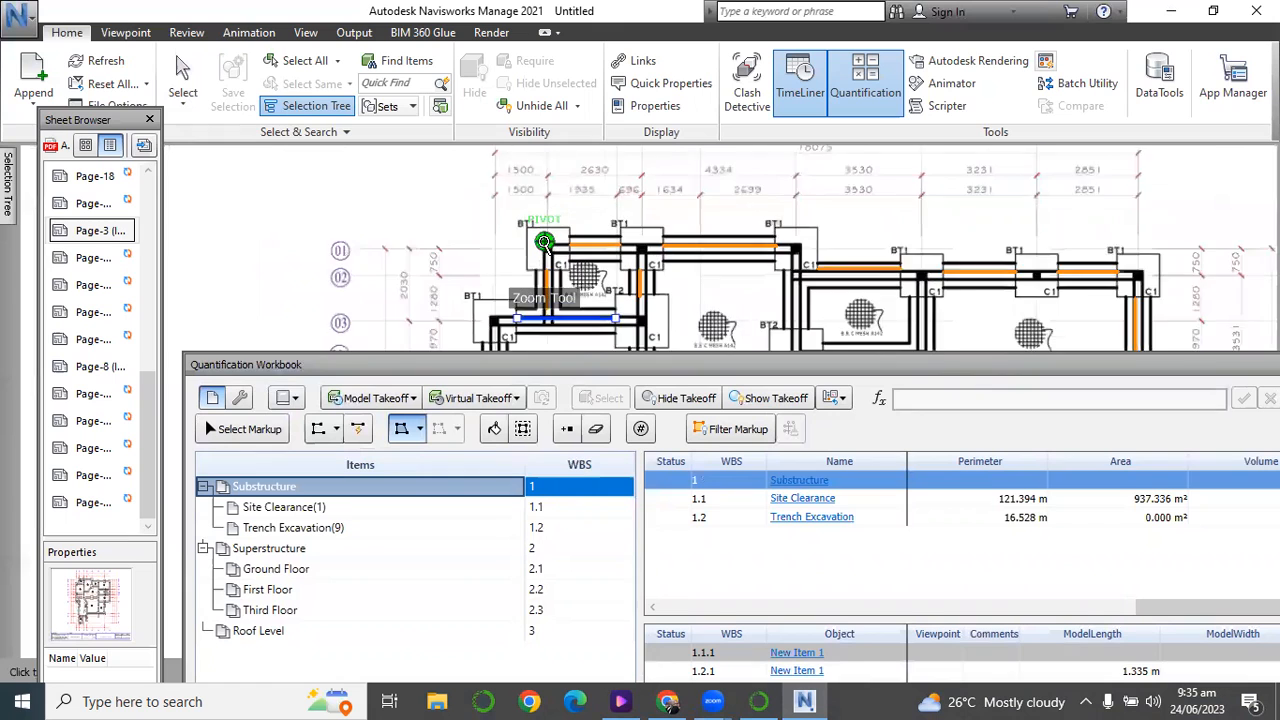
{"action": "scroll", "coordinate": [543, 241], "scroll_direction": "up", "scroll_amount": 3}
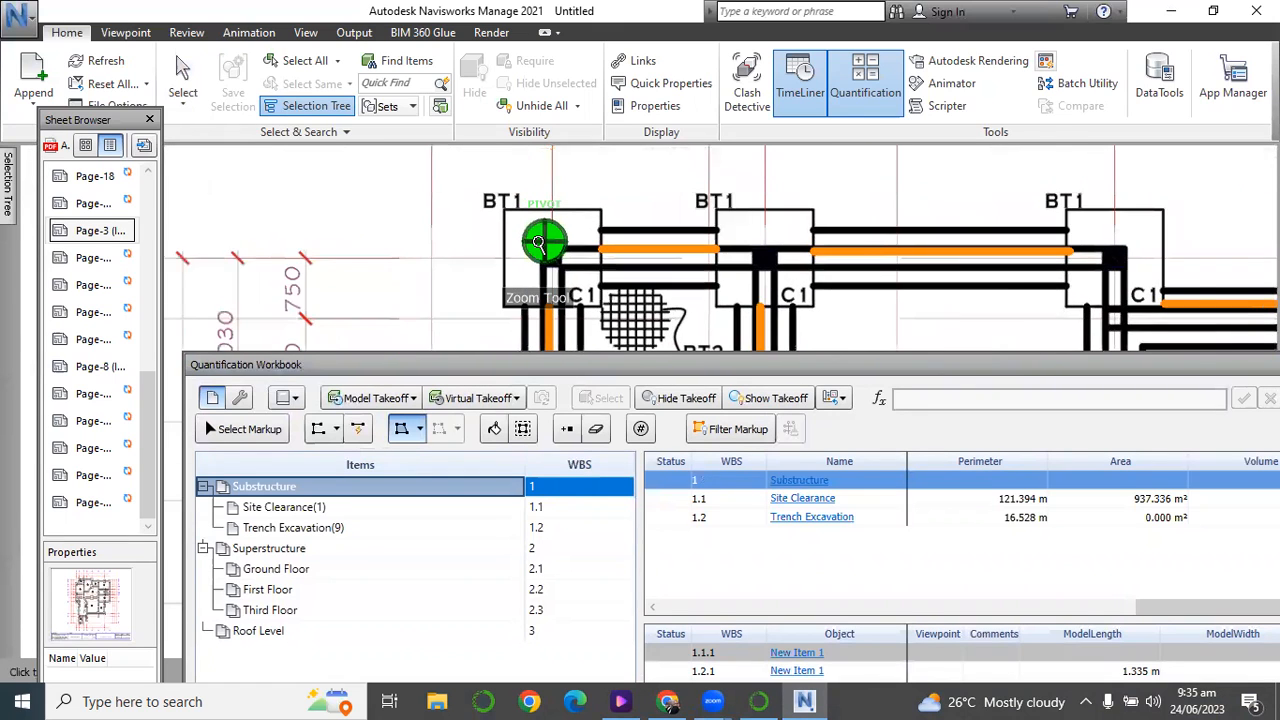
{"action": "left_click", "coordinate": [483, 193]}
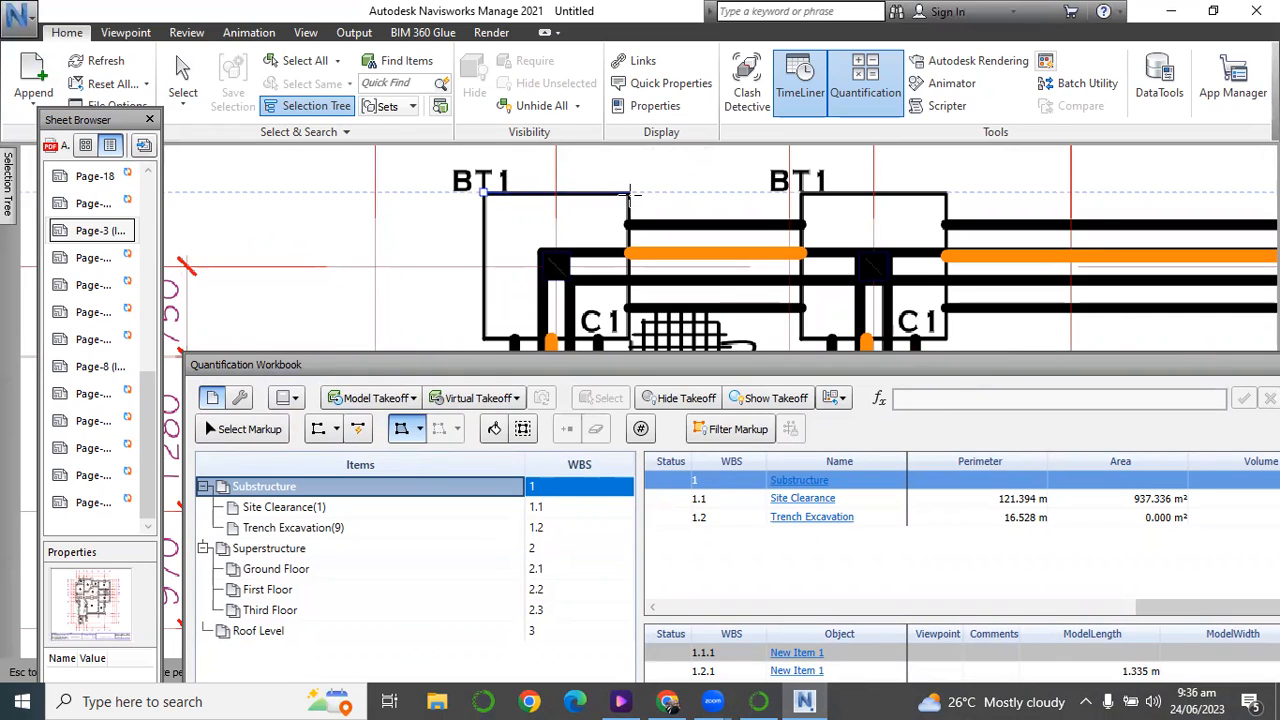
{"action": "left_click", "coordinate": [628, 192]}
{"action": "left_click", "coordinate": [628, 340]}
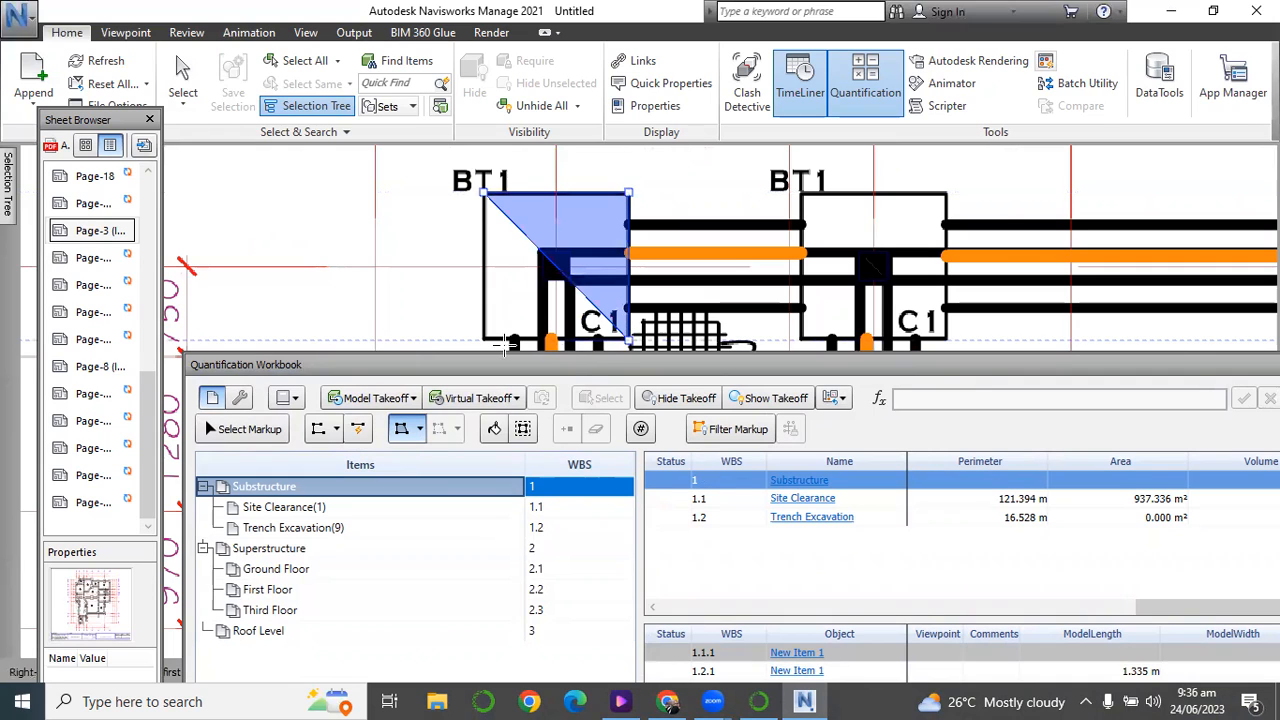
{"action": "left_click", "coordinate": [483, 339]}
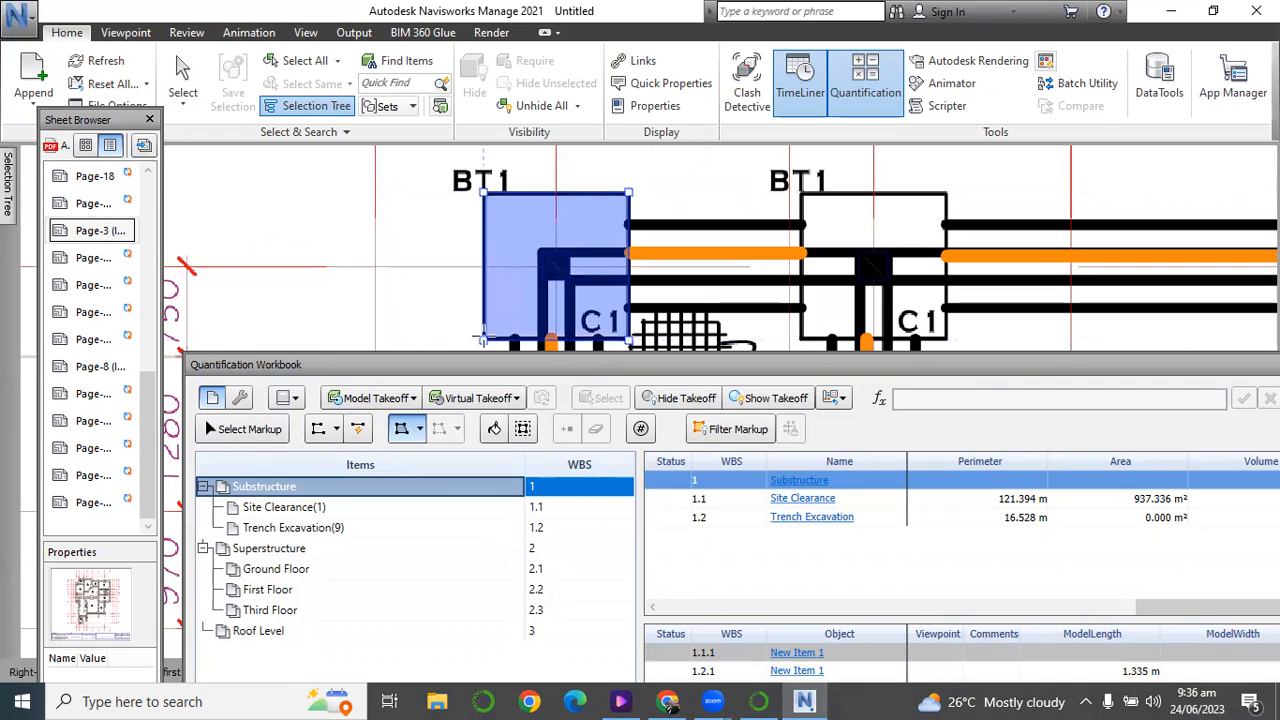
{"action": "left_click", "coordinate": [483, 339]}
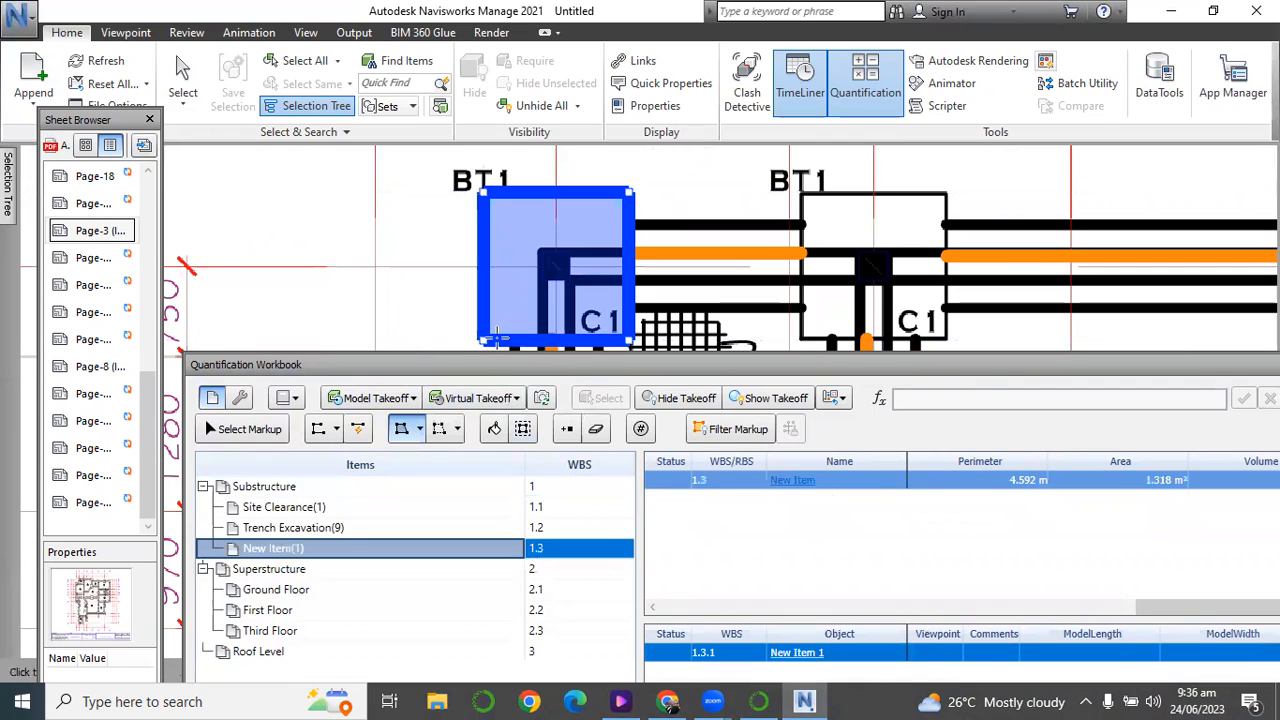
{"action": "left_click", "coordinate": [183, 72]}
Rename the new item under Substructure as Excavation for Column Base 1 in the Item Catalog.
{"action": "scroll", "coordinate": [458, 275], "scroll_direction": "down", "scroll_amount": 1}
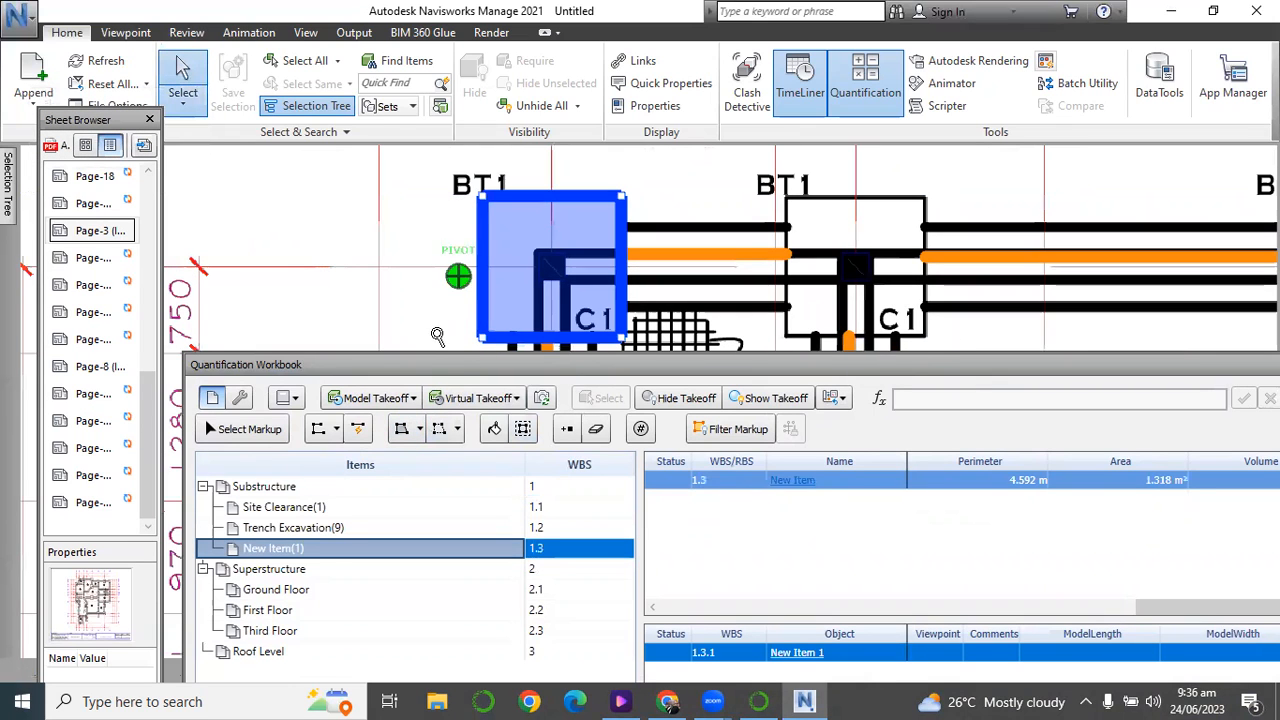
{"action": "left_click_drag", "start_coordinate": [430, 370], "coordinate": [422, 368]}
{"action": "scroll", "coordinate": [440, 250], "scroll_direction": "down", "scroll_amount": 5}
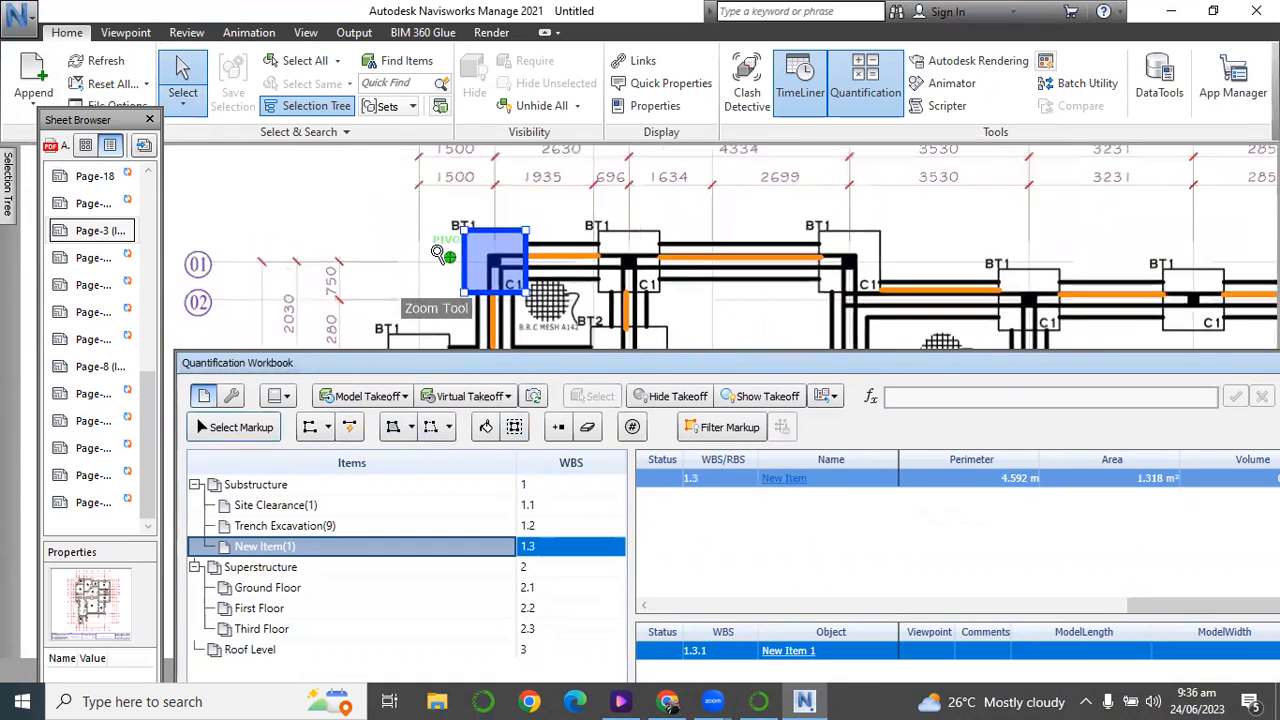
{"action": "scroll", "coordinate": [440, 258], "scroll_direction": "up", "scroll_amount": 4}
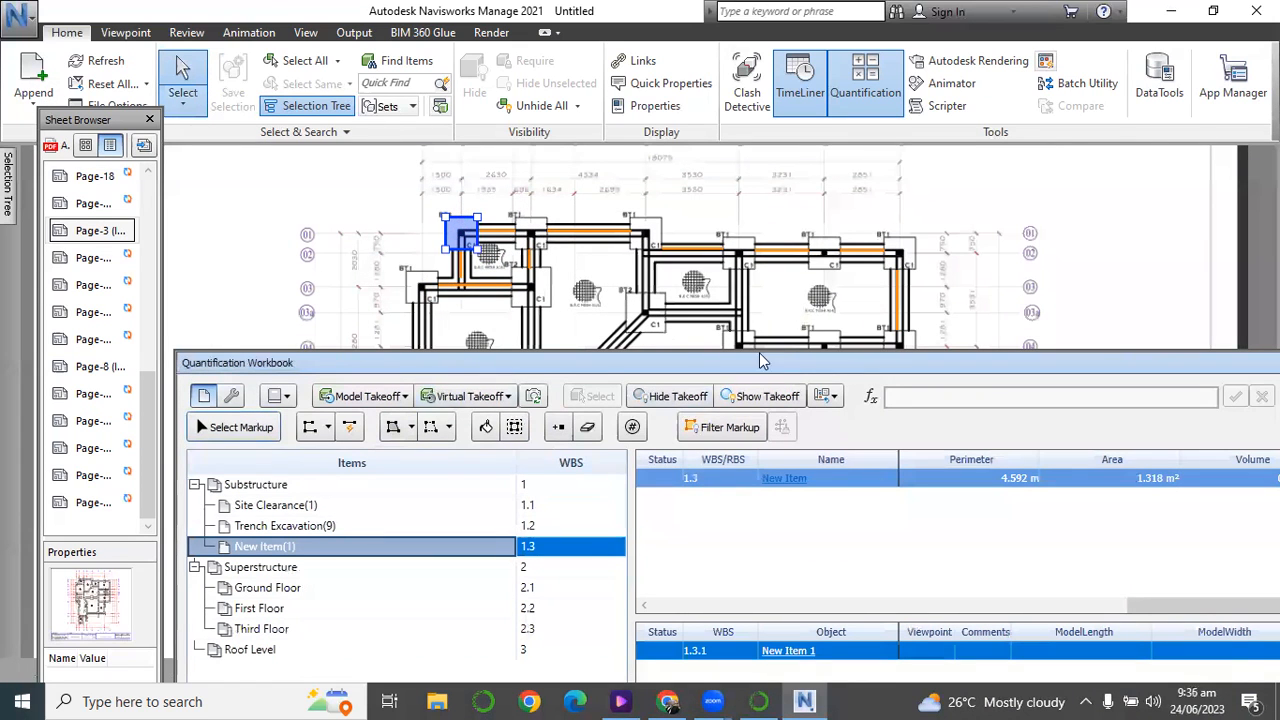
{"action": "left_click", "coordinate": [810, 477]}
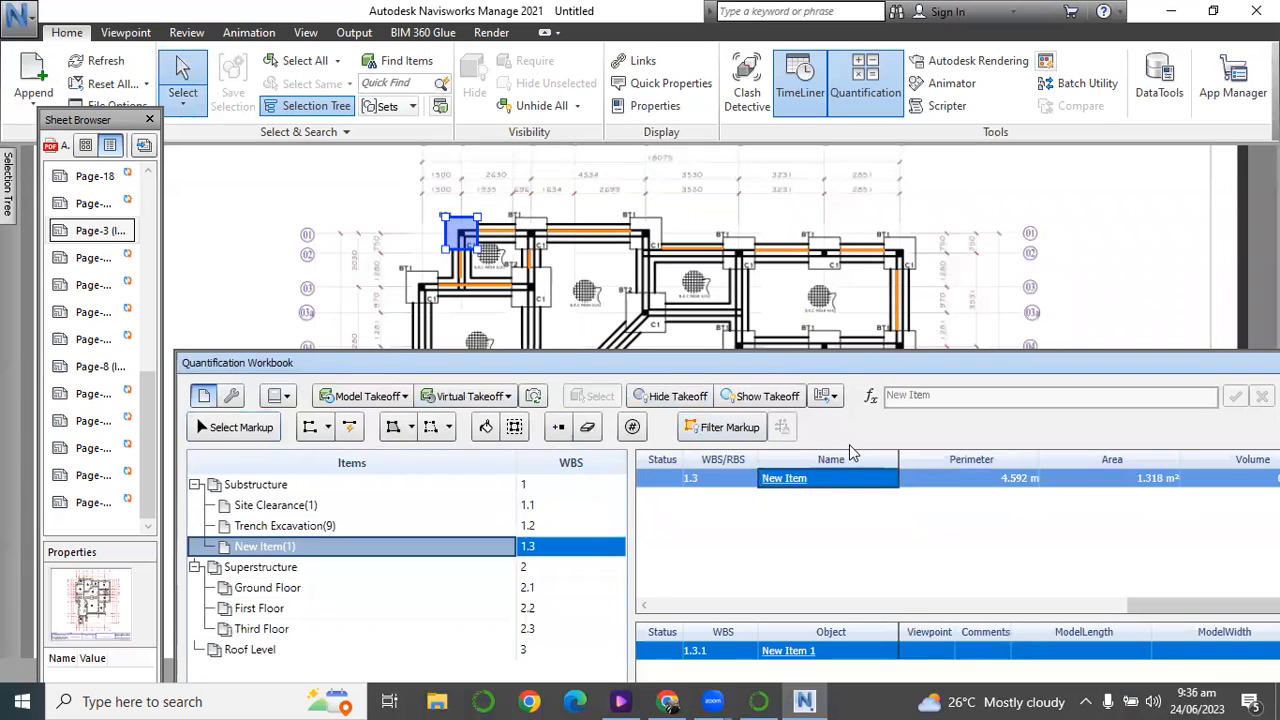
{"action": "left_click_drag", "start_coordinate": [450, 367], "coordinate": [401, 120]}
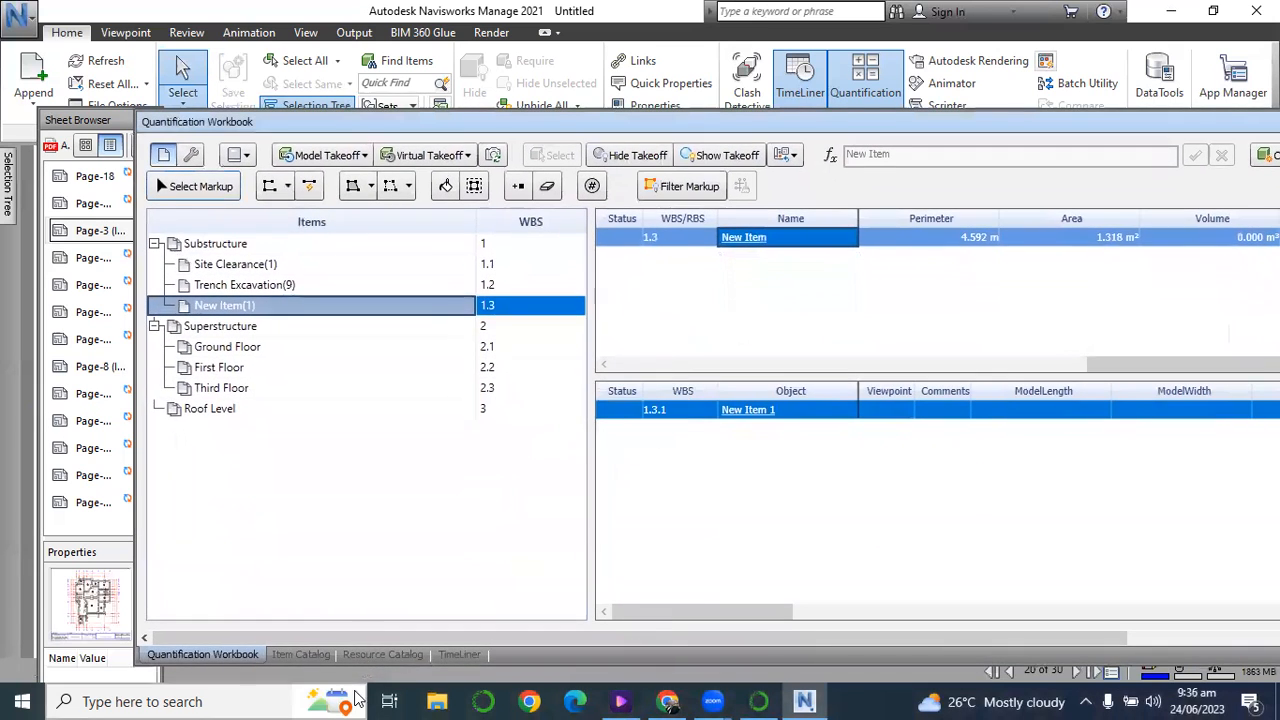
{"action": "left_click", "coordinate": [300, 654]}
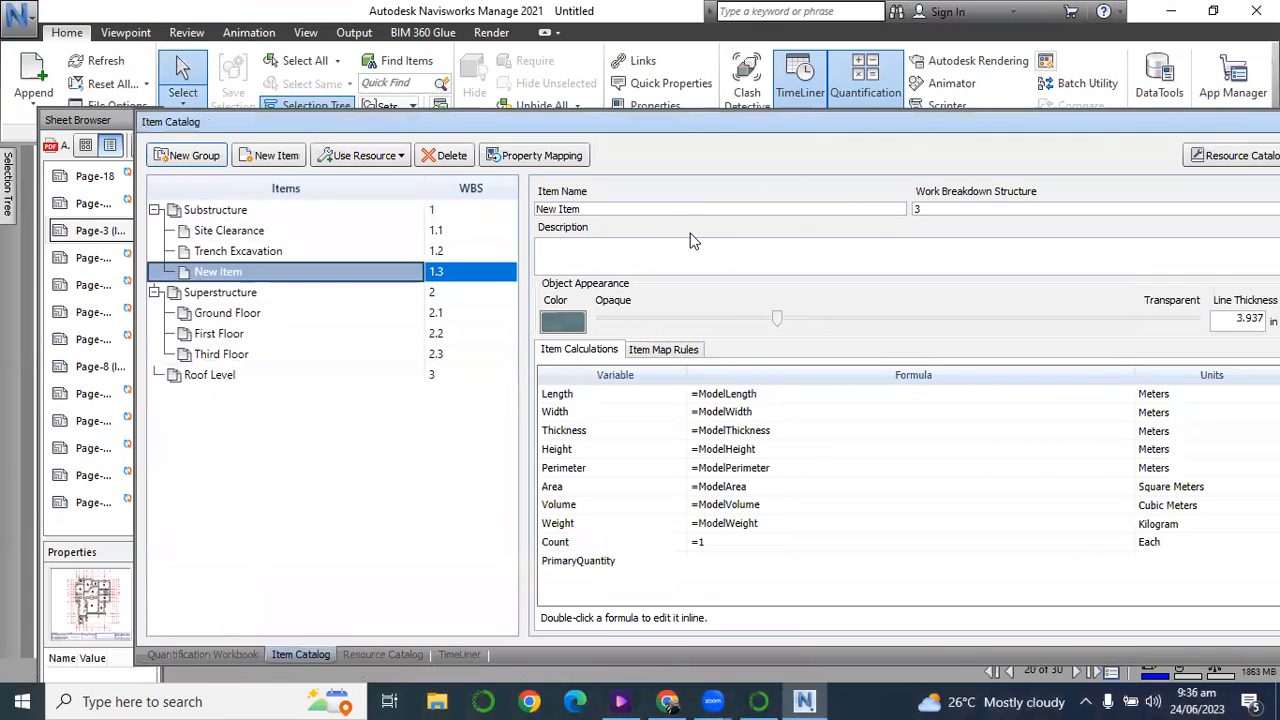
{"action": "left_click", "coordinate": [669, 206]}
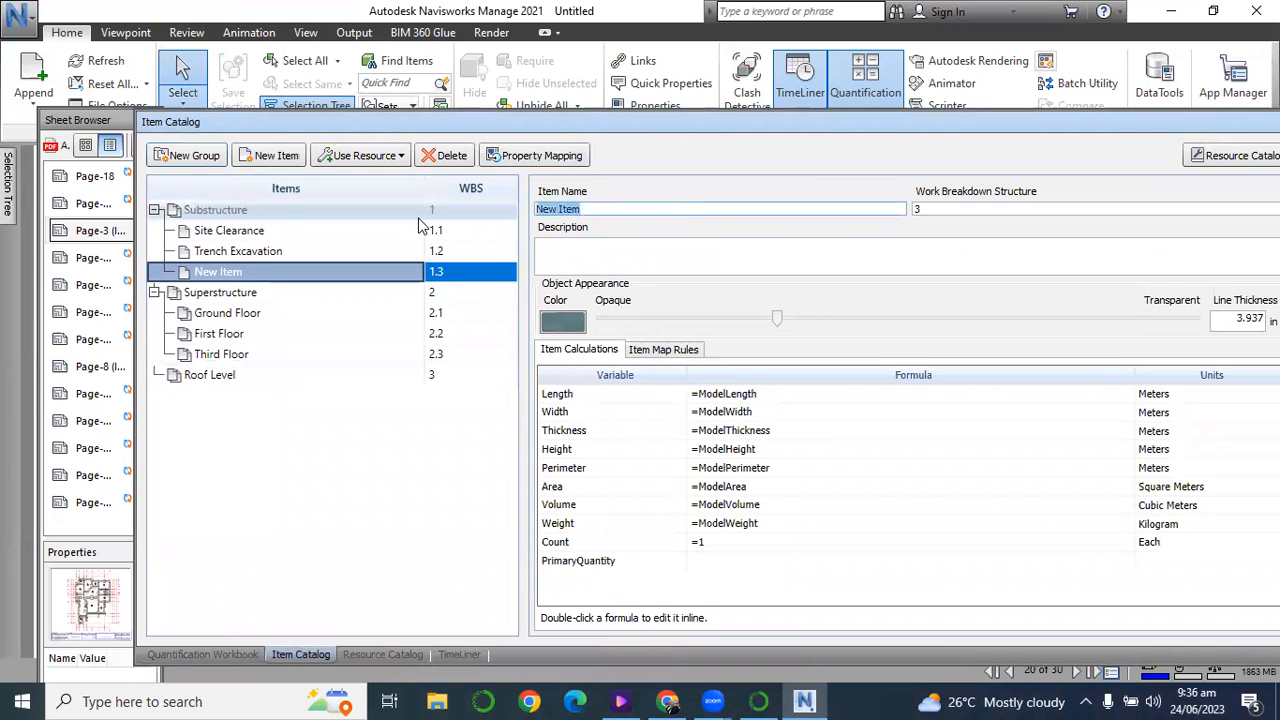
{"action": "type", "text": "Excavation for "}
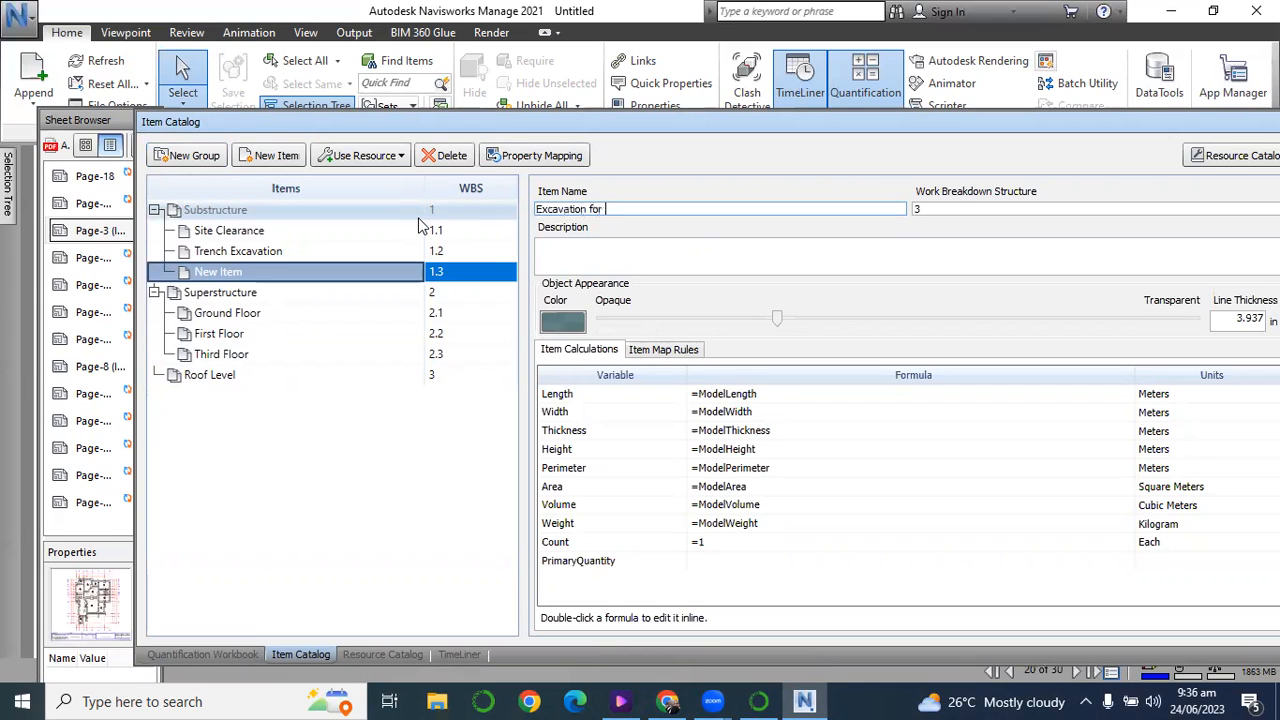
{"action": "type", "text": "Column Base"}
Bring up the Quantification Workbook in place of the Item Catalog and position it below the foundation layout drawing.
{"action": "mouse_move", "coordinate": [532, 122]}
{"action": "left_mouse_down"}
{"action": "mouse_move", "coordinate": [532, 426]}
{"action": "mouse_move", "coordinate": [484, 188]}
{"action": "mouse_move", "coordinate": [496, 700]}
{"action": "left_mouse_up"}
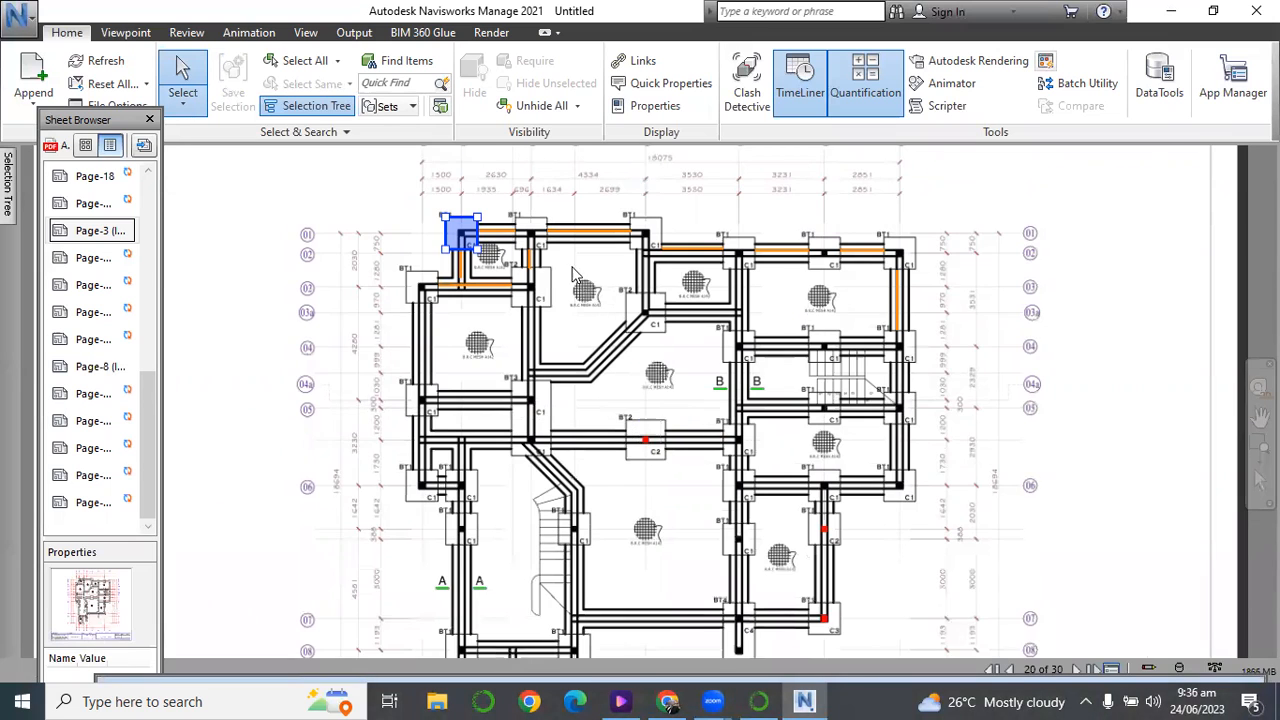
{"action": "scroll", "coordinate": [571, 266], "scroll_direction": "down", "scroll_amount": 2}
{"action": "scroll", "coordinate": [646, 614], "scroll_direction": "up", "scroll_amount": 2}
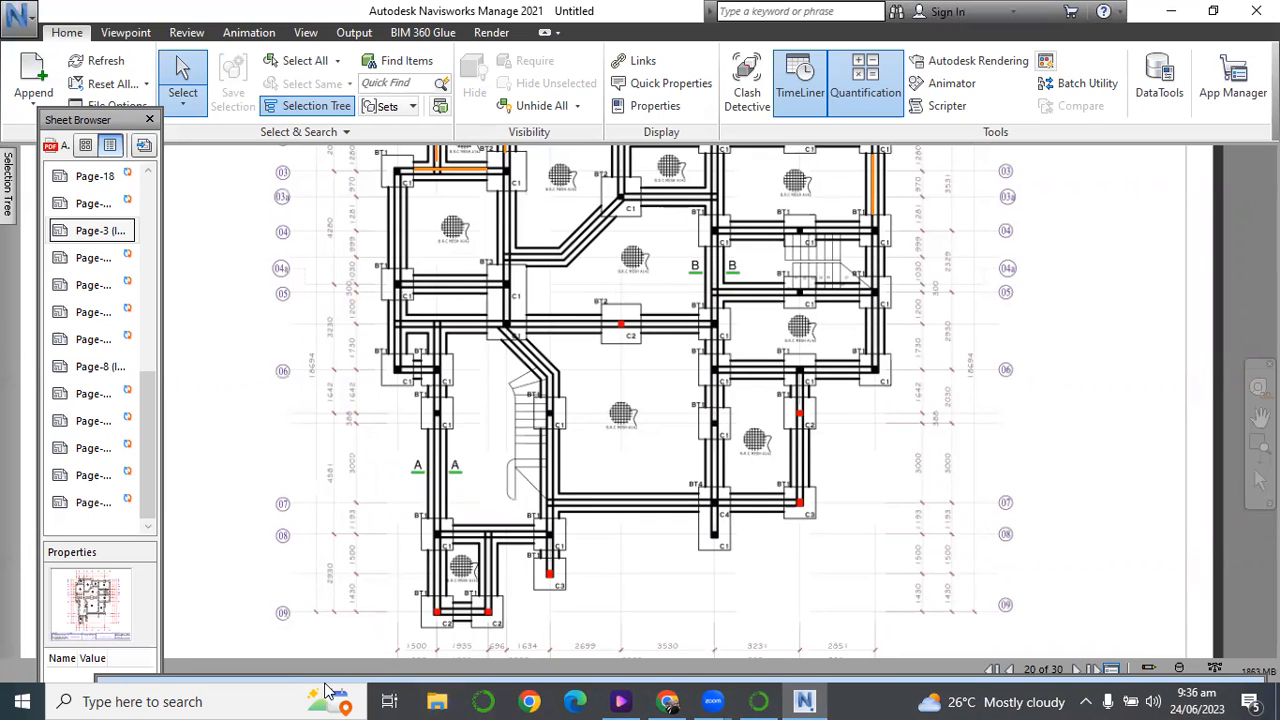
{"action": "left_click_drag", "start_coordinate": [325, 681], "coordinate": [274, 137]}
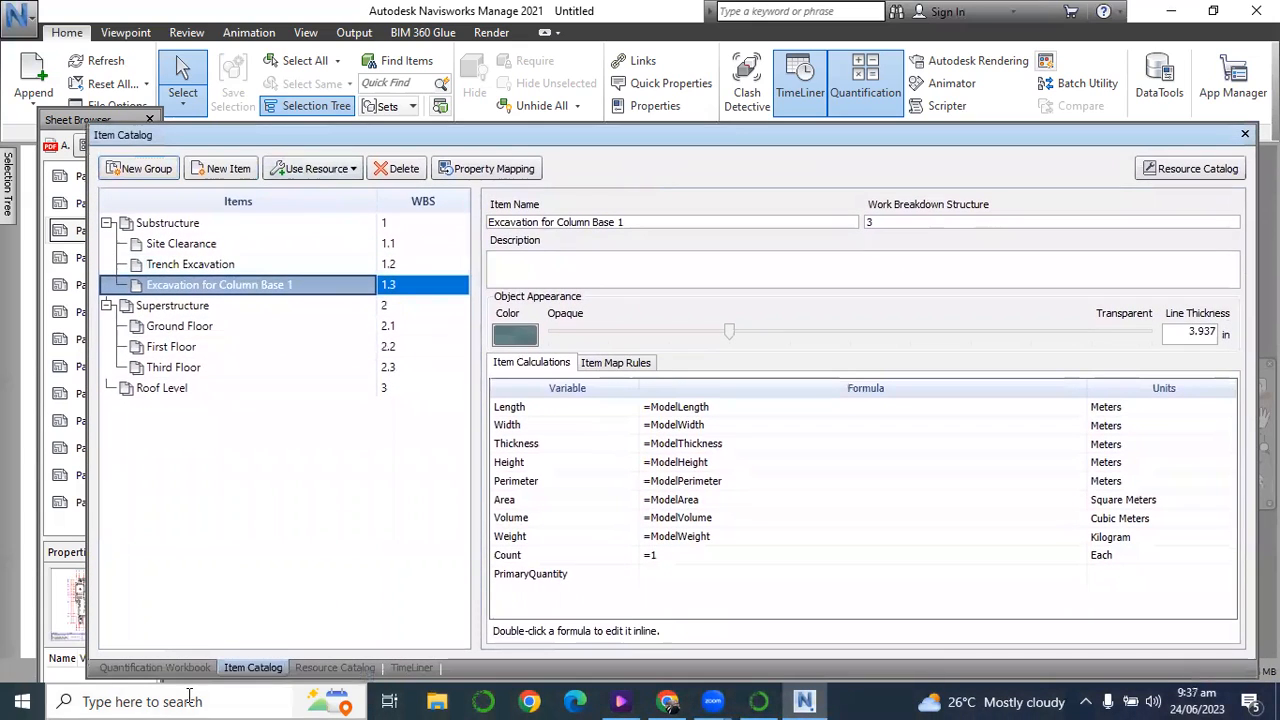
{"action": "left_click", "coordinate": [178, 668]}
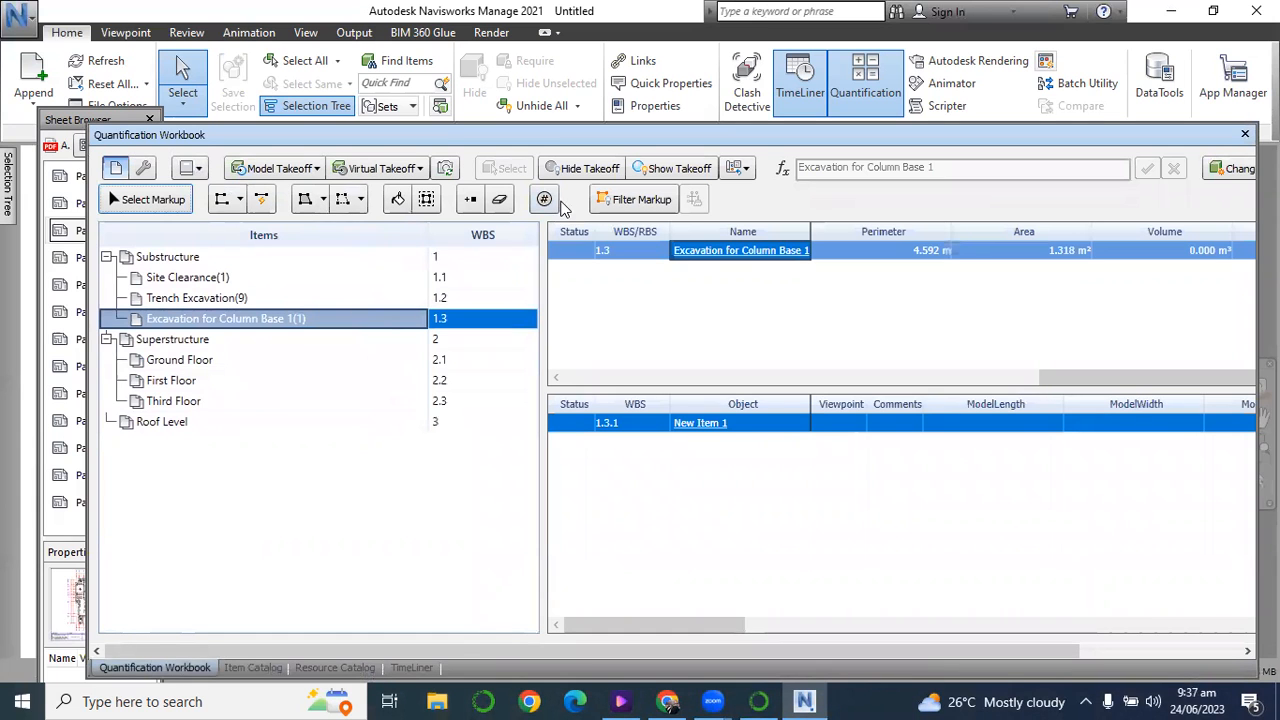
{"action": "left_click_drag", "start_coordinate": [565, 126], "coordinate": [589, 490]}
{"action": "scroll", "coordinate": [596, 334], "scroll_direction": "down", "scroll_amount": 2}
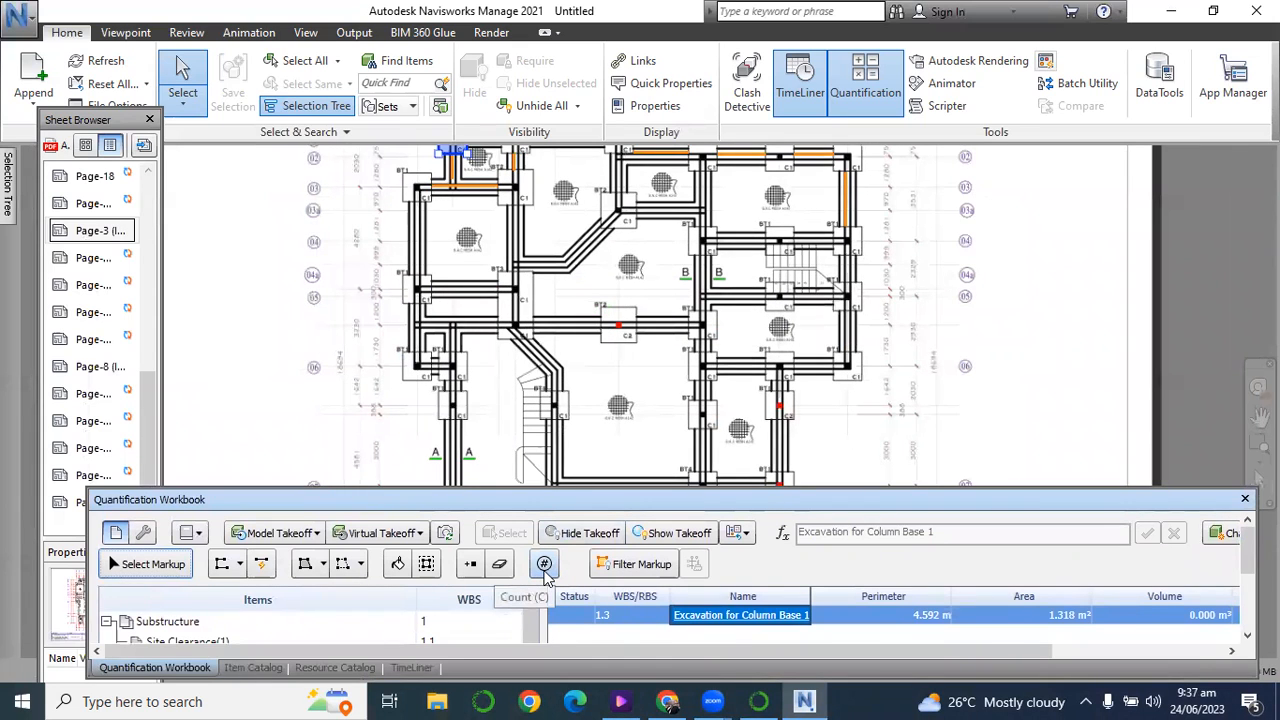
Count the column bases at B/01, C/01, E/01, F/02, G/02 and E/03a under Excavation for Column Base 1.
{"action": "left_click", "coordinate": [544, 565]}
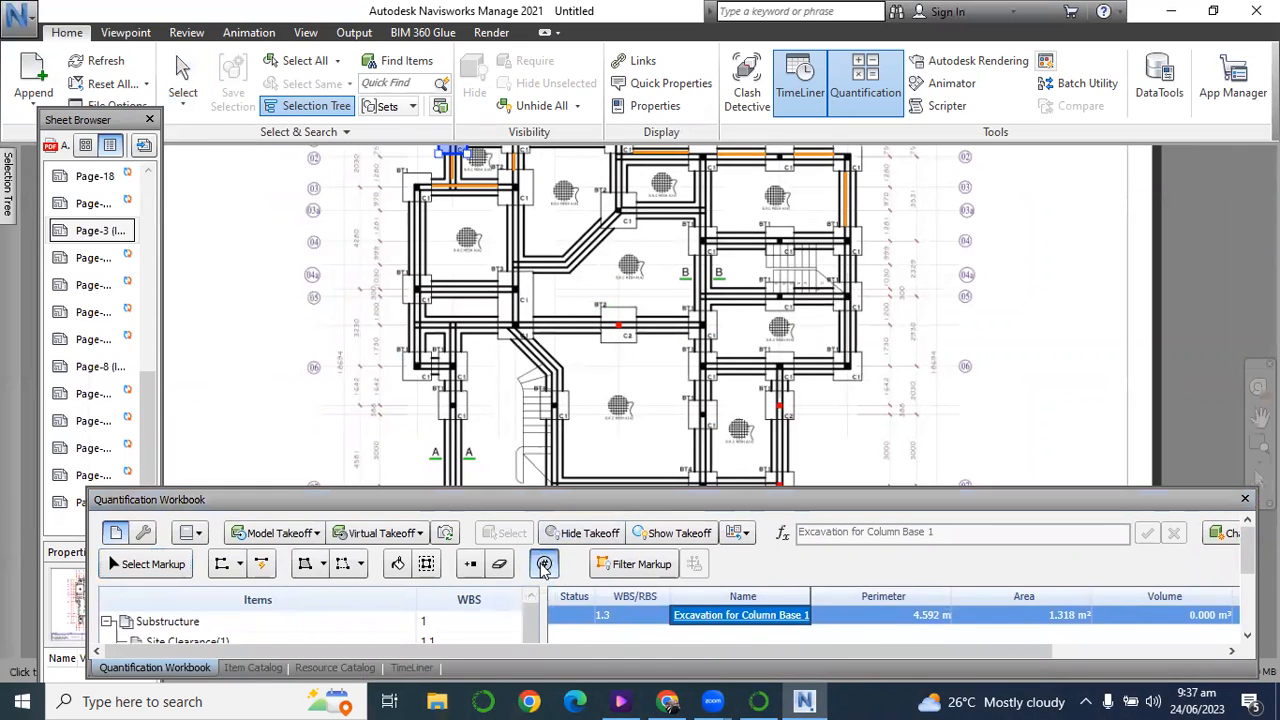
{"action": "scroll", "coordinate": [500, 410], "scroll_direction": "down", "scroll_amount": 3}
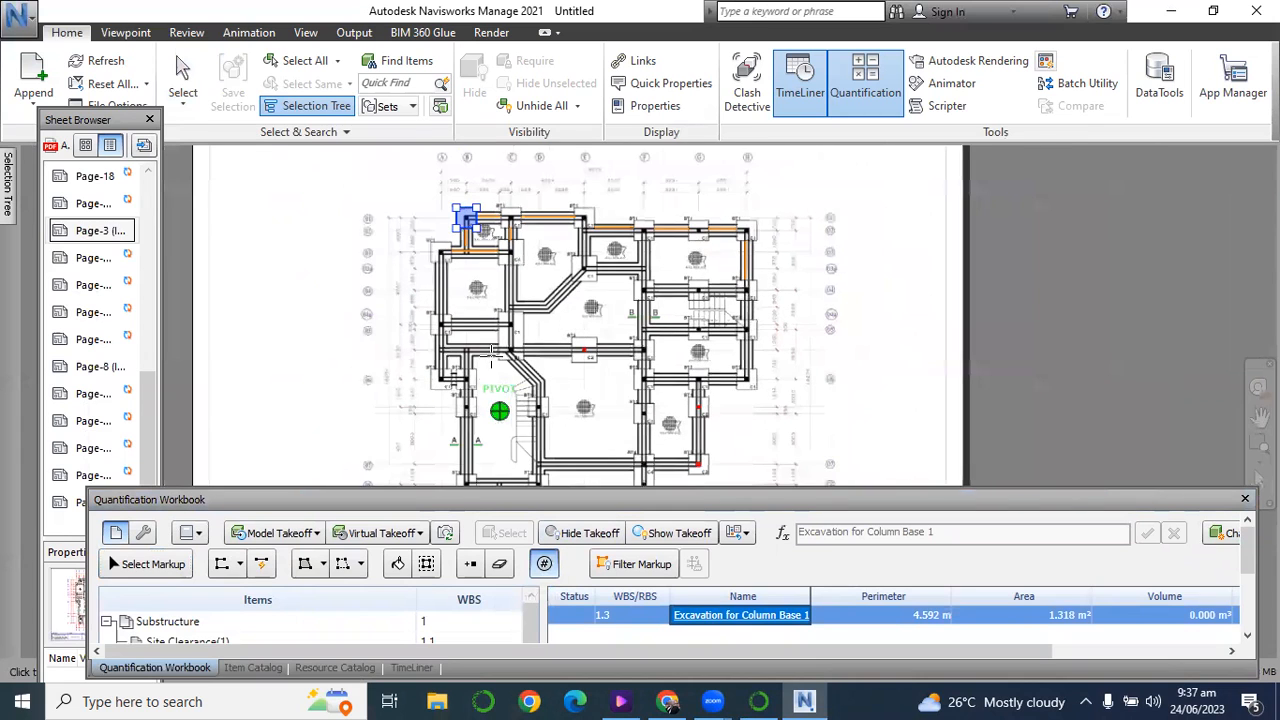
{"action": "scroll", "coordinate": [478, 218], "scroll_direction": "up", "scroll_amount": 4}
{"action": "scroll", "coordinate": [476, 217], "scroll_direction": "up", "scroll_amount": 5}
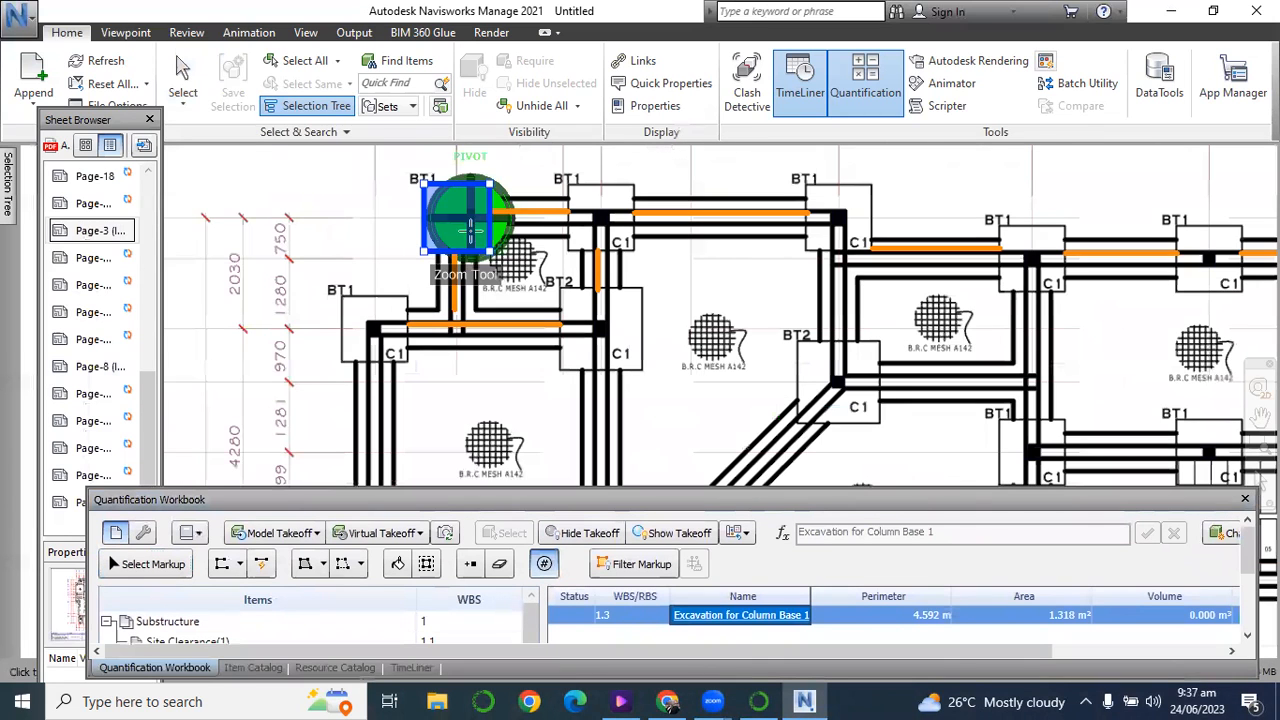
{"action": "left_click", "coordinate": [471, 237]}
{"action": "left_click", "coordinate": [609, 207]}
{"action": "left_click", "coordinate": [1022, 265]}
{"action": "left_click", "coordinate": [1210, 259]}
{"action": "left_click", "coordinate": [823, 382]}
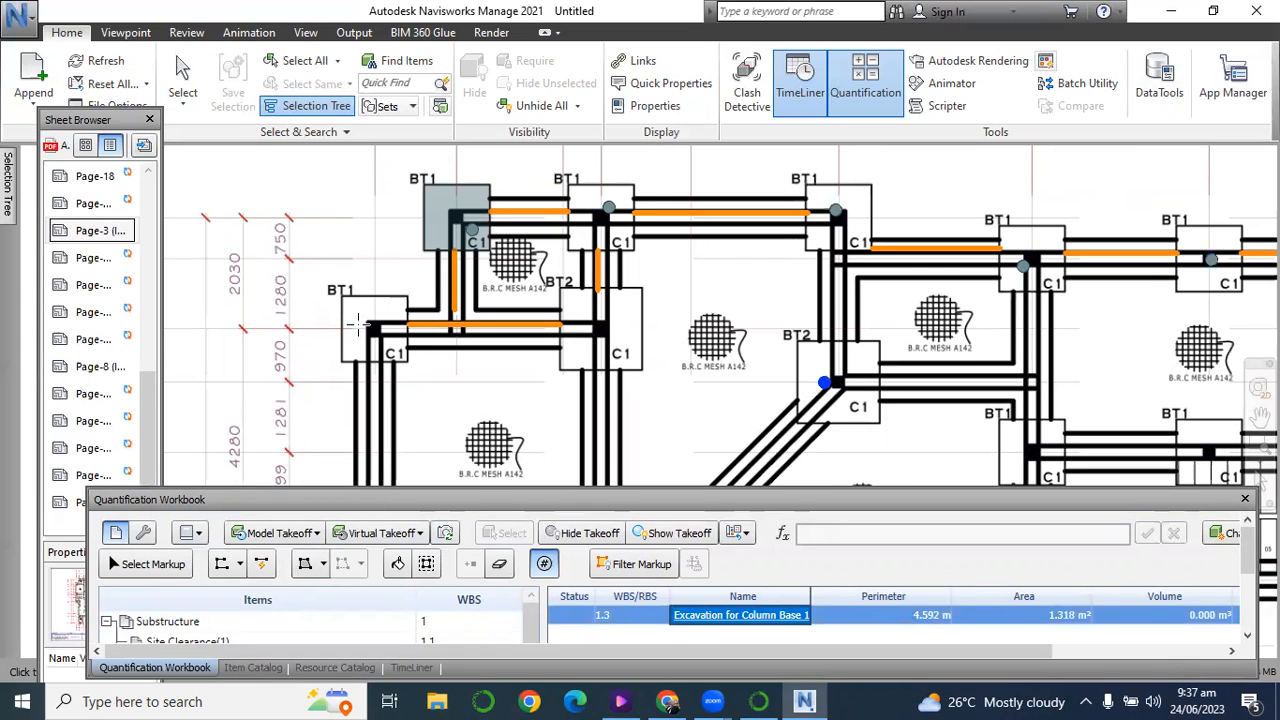
Count the BT1 column bases at A/03 and A/05 and those on grid line 04 at H, G and F.
{"action": "scroll", "coordinate": [362, 322], "scroll_direction": "down", "scroll_amount": 5}
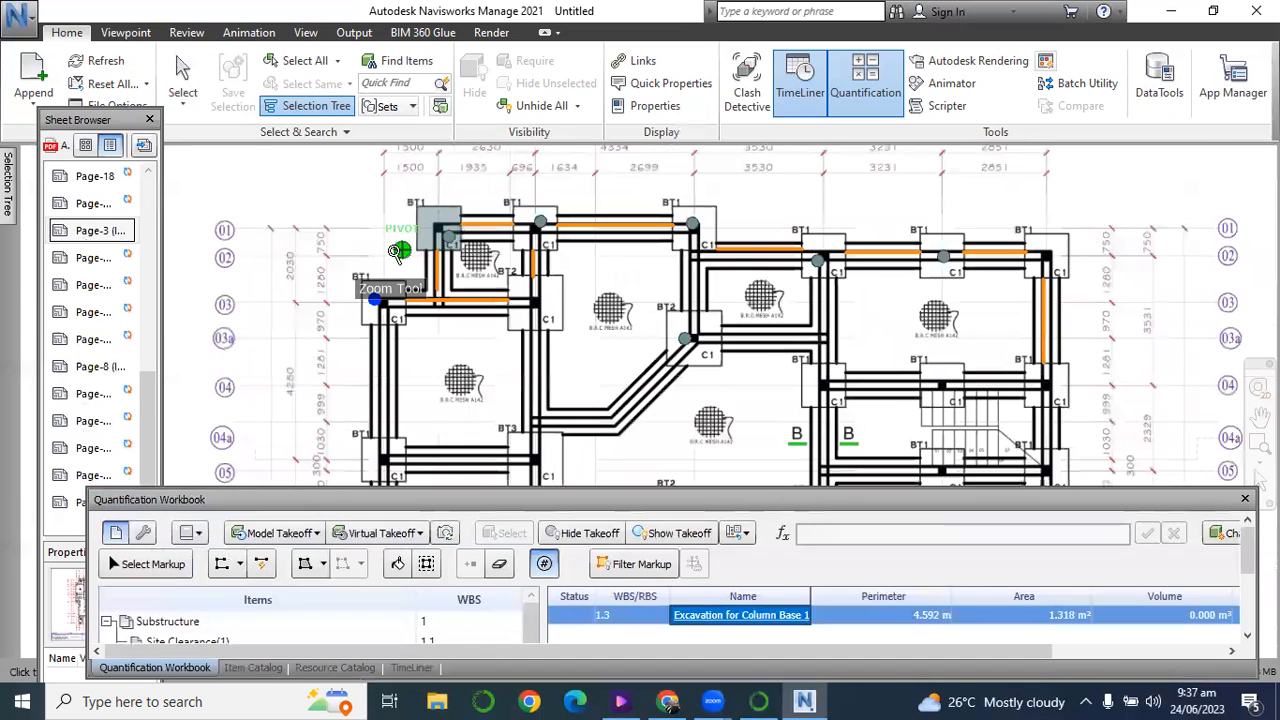
{"action": "scroll", "coordinate": [381, 366], "scroll_direction": "up", "scroll_amount": 3}
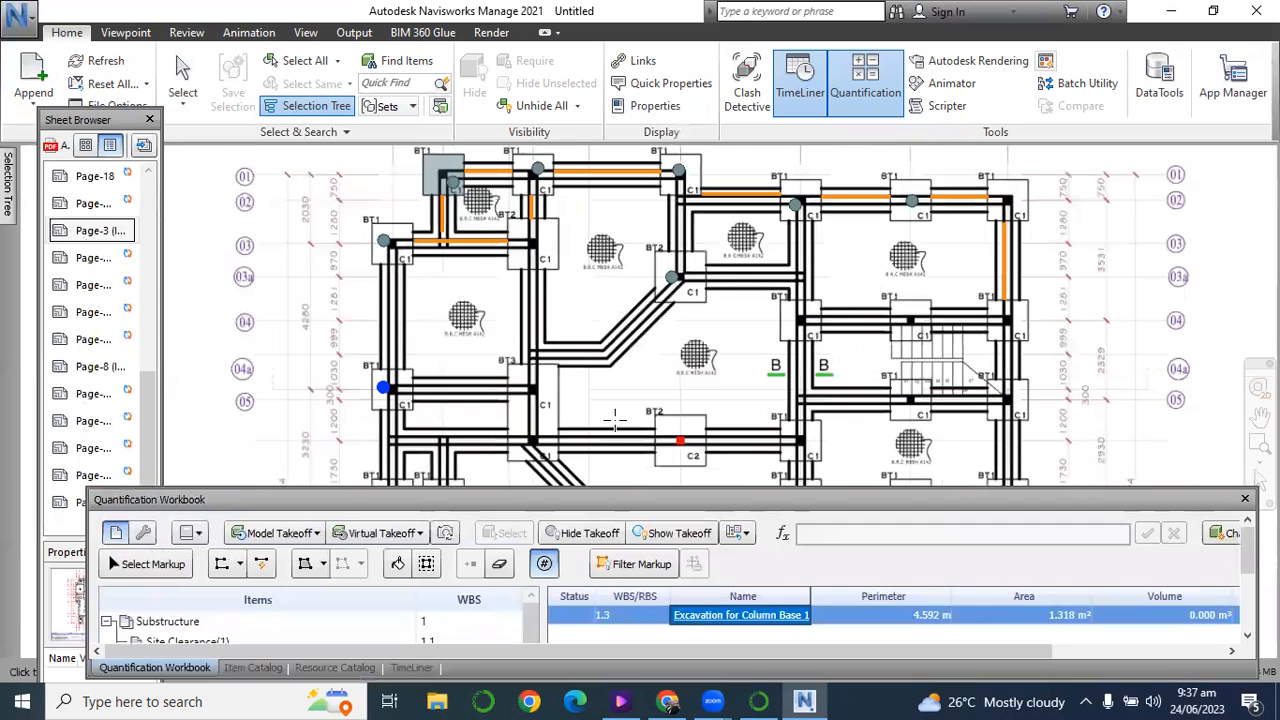
{"action": "scroll", "coordinate": [514, 246], "scroll_direction": "up", "scroll_amount": 1}
{"action": "scroll", "coordinate": [923, 277], "scroll_direction": "up", "scroll_amount": 4}
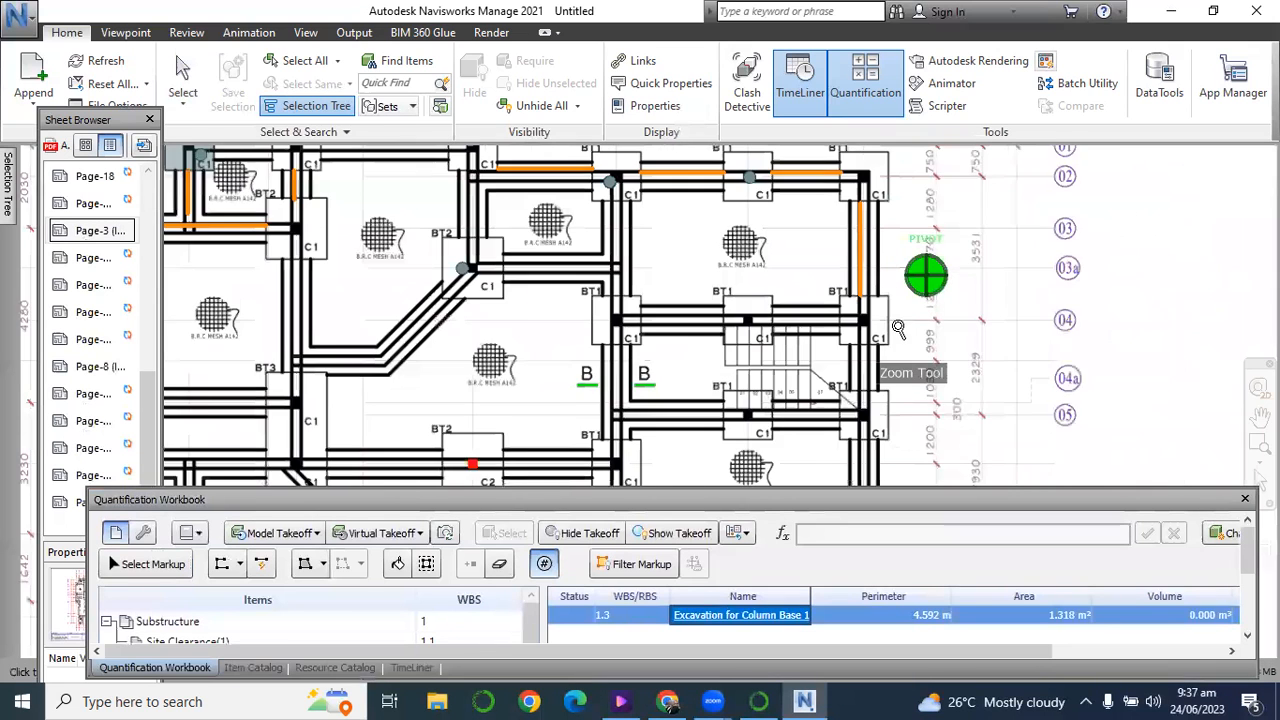
{"action": "left_click", "coordinate": [856, 327]}
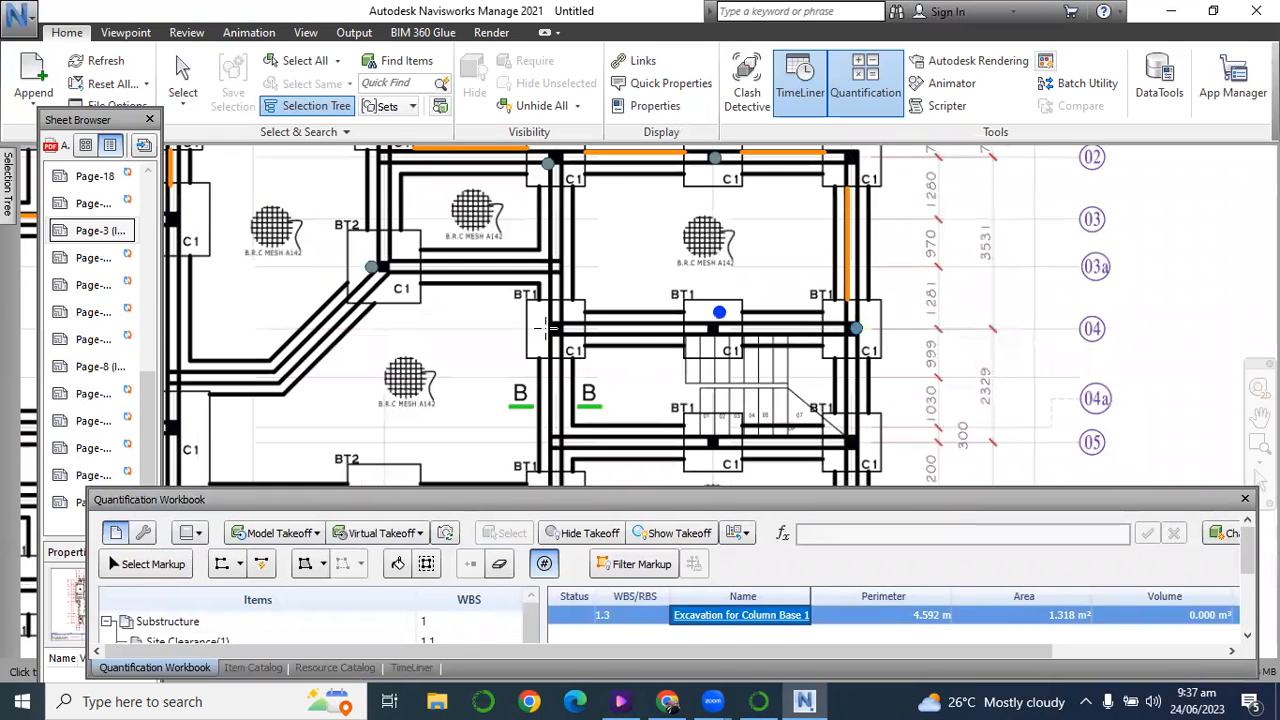
Count the BT1 column bases on grid line 05 at H and G, and the one on line F between 05 and 06.
{"action": "scroll", "coordinate": [712, 190], "scroll_direction": "down", "scroll_amount": 3}
{"action": "scroll", "coordinate": [838, 394], "scroll_direction": "up", "scroll_amount": 2}
{"action": "left_click", "coordinate": [840, 395]}
{"action": "left_click", "coordinate": [723, 408]}
{"action": "scroll", "coordinate": [770, 195], "scroll_direction": "down", "scroll_amount": 2}
{"action": "scroll", "coordinate": [637, 412], "scroll_direction": "up", "scroll_amount": 3}
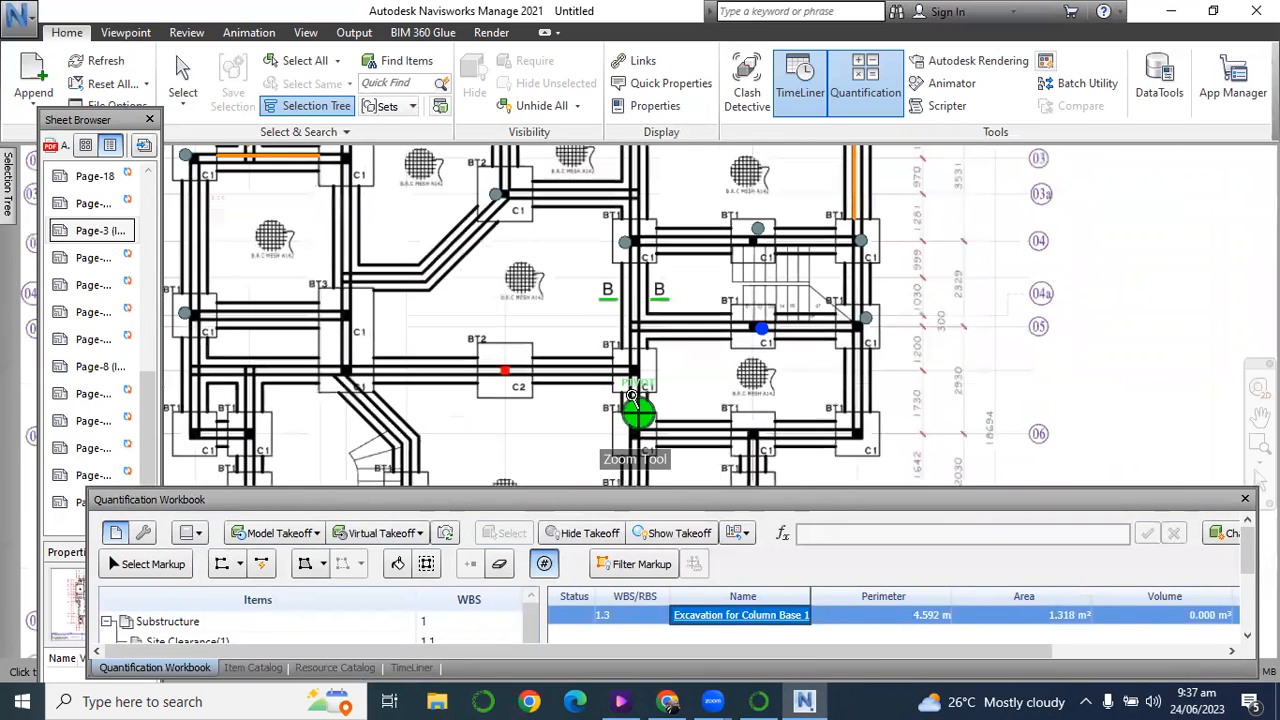
{"action": "left_click", "coordinate": [628, 366]}
Count the BT1 column bases on grid line 06 at H, G and F.
{"action": "scroll", "coordinate": [573, 227], "scroll_direction": "down", "scroll_amount": 1}
{"action": "scroll", "coordinate": [655, 250], "scroll_direction": "down", "scroll_amount": 2}
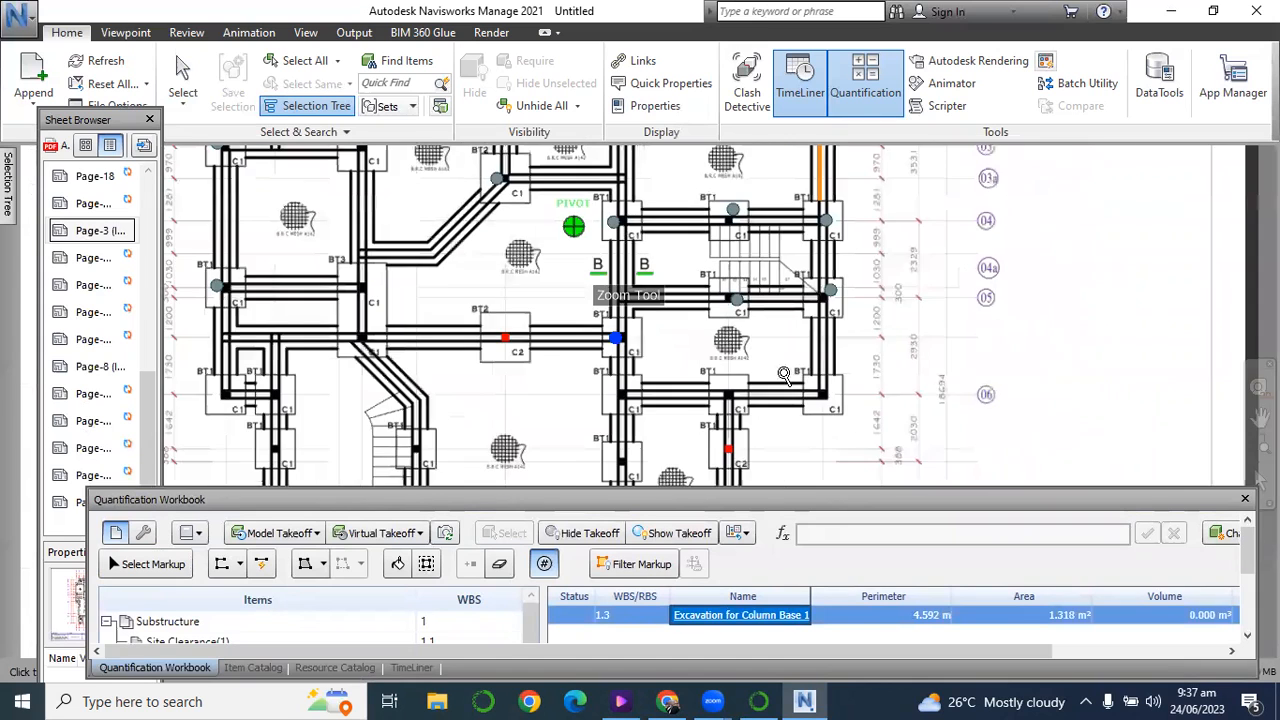
{"action": "scroll", "coordinate": [806, 396], "scroll_direction": "up", "scroll_amount": 2}
{"action": "left_click", "coordinate": [883, 432]}
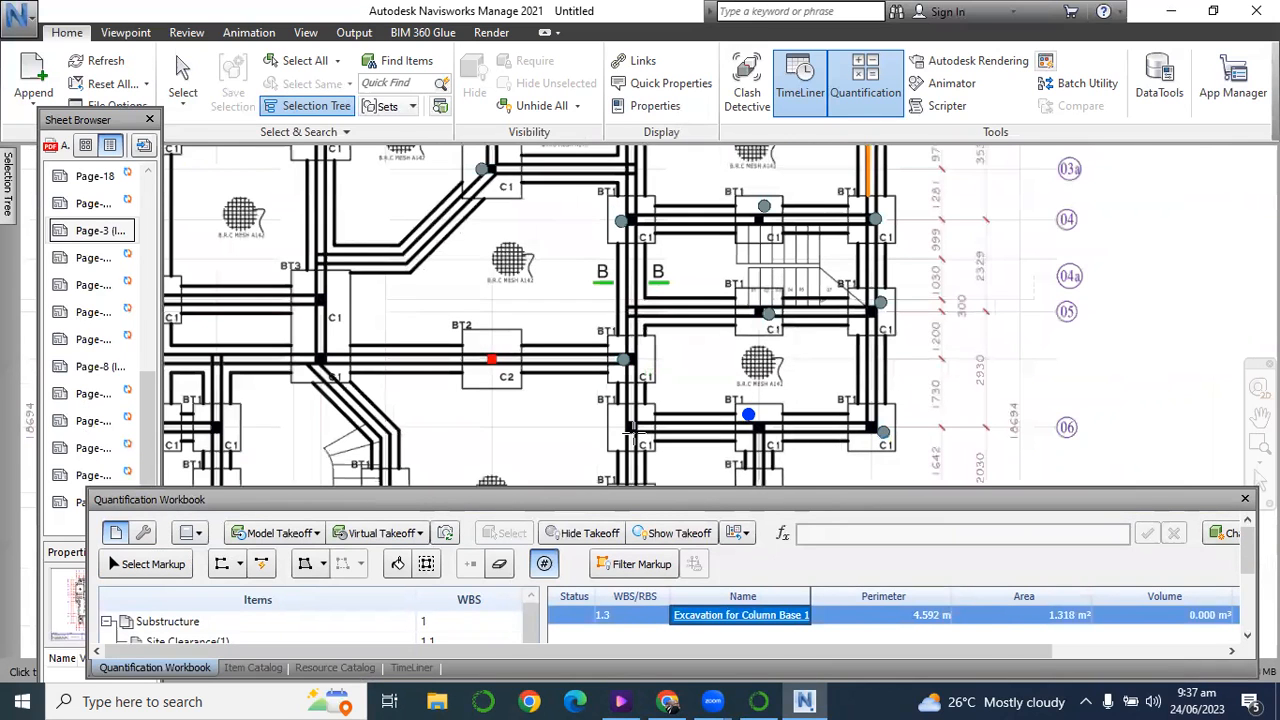
Count the column bases just below grid line 06 on lines G, F, D and B, plus those at B/06 and A/06.
{"action": "scroll", "coordinate": [735, 405], "scroll_direction": "down", "scroll_amount": 5}
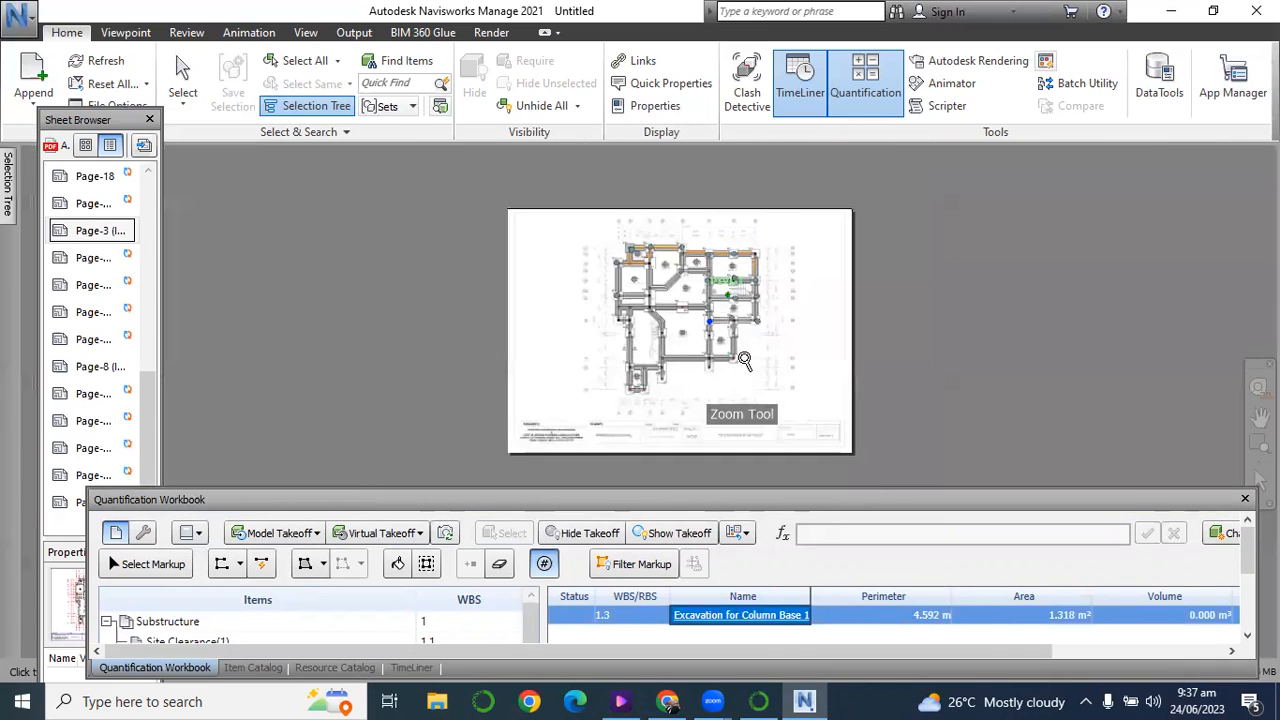
{"action": "scroll", "coordinate": [735, 402], "scroll_direction": "up", "scroll_amount": 5}
{"action": "scroll", "coordinate": [745, 402], "scroll_direction": "up", "scroll_amount": 4}
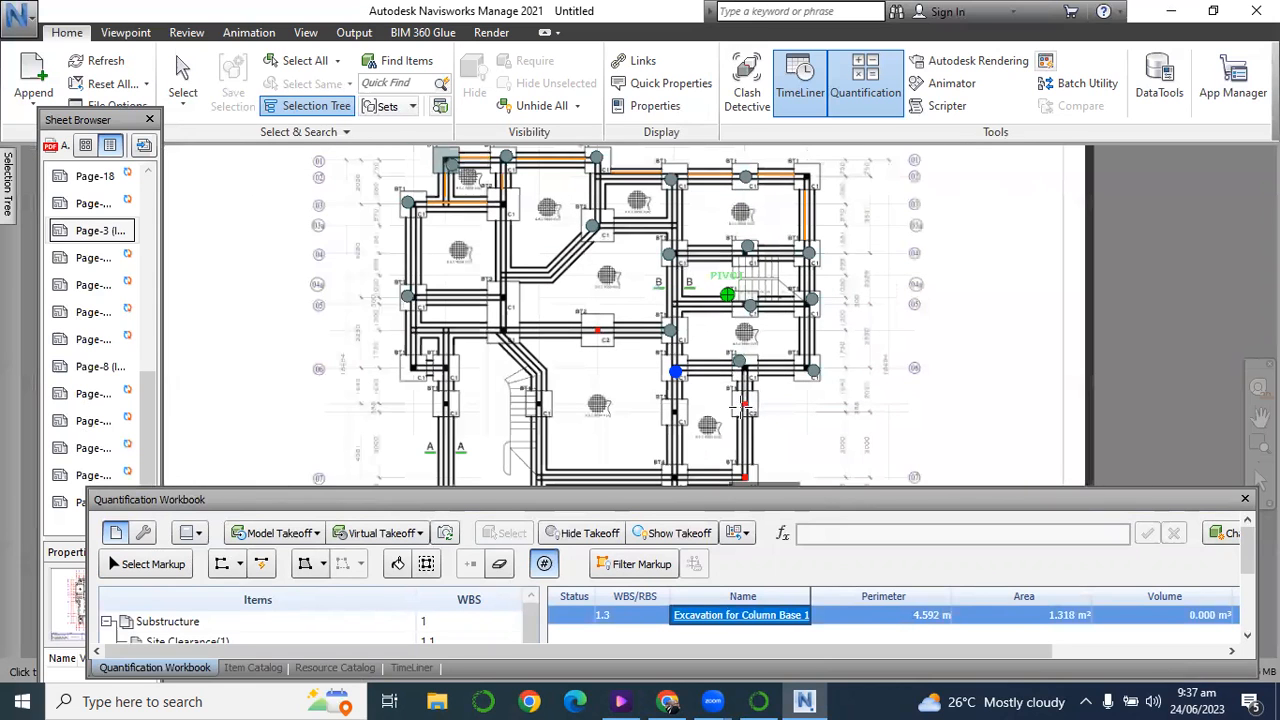
{"action": "left_click", "coordinate": [733, 392]}
{"action": "left_click", "coordinate": [626, 416]}
{"action": "left_click", "coordinate": [410, 401]}
{"action": "left_click", "coordinate": [256, 408]}
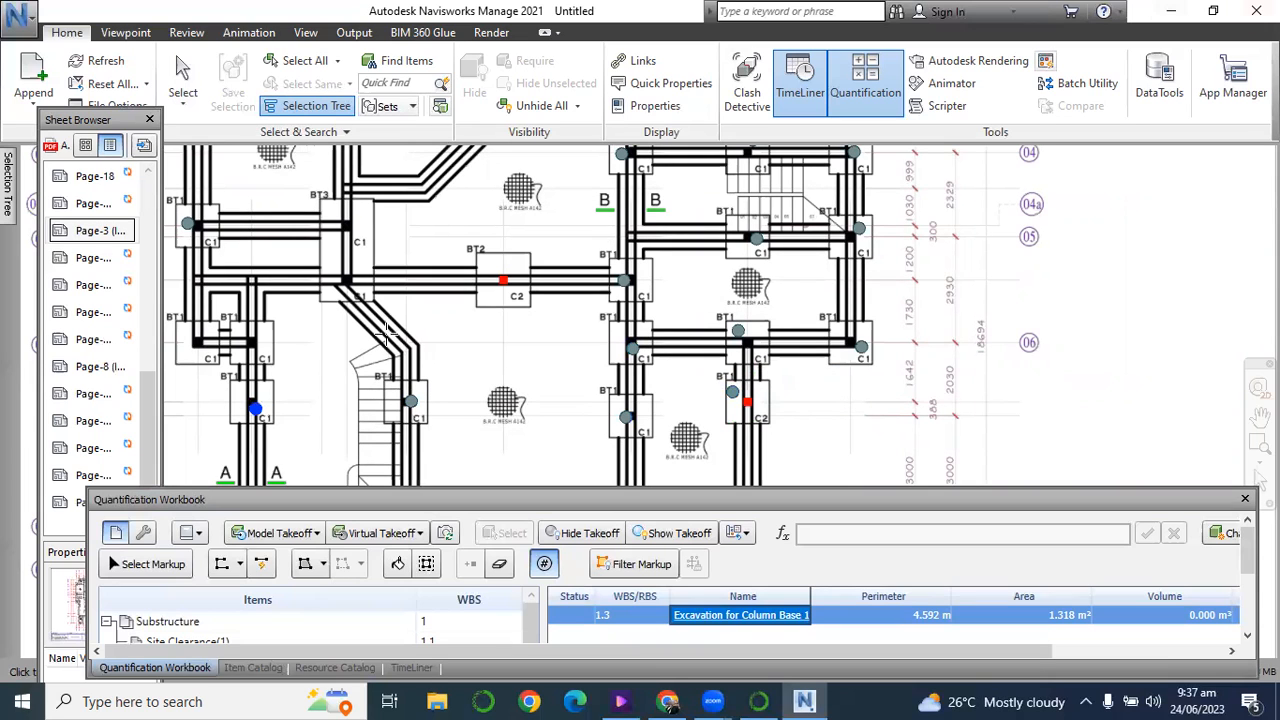
{"action": "left_click", "coordinate": [262, 338]}
Count the column bases at B/08 and D/08, the two on grid line 09, the one below D/08 and the one at G/07.
{"action": "scroll", "coordinate": [724, 407], "scroll_direction": "down", "scroll_amount": 5}
{"action": "scroll", "coordinate": [724, 407], "scroll_direction": "up", "scroll_amount": 5}
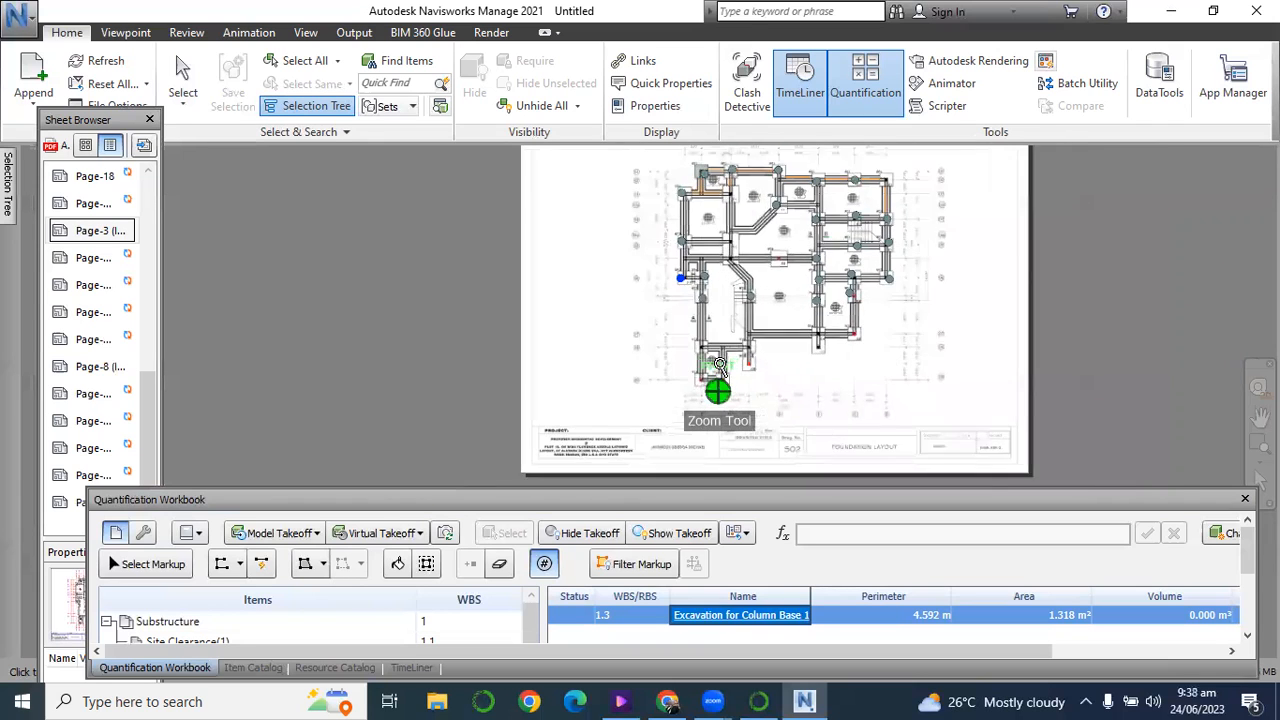
{"action": "scroll", "coordinate": [718, 392], "scroll_direction": "up", "scroll_amount": 1}
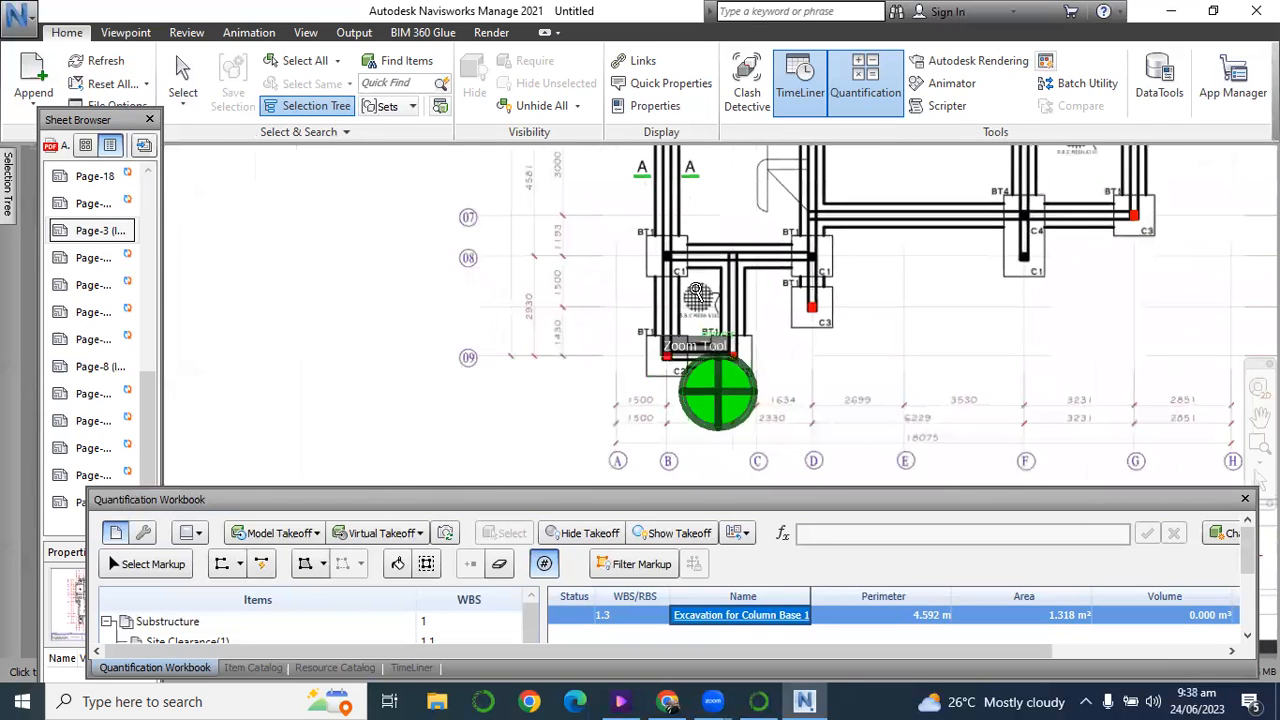
{"action": "left_click", "coordinate": [805, 253]}
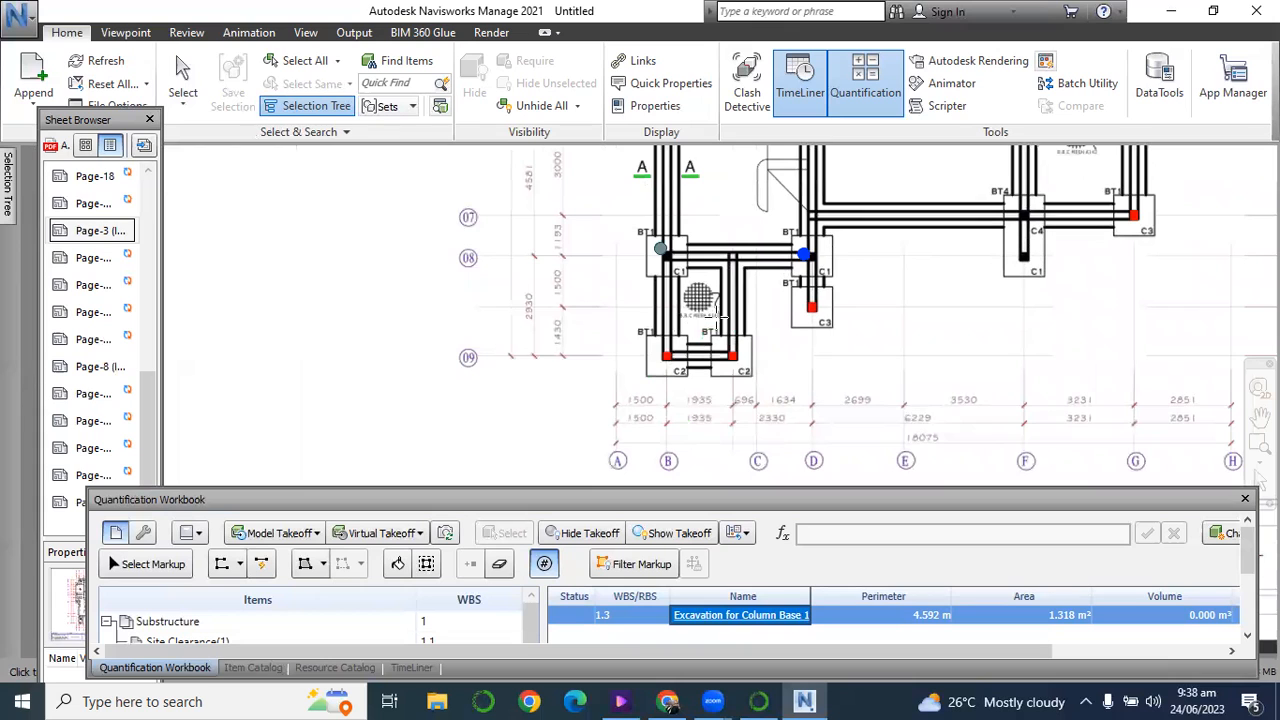
{"action": "left_click", "coordinate": [669, 352]}
{"action": "left_click", "coordinate": [731, 353]}
{"action": "left_click", "coordinate": [810, 317]}
Leave the Count tool and try to select the count marker on the BT2 column base at E/03a.
{"action": "scroll", "coordinate": [694, 294], "scroll_direction": "down", "scroll_amount": 8}
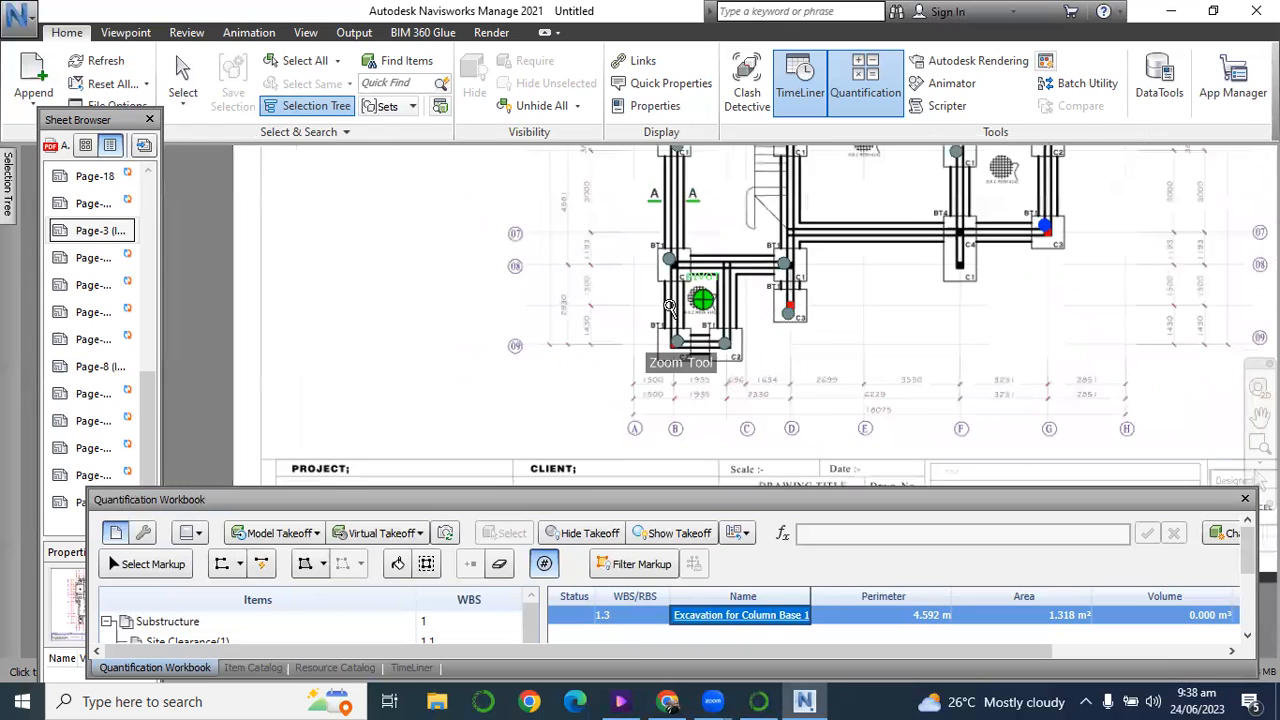
{"action": "scroll", "coordinate": [729, 254], "scroll_direction": "up", "scroll_amount": 8}
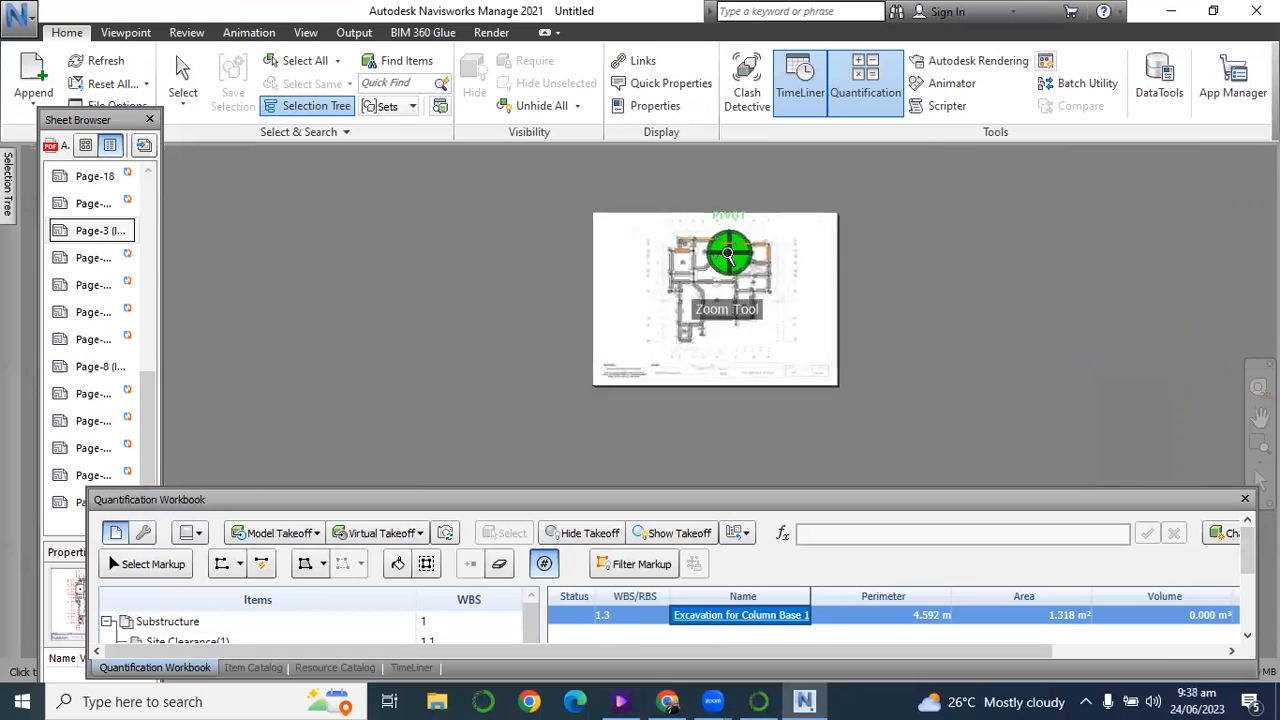
{"action": "scroll", "coordinate": [729, 254], "scroll_direction": "up", "scroll_amount": 3}
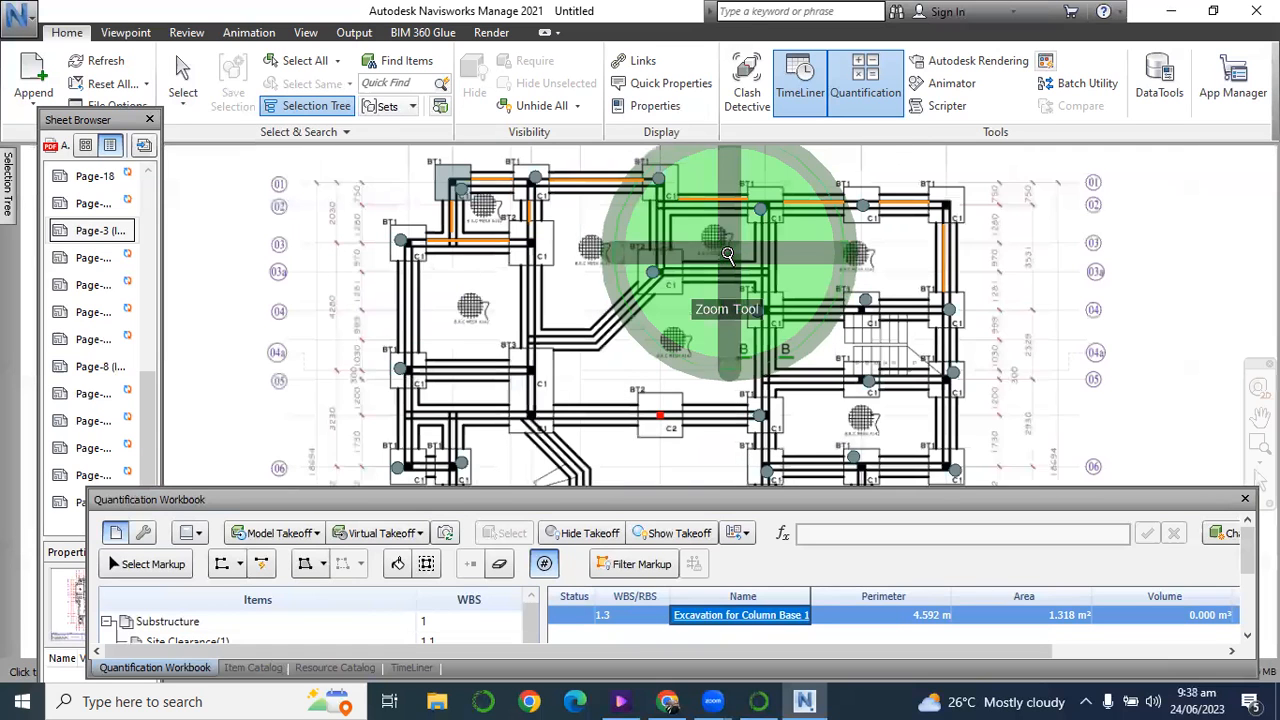
{"action": "left_click", "coordinate": [182, 78]}
{"action": "scroll", "coordinate": [680, 268], "scroll_direction": "up", "scroll_amount": 2}
{"action": "scroll", "coordinate": [680, 268], "scroll_direction": "up", "scroll_amount": 4}
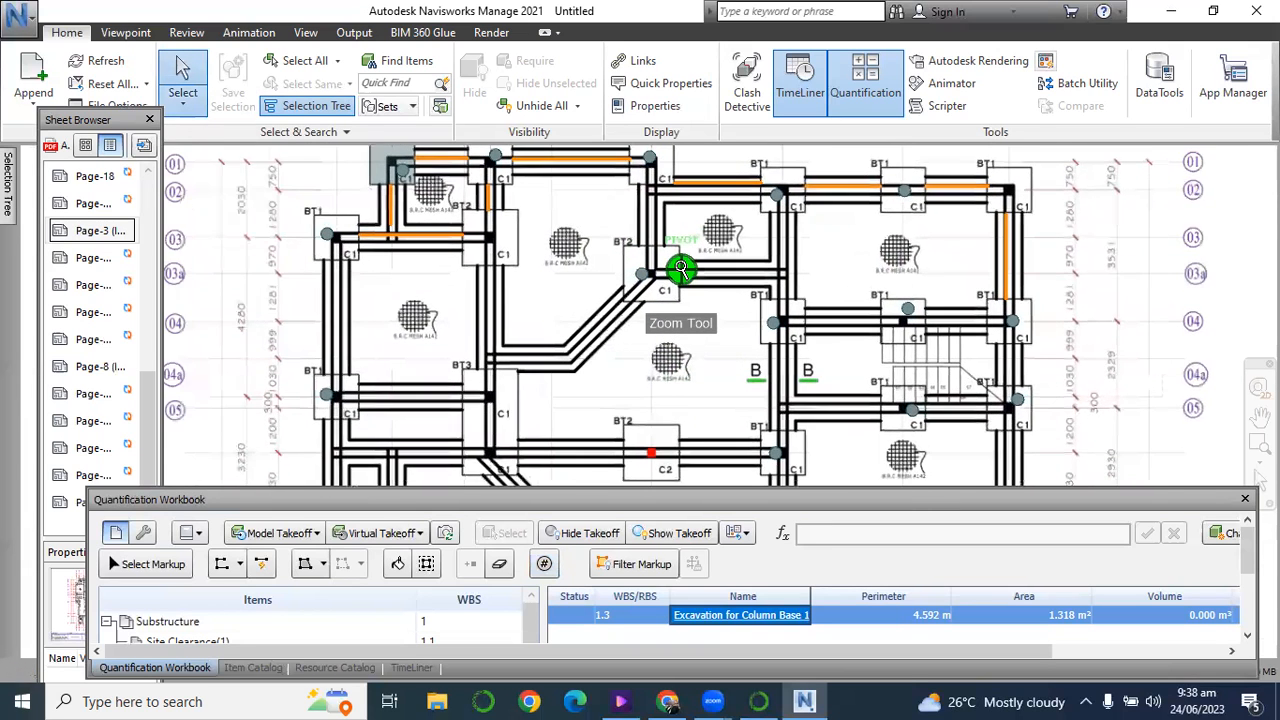
{"action": "scroll", "coordinate": [666, 268], "scroll_direction": "up", "scroll_amount": 1}
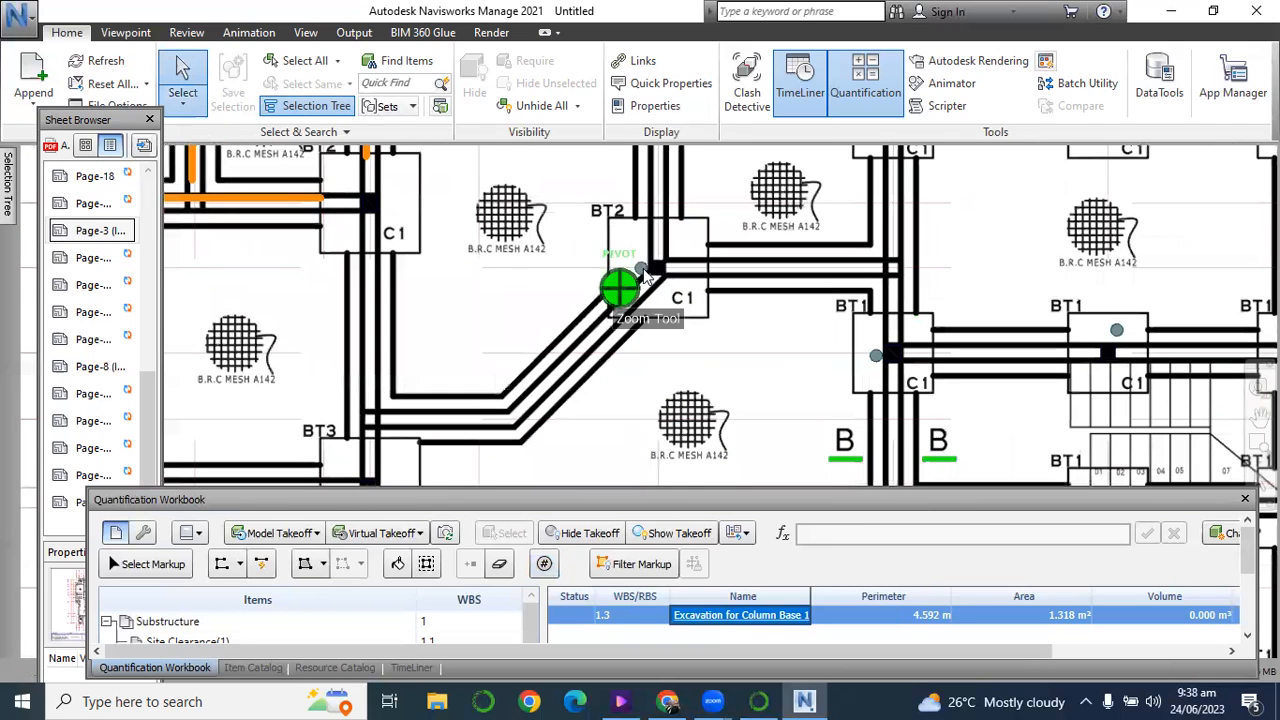
{"action": "left_click", "coordinate": [648, 295]}
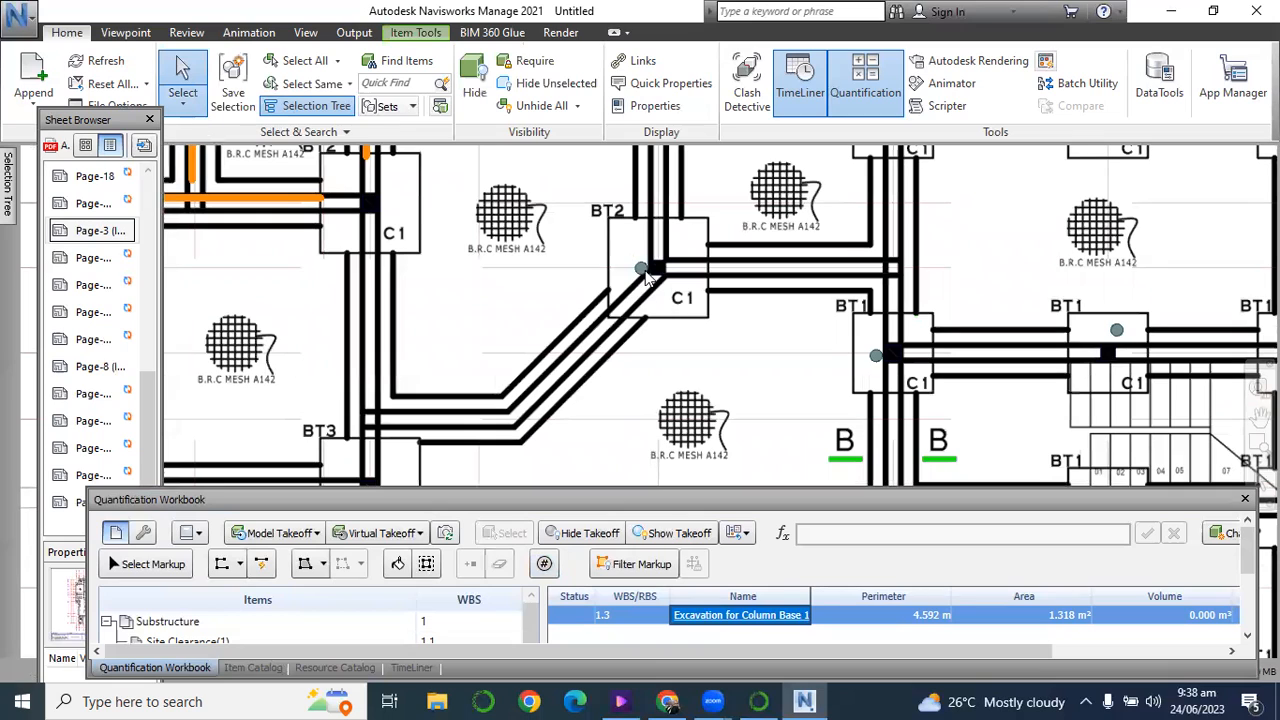
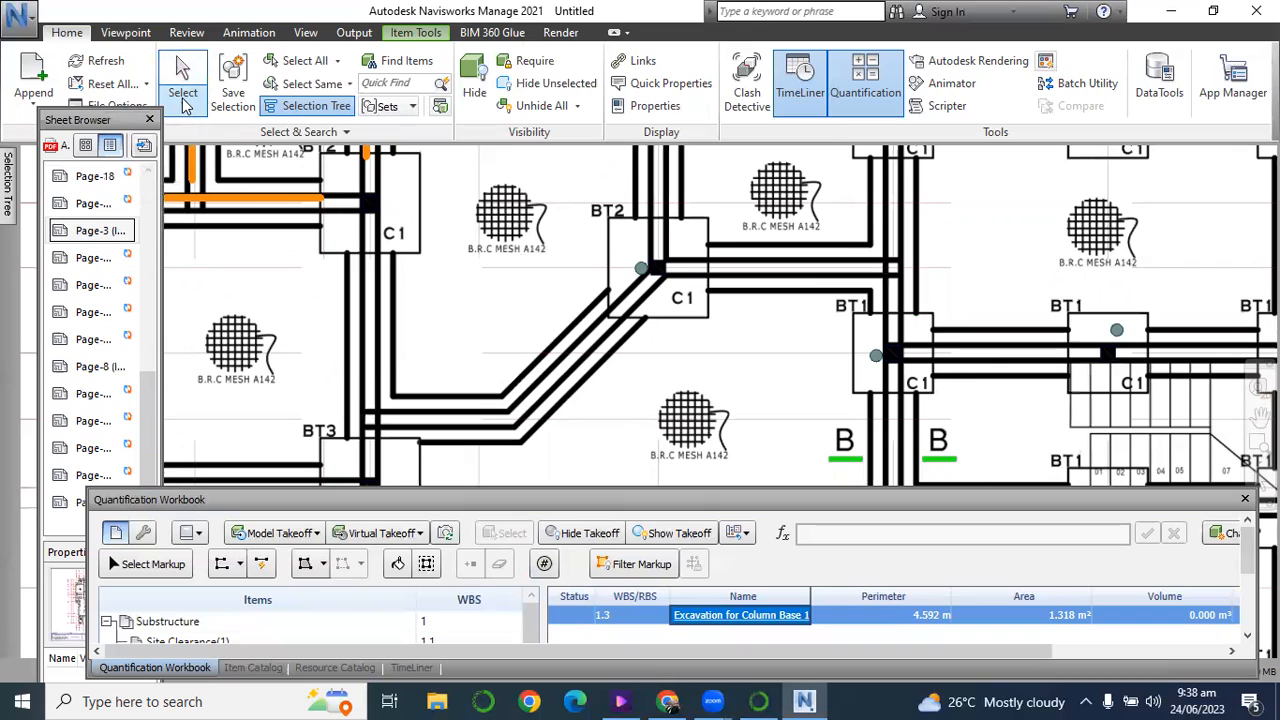
{"action": "left_click", "coordinate": [188, 106]}
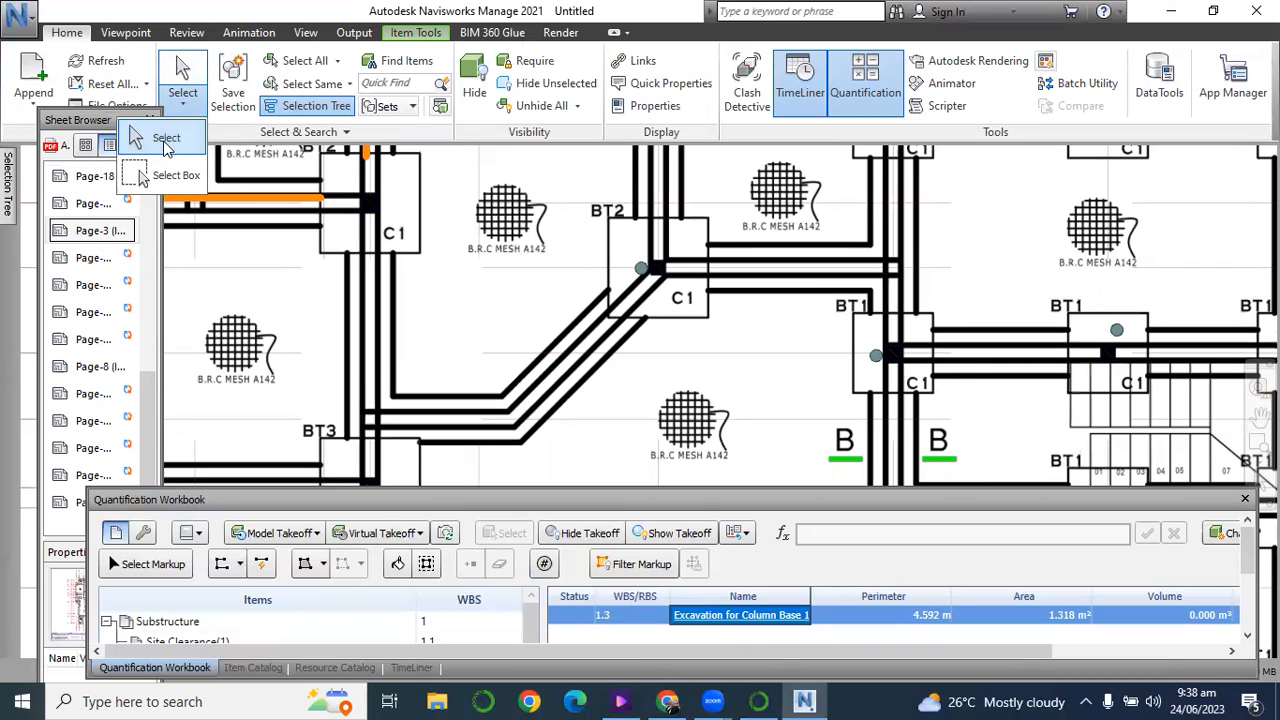
{"action": "left_click", "coordinate": [166, 138]}
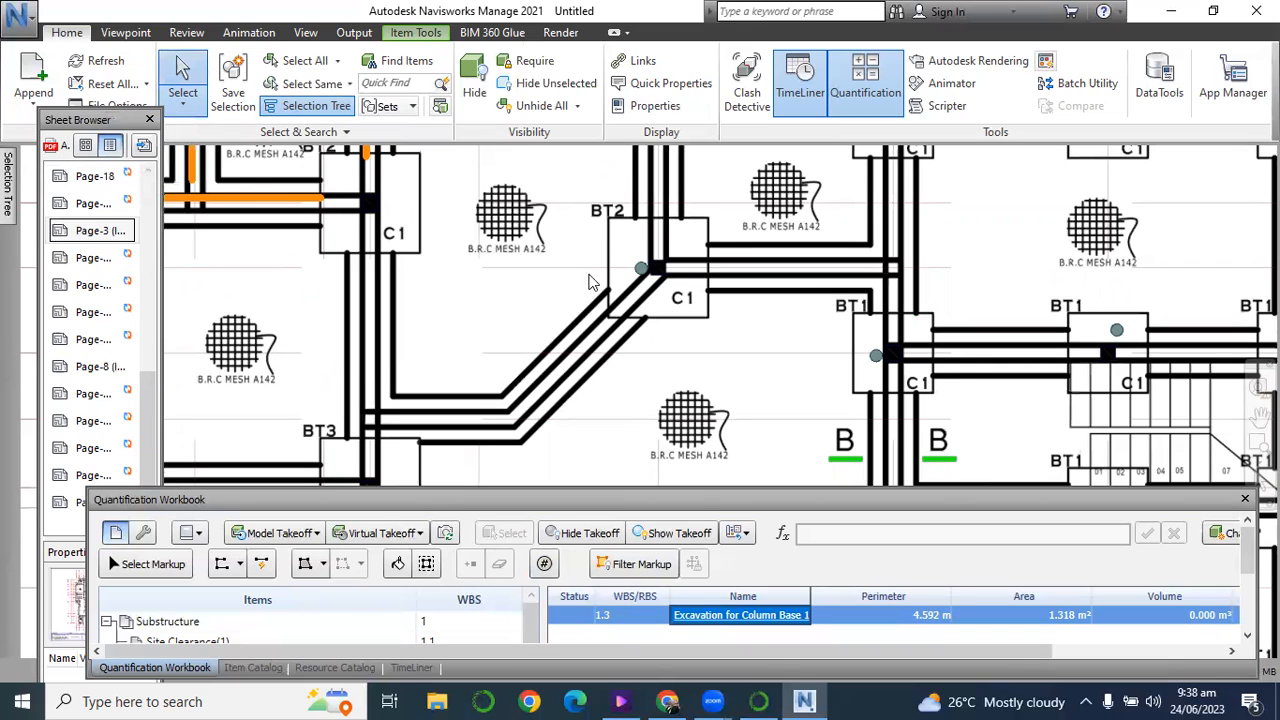
{"action": "right_click", "coordinate": [643, 273]}
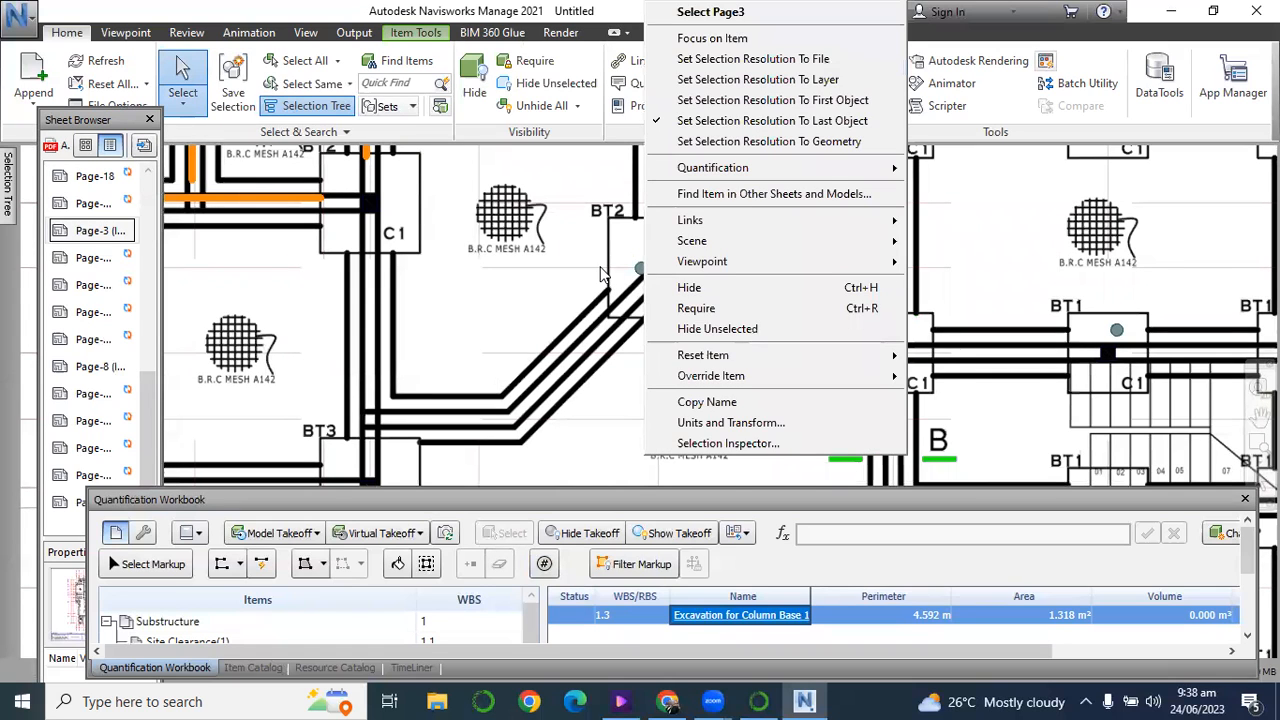
{"action": "left_click", "coordinate": [601, 267]}
{"action": "scroll", "coordinate": [541, 349], "scroll_direction": "down", "scroll_amount": 3}
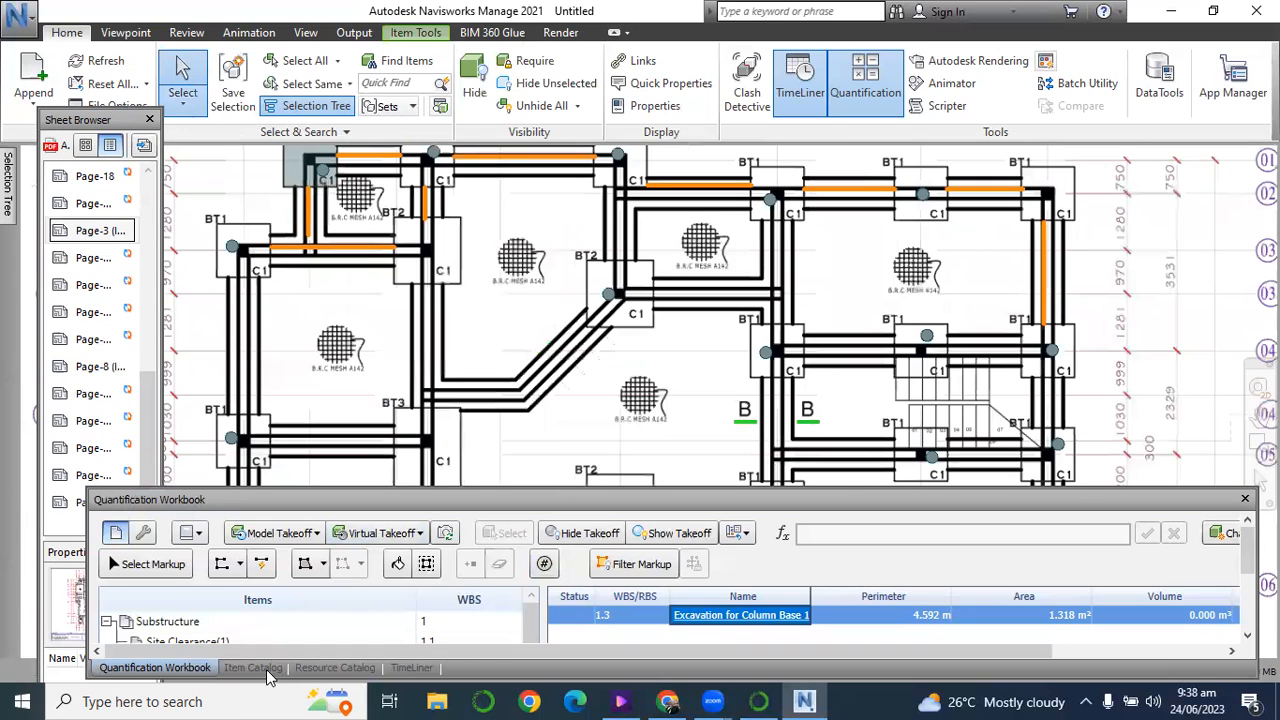
Open the Item Catalog and enlarge its palette so that the full item tree and calculations fit.
{"action": "left_click", "coordinate": [253, 668]}
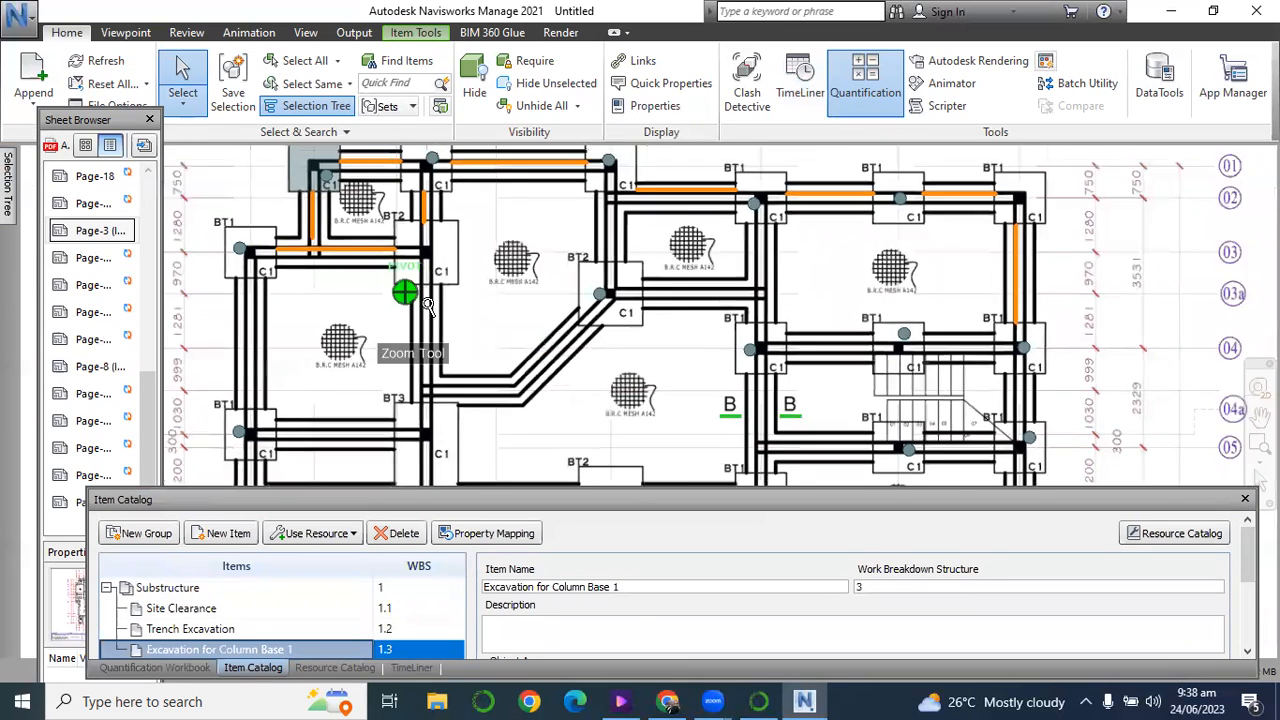
{"action": "scroll", "coordinate": [412, 292], "scroll_direction": "down", "scroll_amount": 2}
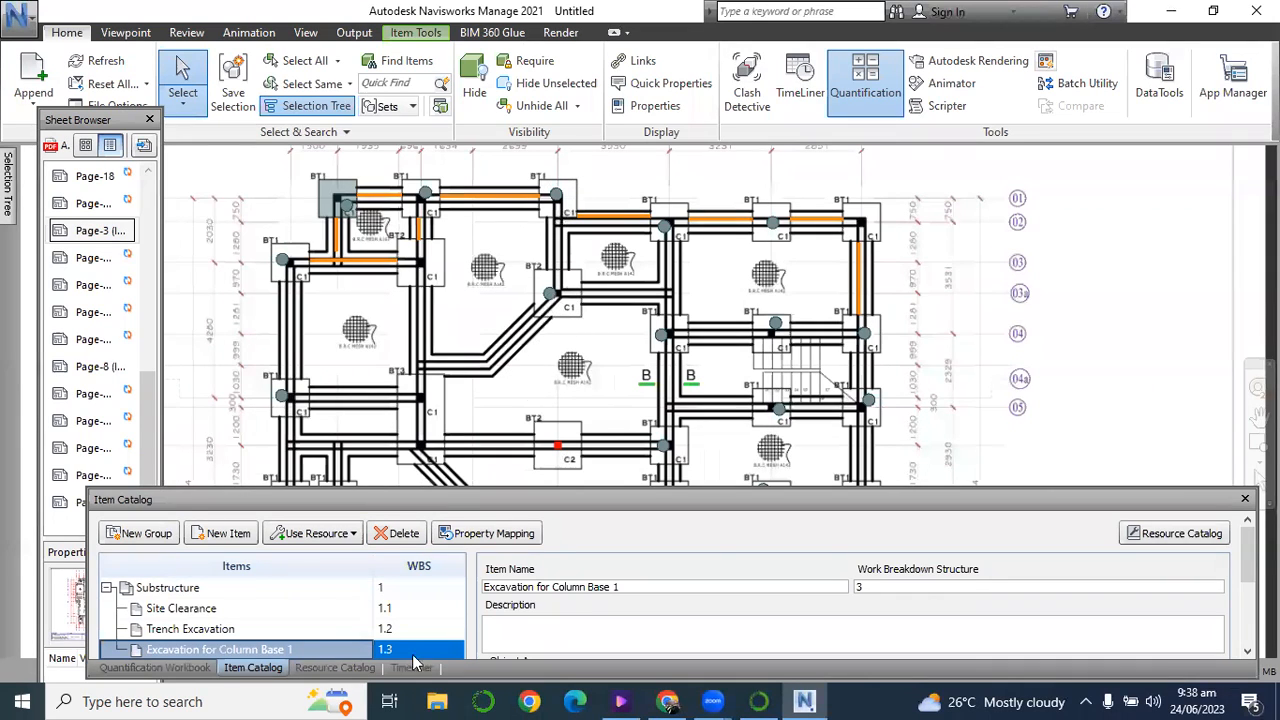
{"action": "left_click_drag", "start_coordinate": [291, 495], "coordinate": [275, 338]}
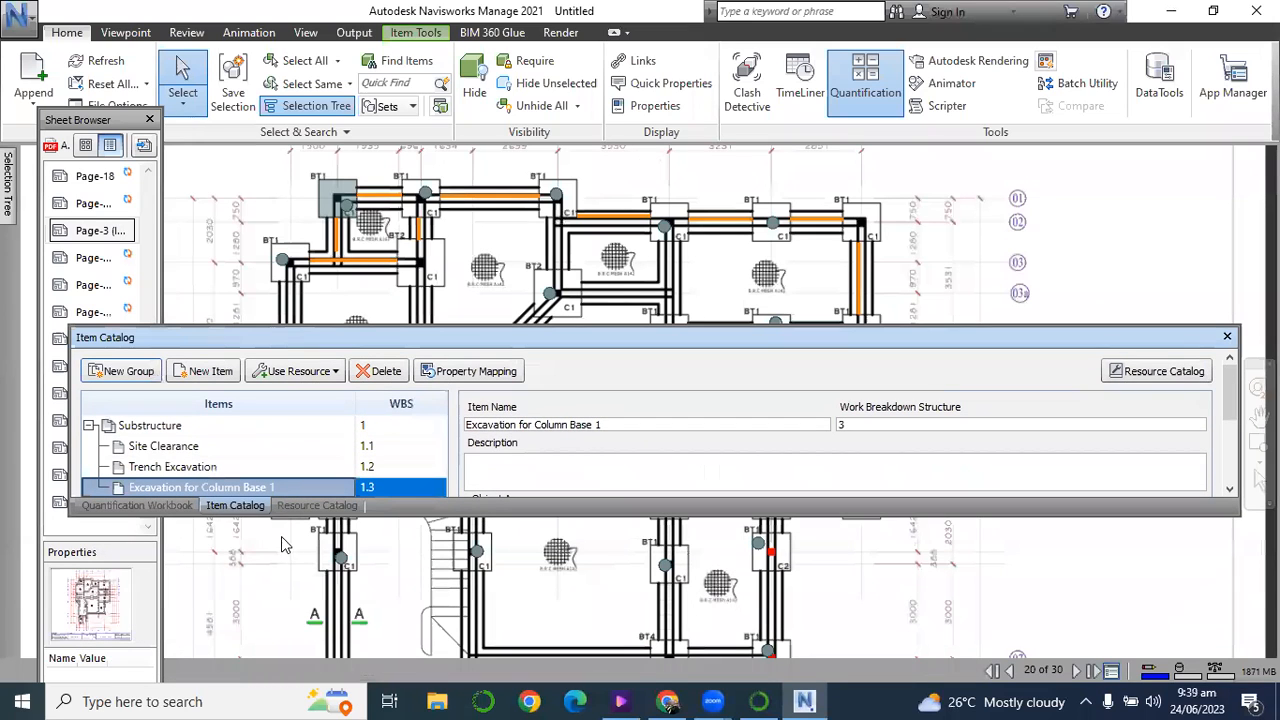
{"action": "left_click_drag", "start_coordinate": [293, 515], "coordinate": [293, 678]}
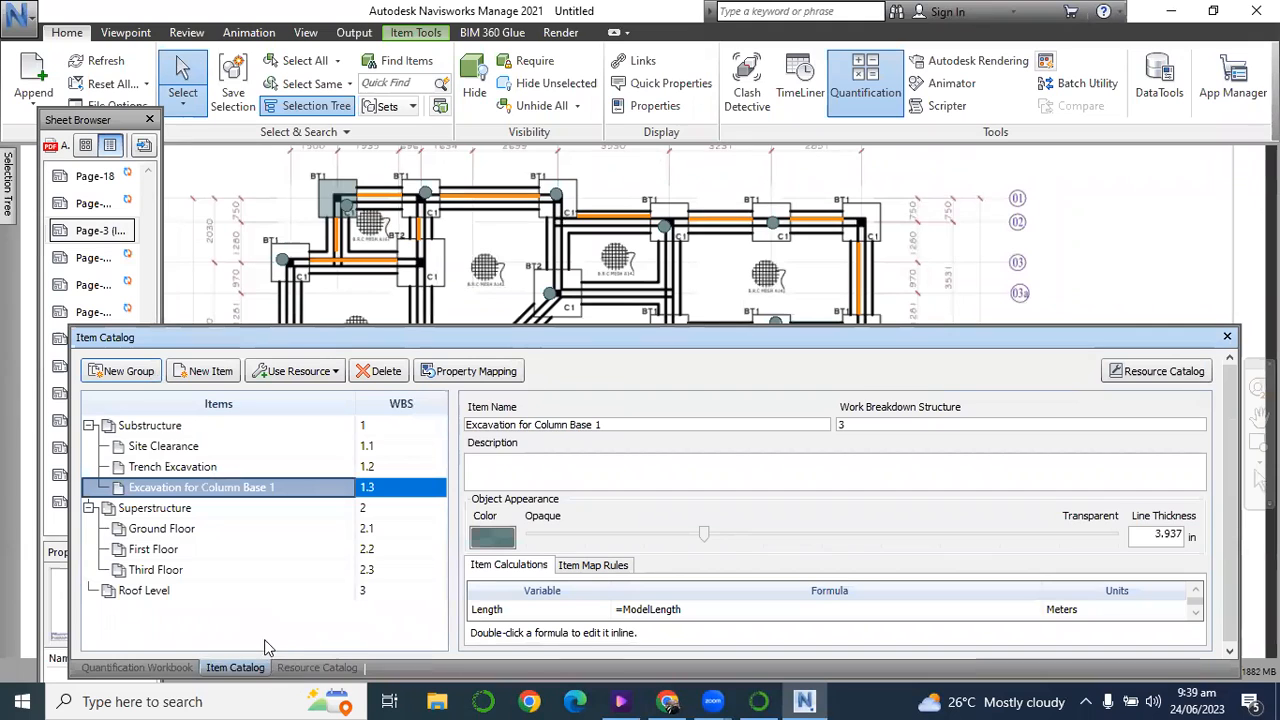
Review the takeoff objects of Excavation for Column Base 1 in the Quantification Workbook and select its first object, New Item 1.
{"action": "left_click", "coordinate": [140, 668]}
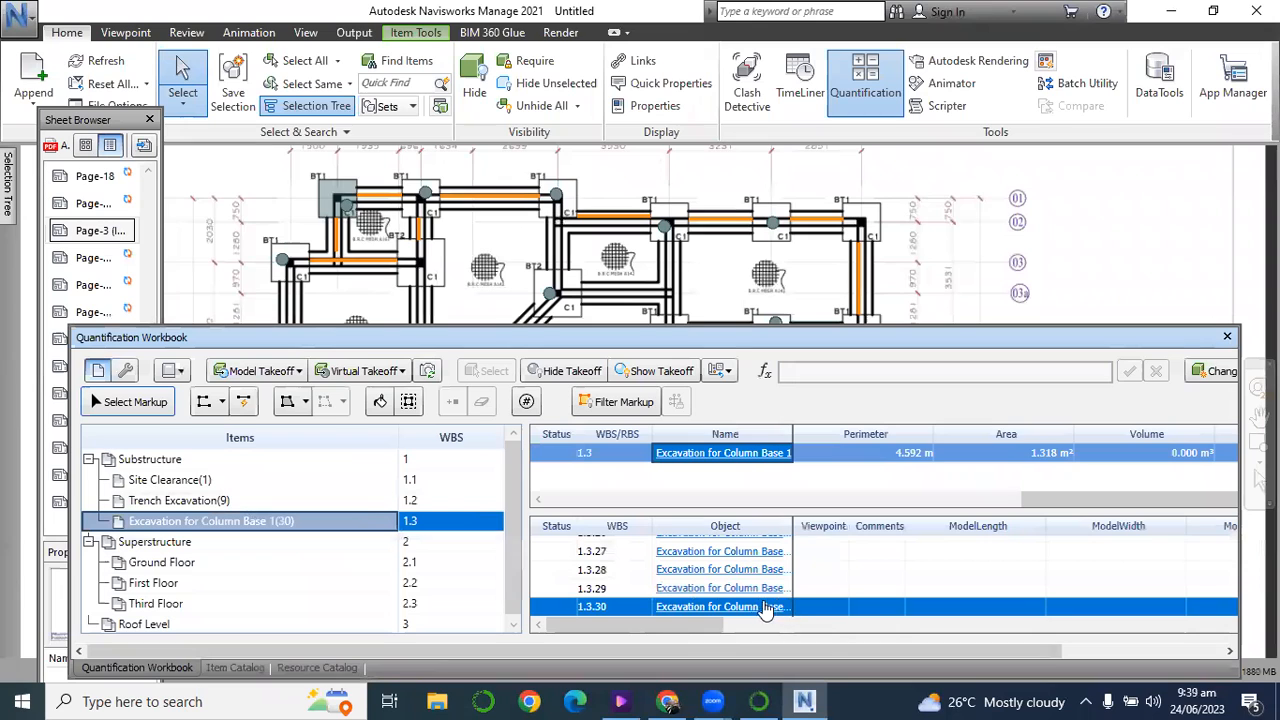
{"action": "left_click_drag", "start_coordinate": [712, 626], "coordinate": [637, 642]}
{"action": "scroll", "coordinate": [679, 583], "scroll_direction": "up", "scroll_amount": 9}
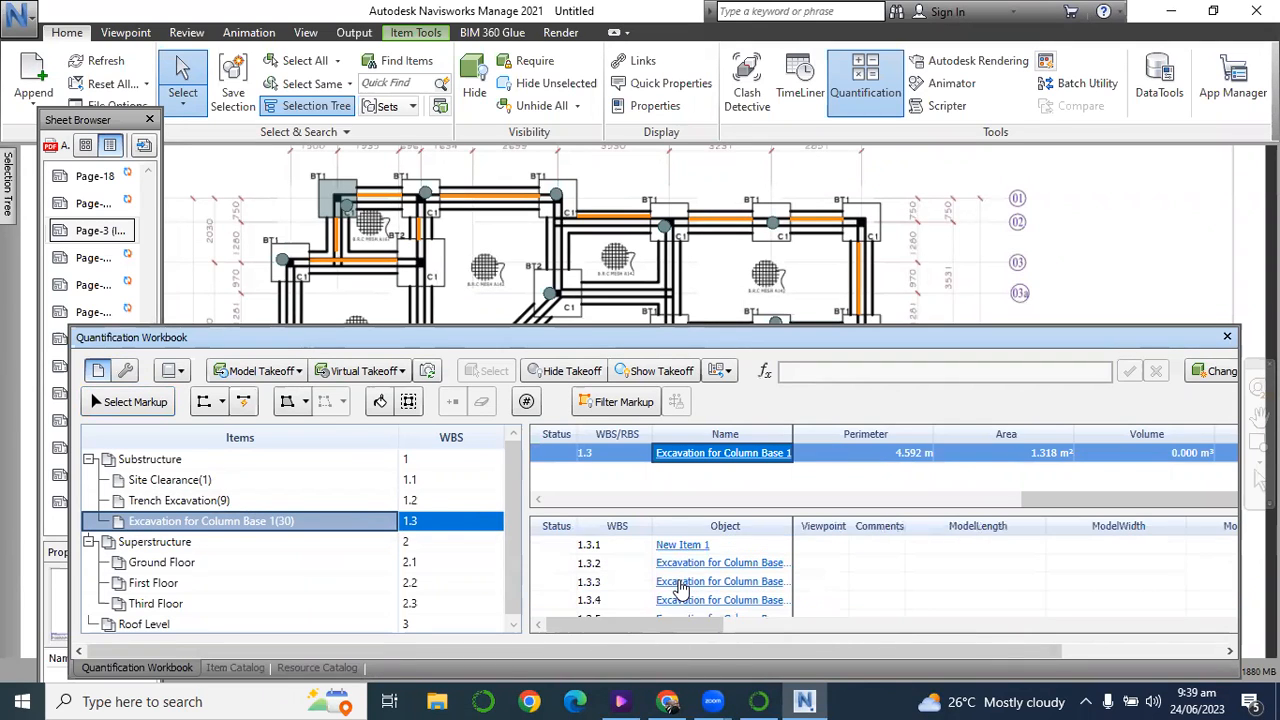
{"action": "left_click", "coordinate": [681, 545]}
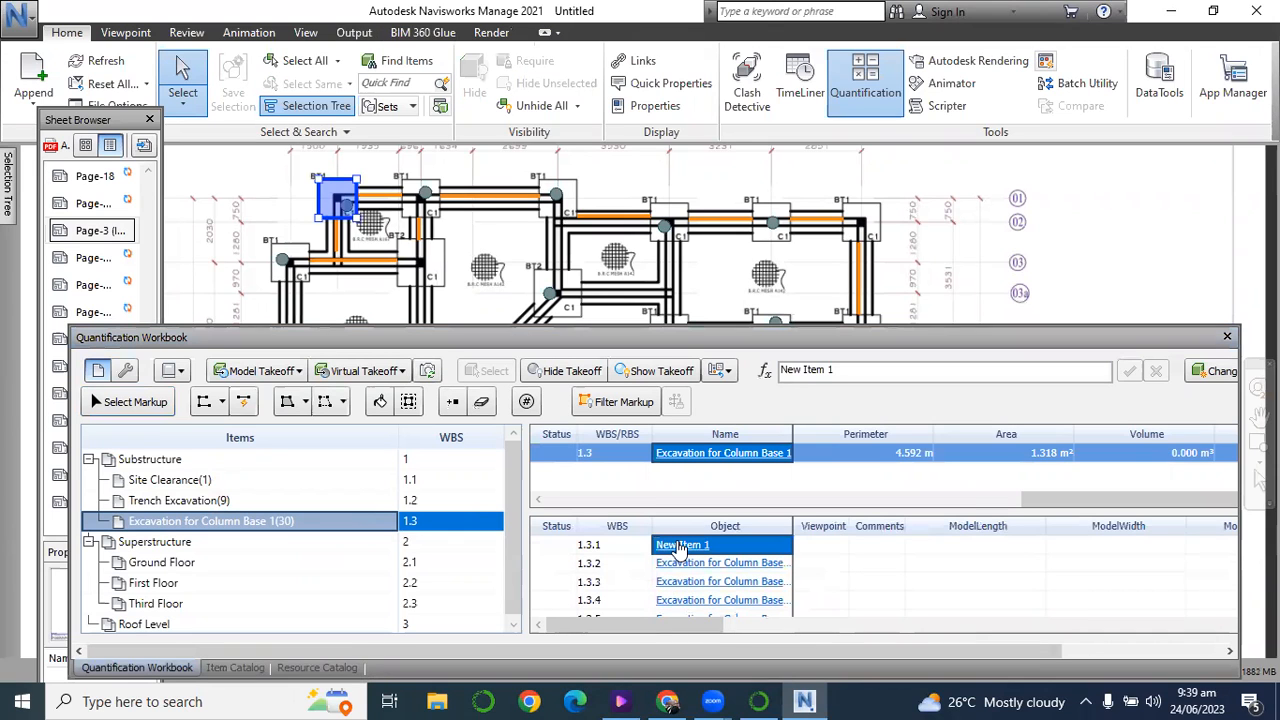
Enlarge the palette and examine the item calculation formulas of Excavation for Column Base 1 in the Item Catalog.
{"action": "left_click_drag", "start_coordinate": [584, 338], "coordinate": [560, 226]}
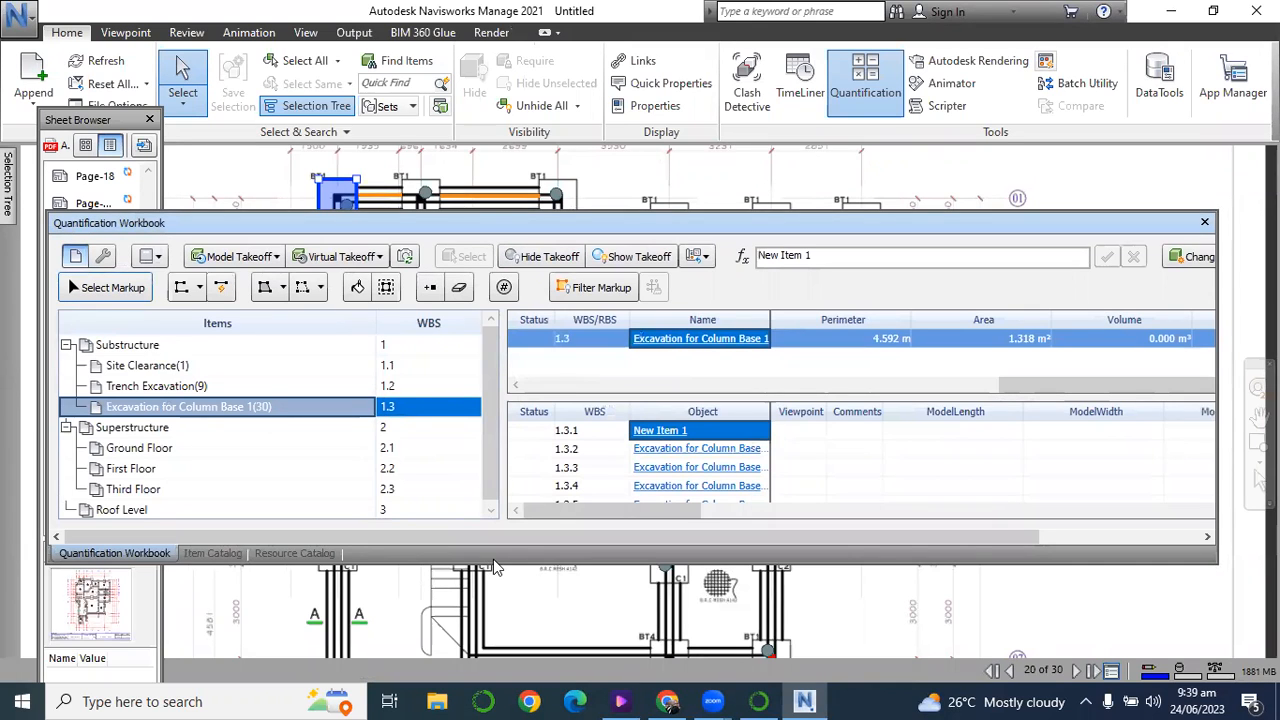
{"action": "left_click", "coordinate": [503, 570]}
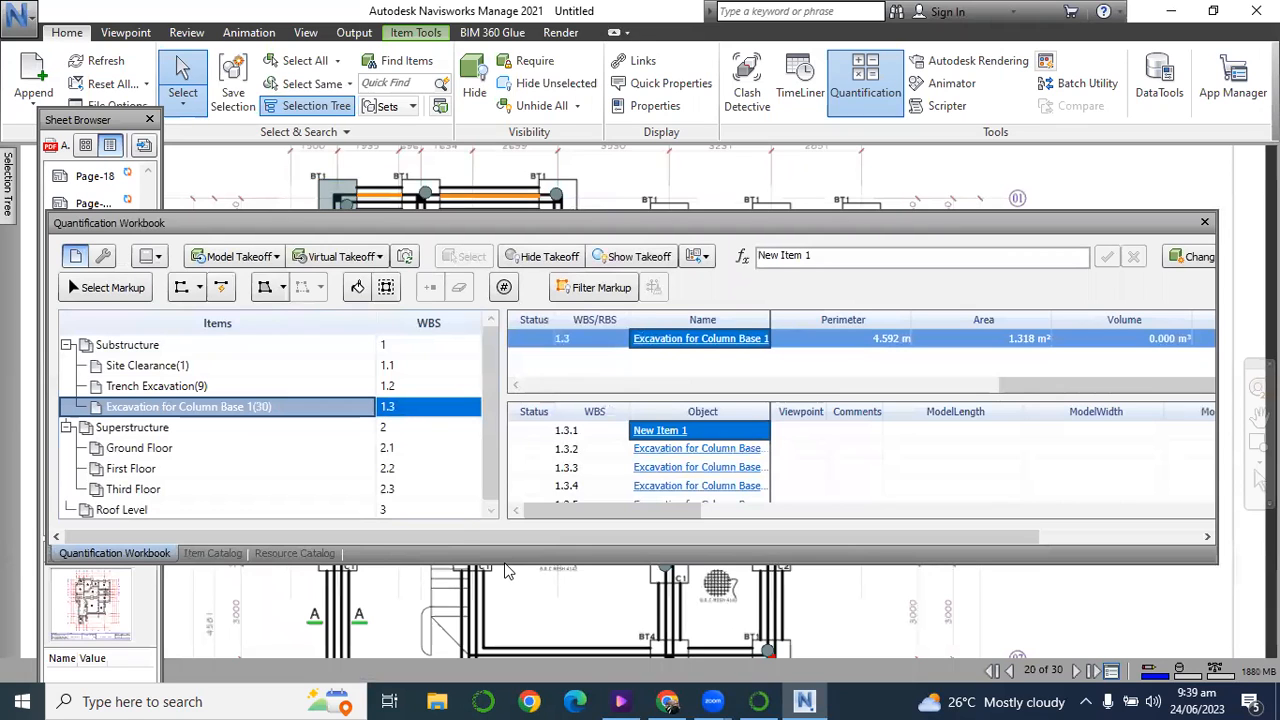
{"action": "left_click_drag", "start_coordinate": [504, 563], "coordinate": [197, 686]}
{"action": "left_click", "coordinate": [199, 684]}
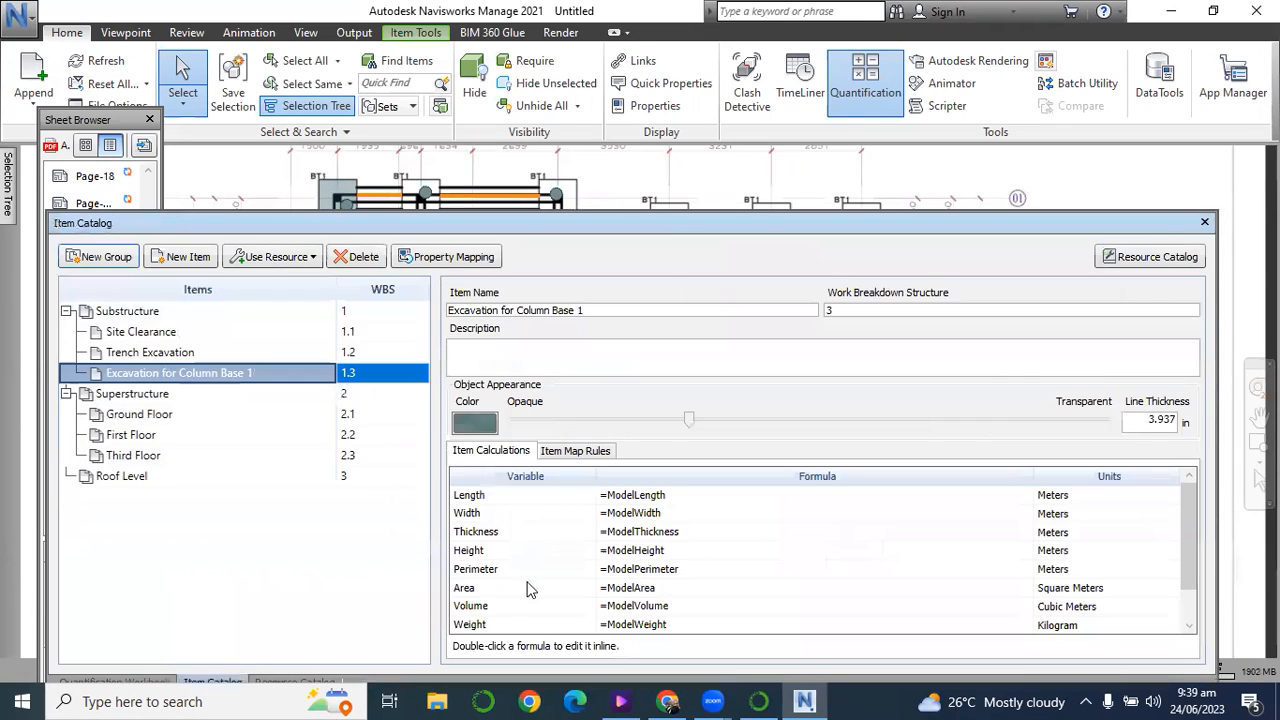
{"action": "scroll", "coordinate": [612, 604], "scroll_direction": "down", "scroll_amount": 1}
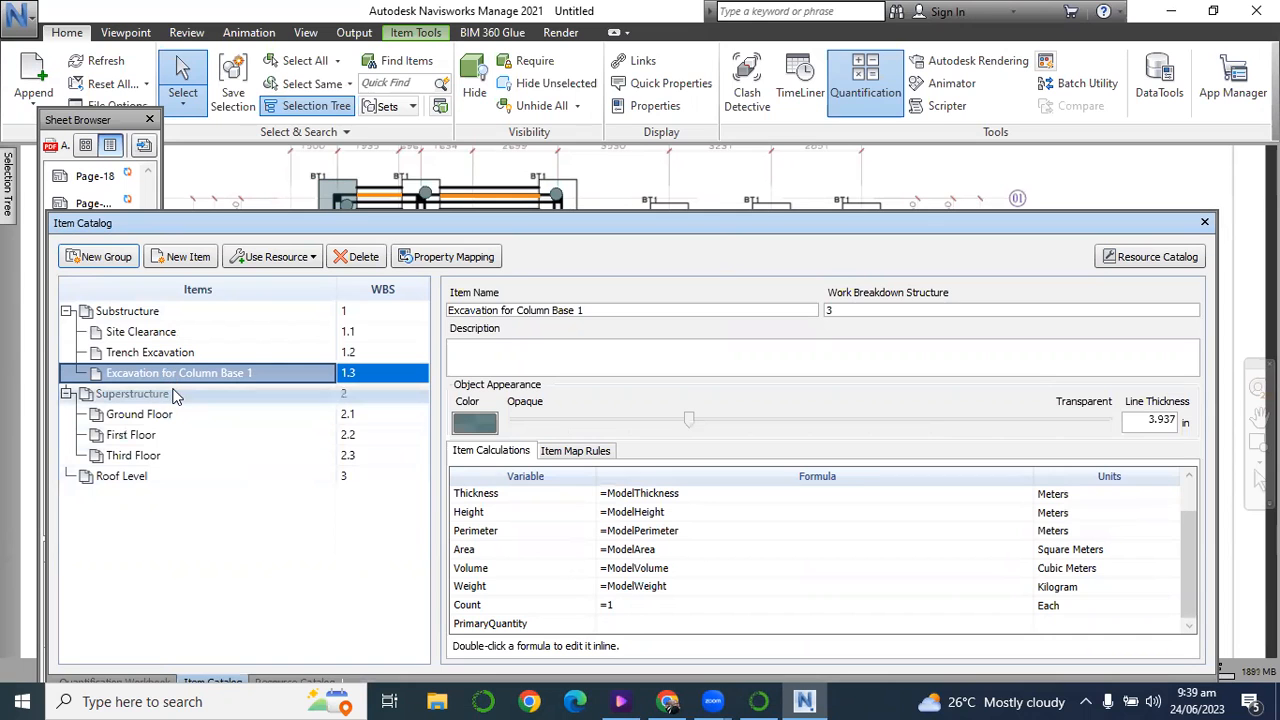
{"action": "mouse_move", "coordinate": [505, 231]}
{"action": "left_mouse_down"}
{"action": "mouse_move", "coordinate": [515, 420]}
{"action": "mouse_move", "coordinate": [527, 342]}
{"action": "mouse_move", "coordinate": [500, 240]}
{"action": "left_mouse_up"}
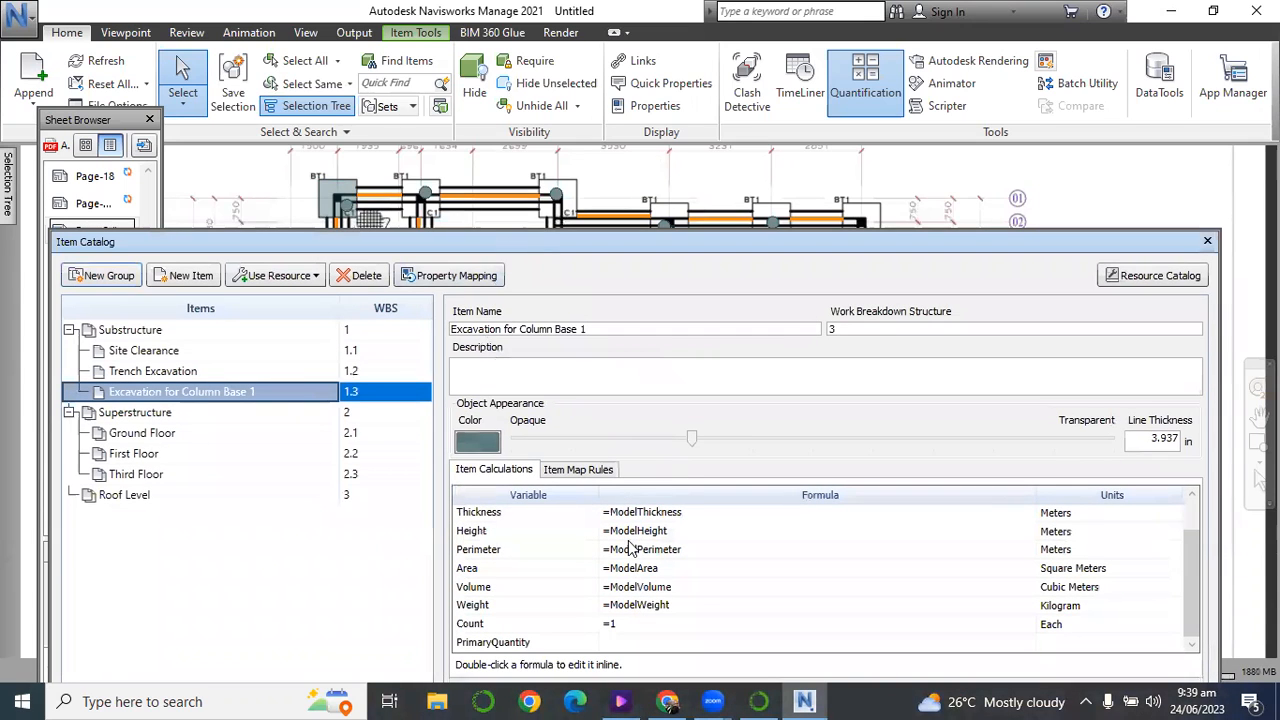
{"action": "left_click", "coordinate": [153, 415]}
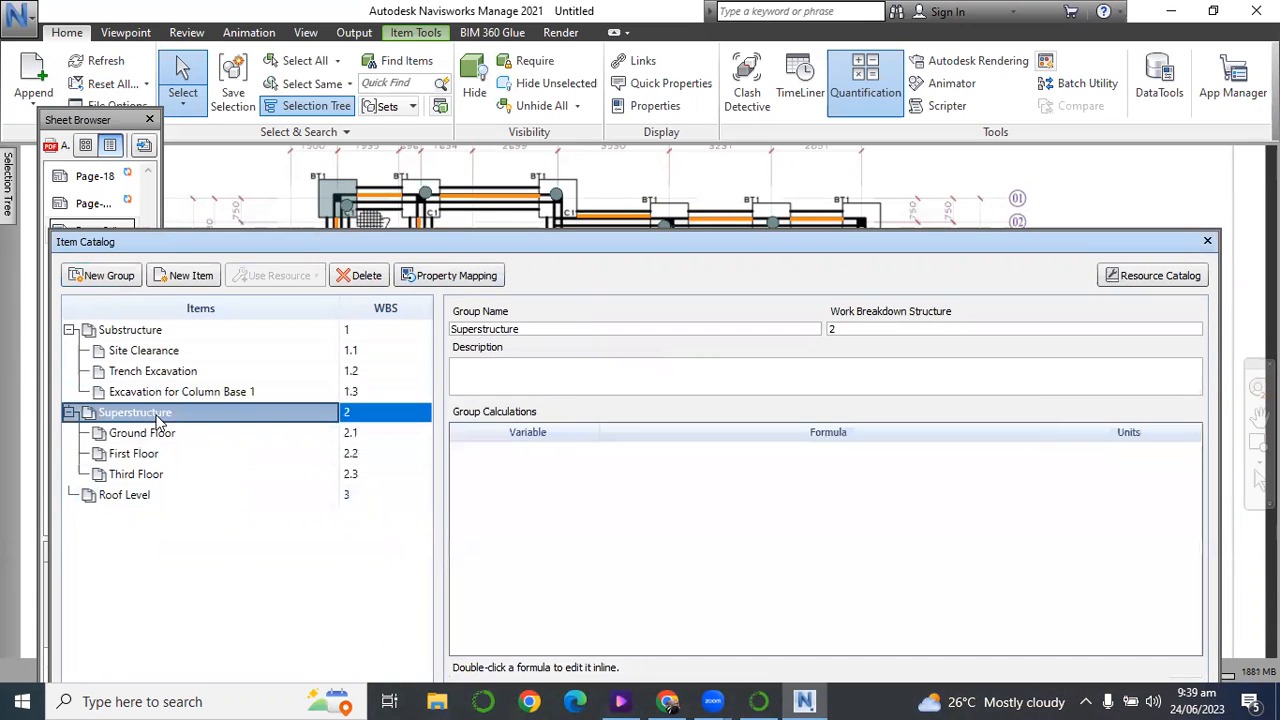
{"action": "left_click", "coordinate": [170, 393]}
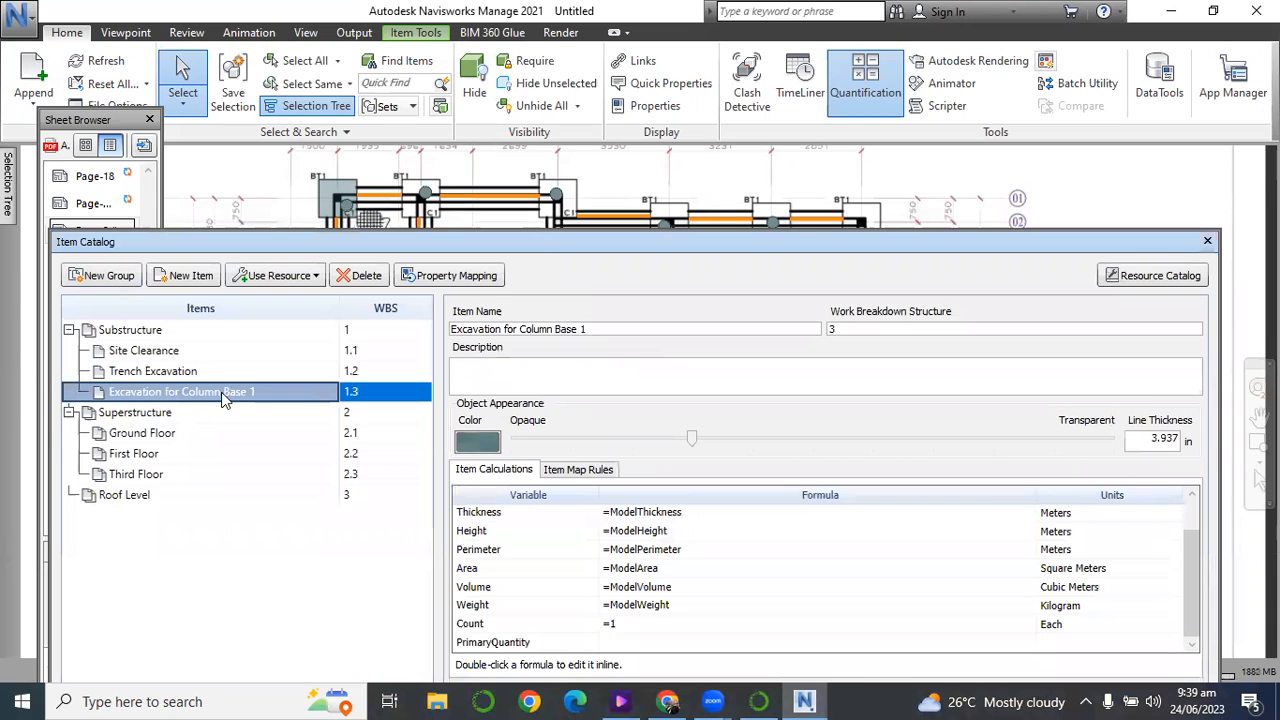
{"action": "scroll", "coordinate": [660, 588], "scroll_direction": "up", "scroll_amount": 2}
{"action": "scroll", "coordinate": [657, 585], "scroll_direction": "down", "scroll_amount": 2}
{"action": "left_click_drag", "start_coordinate": [392, 246], "coordinate": [394, 178]}
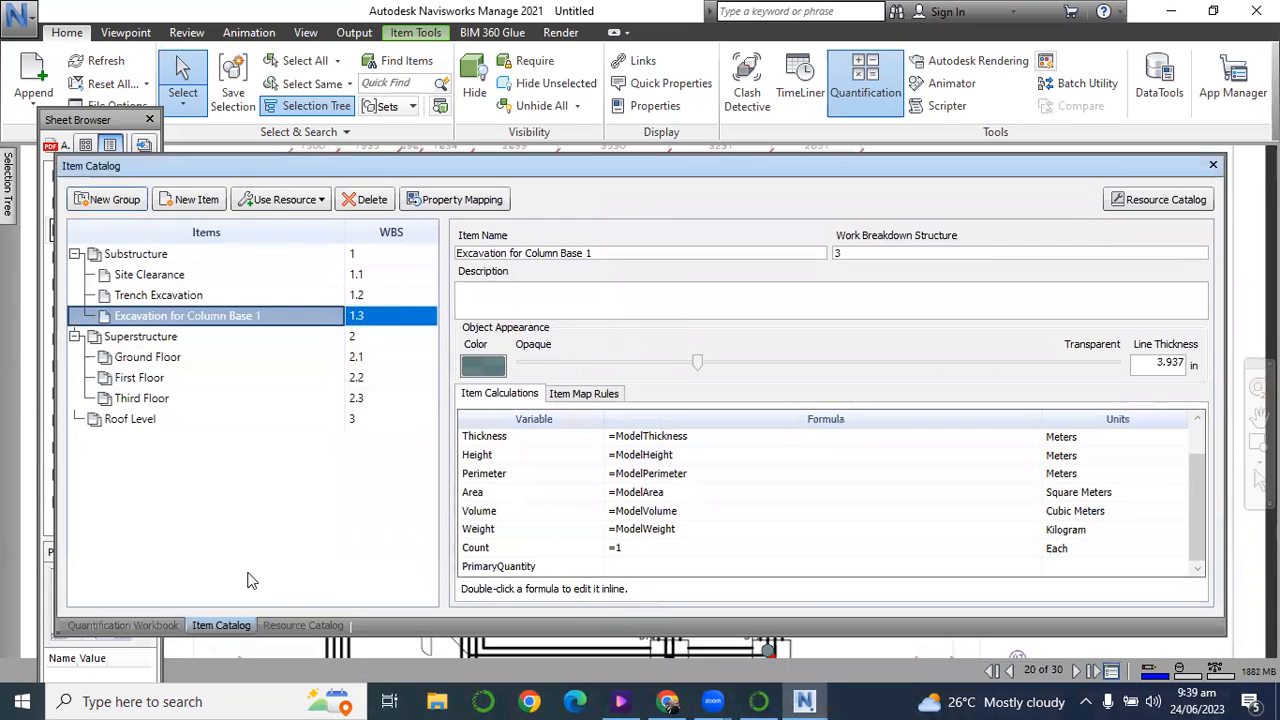
Check the quantities and individual objects of Excavation for Column Base 1 in the Quantification Workbook, comparing its first two objects.
{"action": "left_click", "coordinate": [168, 625]}
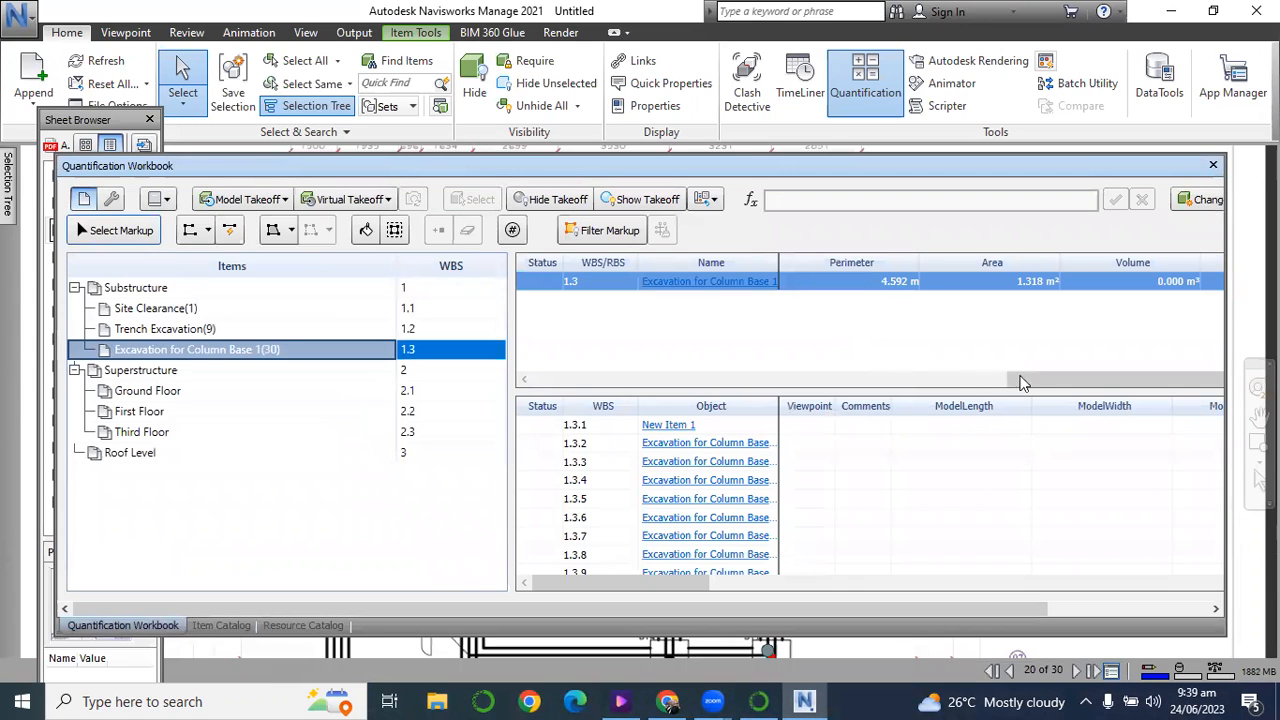
{"action": "left_click", "coordinate": [668, 426]}
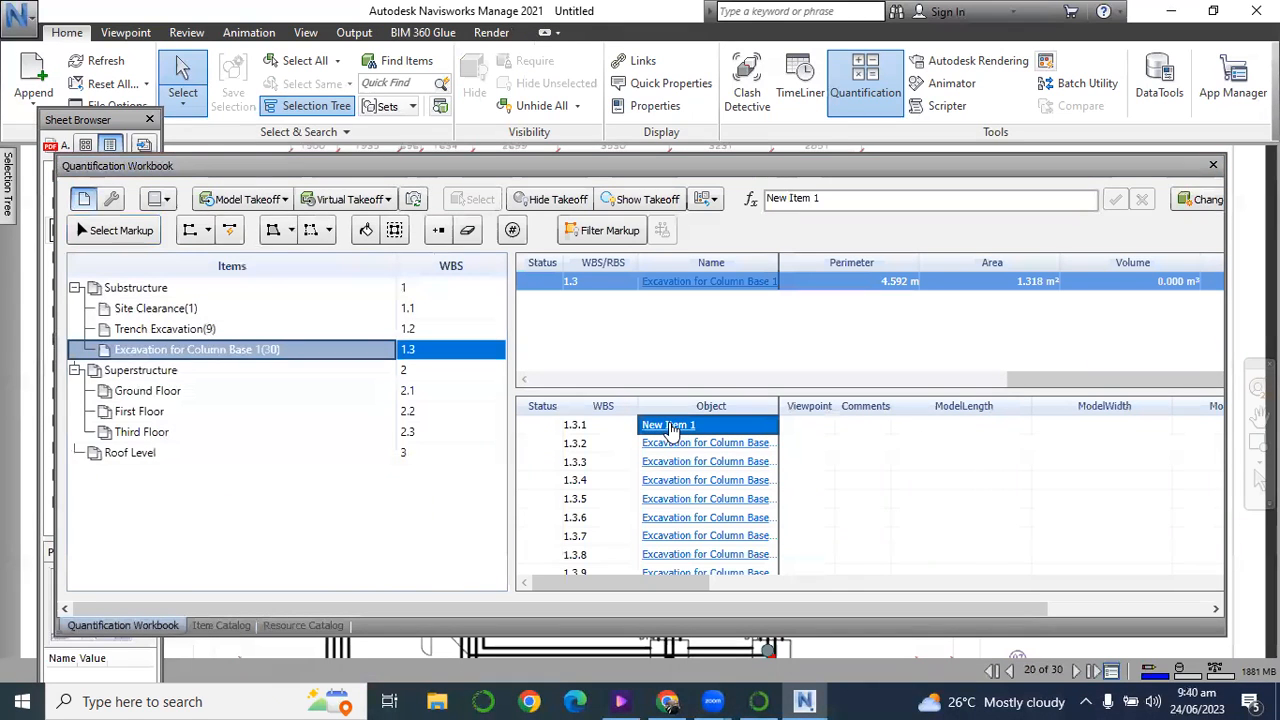
{"action": "left_click", "coordinate": [679, 443]}
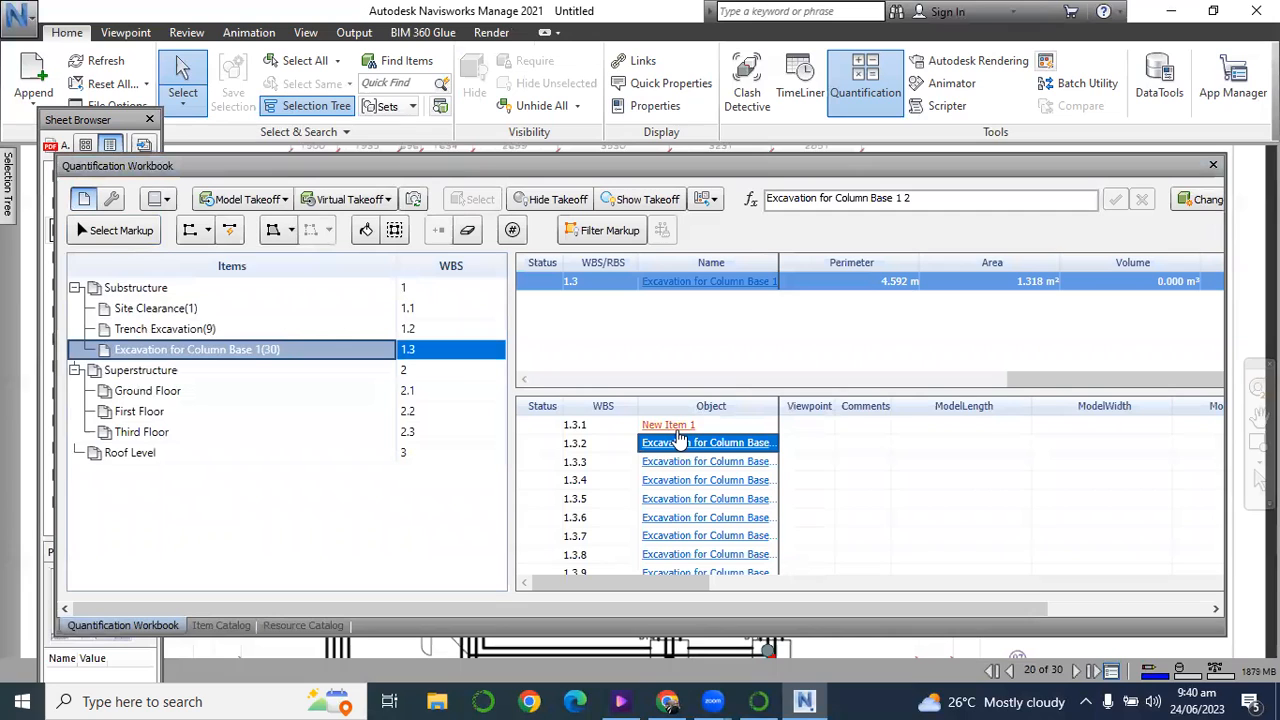
{"action": "left_click", "coordinate": [680, 427]}
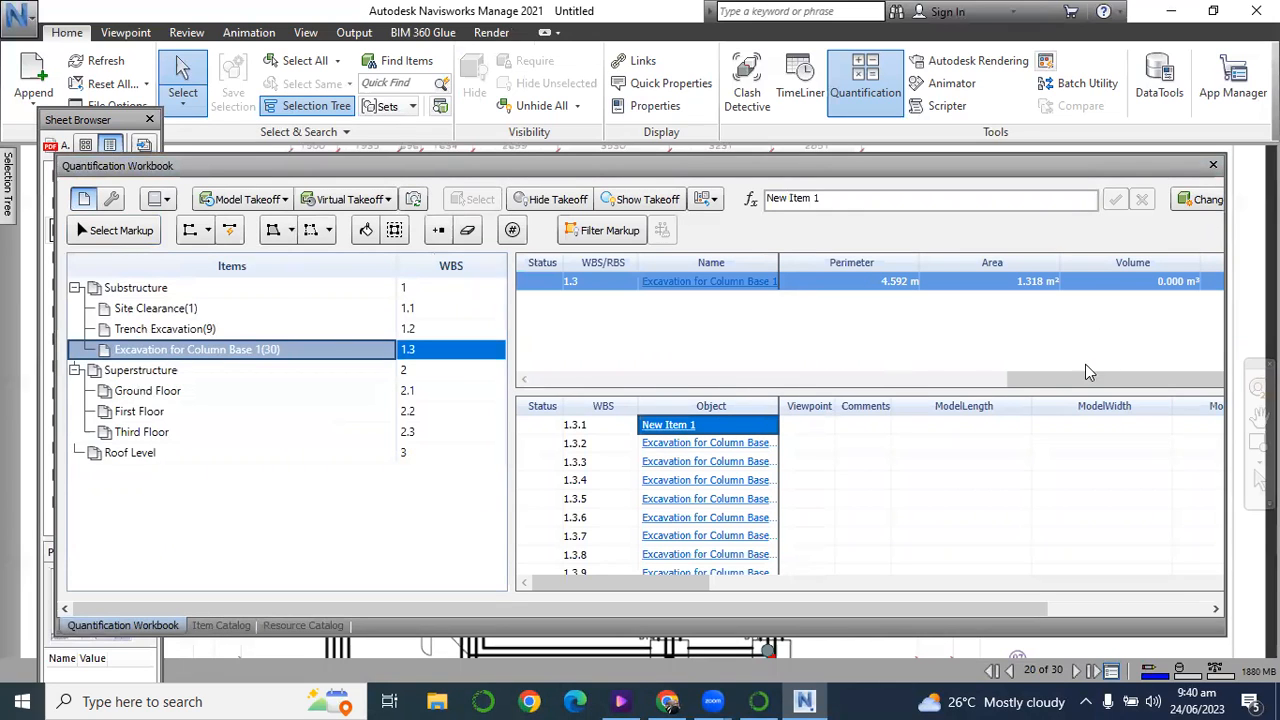
{"action": "left_click_drag", "start_coordinate": [1017, 385], "coordinate": [898, 447]}
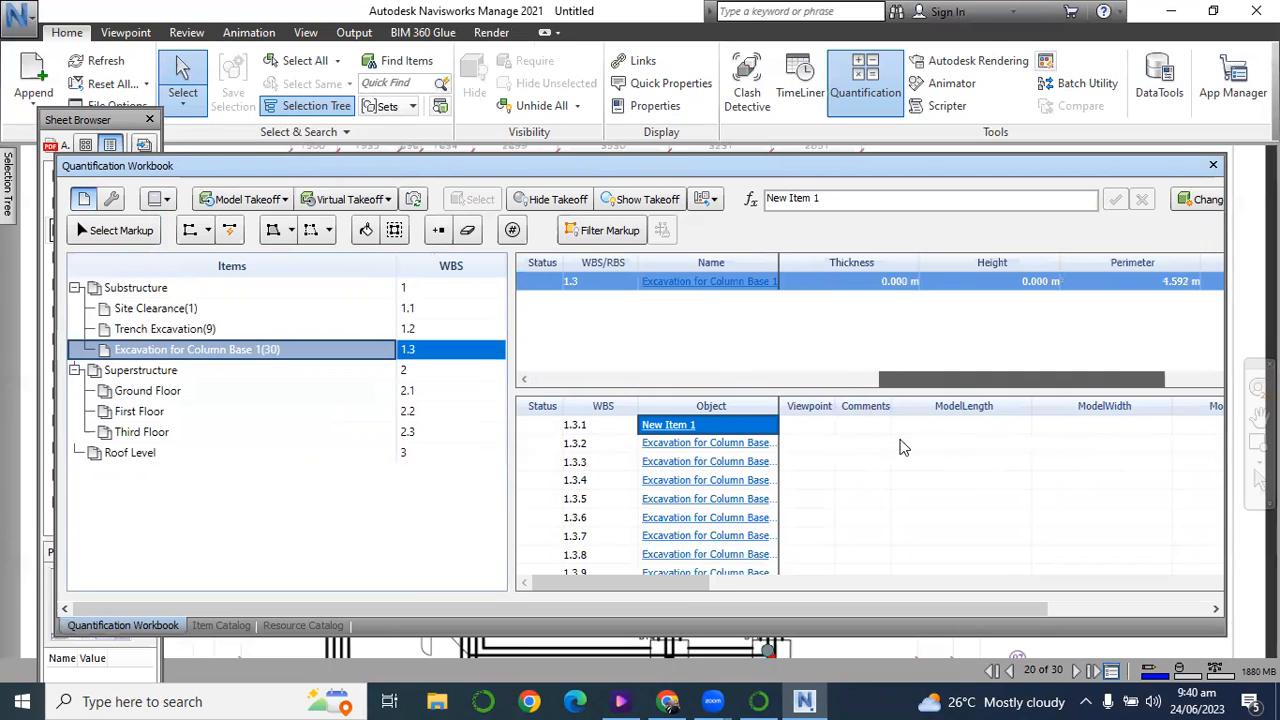
{"action": "left_click_drag", "start_coordinate": [669, 582], "coordinate": [640, 650]}
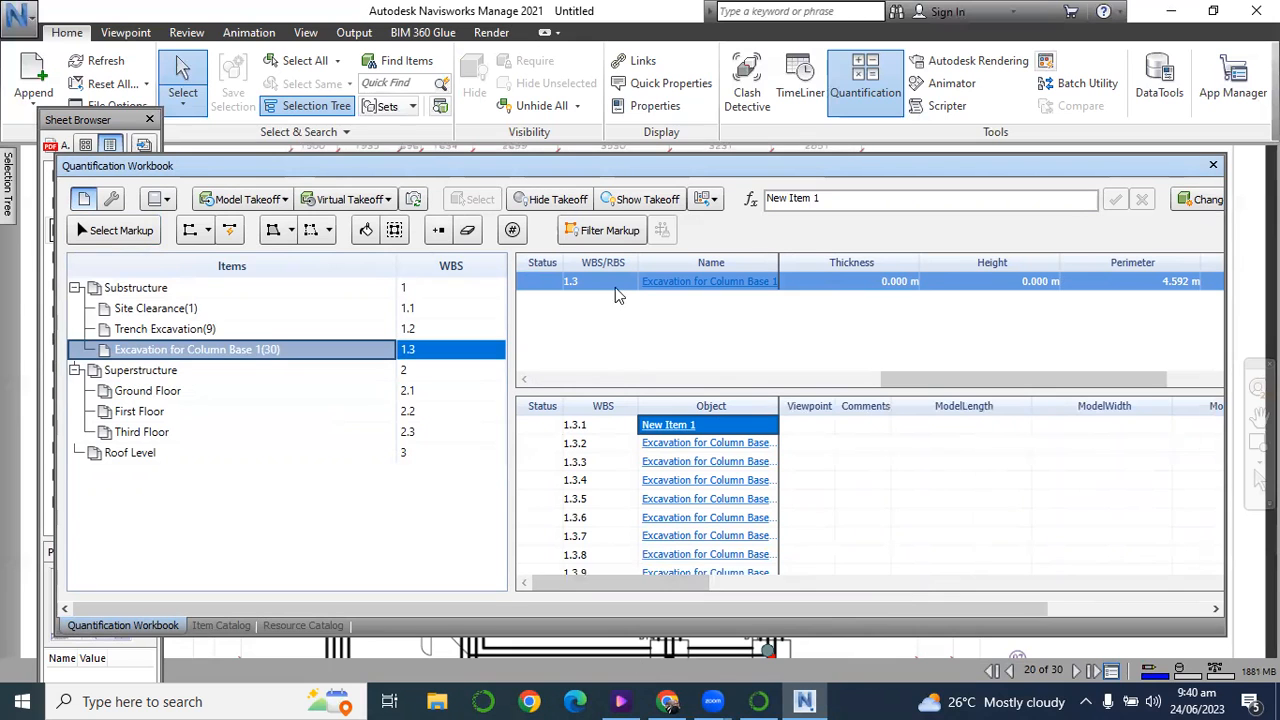
Start a new count item under Substructure, placing counts on the BT1 column bases in the plan's upper-left part, along grid lines 01 and 03.
{"action": "mouse_move", "coordinate": [576, 172]}
{"action": "left_mouse_down"}
{"action": "mouse_move", "coordinate": [578, 355]}
{"action": "mouse_move", "coordinate": [553, 491]}
{"action": "left_mouse_up"}
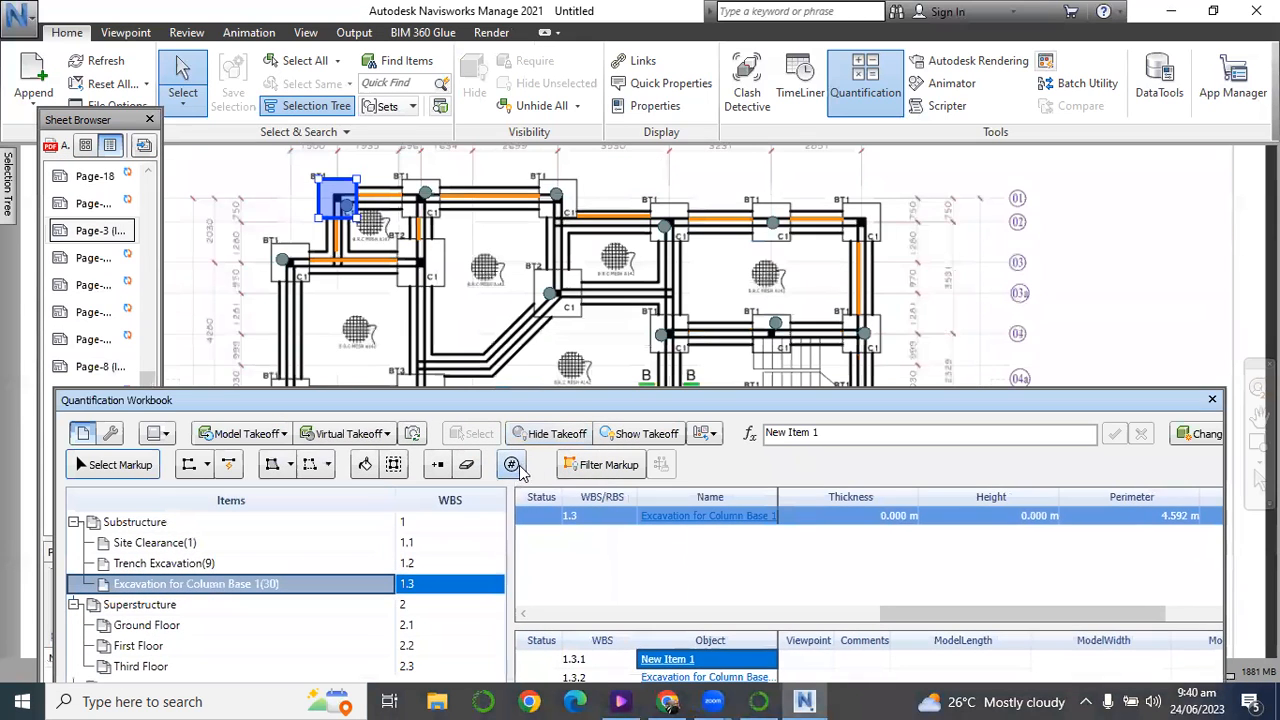
{"action": "left_click", "coordinate": [122, 522]}
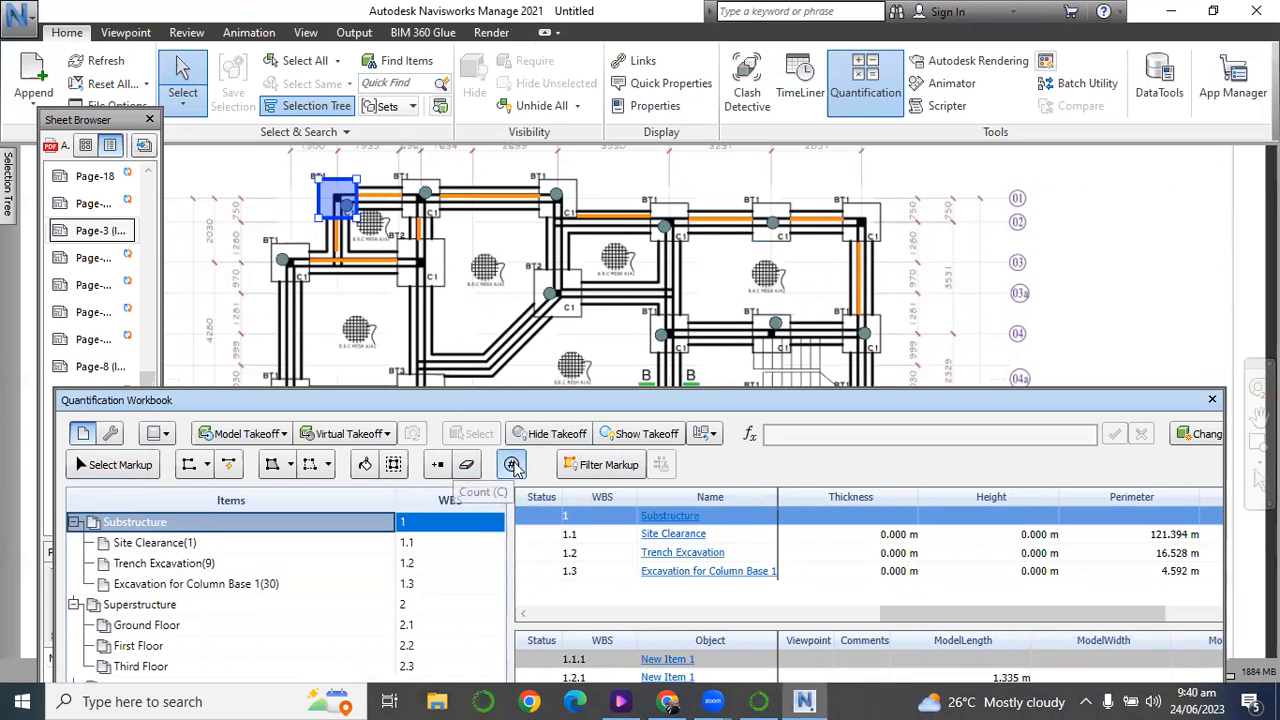
{"action": "left_click", "coordinate": [512, 465]}
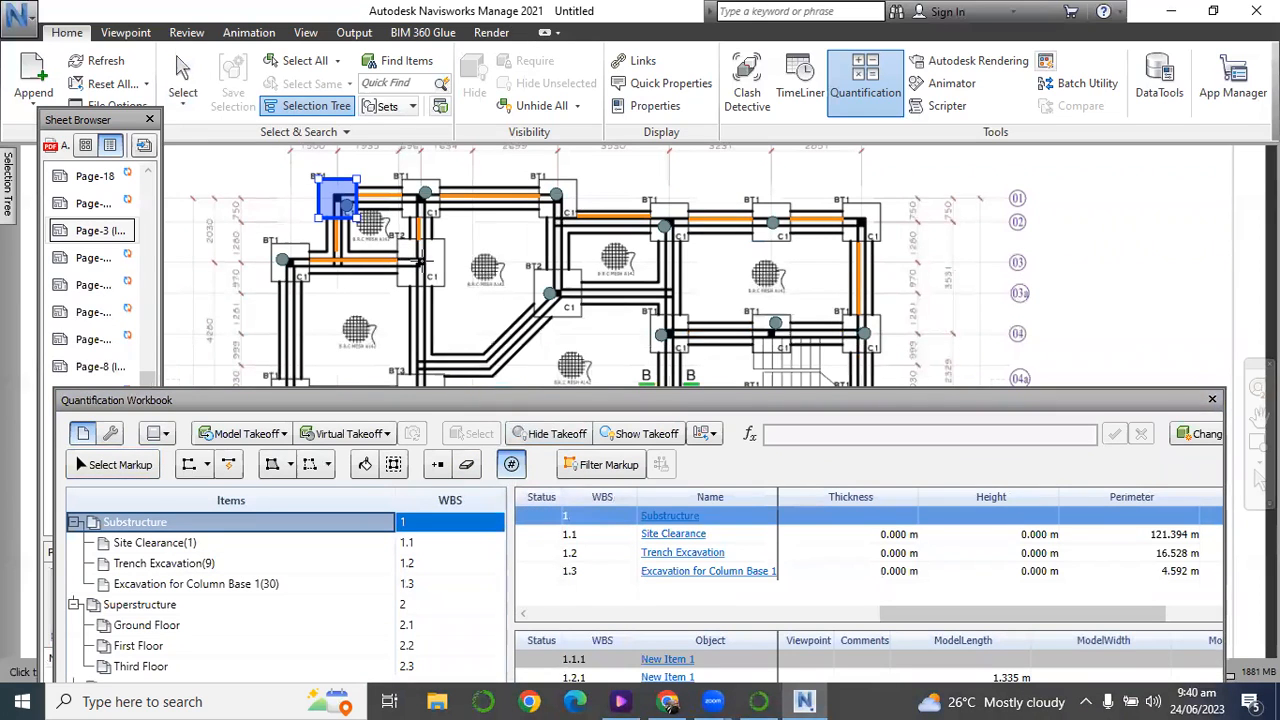
{"action": "left_click", "coordinate": [420, 207]}
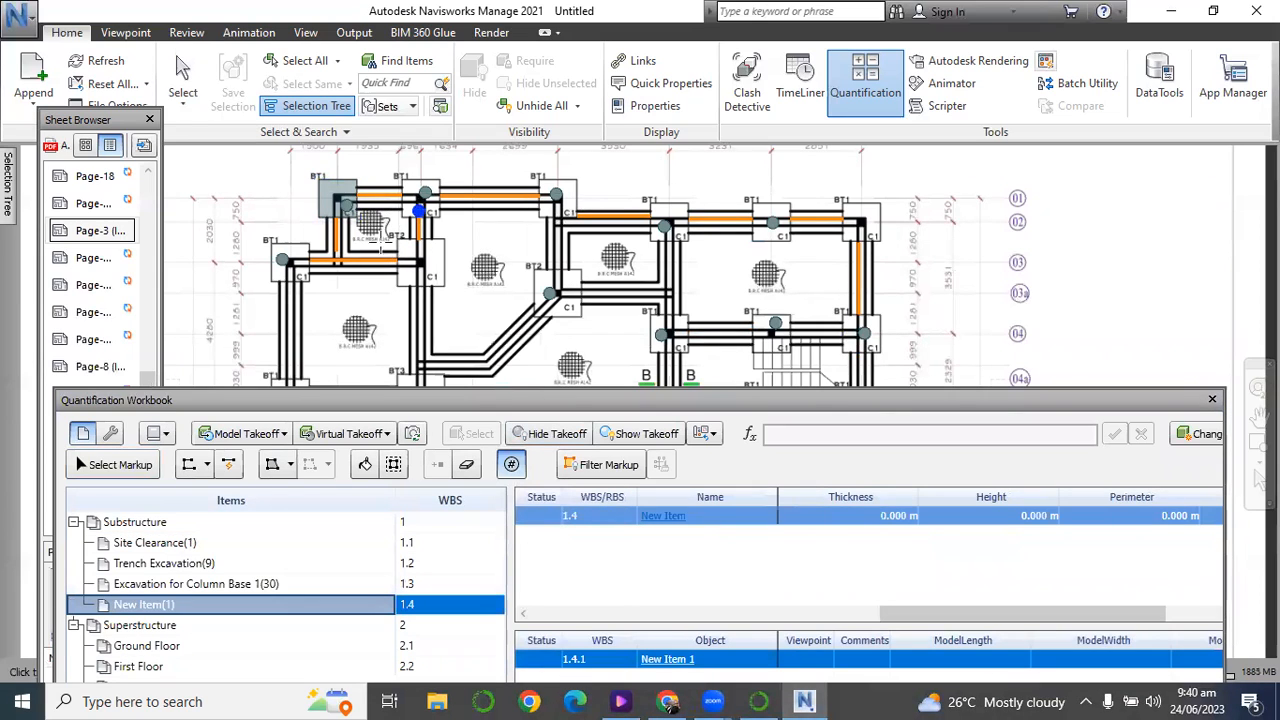
{"action": "left_click", "coordinate": [340, 187]}
{"action": "left_click", "coordinate": [290, 278]}
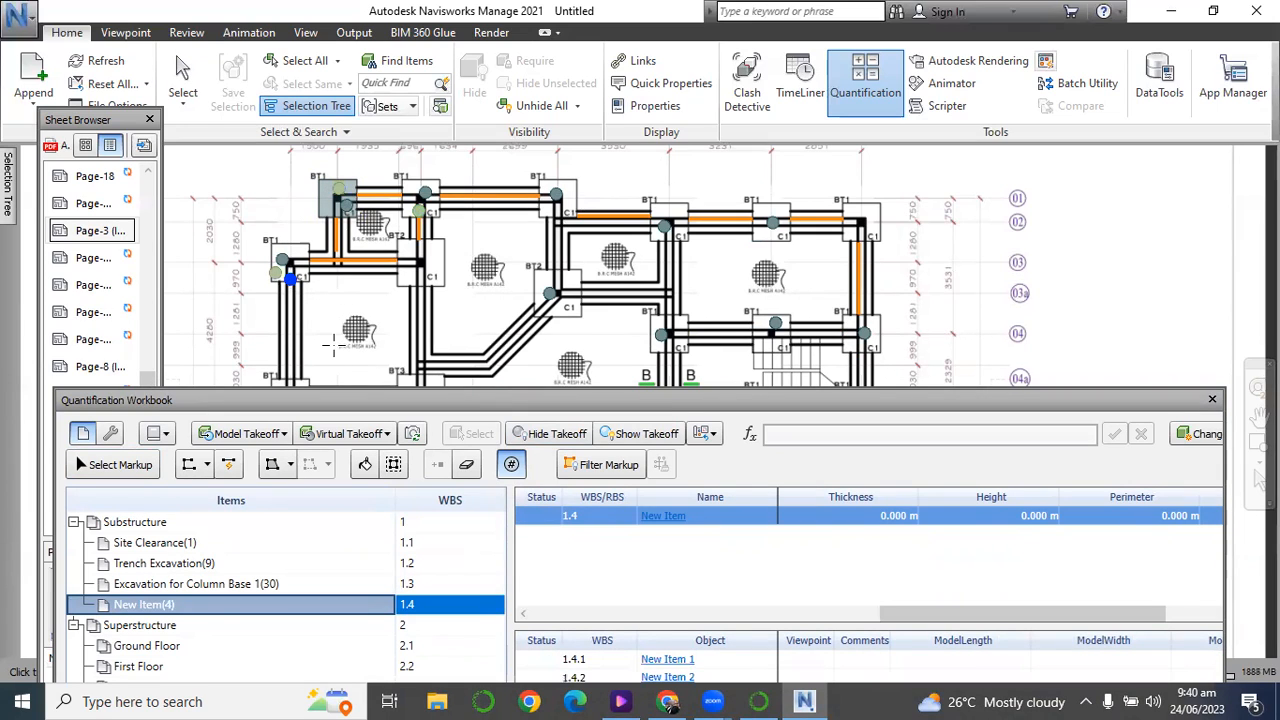
Add counts for the remaining BT1 base on grid line 01 and the bases along grid lines 02 and 04.
{"action": "left_click", "coordinate": [567, 198]}
{"action": "left_click", "coordinate": [663, 224]}
{"action": "left_click", "coordinate": [765, 212]}
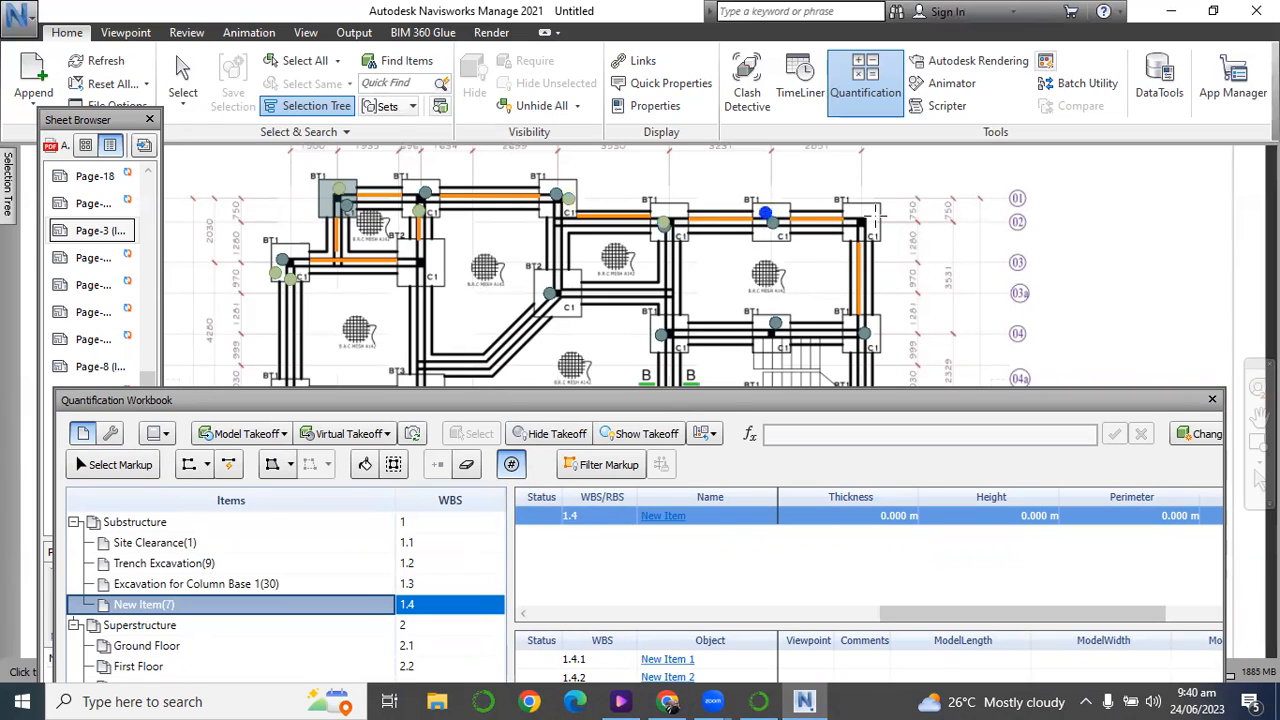
{"action": "left_click", "coordinate": [870, 329]}
{"action": "left_click", "coordinate": [763, 342]}
{"action": "left_click", "coordinate": [672, 334]}
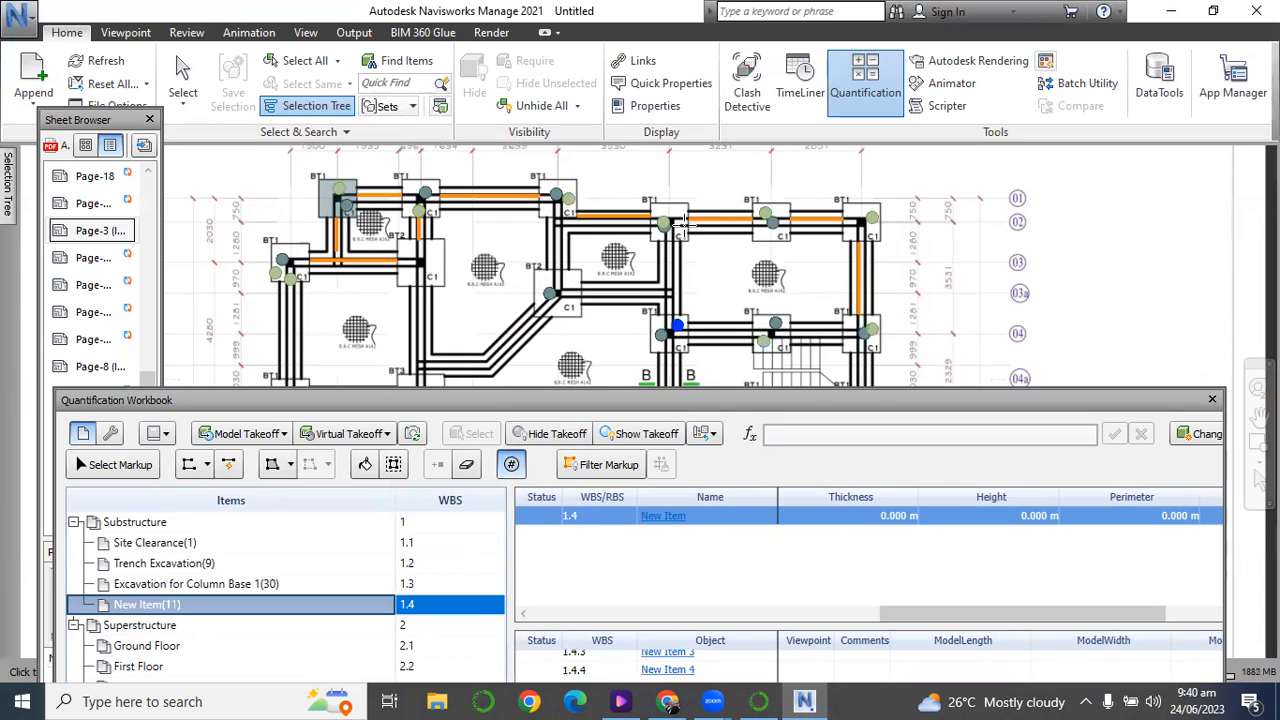
Clear the workbook off the lower plan and count the right-hand wing's bases at grid line 07, just below 06, at 06's outer end and on 05.
{"action": "scroll", "coordinate": [680, 340], "scroll_direction": "down", "scroll_amount": 4}
{"action": "scroll", "coordinate": [686, 345], "scroll_direction": "up", "scroll_amount": 4}
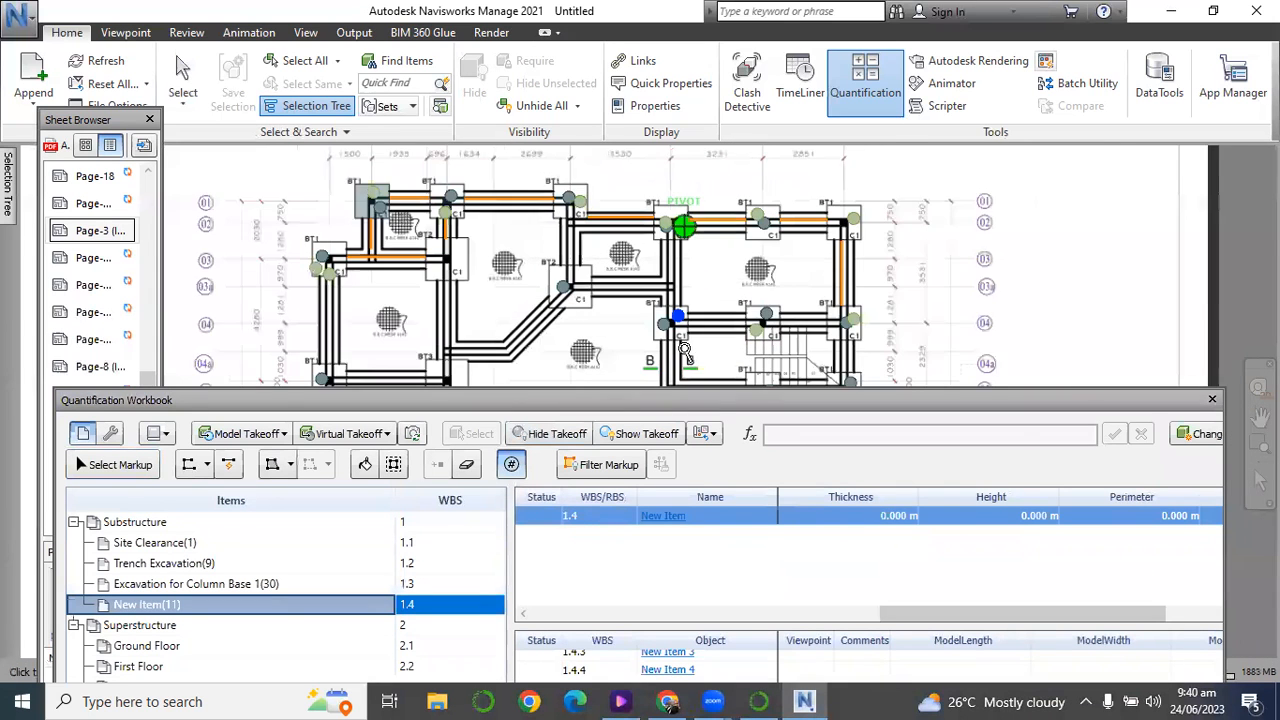
{"action": "scroll", "coordinate": [648, 284], "scroll_direction": "down", "scroll_amount": 4}
{"action": "left_click_drag", "start_coordinate": [637, 390], "coordinate": [632, 566]}
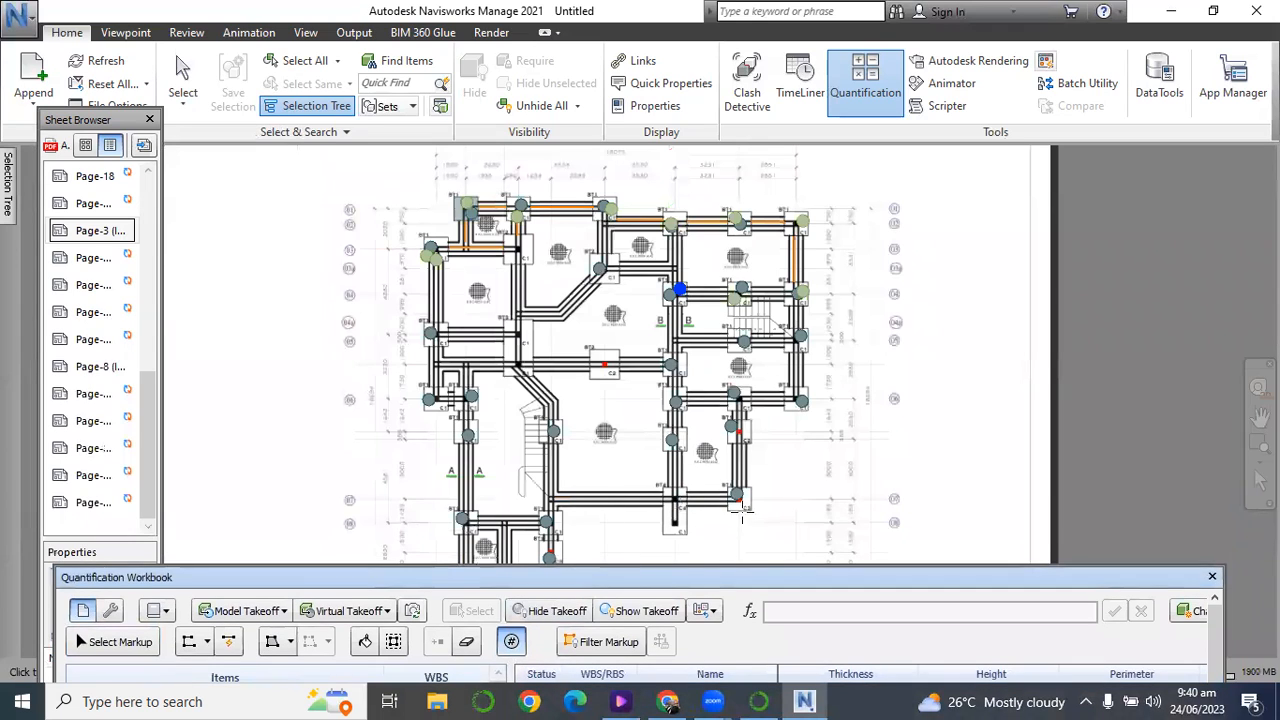
{"action": "left_click", "coordinate": [737, 494]}
{"action": "left_click", "coordinate": [736, 422]}
{"action": "left_click", "coordinate": [800, 398]}
{"action": "left_click", "coordinate": [800, 329]}
{"action": "left_click", "coordinate": [742, 343]}
Count the two inner column bases on grid line 06, plus those just above and below it on the plan's central column line.
{"action": "left_click", "coordinate": [736, 394]}
{"action": "left_click", "coordinate": [673, 403]}
{"action": "left_click", "coordinate": [673, 367]}
{"action": "left_click", "coordinate": [675, 437]}
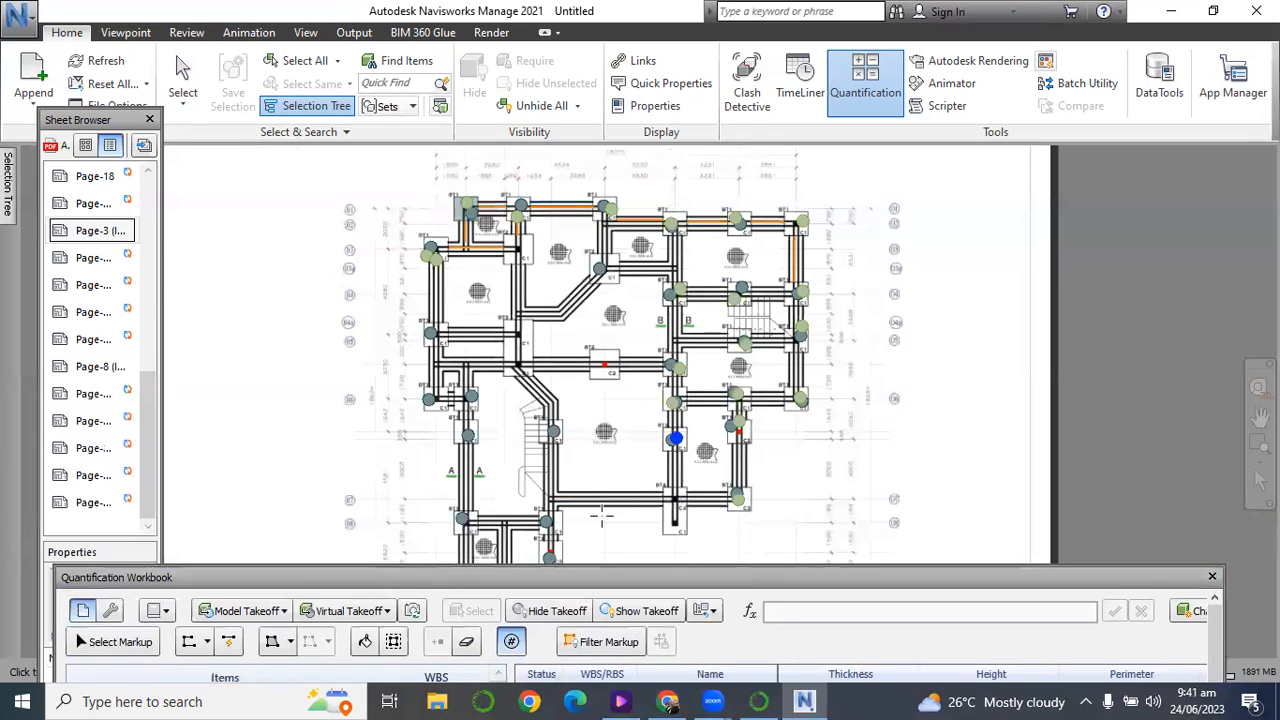
Count the two column bases on grid line 08, the one just below it and the one above section mark A-A.
{"action": "left_click", "coordinate": [545, 524]}
{"action": "left_click", "coordinate": [549, 554]}
{"action": "left_click", "coordinate": [462, 522]}
{"action": "left_click", "coordinate": [466, 432]}
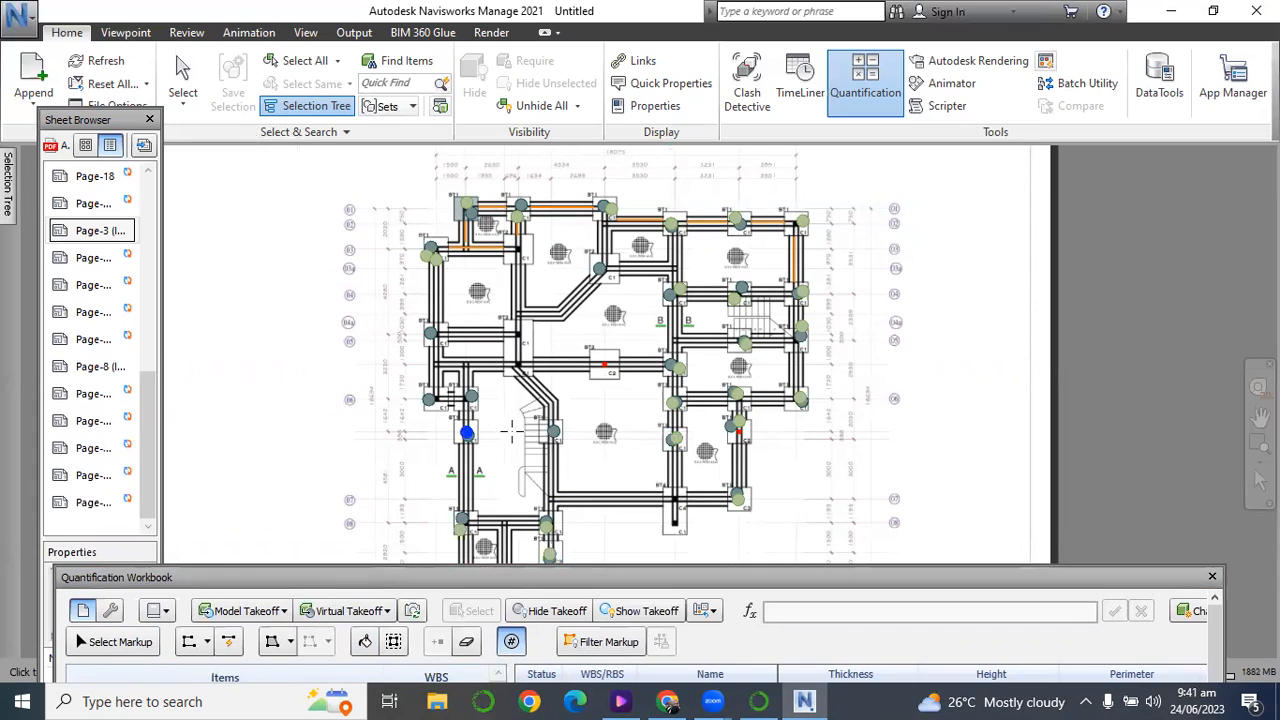
Count the bases beside the staircase, at the left ends of grid lines 06 and 05, and the two lowest on the plan.
{"action": "left_click", "coordinate": [550, 432]}
{"action": "left_click", "coordinate": [465, 401]}
{"action": "left_click", "coordinate": [419, 404]}
{"action": "left_click", "coordinate": [424, 335]}
{"action": "scroll", "coordinate": [511, 268], "scroll_direction": "down", "scroll_amount": 2}
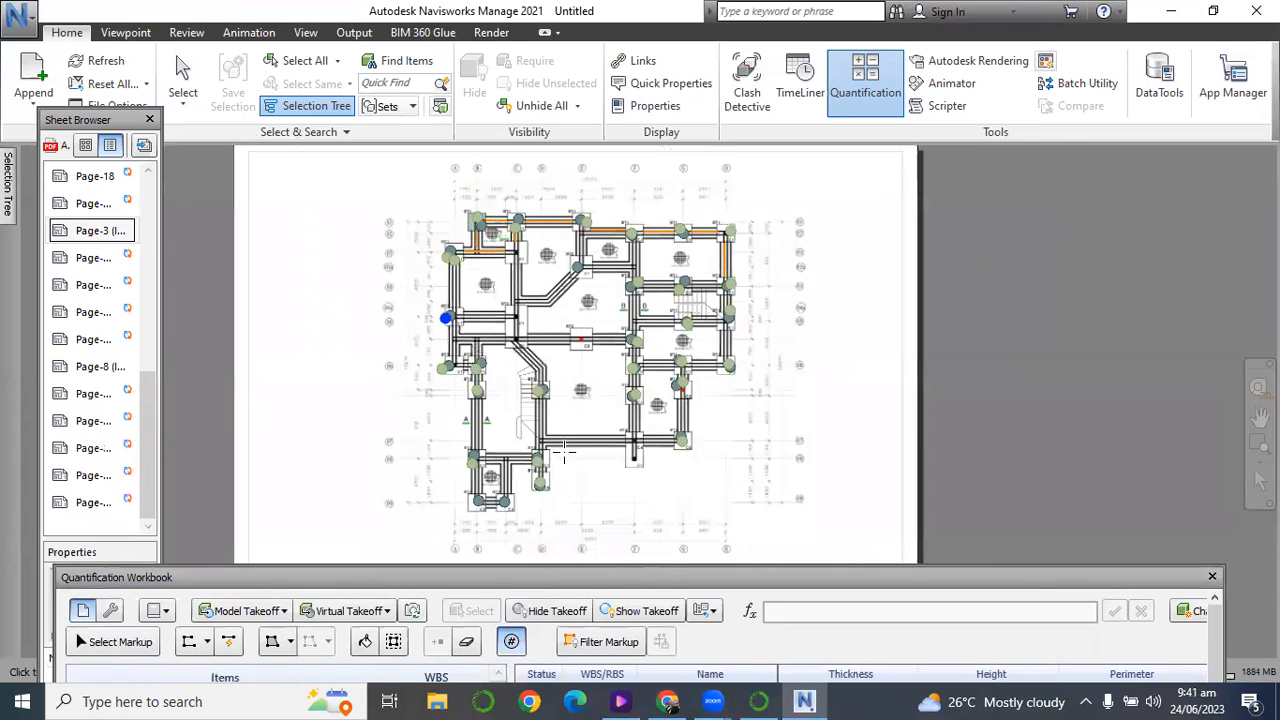
{"action": "left_click", "coordinate": [506, 504]}
{"action": "left_click", "coordinate": [476, 503]}
Leave the count tool and check the new item's Count quantity in the Quantification Workbook.
{"action": "left_click_drag", "start_coordinate": [347, 576], "coordinate": [297, 366]}
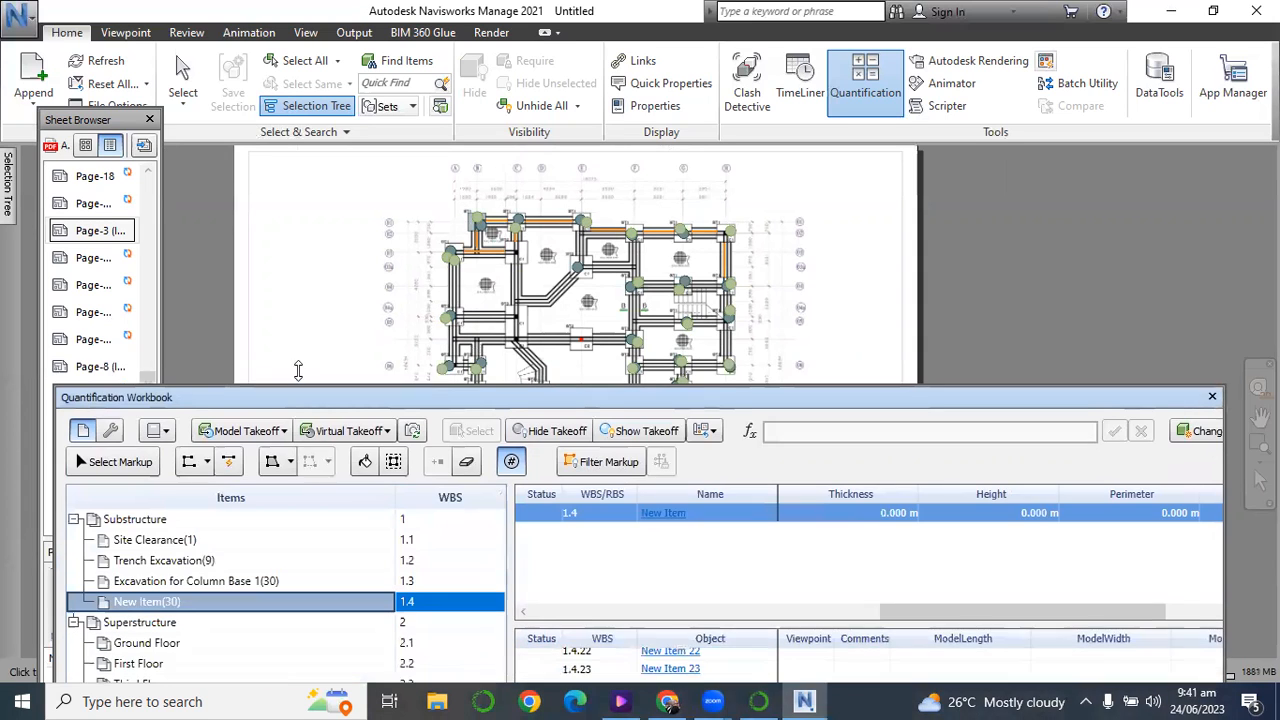
{"action": "left_click", "coordinate": [193, 85]}
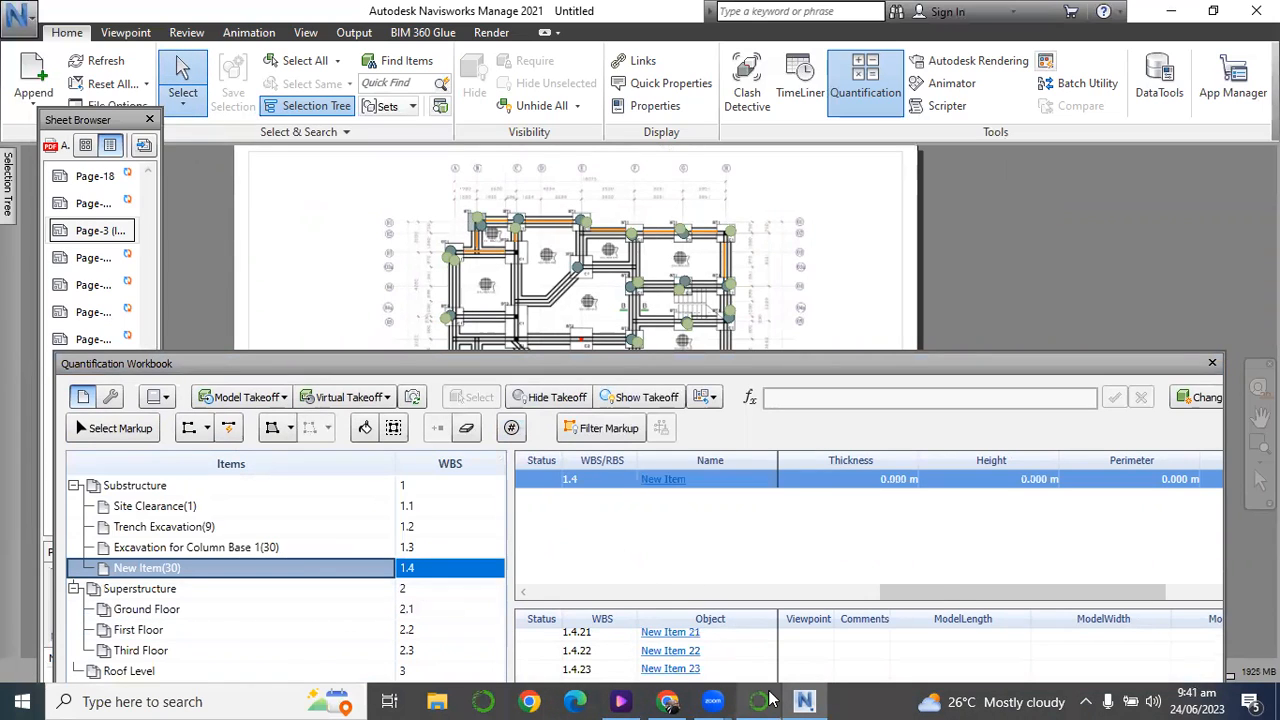
{"action": "left_click_drag", "start_coordinate": [939, 590], "coordinate": [1182, 602]}
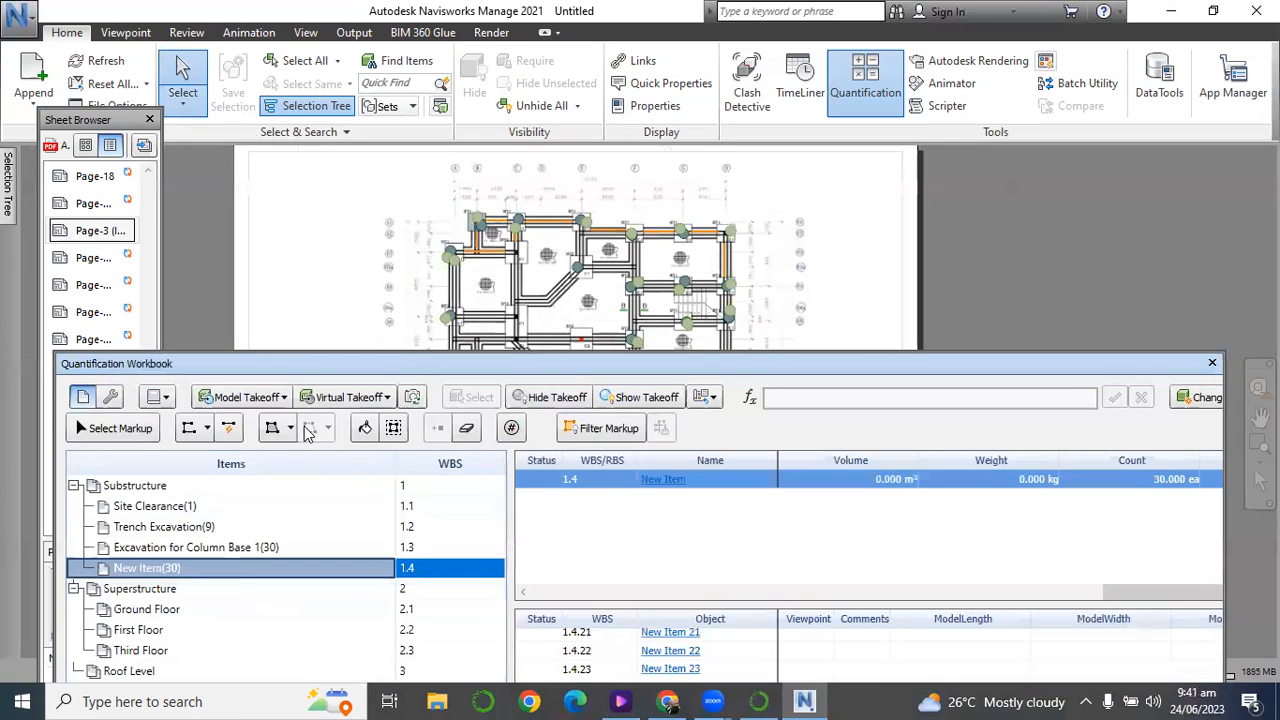
Rename item 1.4 in the Item Catalog as "Column Base Type I".
{"action": "left_click_drag", "start_coordinate": [302, 362], "coordinate": [297, 118]}
{"action": "left_click", "coordinate": [204, 624]}
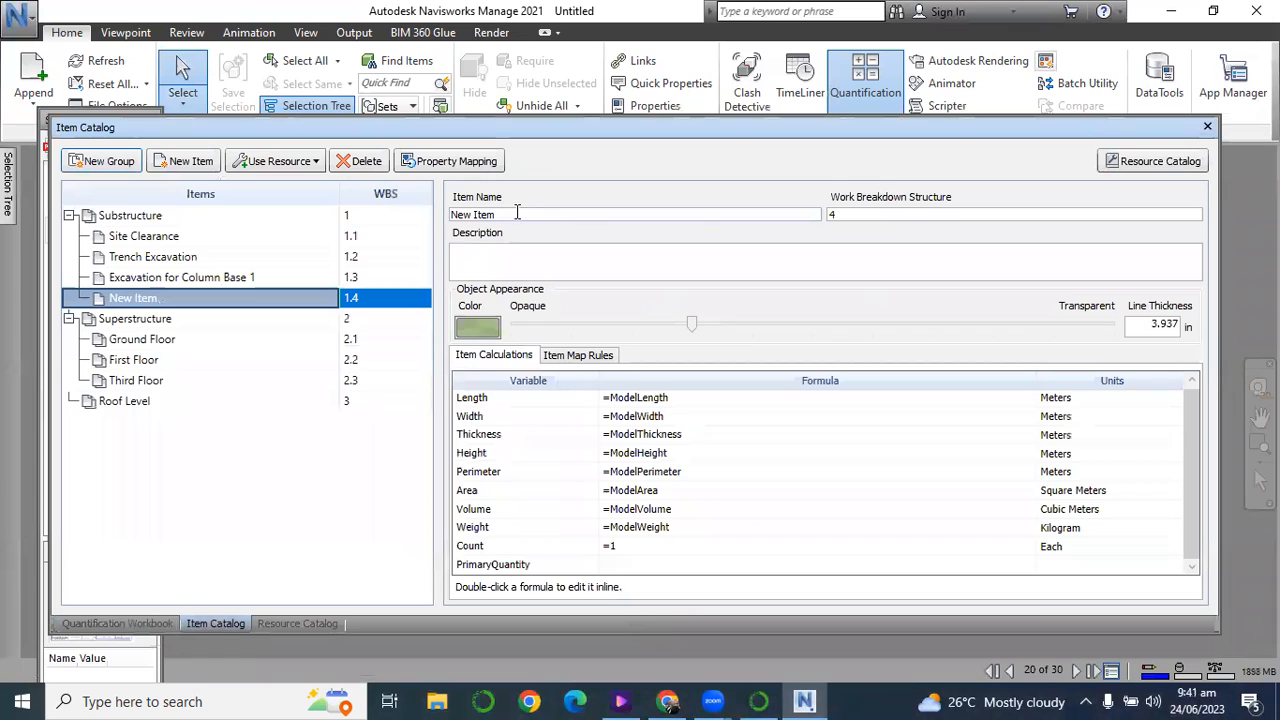
{"action": "left_click_drag", "start_coordinate": [514, 214], "coordinate": [386, 225]}
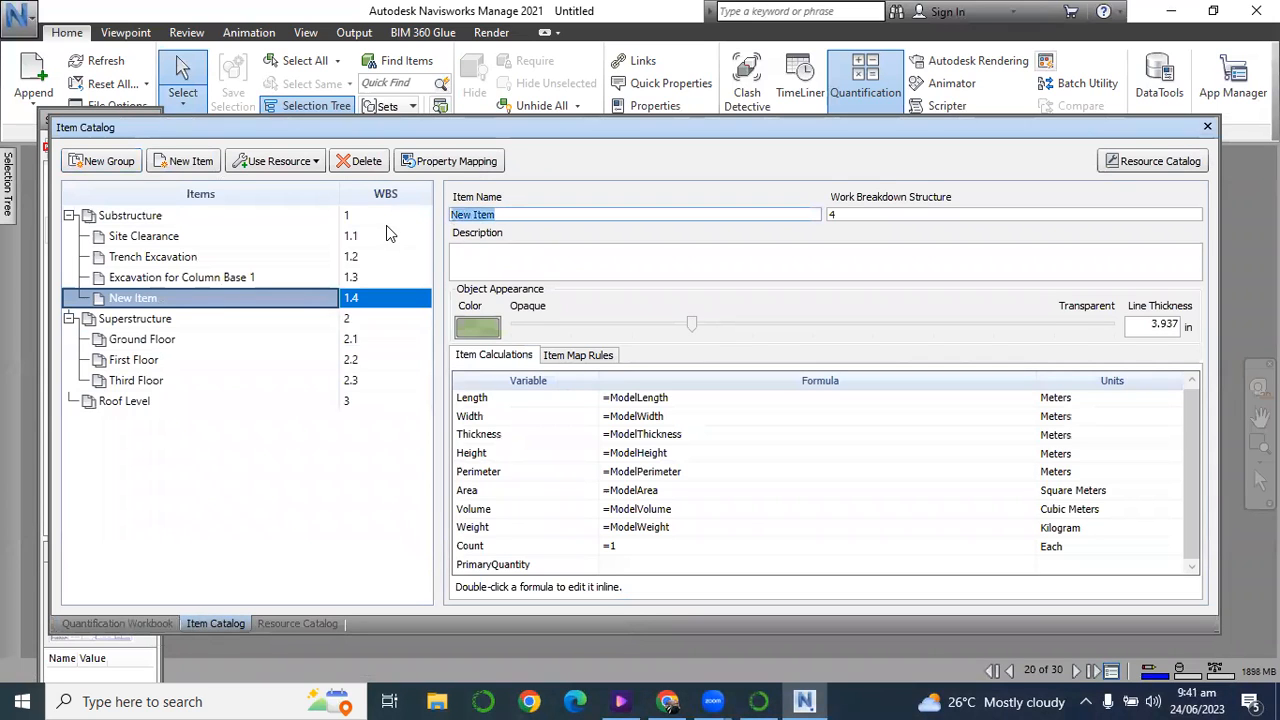
{"action": "type", "text": "C"}
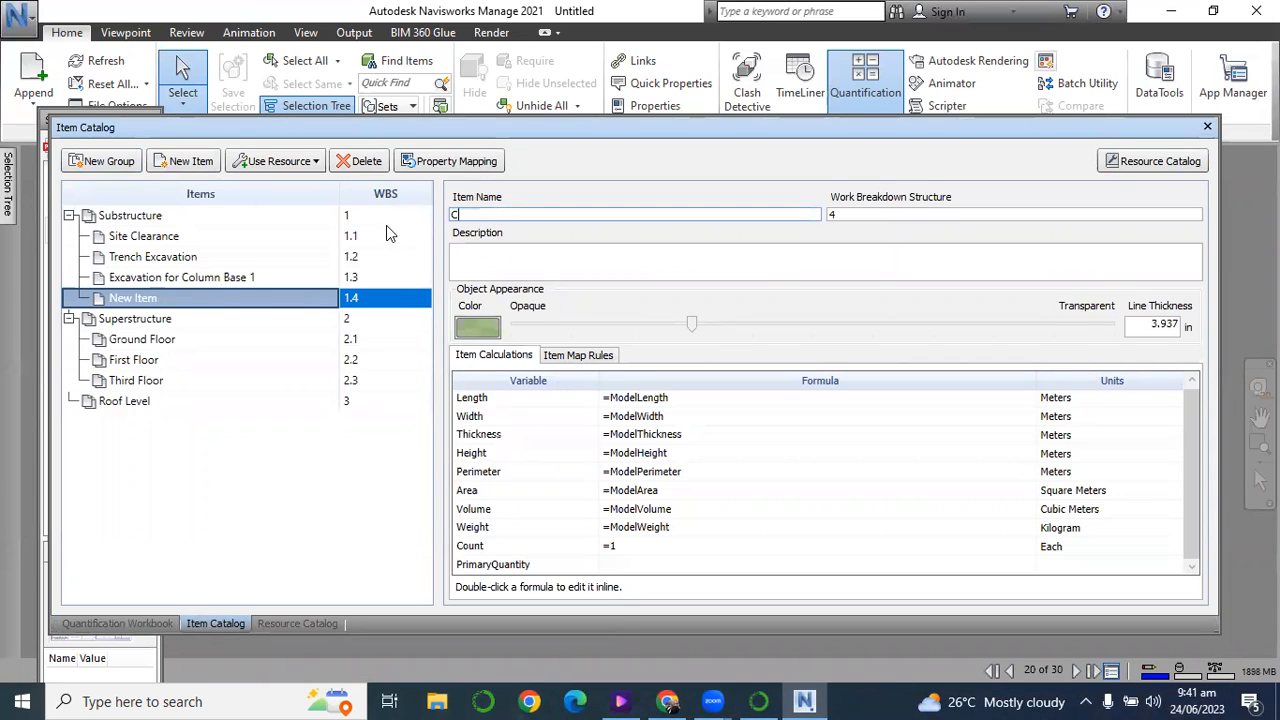
{"action": "type", "text": "olumn B"}
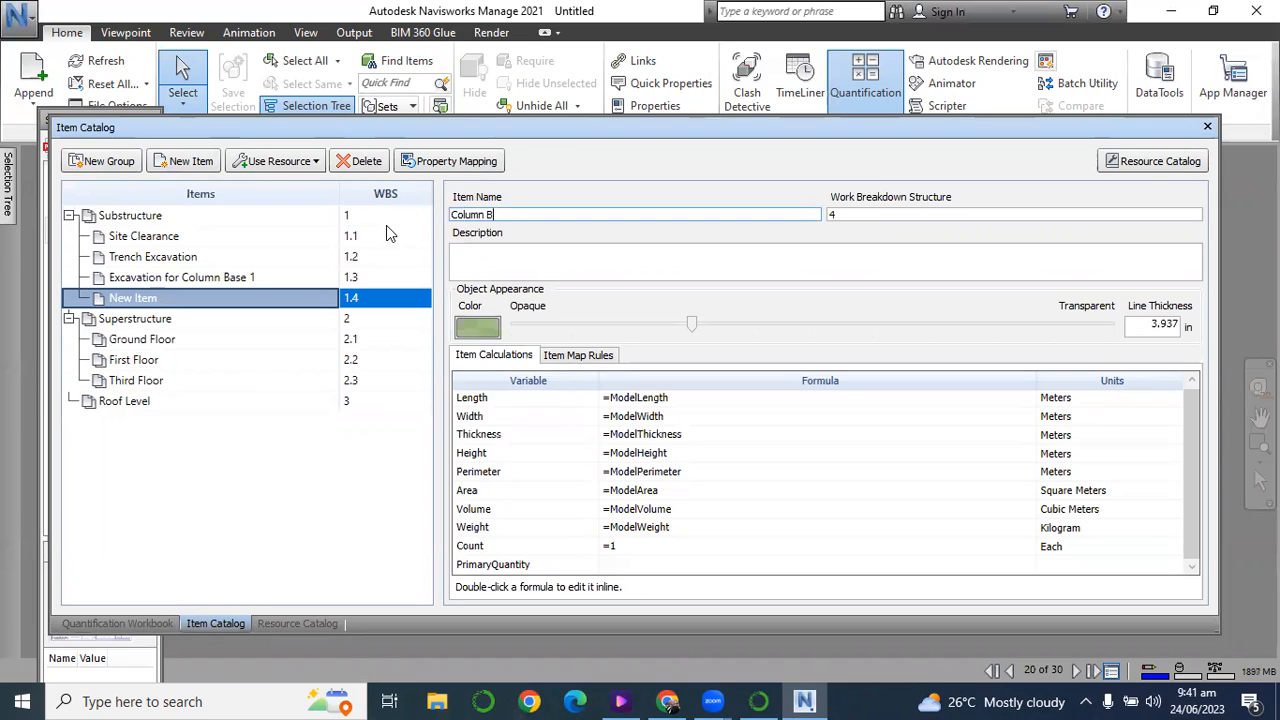
{"action": "type", "text": "ase Type 1"}
{"action": "left_click", "coordinate": [251, 382]}
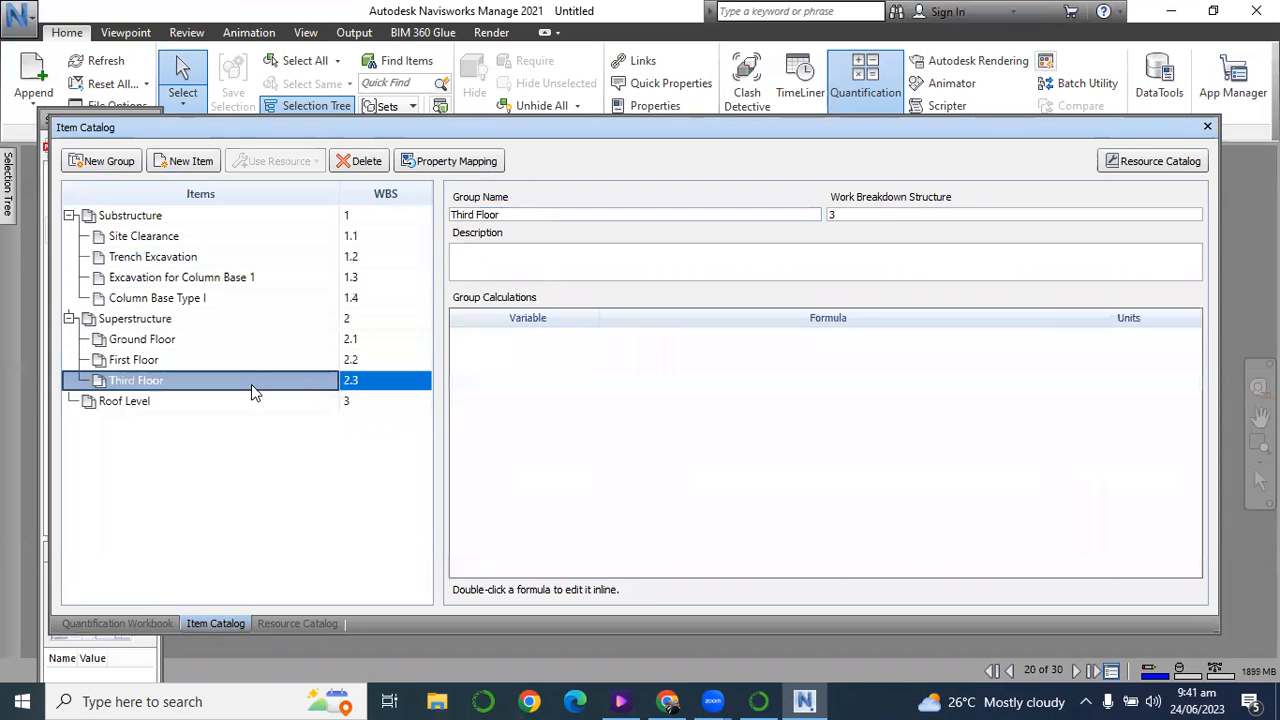
Set the Volume formula of Excavation for Column Base 1 to =ModelArea*30*1.2.
{"action": "left_click", "coordinate": [194, 281]}
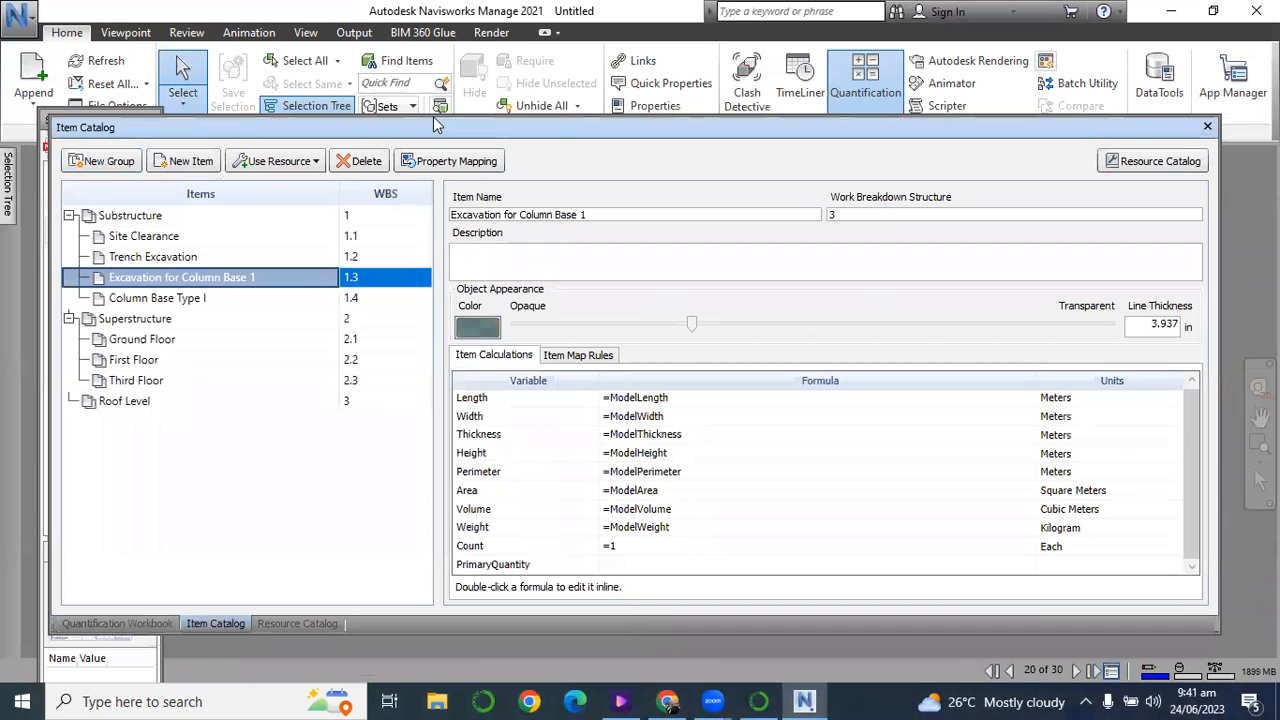
{"action": "left_click_drag", "start_coordinate": [432, 117], "coordinate": [405, 440]}
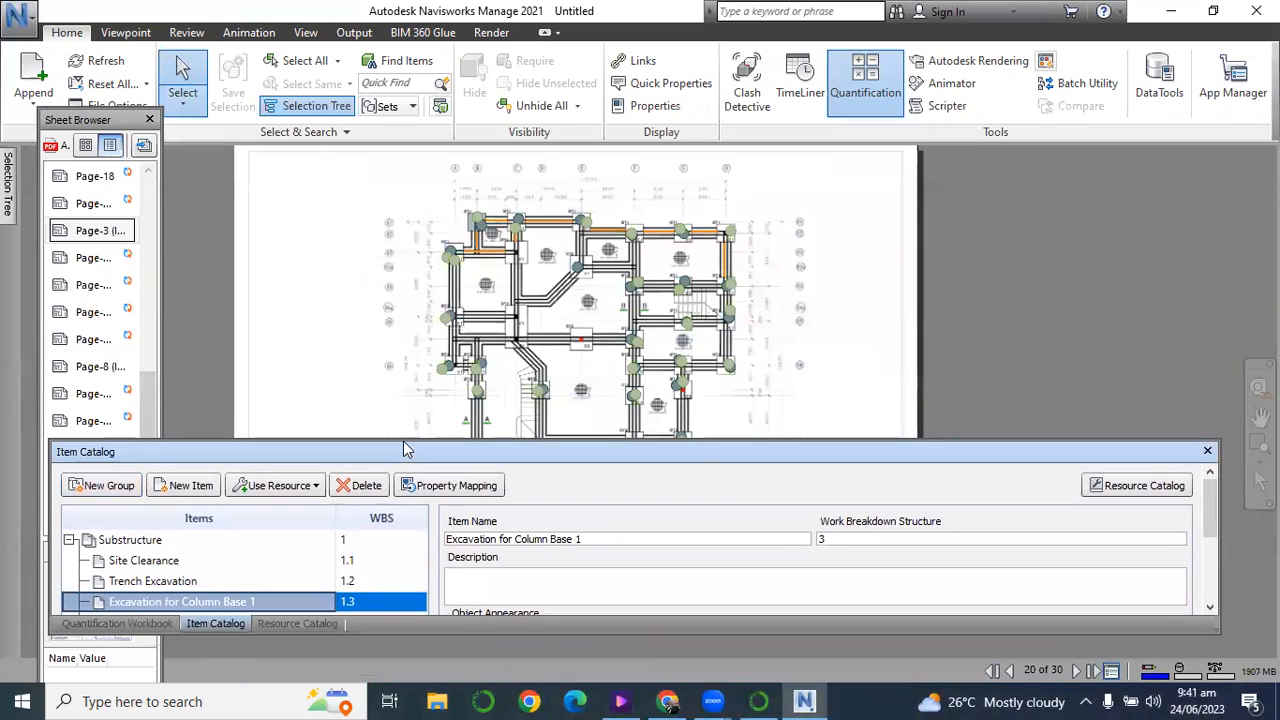
{"action": "left_click_drag", "start_coordinate": [391, 440], "coordinate": [388, 137]}
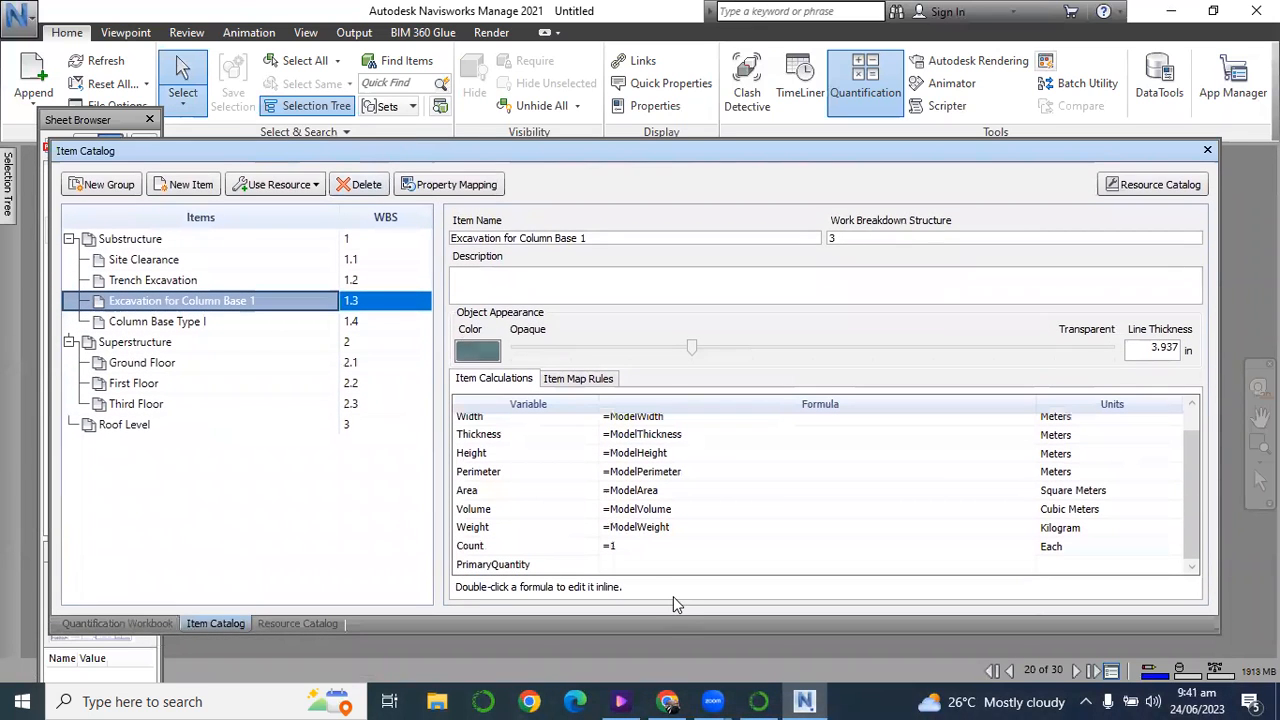
{"action": "left_click", "coordinate": [627, 512]}
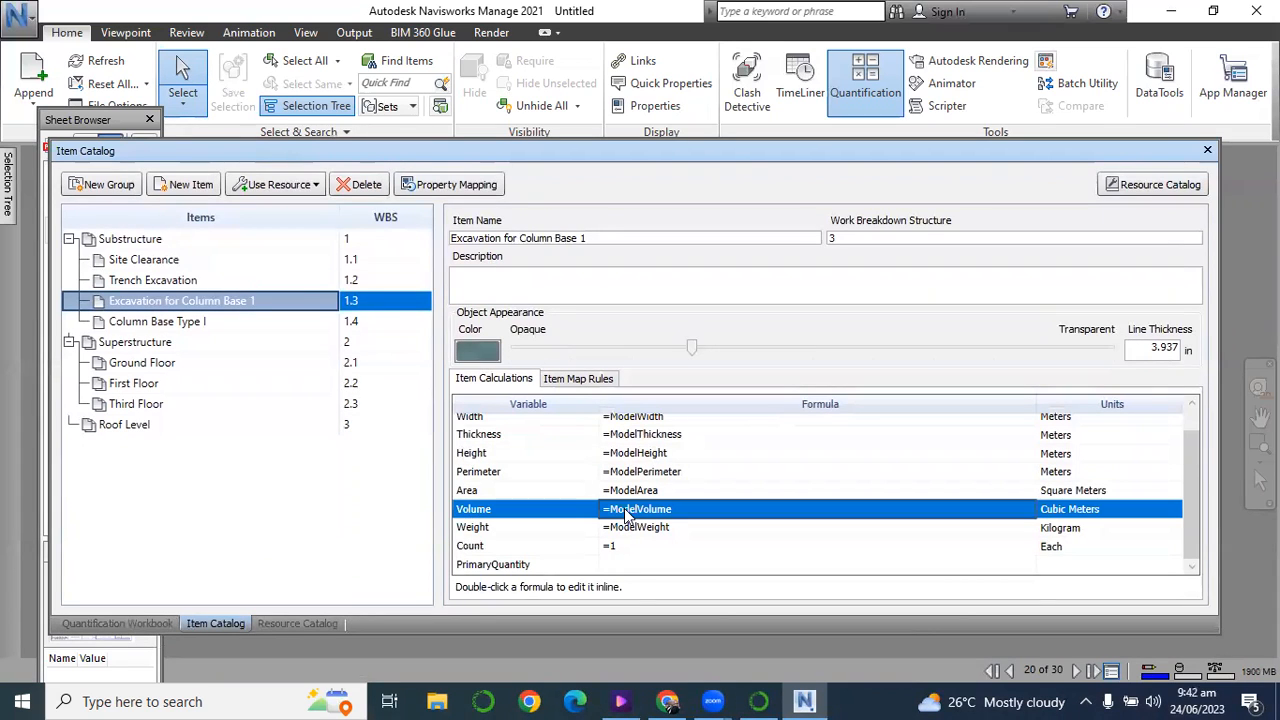
{"action": "double_click", "coordinate": [640, 512]}
{"action": "key", "text": "BackSpace"}
{"action": "key", "text": "BackSpace"}
{"action": "type", "text": "Area"}
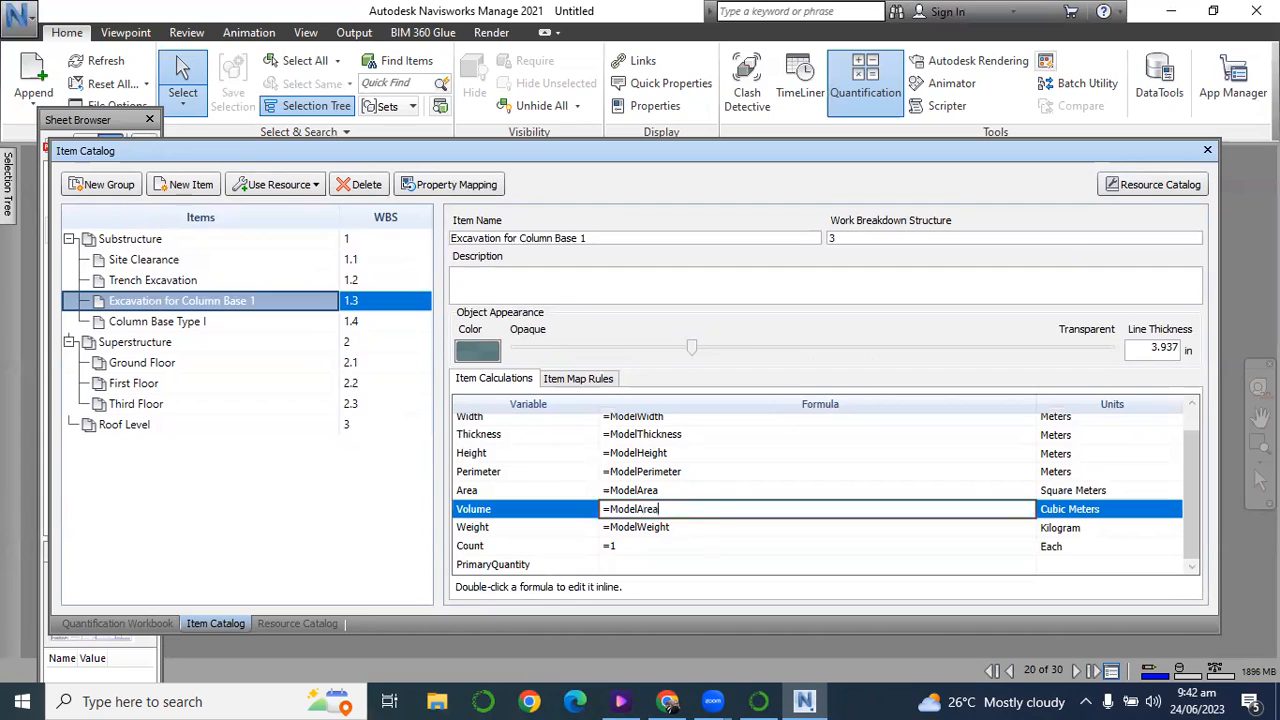
{"action": "type", "text": "*30*1.2"}
{"action": "key", "text": "Return"}
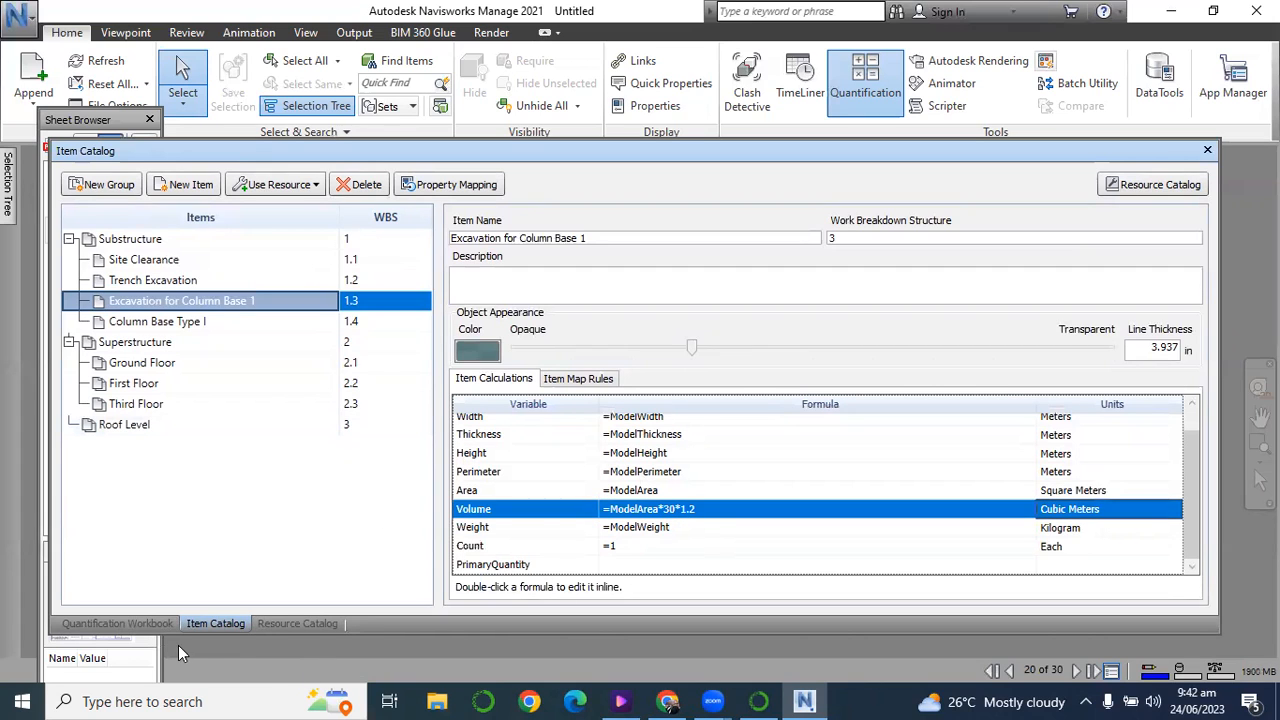
Check the volume of Excavation for Column Base 1 in the Quantification Workbook.
{"action": "left_click", "coordinate": [117, 623]}
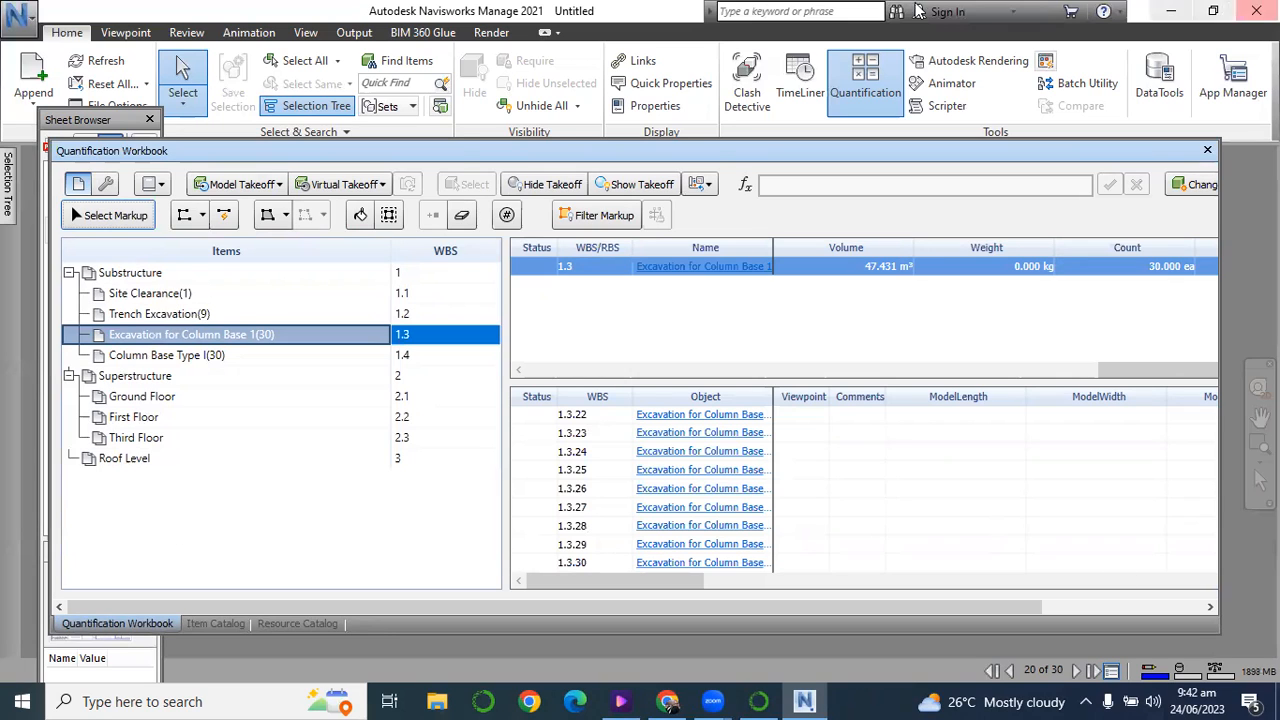
{"action": "mouse_move", "coordinate": [461, 137]}
{"action": "left_mouse_down"}
{"action": "mouse_move", "coordinate": [490, 445]}
{"action": "mouse_move", "coordinate": [510, 462]}
{"action": "mouse_move", "coordinate": [524, 440]}
{"action": "mouse_move", "coordinate": [527, 220]}
{"action": "mouse_move", "coordinate": [528, 416]}
{"action": "left_mouse_up"}
{"action": "left_click_drag", "start_coordinate": [635, 368], "coordinate": [641, 310]}
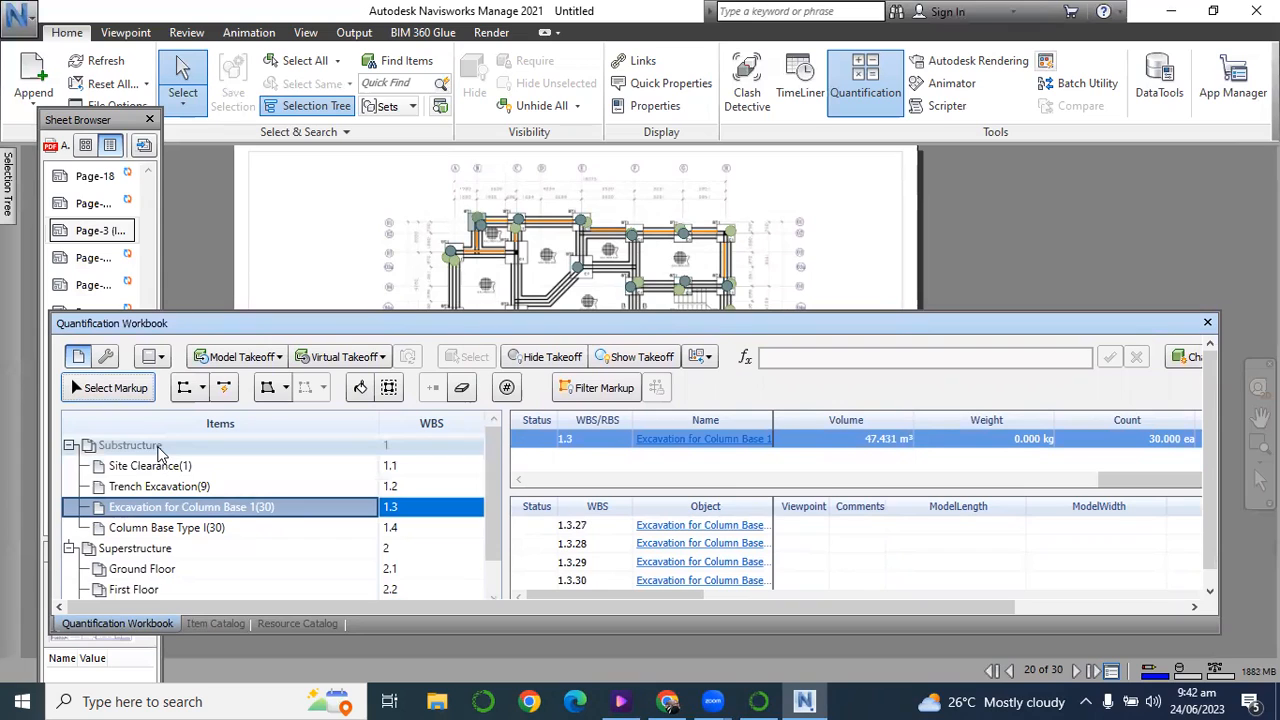
Start a new linear takeoff under Substructure by tracing the trench between the first two BT1 bases on grid line 01.
{"action": "left_click", "coordinate": [160, 447]}
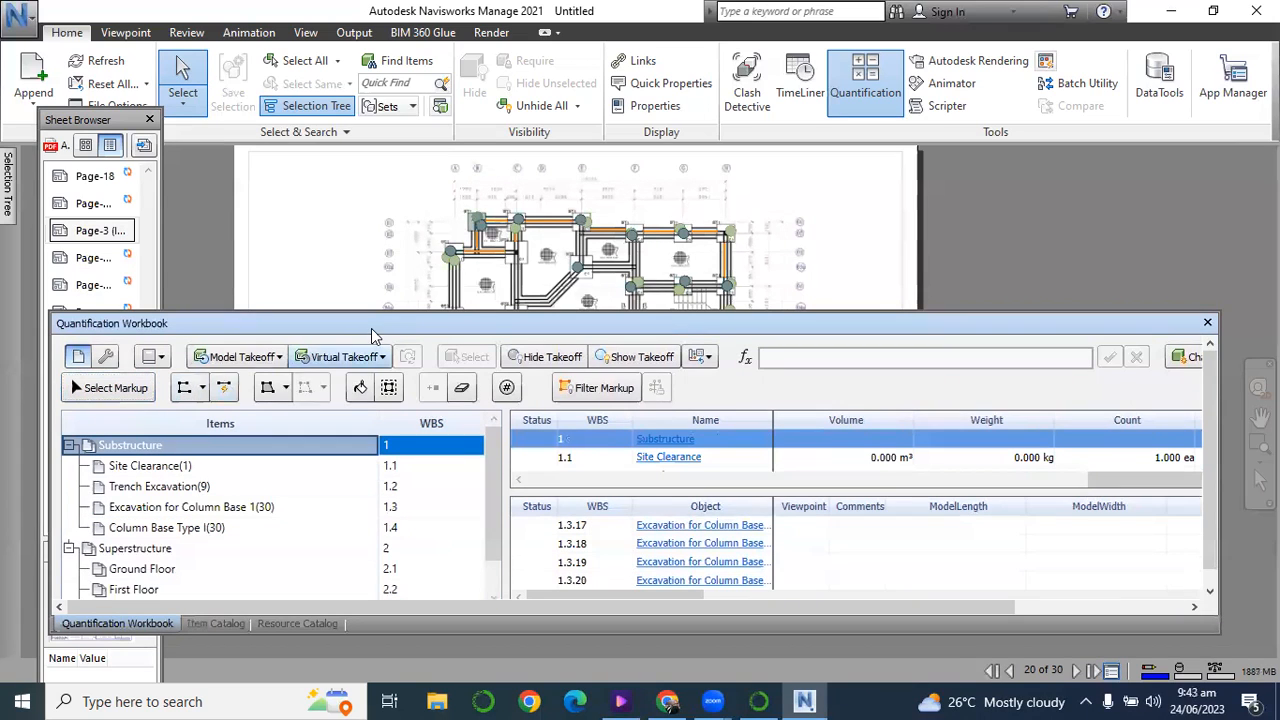
{"action": "left_click_drag", "start_coordinate": [388, 316], "coordinate": [240, 441]}
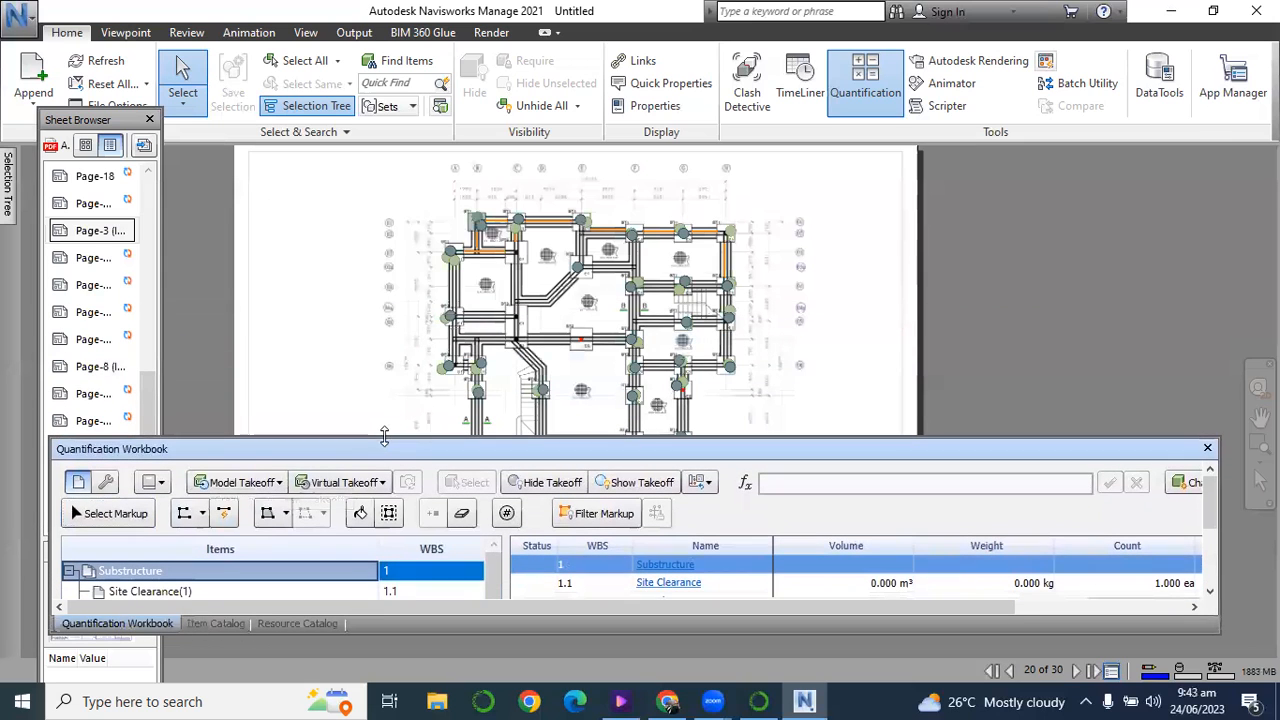
{"action": "left_click", "coordinate": [184, 516]}
{"action": "scroll", "coordinate": [510, 230], "scroll_direction": "up", "scroll_amount": 2}
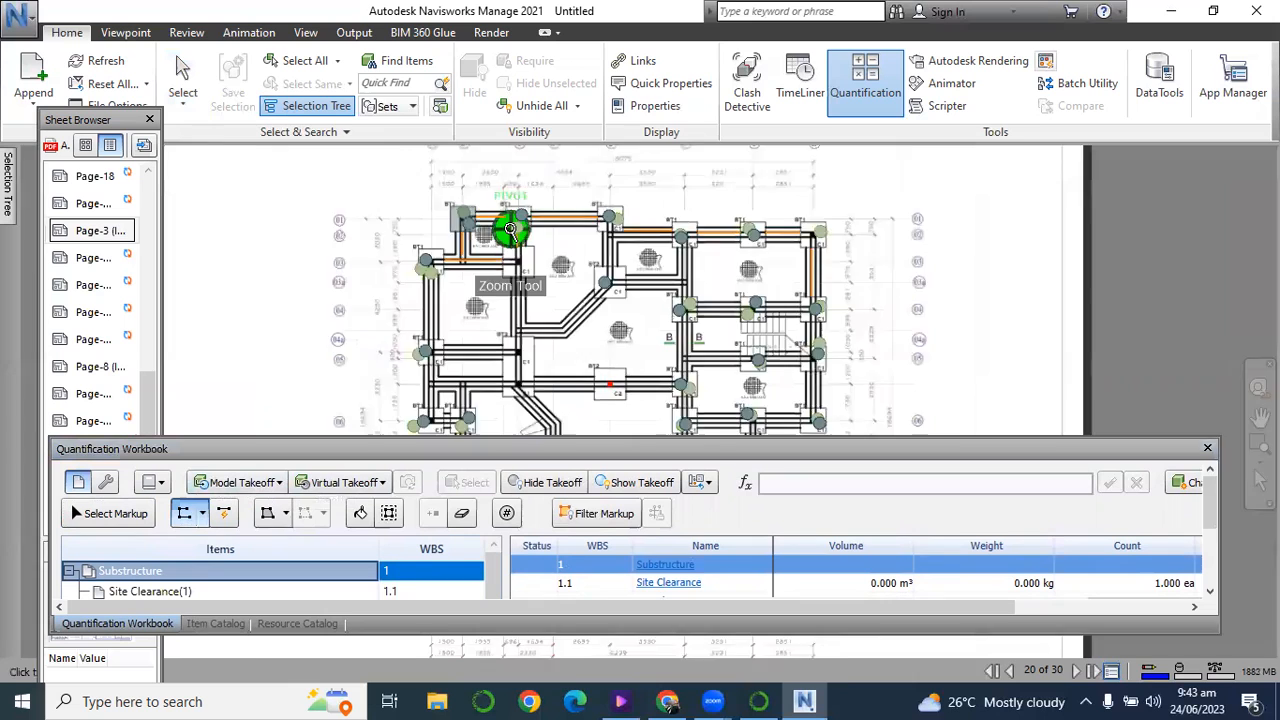
{"action": "scroll", "coordinate": [510, 230], "scroll_direction": "up", "scroll_amount": 1}
{"action": "scroll", "coordinate": [508, 228], "scroll_direction": "up", "scroll_amount": 2}
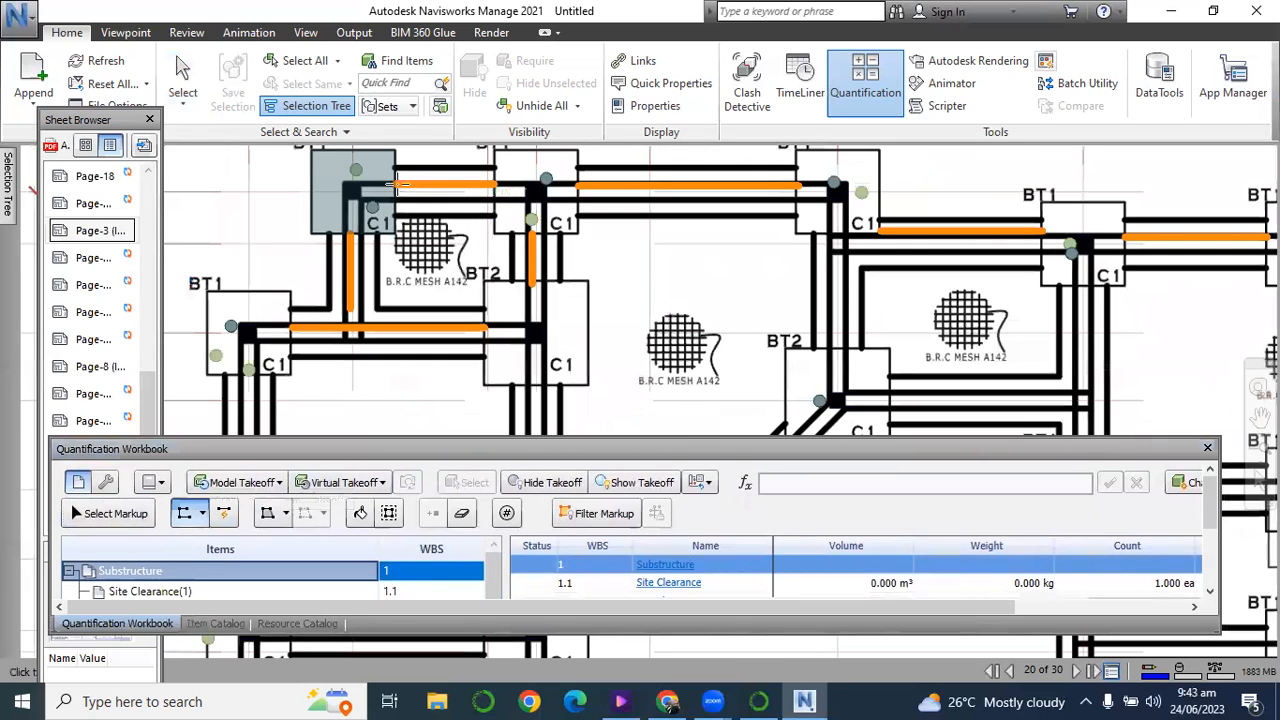
{"action": "left_click", "coordinate": [393, 184]}
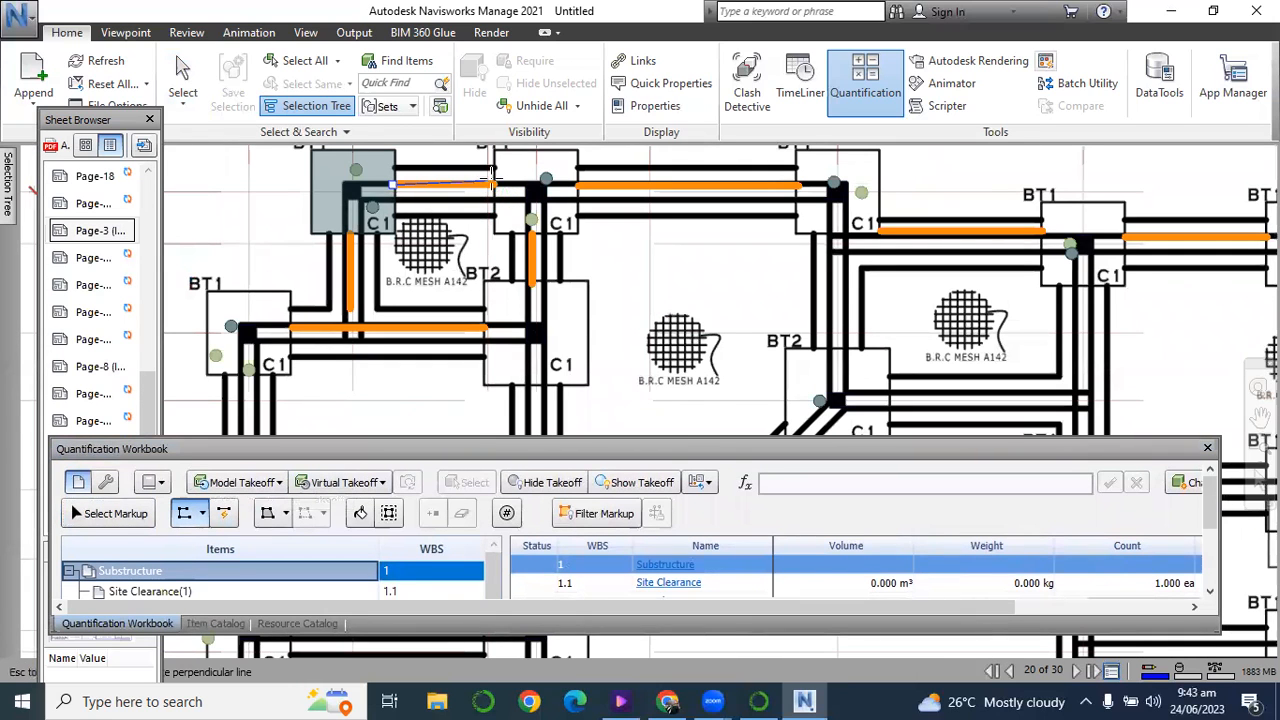
{"action": "left_click", "coordinate": [498, 184]}
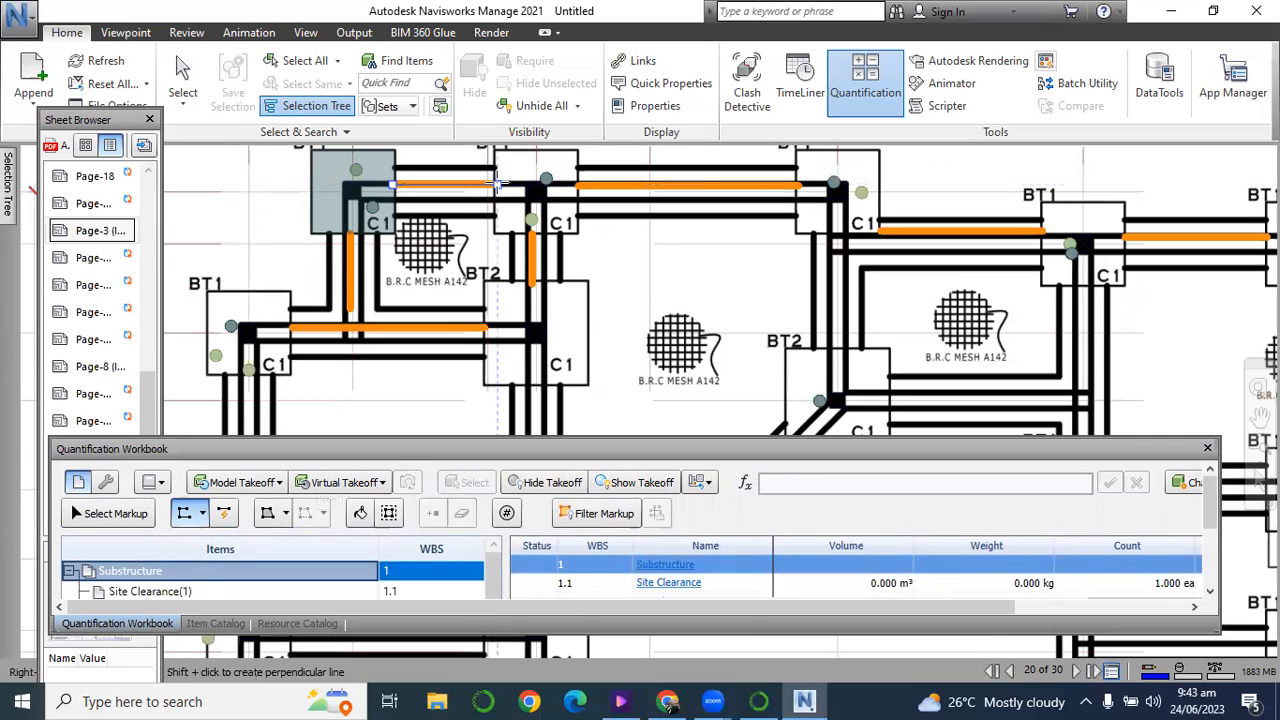
{"action": "right_click", "coordinate": [498, 184]}
Trace the trenches between the second and third BT1 bases and from the third to the fourth along the plan's upper edge.
{"action": "left_click", "coordinate": [580, 184]}
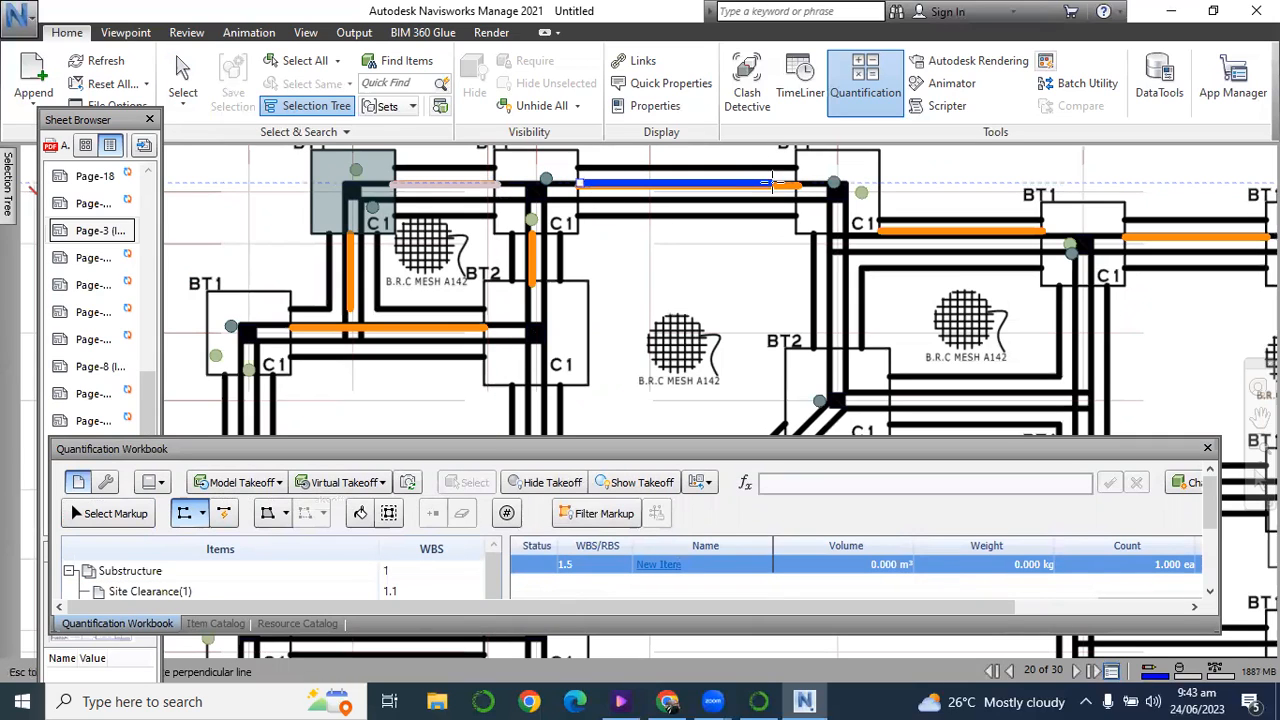
{"action": "left_click", "coordinate": [800, 184]}
{"action": "right_click", "coordinate": [800, 184]}
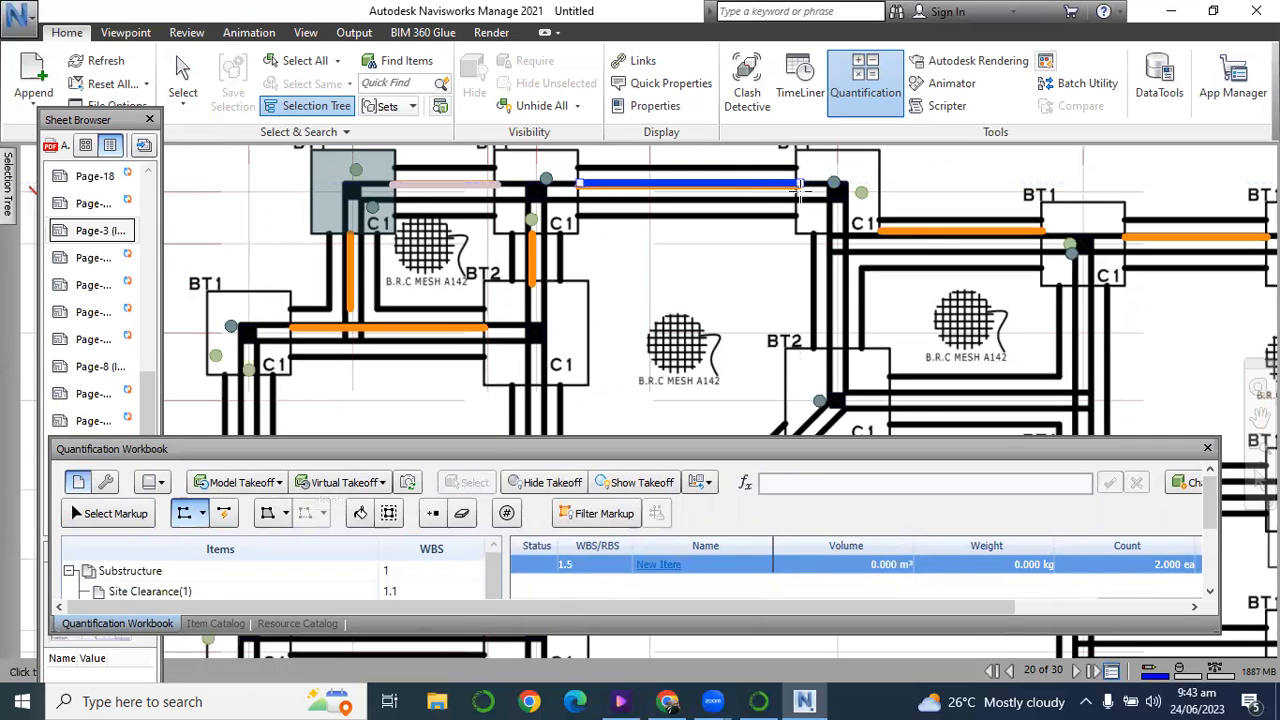
{"action": "left_click", "coordinate": [882, 234]}
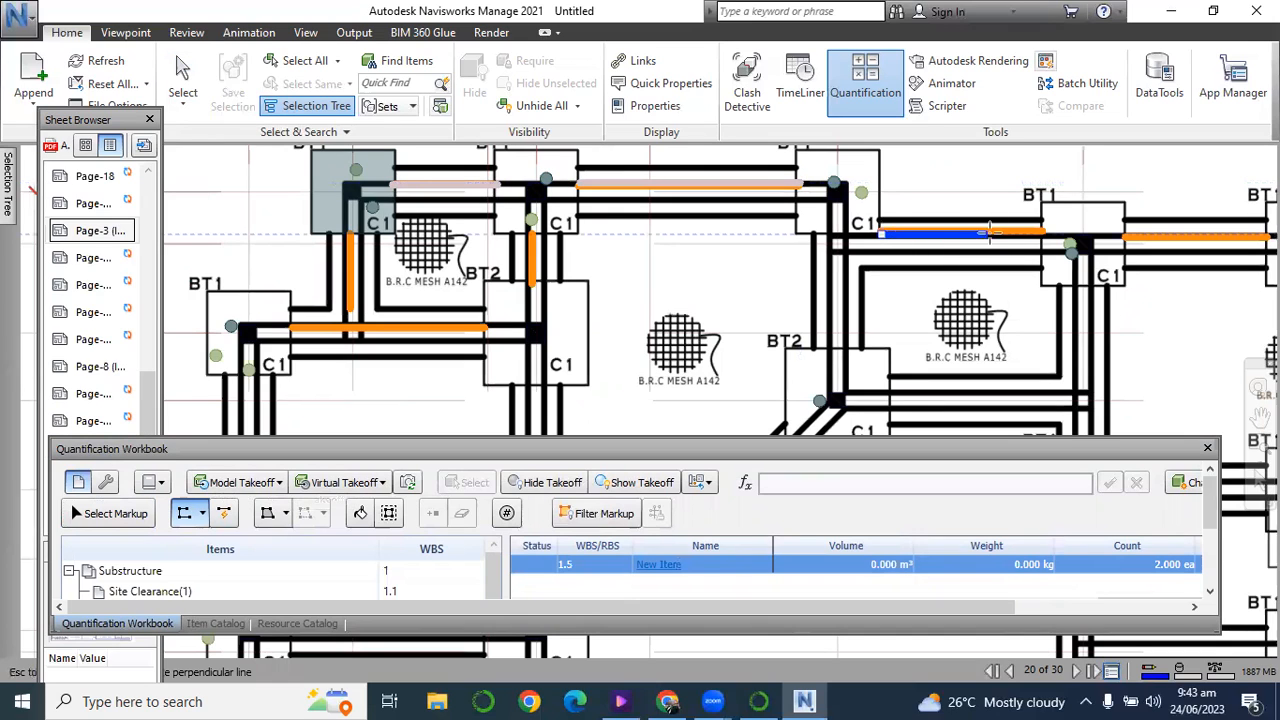
{"action": "left_click", "coordinate": [1039, 234]}
{"action": "right_click", "coordinate": [1039, 234]}
Trace the trenches between the fourth and fifth BT1 bases and from the fifth to the right-hand corner base on grid line 02.
{"action": "scroll", "coordinate": [568, 357], "scroll_direction": "down", "scroll_amount": 1}
{"action": "scroll", "coordinate": [568, 357], "scroll_direction": "up", "scroll_amount": 1}
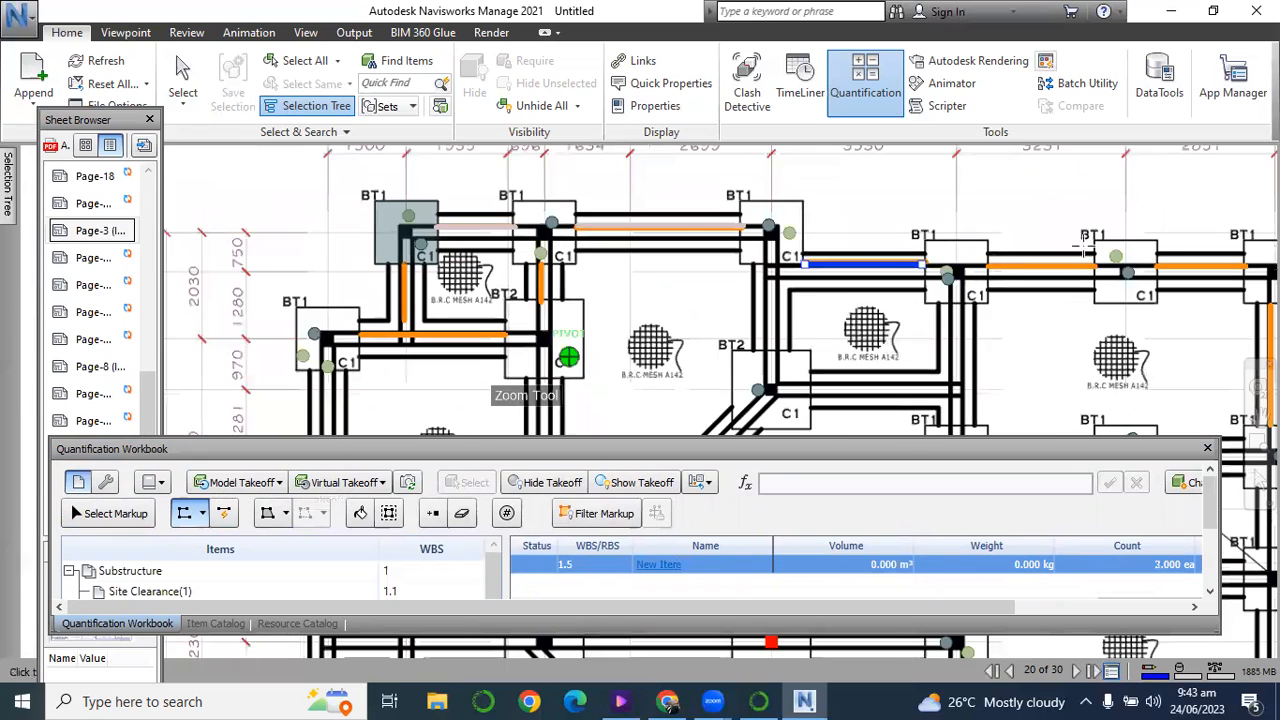
{"action": "scroll", "coordinate": [1110, 270], "scroll_direction": "up", "scroll_amount": 1}
{"action": "left_click", "coordinate": [1097, 265]}
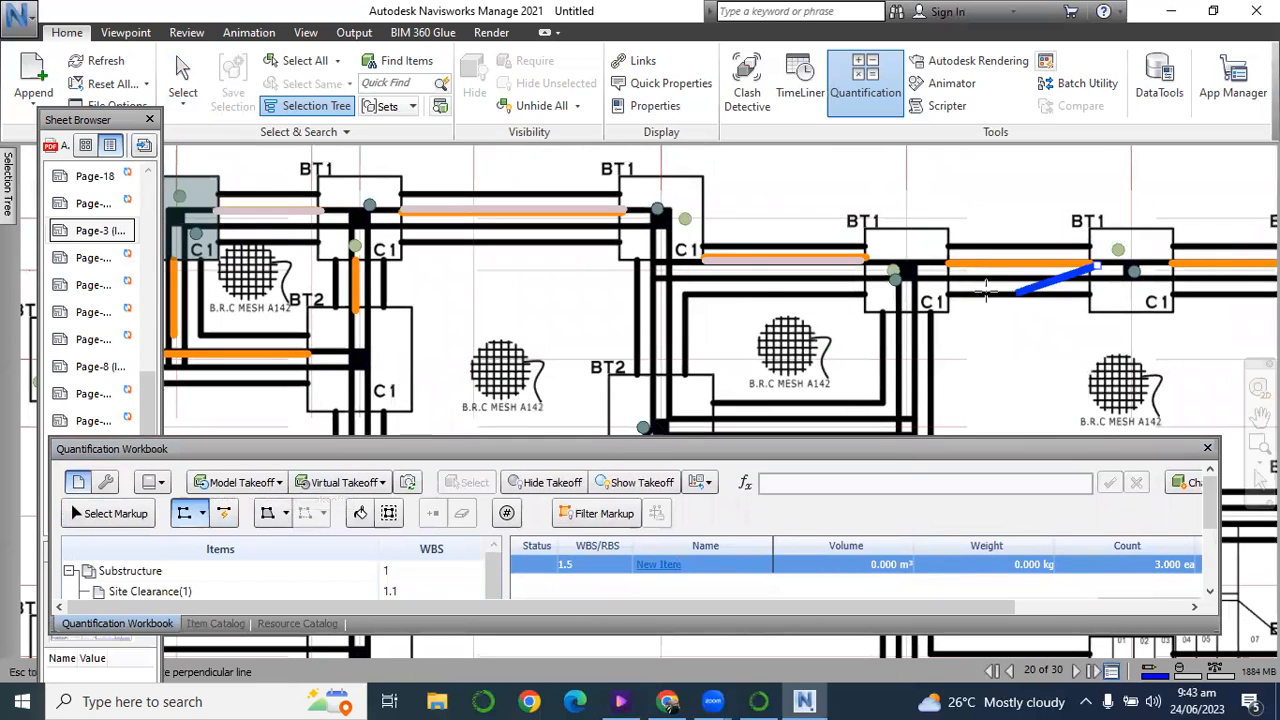
{"action": "left_click", "coordinate": [912, 300]}
{"action": "right_click", "coordinate": [912, 300]}
{"action": "scroll", "coordinate": [814, 286], "scroll_direction": "down", "scroll_amount": 3}
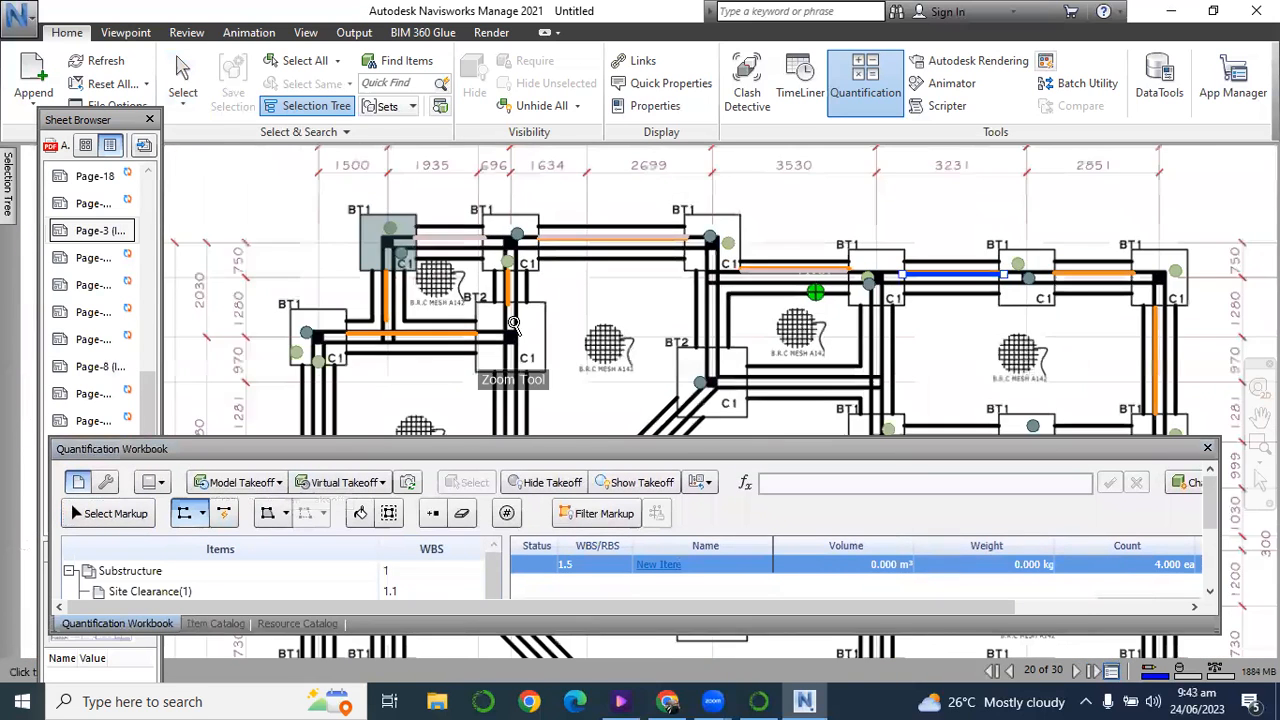
{"action": "scroll", "coordinate": [955, 285], "scroll_direction": "up", "scroll_amount": 1}
{"action": "scroll", "coordinate": [958, 295], "scroll_direction": "up", "scroll_amount": 2}
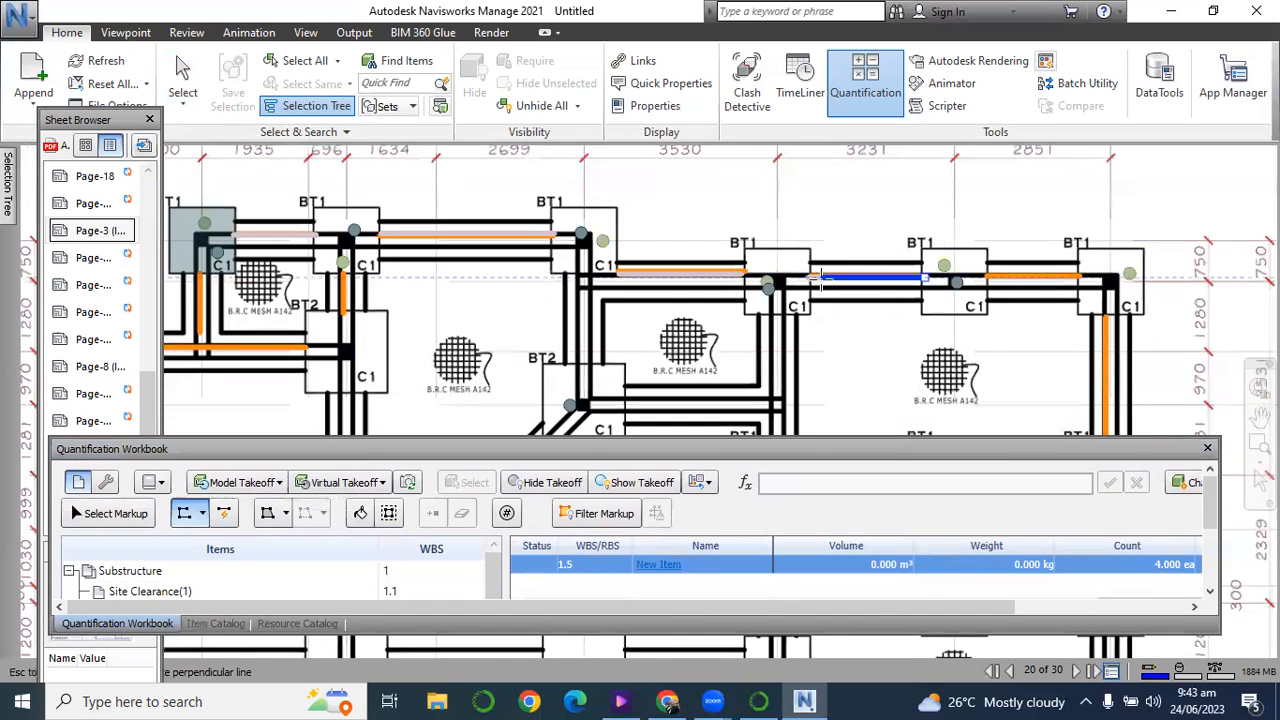
{"action": "left_click", "coordinate": [810, 276]}
{"action": "right_click", "coordinate": [810, 276]}
{"action": "left_click", "coordinate": [992, 280]}
{"action": "right_click", "coordinate": [992, 280]}
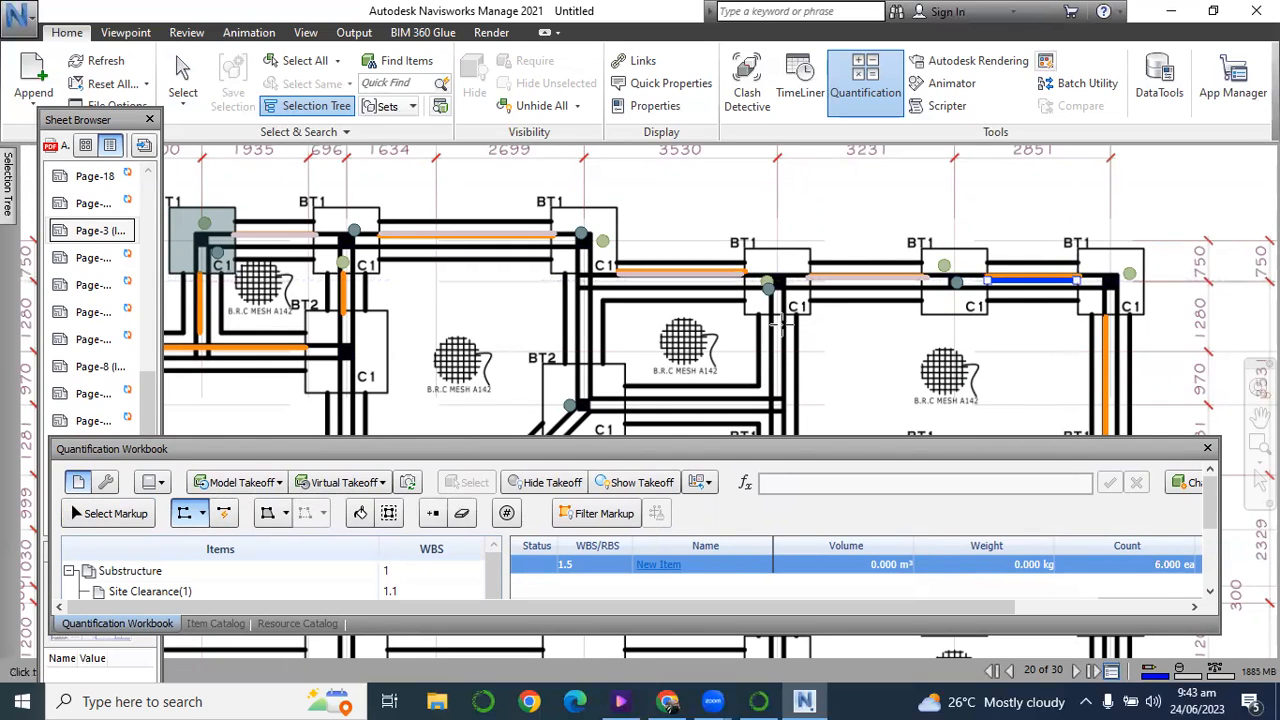
Trace an L-shaped trench run from below the fourth BT1 base down to the corner and across to the BT2 base.
{"action": "left_click", "coordinate": [776, 316]}
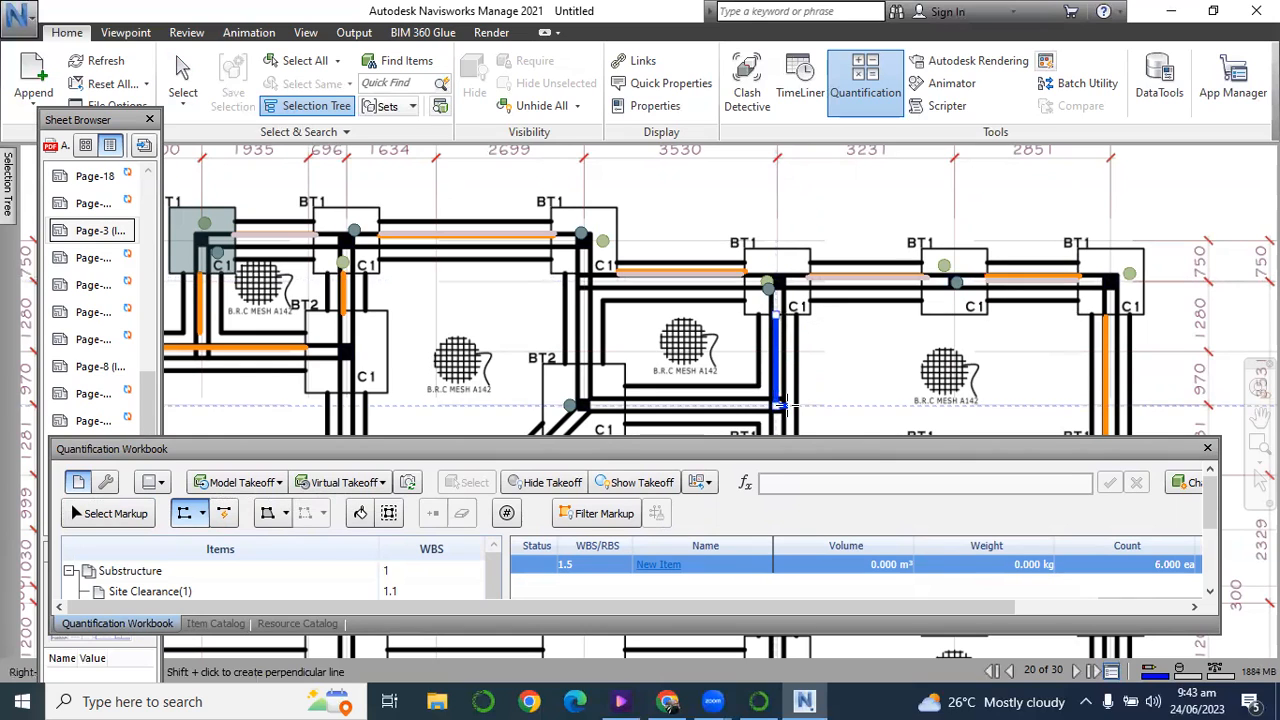
{"action": "left_click", "coordinate": [775, 405]}
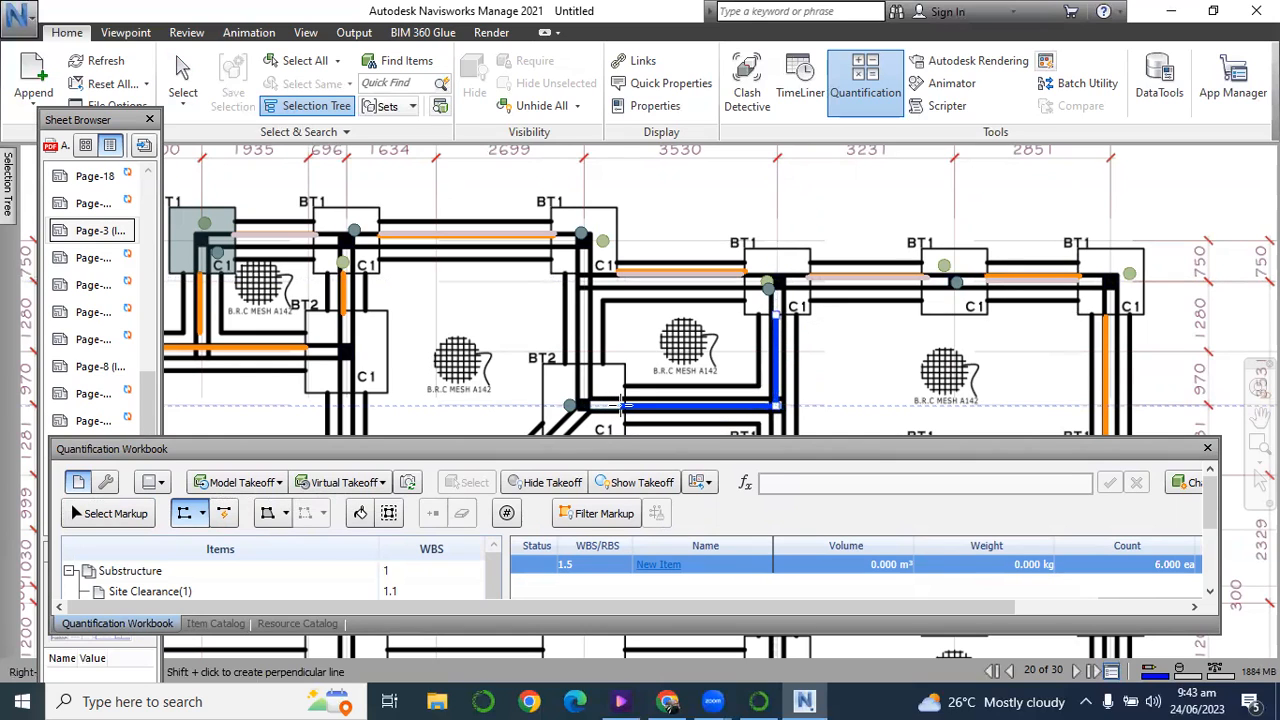
{"action": "double_click", "coordinate": [621, 405]}
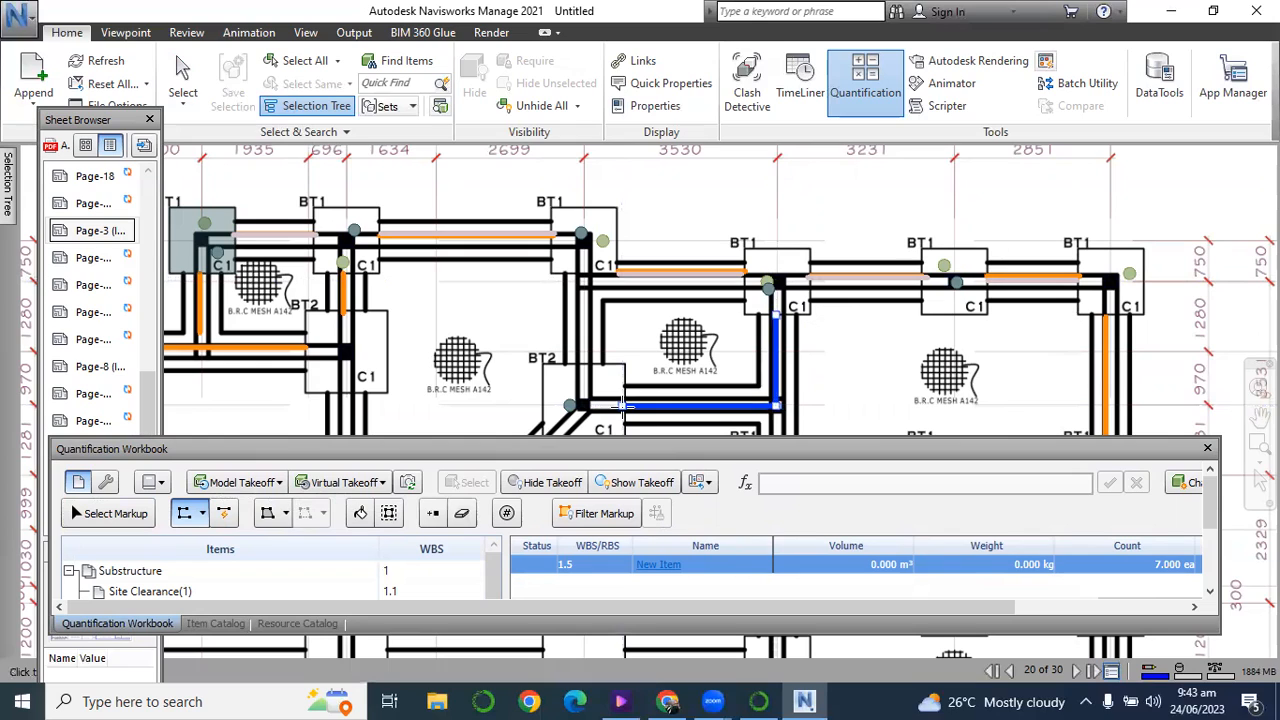
{"action": "left_click", "coordinate": [621, 408]}
{"action": "double_click", "coordinate": [621, 409]}
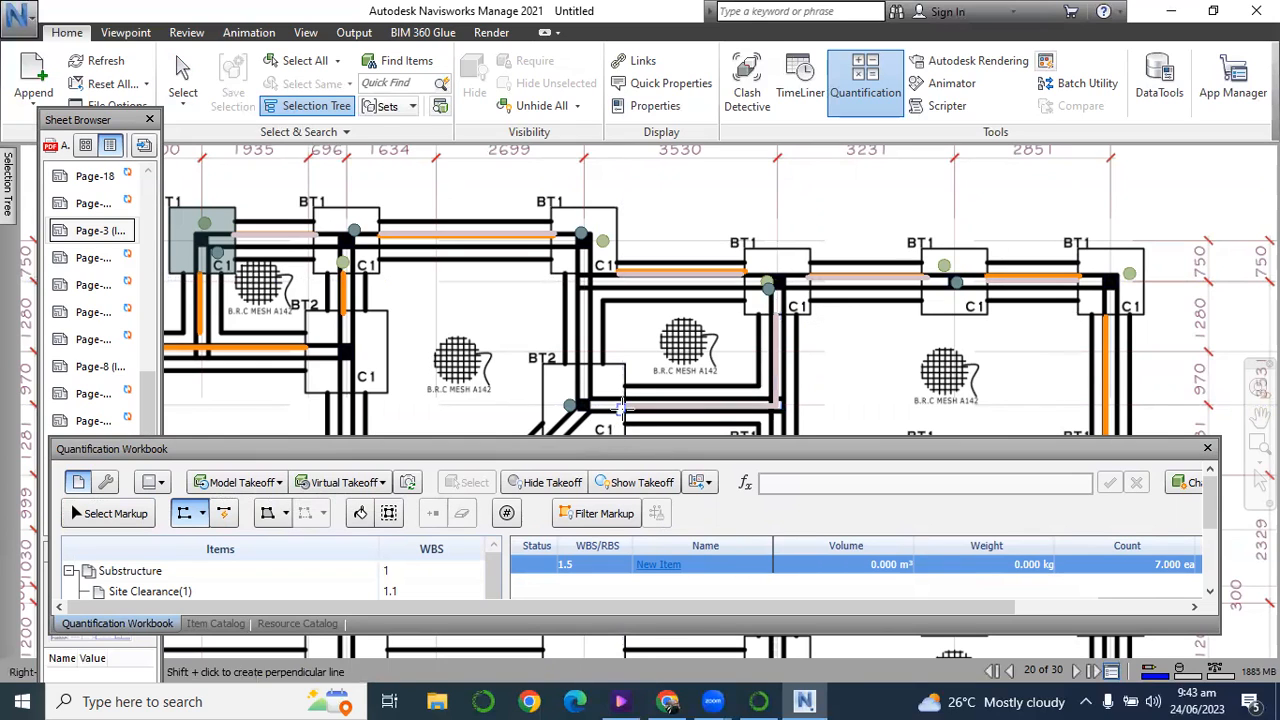
End the polyline tracing and rename the new item under Substructure as Backfilling.
{"action": "left_click", "coordinate": [183, 80]}
{"action": "left_click_drag", "start_coordinate": [417, 440], "coordinate": [411, 221]}
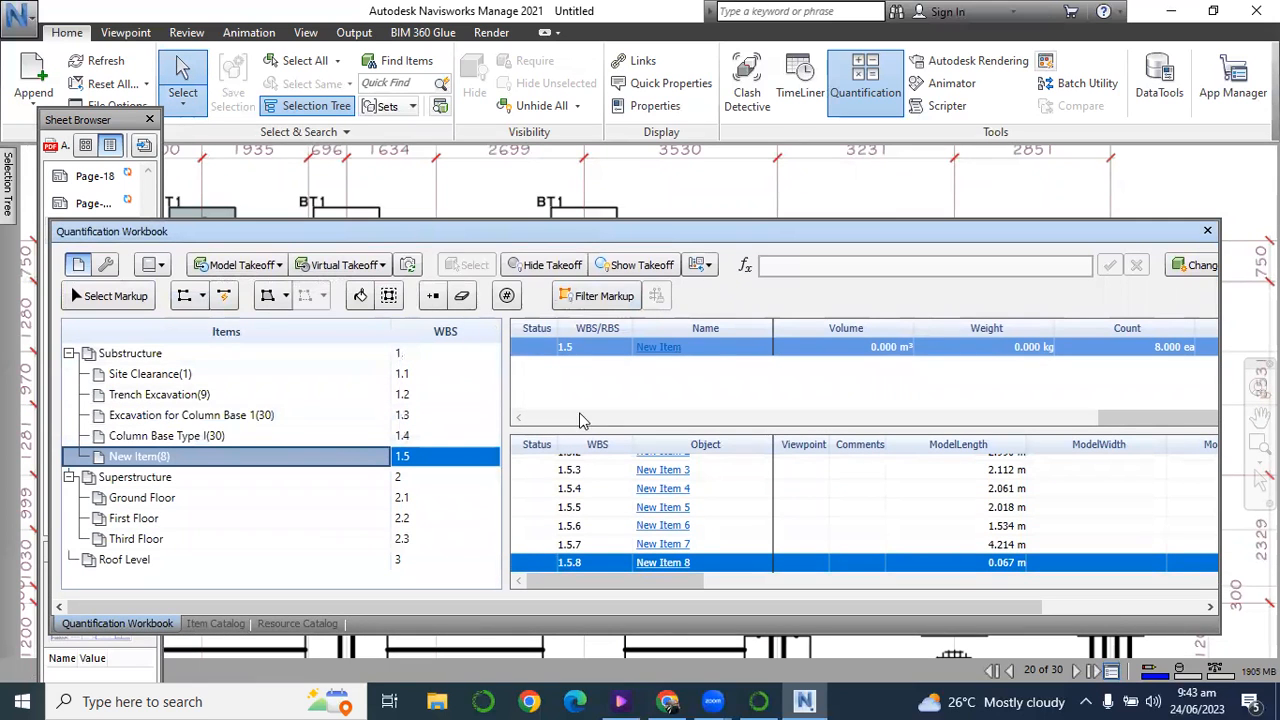
{"action": "left_click", "coordinate": [215, 623]}
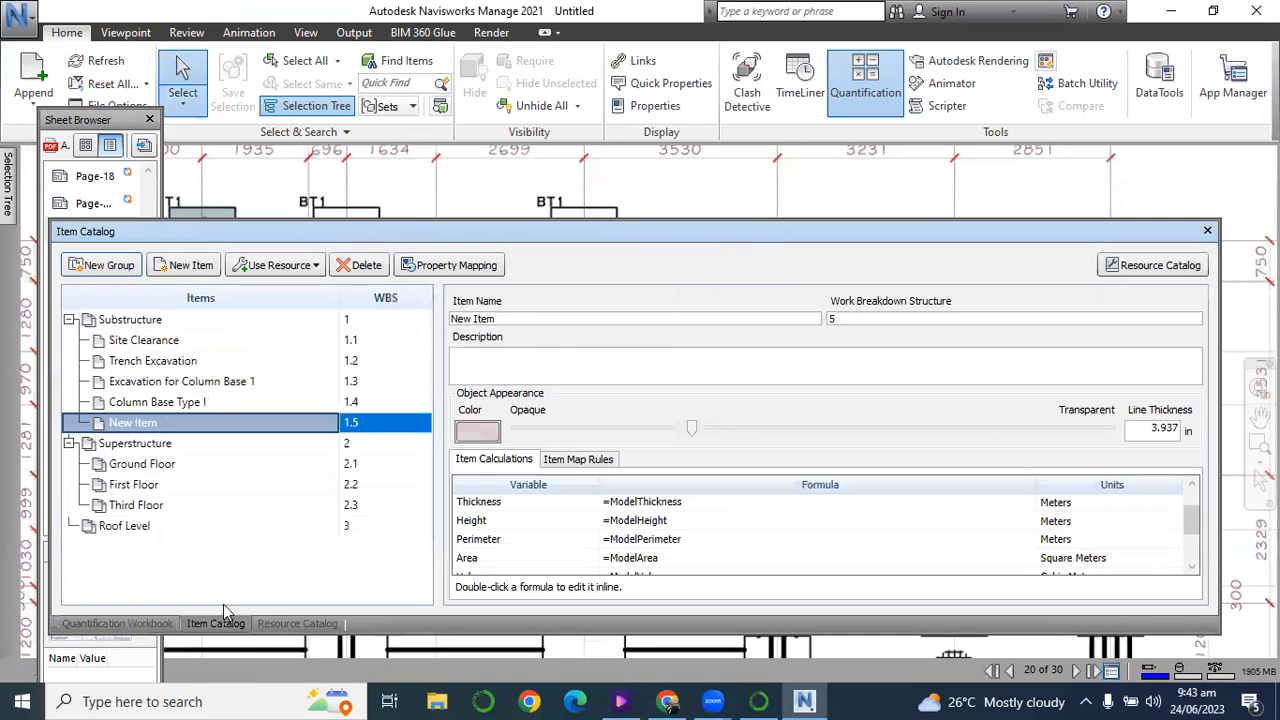
{"action": "triple_click", "coordinate": [473, 325]}
{"action": "type", "text": "Backfilling"}
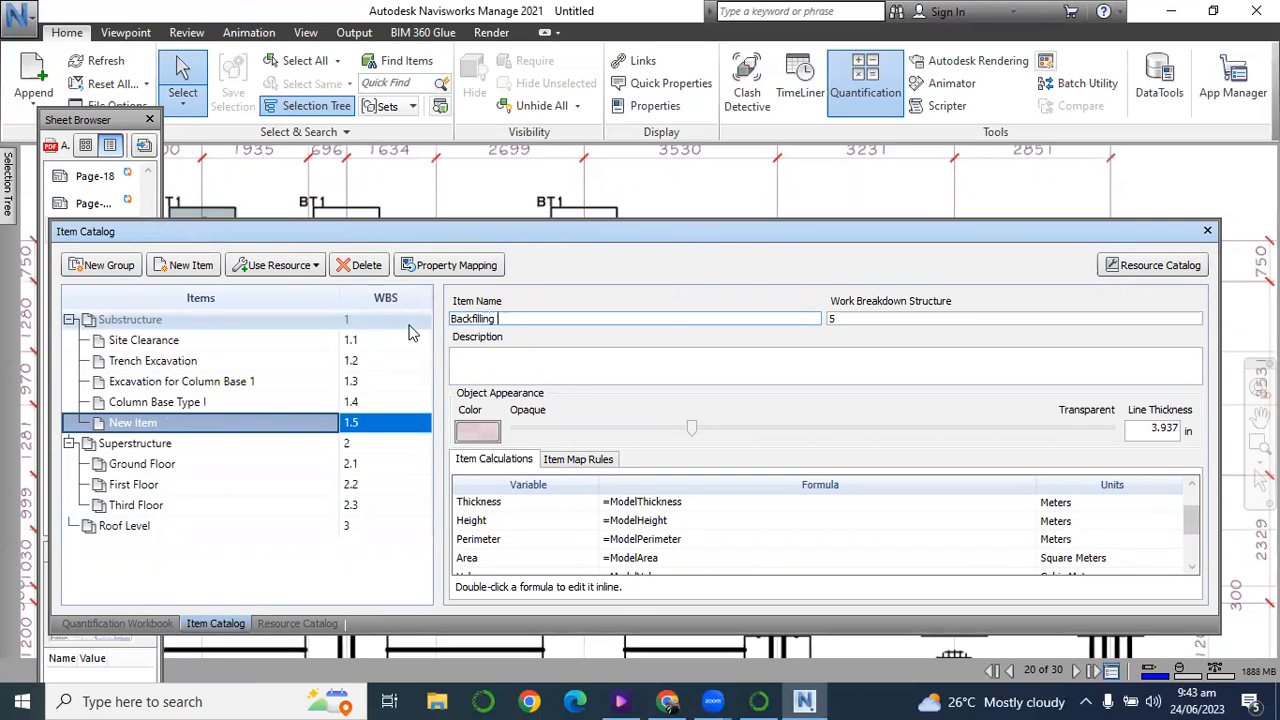
{"action": "left_click", "coordinate": [257, 487]}
{"action": "left_click", "coordinate": [178, 424]}
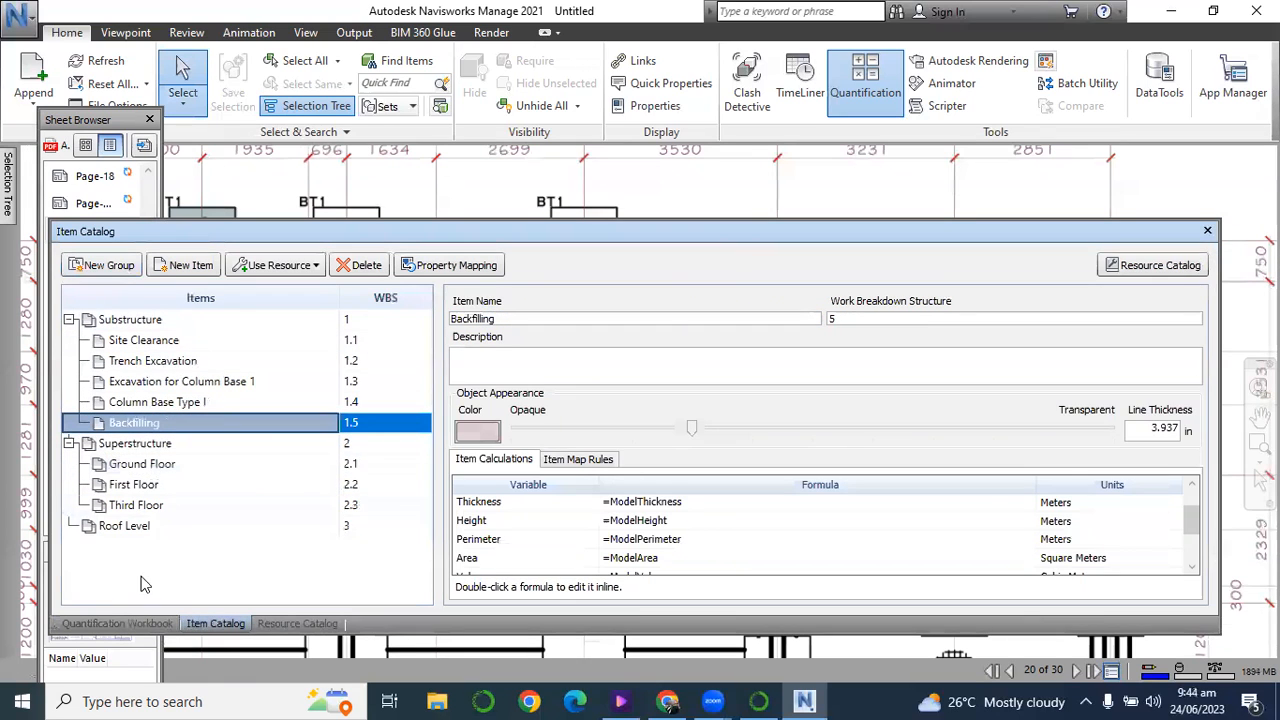
{"action": "left_click", "coordinate": [160, 625]}
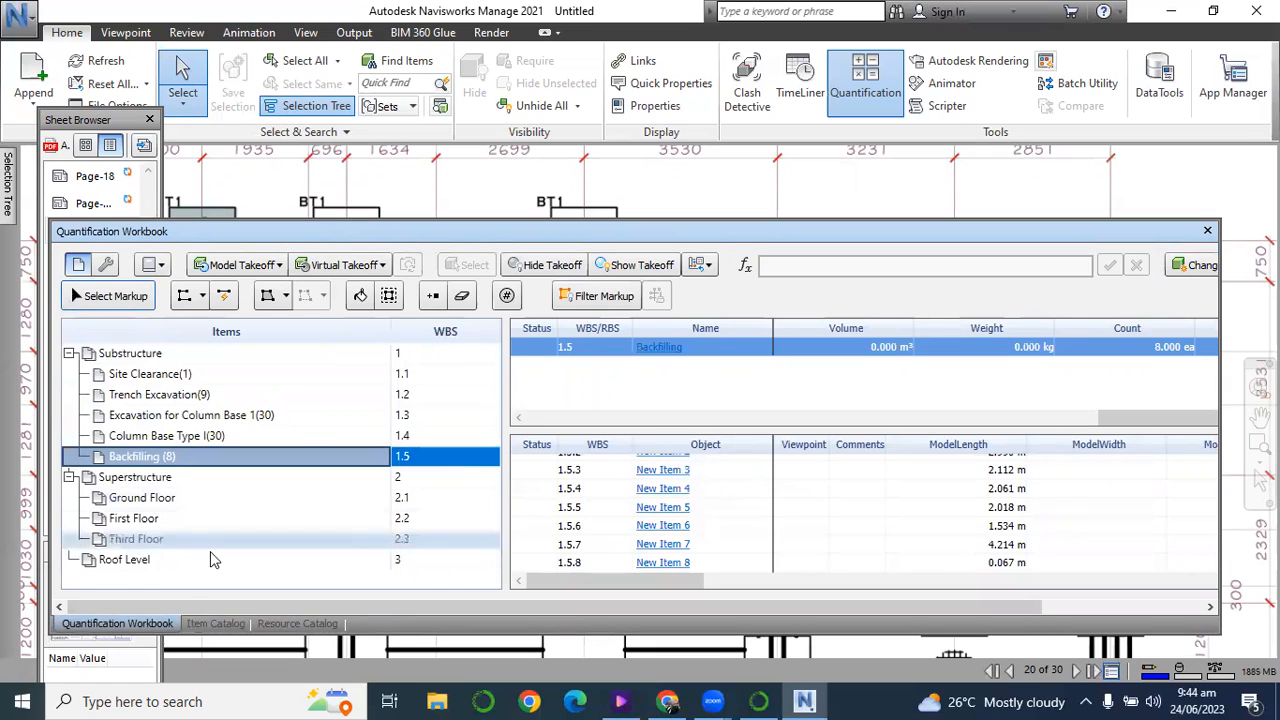
Set the Backfilling item's Volume formula to =ModelLength*0.45*1.05.
{"action": "left_click", "coordinate": [224, 625]}
{"action": "scroll", "coordinate": [838, 513], "scroll_direction": "down", "scroll_amount": 2}
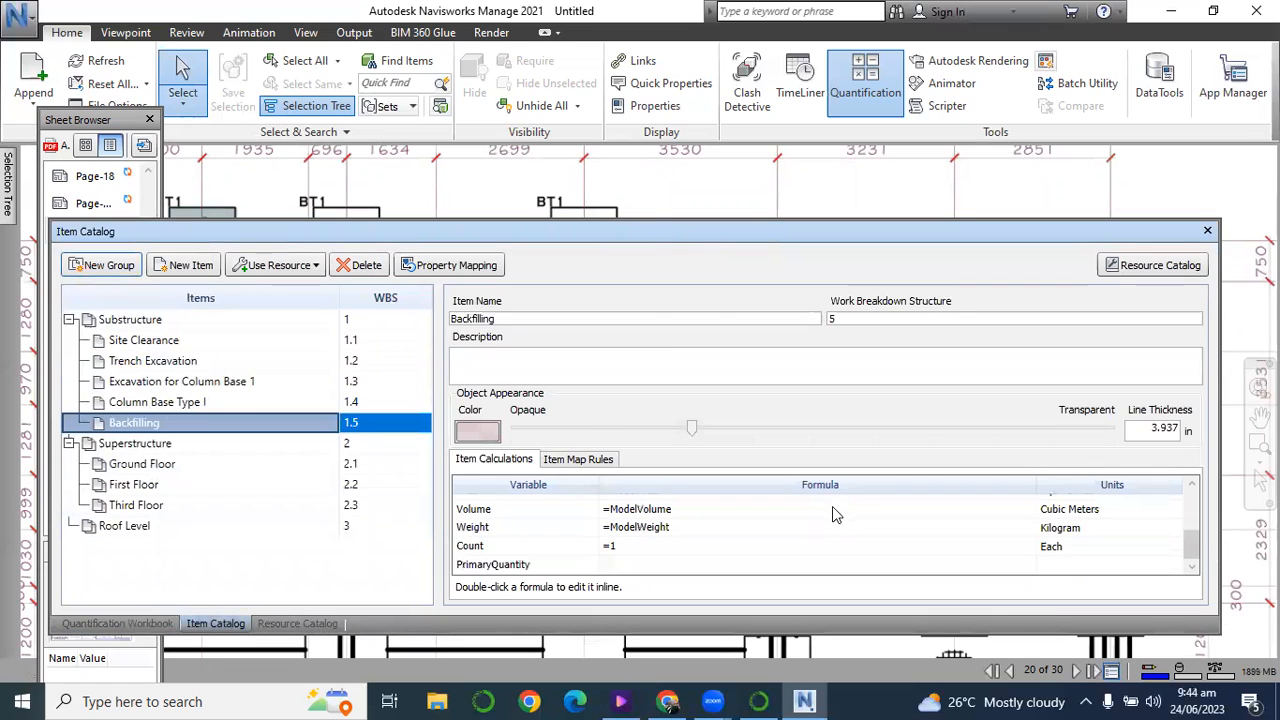
{"action": "left_click_drag", "start_coordinate": [653, 221], "coordinate": [643, 95]}
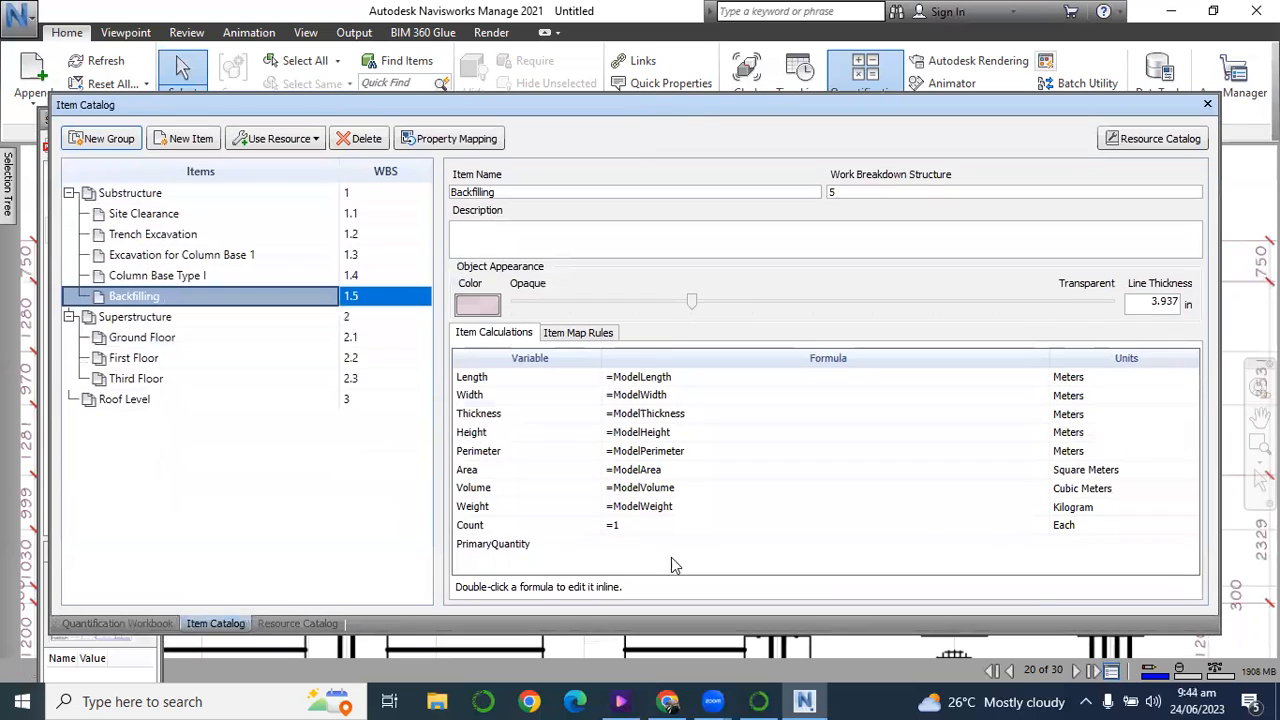
{"action": "left_click", "coordinate": [657, 490]}
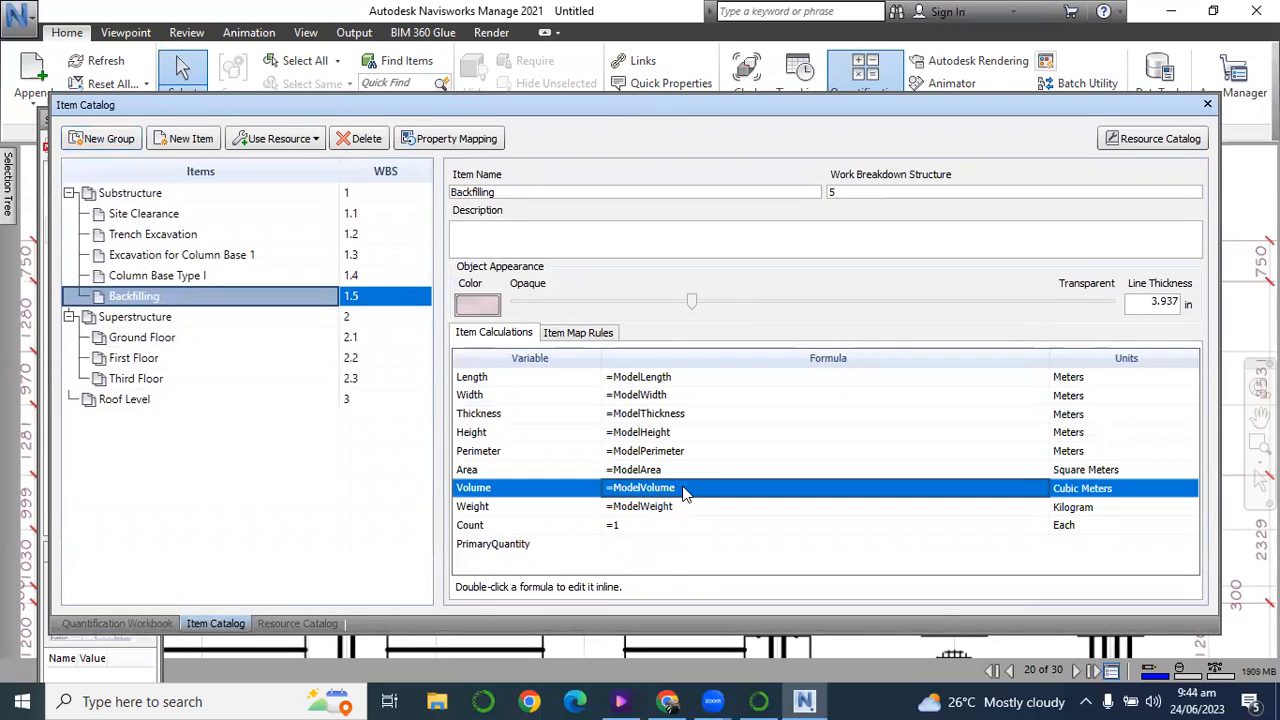
{"action": "double_click", "coordinate": [676, 489]}
{"action": "left_click", "coordinate": [688, 489]}
{"action": "key", "text": "BackSpace"}
{"action": "key", "text": "BackSpace"}
{"action": "key", "text": "BackSpace"}
{"action": "key", "text": "BackSpace"}
{"action": "key", "text": "BackSpace"}
{"action": "key", "text": "BackSpace"}
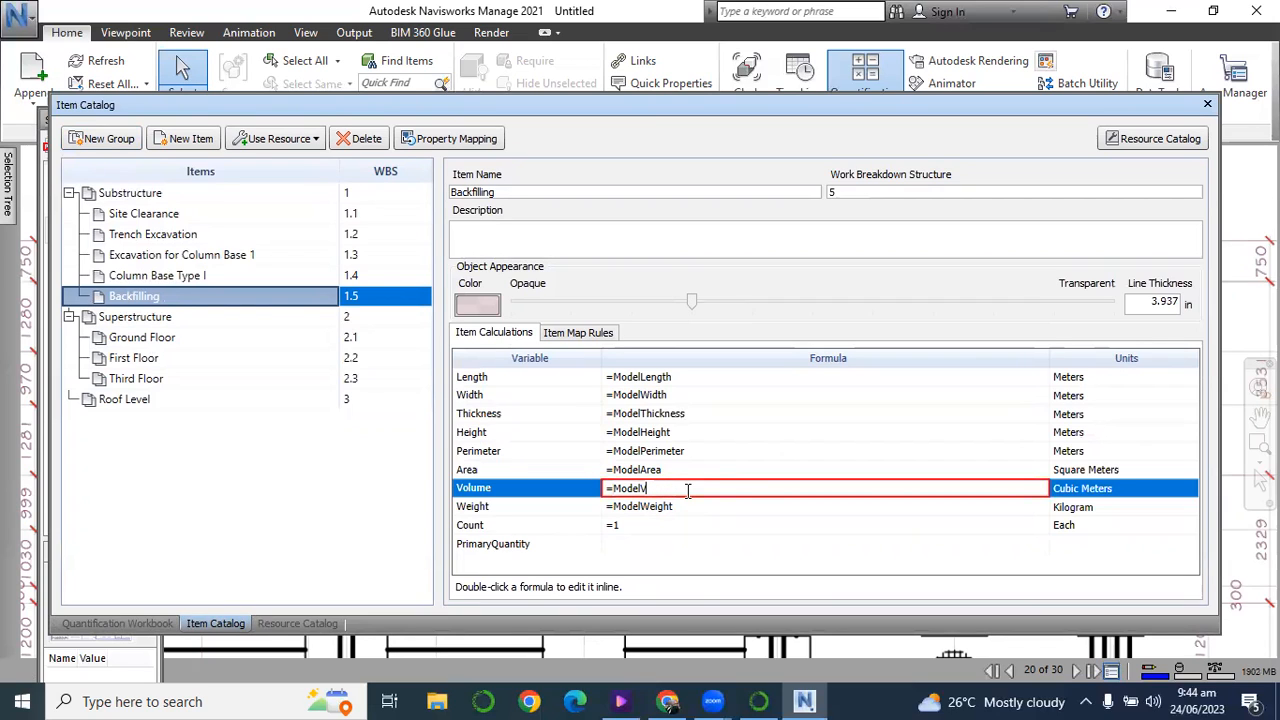
{"action": "type", "text": "Length*"}
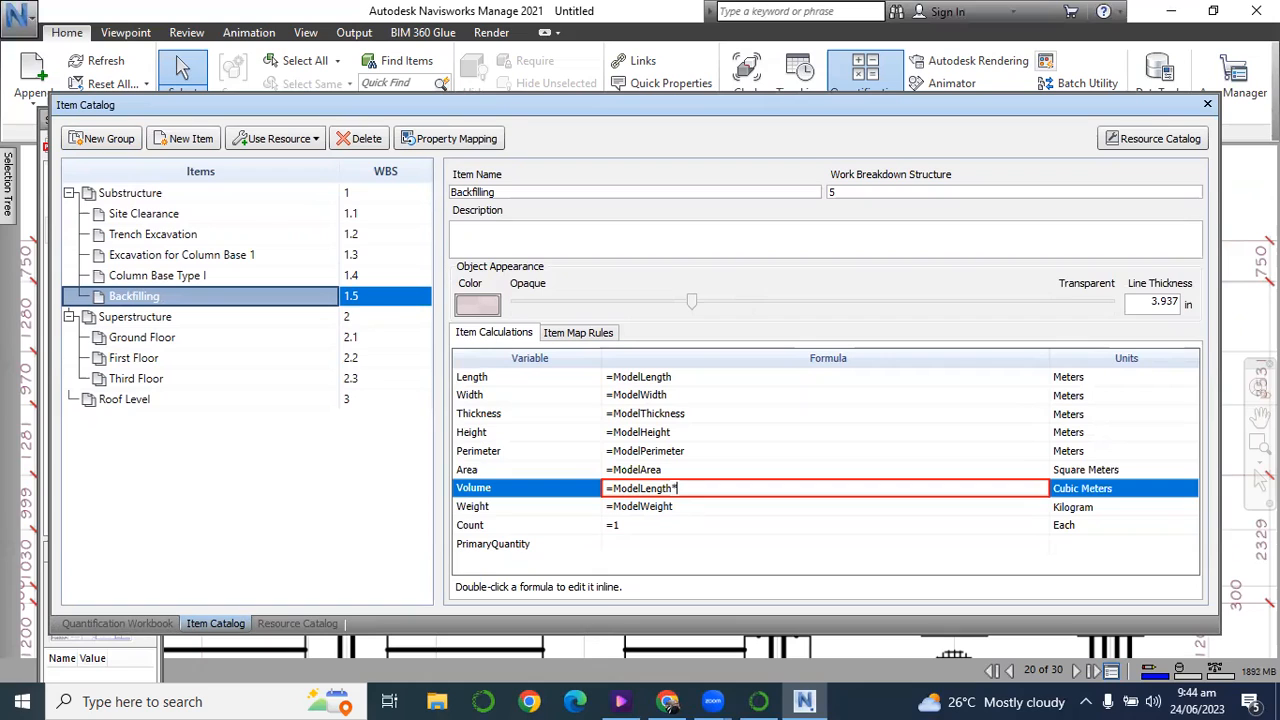
{"action": "type", "text": "0.45"}
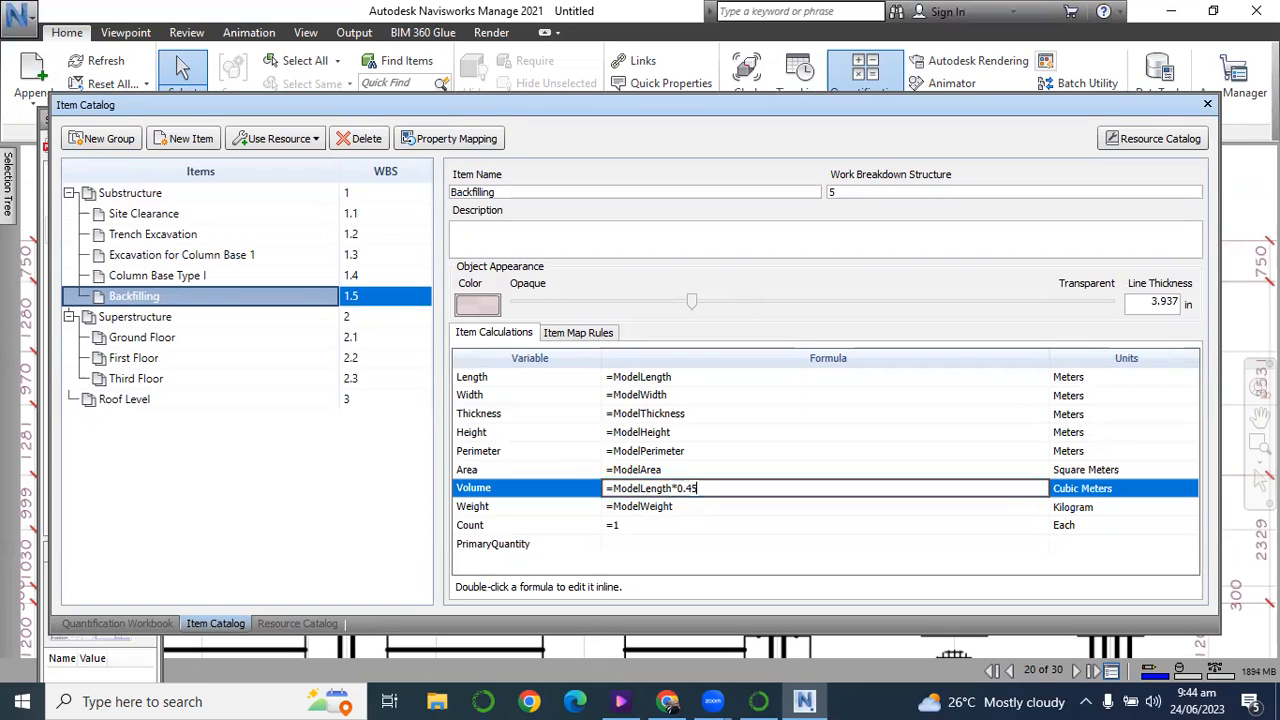
{"action": "type", "text": "*"}
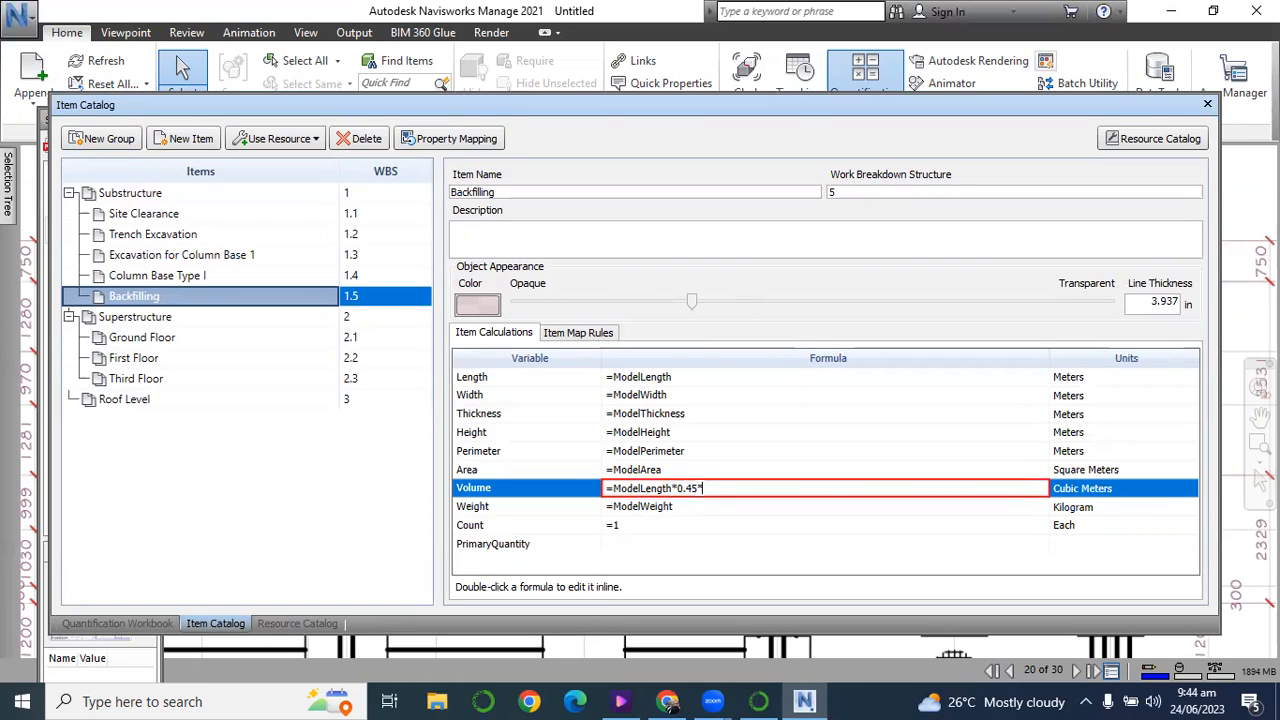
{"action": "type", "text": "1.05"}
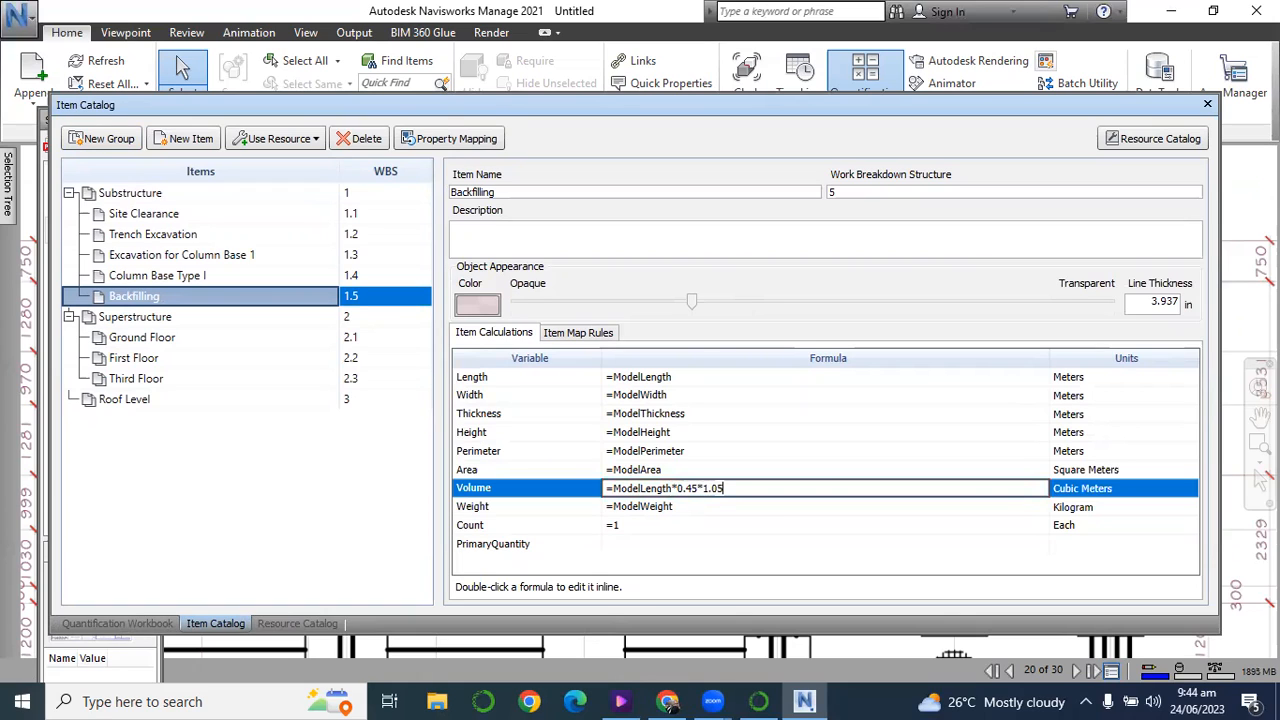
{"action": "key", "text": "Return"}
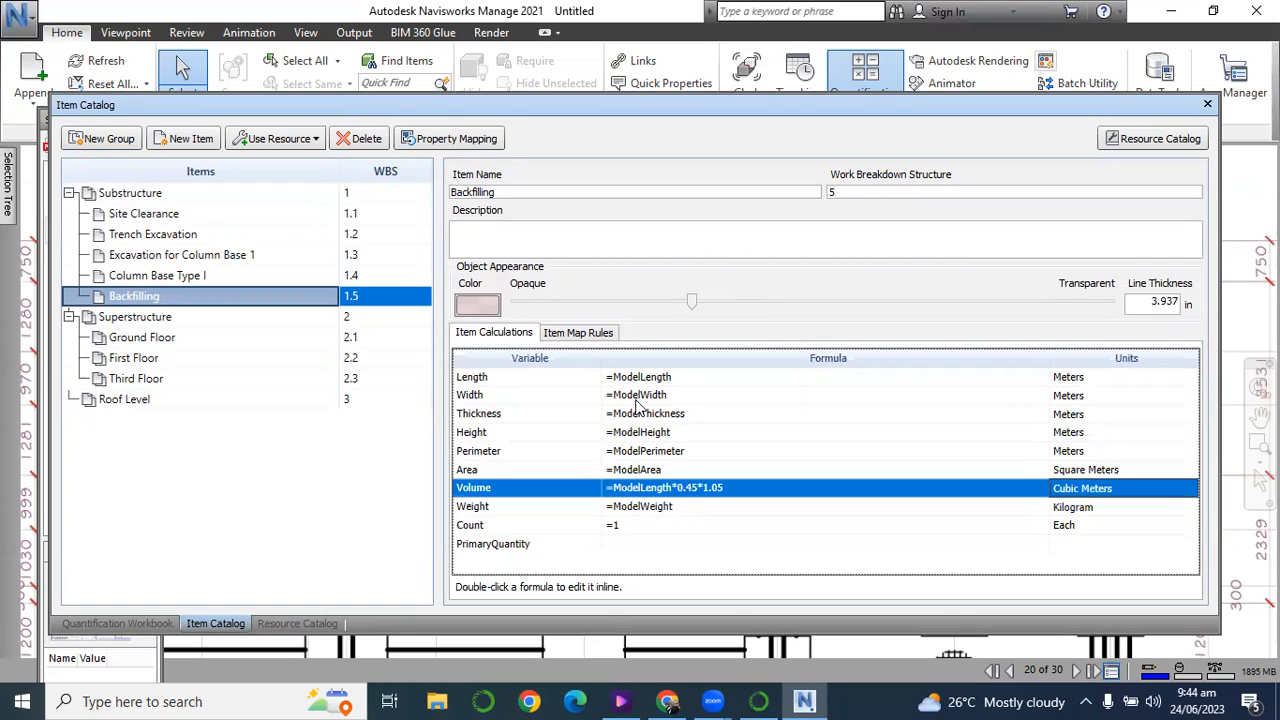
Check the Backfilling item's calculated volume in the workbook, and collapse the Substructure group.
{"action": "left_click", "coordinate": [152, 625]}
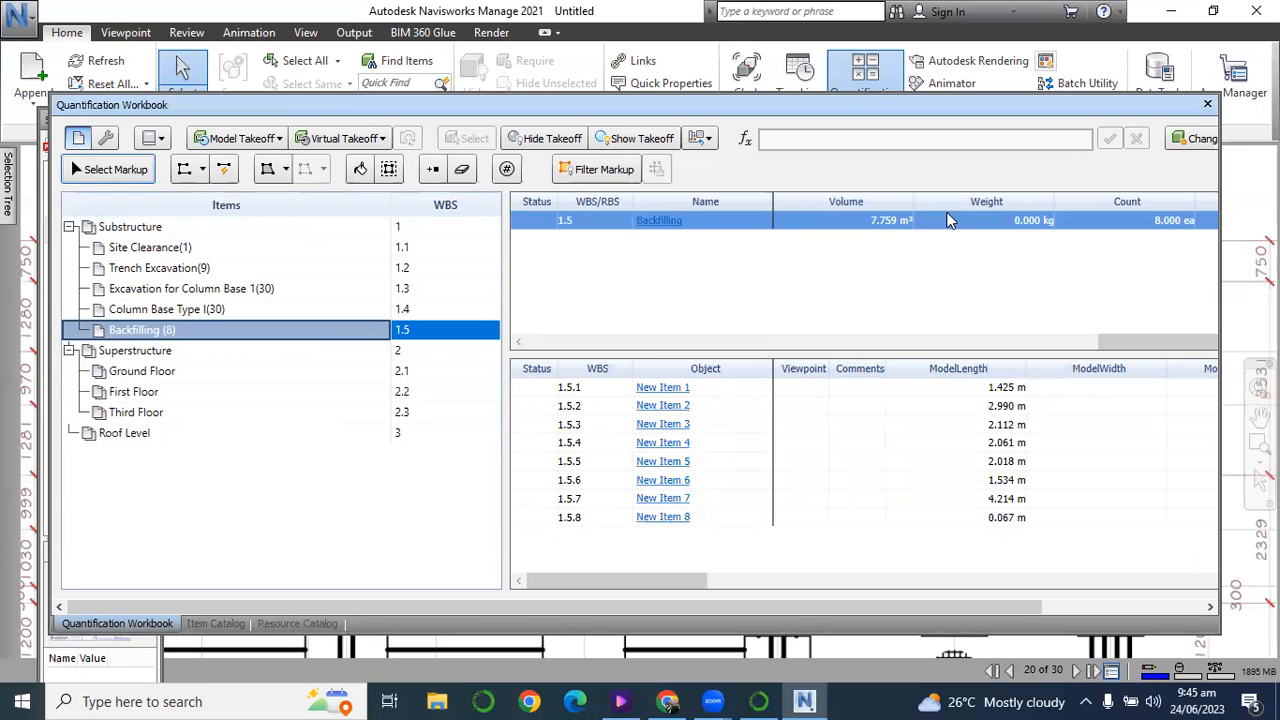
{"action": "left_click", "coordinate": [215, 623]}
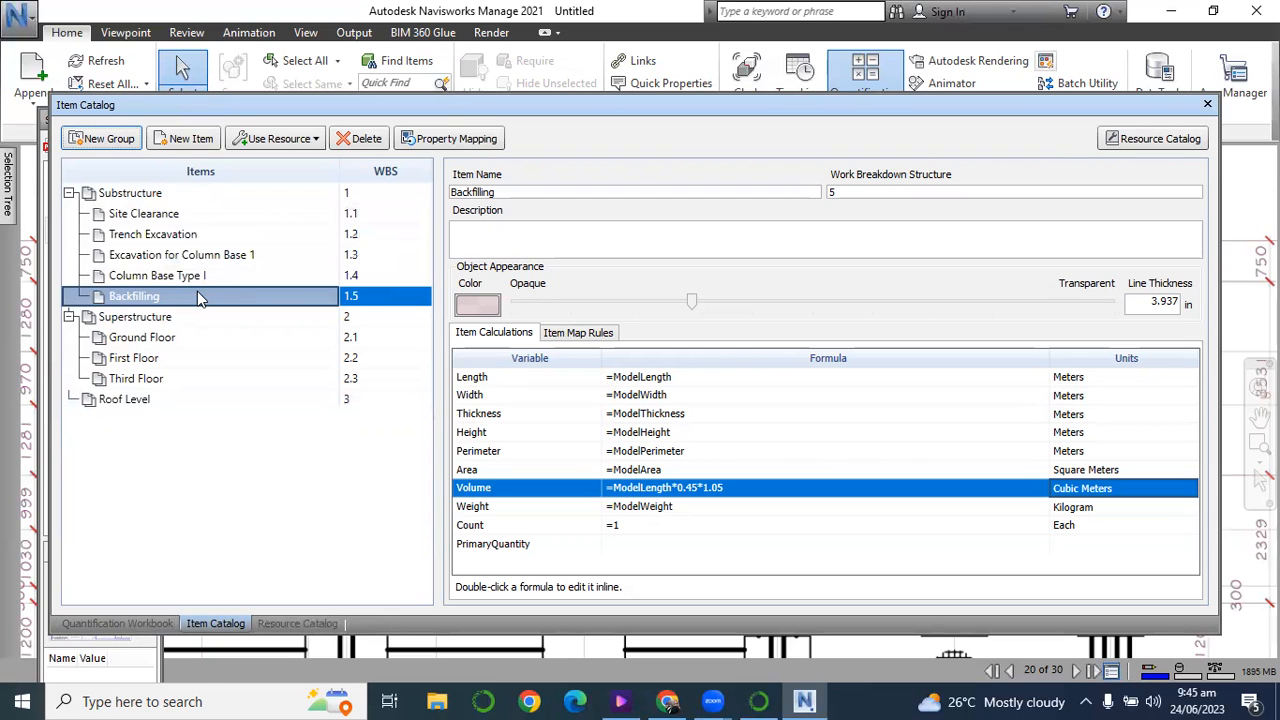
{"action": "left_click", "coordinate": [120, 623]}
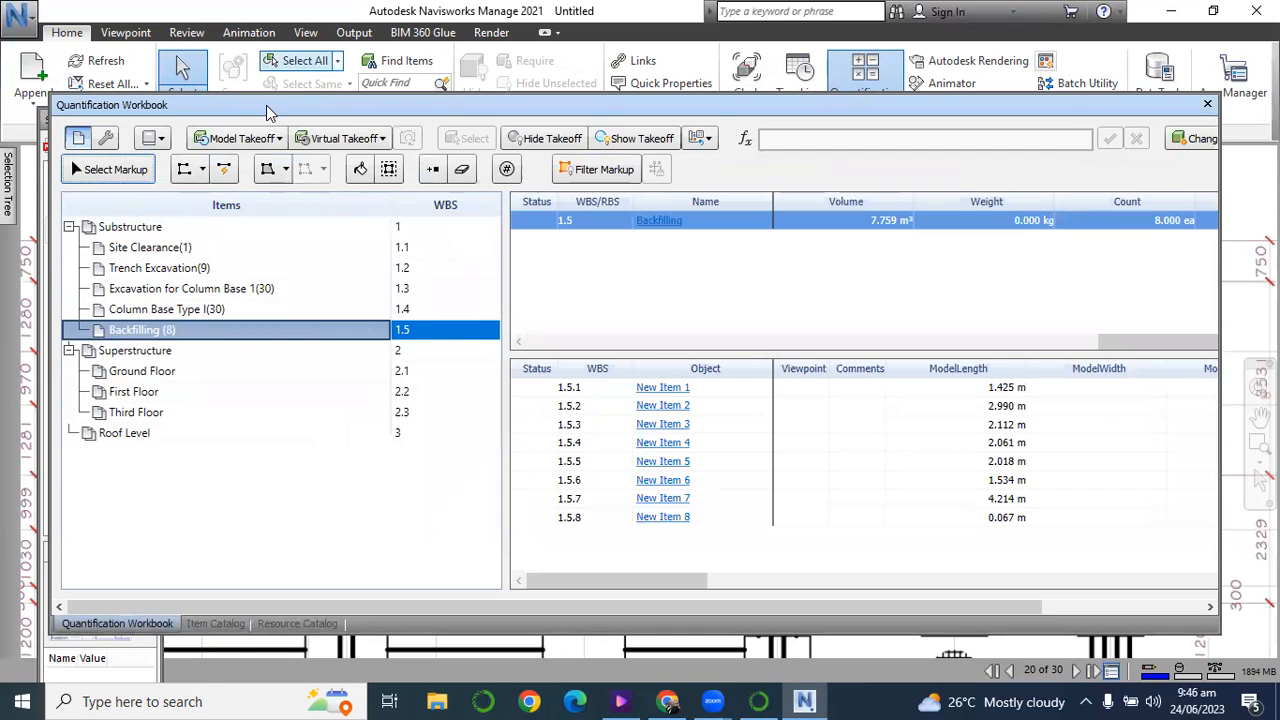
{"action": "left_click_drag", "start_coordinate": [265, 105], "coordinate": [511, 116]}
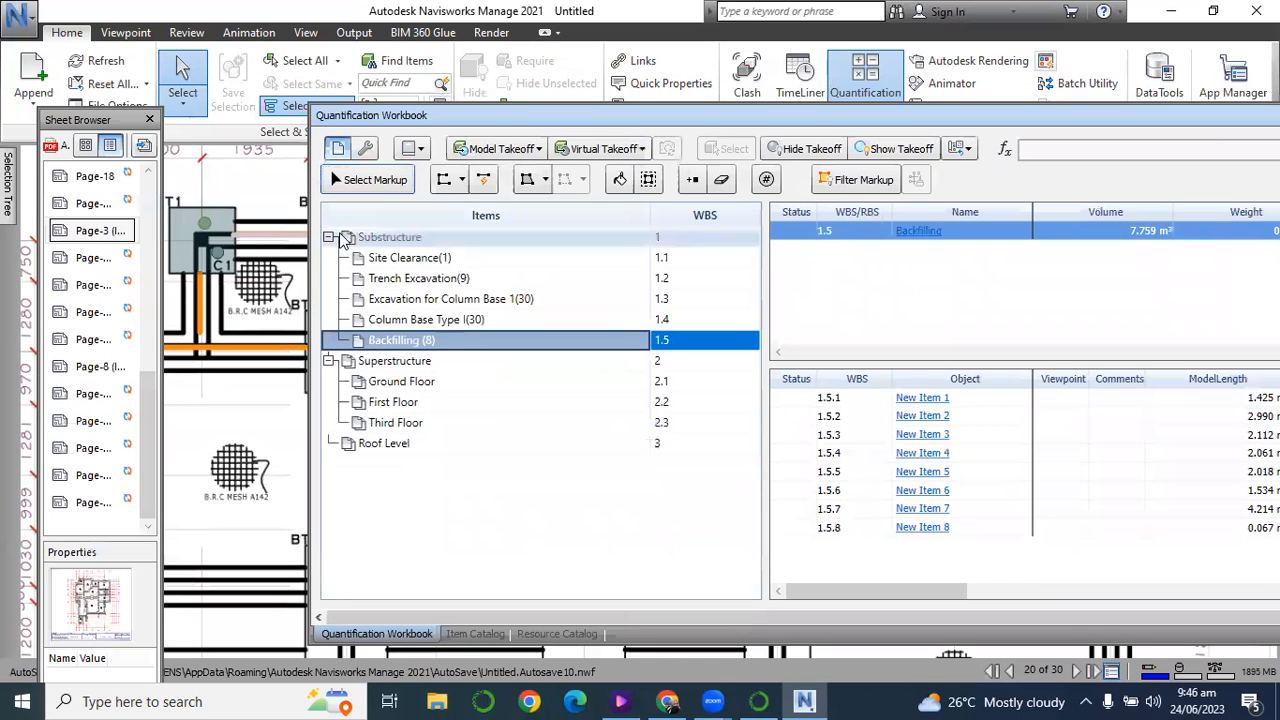
{"action": "left_click", "coordinate": [328, 238]}
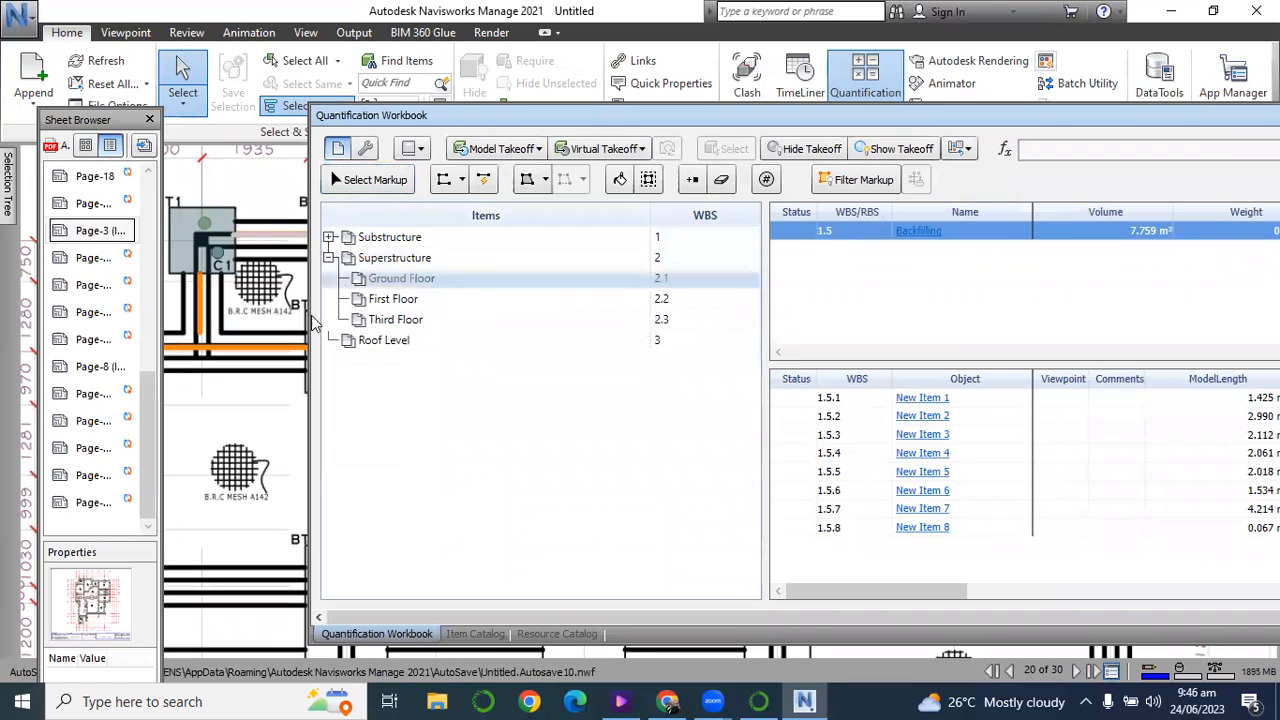
View the Page-3 sheet and one of the later sheets while looking for the ground floor plan.
{"action": "left_click", "coordinate": [84, 236]}
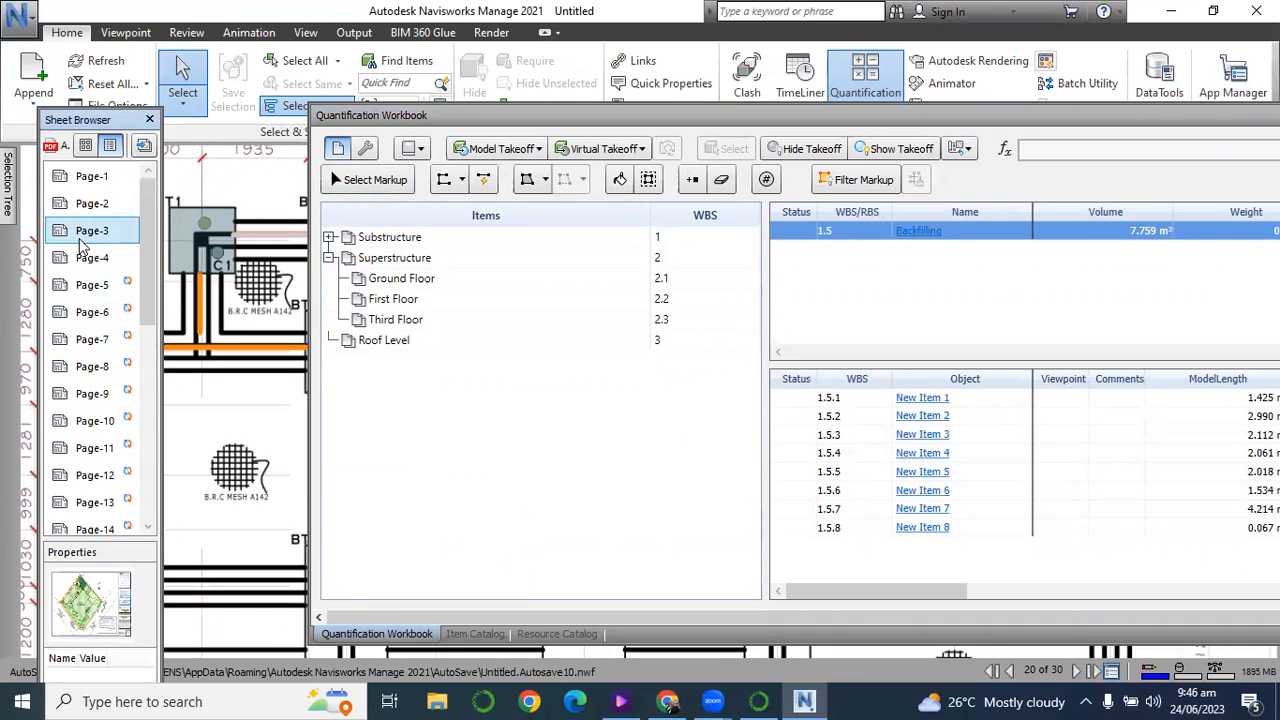
{"action": "double_click", "coordinate": [91, 236]}
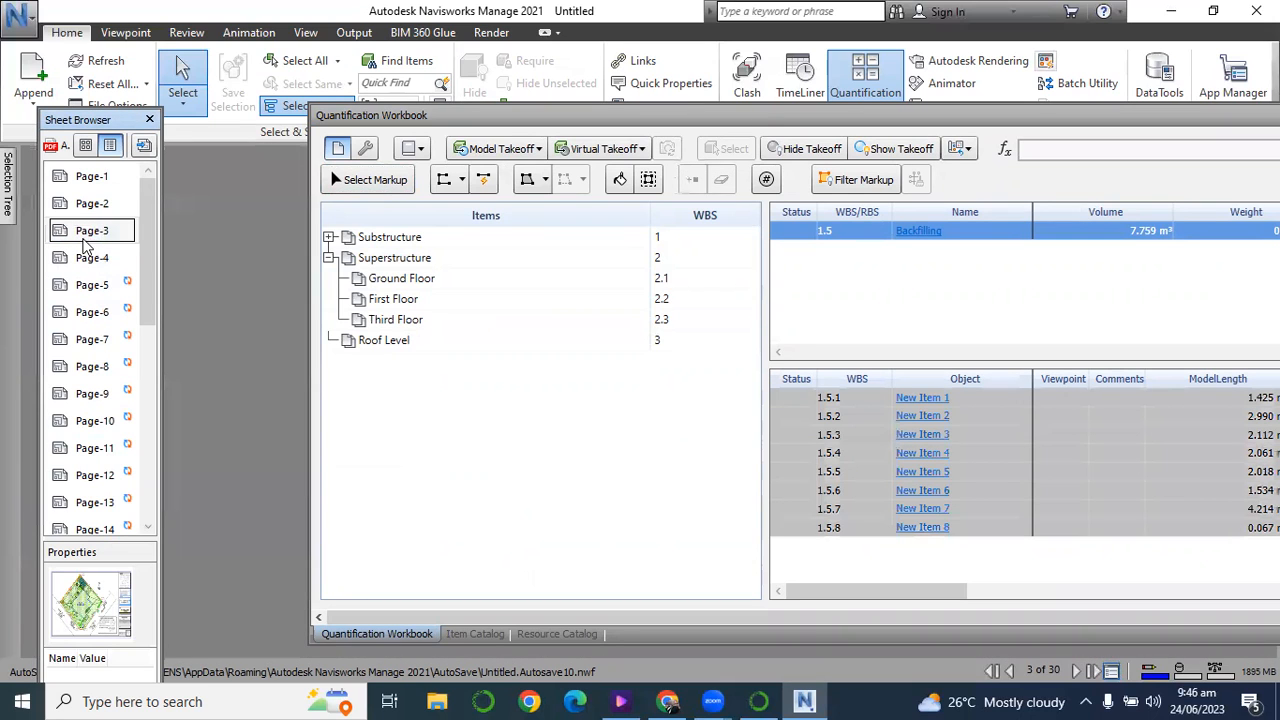
{"action": "left_click_drag", "start_coordinate": [432, 128], "coordinate": [334, 483]}
{"action": "scroll", "coordinate": [90, 440], "scroll_direction": "down", "scroll_amount": 6}
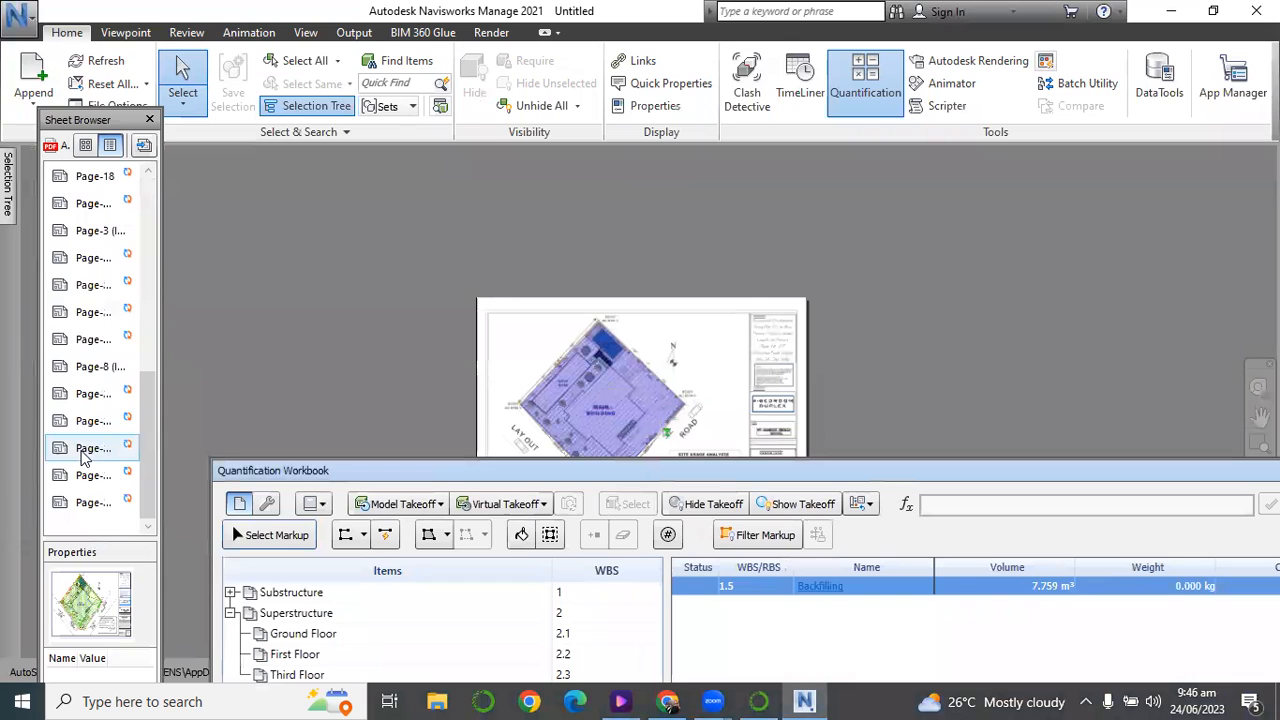
{"action": "double_click", "coordinate": [90, 313]}
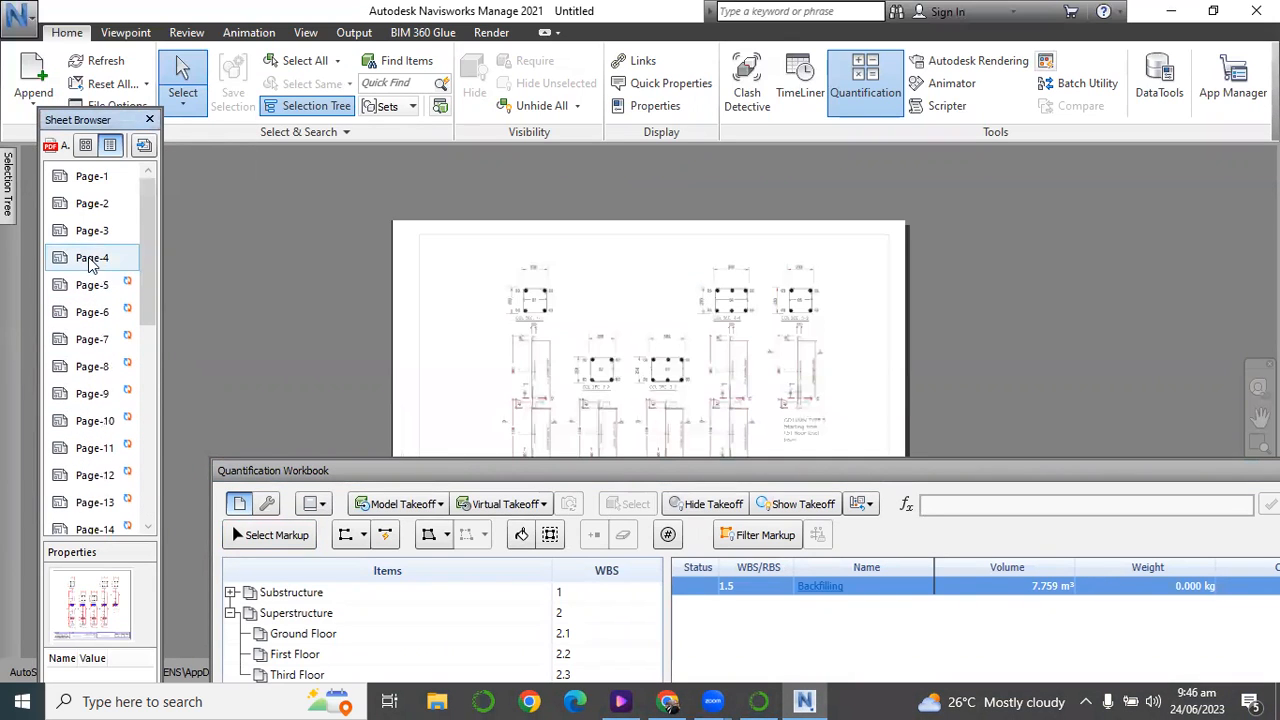
Open the ground floor plan on sheet Page-4.
{"action": "double_click", "coordinate": [92, 260]}
{"action": "scroll", "coordinate": [566, 384], "scroll_direction": "up", "scroll_amount": 5}
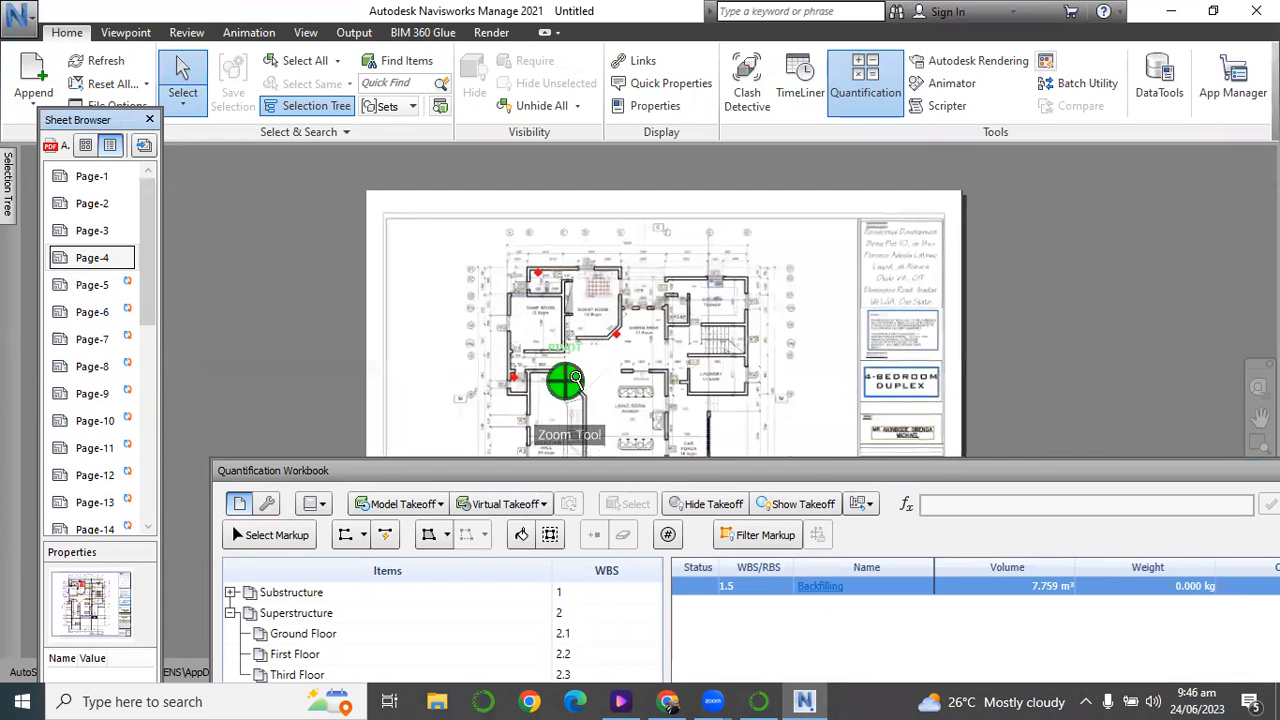
{"action": "scroll", "coordinate": [593, 330], "scroll_direction": "down", "scroll_amount": 6}
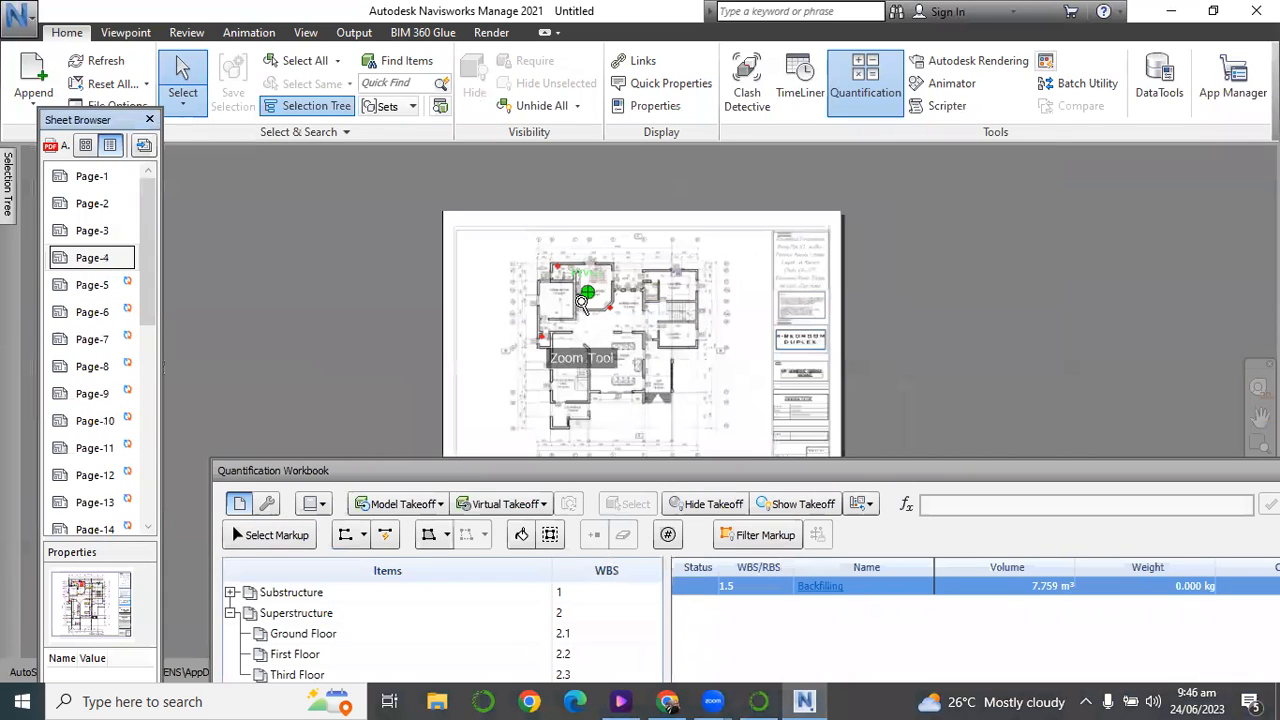
{"action": "scroll", "coordinate": [655, 412], "scroll_direction": "up", "scroll_amount": 2}
{"action": "scroll", "coordinate": [655, 412], "scroll_direction": "down", "scroll_amount": 1}
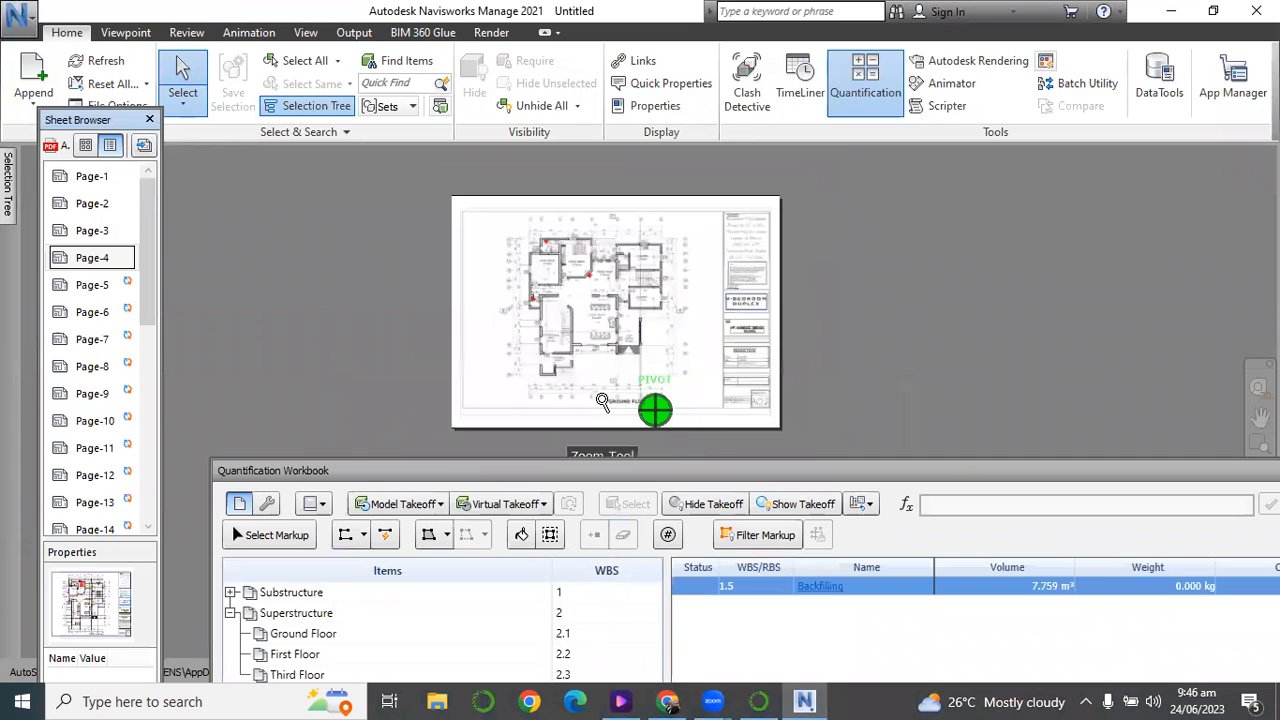
{"action": "scroll", "coordinate": [542, 228], "scroll_direction": "up", "scroll_amount": 1}
{"action": "left_click_drag", "start_coordinate": [525, 469], "coordinate": [528, 380]}
{"action": "scroll", "coordinate": [572, 352], "scroll_direction": "up", "scroll_amount": 3}
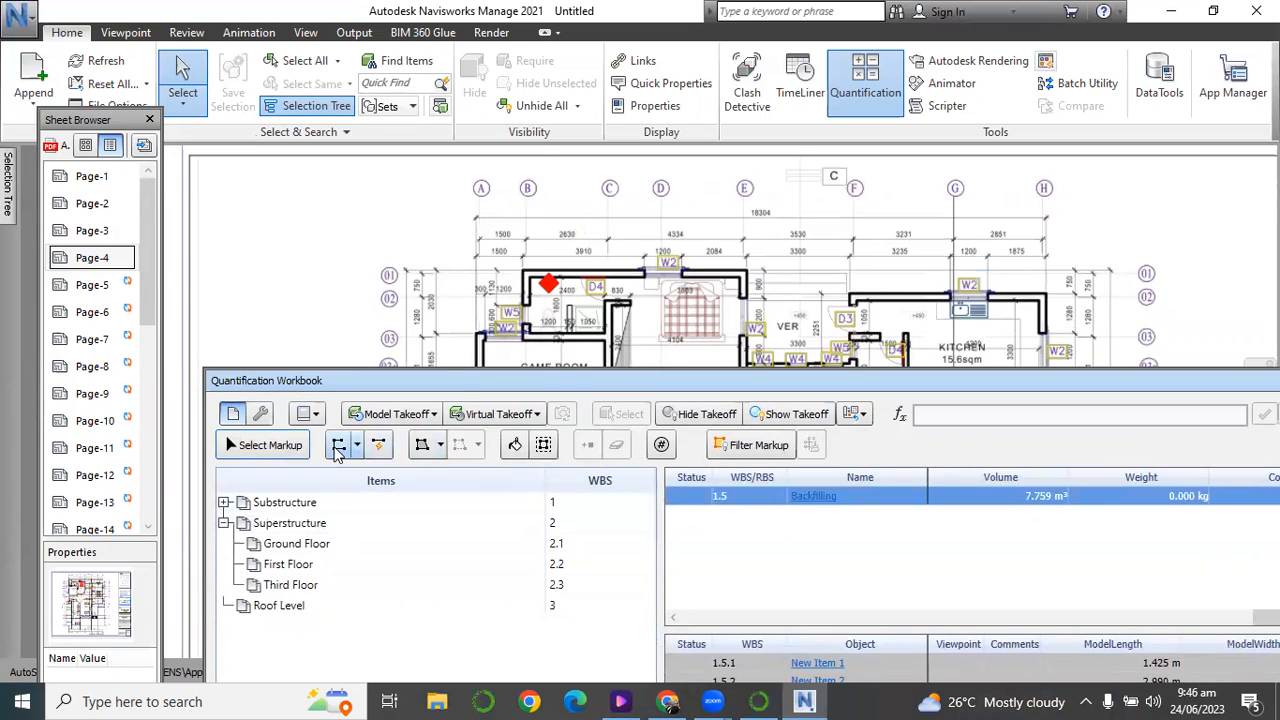
Start a polyline takeoff under Ground Floor and set the sheet scale by tracing the 2630 dimension between grids B and C as 2.63 meters.
{"action": "left_click", "coordinate": [289, 548]}
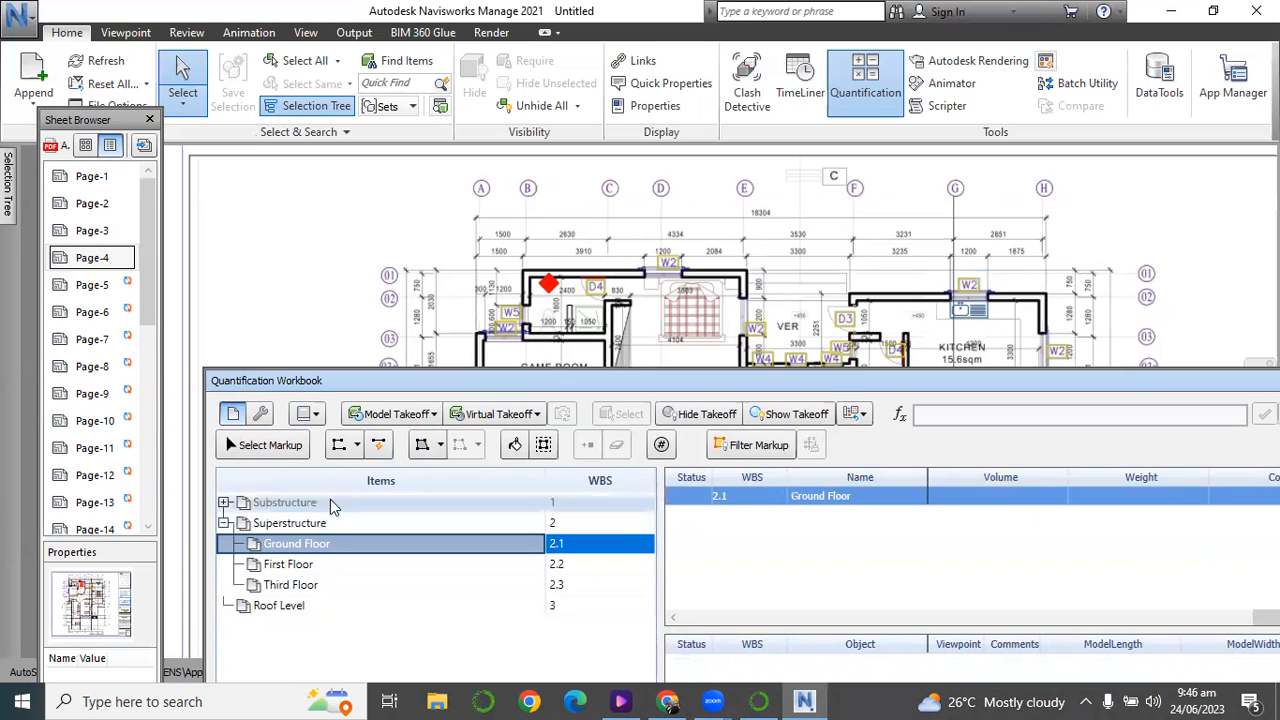
{"action": "left_click", "coordinate": [335, 450]}
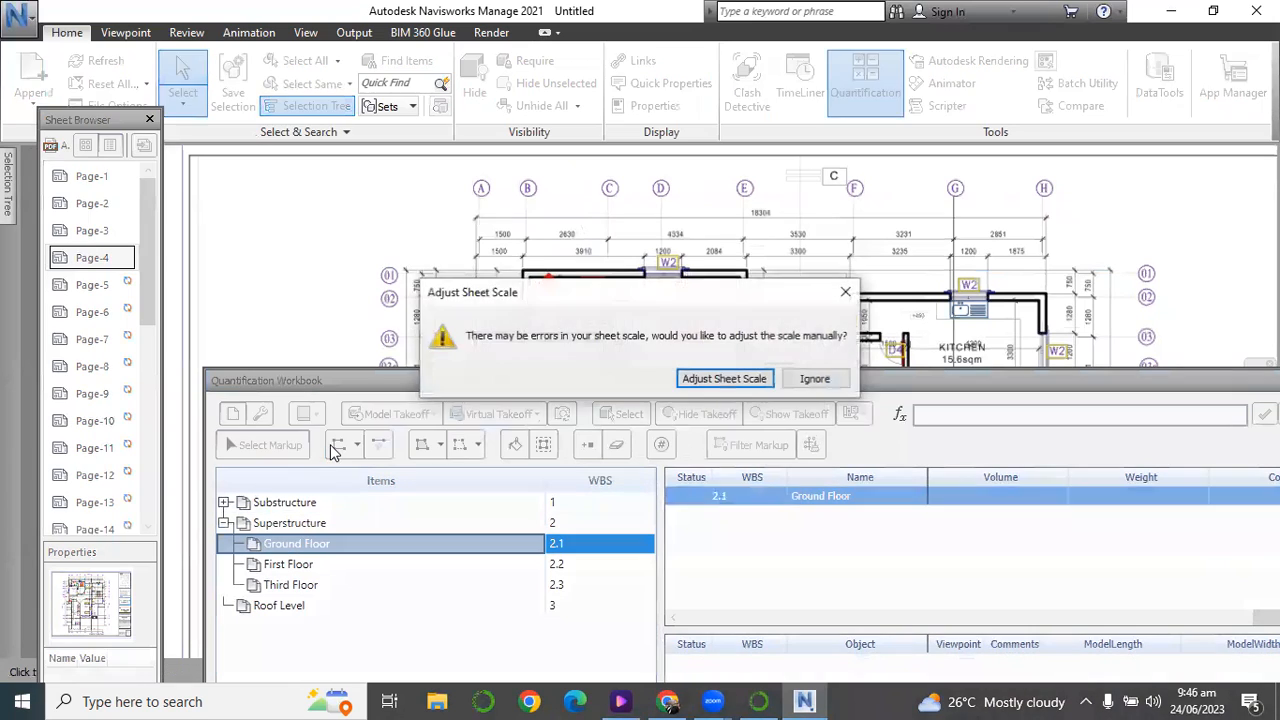
{"action": "left_click", "coordinate": [722, 379]}
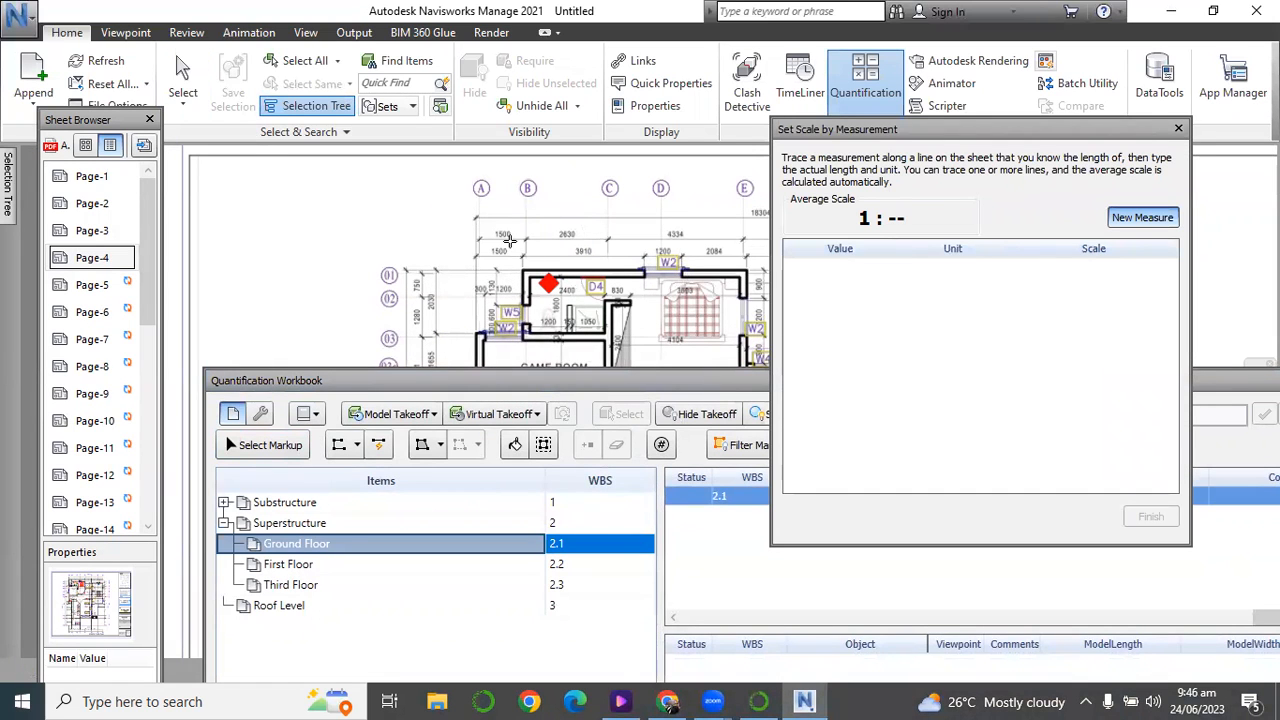
{"action": "left_click", "coordinate": [525, 237]}
{"action": "left_click", "coordinate": [607, 238]}
{"action": "left_click", "coordinate": [577, 362]}
{"action": "type", "text": "2."}
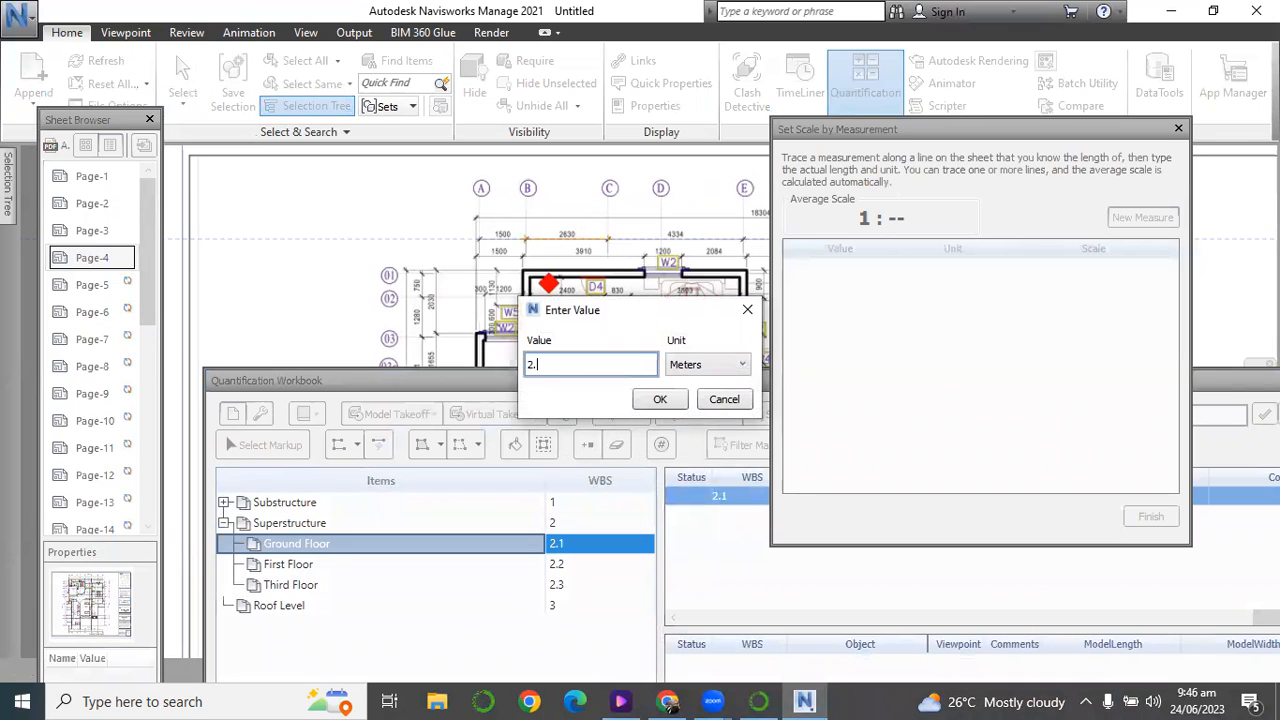
{"action": "type", "text": "64"}
{"action": "key", "text": "BackSpace"}
{"action": "type", "text": "3"}
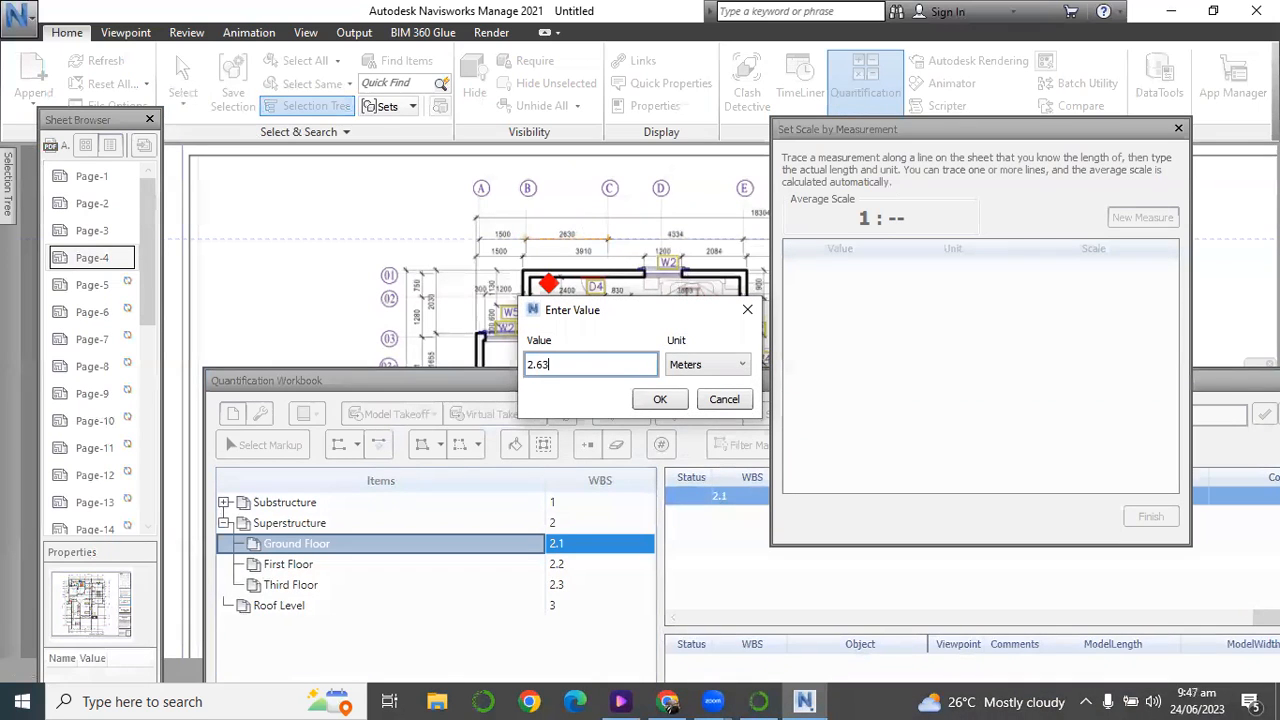
{"action": "left_click", "coordinate": [660, 399]}
{"action": "left_click", "coordinate": [1150, 516]}
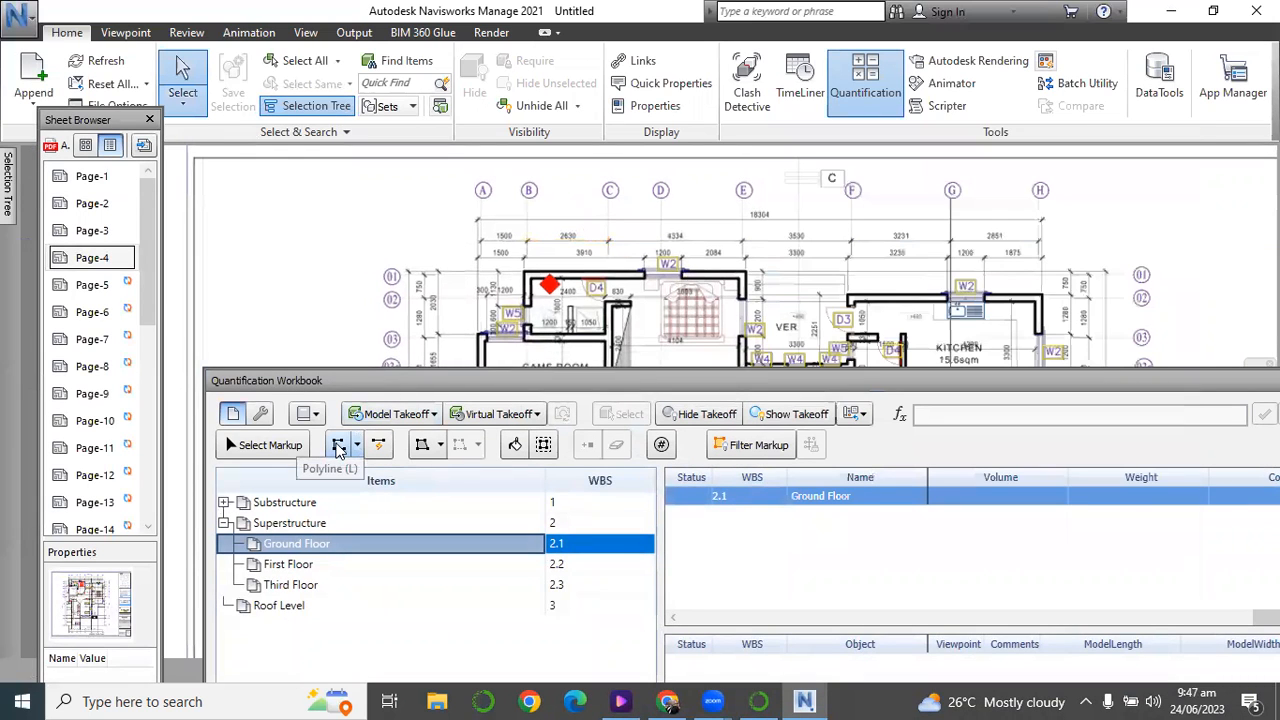
Start a polyline takeoff under Ground Floor and trace the exterior wall on grid 01 from grid B to the guest room corner at grid E.
{"action": "left_click", "coordinate": [338, 445]}
{"action": "scroll", "coordinate": [529, 246], "scroll_direction": "down", "scroll_amount": 2}
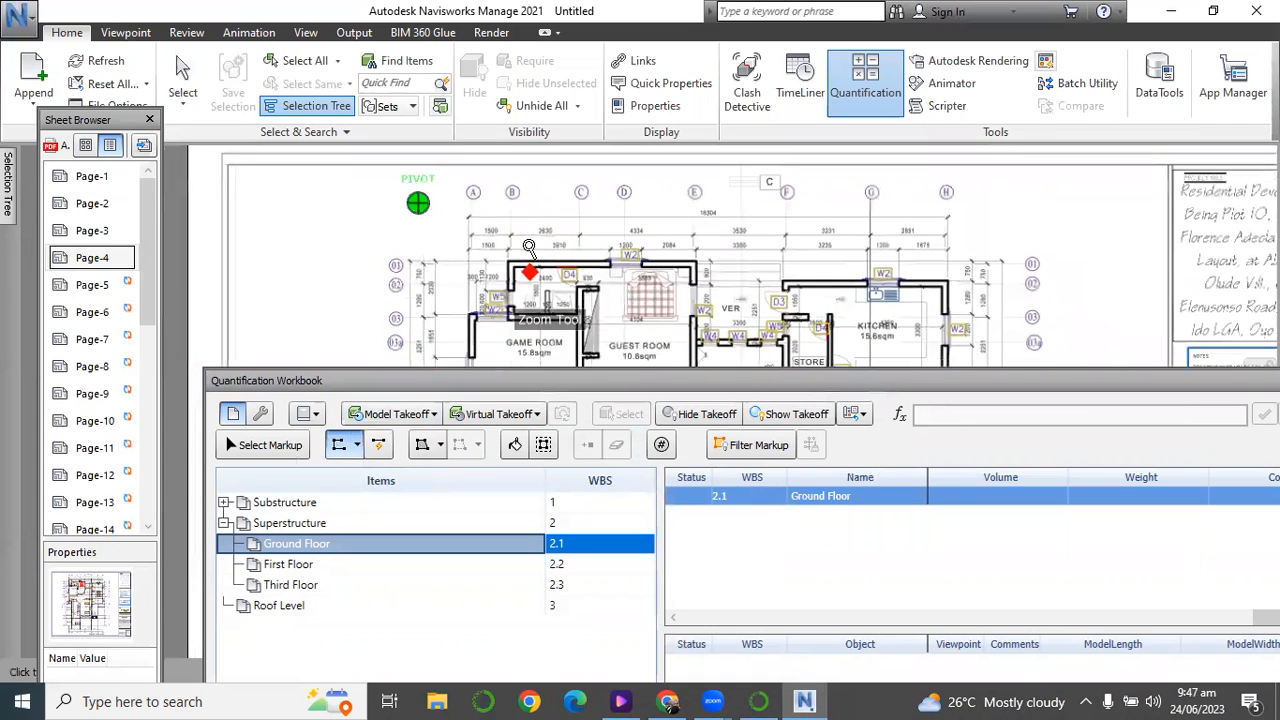
{"action": "scroll", "coordinate": [529, 246], "scroll_direction": "down", "scroll_amount": 3}
{"action": "scroll", "coordinate": [523, 283], "scroll_direction": "up", "scroll_amount": 1}
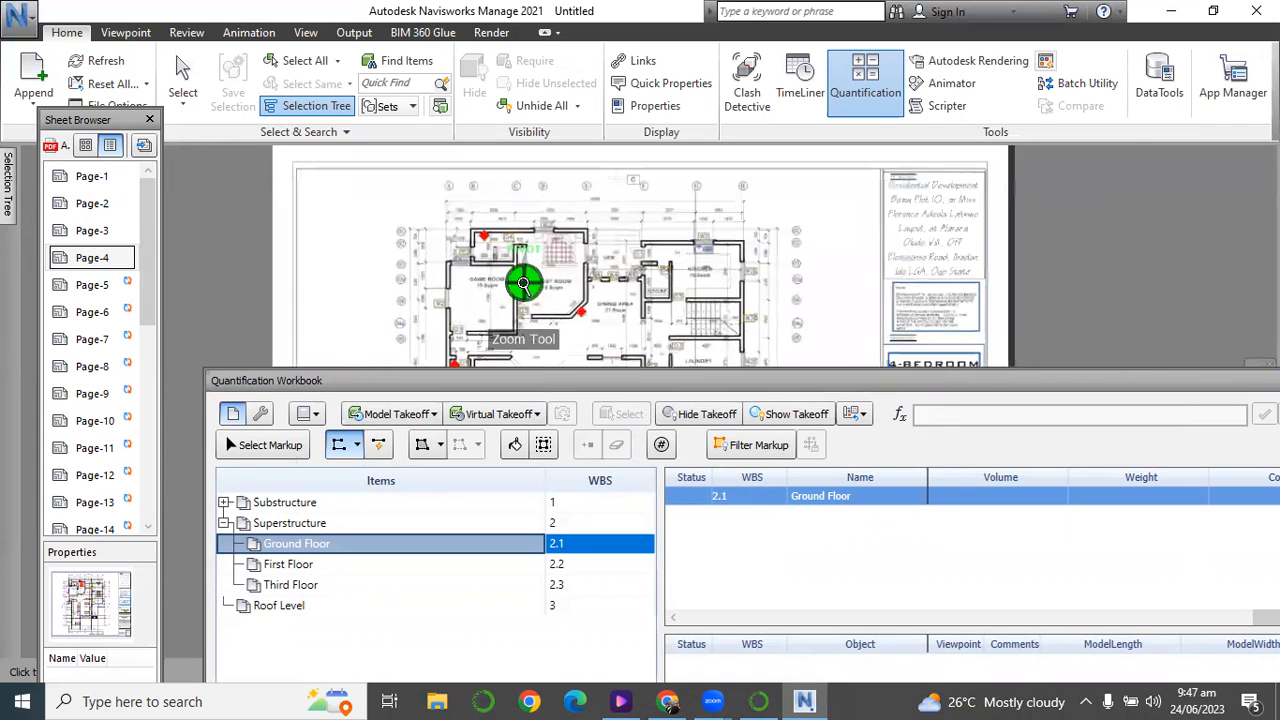
{"action": "scroll", "coordinate": [523, 283], "scroll_direction": "up", "scroll_amount": 3}
{"action": "scroll", "coordinate": [482, 212], "scroll_direction": "up", "scroll_amount": 2}
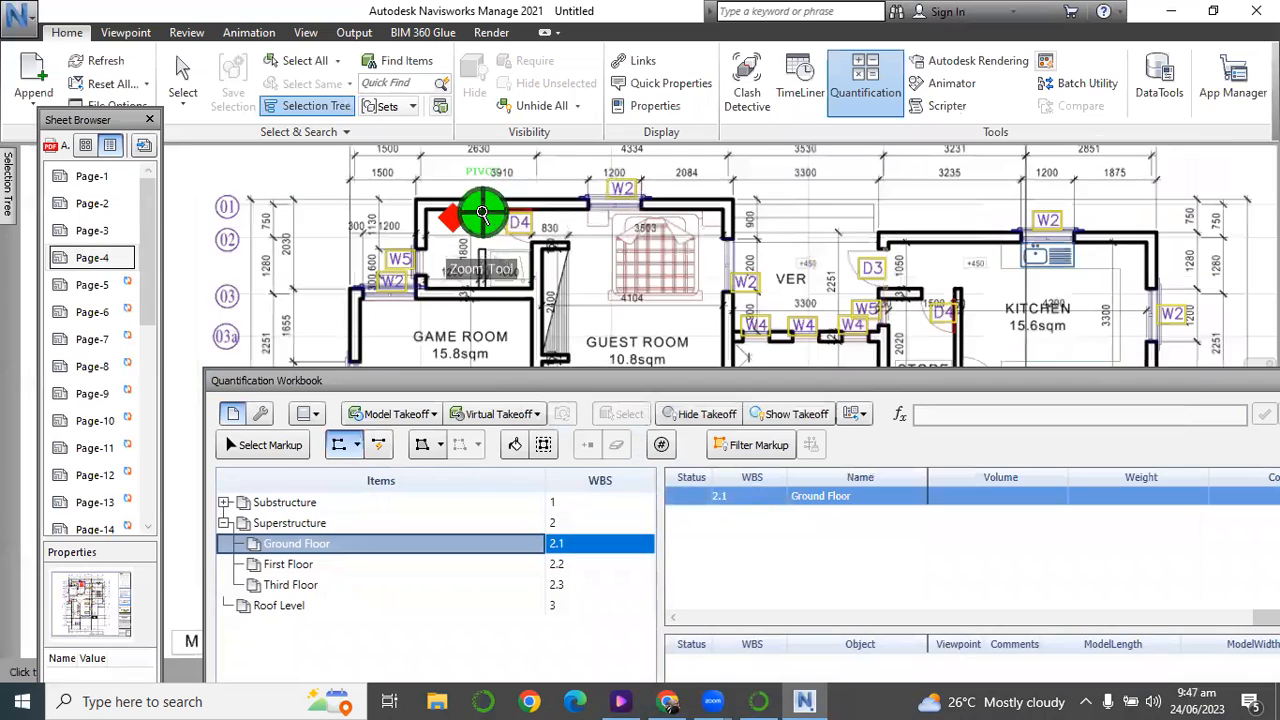
{"action": "scroll", "coordinate": [428, 222], "scroll_direction": "up", "scroll_amount": 2}
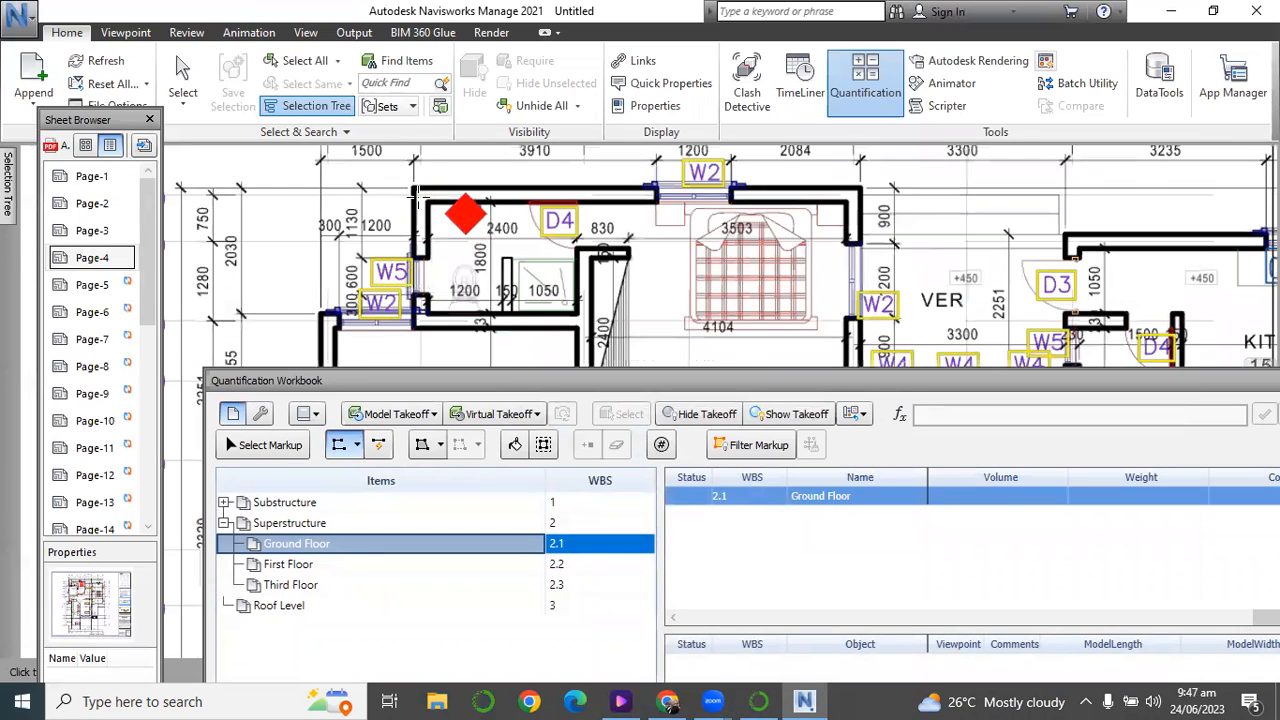
{"action": "left_click", "coordinate": [416, 190]}
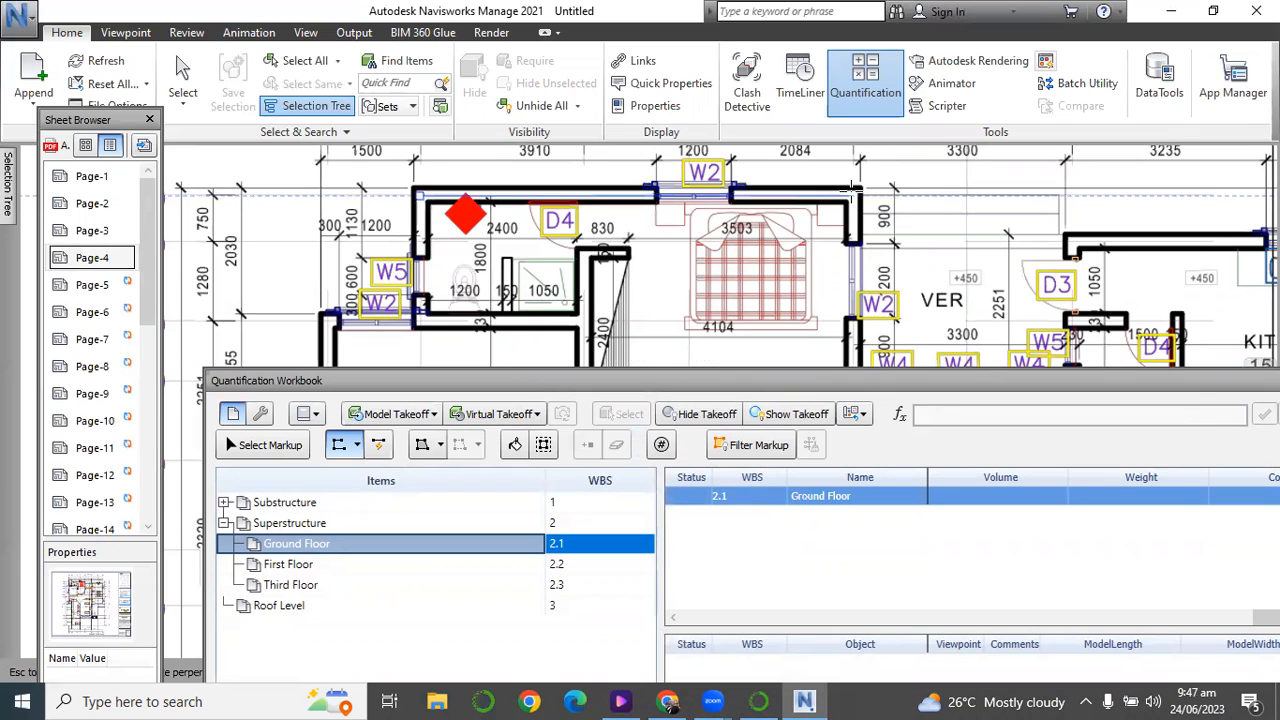
{"action": "left_click", "coordinate": [852, 190]}
Continue the polyline down the guest room's grid E wall, around the veranda recess and along the kitchen's grid 02 wall to grid H.
{"action": "scroll", "coordinate": [866, 304], "scroll_direction": "down", "scroll_amount": 1}
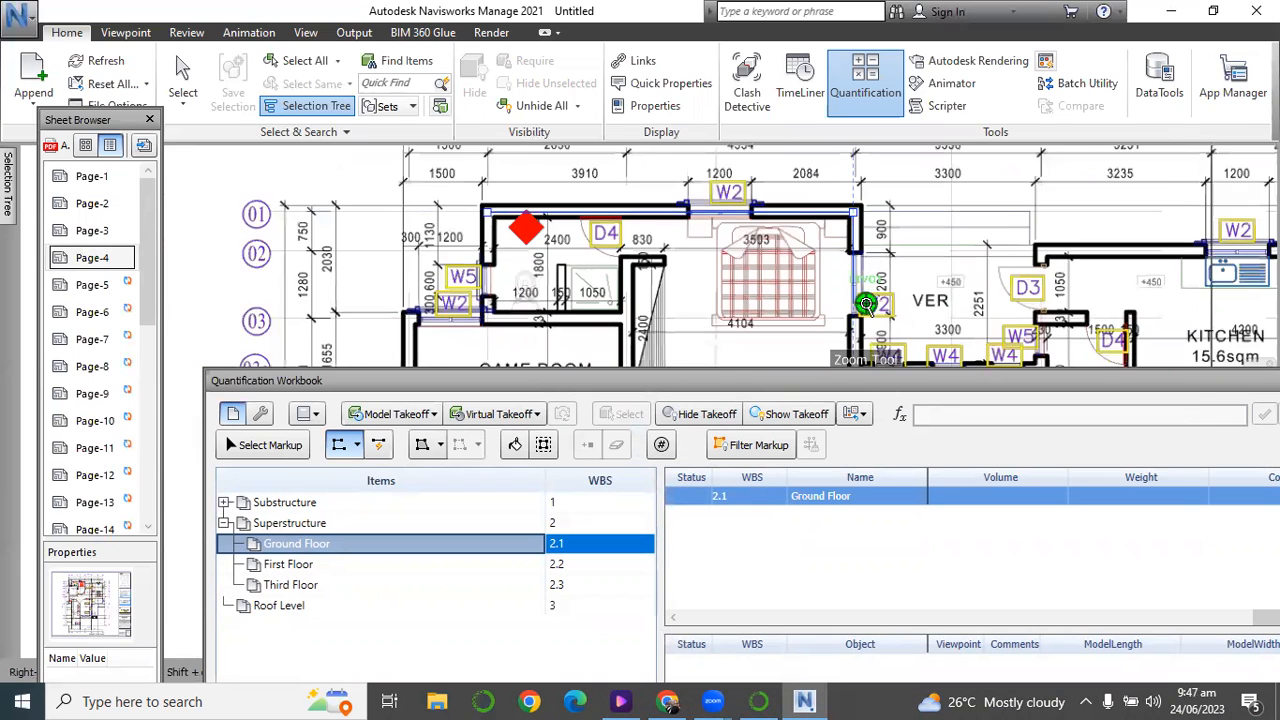
{"action": "scroll", "coordinate": [866, 304], "scroll_direction": "down", "scroll_amount": 3}
{"action": "scroll", "coordinate": [866, 335], "scroll_direction": "up", "scroll_amount": 2}
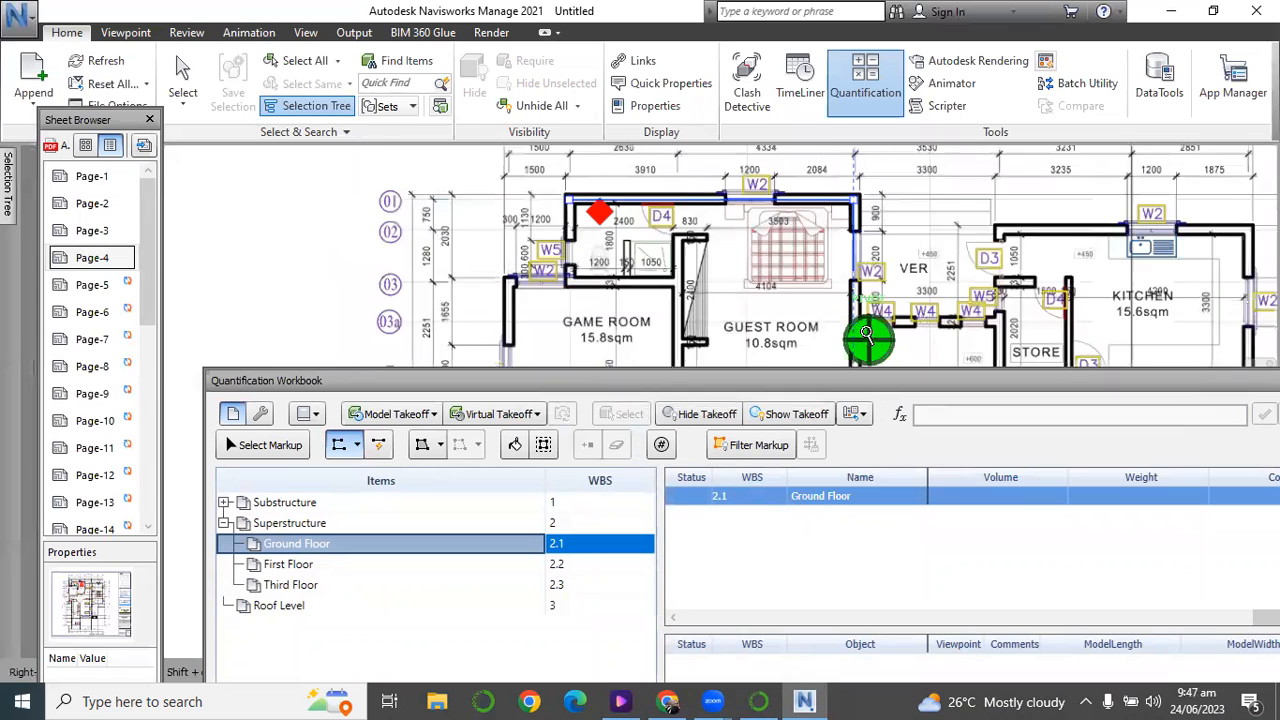
{"action": "scroll", "coordinate": [866, 333], "scroll_direction": "up", "scroll_amount": 2}
{"action": "left_click", "coordinate": [862, 318]}
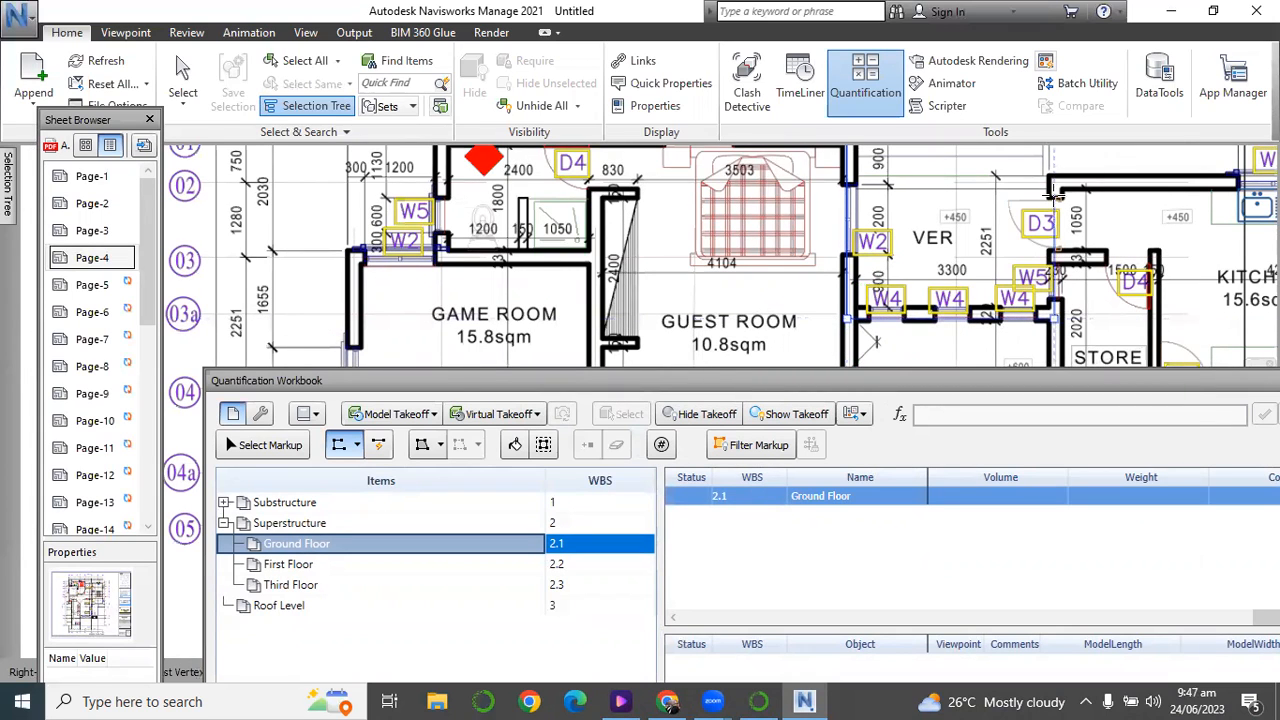
{"action": "scroll", "coordinate": [740, 200], "scroll_direction": "down", "scroll_amount": 5}
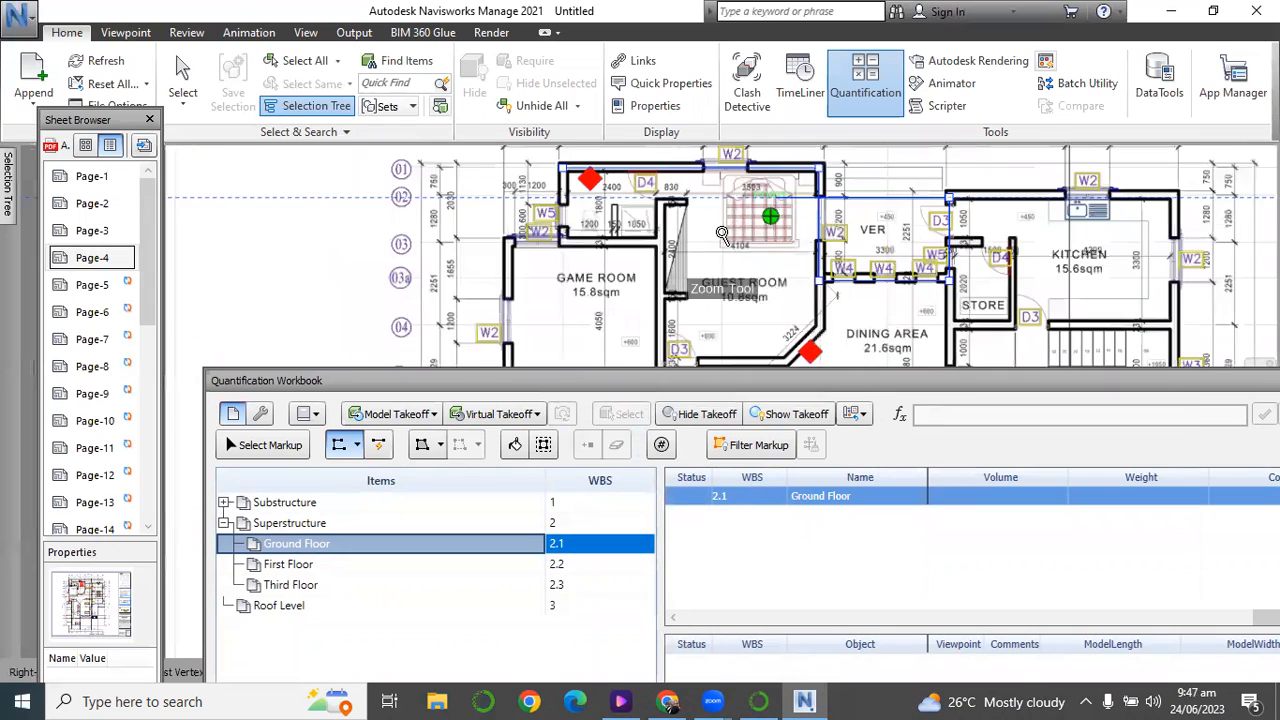
{"action": "scroll", "coordinate": [762, 215], "scroll_direction": "up", "scroll_amount": 5}
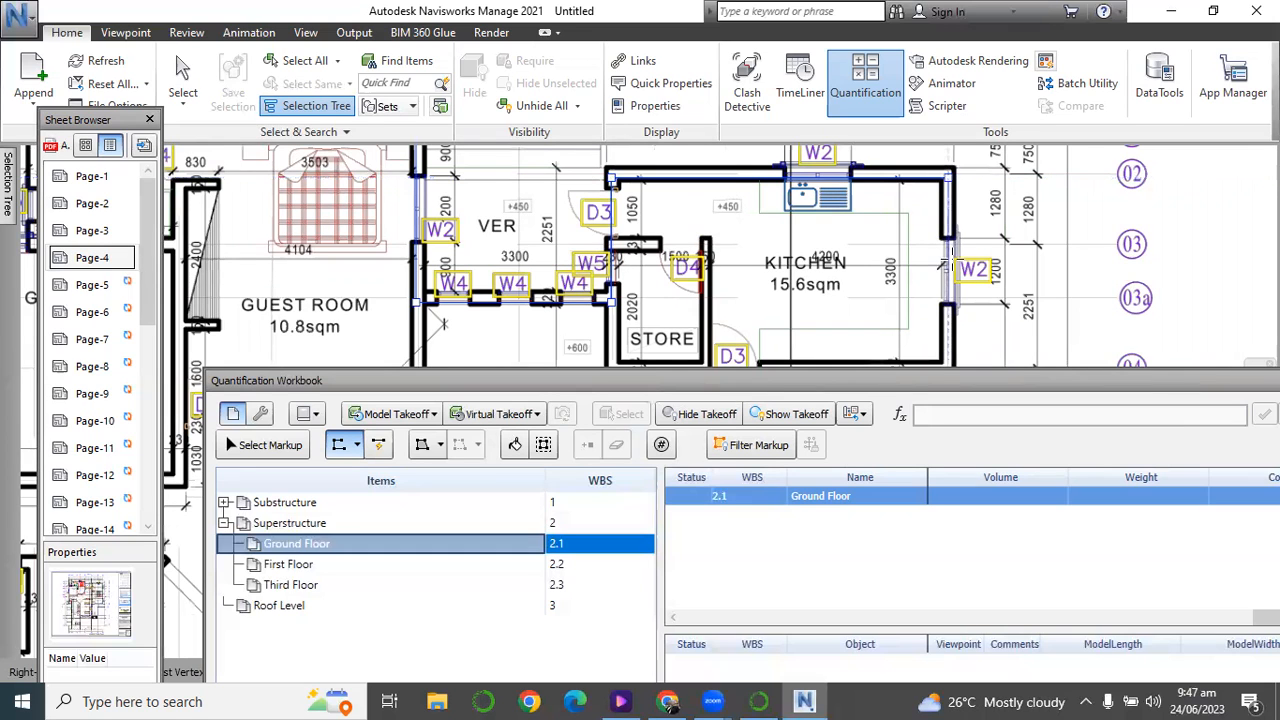
Extend the polyline down the grid H exterior wall from the kitchen corner to the laundry corner at grid 06.
{"action": "scroll", "coordinate": [946, 255], "scroll_direction": "down", "scroll_amount": 6}
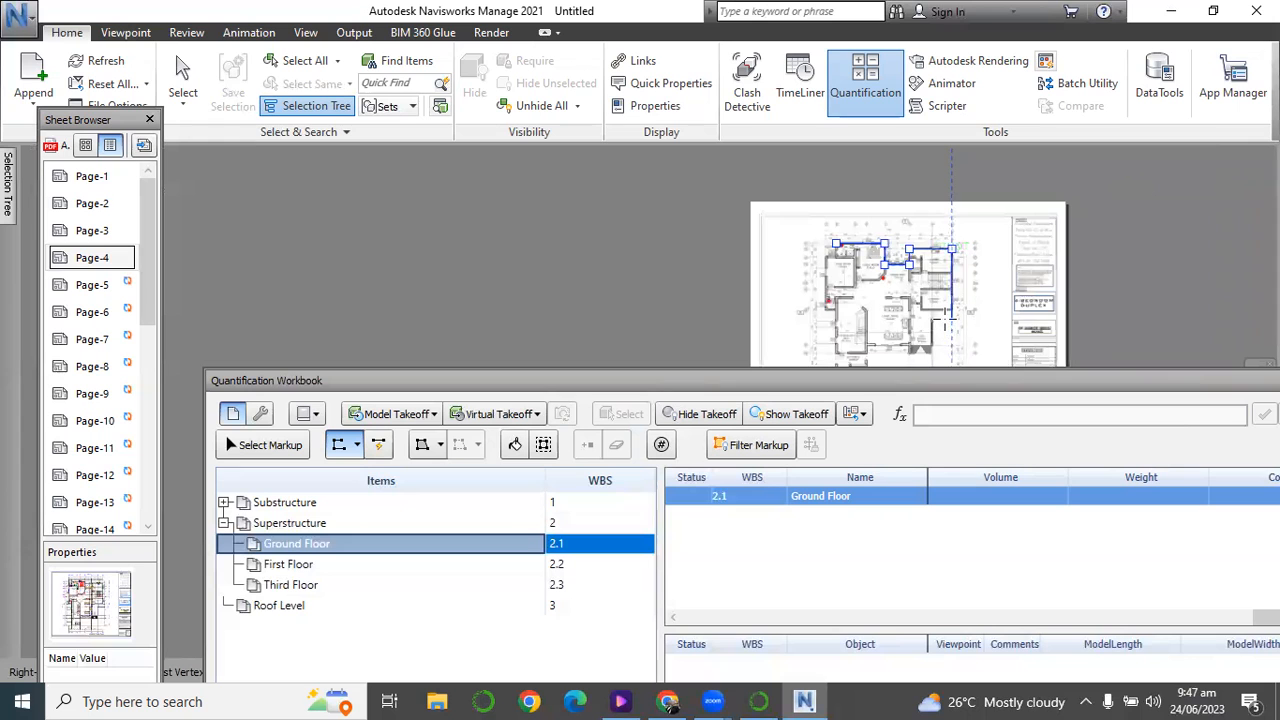
{"action": "scroll", "coordinate": [950, 318], "scroll_direction": "up", "scroll_amount": 7}
{"action": "scroll", "coordinate": [952, 320], "scroll_direction": "up", "scroll_amount": 2}
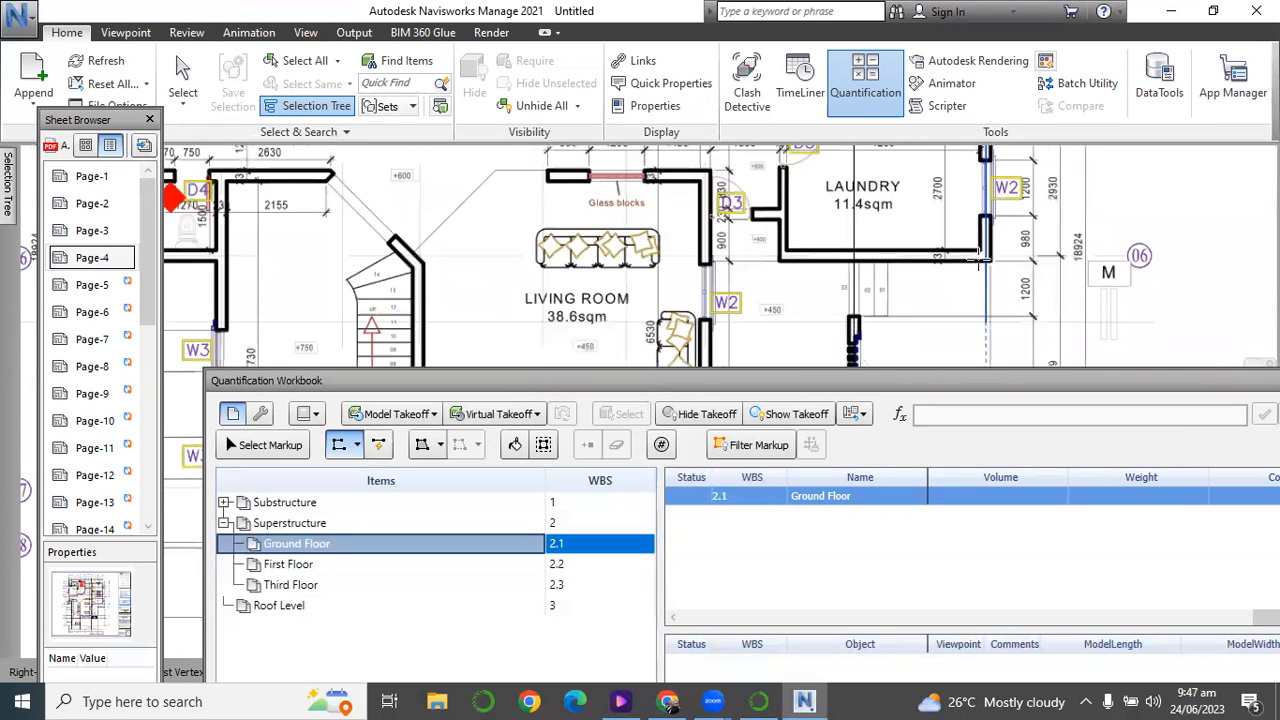
{"action": "scroll", "coordinate": [880, 252], "scroll_direction": "down", "scroll_amount": 5}
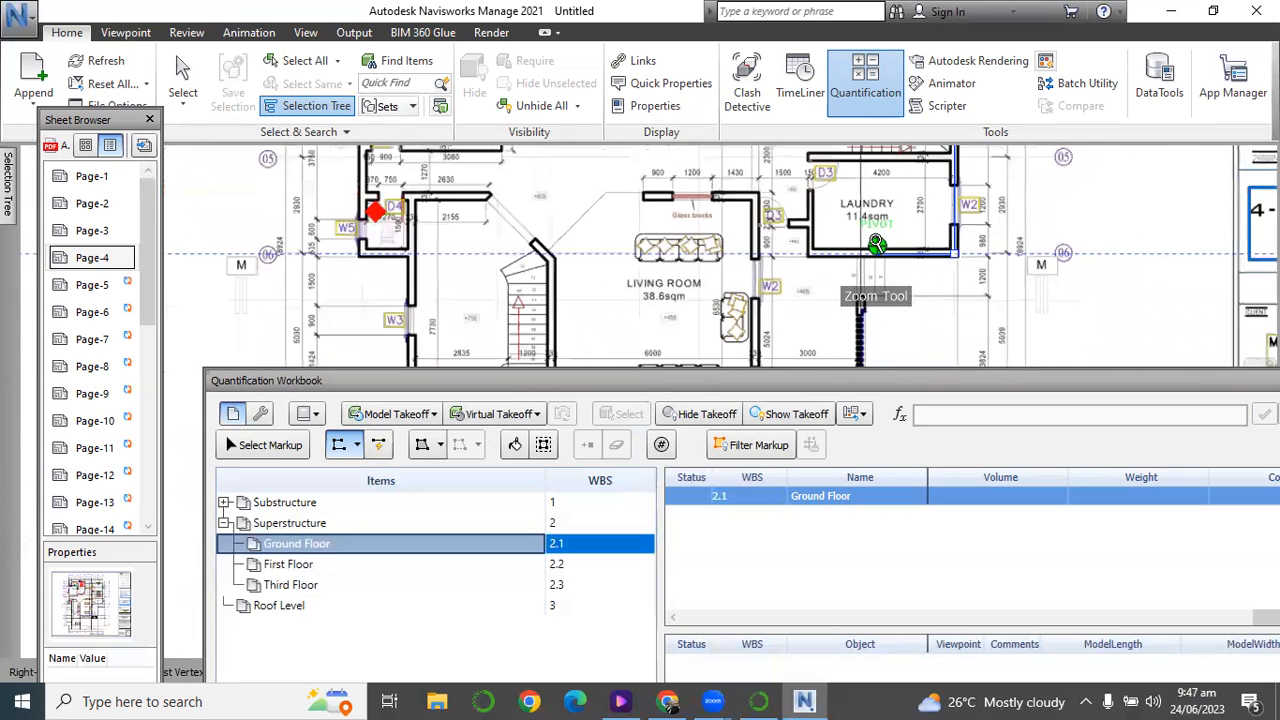
Trace the laundry's grid 06 wall and the car porch side wall down to grid 07, finishing the polyline at about 38.03 m.
{"action": "scroll", "coordinate": [880, 252], "scroll_direction": "up", "scroll_amount": 5}
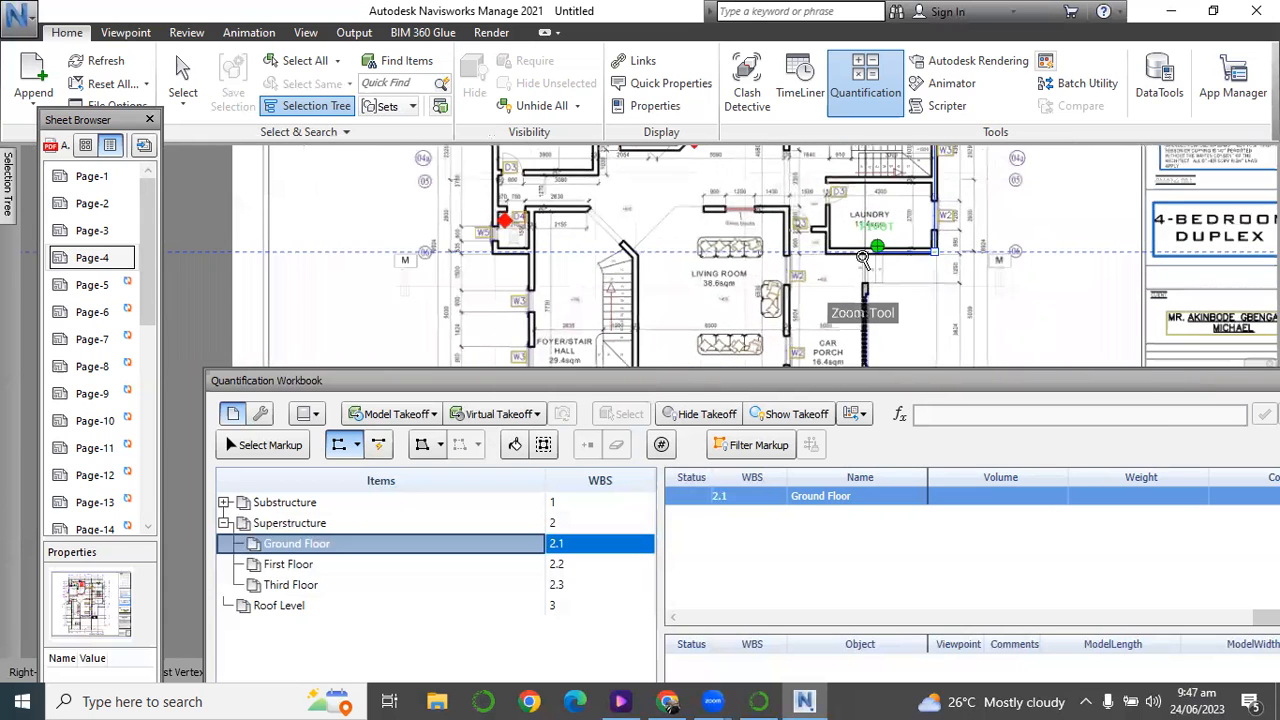
{"action": "scroll", "coordinate": [848, 262], "scroll_direction": "down", "scroll_amount": 5}
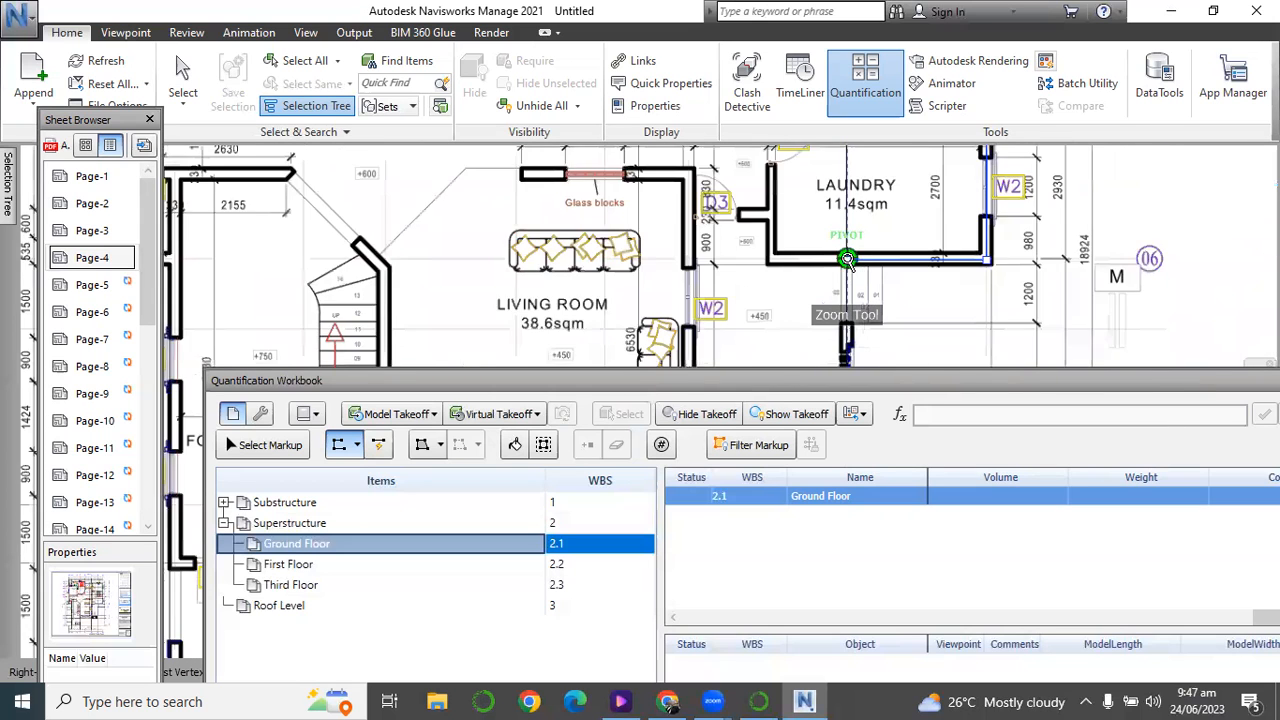
{"action": "scroll", "coordinate": [845, 320], "scroll_direction": "up", "scroll_amount": 3}
{"action": "scroll", "coordinate": [845, 320], "scroll_direction": "down", "scroll_amount": 3}
{"action": "scroll", "coordinate": [848, 330], "scroll_direction": "up", "scroll_amount": 4}
{"action": "scroll", "coordinate": [848, 330], "scroll_direction": "up", "scroll_amount": 2}
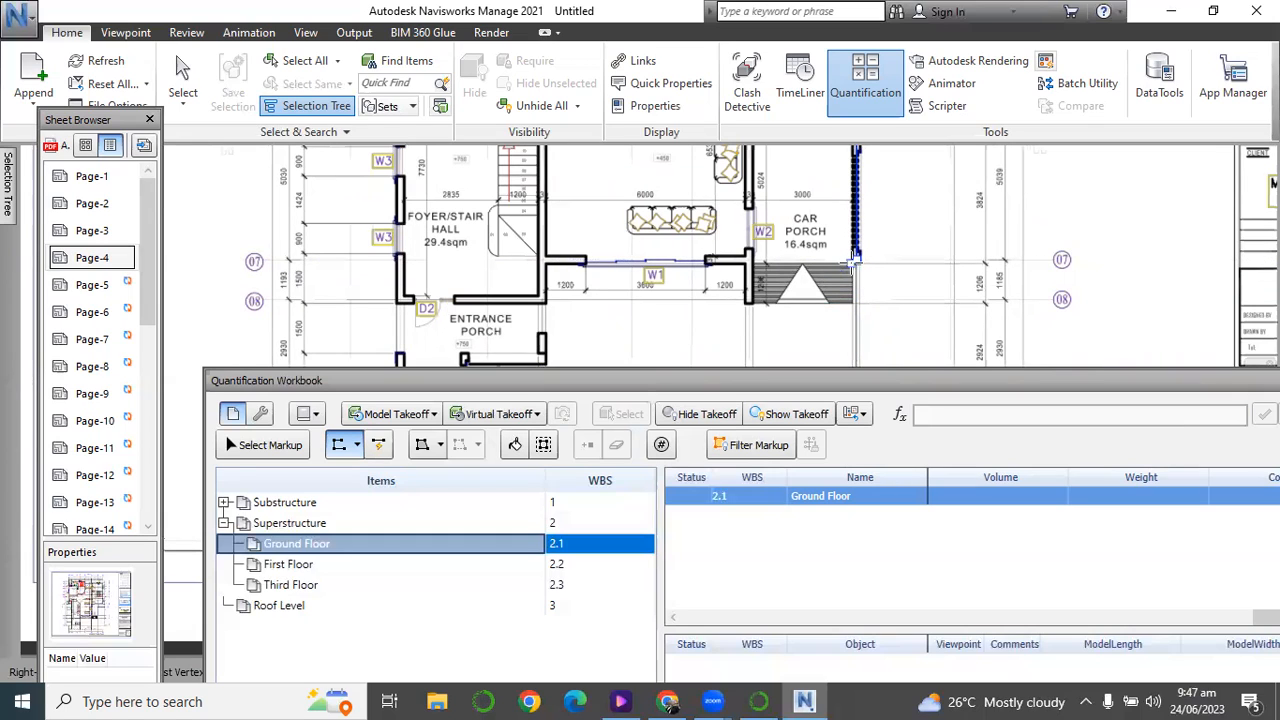
{"action": "right_click", "coordinate": [812, 322]}
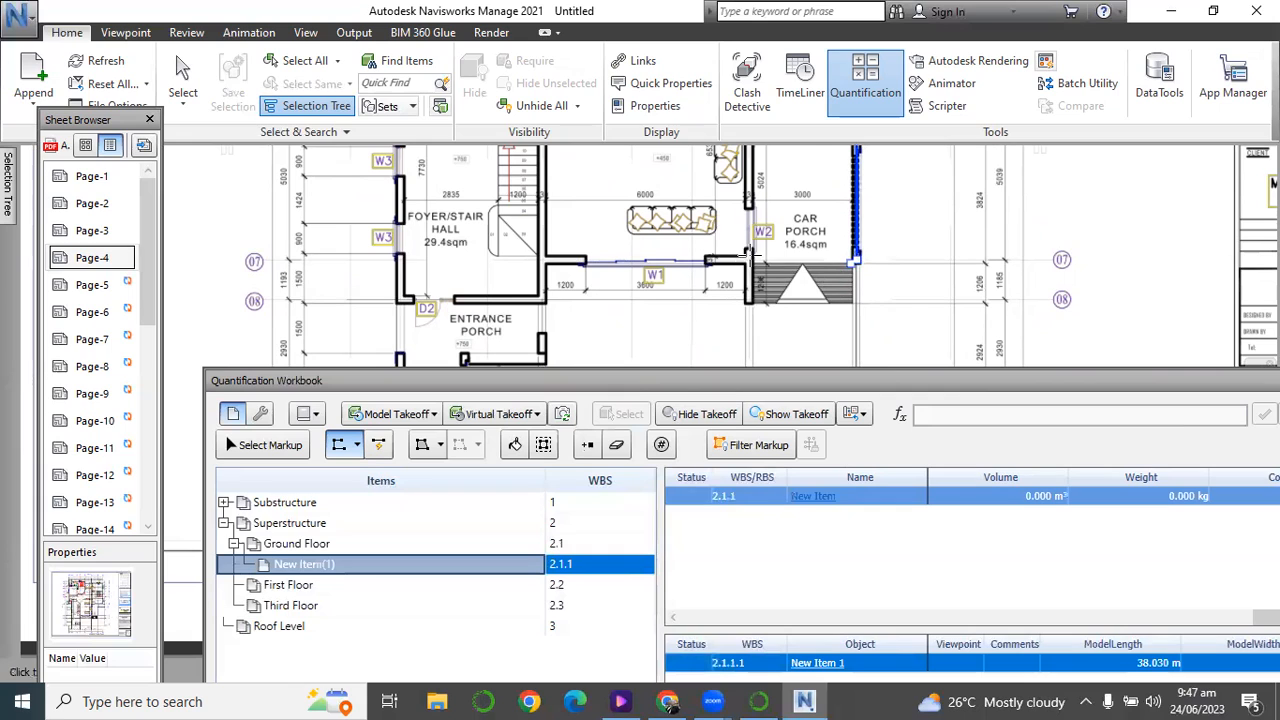
Trace a separate wall polyline about 1.44 m long between grids 07 and 08 beside the car porch ramp.
{"action": "left_click", "coordinate": [750, 258]}
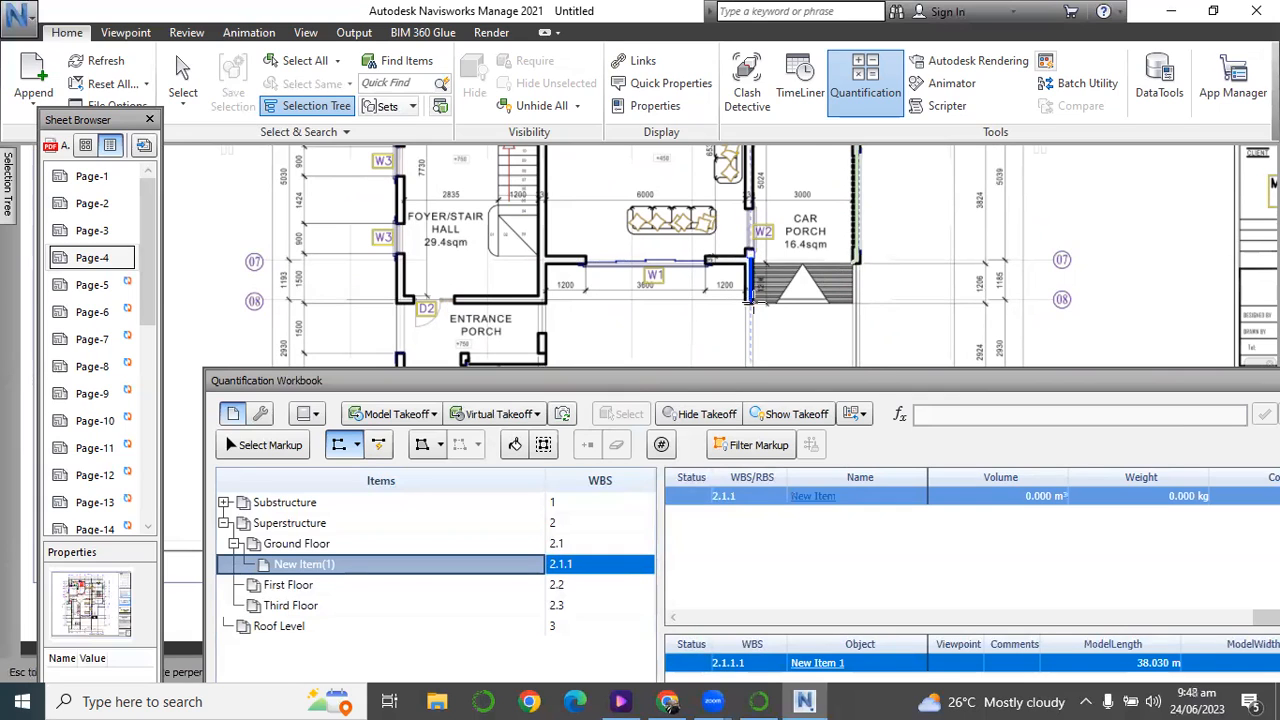
{"action": "left_click", "coordinate": [750, 303]}
{"action": "right_click", "coordinate": [750, 303]}
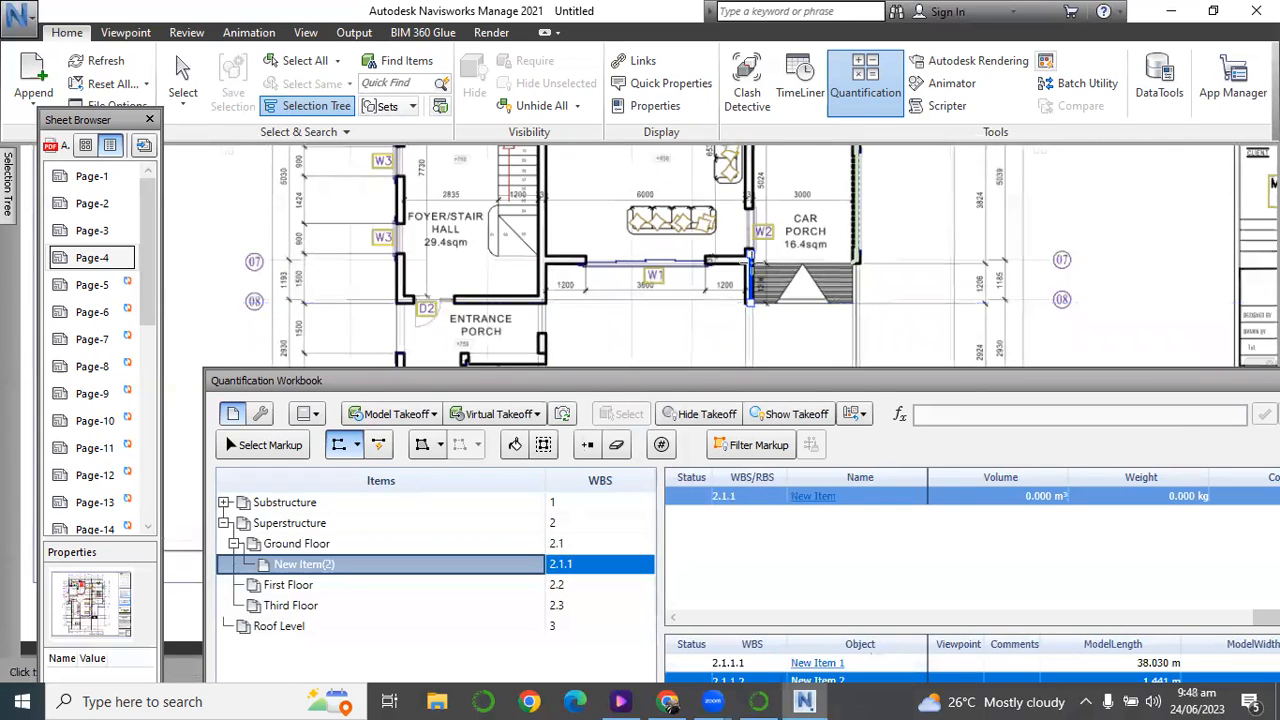
Begin another polyline along the living room's W1 window wall on grid 07 and down to the entrance porch corner by the steps.
{"action": "left_click", "coordinate": [749, 260]}
{"action": "left_click", "coordinate": [541, 261]}
{"action": "scroll", "coordinate": [457, 320], "scroll_direction": "down", "scroll_amount": 2}
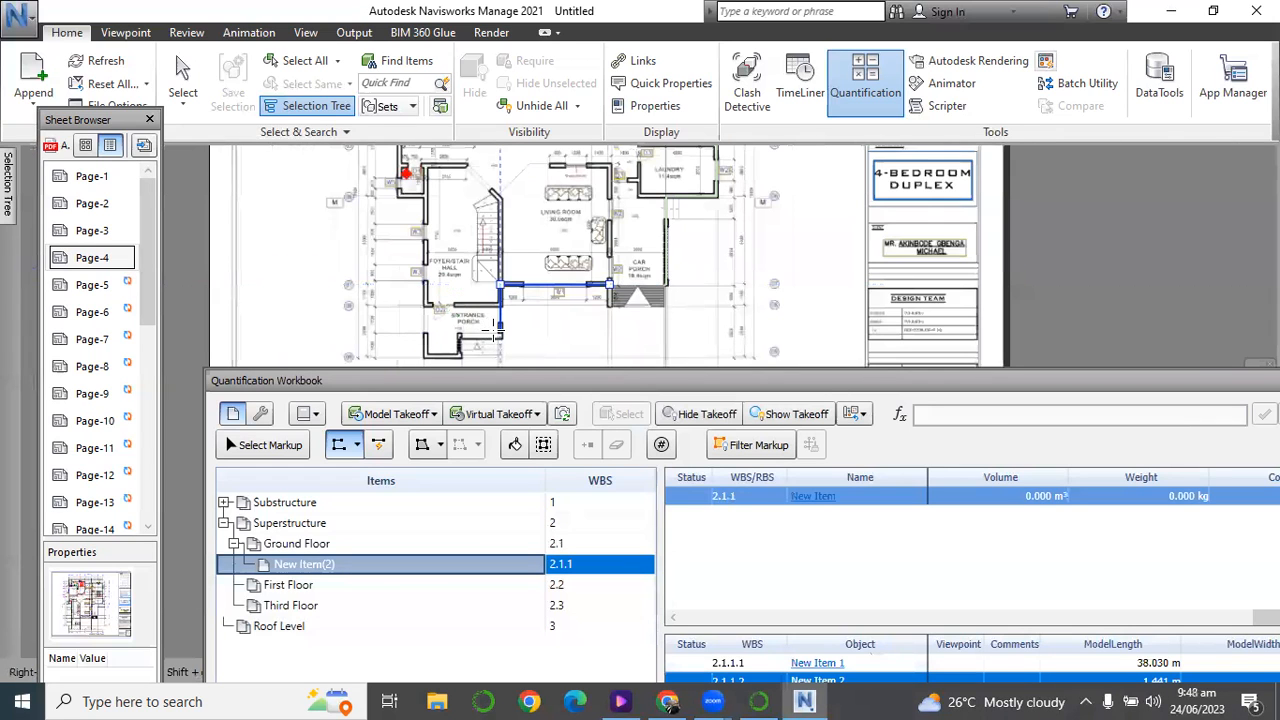
{"action": "scroll", "coordinate": [496, 336], "scroll_direction": "down", "scroll_amount": 1}
{"action": "scroll", "coordinate": [496, 336], "scroll_direction": "up", "scroll_amount": 2}
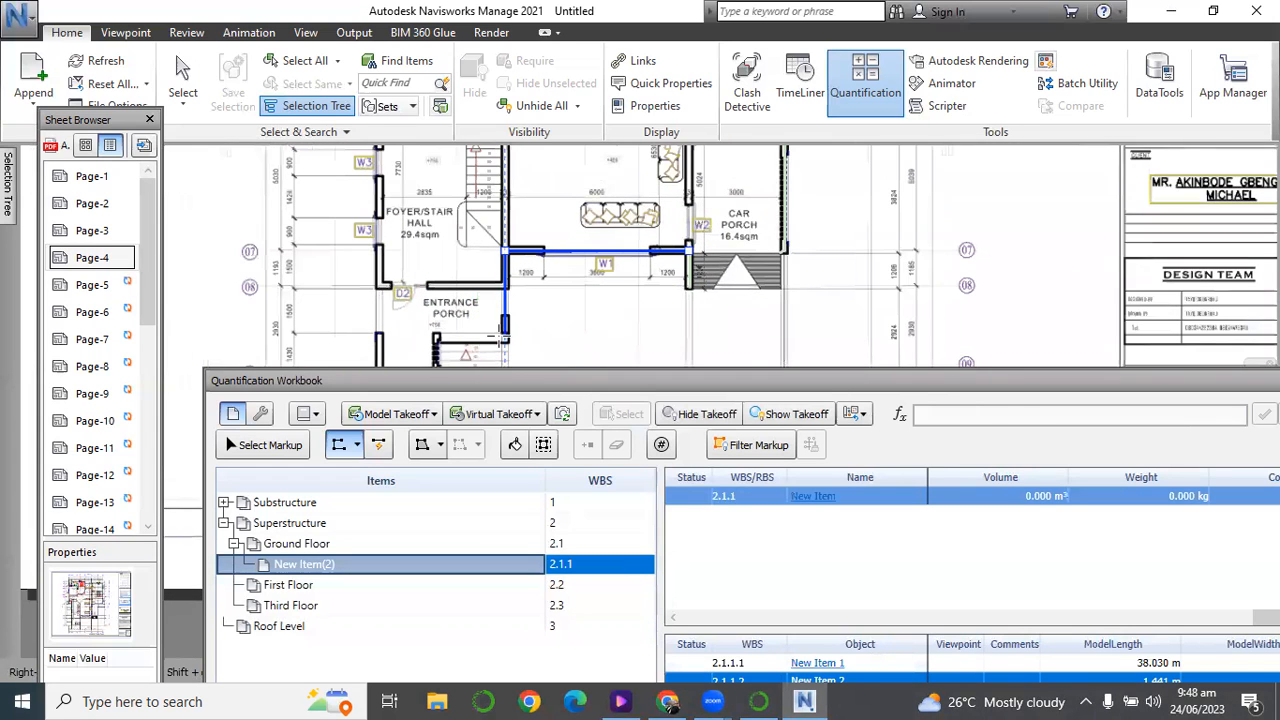
{"action": "left_click", "coordinate": [505, 338]}
Continue the polyline around the entrance porch steps and along the porch's outer wall to its far corner near grid B.
{"action": "scroll", "coordinate": [437, 342], "scroll_direction": "down", "scroll_amount": 3}
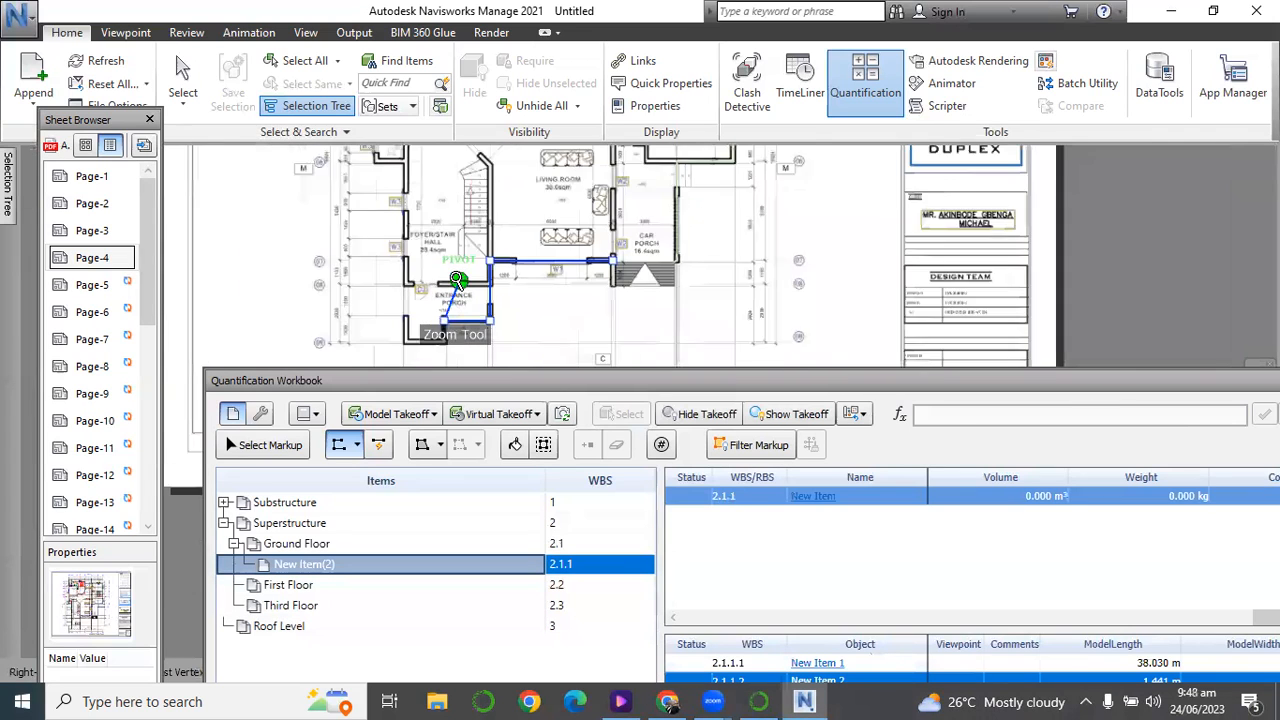
{"action": "scroll", "coordinate": [445, 323], "scroll_direction": "up", "scroll_amount": 5}
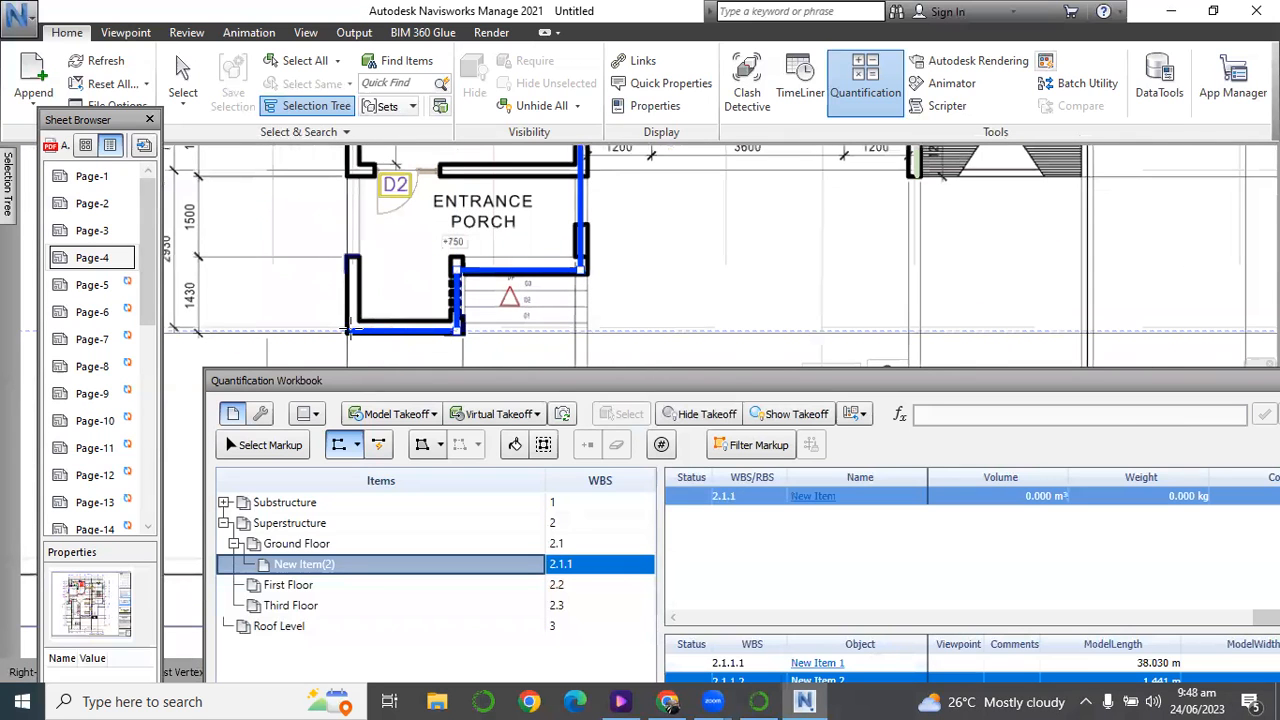
{"action": "scroll", "coordinate": [350, 331], "scroll_direction": "down", "scroll_amount": 7}
{"action": "scroll", "coordinate": [350, 330], "scroll_direction": "up", "scroll_amount": 1}
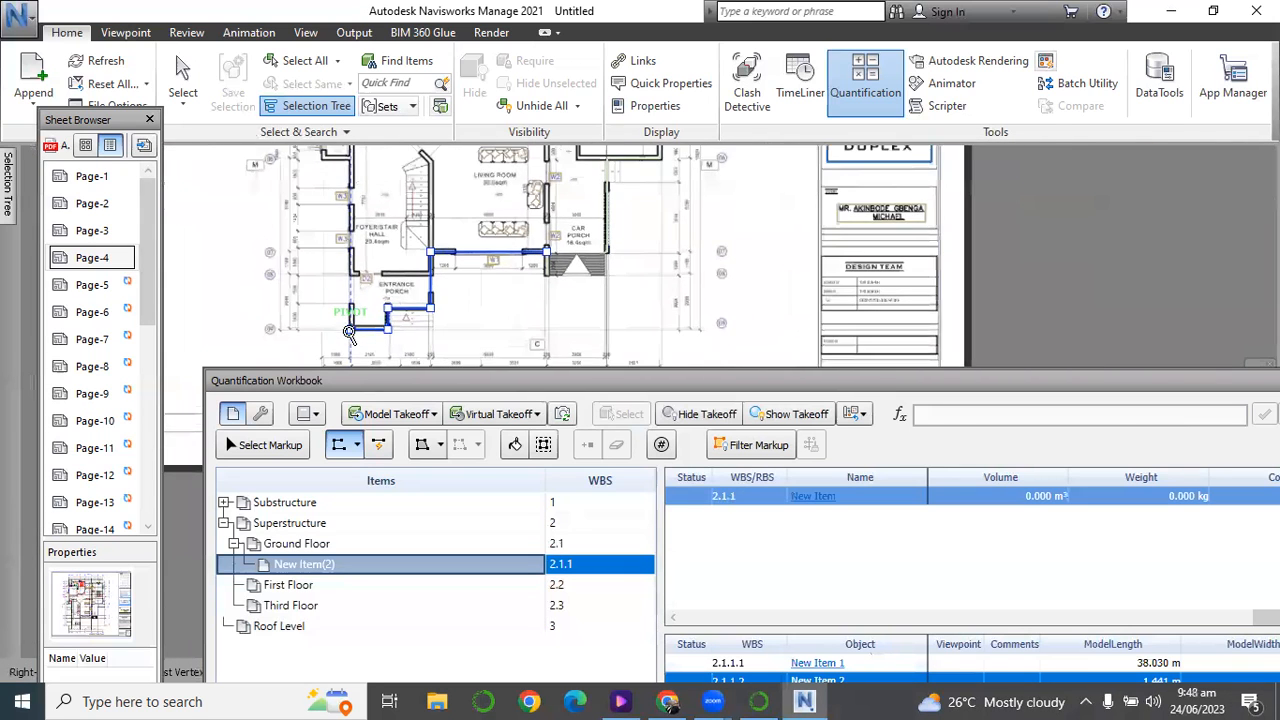
Extend the polyline up the foyer/stair hall's W3 window wall to grid 06 and along the small toilet's wall toward grid A.
{"action": "scroll", "coordinate": [357, 217], "scroll_direction": "down", "scroll_amount": 2}
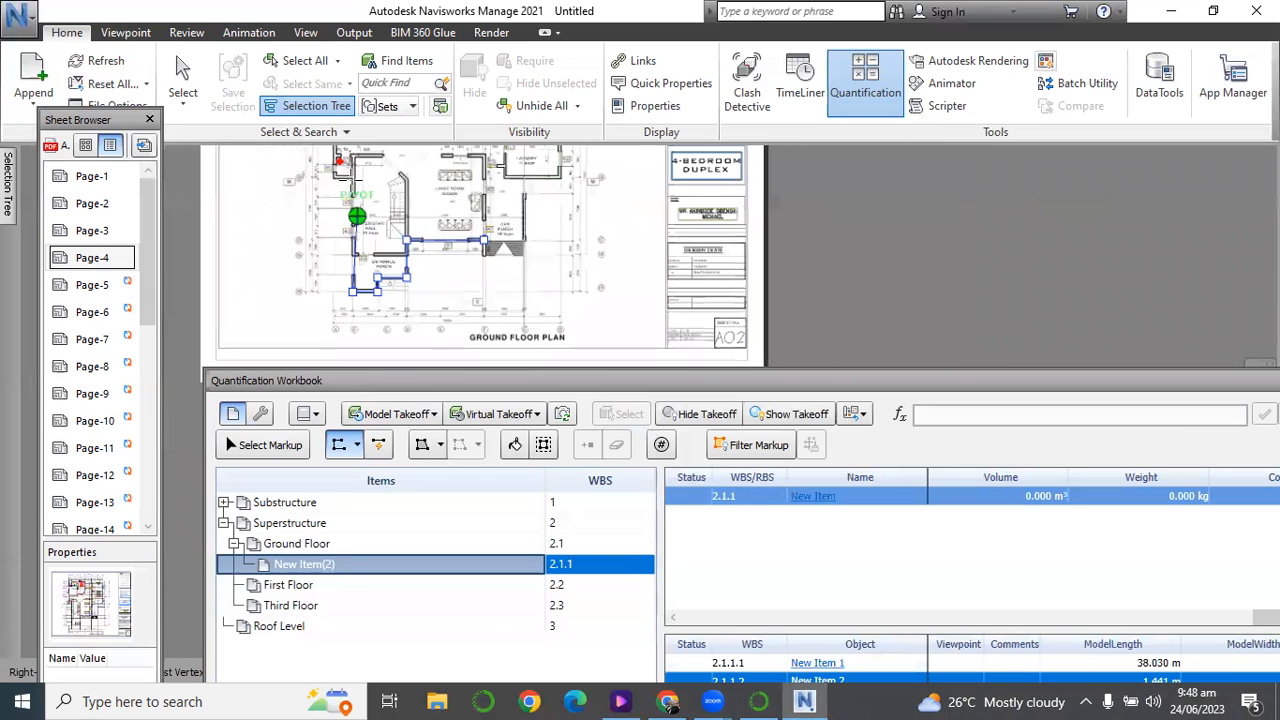
{"action": "scroll", "coordinate": [355, 190], "scroll_direction": "up", "scroll_amount": 3}
{"action": "scroll", "coordinate": [354, 232], "scroll_direction": "down", "scroll_amount": 1}
{"action": "scroll", "coordinate": [350, 190], "scroll_direction": "up", "scroll_amount": 3}
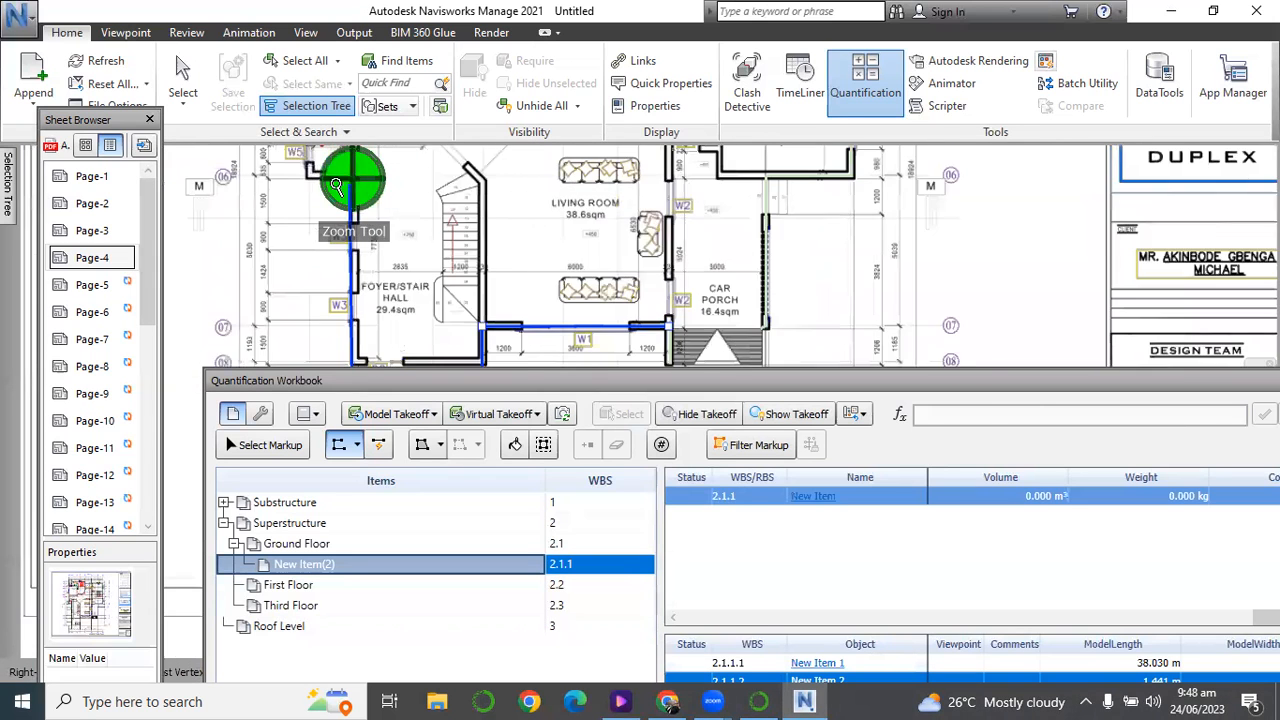
{"action": "scroll", "coordinate": [336, 186], "scroll_direction": "up", "scroll_amount": 3}
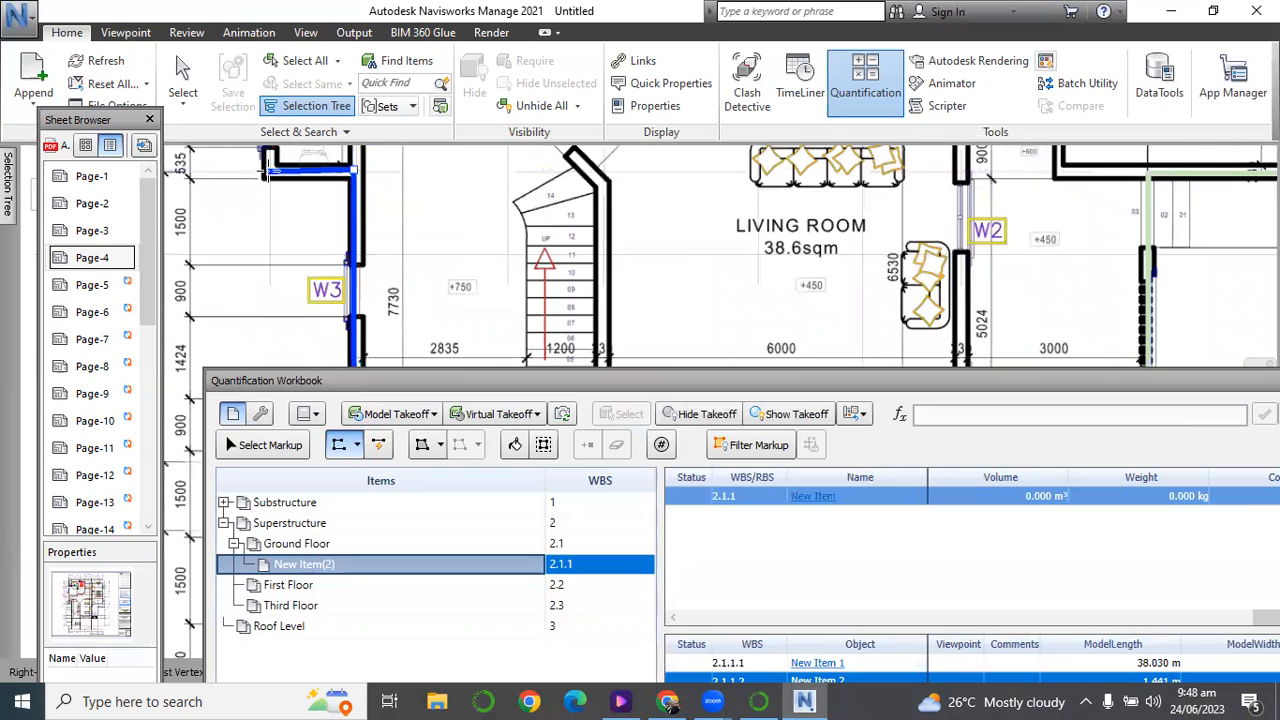
Place the toilet corner at grids A and 06 and trace the grid A wall up to the game room corner at grid 03.
{"action": "scroll", "coordinate": [270, 185], "scroll_direction": "down", "scroll_amount": 8}
{"action": "middle_click_drag", "start_coordinate": [263, 160], "coordinate": [265, 262]}
{"action": "scroll", "coordinate": [265, 261], "scroll_direction": "up", "scroll_amount": 3}
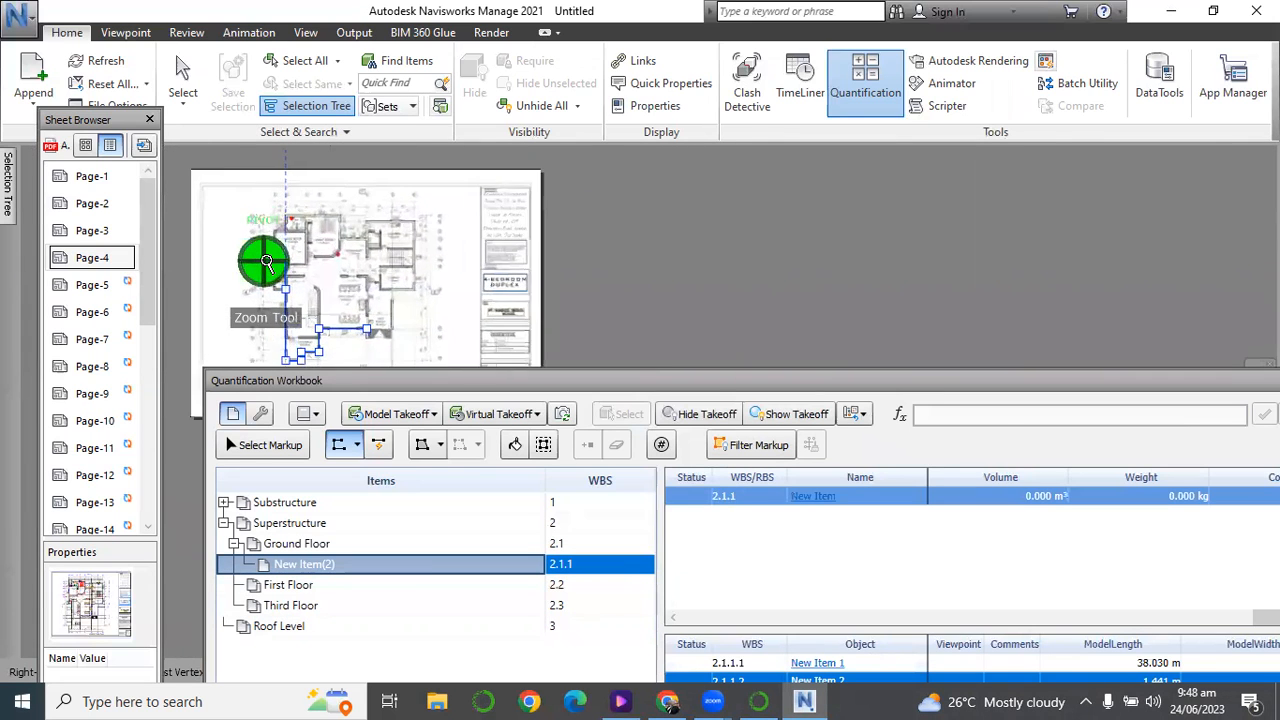
{"action": "scroll", "coordinate": [266, 262], "scroll_direction": "up", "scroll_amount": 5}
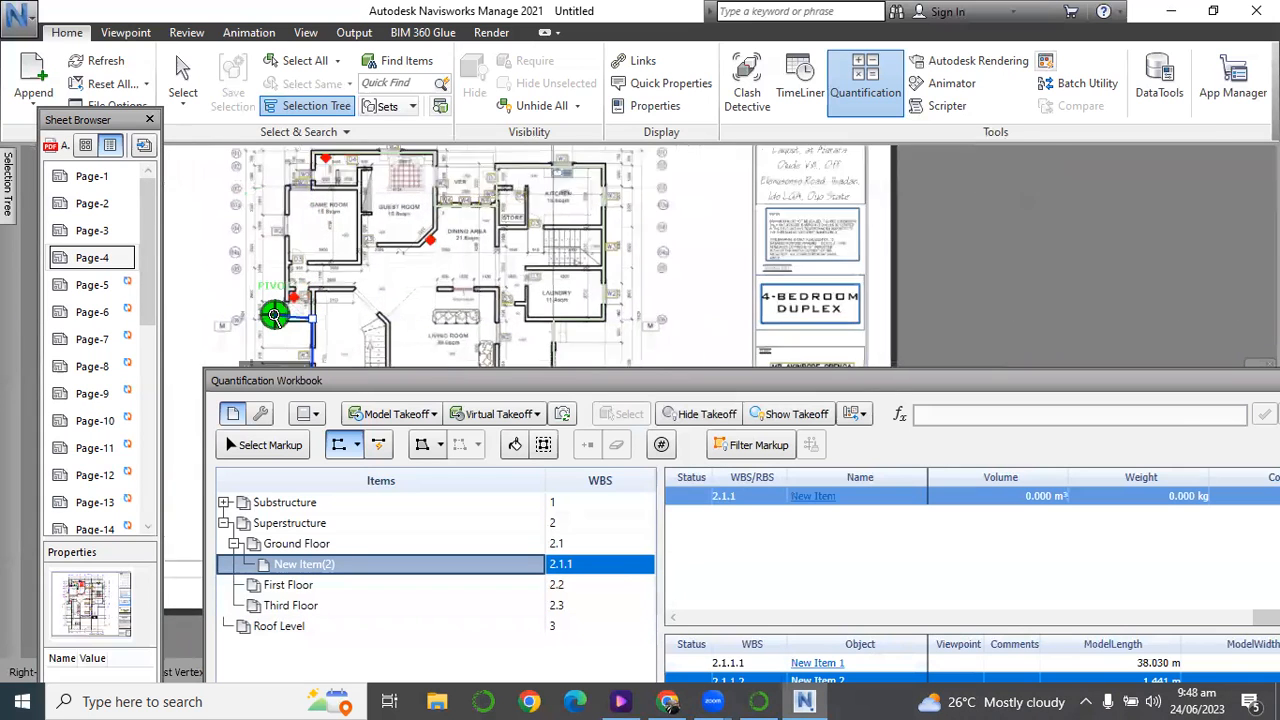
{"action": "scroll", "coordinate": [274, 315], "scroll_direction": "up", "scroll_amount": 3}
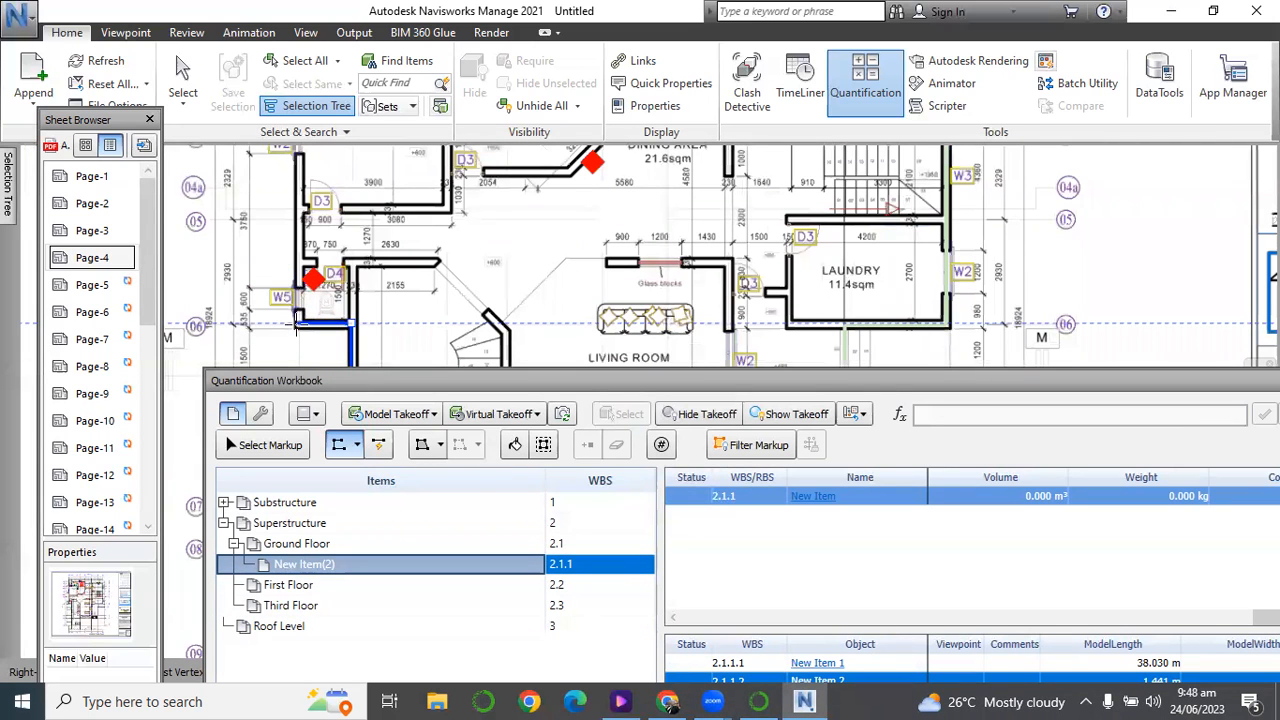
{"action": "scroll", "coordinate": [296, 325], "scroll_direction": "down", "scroll_amount": 5}
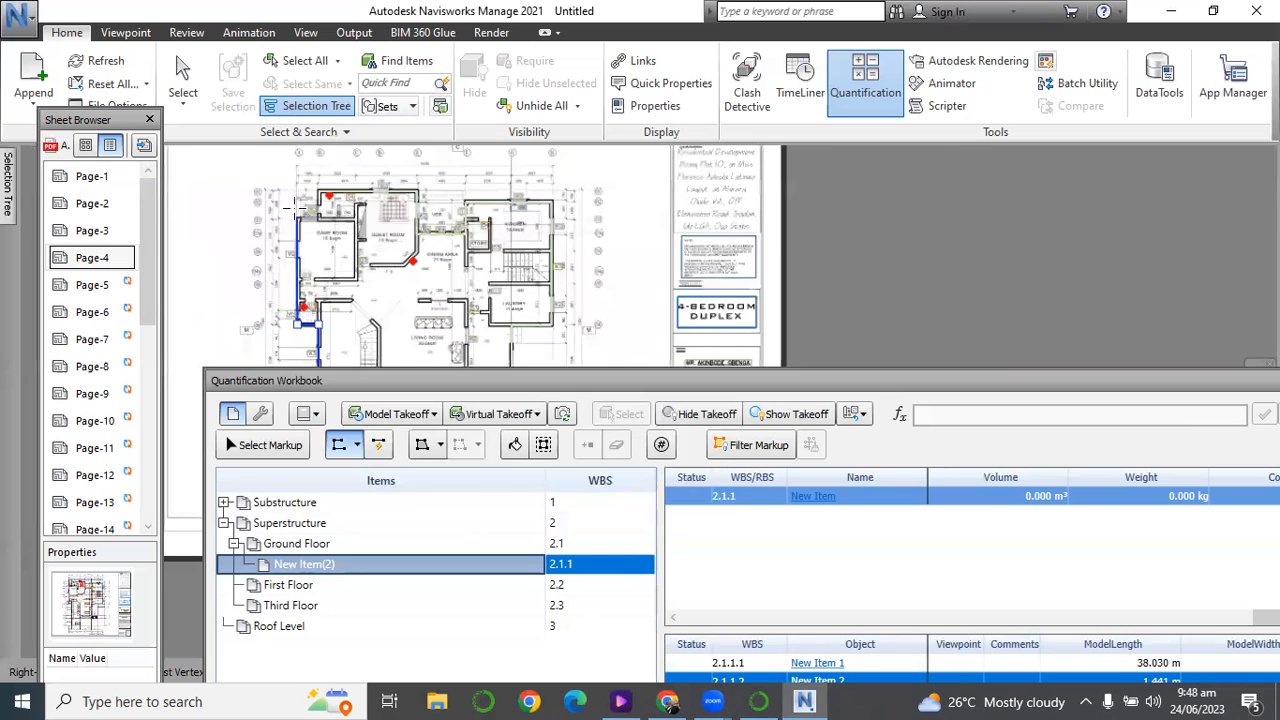
{"action": "scroll", "coordinate": [297, 212], "scroll_direction": "up", "scroll_amount": 4}
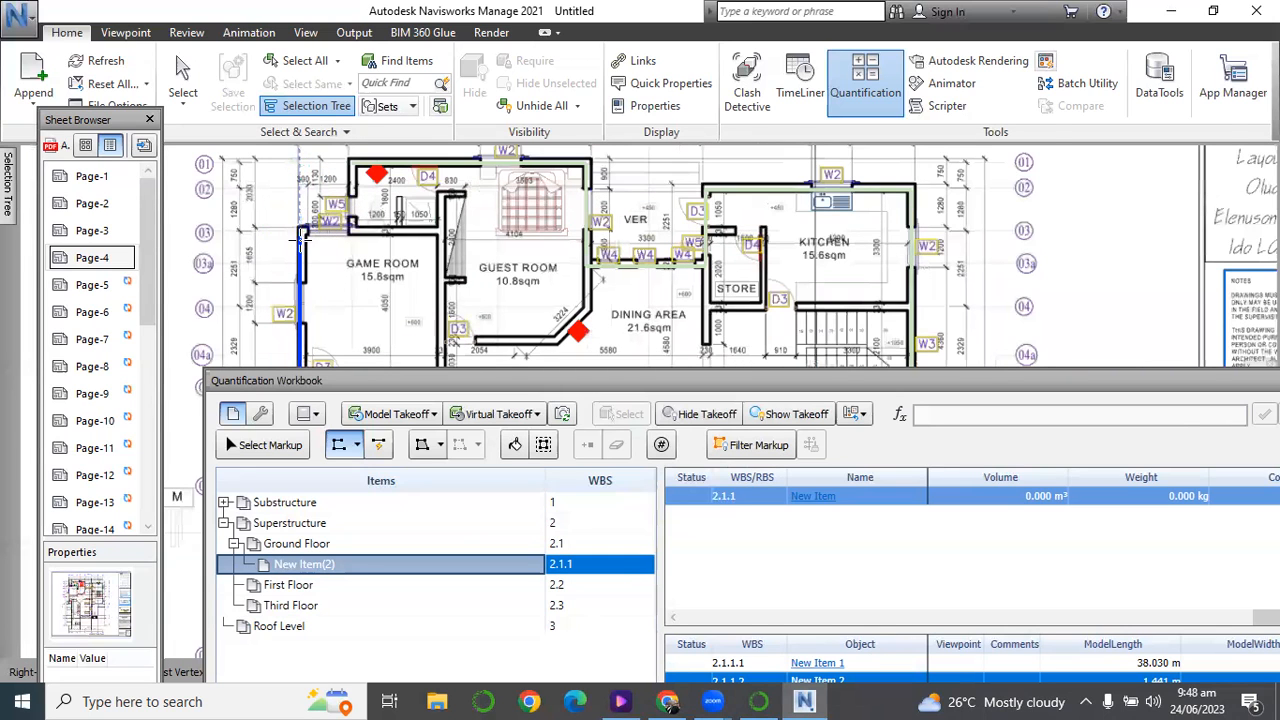
{"action": "left_click", "coordinate": [301, 231]}
Close the exterior wall run along grid 03 to grid B and up to grid 01, finish the polyline and leave the takeoff tool.
{"action": "left_click", "coordinate": [349, 230]}
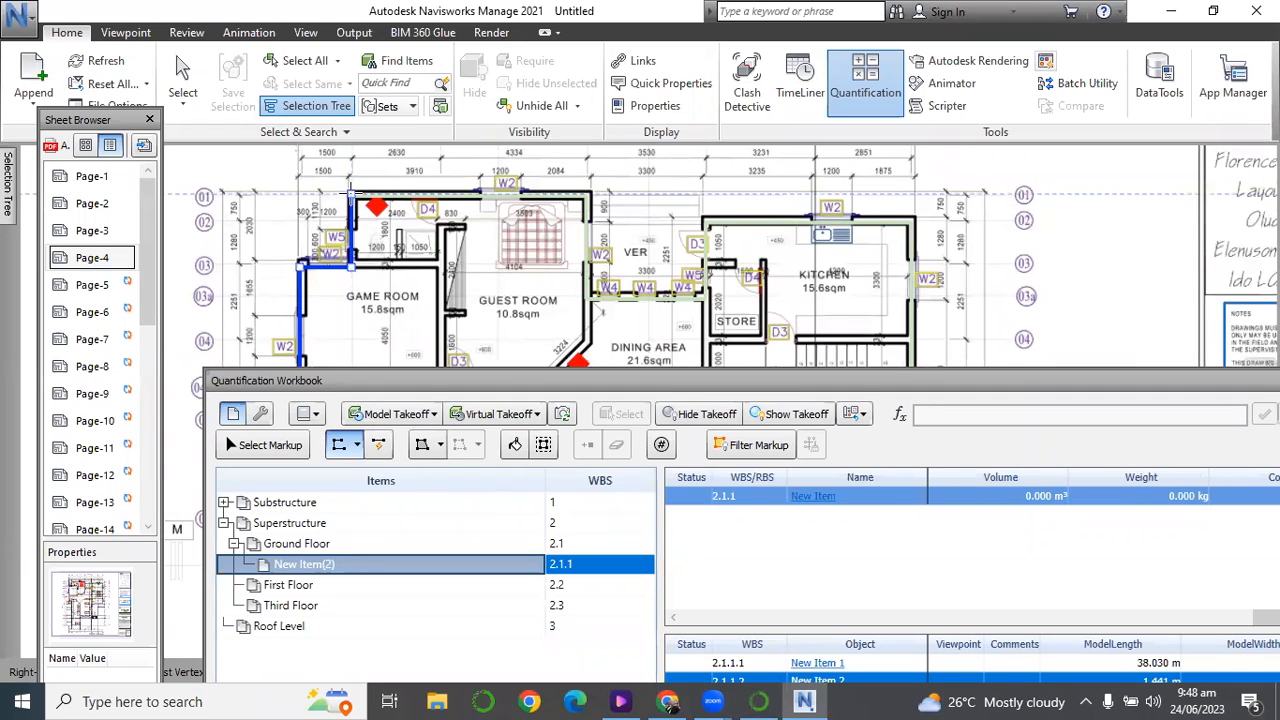
{"action": "right_click", "coordinate": [346, 190]}
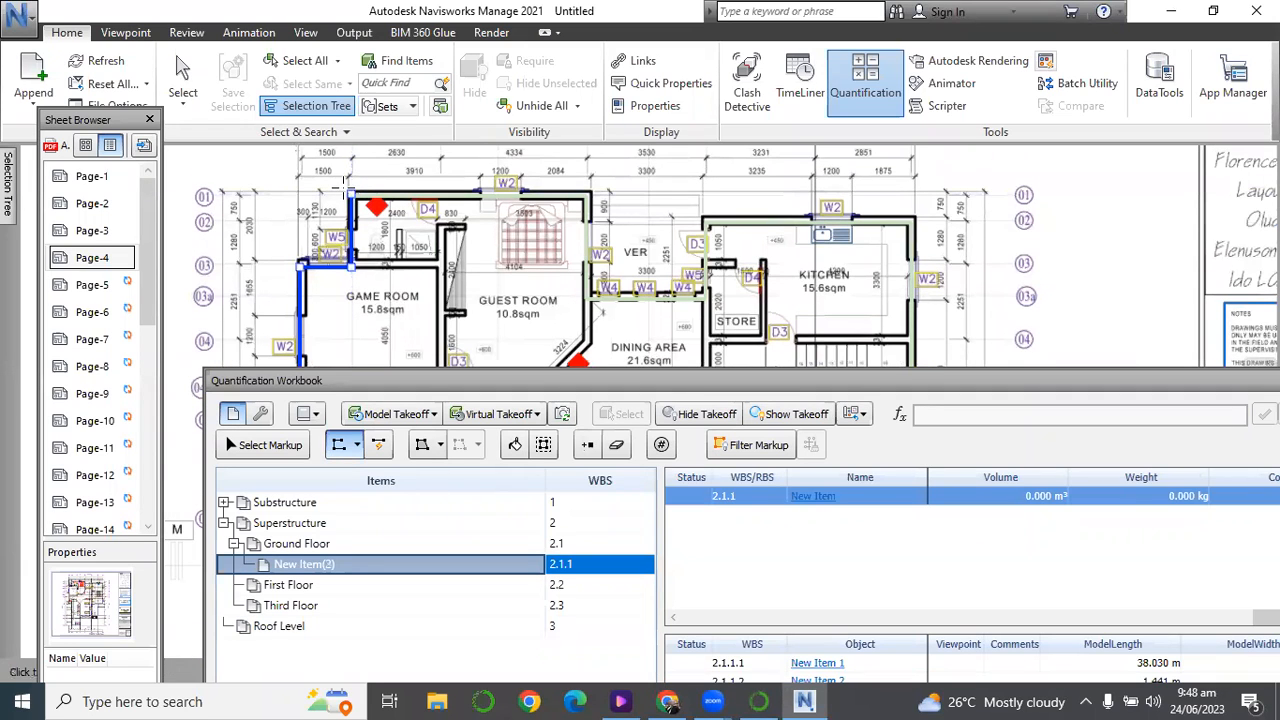
{"action": "left_click", "coordinate": [180, 80]}
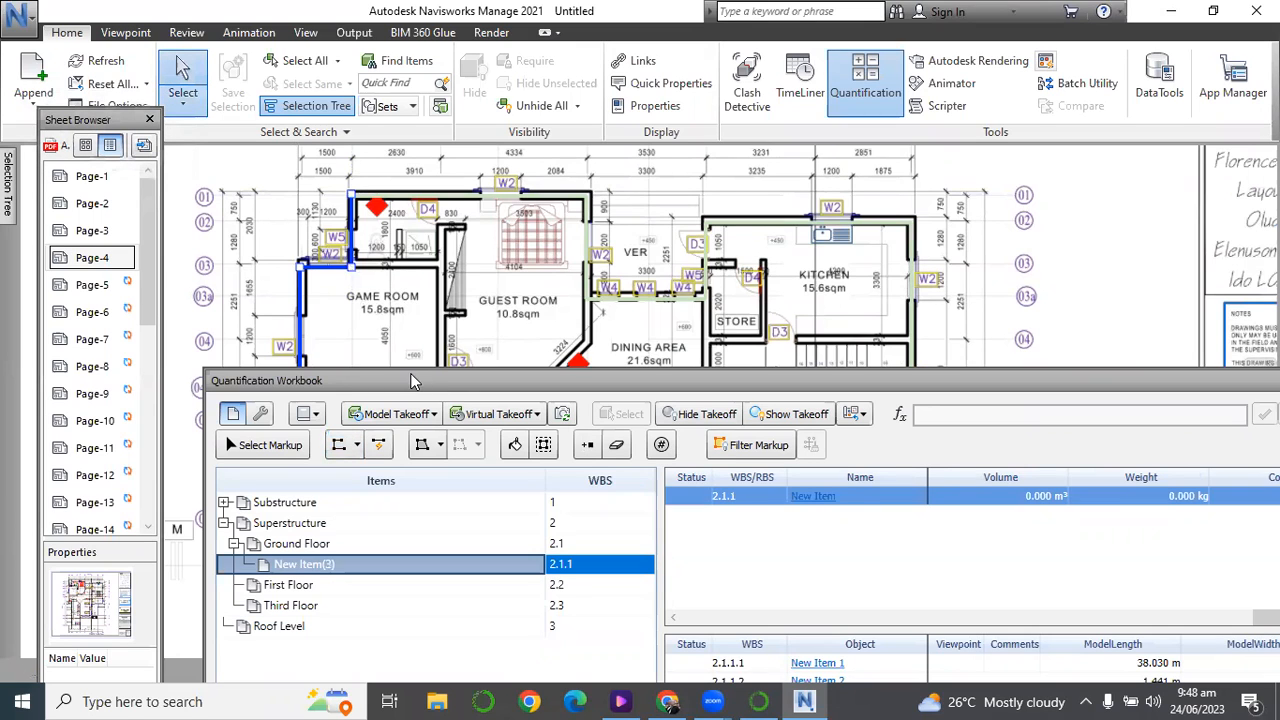
Rename the new Ground Floor item in the item catalog as 225mm Blockwork.
{"action": "scroll", "coordinate": [399, 320], "scroll_direction": "down", "scroll_amount": 3}
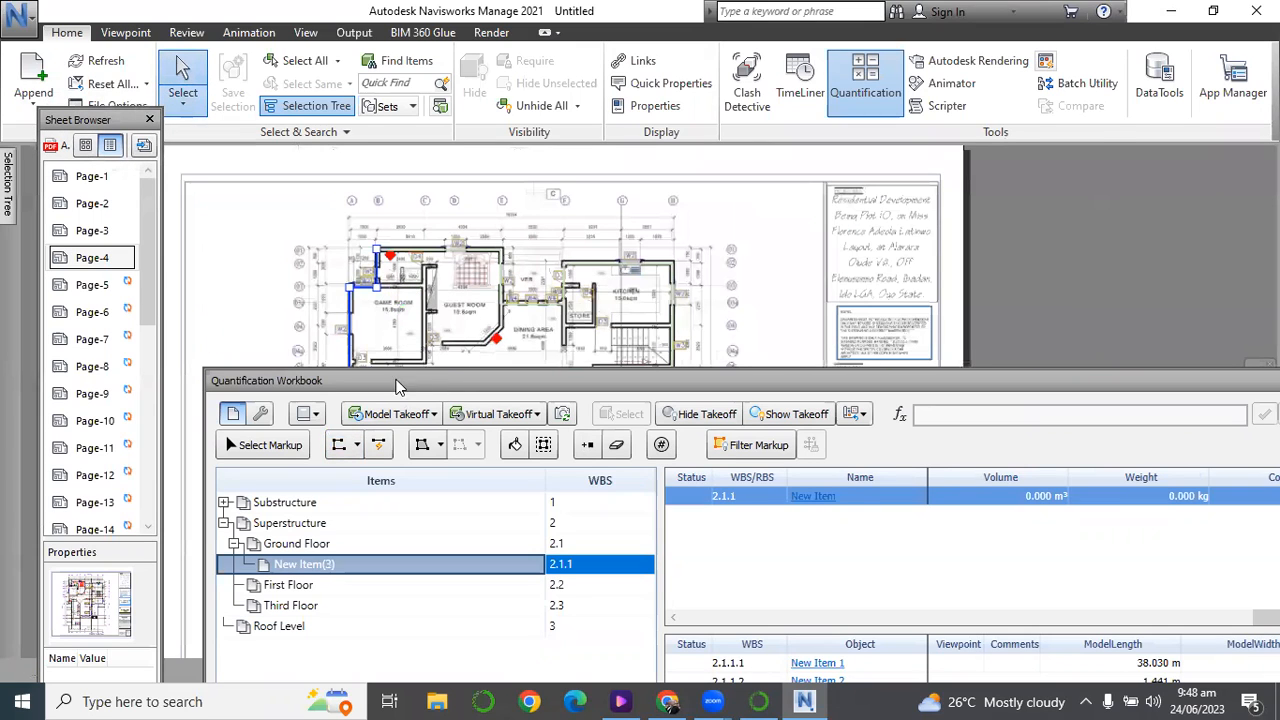
{"action": "left_click_drag", "start_coordinate": [367, 392], "coordinate": [245, 157]}
{"action": "left_click", "coordinate": [252, 666]}
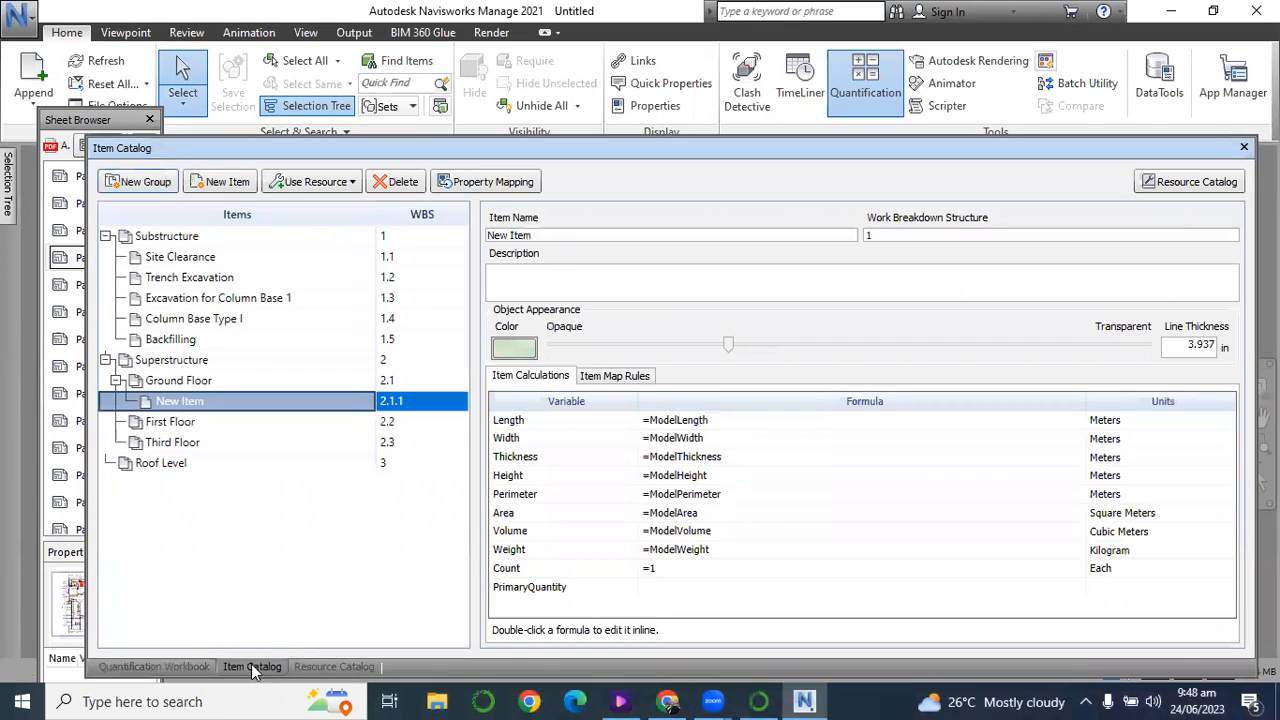
{"action": "left_click", "coordinate": [548, 234]}
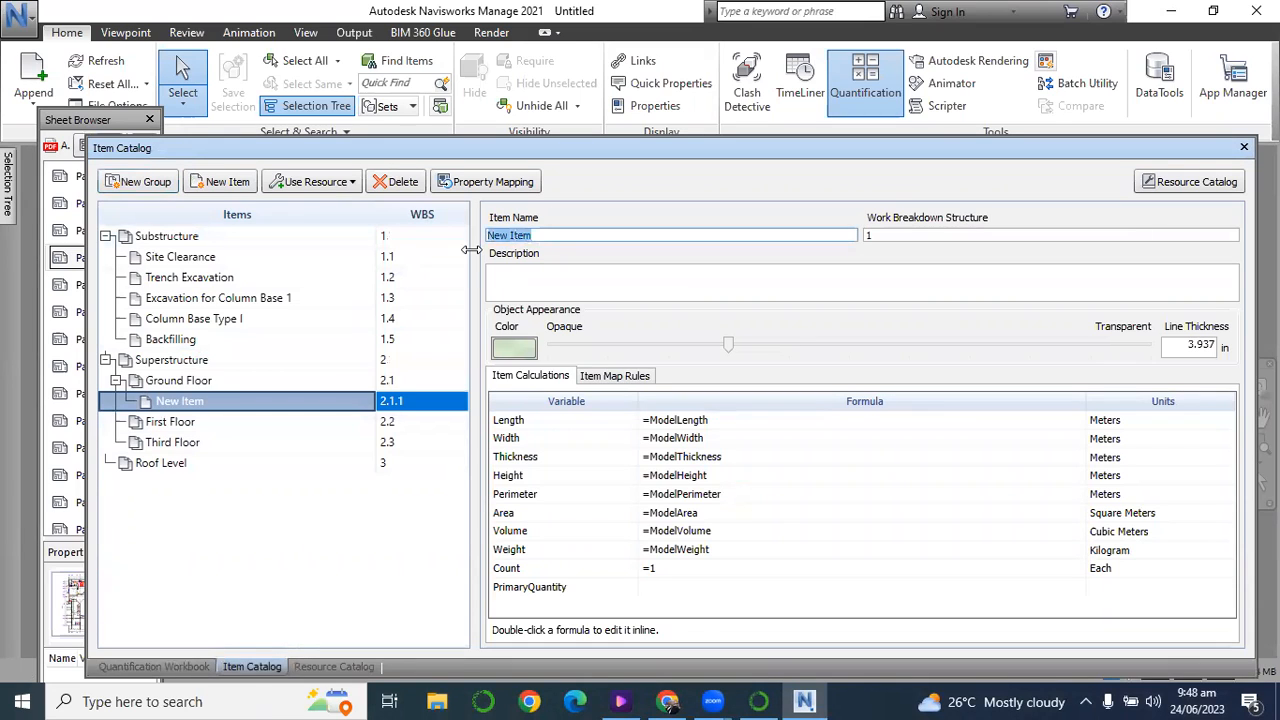
{"action": "type", "text": "225mm Blockwork"}
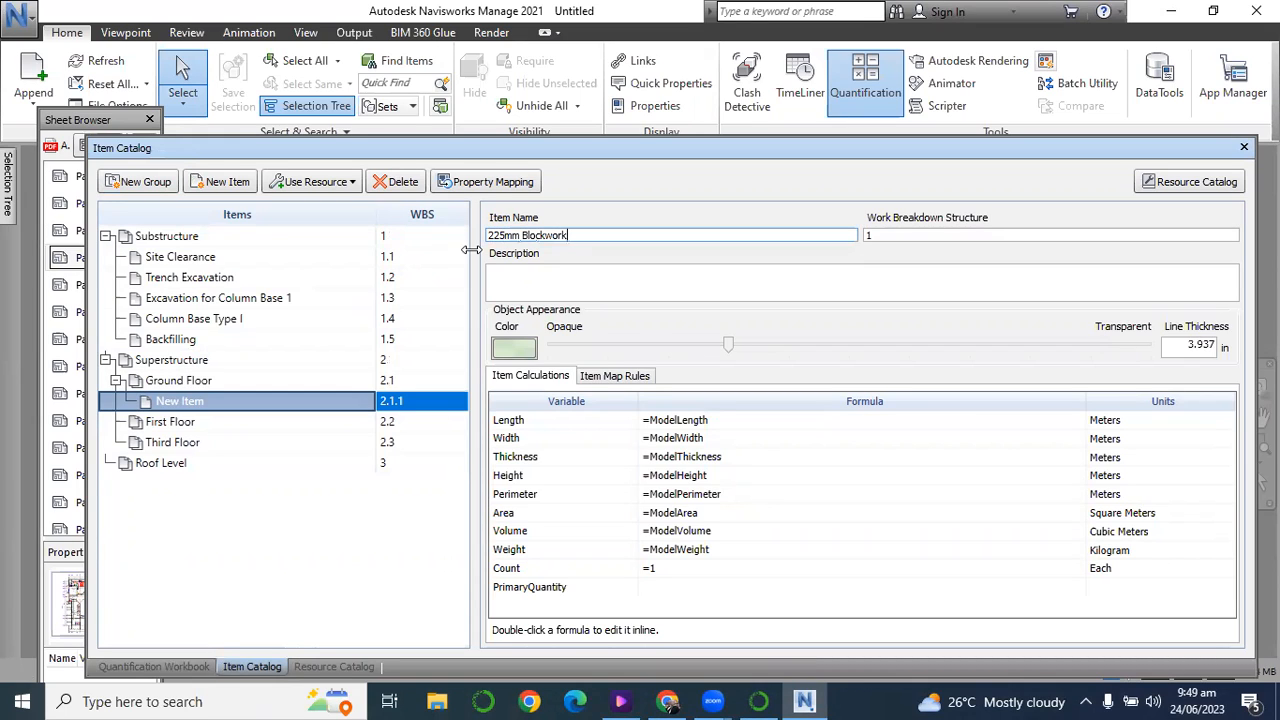
{"action": "left_click", "coordinate": [345, 498]}
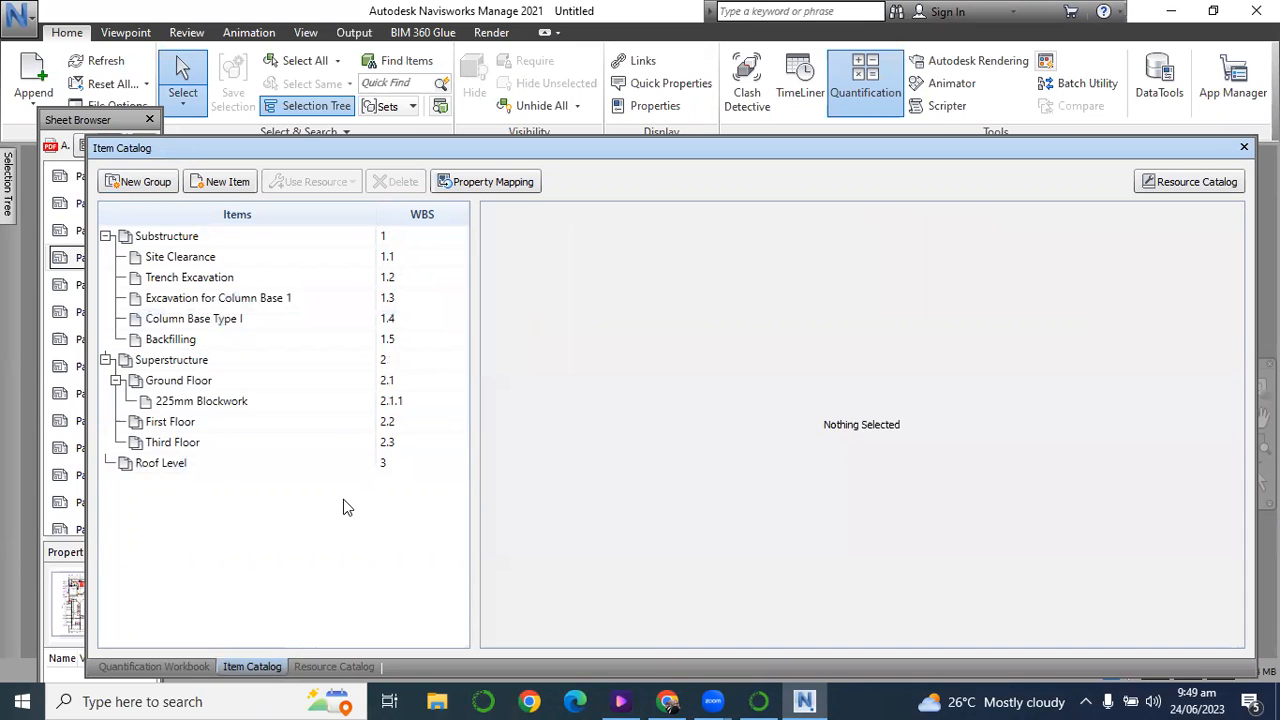
Set the 225mm Blockwork item's Area formula to =ModelLength*3 and return to the quantification workbook.
{"action": "left_click", "coordinate": [190, 408]}
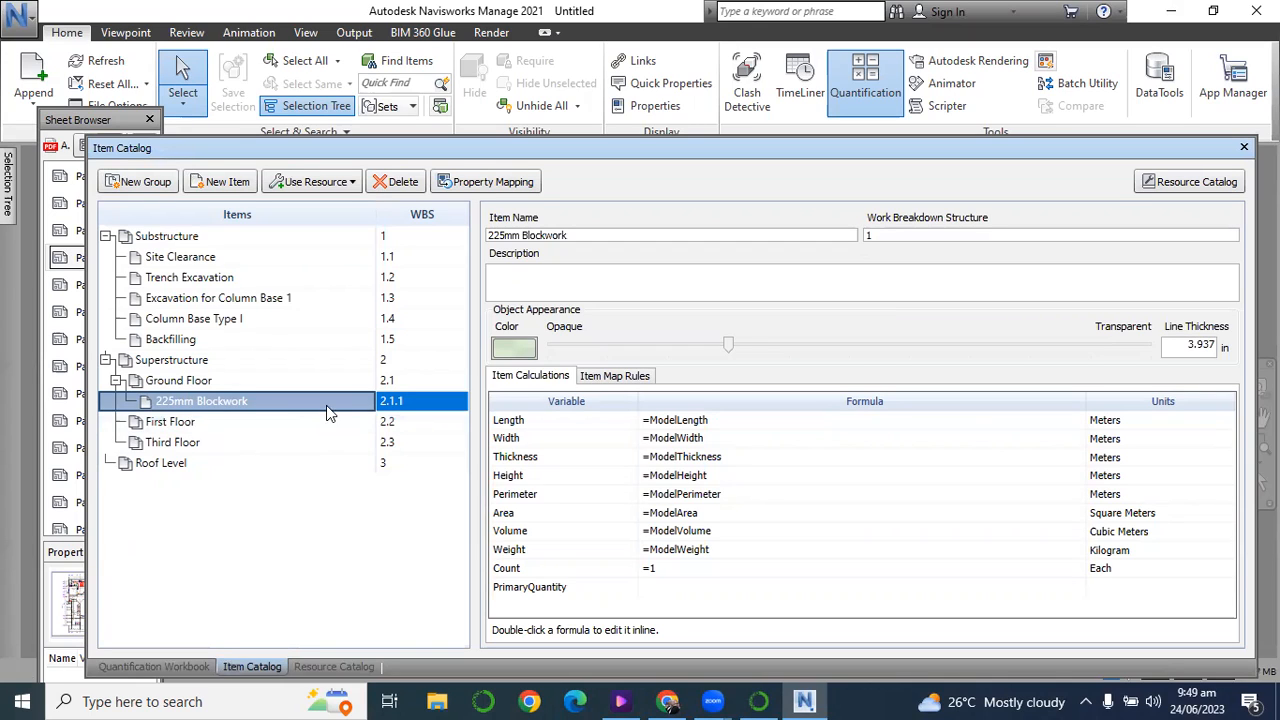
{"action": "left_click", "coordinate": [679, 427]}
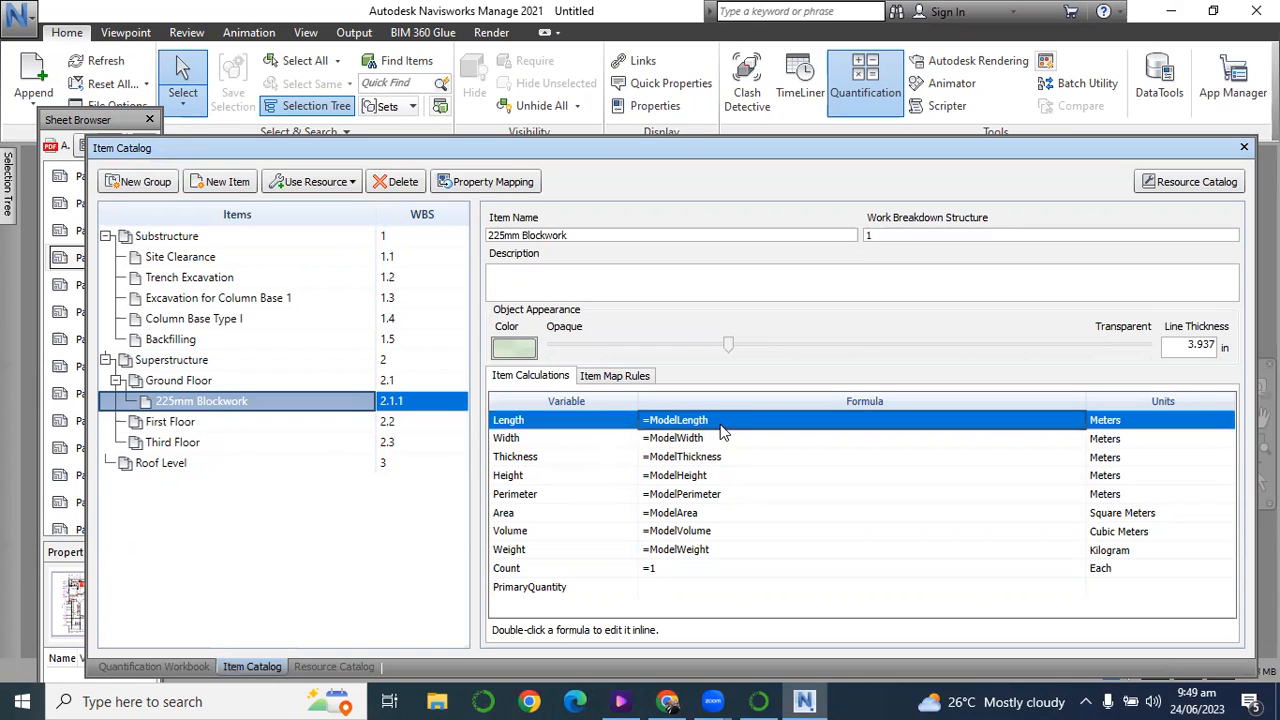
{"action": "double_click", "coordinate": [721, 420]}
{"action": "left_click", "coordinate": [720, 420]}
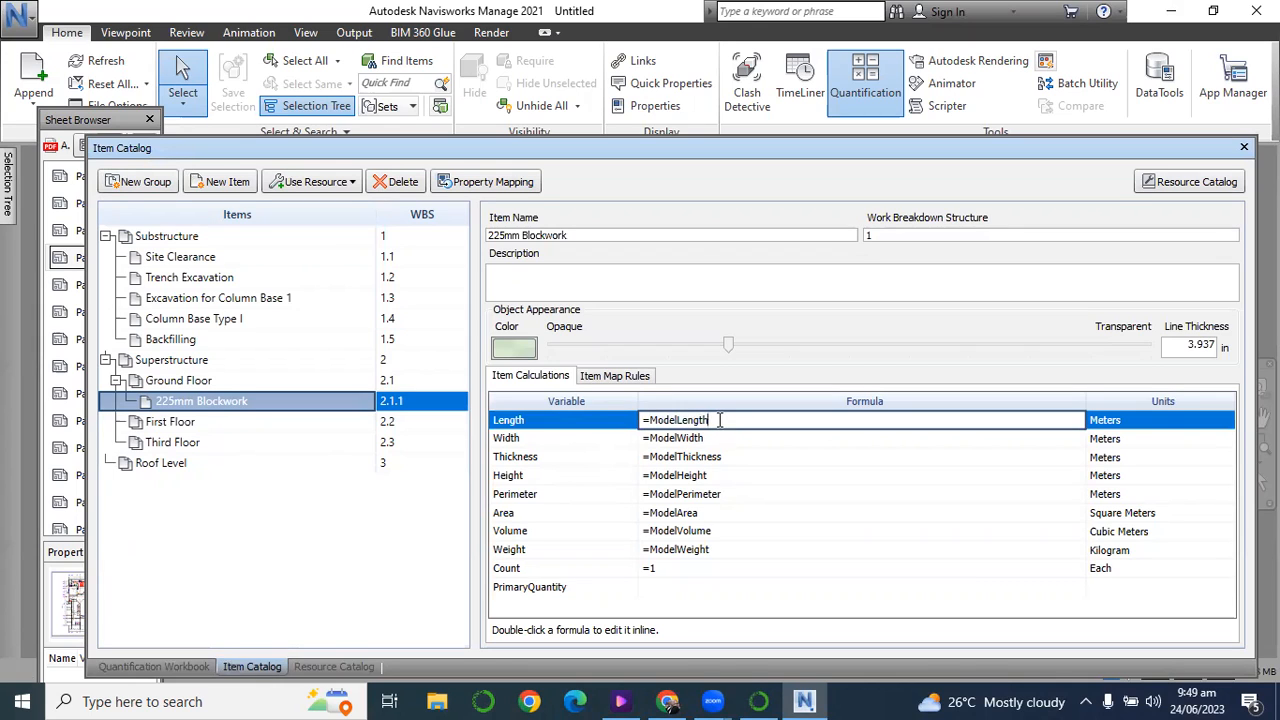
{"action": "left_click", "coordinate": [694, 513]}
{"action": "key", "text": "BackSpace"}
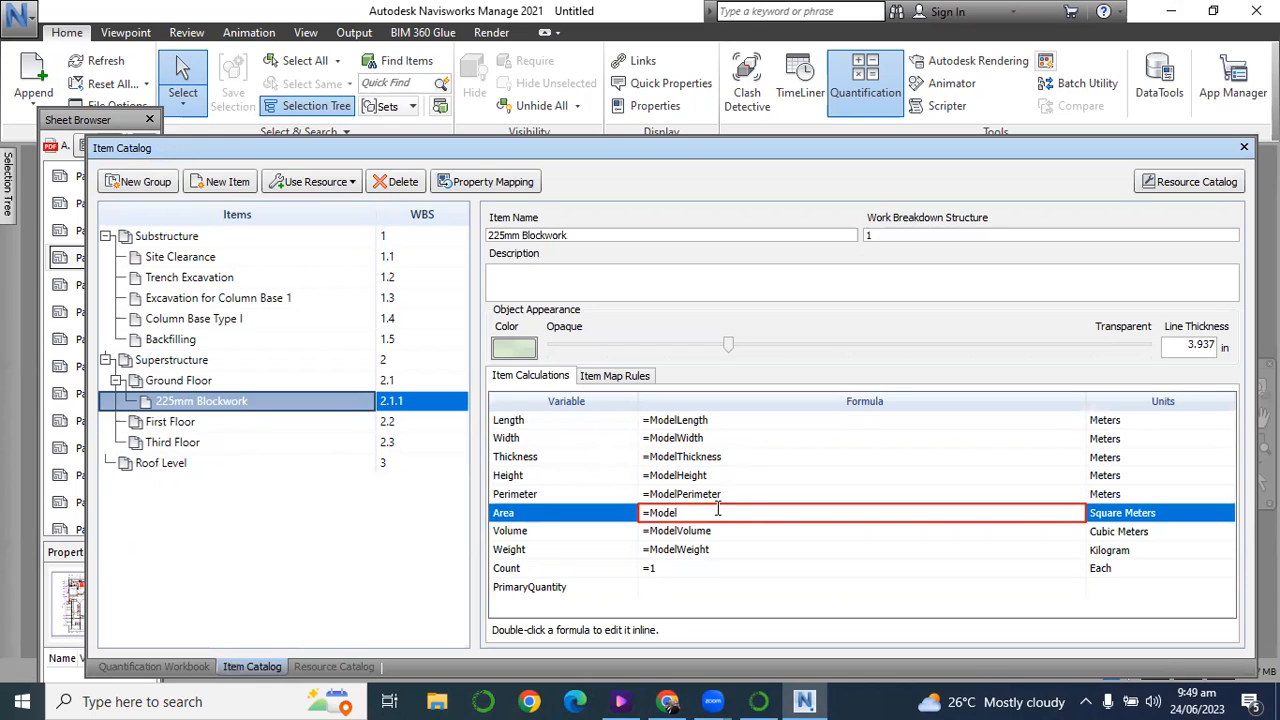
{"action": "type", "text": "Length"}
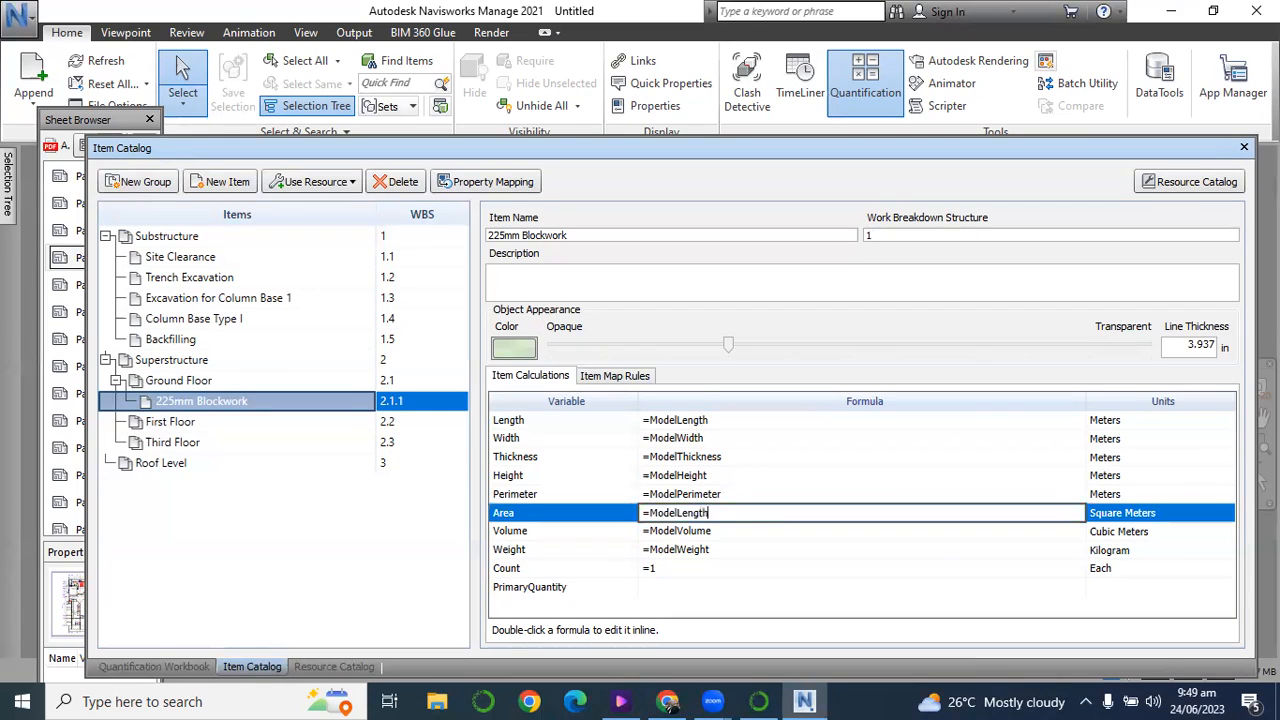
{"action": "type", "text": "*3"}
{"action": "key", "text": "Return"}
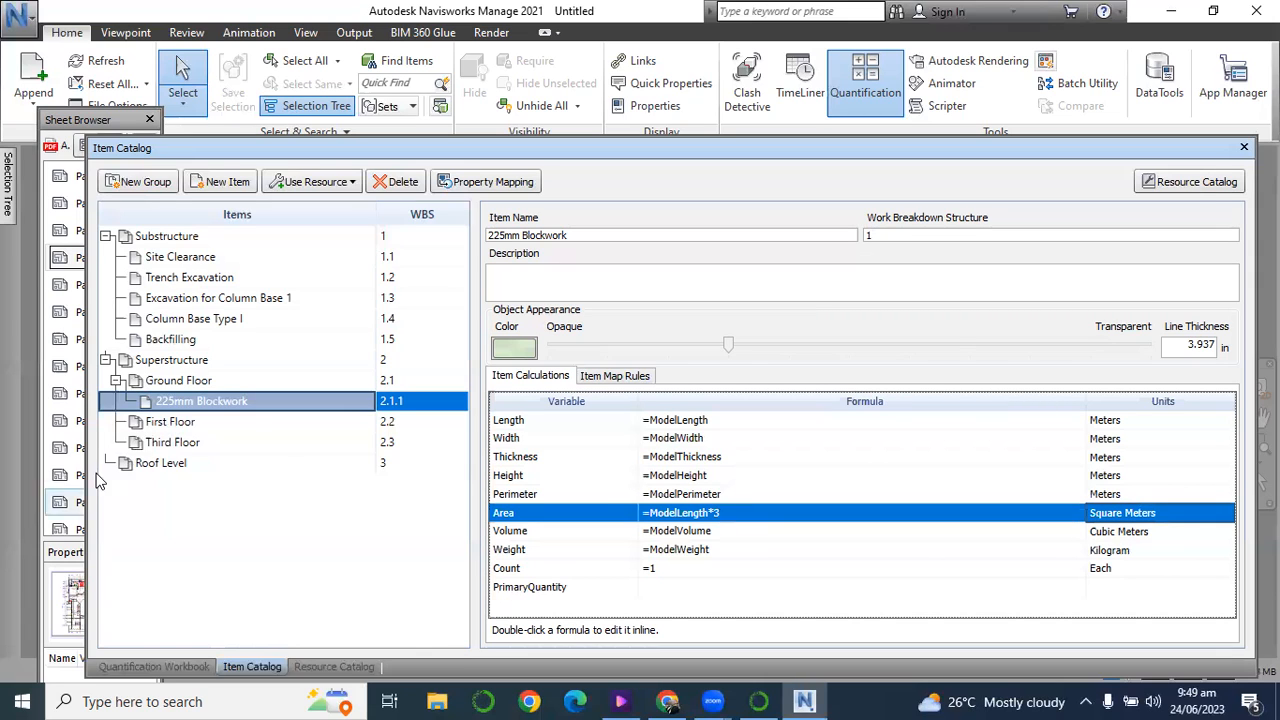
{"action": "left_click", "coordinate": [148, 667]}
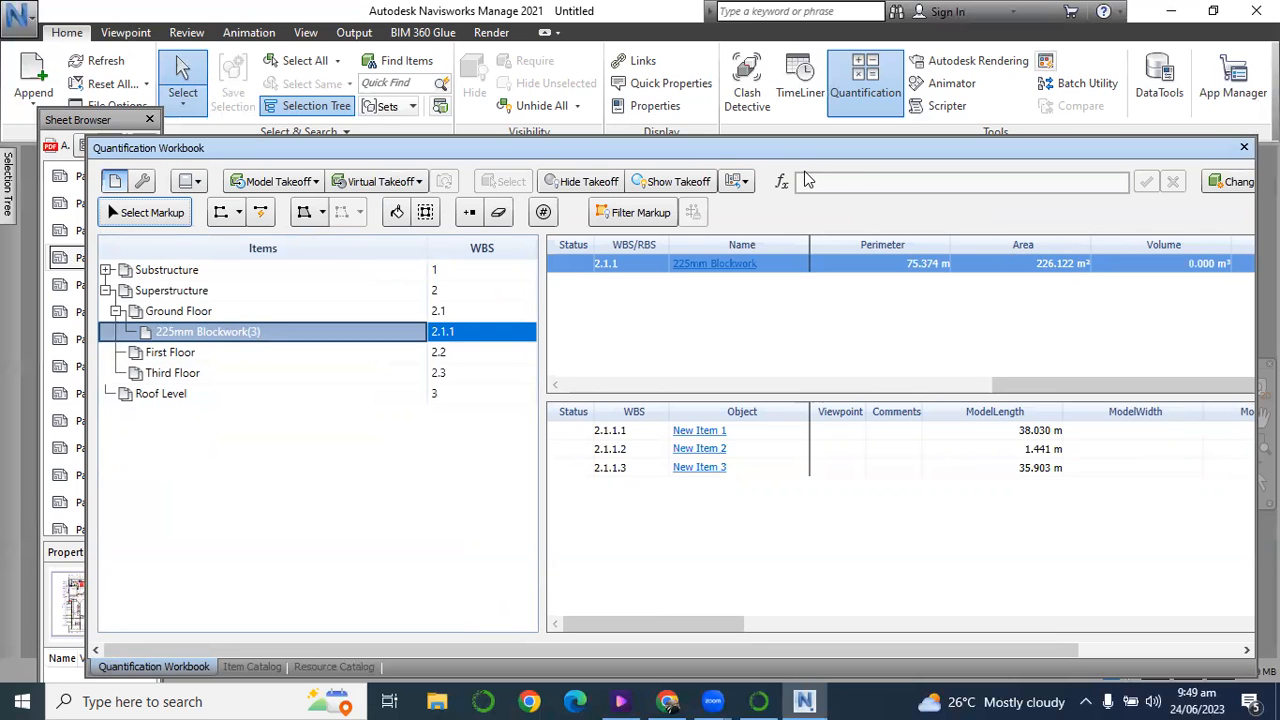
Uncover the ground floor plan, deselect the wall markup, and examine the traced exterior walls and their window and door openings.
{"action": "mouse_move", "coordinate": [535, 160]}
{"action": "left_mouse_down"}
{"action": "mouse_move", "coordinate": [533, 100]}
{"action": "mouse_move", "coordinate": [530, 528]}
{"action": "left_mouse_up"}
{"action": "scroll", "coordinate": [488, 380], "scroll_direction": "down", "scroll_amount": 5}
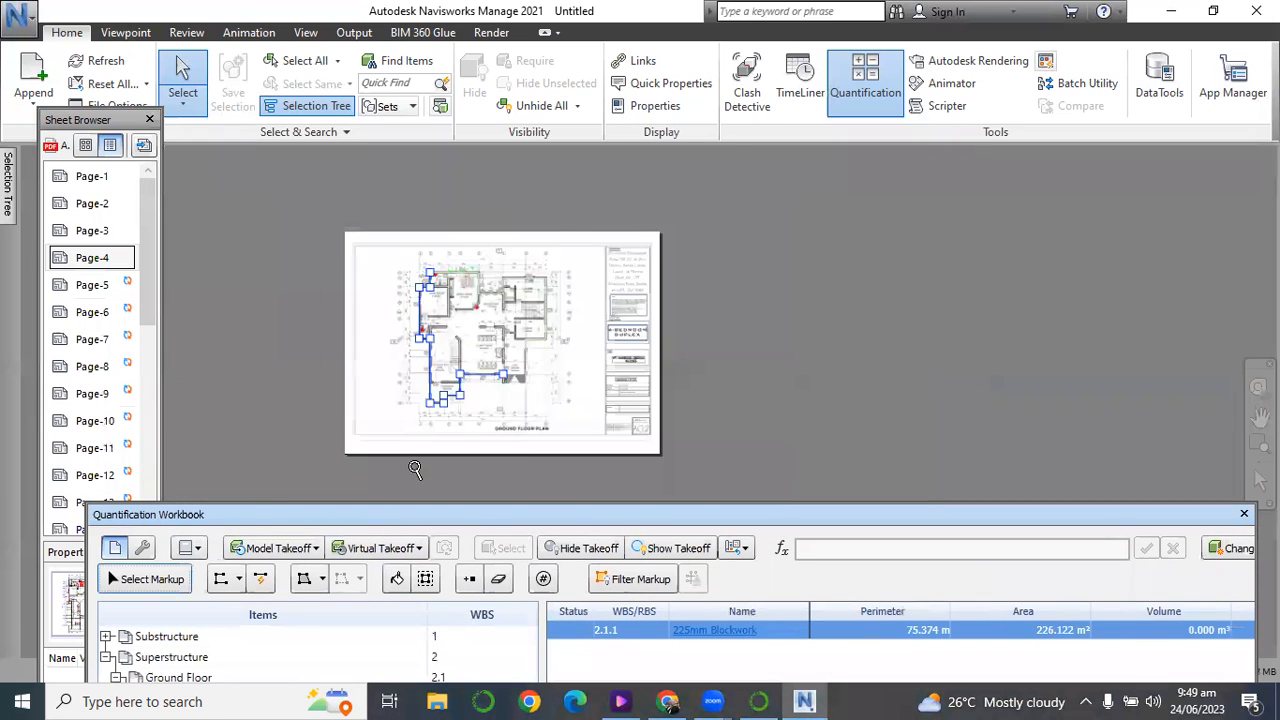
{"action": "scroll", "coordinate": [420, 455], "scroll_direction": "up", "scroll_amount": 3}
{"action": "scroll", "coordinate": [514, 365], "scroll_direction": "up", "scroll_amount": 2}
{"action": "scroll", "coordinate": [548, 347], "scroll_direction": "up", "scroll_amount": 2}
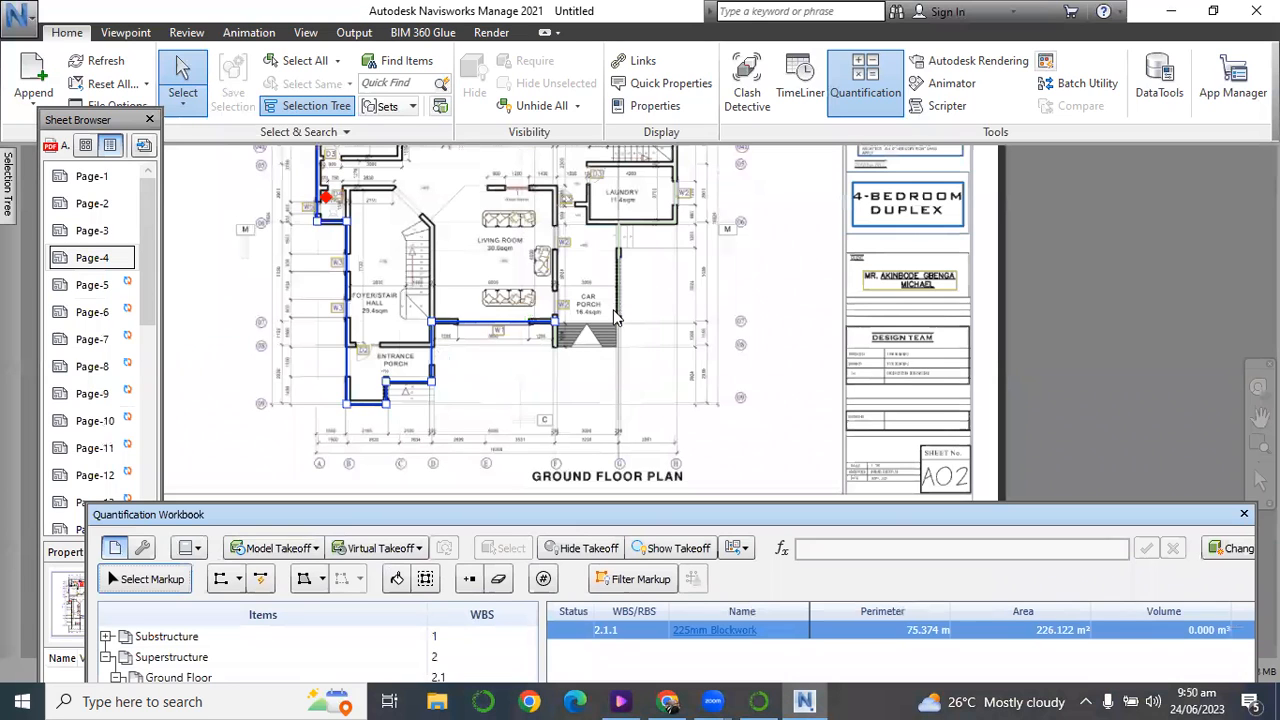
{"action": "left_click", "coordinate": [607, 374]}
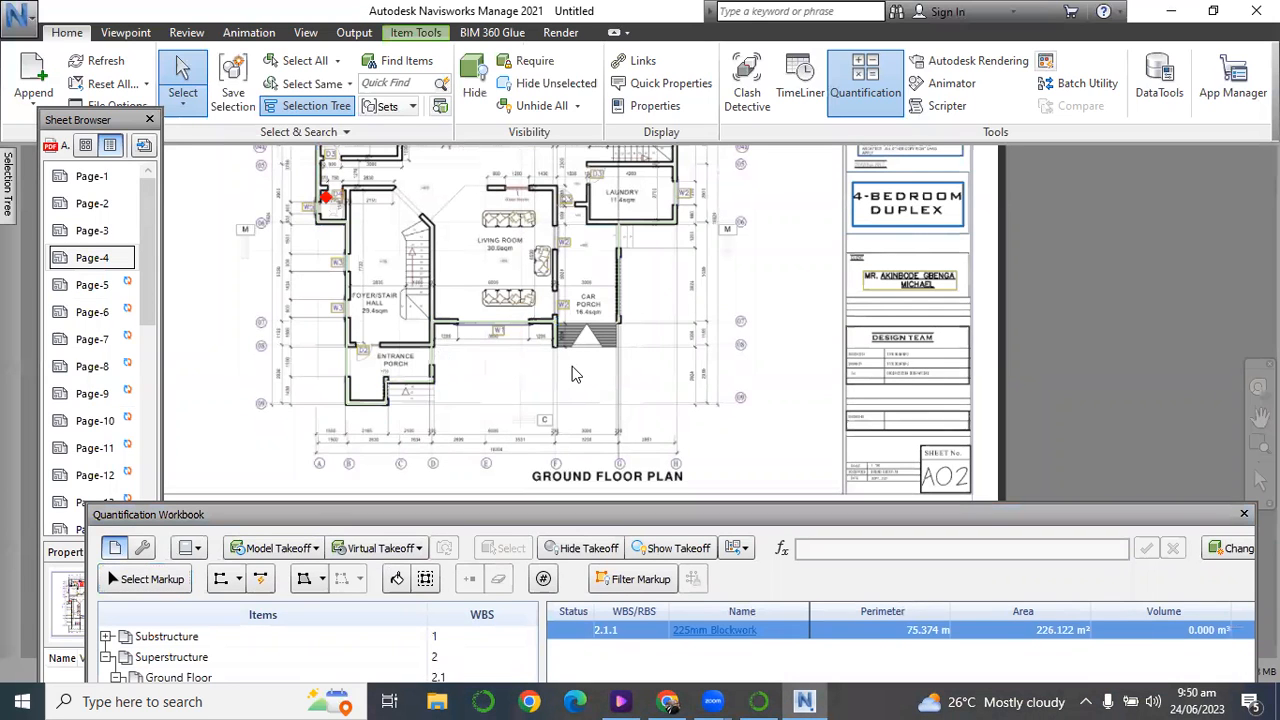
{"action": "scroll", "coordinate": [580, 375], "scroll_direction": "down", "scroll_amount": 2}
{"action": "scroll", "coordinate": [636, 163], "scroll_direction": "down", "scroll_amount": 1}
{"action": "scroll", "coordinate": [636, 163], "scroll_direction": "up", "scroll_amount": 3}
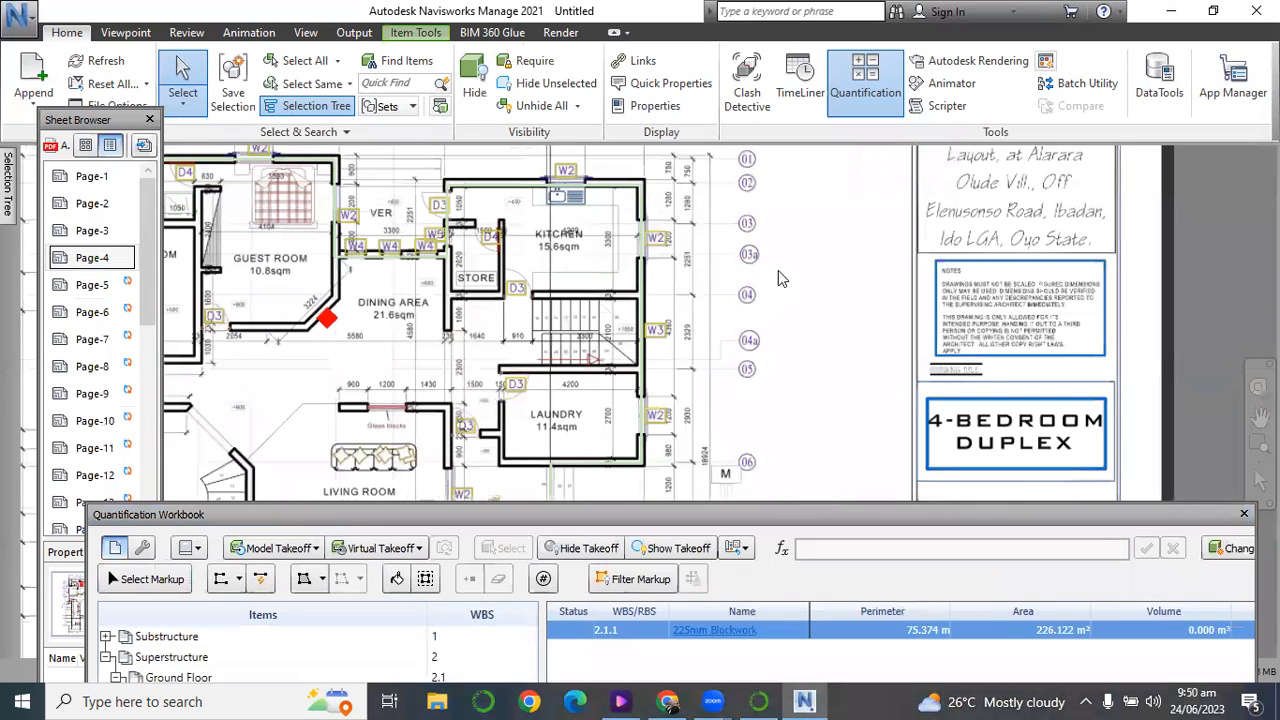
{"action": "scroll", "coordinate": [778, 270], "scroll_direction": "down", "scroll_amount": 2}
{"action": "scroll", "coordinate": [362, 163], "scroll_direction": "up", "scroll_amount": 1}
{"action": "scroll", "coordinate": [362, 163], "scroll_direction": "up", "scroll_amount": 1}
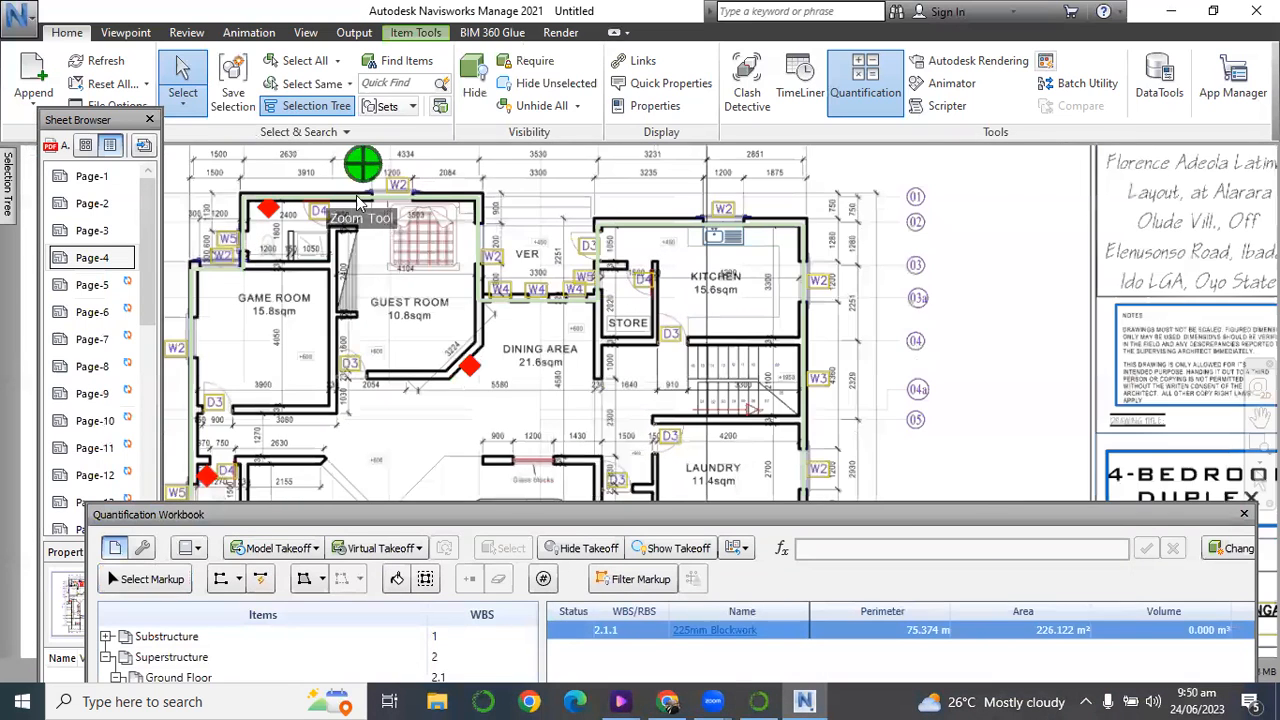
{"action": "scroll", "coordinate": [343, 199], "scroll_direction": "down", "scroll_amount": 4}
{"action": "scroll", "coordinate": [292, 410], "scroll_direction": "up", "scroll_amount": 4}
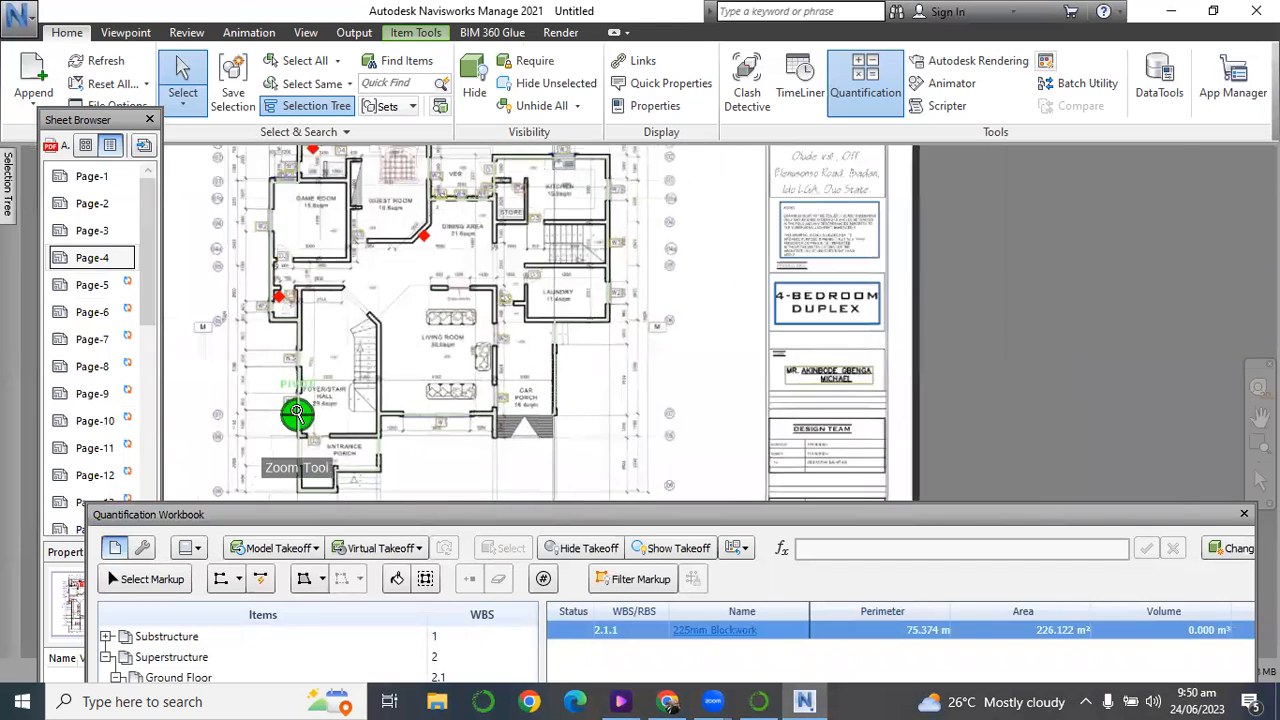
{"action": "scroll", "coordinate": [422, 322], "scroll_direction": "down", "scroll_amount": 4}
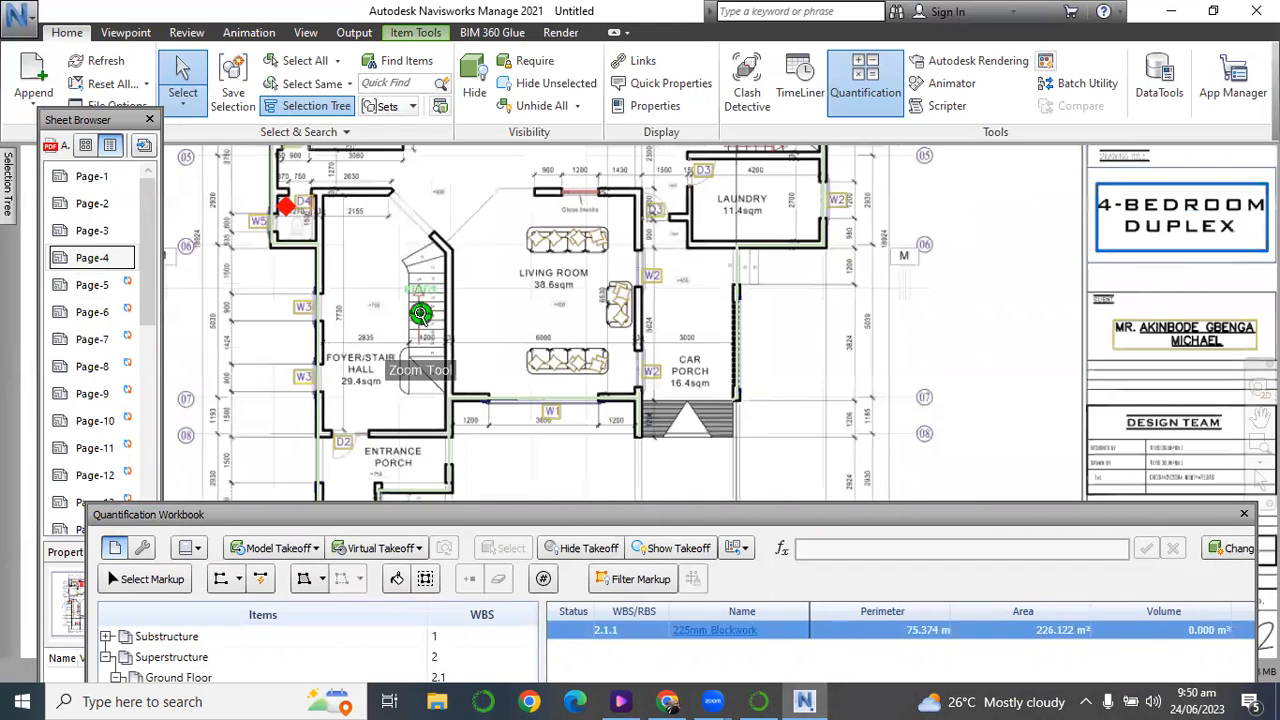
{"action": "left_click_drag", "start_coordinate": [417, 497], "coordinate": [416, 438]}
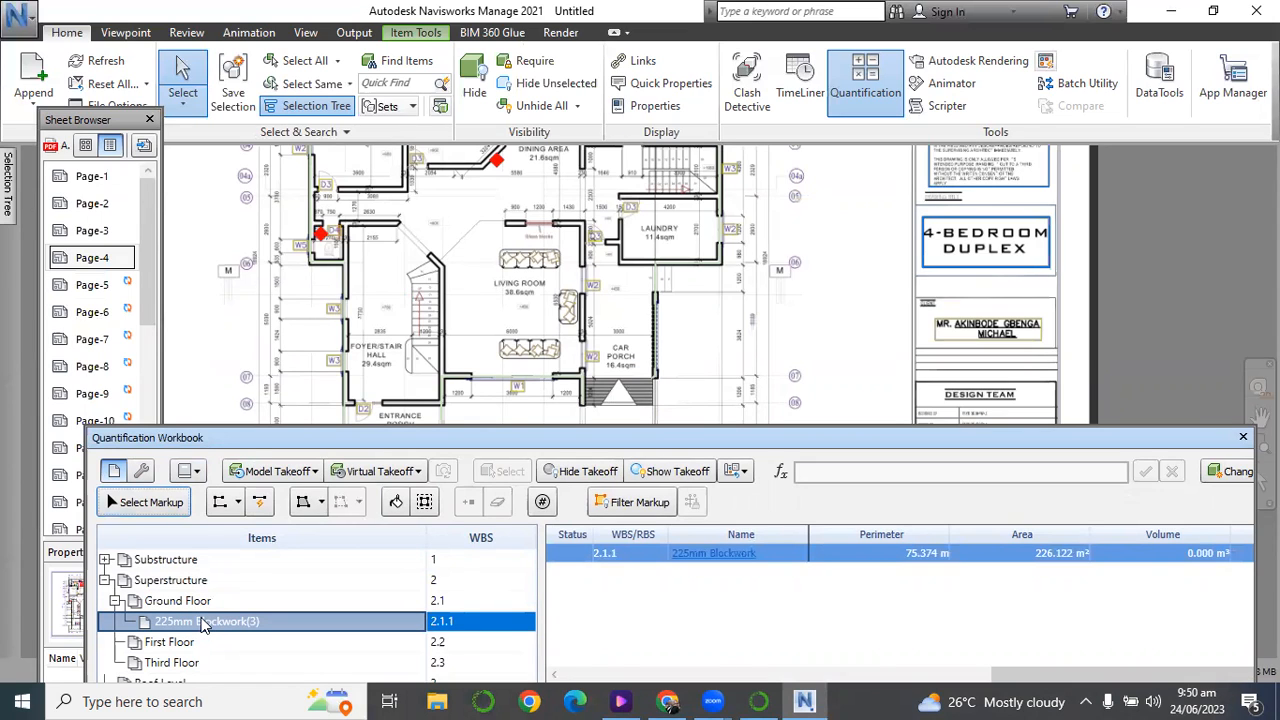
Place a count marker on the living room's W1 window under the 225mm Blockwork item.
{"action": "left_click", "coordinate": [541, 503]}
{"action": "scroll", "coordinate": [515, 410], "scroll_direction": "up", "scroll_amount": 5}
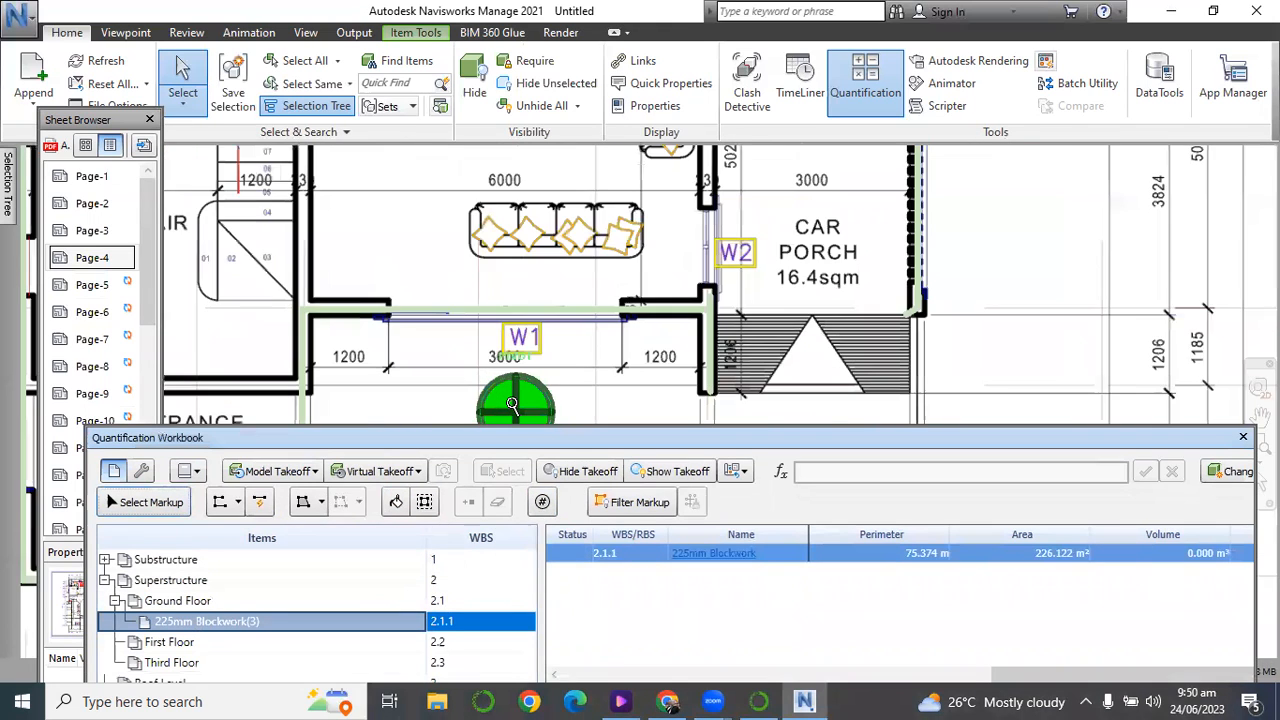
{"action": "scroll", "coordinate": [512, 405], "scroll_direction": "down", "scroll_amount": 1}
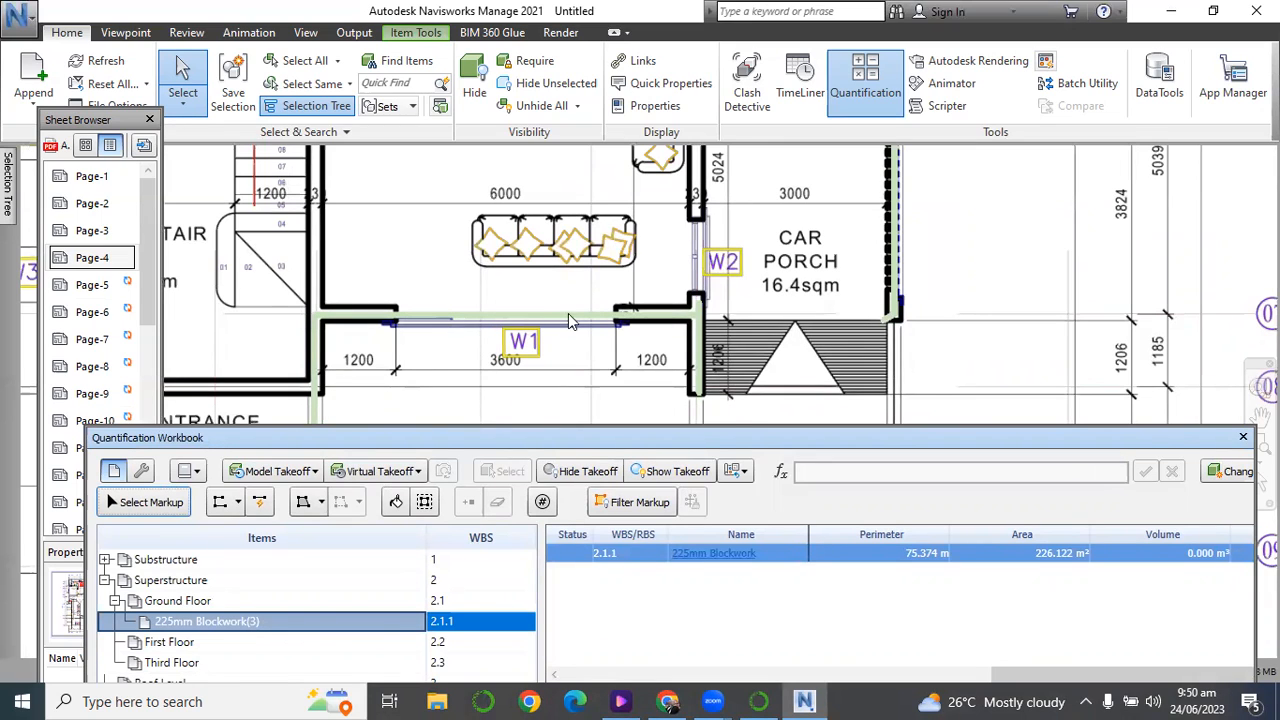
{"action": "left_click", "coordinate": [541, 503]}
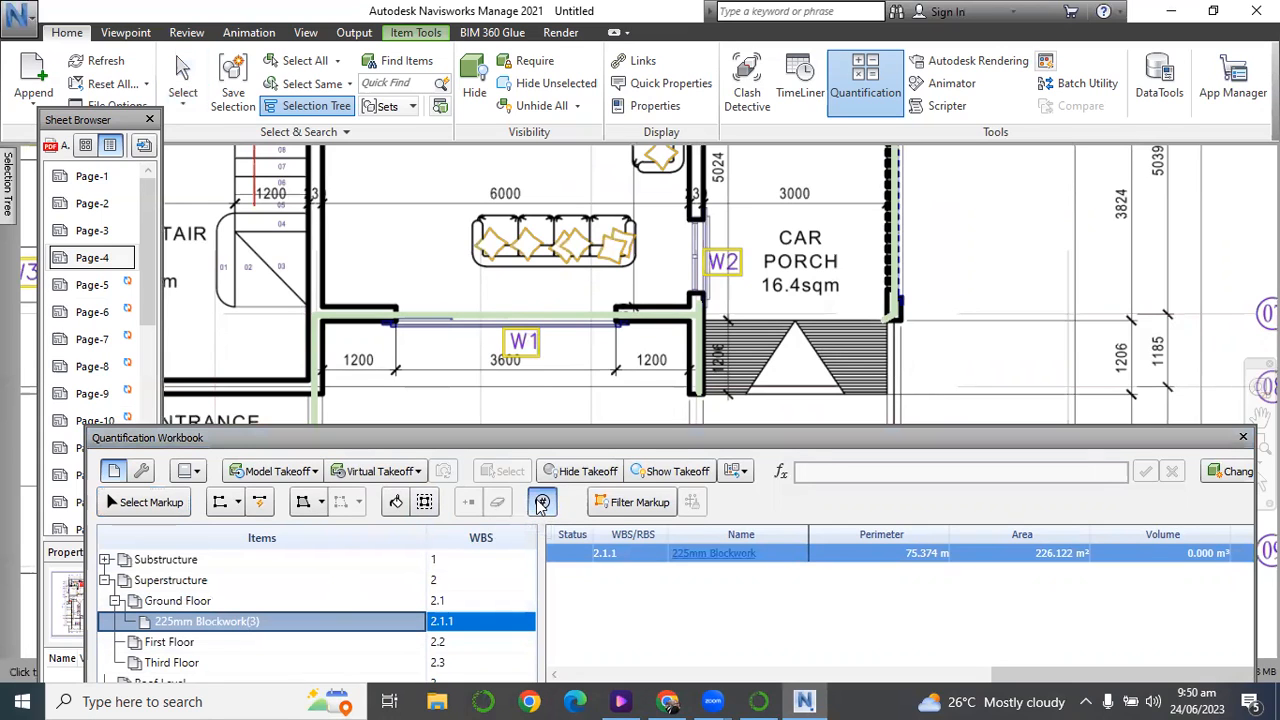
{"action": "left_click", "coordinate": [522, 335]}
Examine the window and door tags around the ground floor plan, from the laundry and guest room to the entrance porch.
{"action": "scroll", "coordinate": [694, 413], "scroll_direction": "down", "scroll_amount": 2}
{"action": "scroll", "coordinate": [768, 340], "scroll_direction": "down", "scroll_amount": 4}
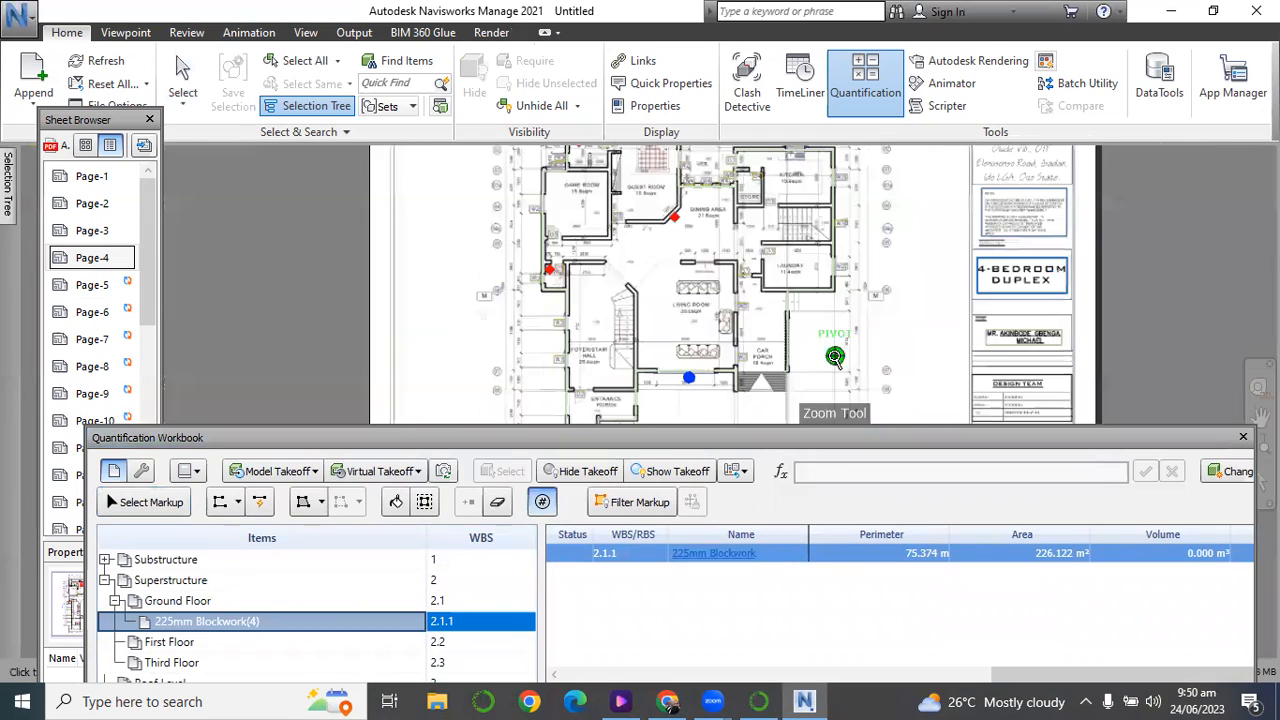
{"action": "scroll", "coordinate": [848, 268], "scroll_direction": "up", "scroll_amount": 2}
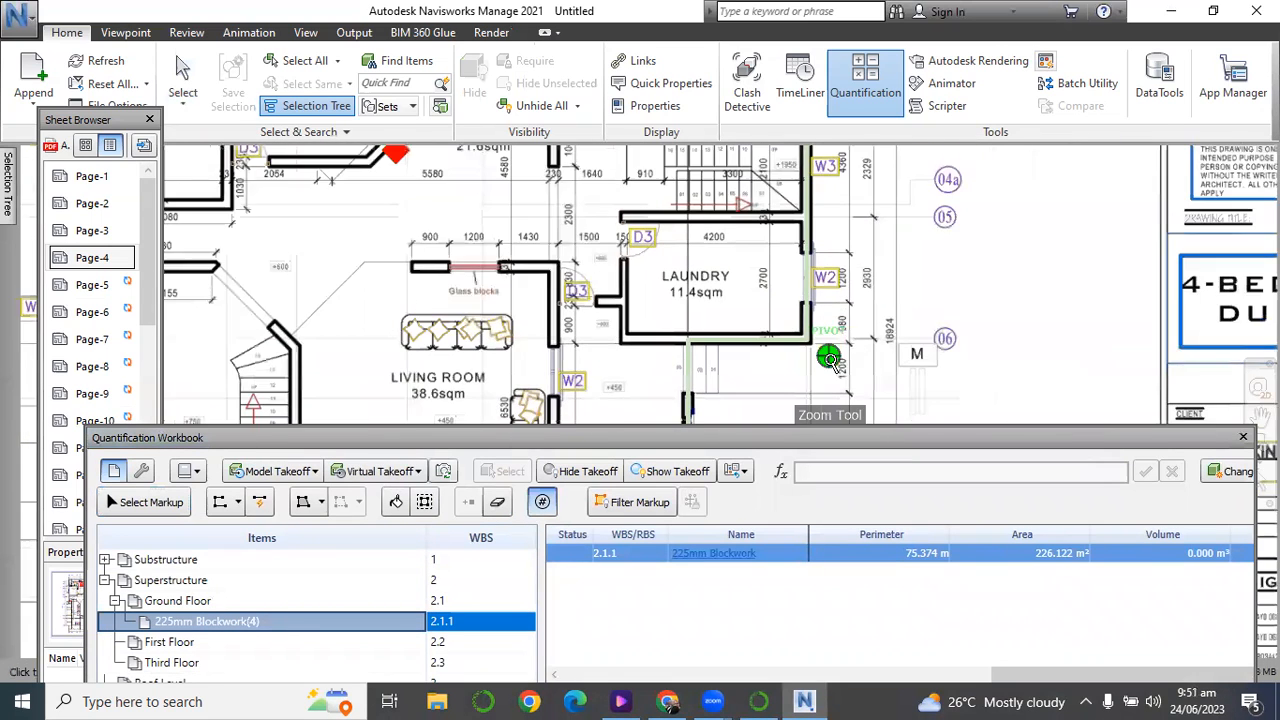
{"action": "scroll", "coordinate": [848, 268], "scroll_direction": "down", "scroll_amount": 4}
{"action": "scroll", "coordinate": [810, 185], "scroll_direction": "up", "scroll_amount": 3}
{"action": "scroll", "coordinate": [820, 190], "scroll_direction": "down", "scroll_amount": 4}
{"action": "scroll", "coordinate": [654, 172], "scroll_direction": "up", "scroll_amount": 5}
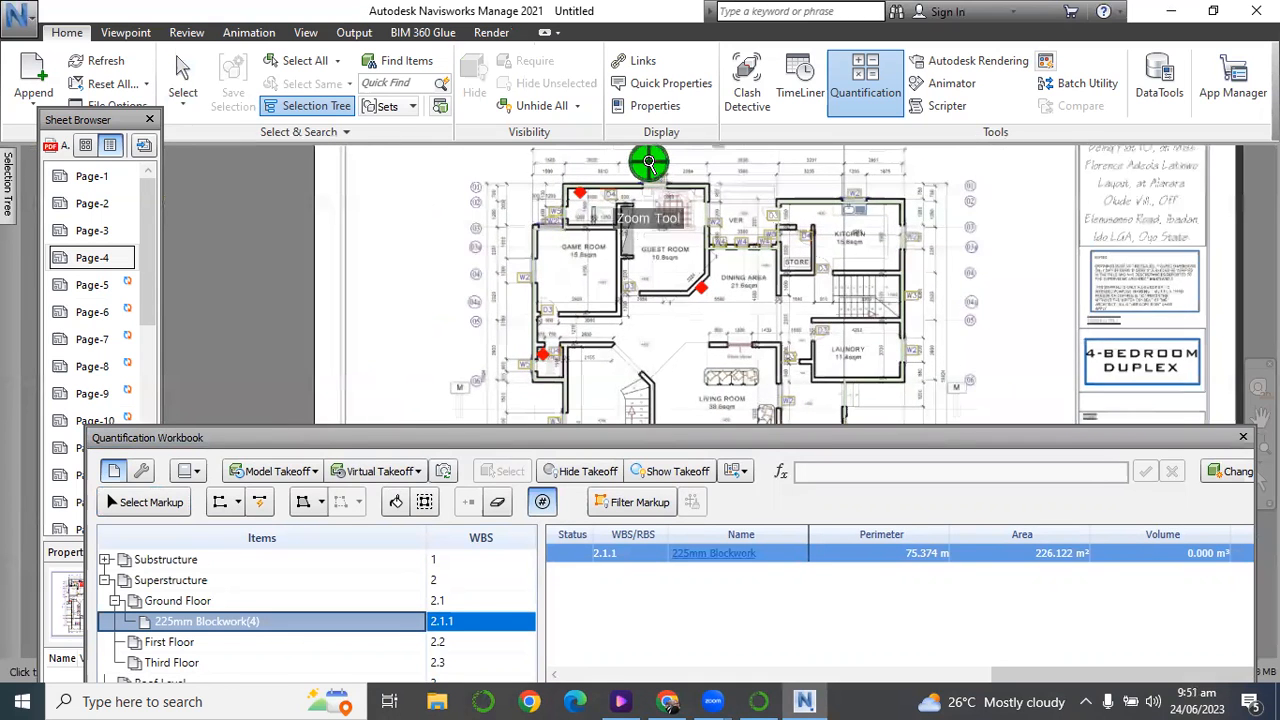
{"action": "scroll", "coordinate": [654, 172], "scroll_direction": "up", "scroll_amount": 2}
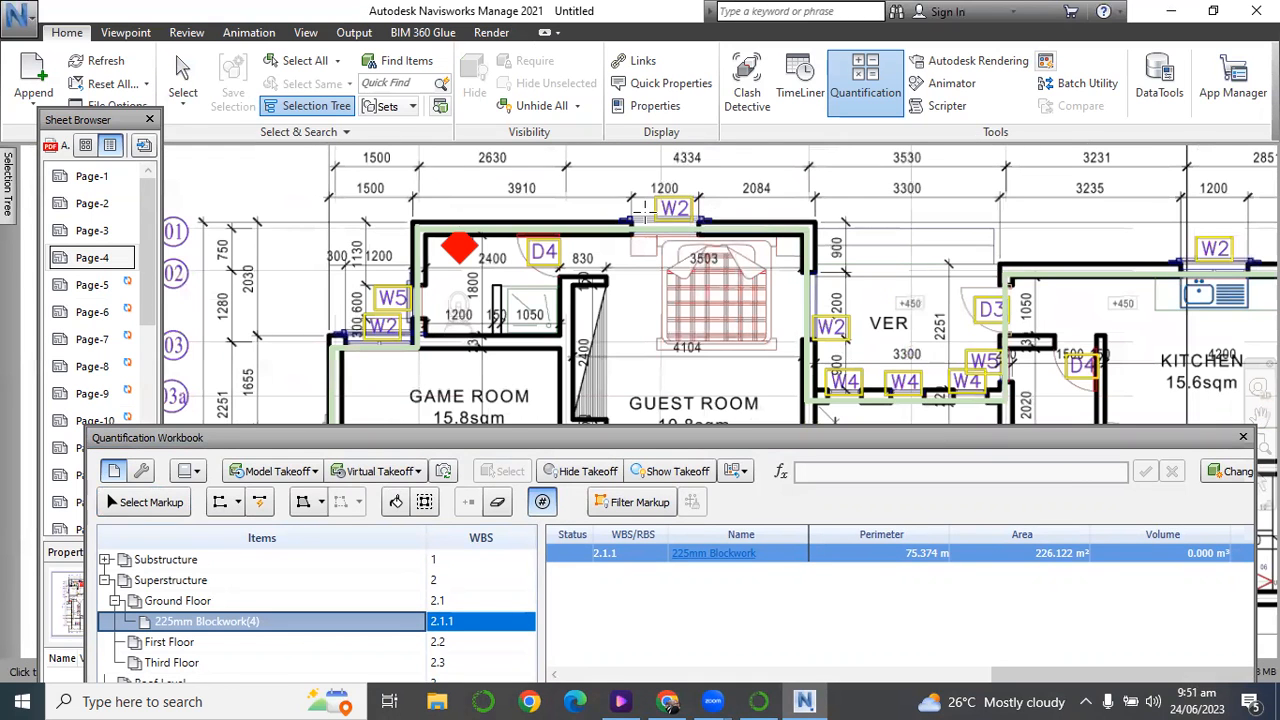
{"action": "scroll", "coordinate": [628, 195], "scroll_direction": "down", "scroll_amount": 4}
{"action": "scroll", "coordinate": [527, 241], "scroll_direction": "up", "scroll_amount": 3}
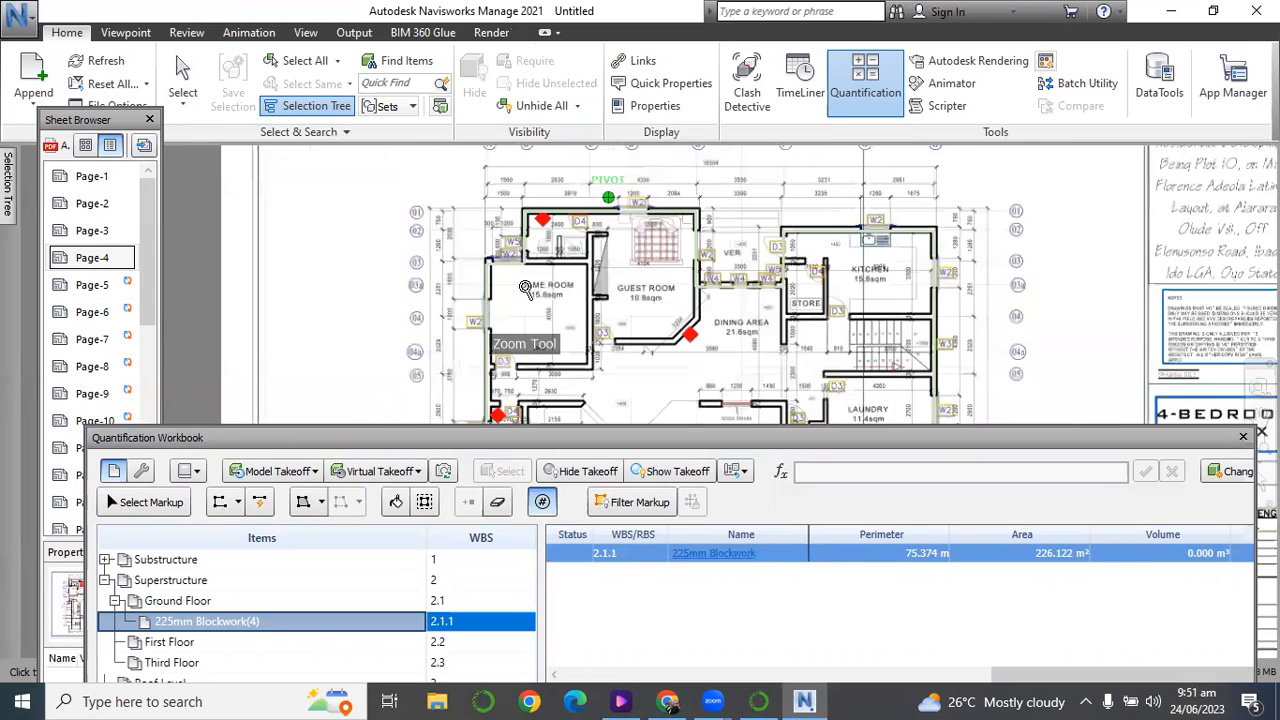
{"action": "scroll", "coordinate": [527, 241], "scroll_direction": "down", "scroll_amount": 3}
{"action": "scroll", "coordinate": [522, 289], "scroll_direction": "up", "scroll_amount": 3}
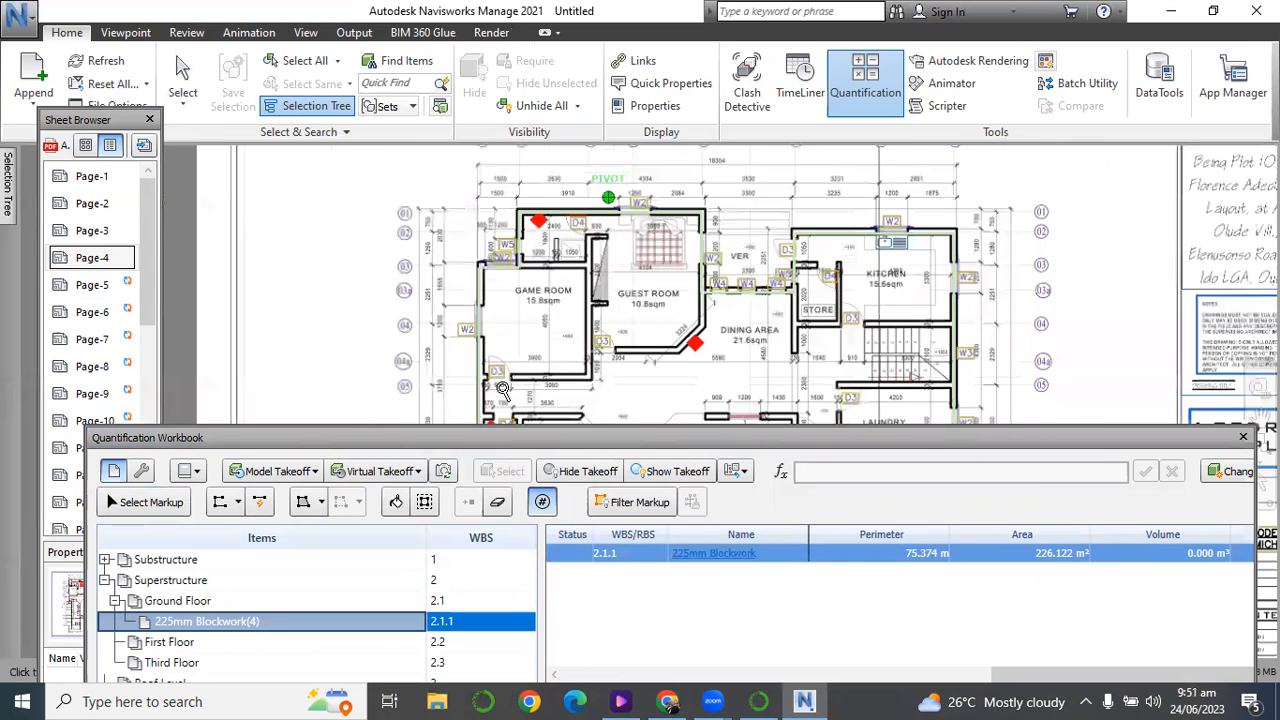
{"action": "scroll", "coordinate": [522, 289], "scroll_direction": "down", "scroll_amount": 3}
{"action": "scroll", "coordinate": [525, 385], "scroll_direction": "up", "scroll_amount": 3}
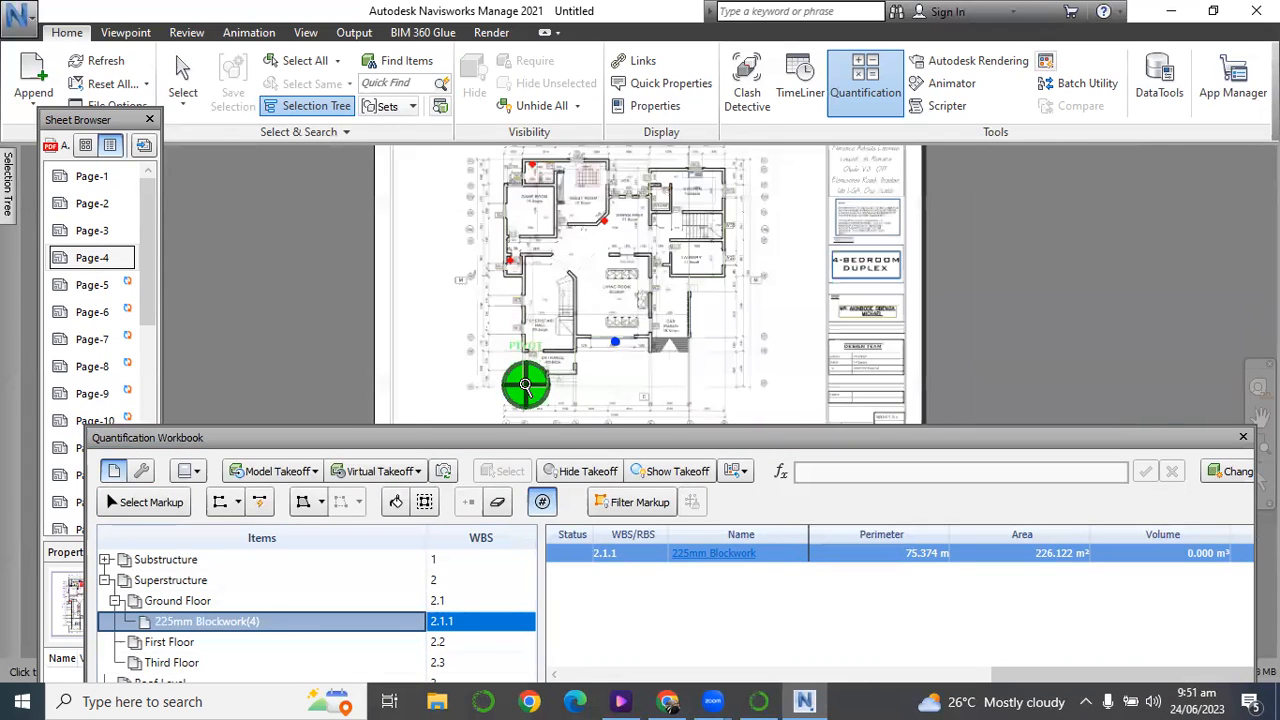
{"action": "scroll", "coordinate": [525, 385], "scroll_direction": "up", "scroll_amount": 1}
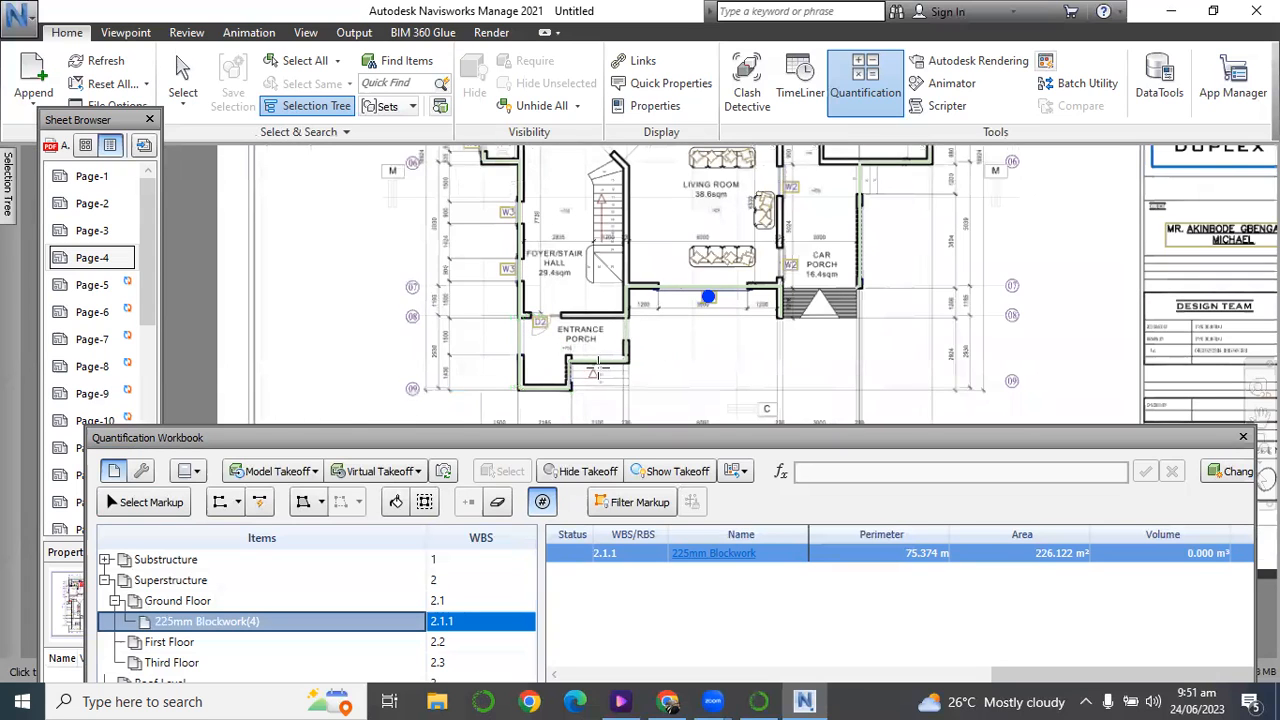
{"action": "scroll", "coordinate": [597, 372], "scroll_direction": "down", "scroll_amount": 3}
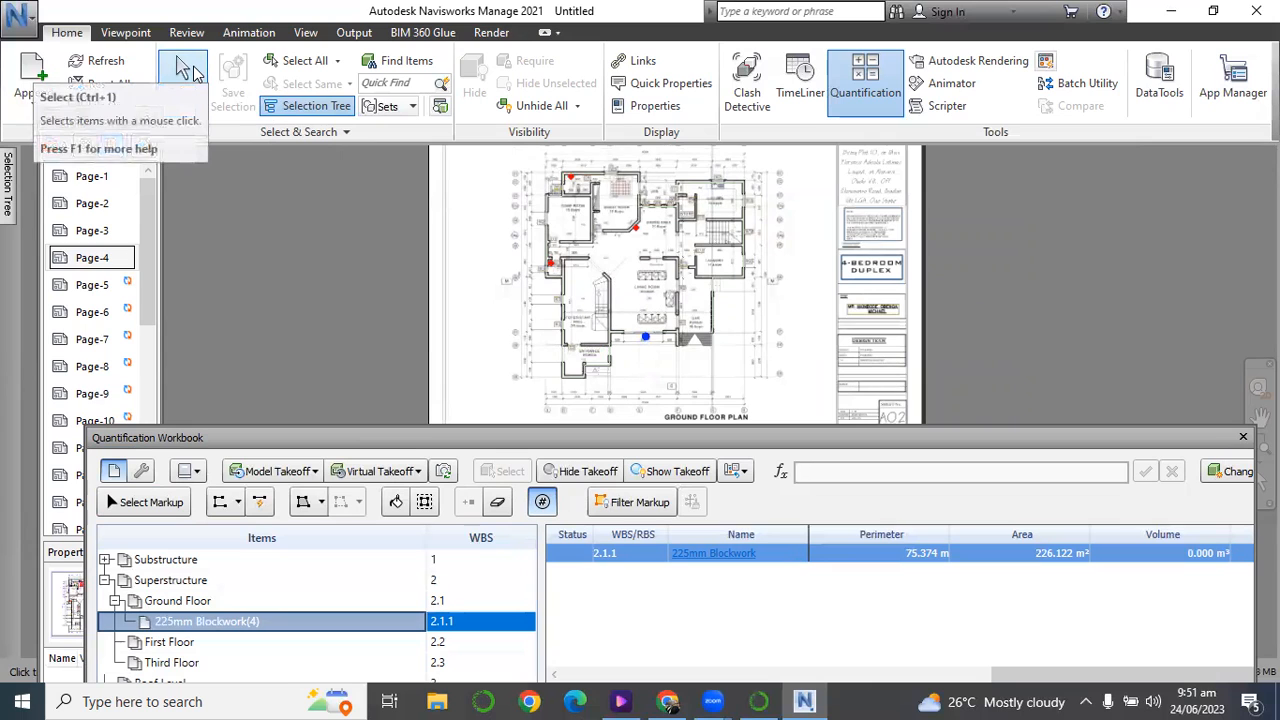
Leave the count tool and review the 225mm Blockwork item's takeoff objects and catalog formulas.
{"action": "left_click", "coordinate": [190, 70]}
{"action": "left_click_drag", "start_coordinate": [350, 437], "coordinate": [362, 121]}
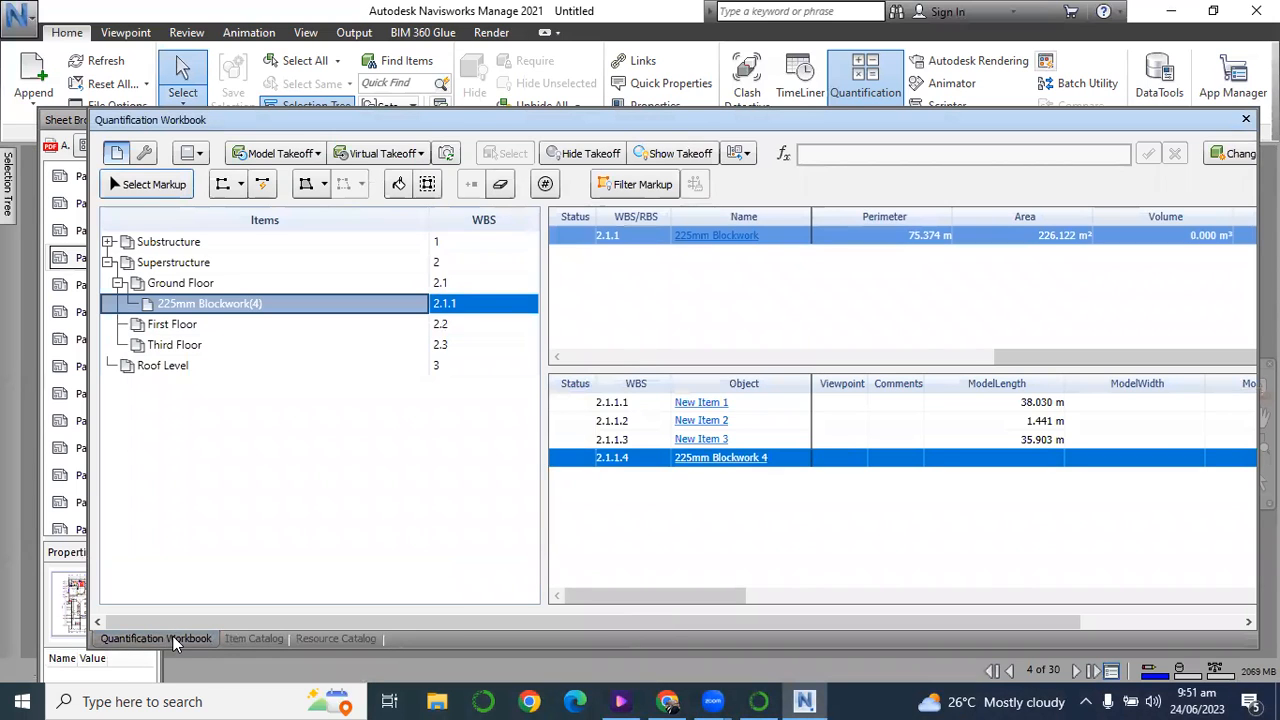
{"action": "left_click", "coordinate": [249, 637]}
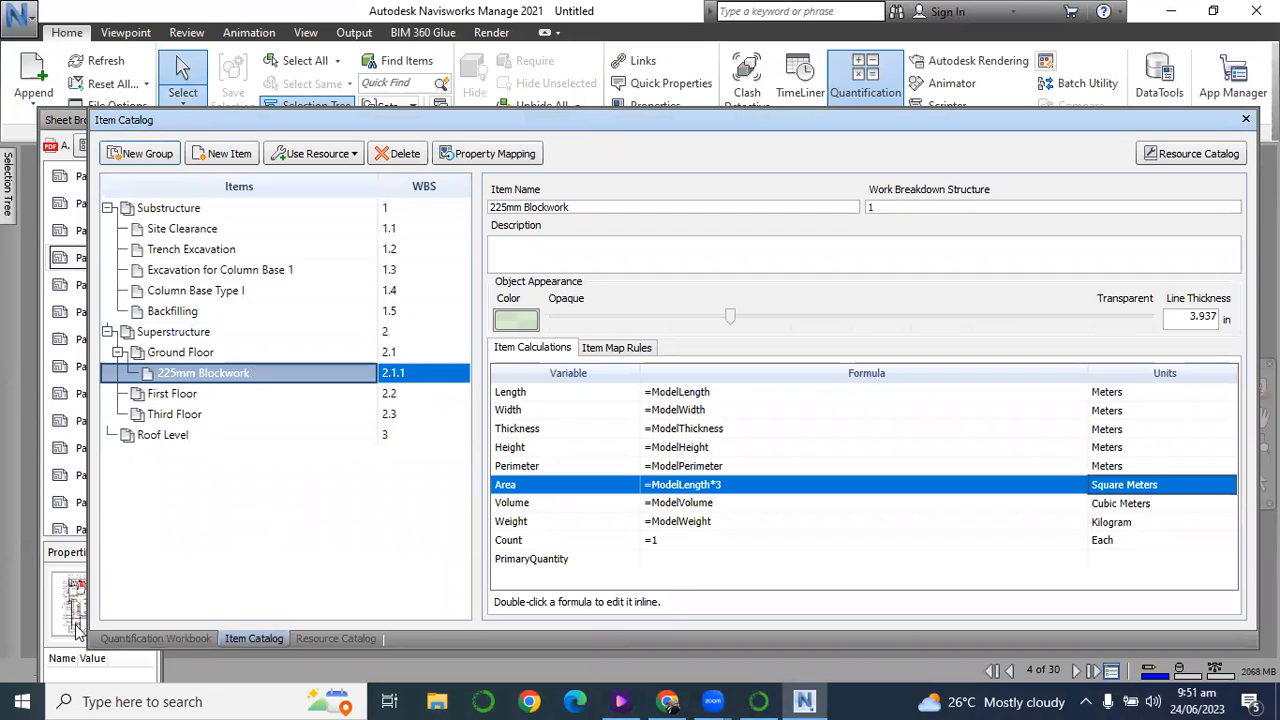
{"action": "left_click", "coordinate": [118, 640]}
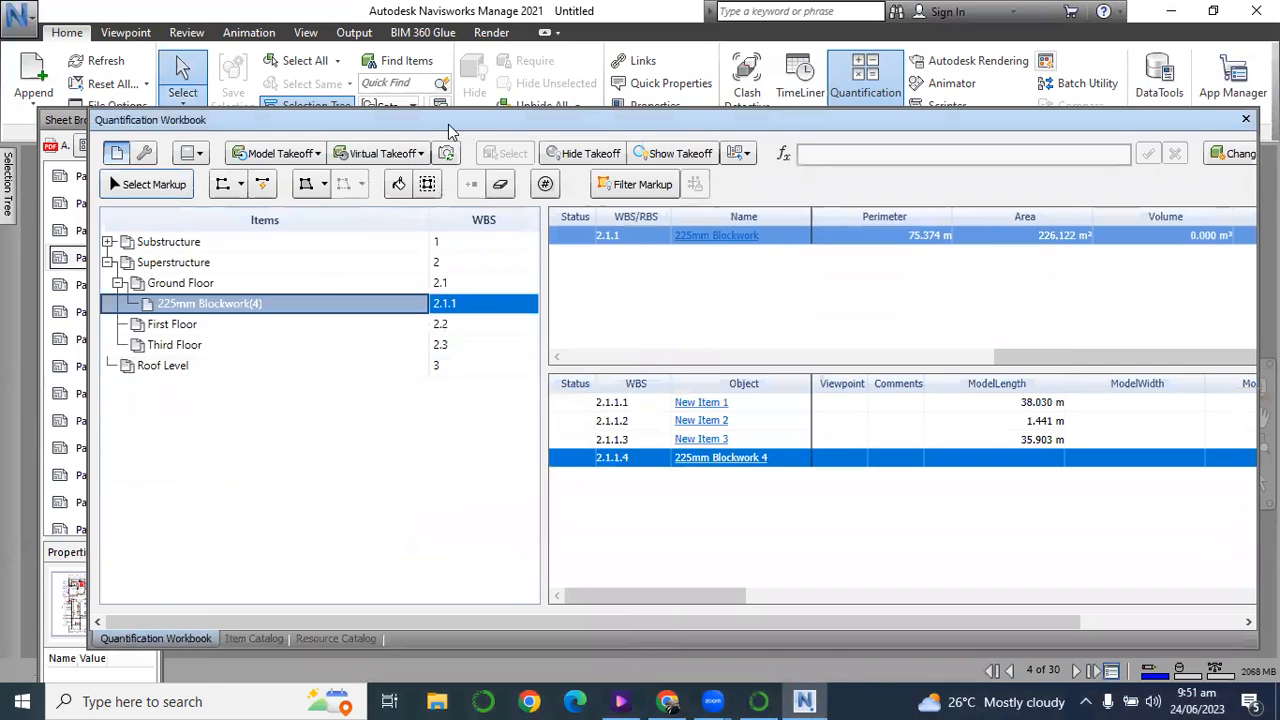
Place a second count marker on the living room's W1 window under the 225mm Blockwork item.
{"action": "left_click_drag", "start_coordinate": [450, 122], "coordinate": [459, 303]}
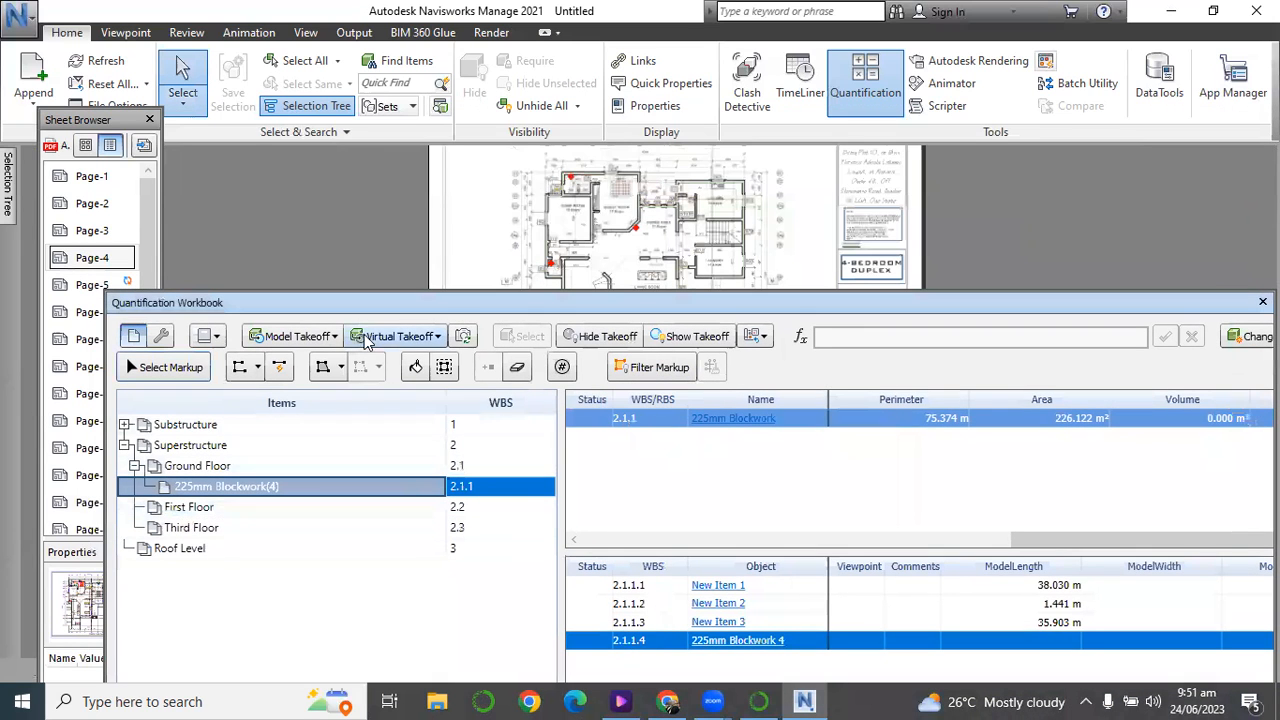
{"action": "left_click_drag", "start_coordinate": [626, 298], "coordinate": [632, 380]}
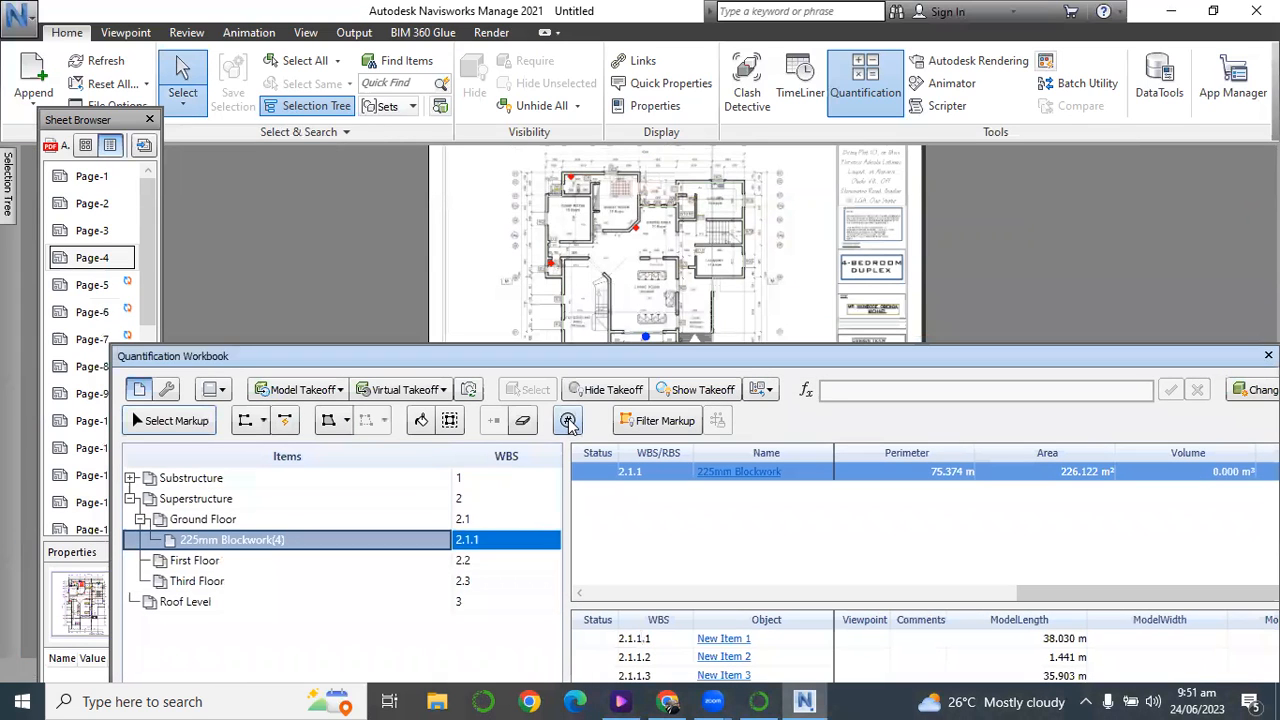
{"action": "left_click", "coordinate": [568, 422]}
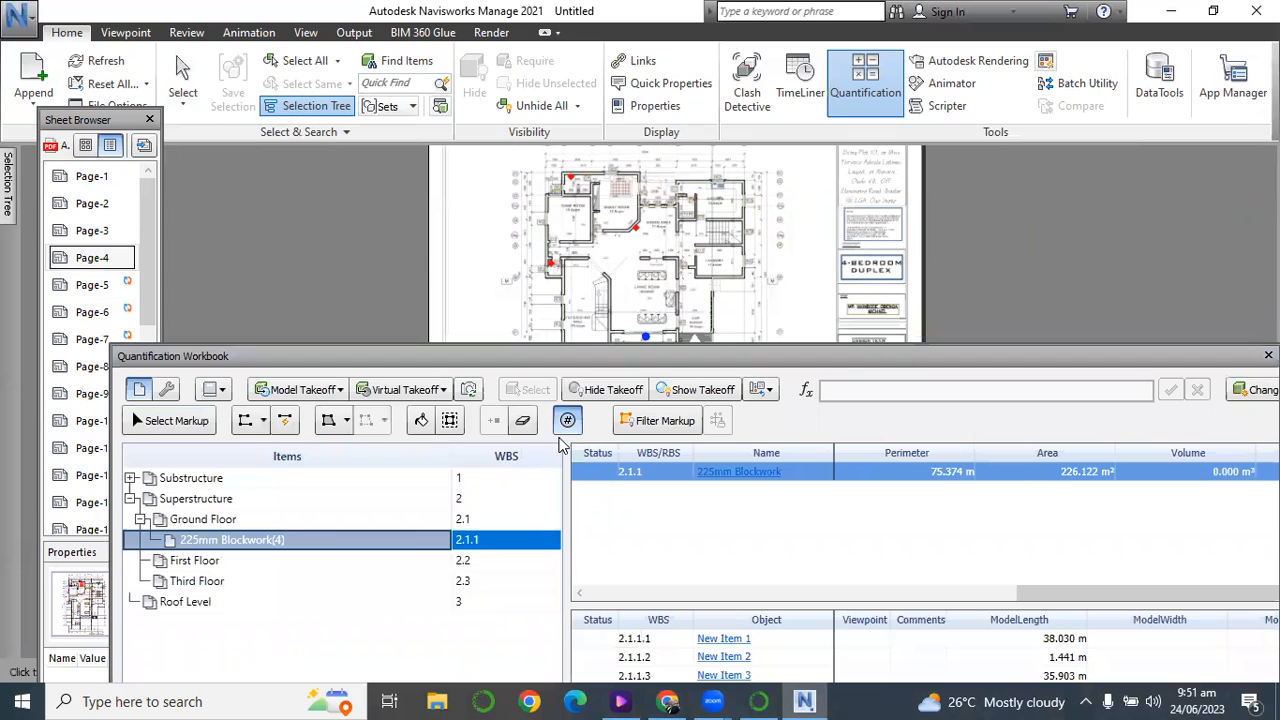
{"action": "left_click", "coordinate": [182, 85]}
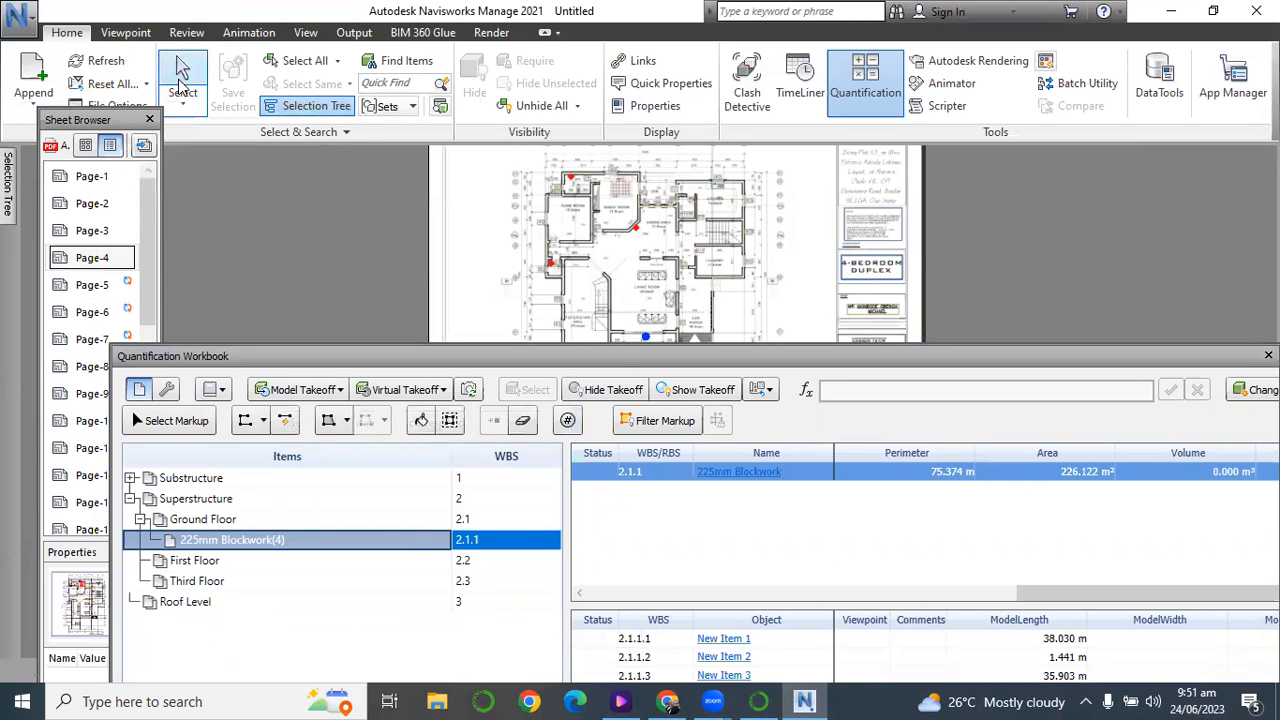
{"action": "left_click", "coordinate": [568, 421]}
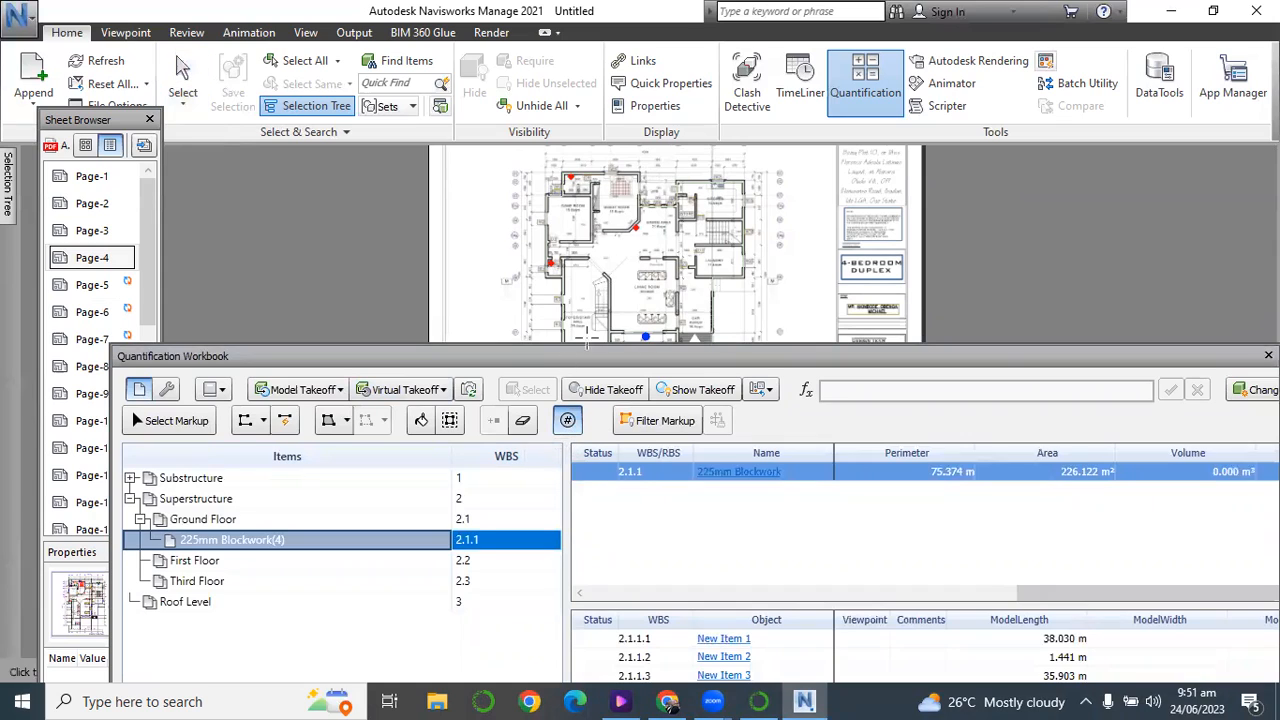
{"action": "left_click", "coordinate": [650, 336]}
{"action": "left_click", "coordinate": [183, 67]}
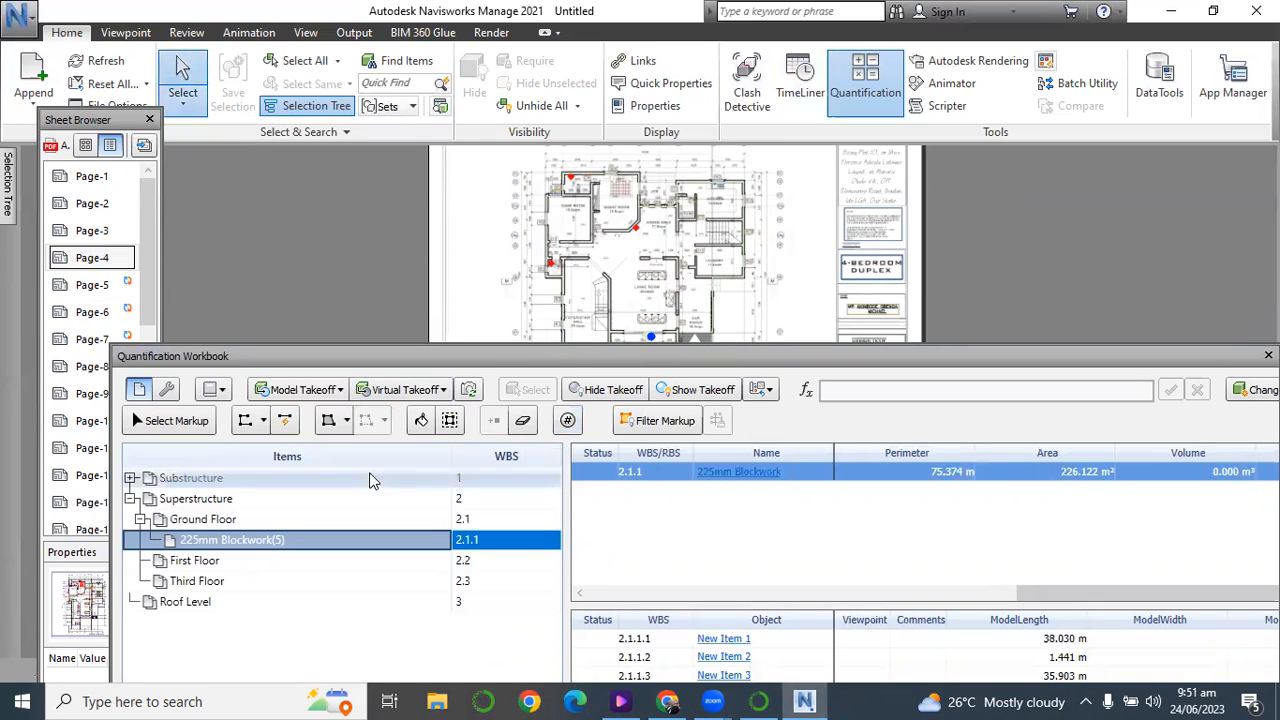
{"action": "left_click_drag", "start_coordinate": [354, 360], "coordinate": [309, 202]}
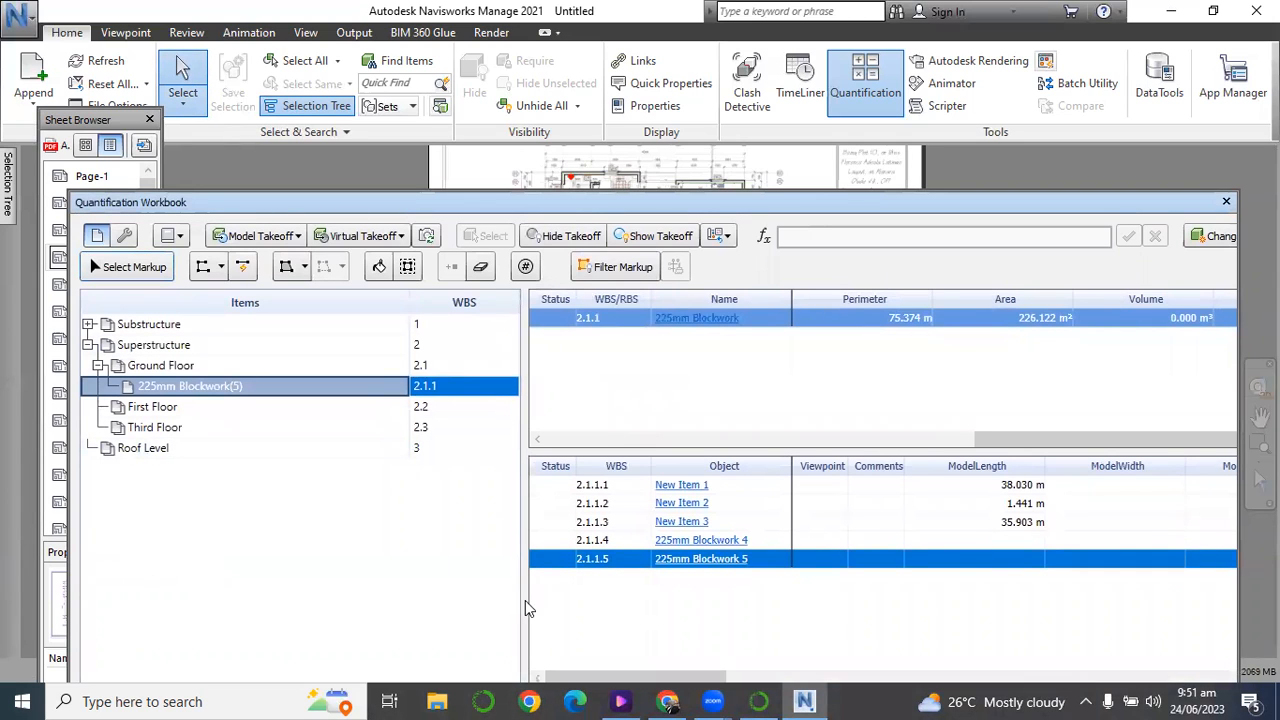
{"action": "left_click_drag", "start_coordinate": [516, 202], "coordinate": [495, 88]}
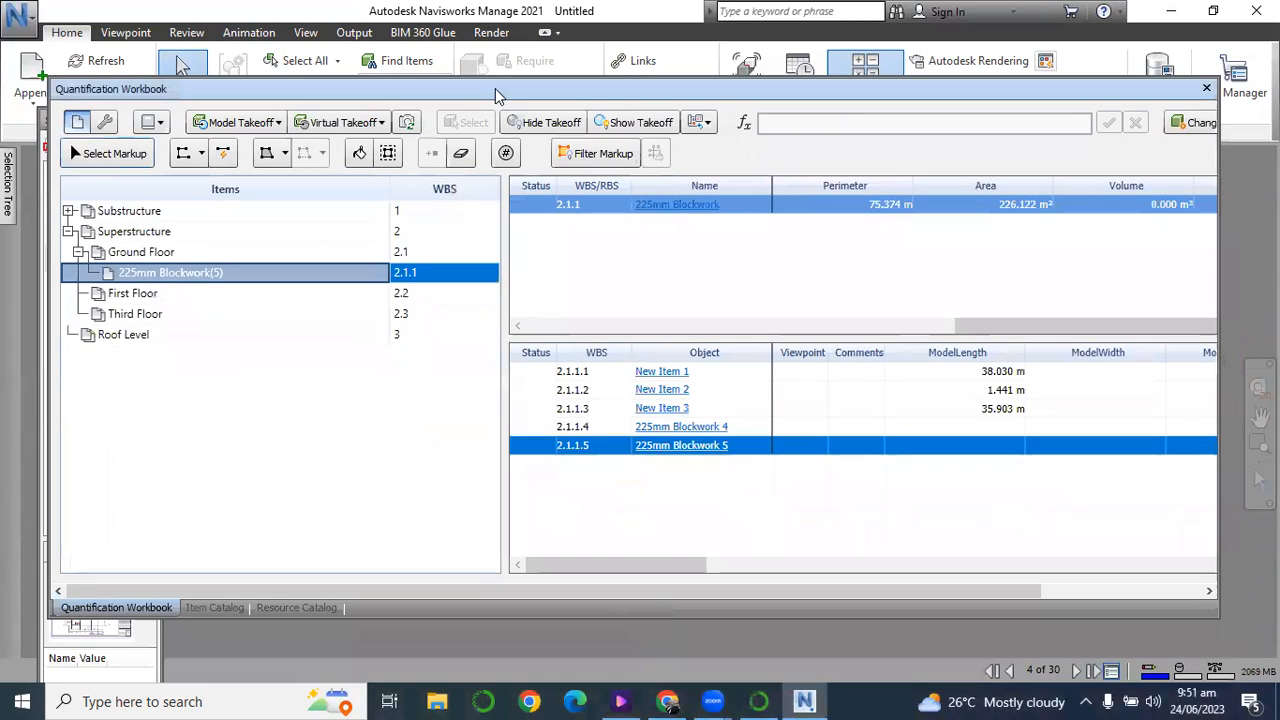
Compare the 225mm Blockwork item's wall and count objects in the workbook with its formulas in the item catalog.
{"action": "left_click", "coordinate": [235, 607]}
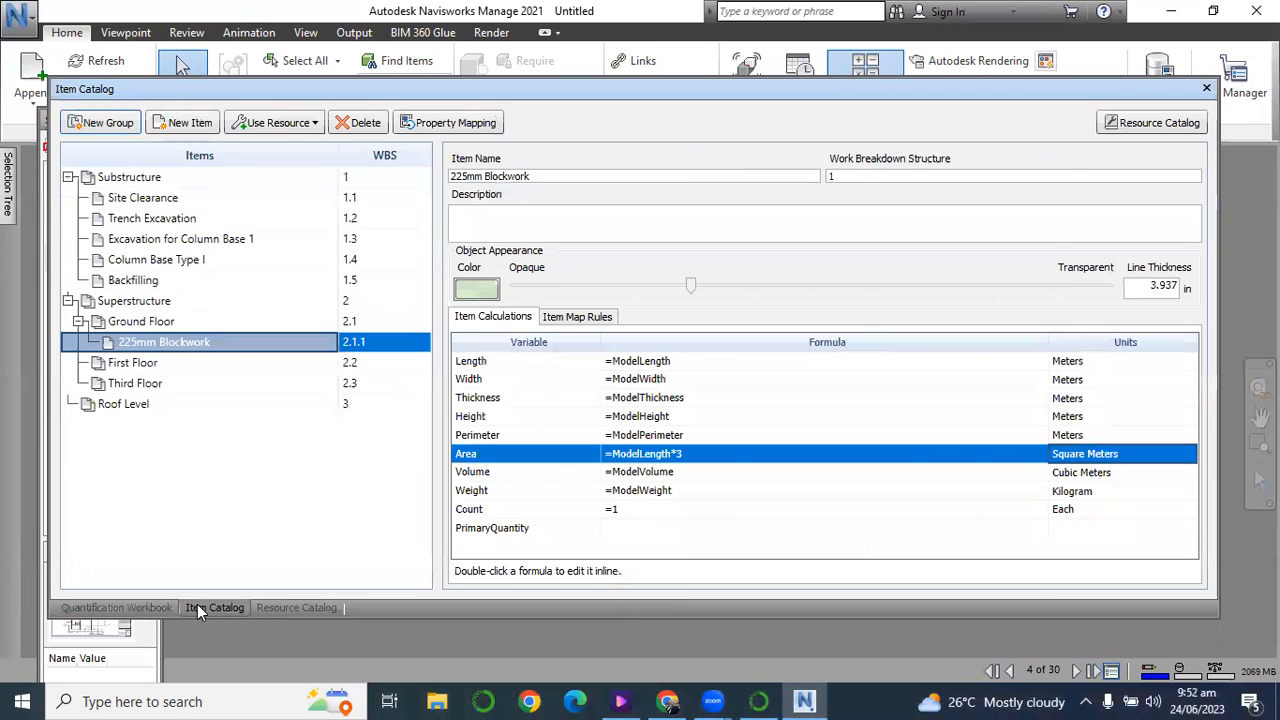
{"action": "left_click", "coordinate": [161, 604]}
{"action": "left_click", "coordinate": [660, 374]}
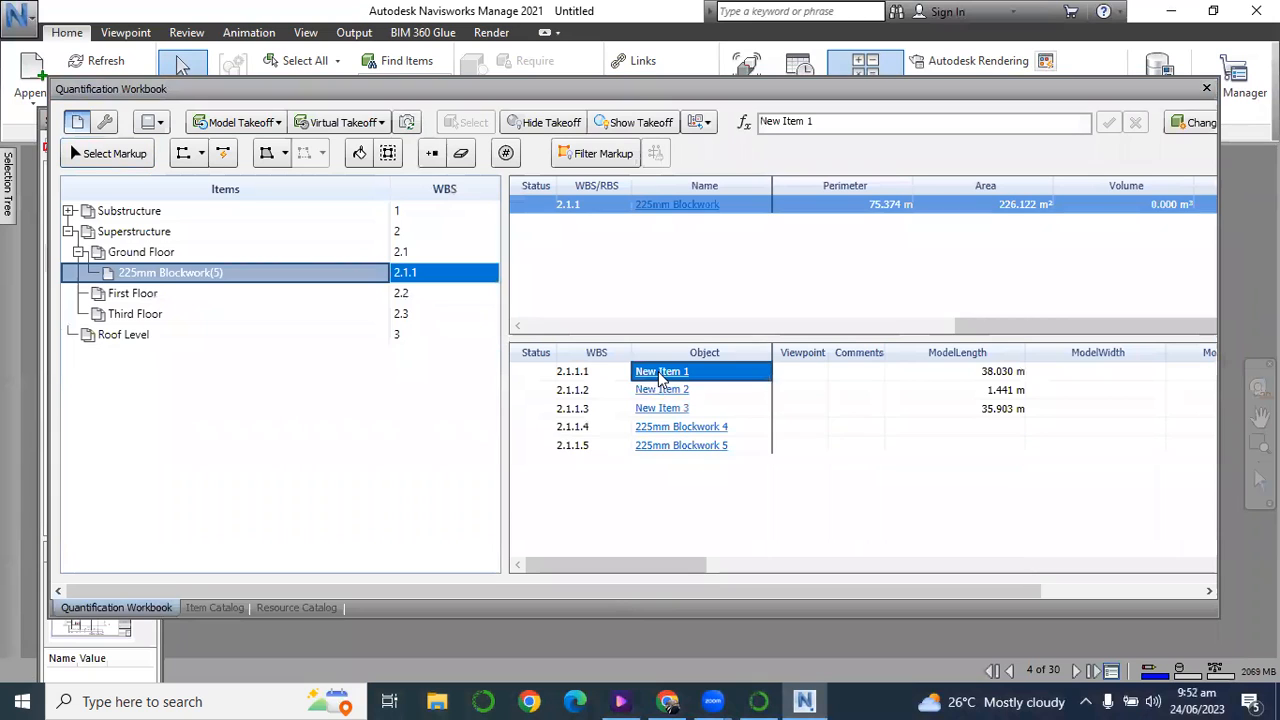
{"action": "left_click", "coordinate": [660, 428]}
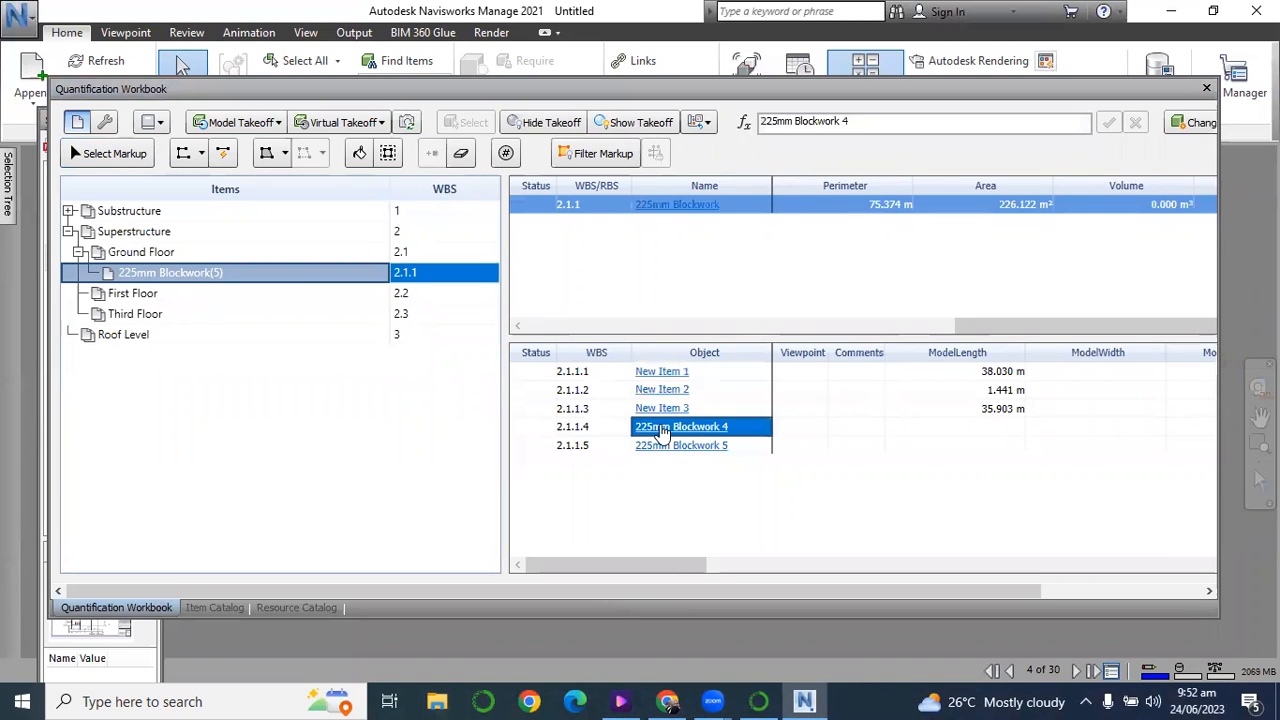
{"action": "left_click_drag", "start_coordinate": [654, 568], "coordinate": [548, 527]}
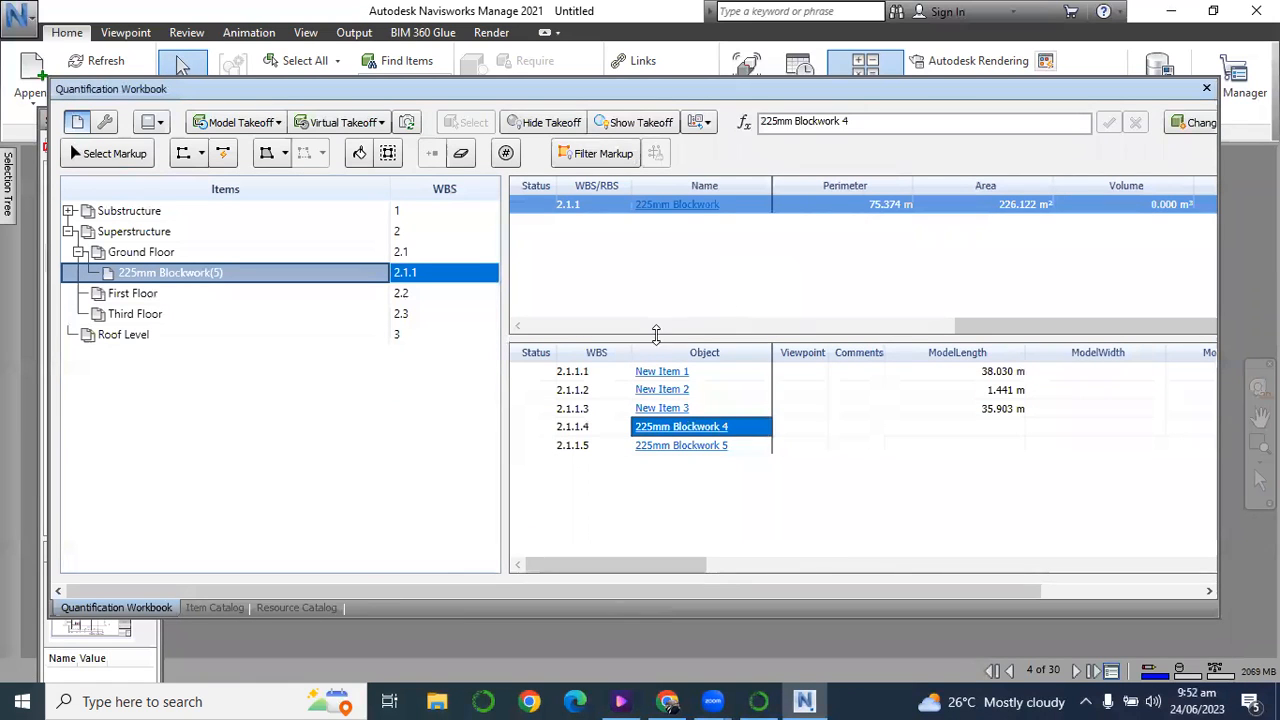
{"action": "left_click", "coordinate": [215, 609]}
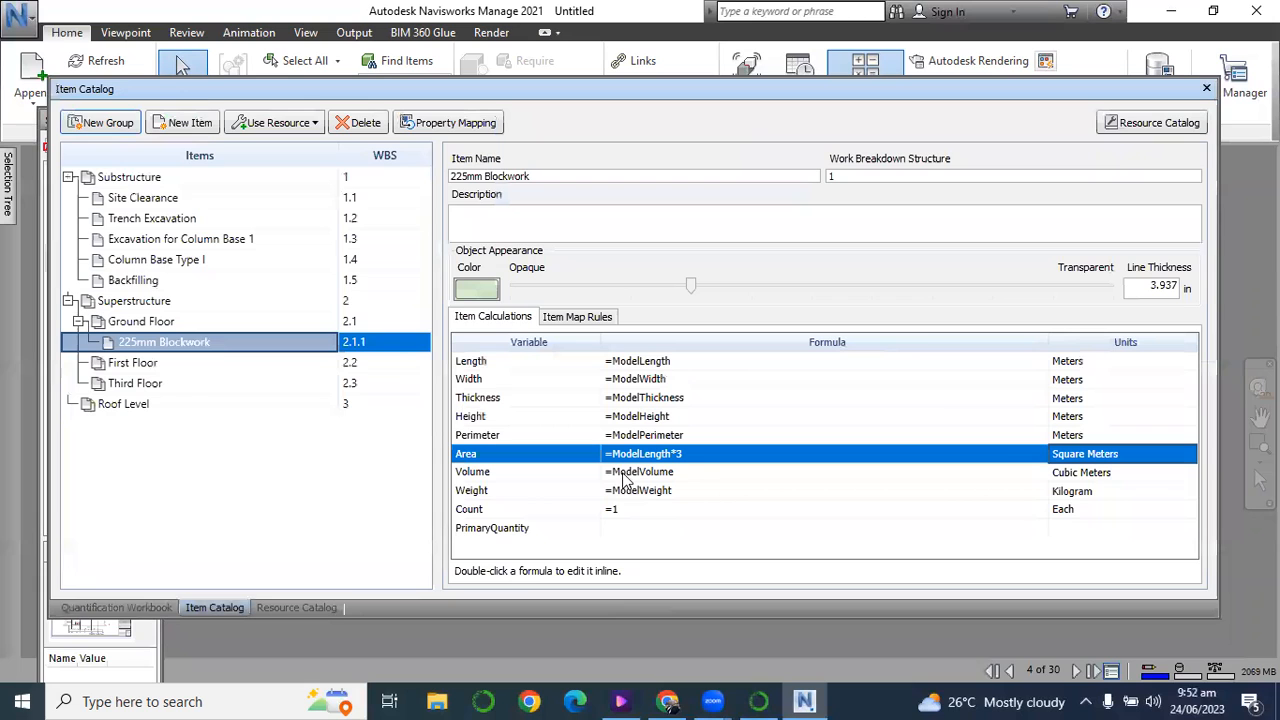
{"action": "left_click", "coordinate": [162, 606]}
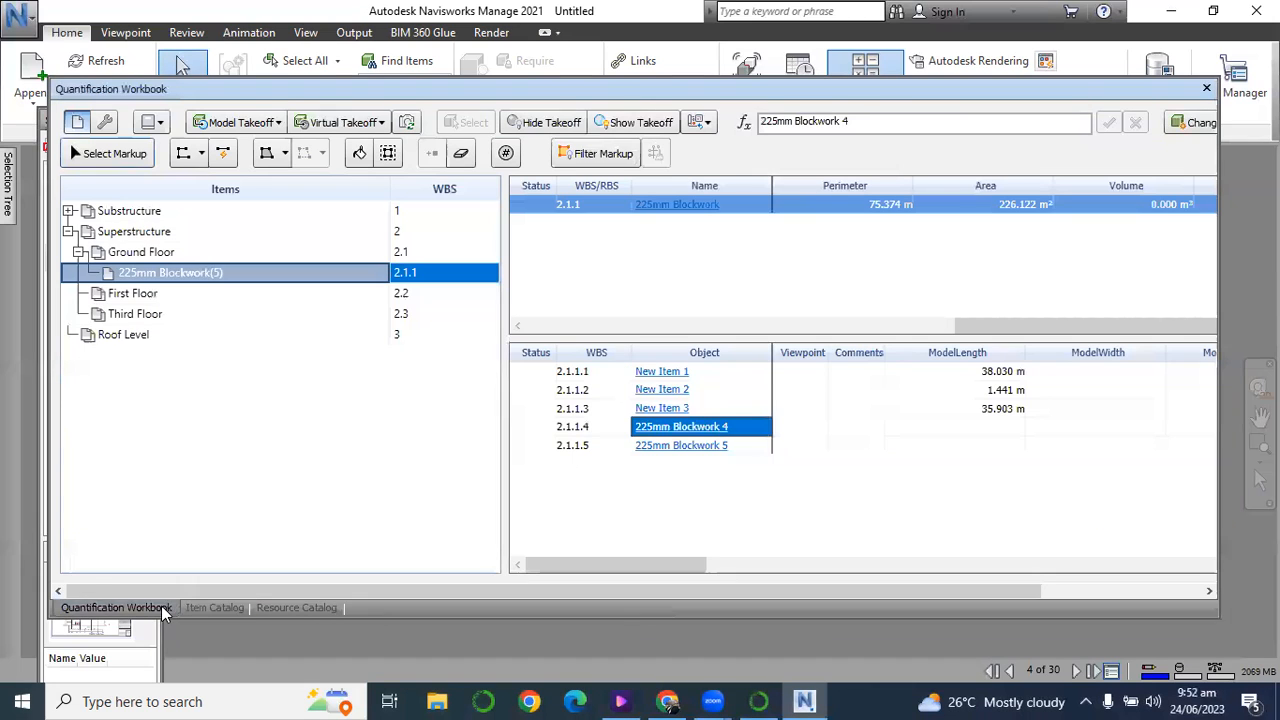
{"action": "left_click", "coordinate": [645, 410]}
{"action": "left_click", "coordinate": [665, 428]}
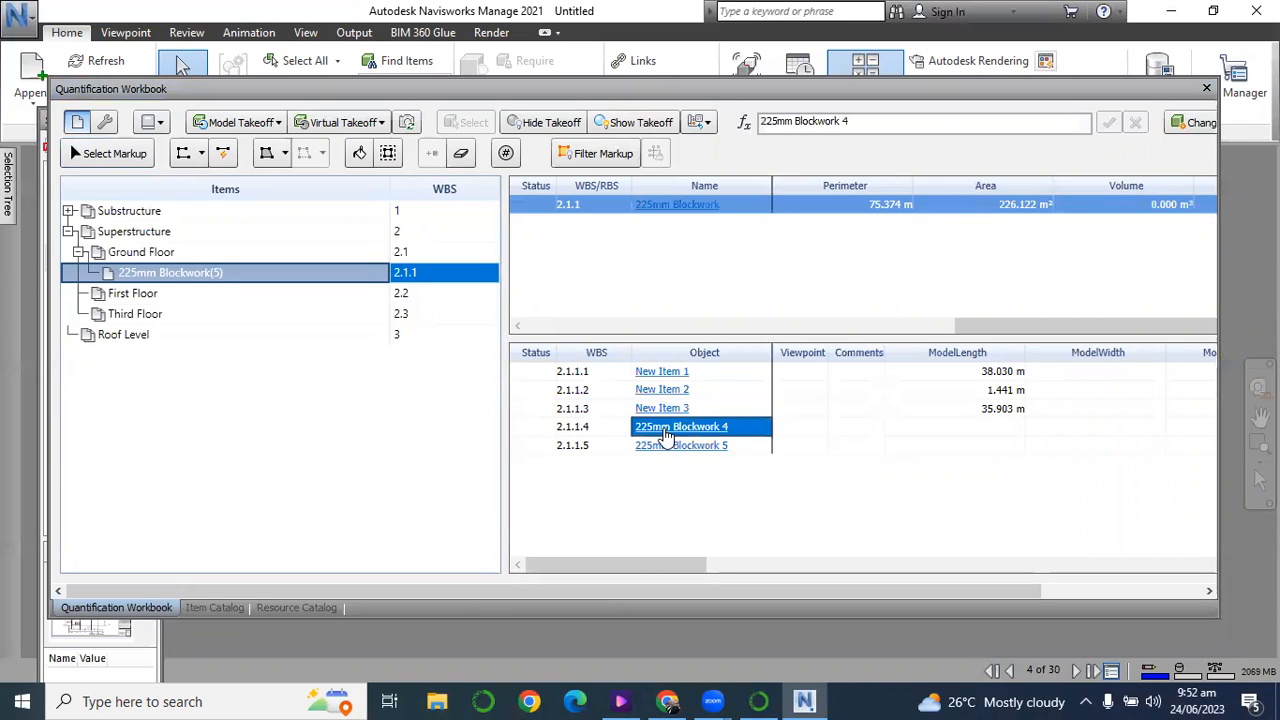
{"action": "left_click_drag", "start_coordinate": [651, 566], "coordinate": [635, 606]}
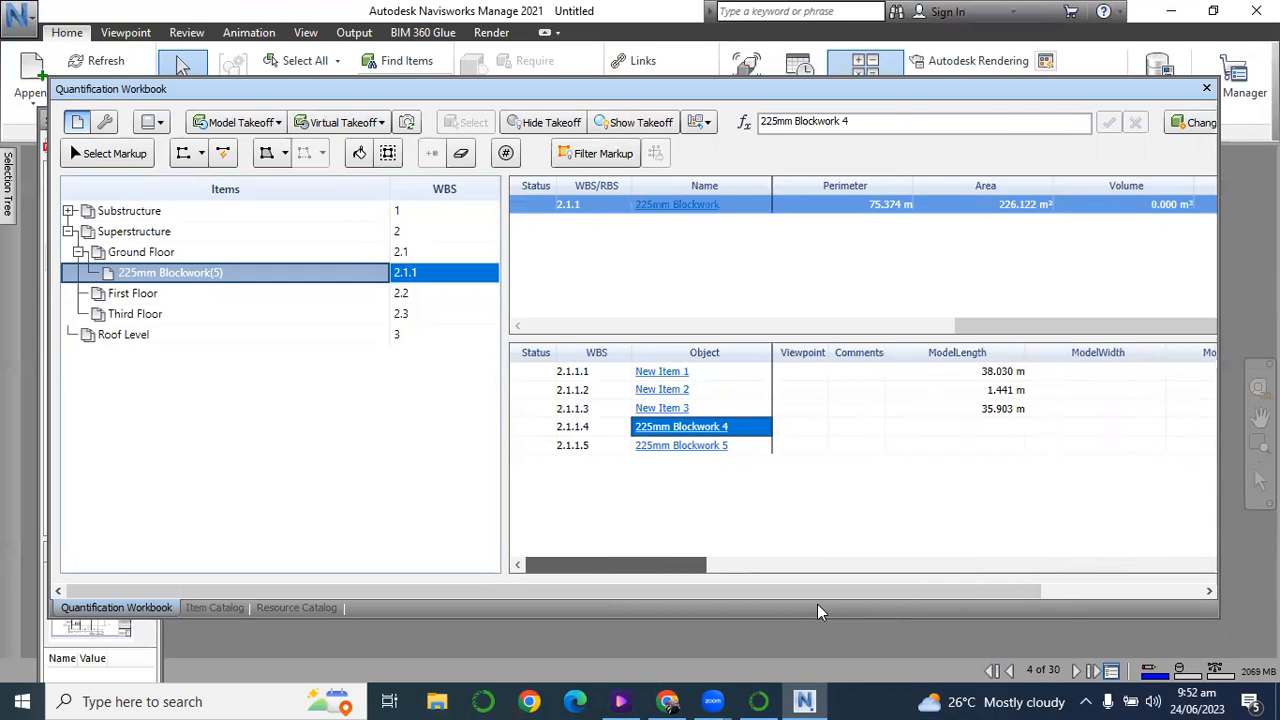
{"action": "left_click_drag", "start_coordinate": [817, 604], "coordinate": [817, 604]}
{"action": "left_click", "coordinate": [647, 475]}
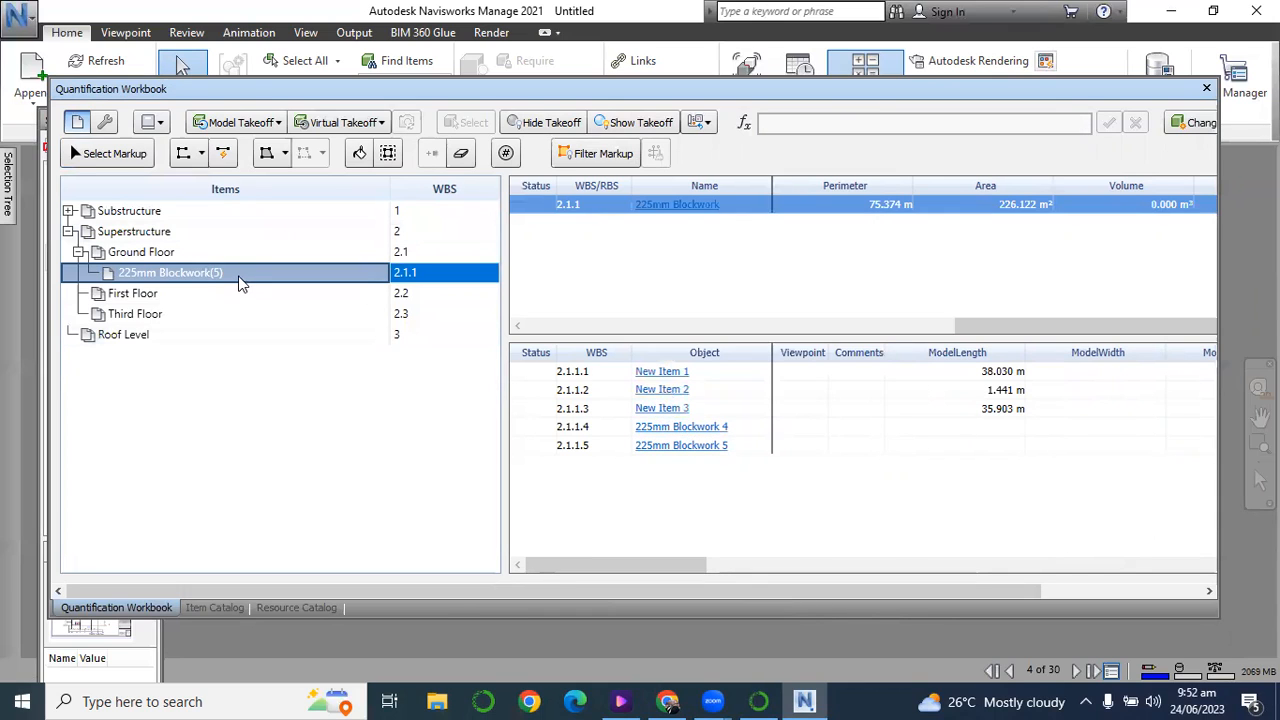
{"action": "left_click", "coordinate": [210, 313]}
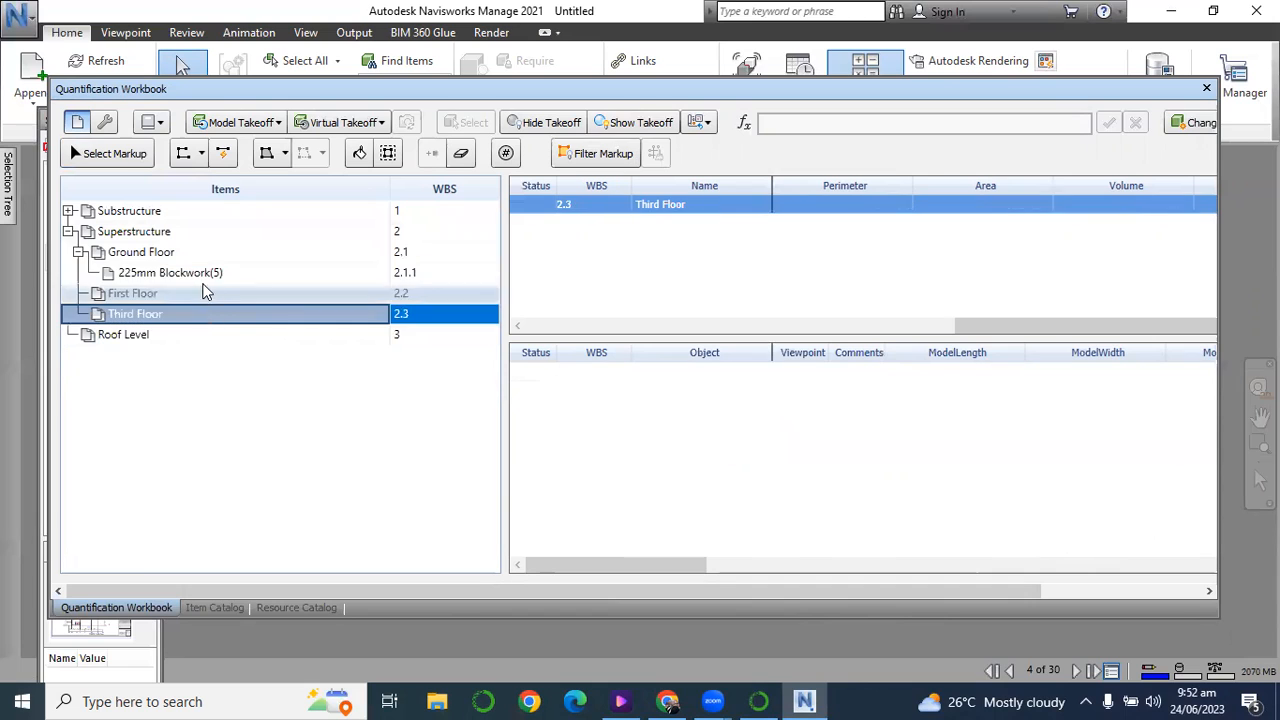
{"action": "left_click", "coordinate": [212, 270]}
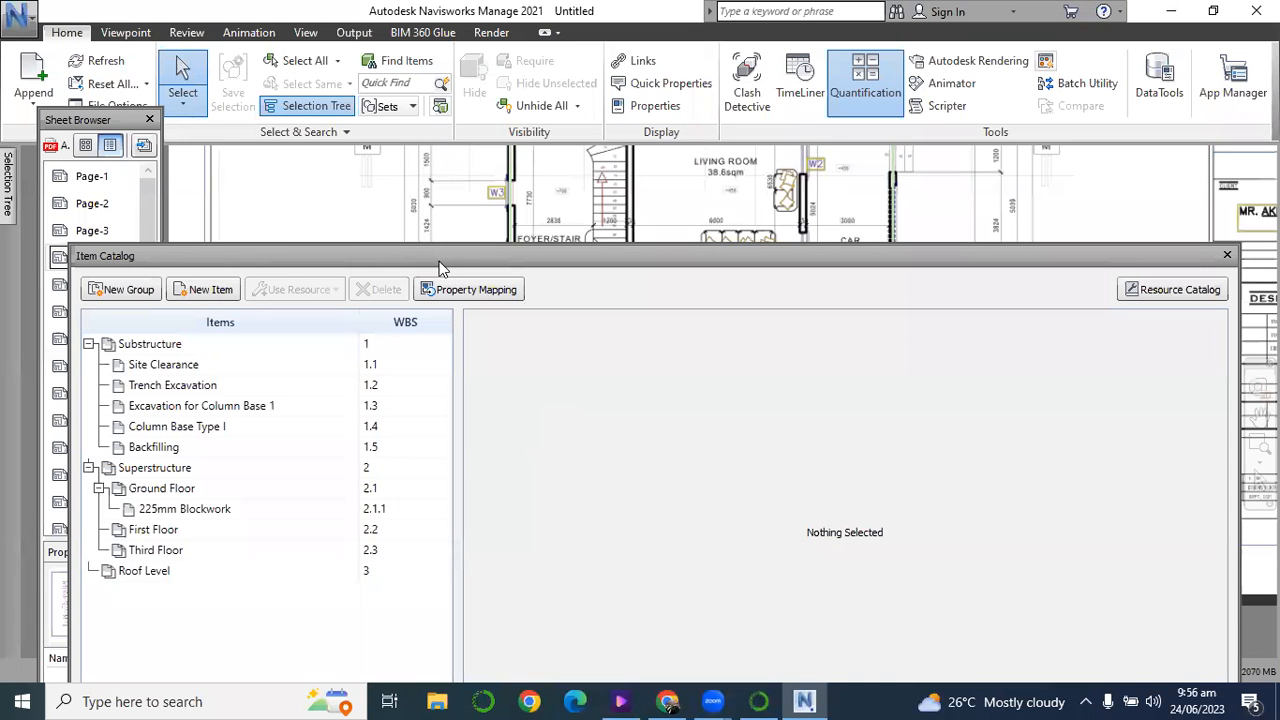
Enclose the ModelLength*3 term of the 225mm Blockwork item's Area formula in parentheses.
{"action": "left_click_drag", "start_coordinate": [441, 268], "coordinate": [482, 345]}
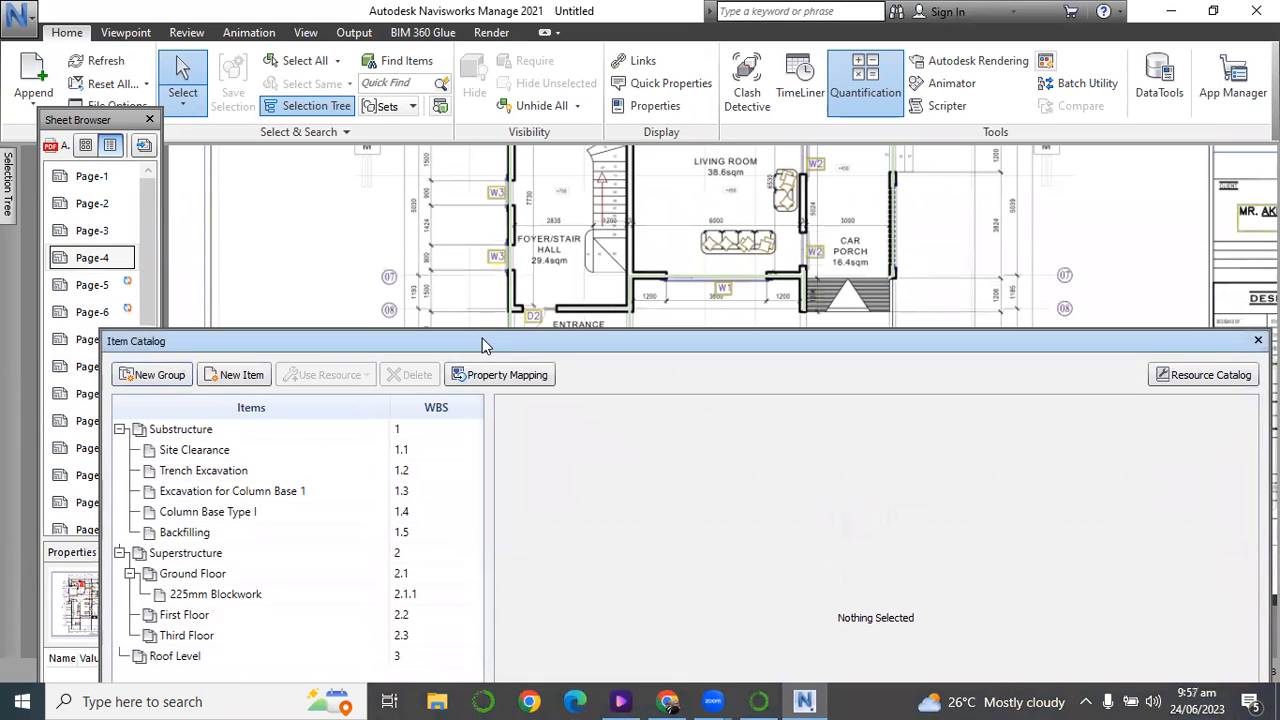
{"action": "left_click_drag", "start_coordinate": [377, 335], "coordinate": [337, 222]}
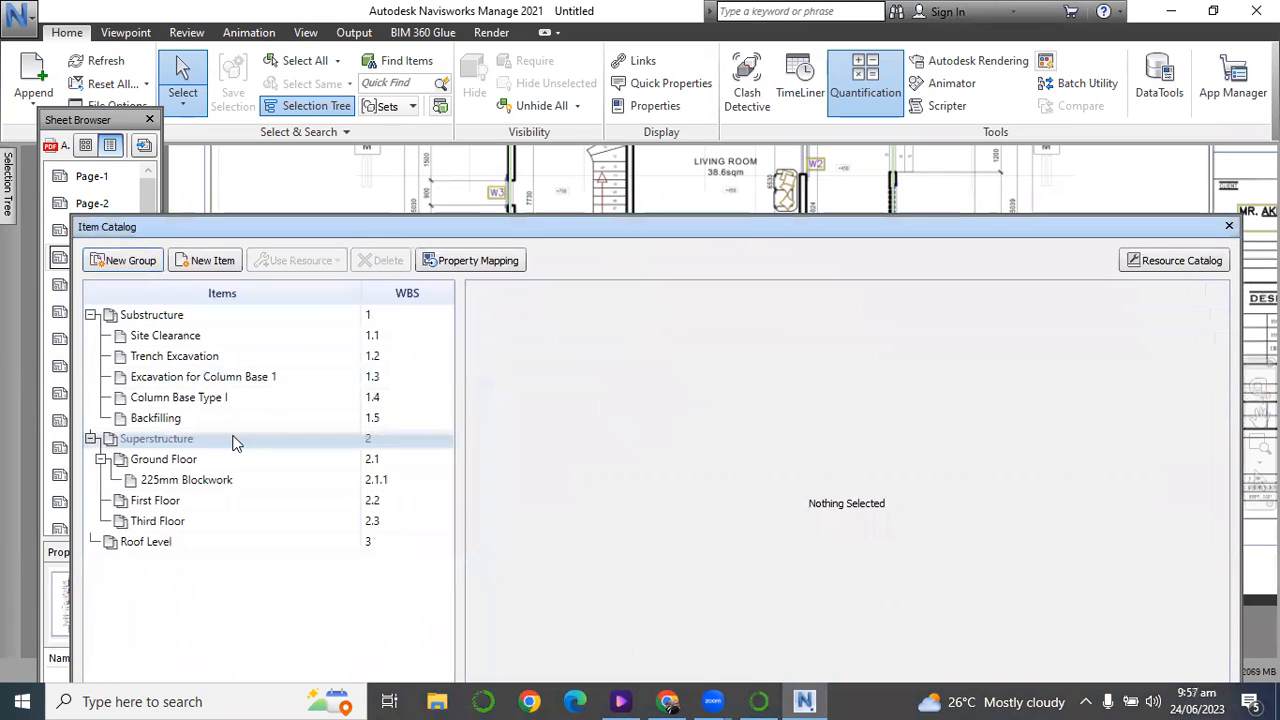
{"action": "left_click", "coordinate": [191, 480]}
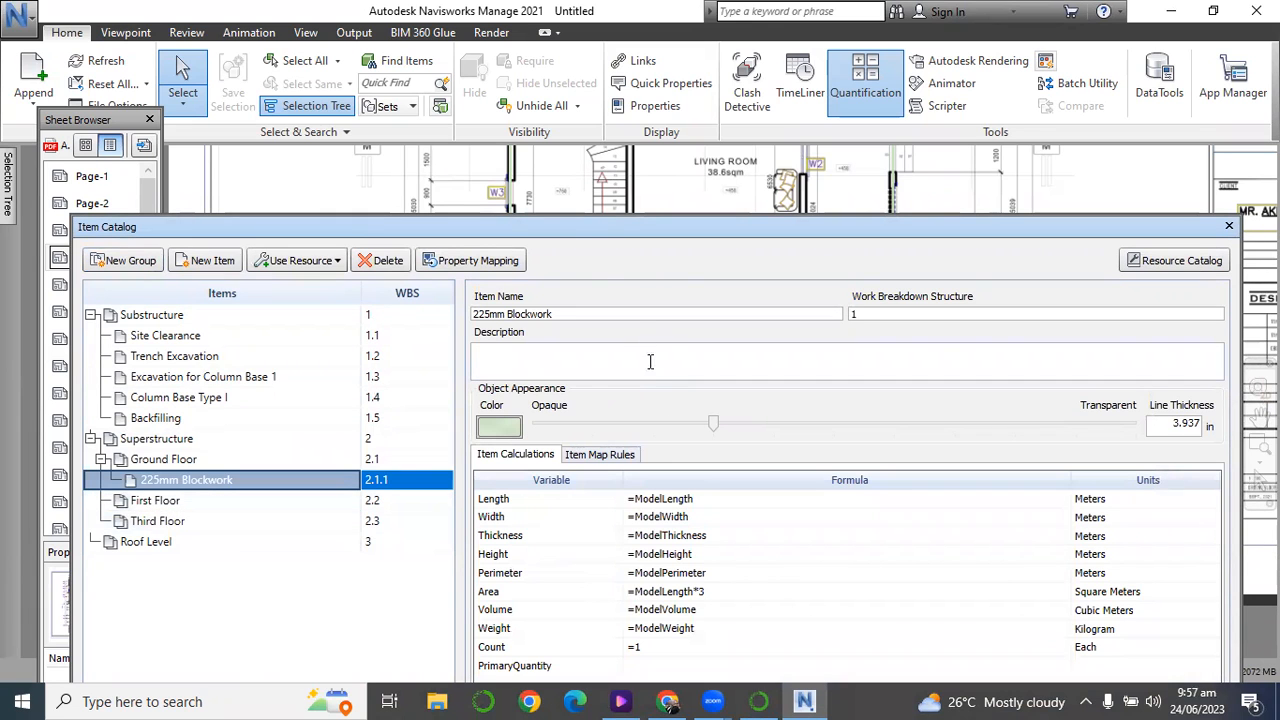
{"action": "left_click_drag", "start_coordinate": [574, 226], "coordinate": [555, 146]}
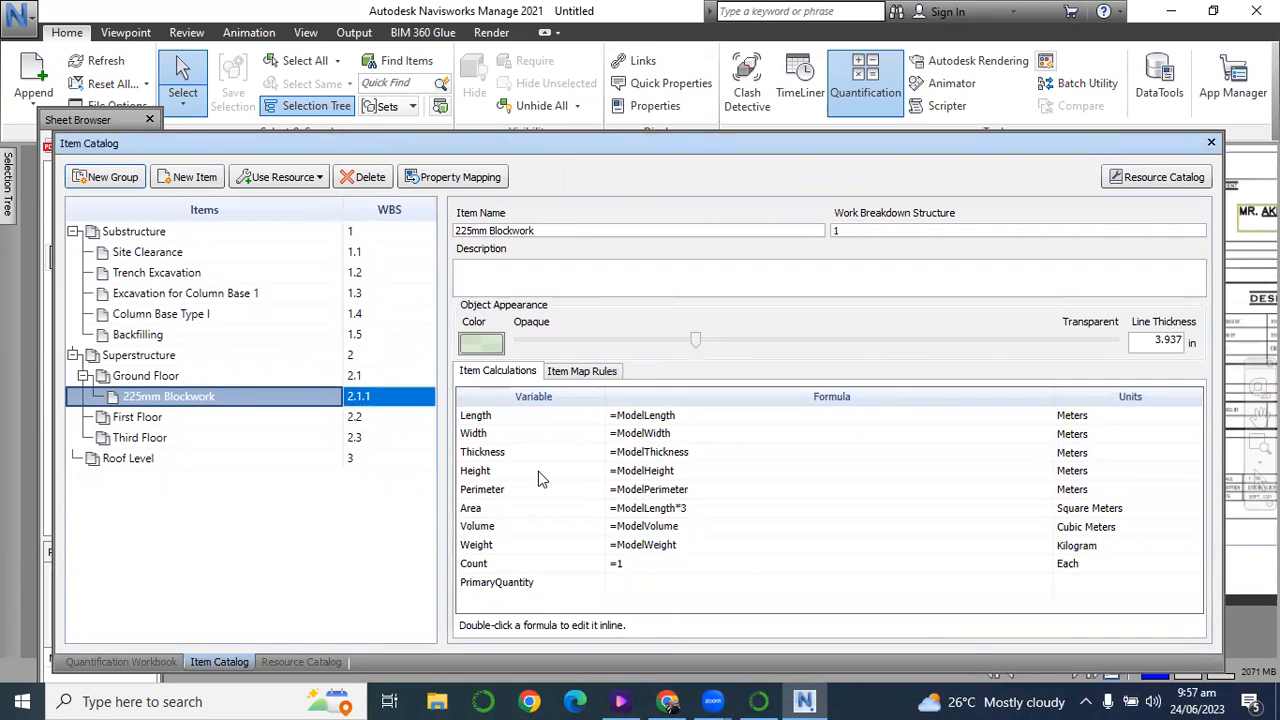
{"action": "left_click", "coordinate": [697, 511]}
{"action": "double_click", "coordinate": [697, 510]}
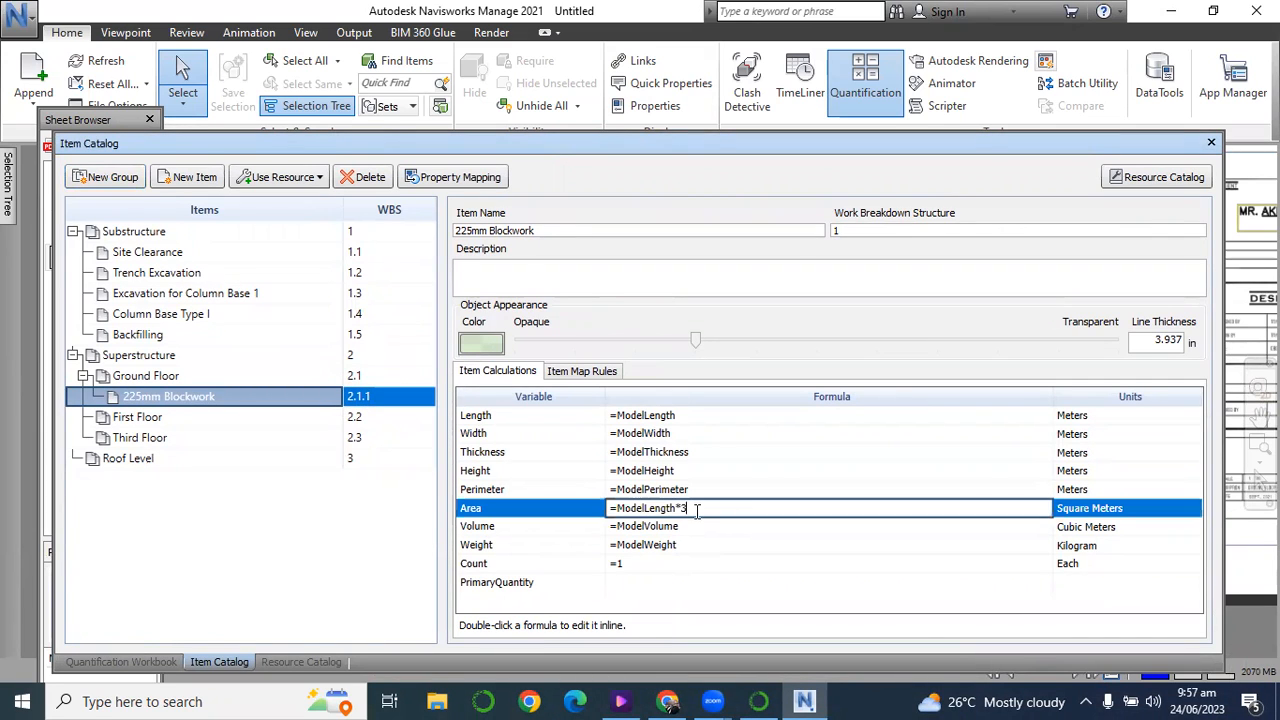
{"action": "type", "text": ")"}
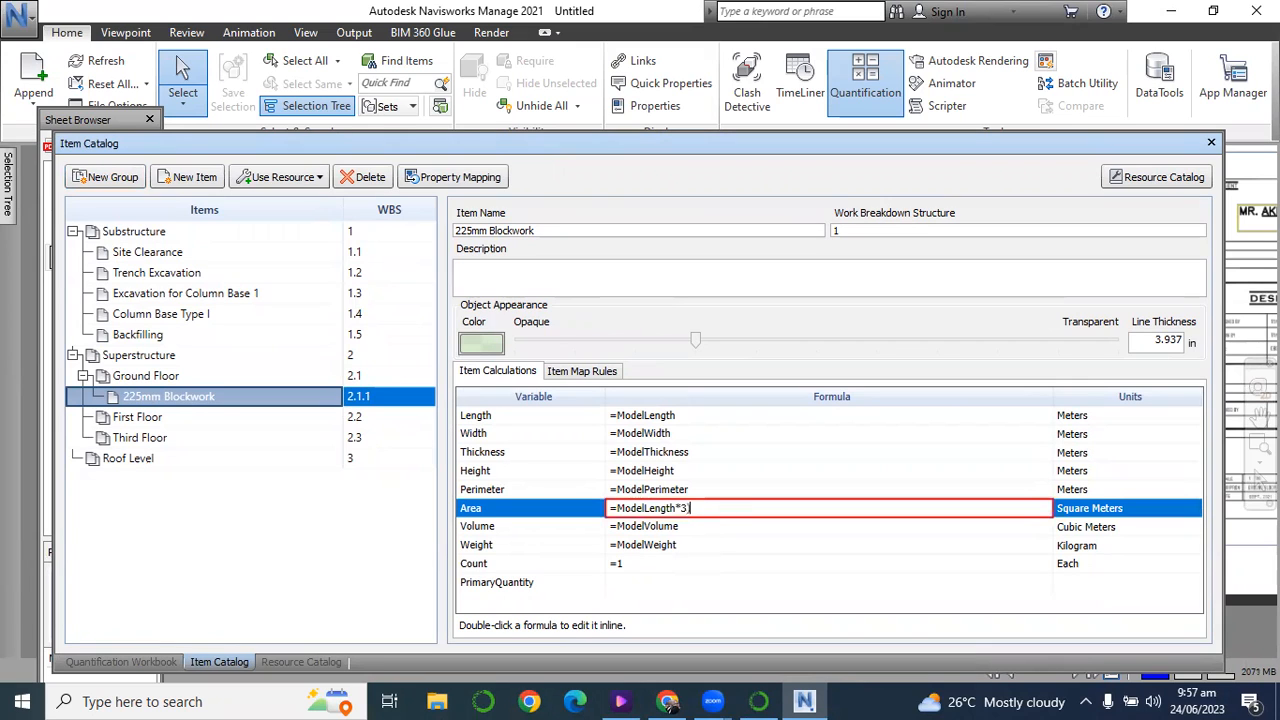
{"action": "left_click", "coordinate": [615, 508]}
{"action": "type", "text": "("}
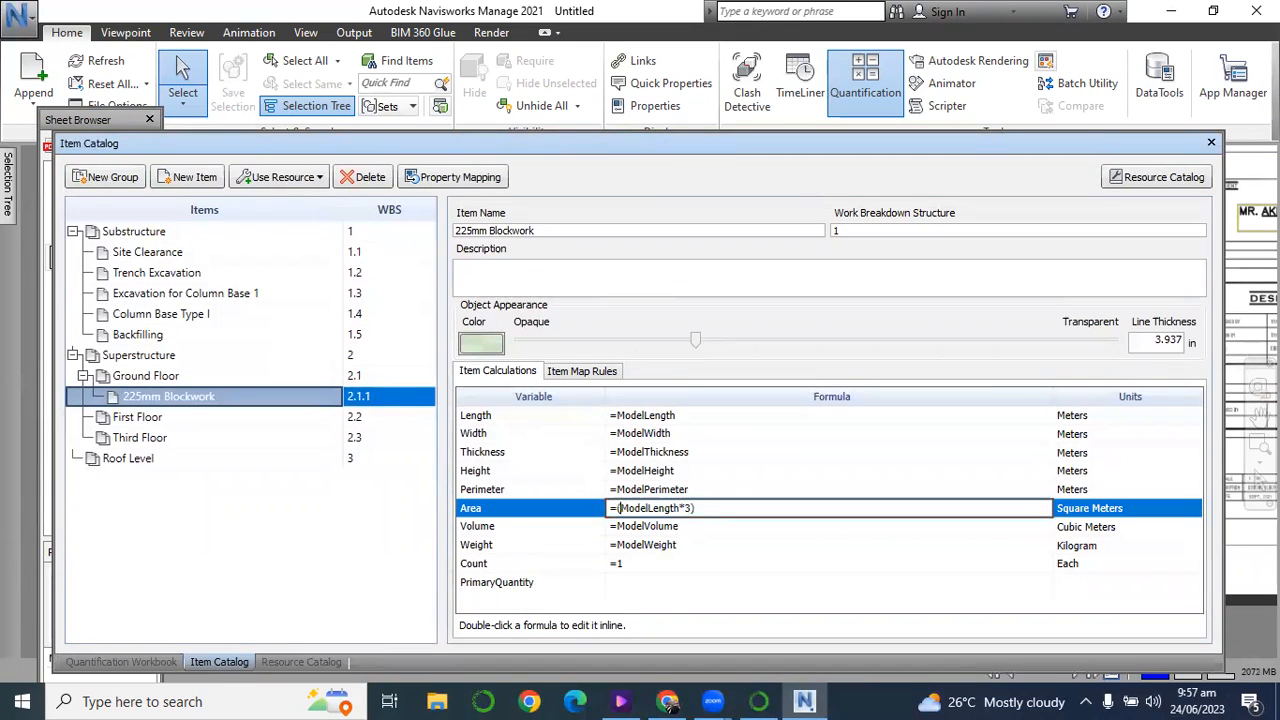
Deduct openings from the 225mm Blockwork area by extending its formula to =(ModelLength*3)-(10*2.6*1.2).
{"action": "left_click", "coordinate": [716, 510]}
{"action": "type", "text": "-"}
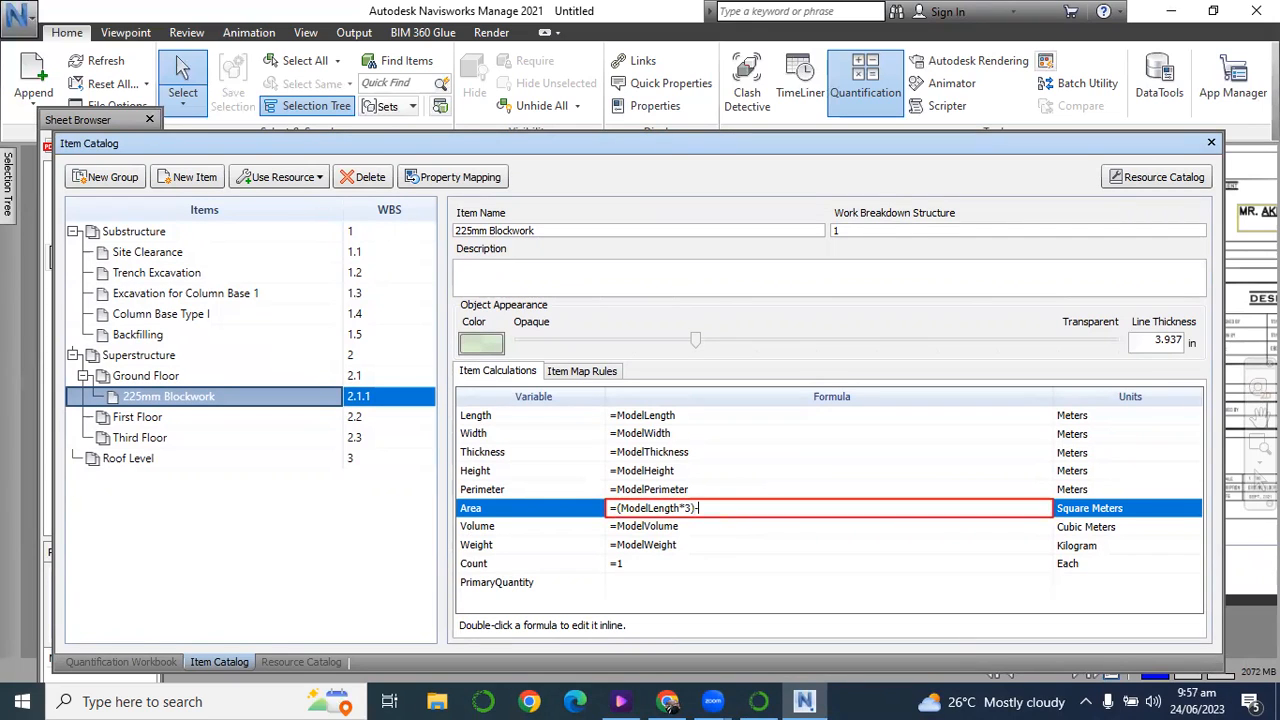
{"action": "type", "text": "(10*2.6*1.2)"}
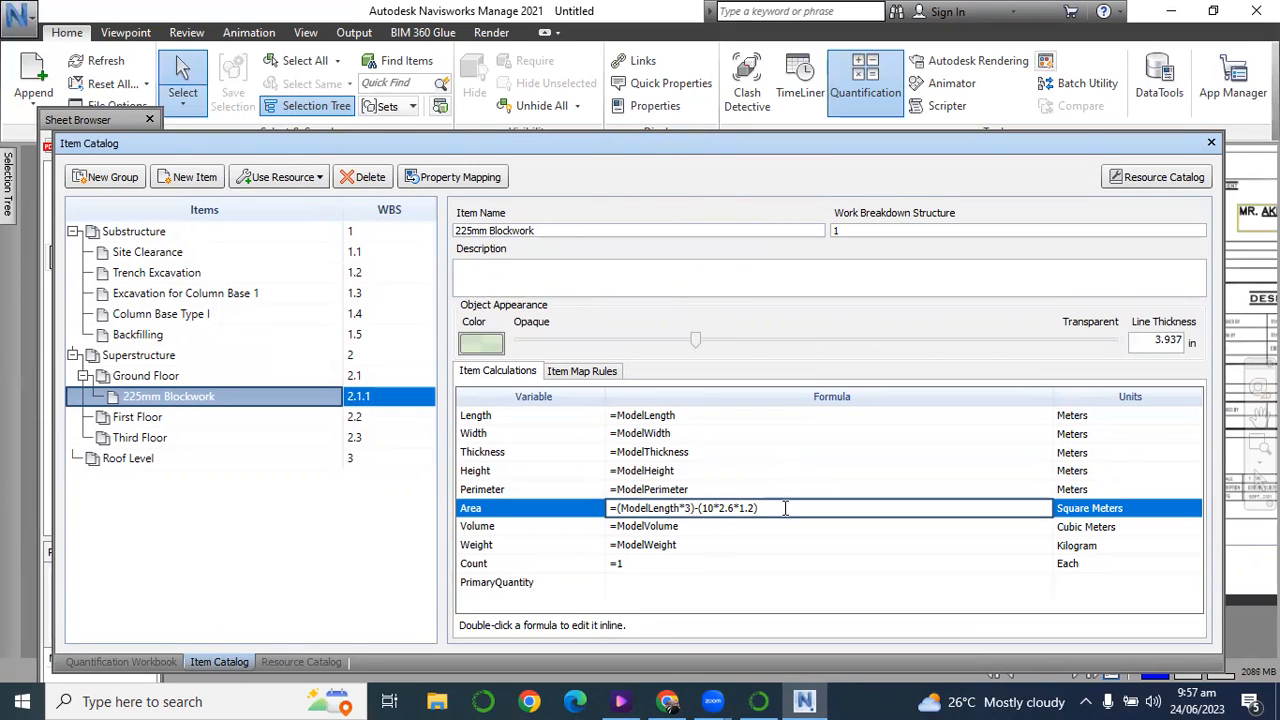
{"action": "key", "text": "Return"}
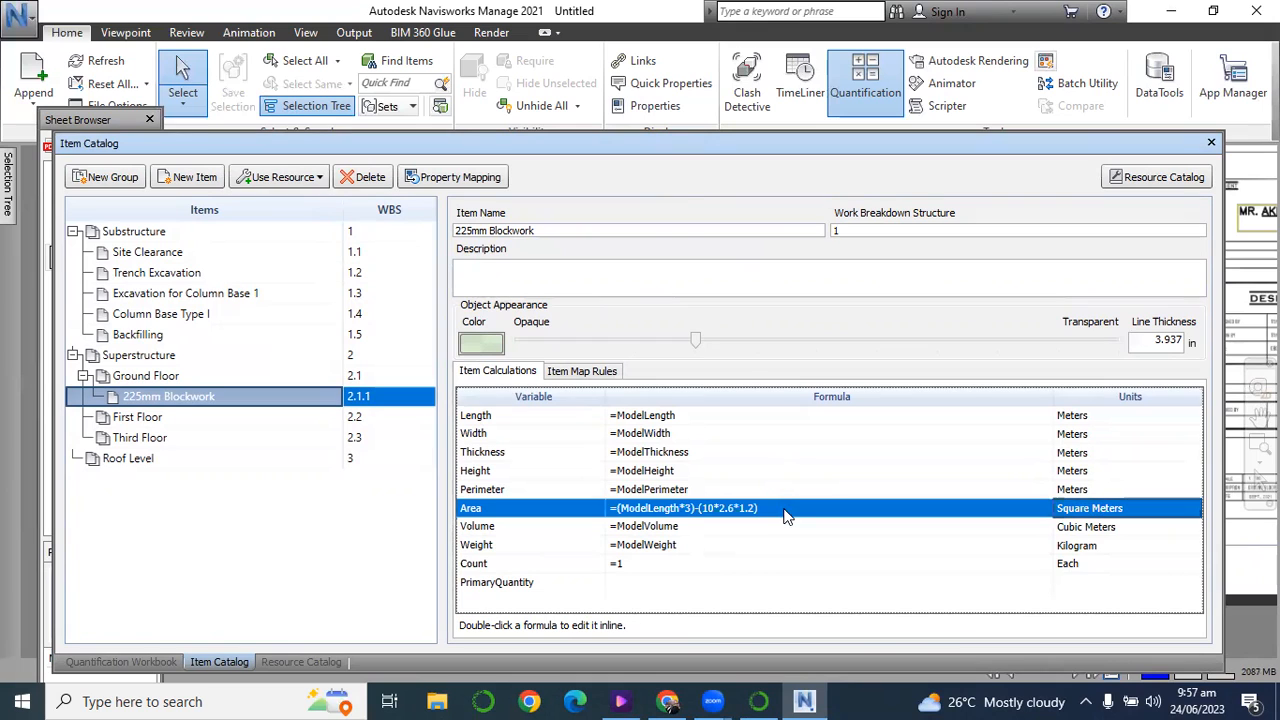
Review the 225mm Blockwork item's recalculated area in the workbook alongside the window and door tags on the ground floor plan.
{"action": "left_click", "coordinate": [143, 663]}
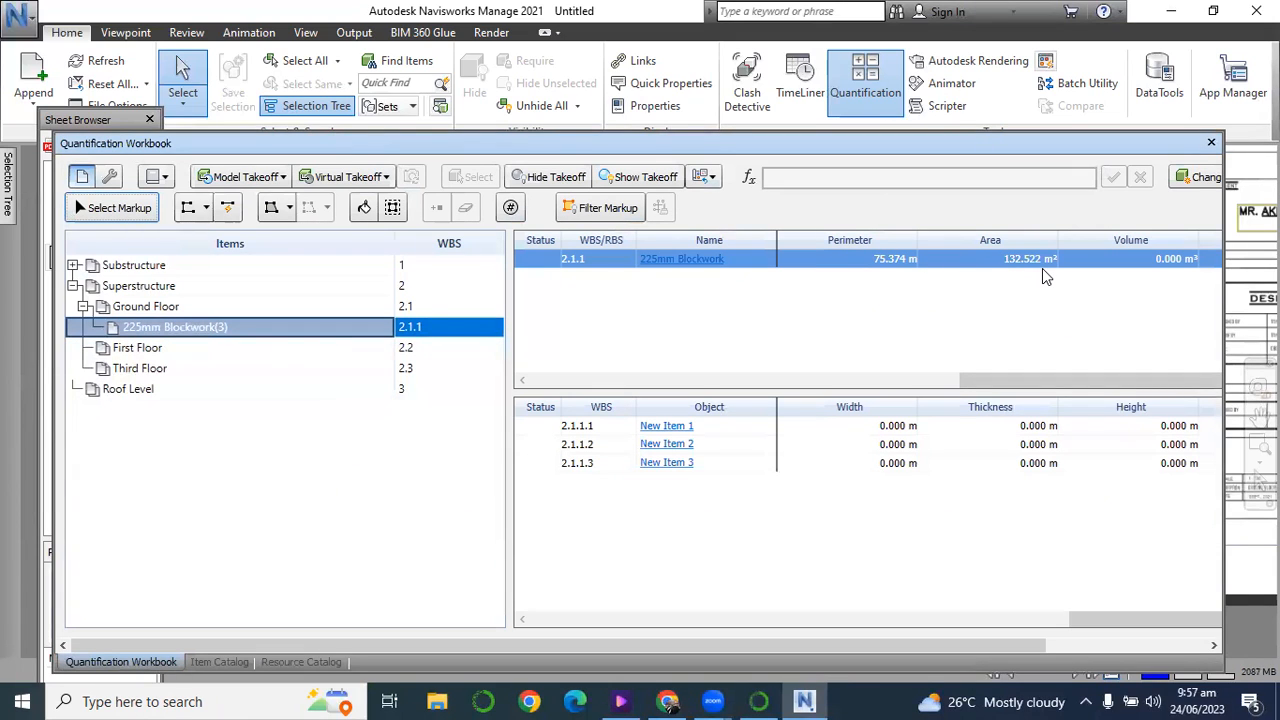
{"action": "left_click_drag", "start_coordinate": [491, 146], "coordinate": [512, 388]}
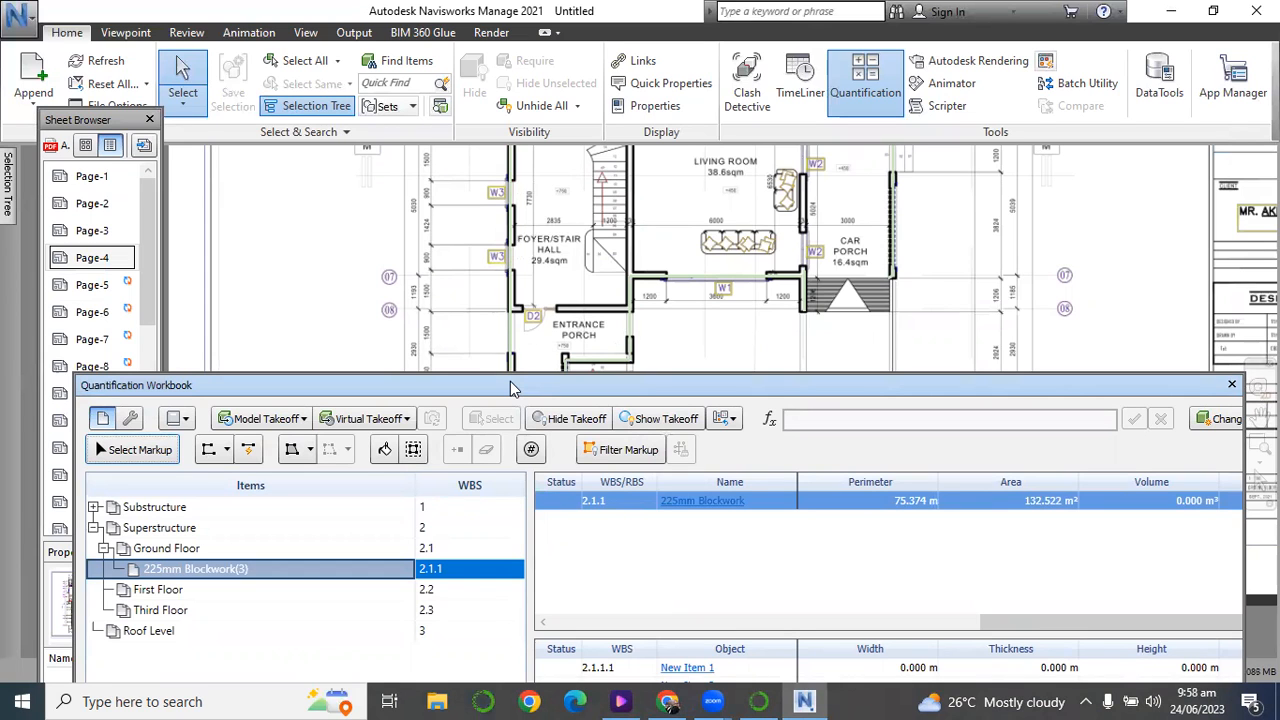
{"action": "left_click_drag", "start_coordinate": [510, 388], "coordinate": [498, 238]}
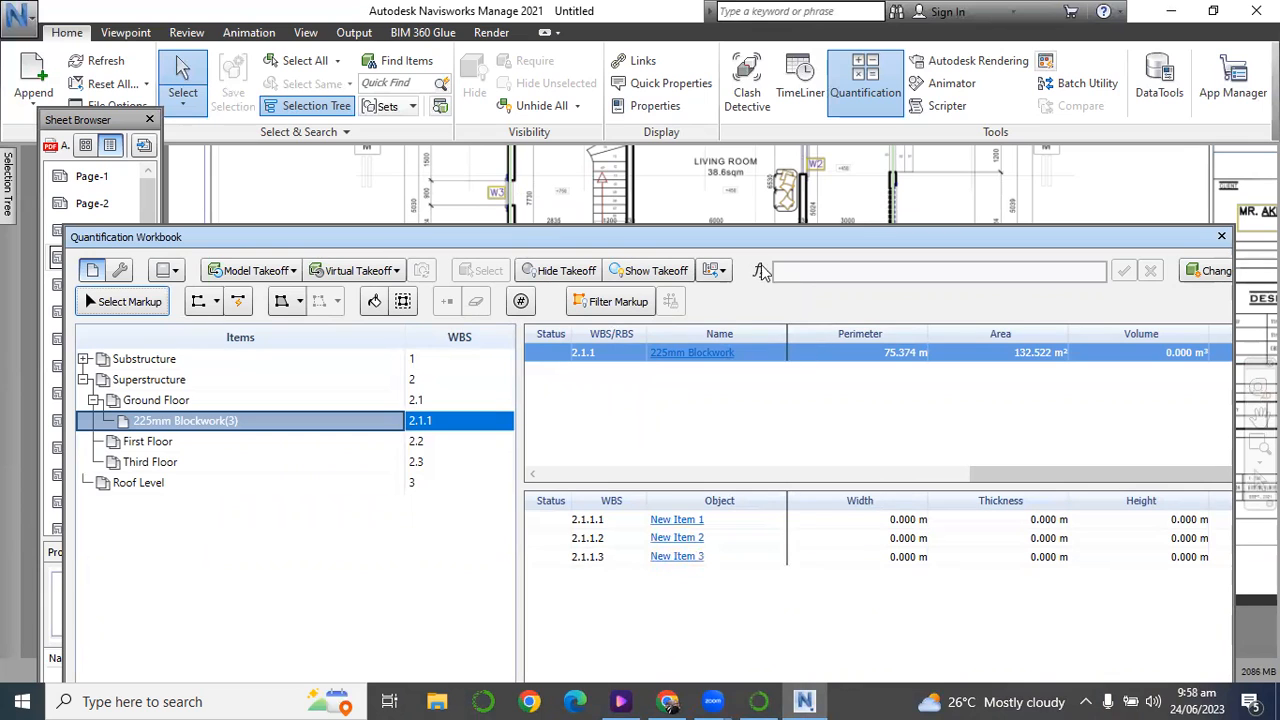
{"action": "left_click_drag", "start_coordinate": [817, 242], "coordinate": [820, 174]}
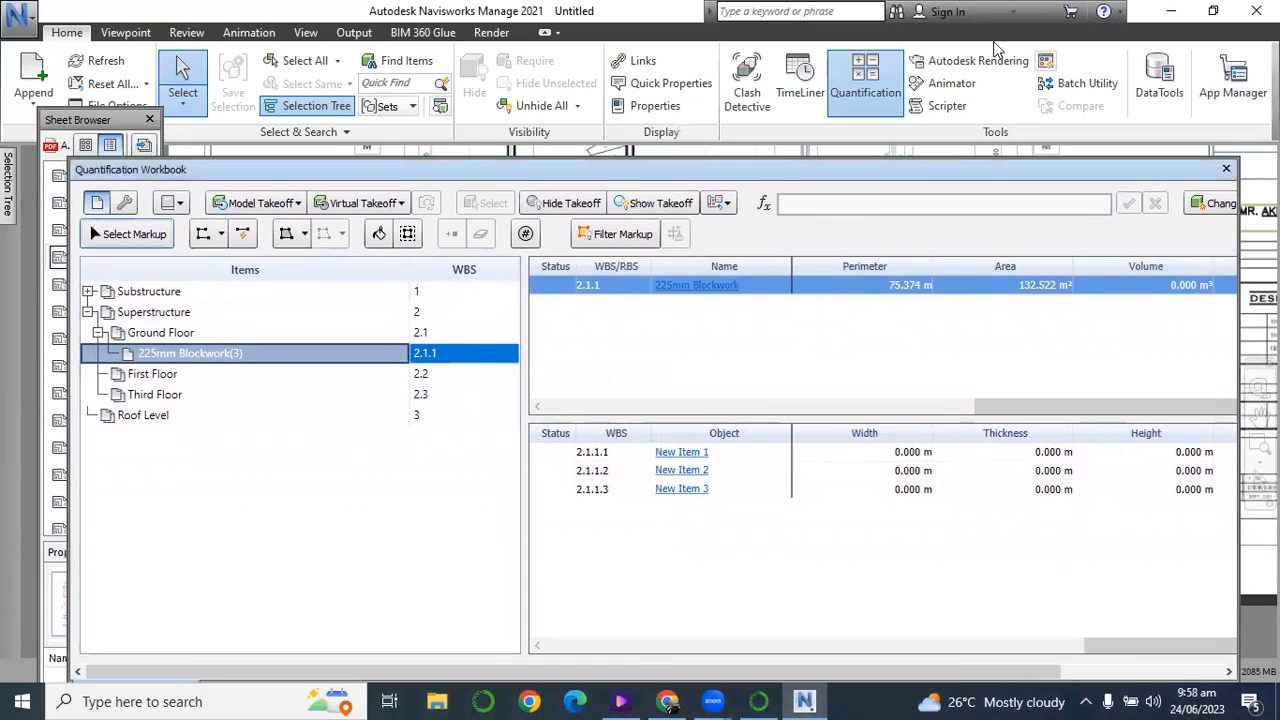
Open the MY folder from the desktop and locate the Navisworks folder inside it.
{"action": "left_click", "coordinate": [1160, 16]}
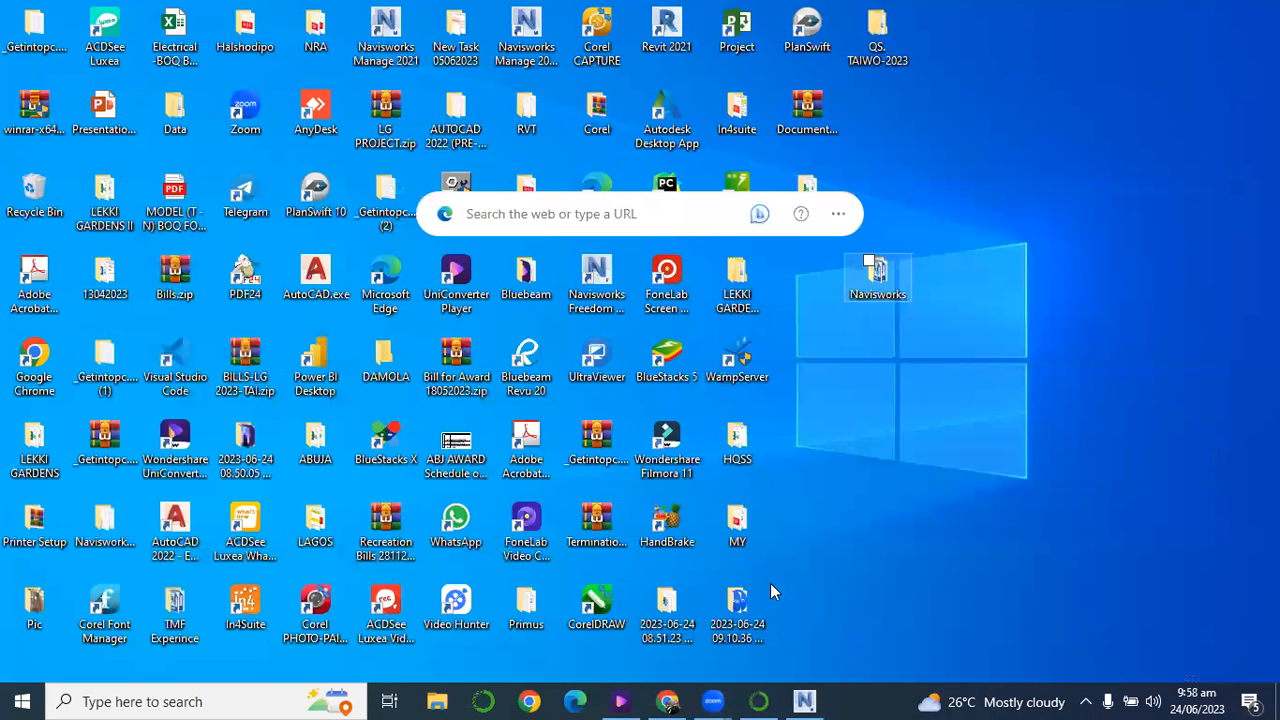
{"action": "double_click", "coordinate": [744, 530]}
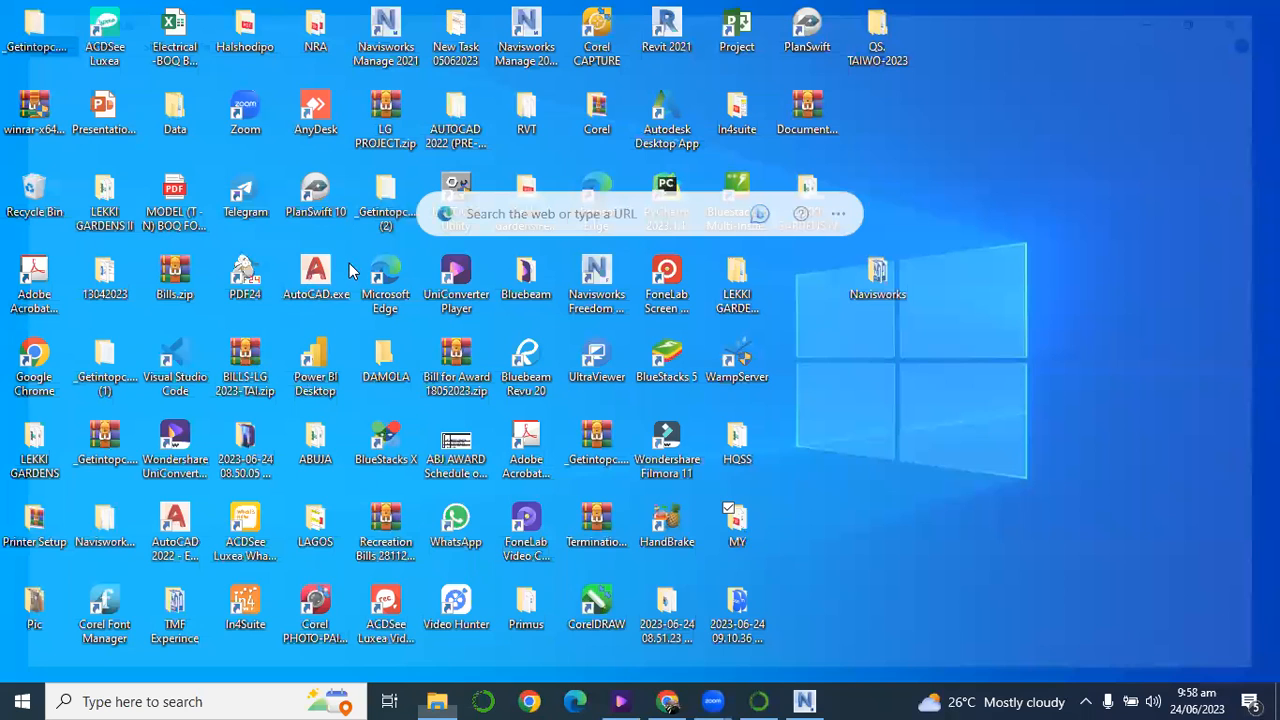
{"action": "key", "text": "n"}
{"action": "key", "text": "n"}
{"action": "key", "text": "n"}
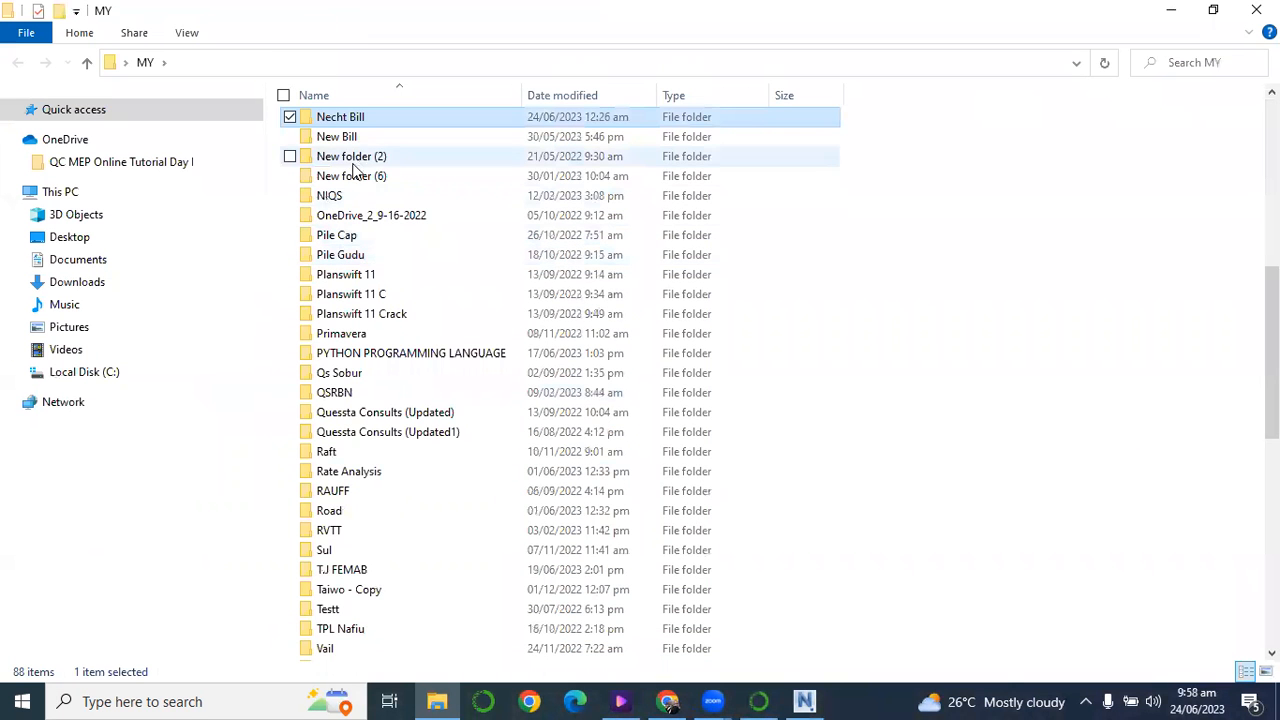
{"action": "key", "text": "n"}
{"action": "key", "text": "n"}
{"action": "key", "text": "n"}
{"action": "key", "text": "n"}
{"action": "key", "text": "n"}
{"action": "key", "text": "n"}
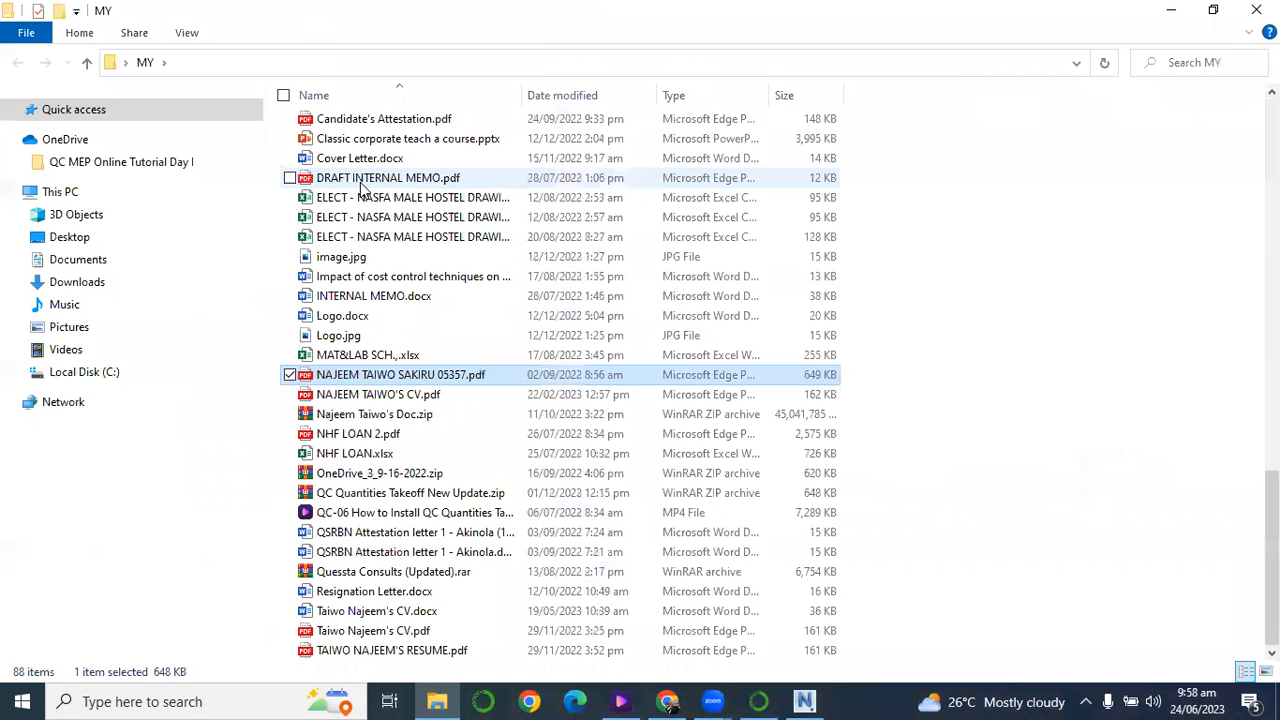
{"action": "key", "text": "n"}
{"action": "key", "text": "n"}
{"action": "key", "text": "n"}
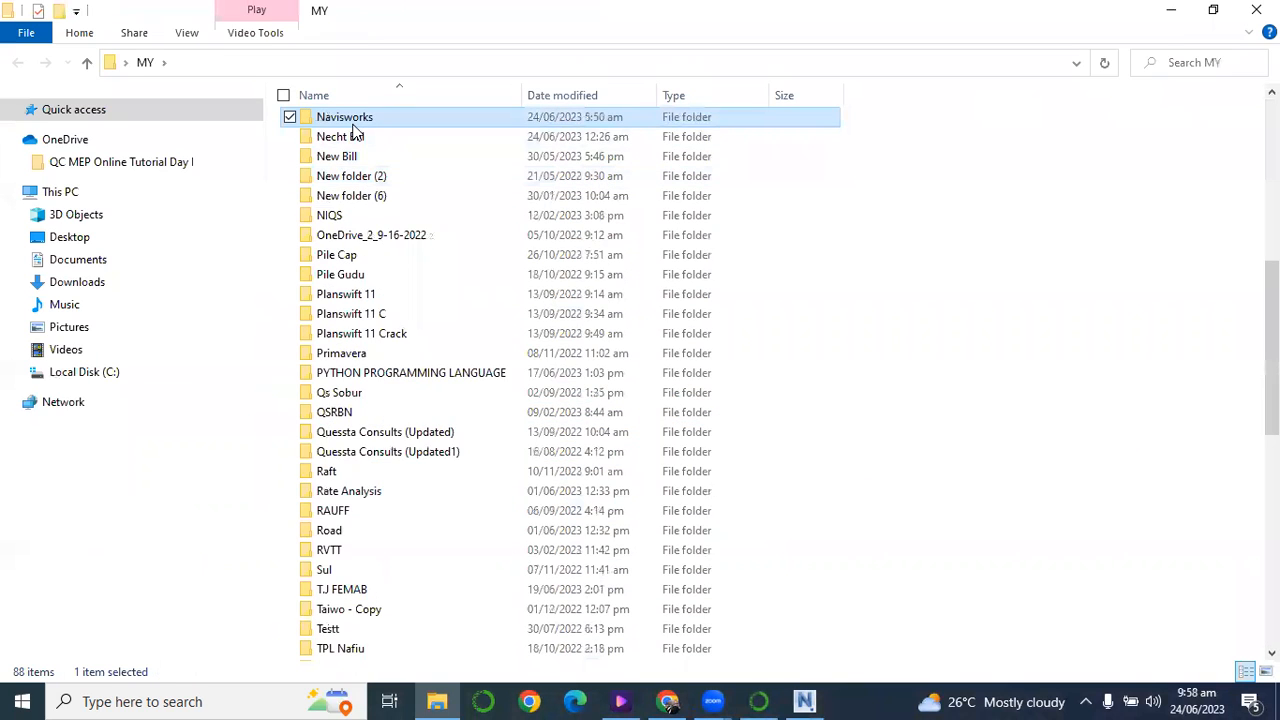
Open AutodeskNavisworksQuantificationCatalogCreationTemplate2014-2015 - Copy.xlsm from the catalog template folder inside the Navisworks folder.
{"action": "double_click", "coordinate": [352, 120]}
{"action": "double_click", "coordinate": [329, 157]}
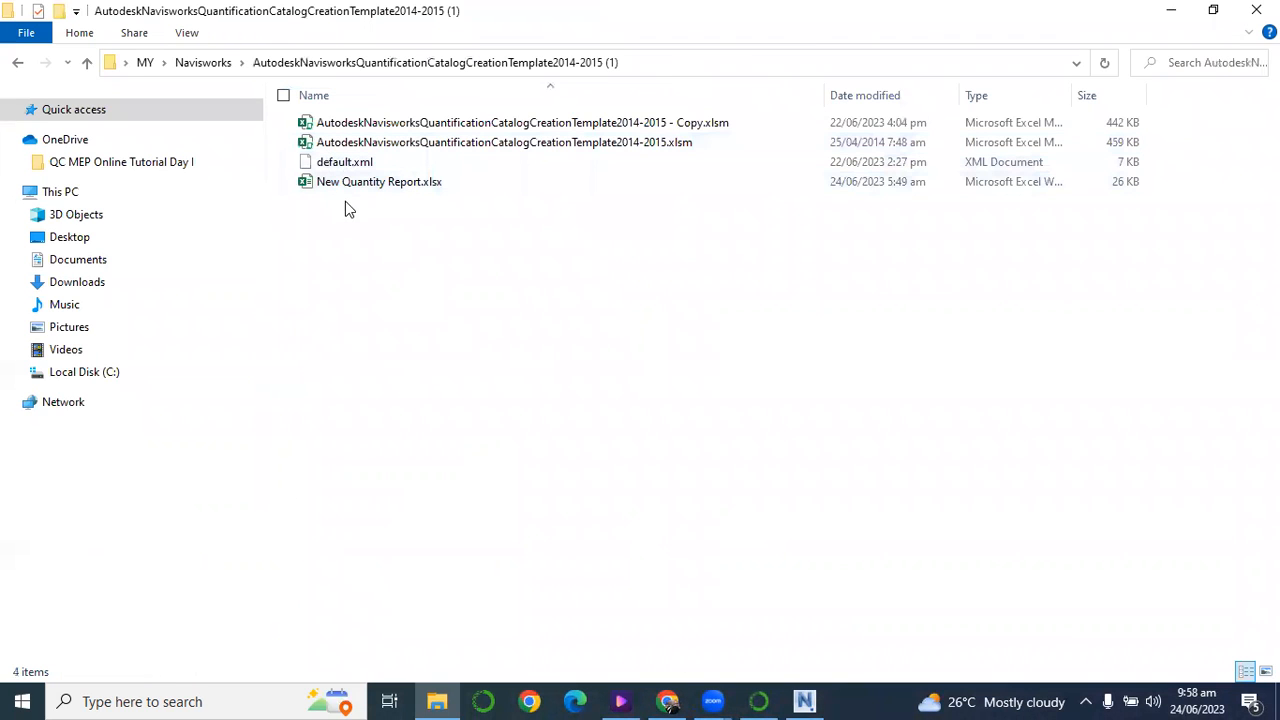
{"action": "double_click", "coordinate": [389, 122]}
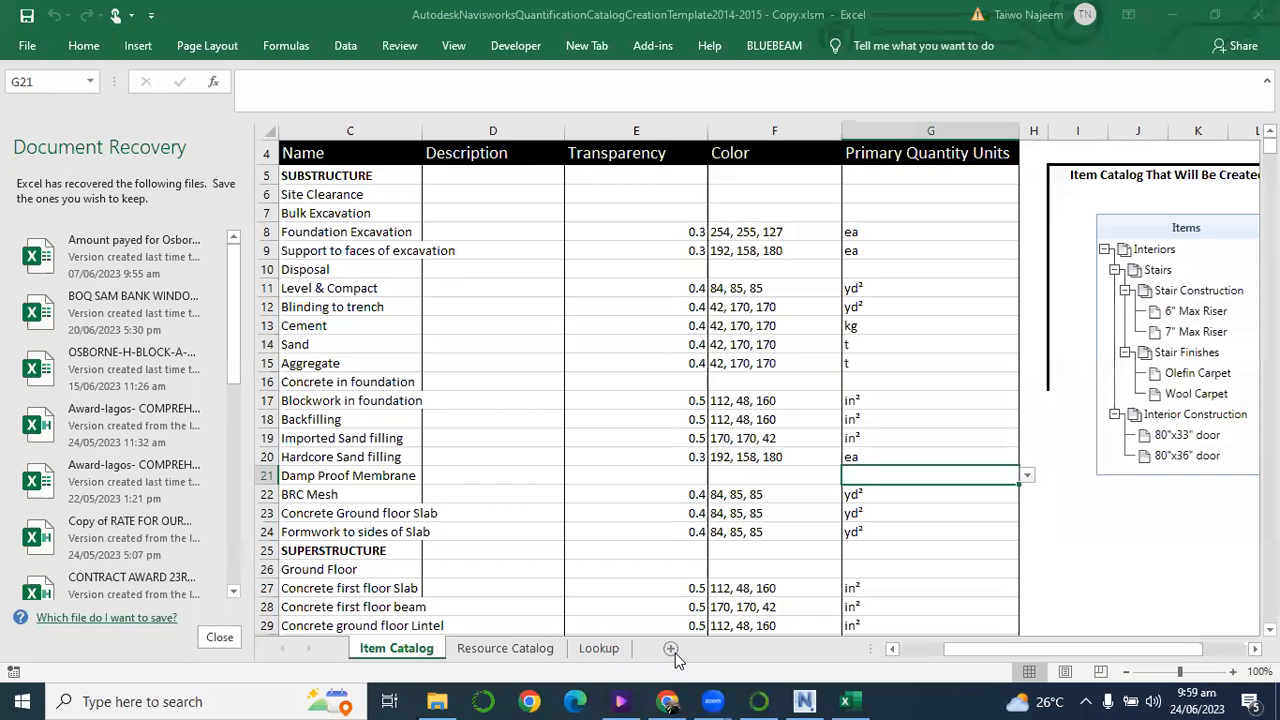
Dismiss Excel's Document Recovery list, choosing to keep the recovered files for viewing another time.
{"action": "left_click", "coordinate": [212, 641]}
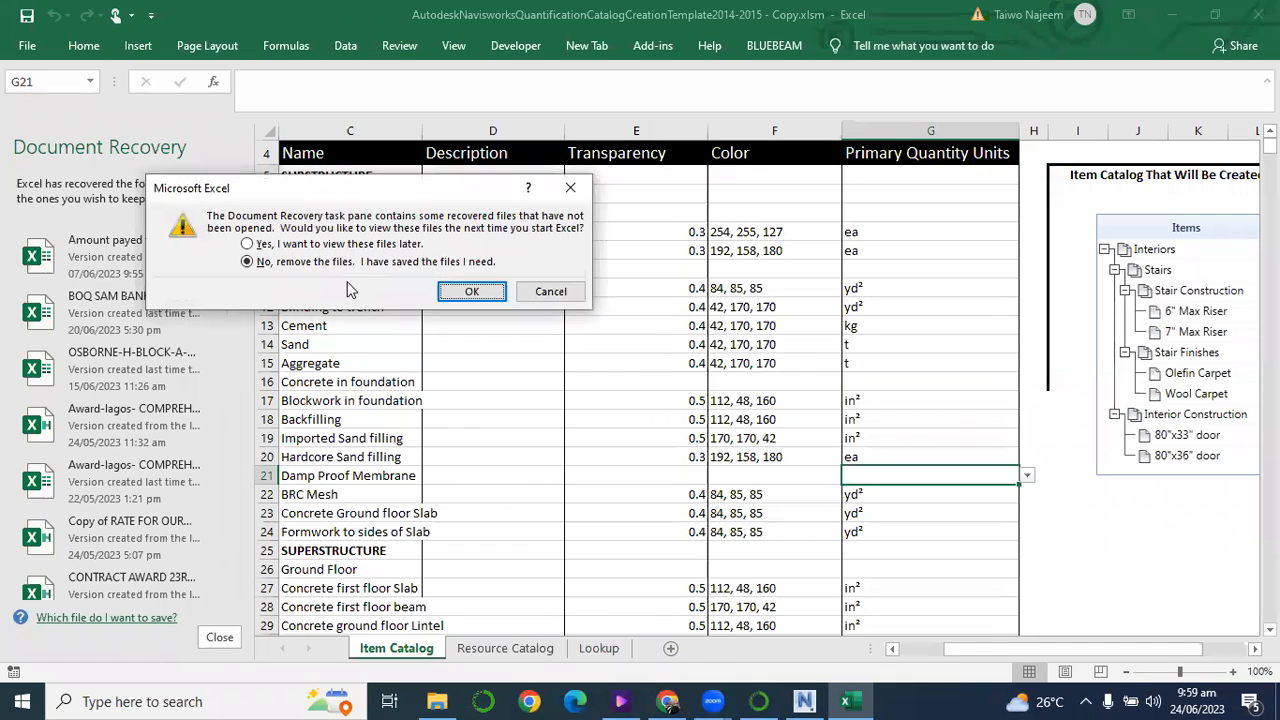
{"action": "left_click", "coordinate": [330, 246]}
{"action": "left_click", "coordinate": [445, 291]}
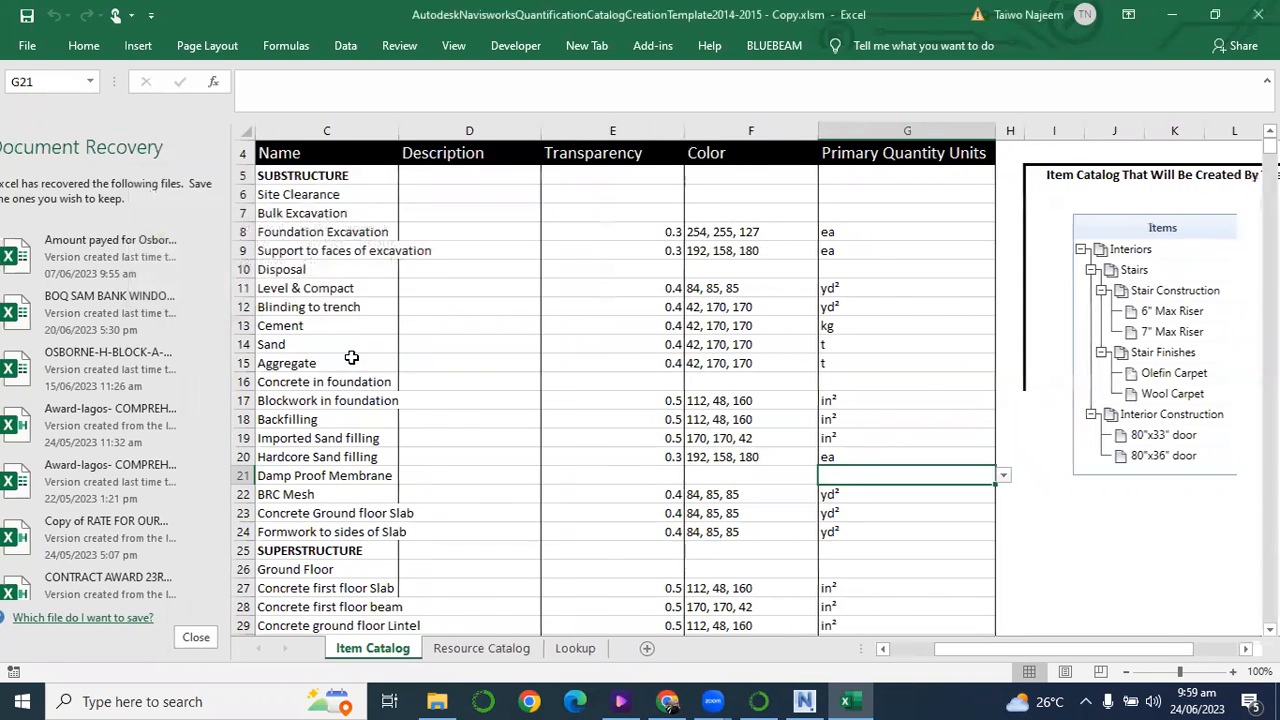
Review the WBS, type, name and unit columns of the Item Catalog sheet and the sample entries of the Resource Catalog sheet.
{"action": "scroll", "coordinate": [420, 528], "scroll_direction": "down", "scroll_amount": 1}
{"action": "left_click_drag", "start_coordinate": [892, 649], "coordinate": [560, 650]}
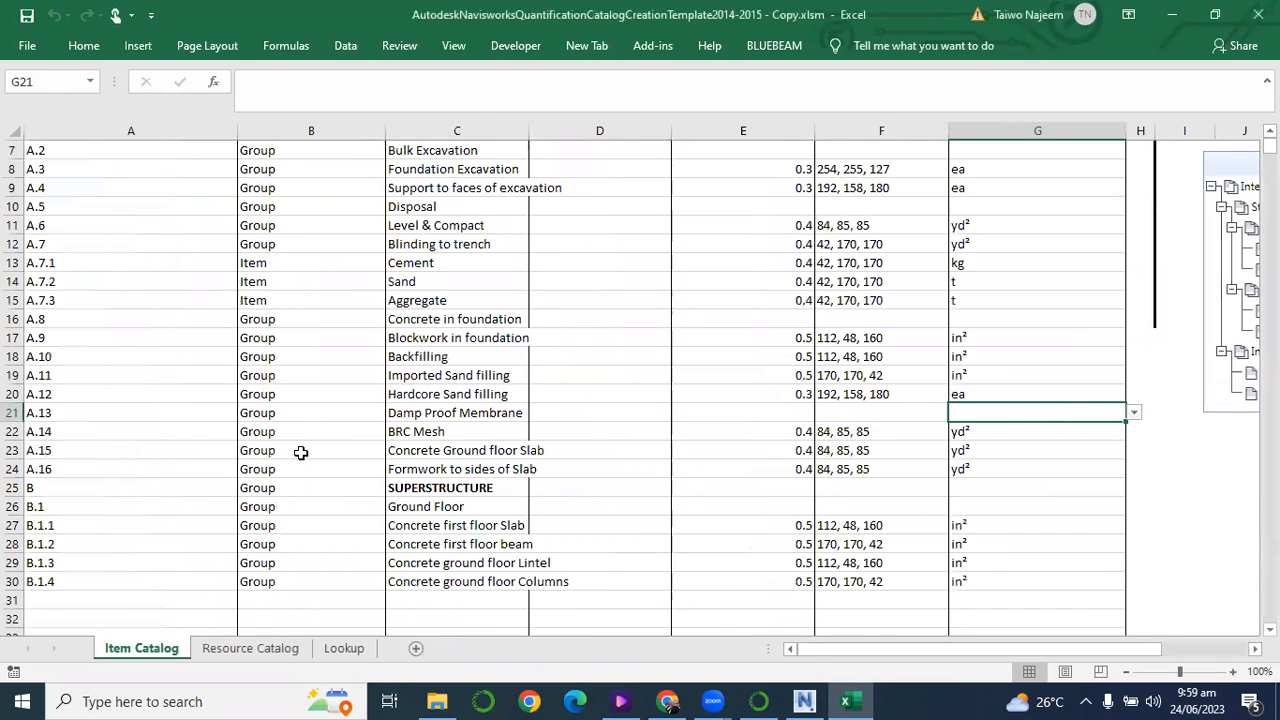
{"action": "scroll", "coordinate": [298, 452], "scroll_direction": "up", "scroll_amount": 2}
{"action": "scroll", "coordinate": [298, 455], "scroll_direction": "down", "scroll_amount": 1}
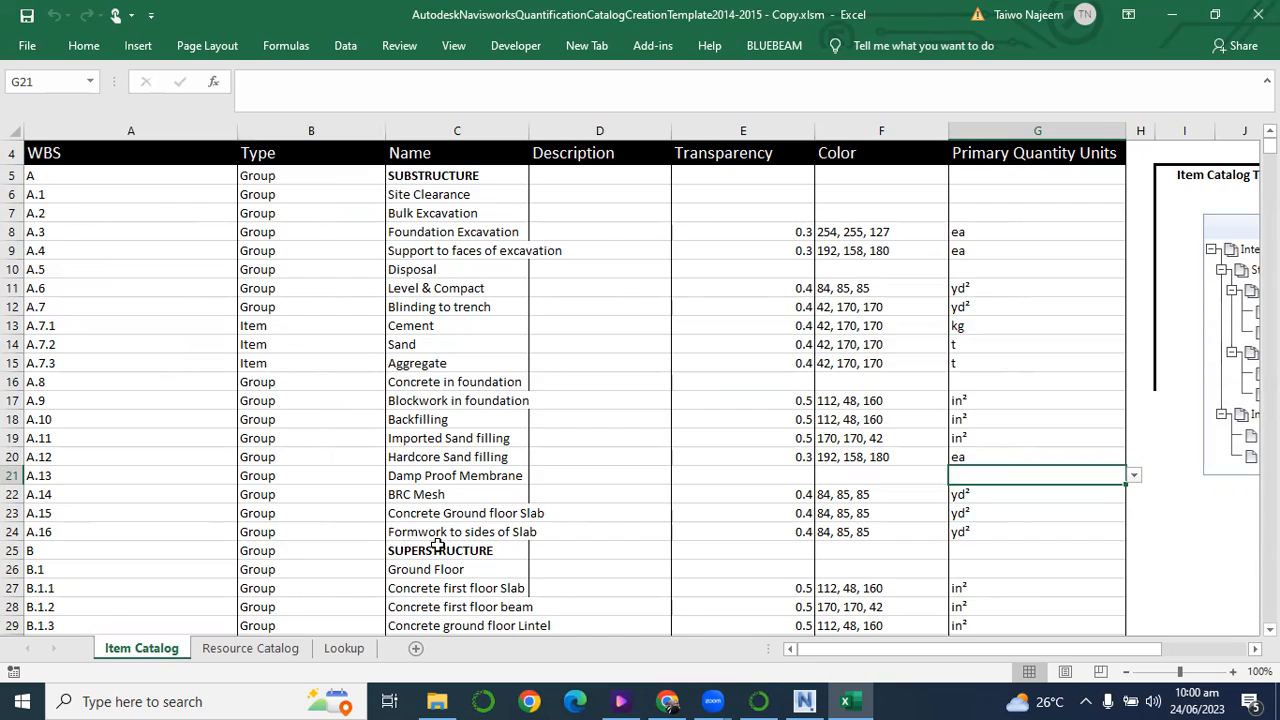
{"action": "scroll", "coordinate": [438, 545], "scroll_direction": "down", "scroll_amount": 3}
{"action": "scroll", "coordinate": [414, 409], "scroll_direction": "up", "scroll_amount": 2}
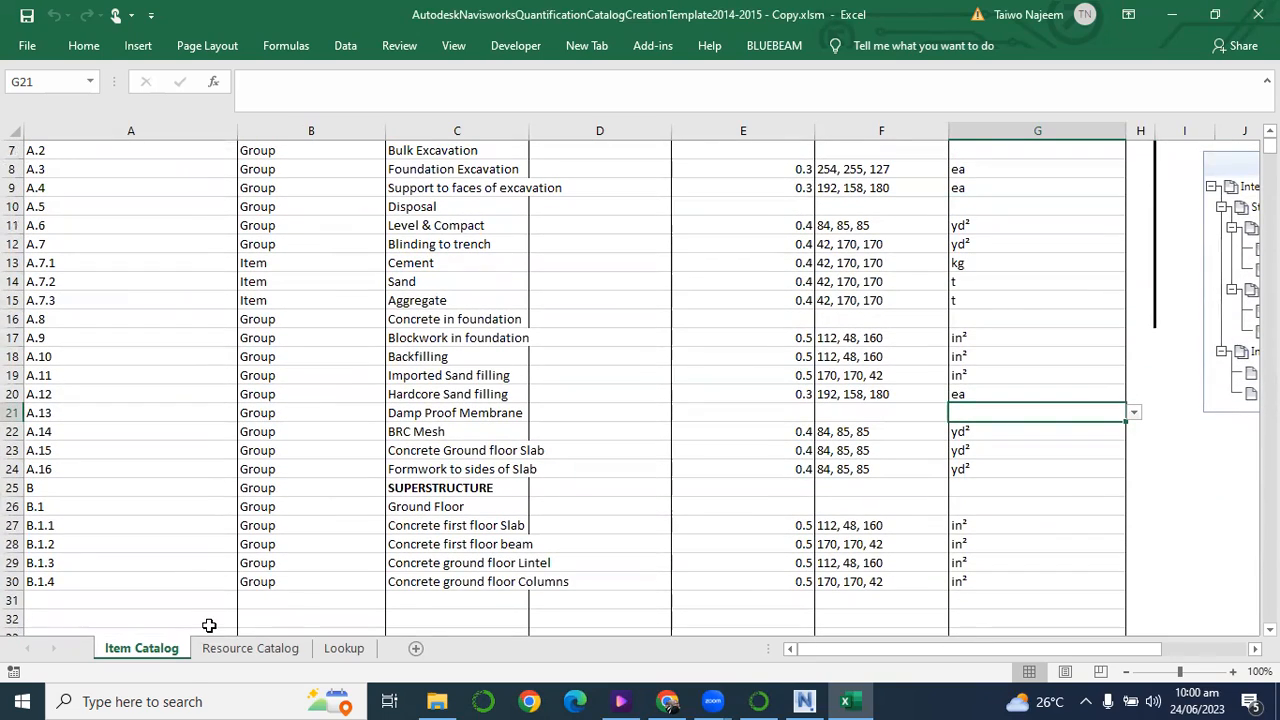
{"action": "left_click", "coordinate": [246, 648]}
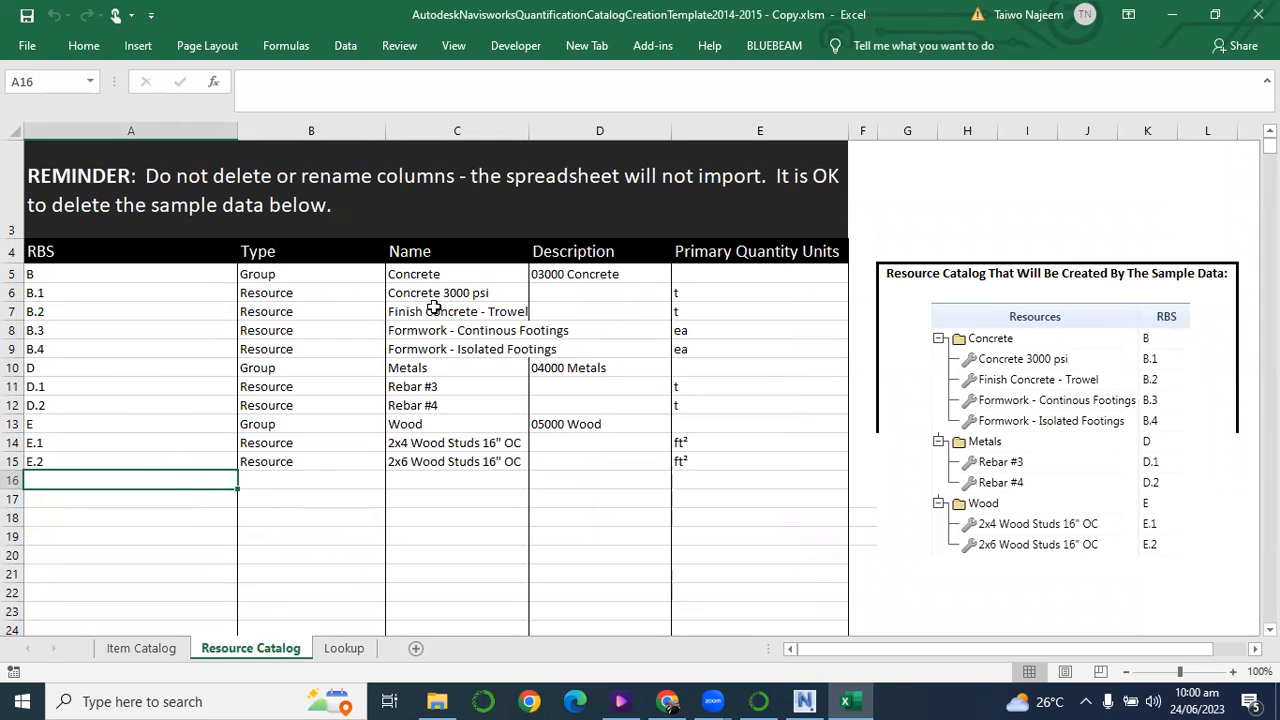
{"action": "left_click", "coordinate": [166, 648]}
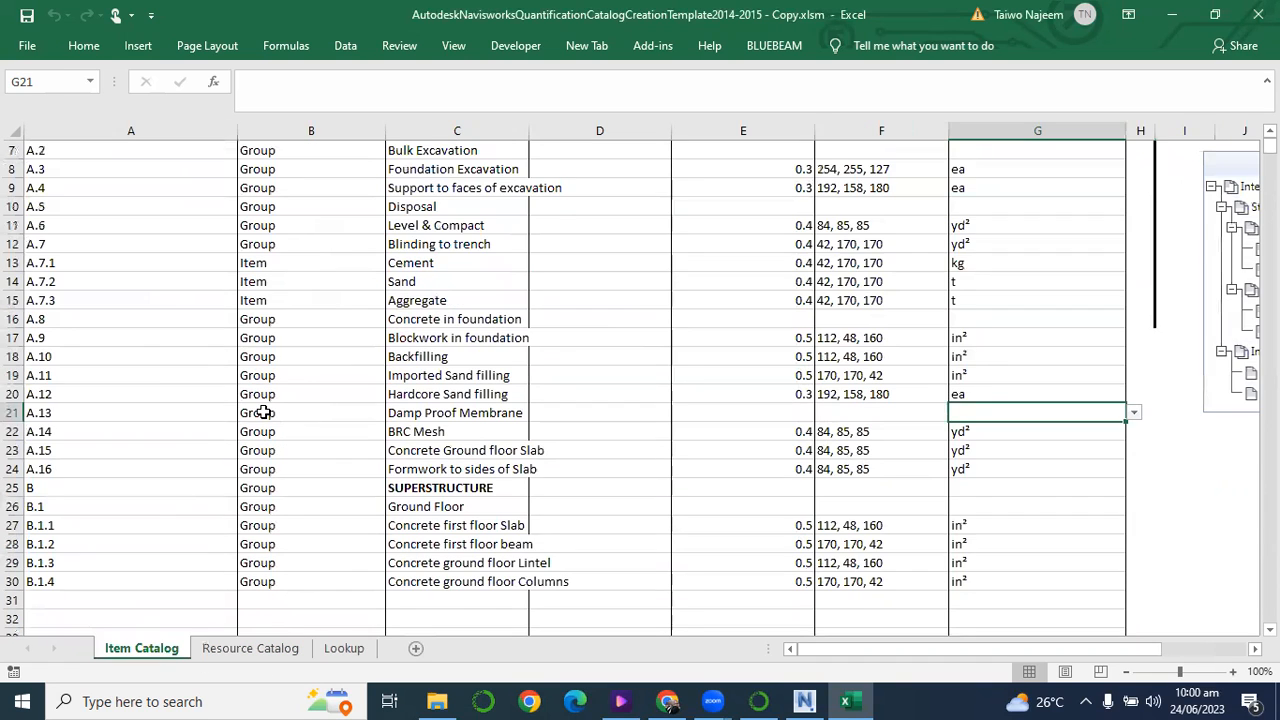
{"action": "scroll", "coordinate": [262, 411], "scroll_direction": "up", "scroll_amount": 2}
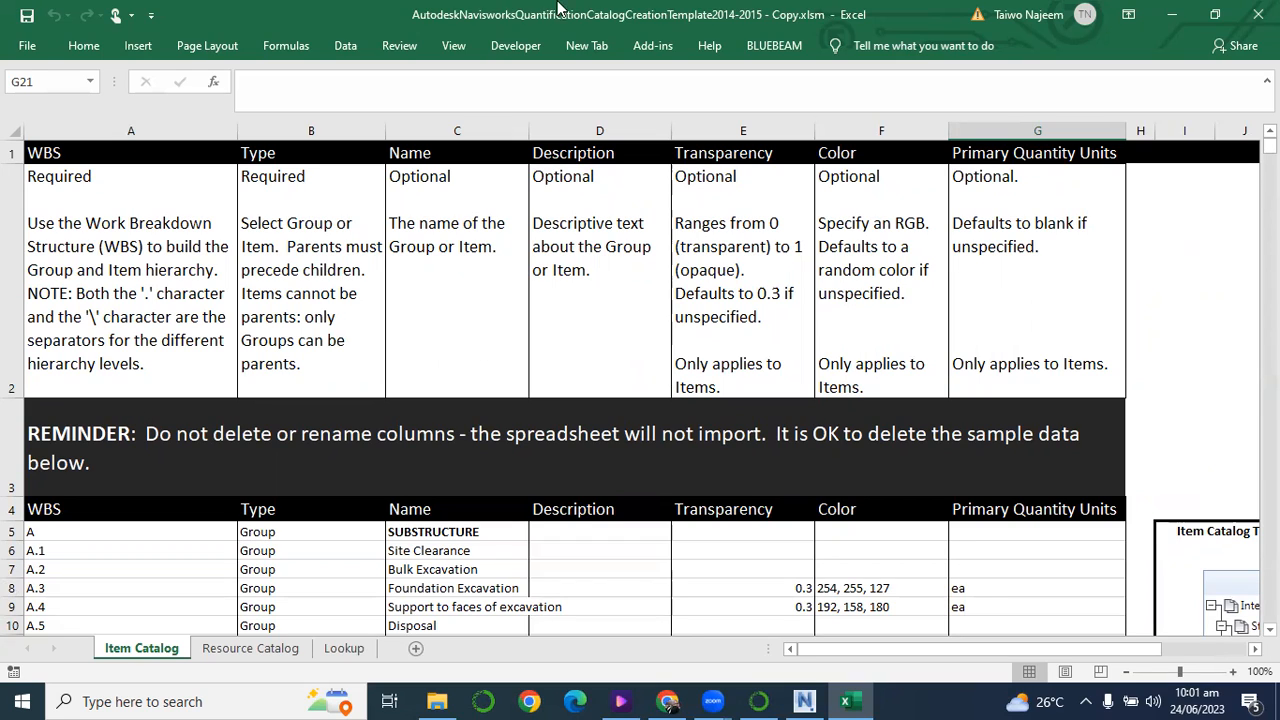
Export the quantification catalog from the template to the desktop as an XML file named 1default.xml.
{"action": "left_click", "coordinate": [655, 46]}
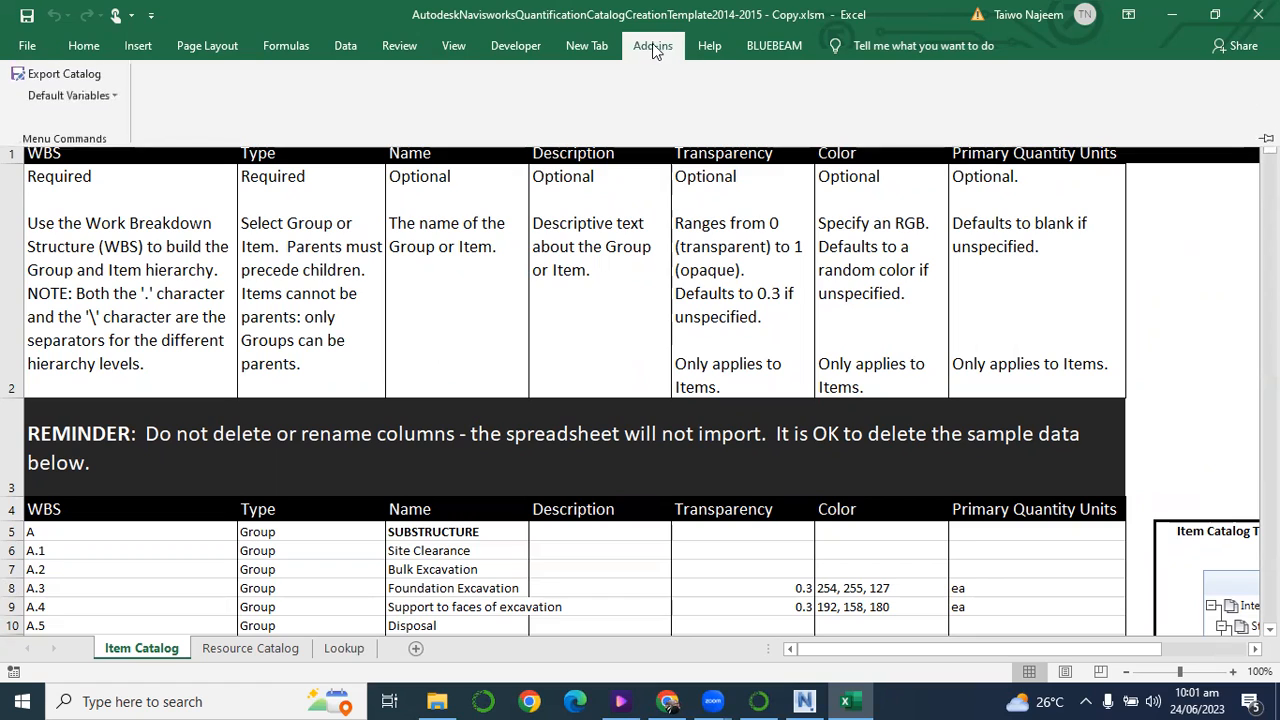
{"action": "left_click", "coordinate": [81, 79]}
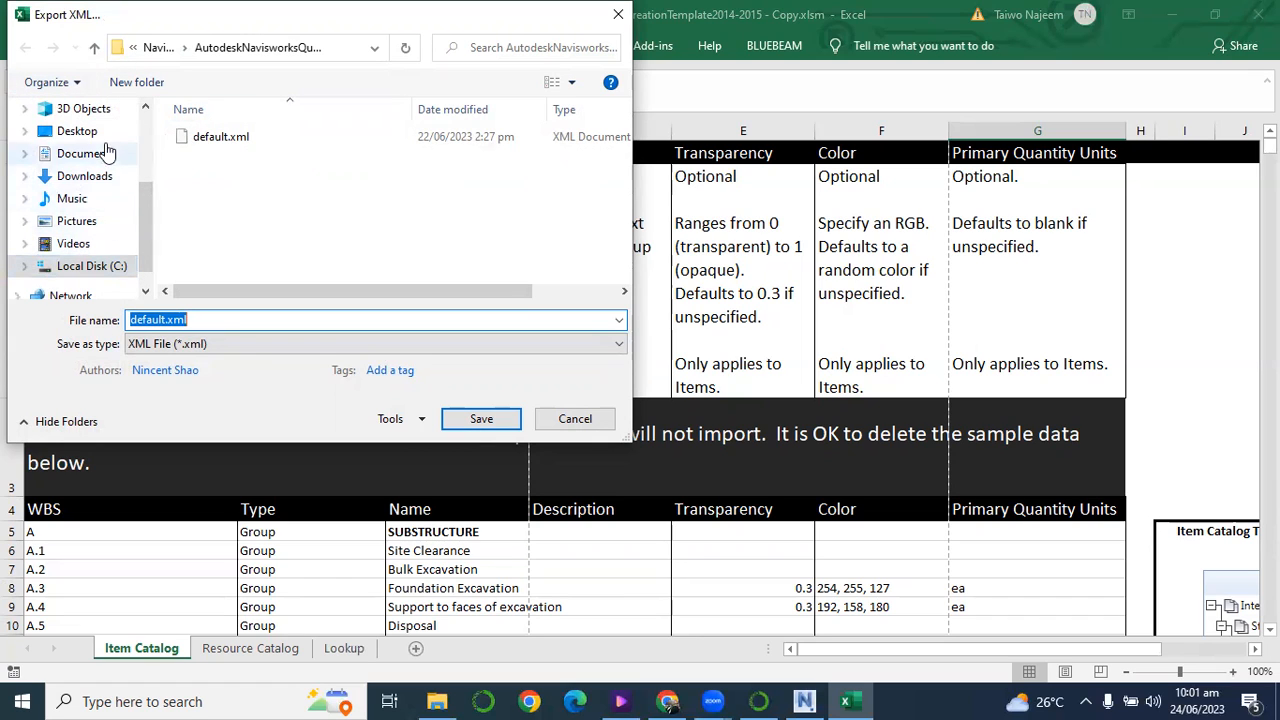
{"action": "left_click", "coordinate": [77, 131]}
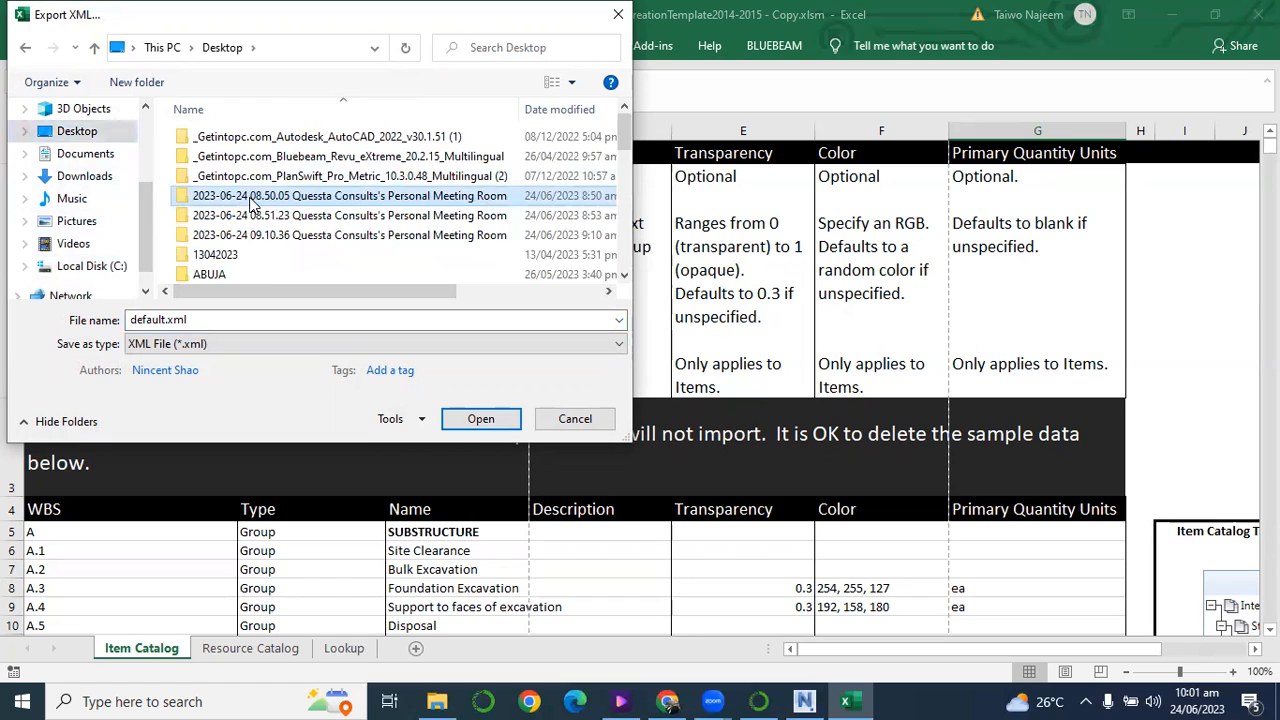
{"action": "scroll", "coordinate": [248, 210], "scroll_direction": "down", "scroll_amount": 5}
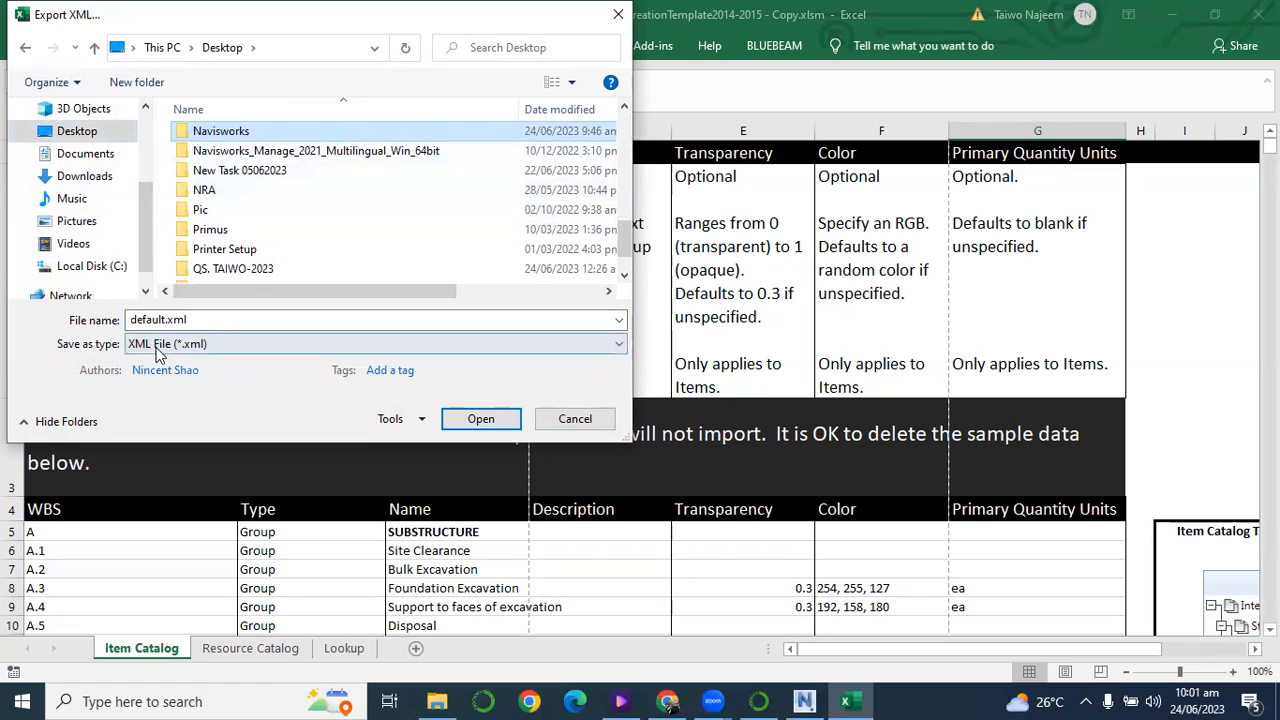
{"action": "left_click", "coordinate": [131, 320]}
{"action": "left_click", "coordinate": [131, 320]}
{"action": "type", "text": "1"}
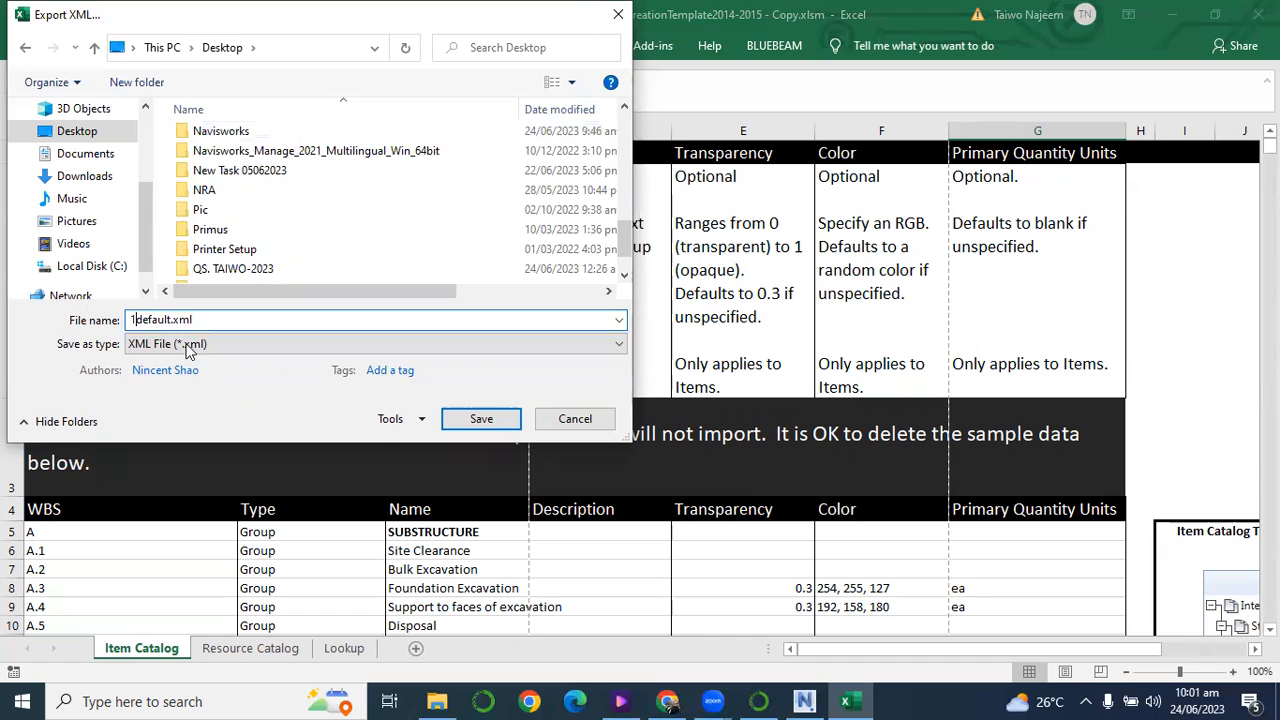
{"action": "left_click", "coordinate": [460, 425]}
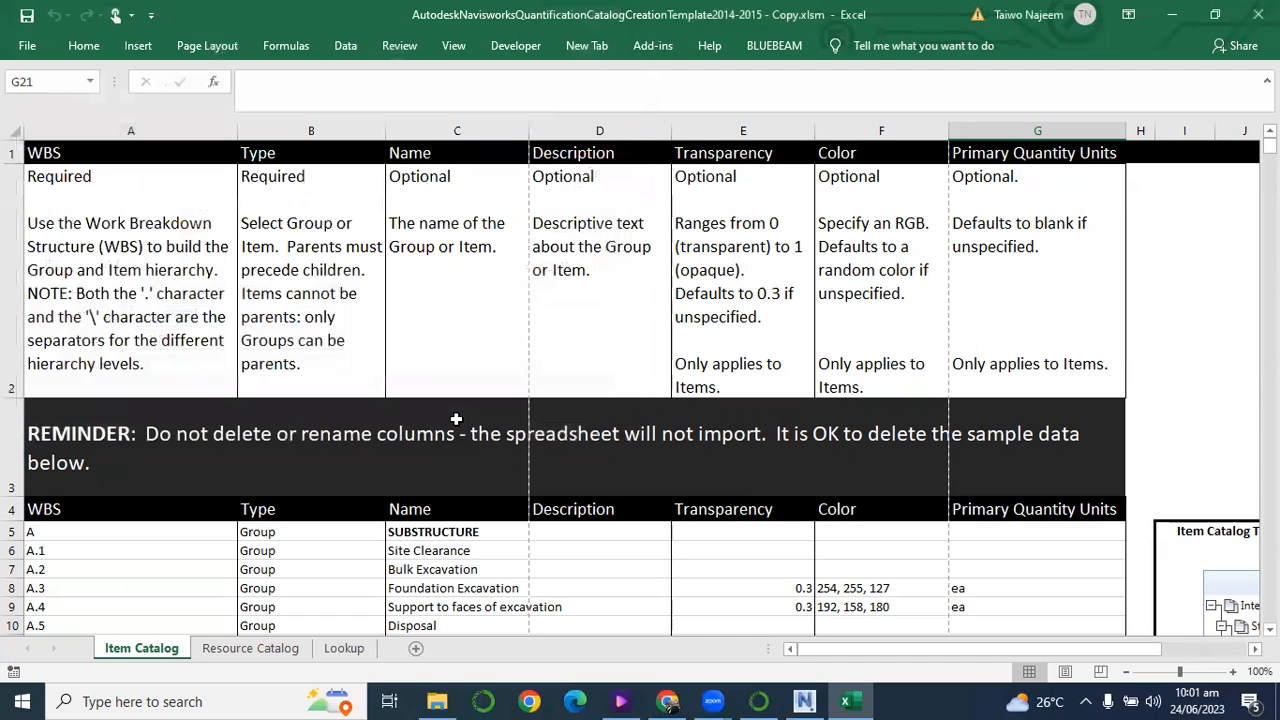
Switch back to Navisworks Manage and move the Quantification Workbook window up so its lower edge is accessible.
{"action": "left_click", "coordinate": [1177, 28]}
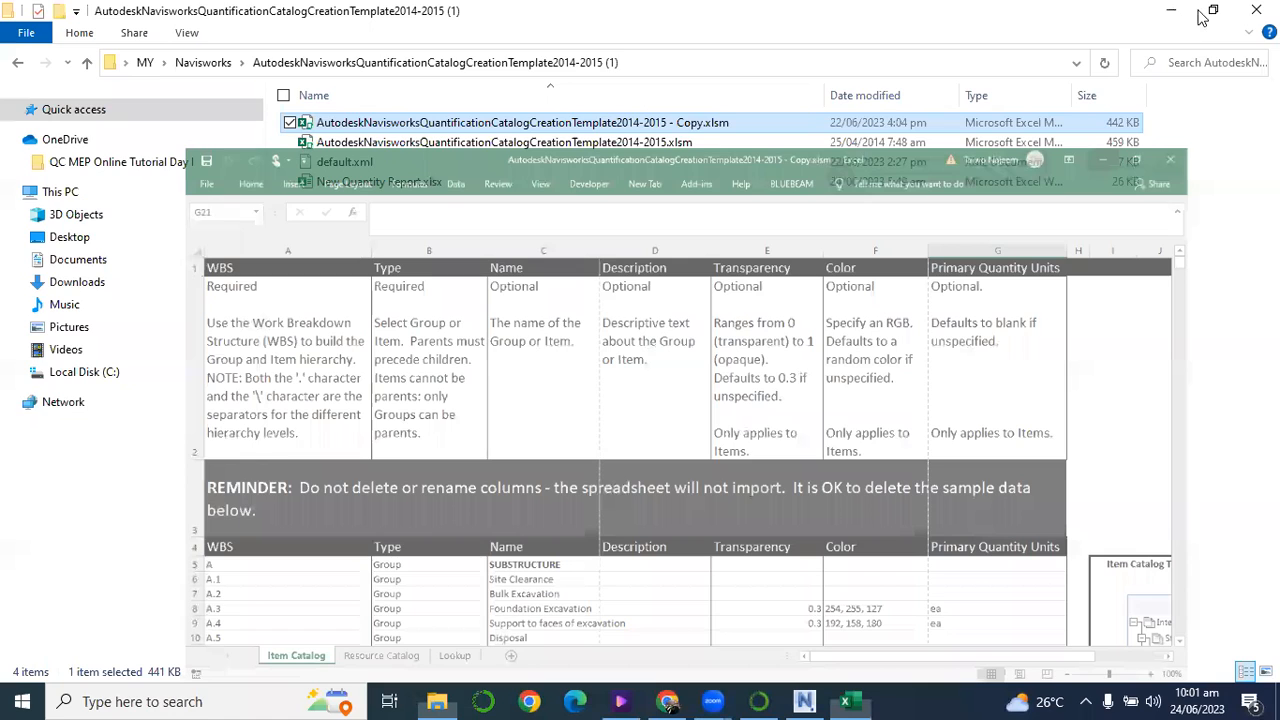
{"action": "left_click", "coordinate": [1176, 12]}
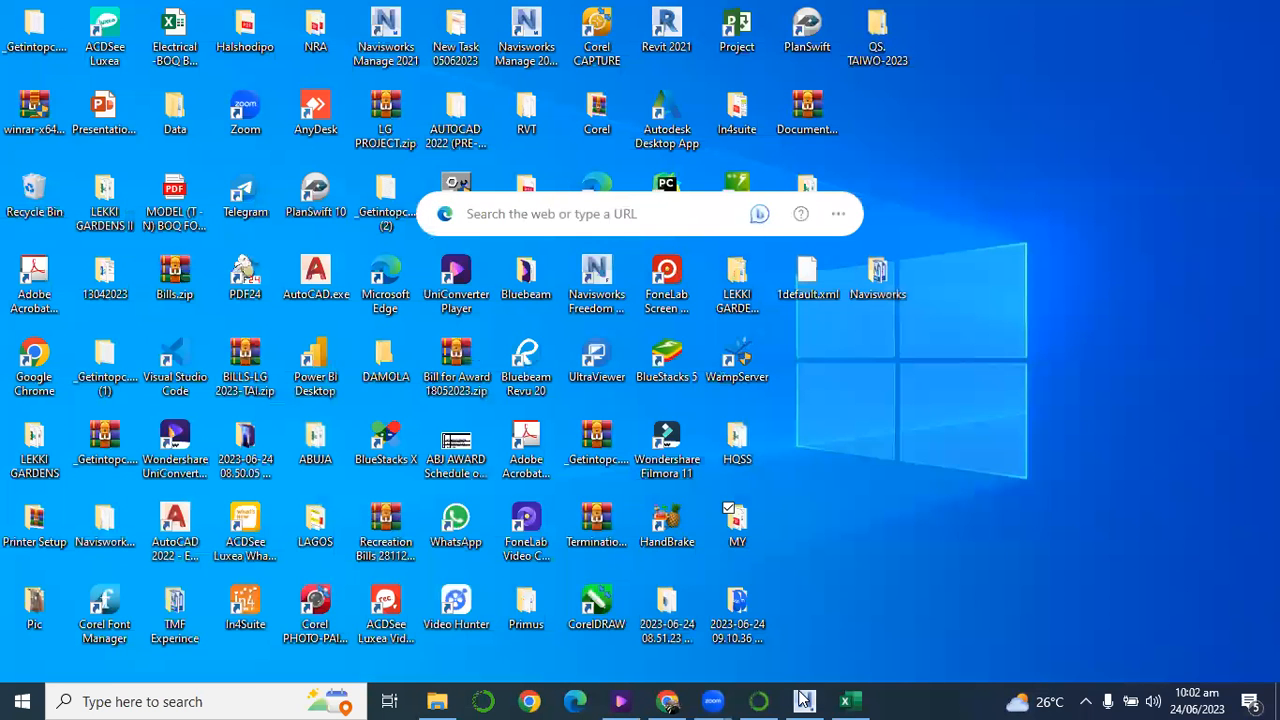
{"action": "left_click", "coordinate": [803, 700]}
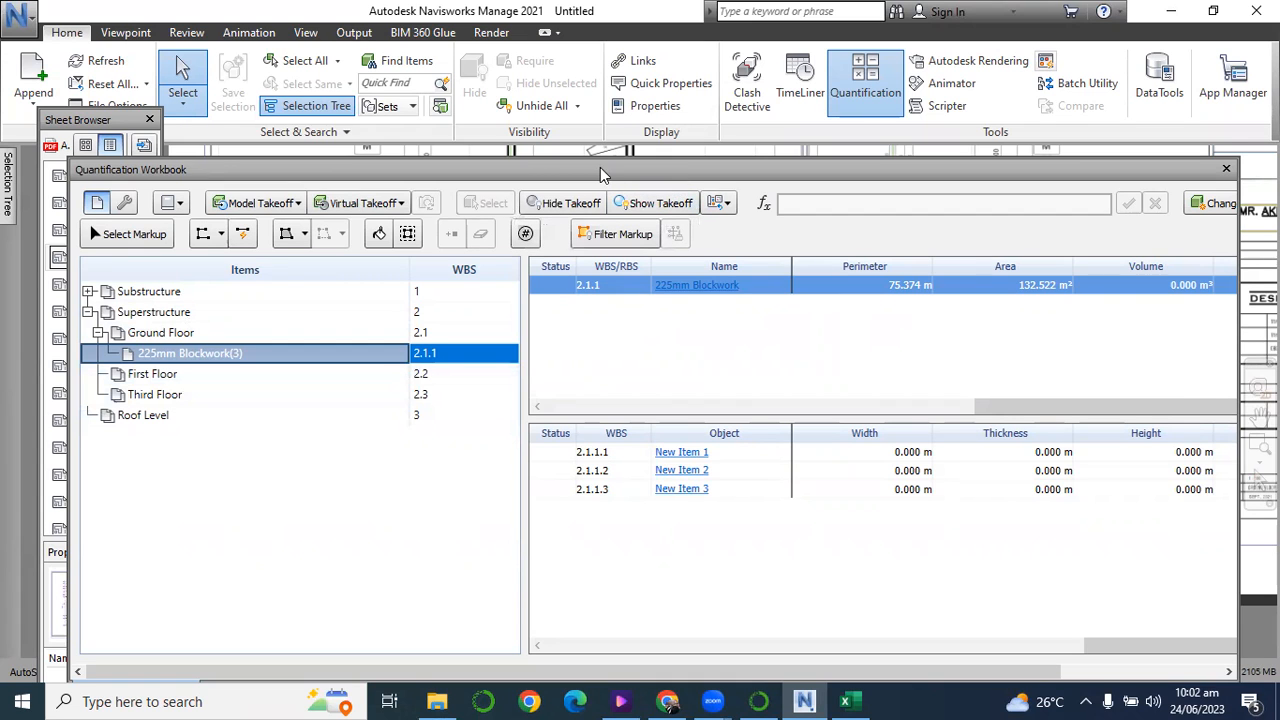
{"action": "left_click_drag", "start_coordinate": [599, 172], "coordinate": [590, 94]}
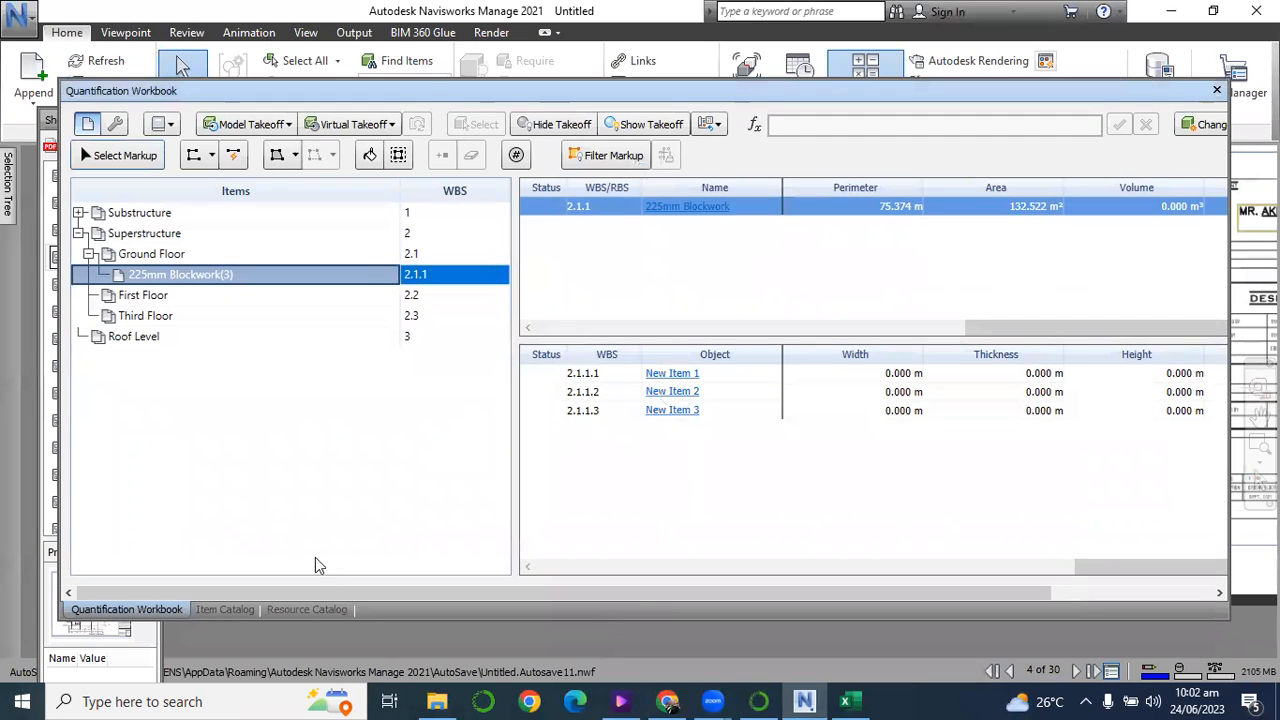
Check the Item Catalog, return to the Quantification Workbook, and start a catalog import, browsing to the Desktop.
{"action": "left_click", "coordinate": [210, 611]}
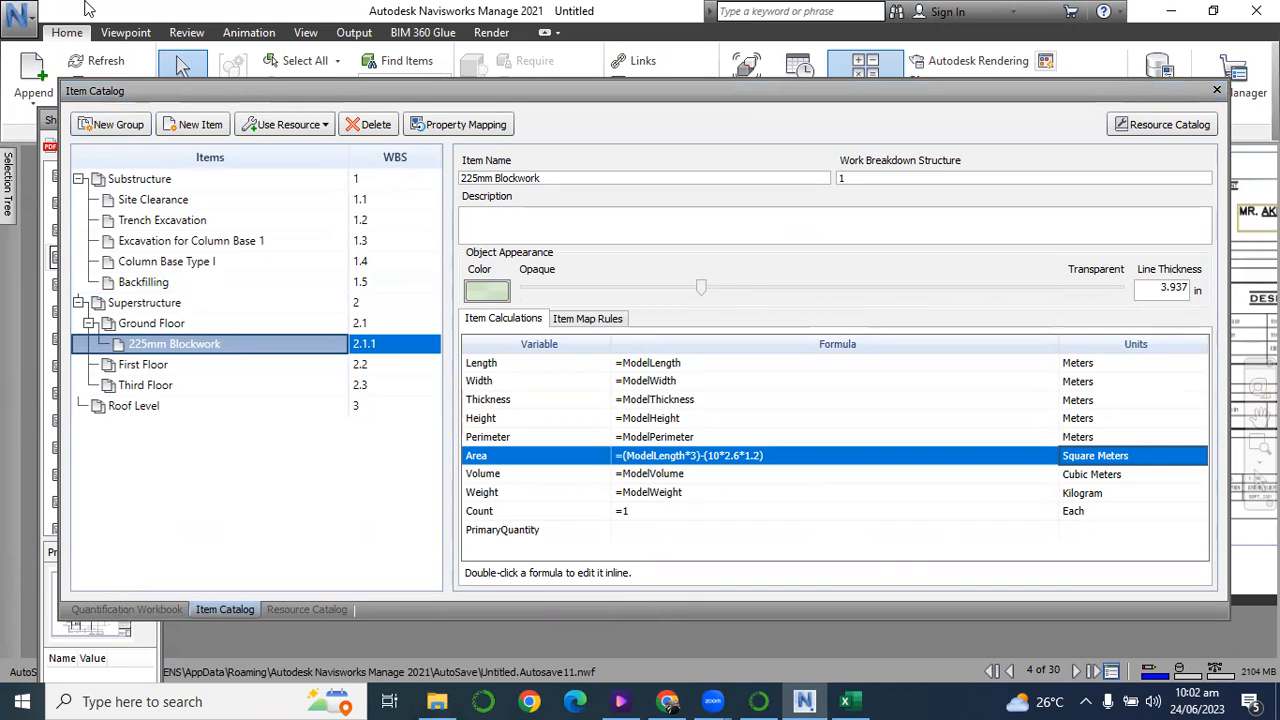
{"action": "left_click", "coordinate": [158, 612]}
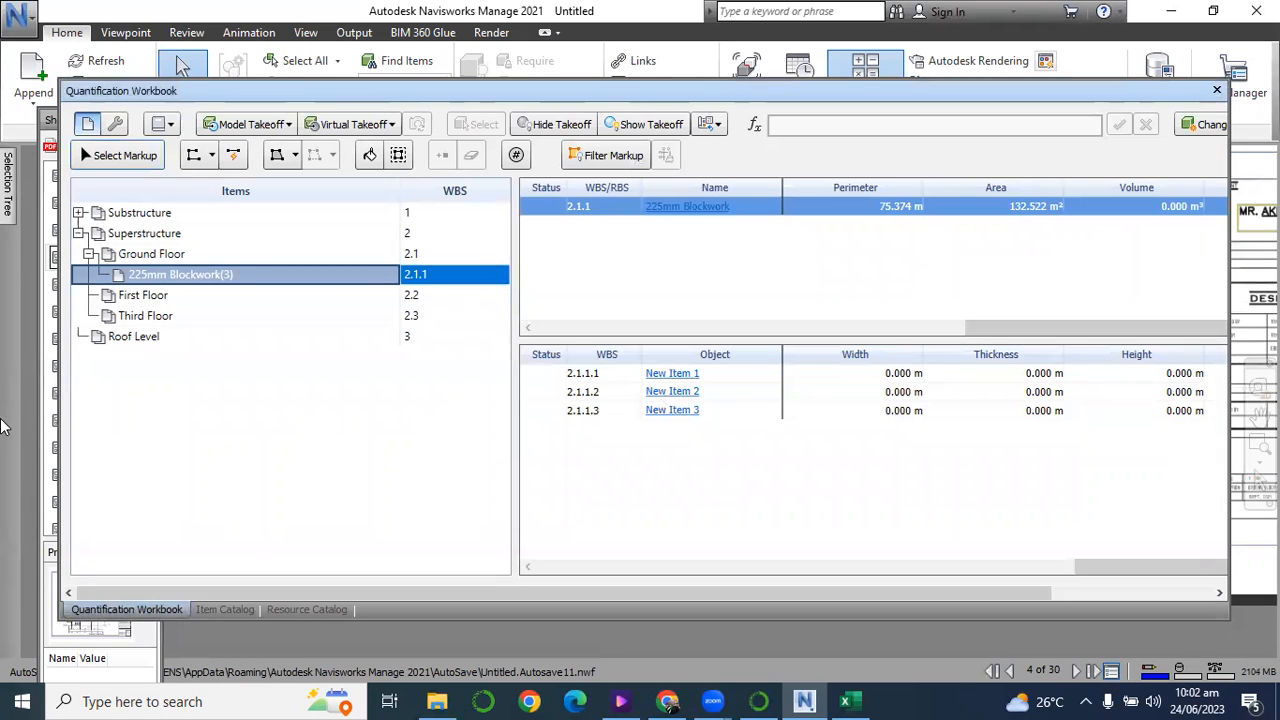
{"action": "left_click_drag", "start_coordinate": [920, 591], "coordinate": [1134, 596]}
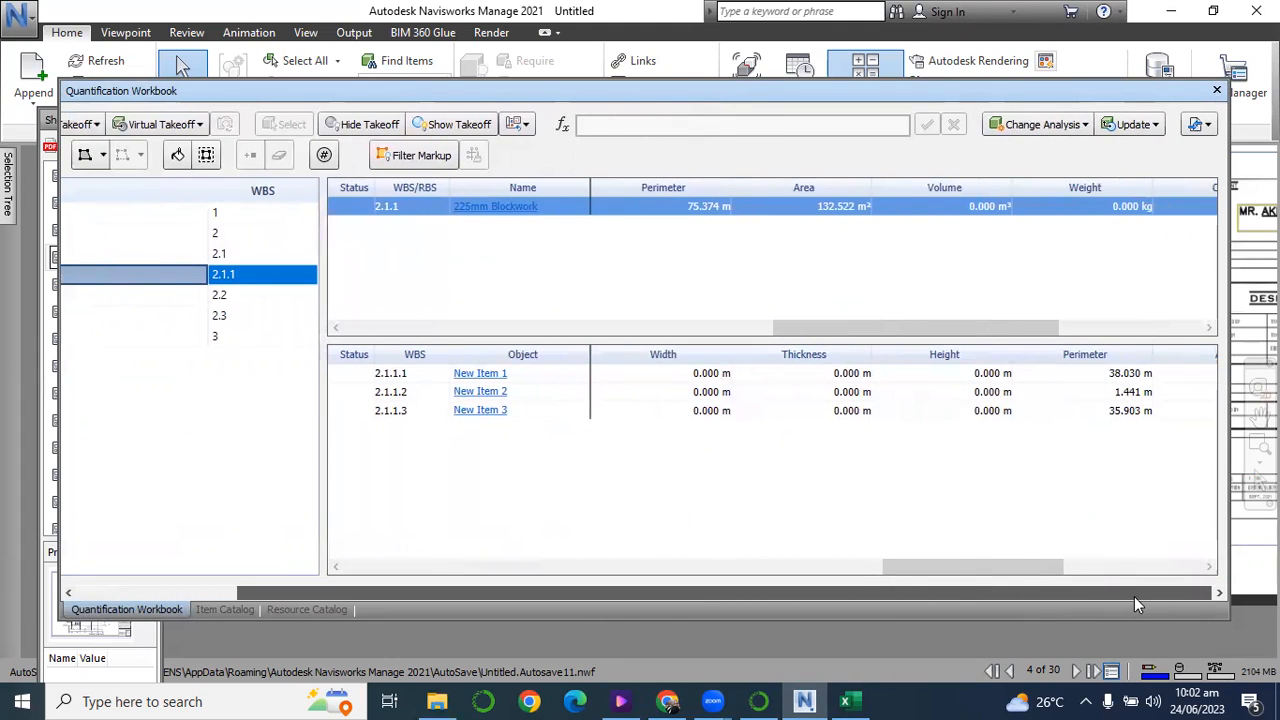
{"action": "left_click", "coordinate": [1208, 124]}
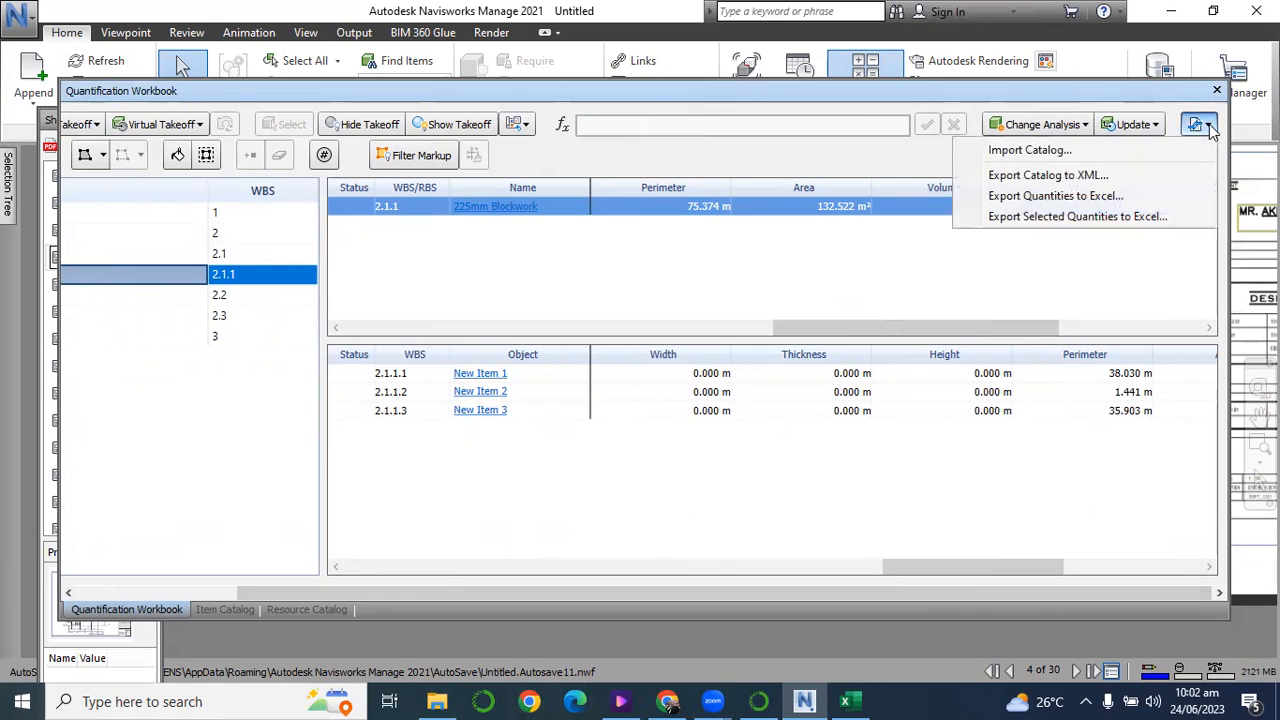
{"action": "left_click", "coordinate": [1025, 158]}
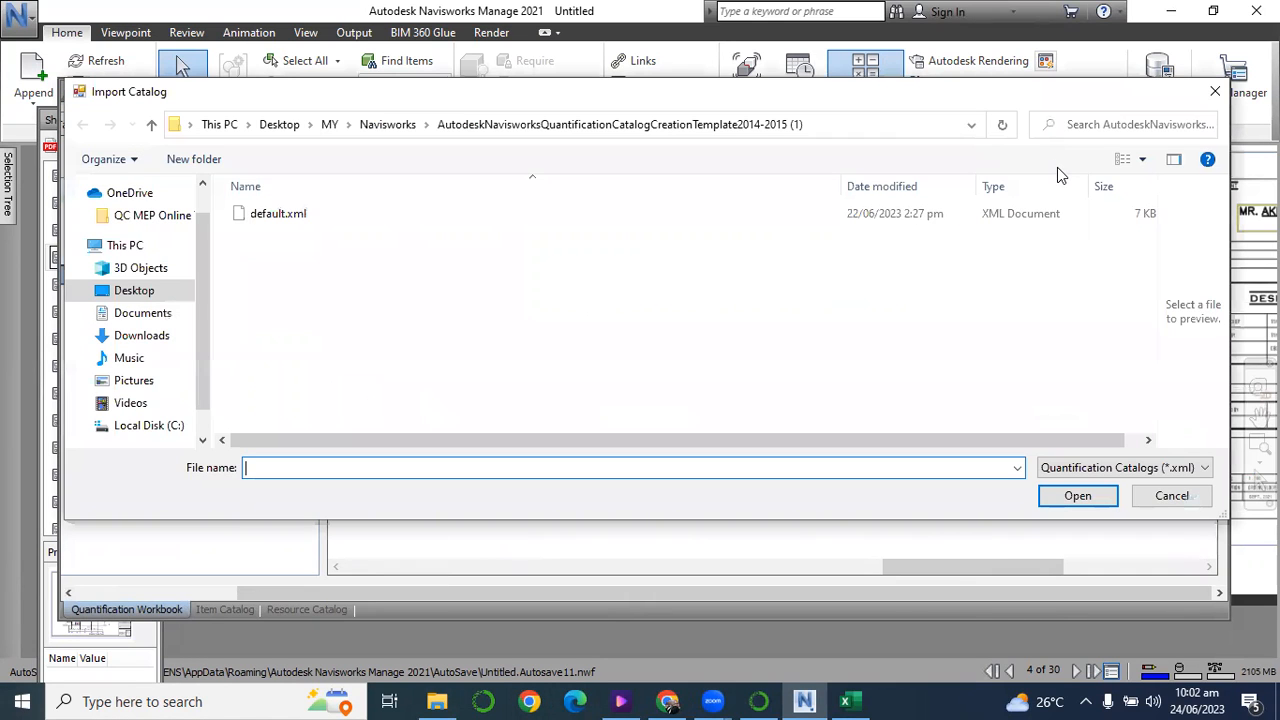
{"action": "left_click", "coordinate": [160, 290]}
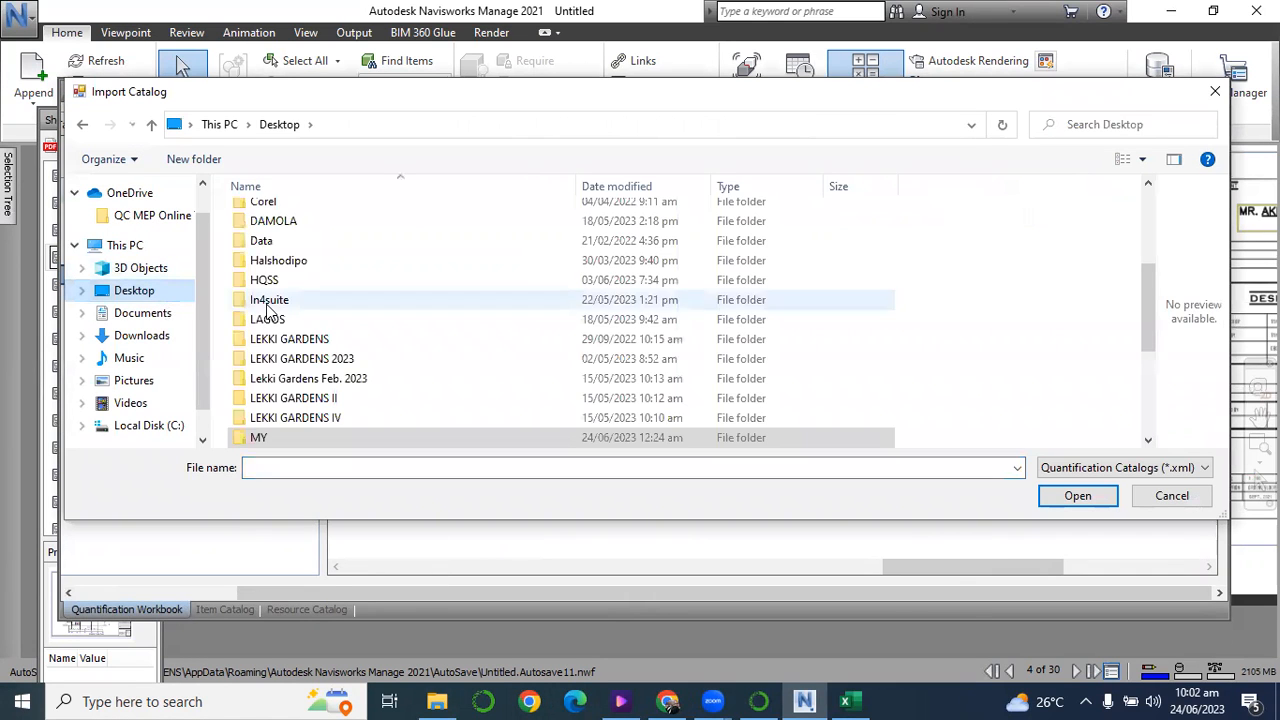
{"action": "scroll", "coordinate": [286, 355], "scroll_direction": "down", "scroll_amount": 4}
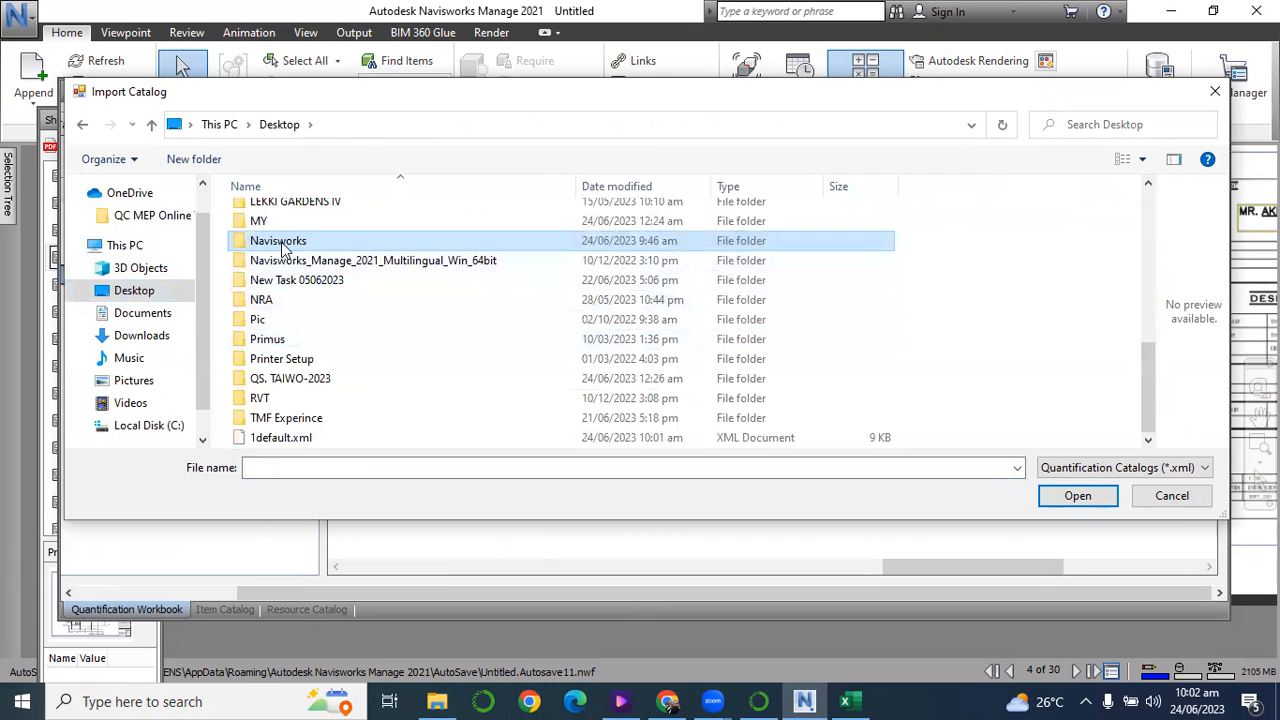
{"action": "double_click", "coordinate": [285, 242]}
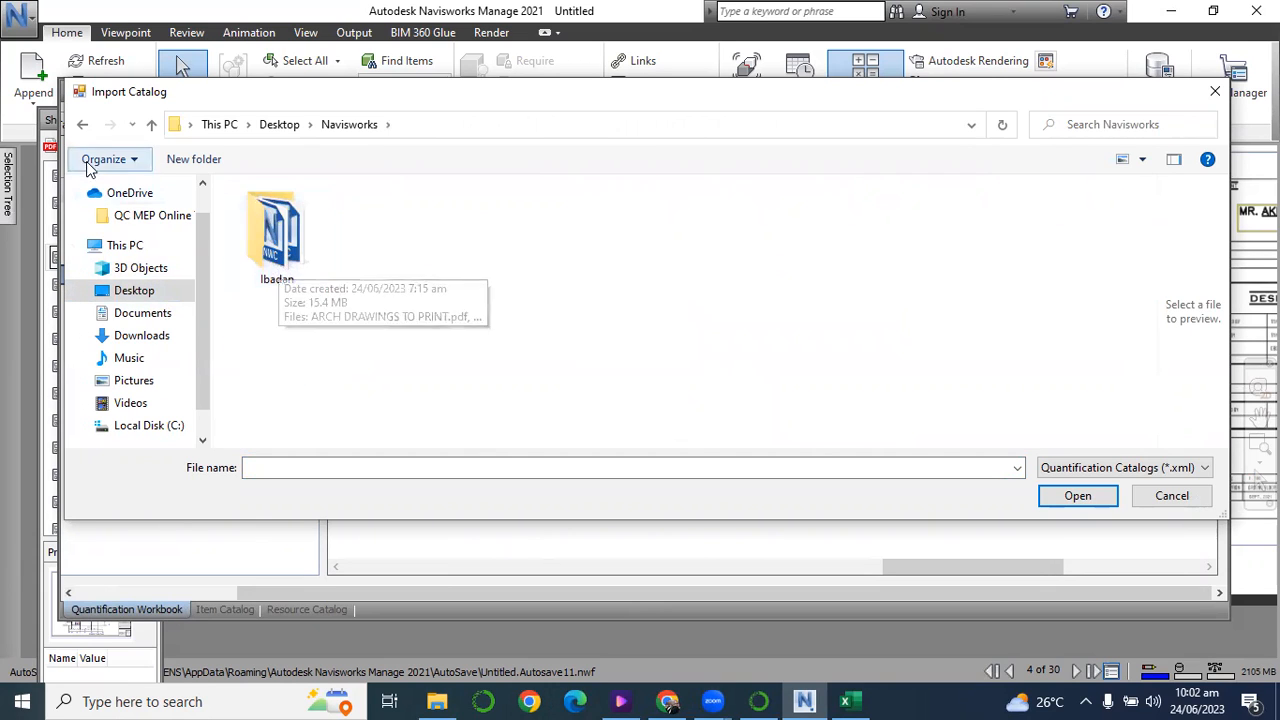
{"action": "left_click", "coordinate": [83, 125]}
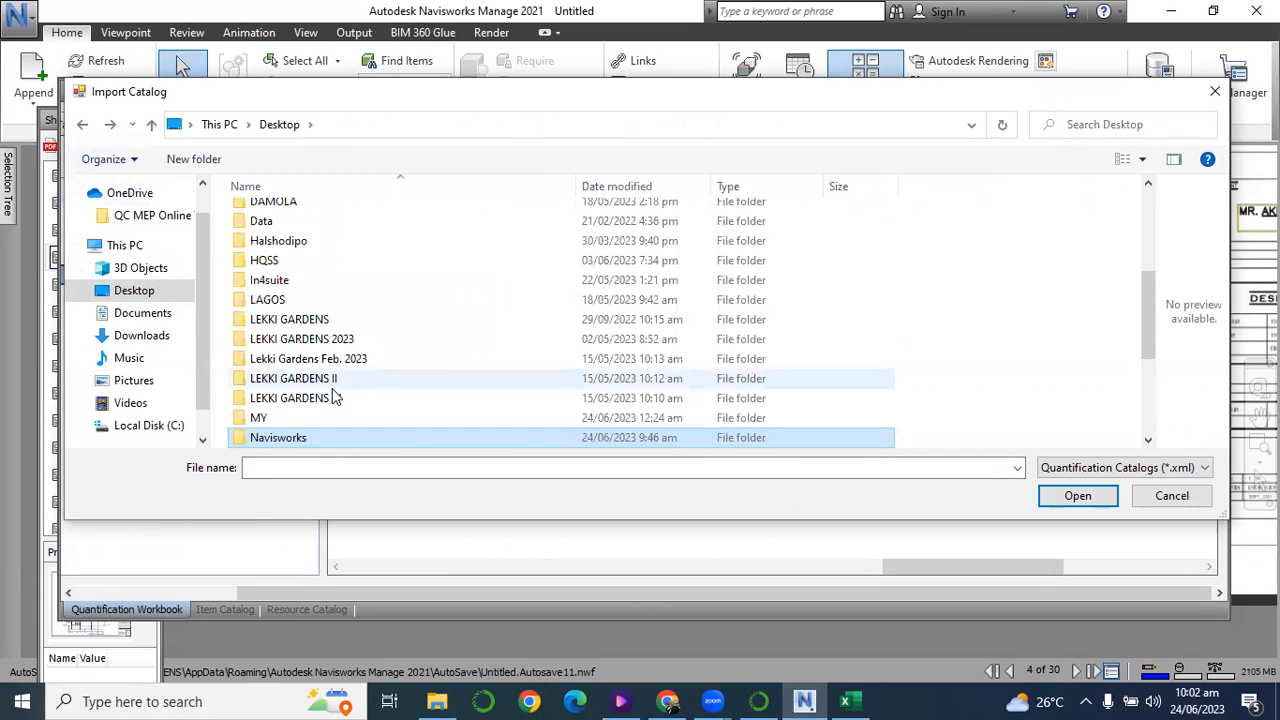
{"action": "key", "text": "Down"}
{"action": "scroll", "coordinate": [335, 398], "scroll_direction": "down", "scroll_amount": 3}
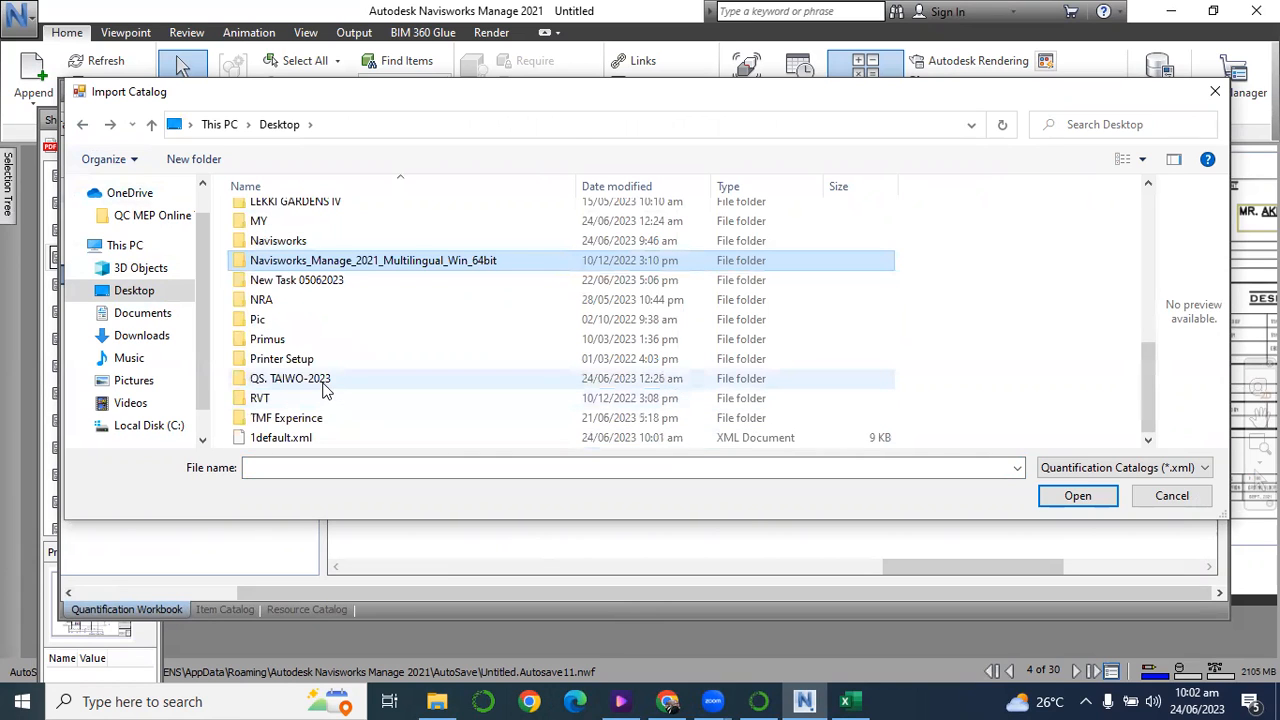
Import the catalog default.xml from the AutodeskNavisworksQuantificationCatalogCreationTemplate2014-2015 (1) folder inside MY > Navisworks.
{"action": "left_click", "coordinate": [278, 228]}
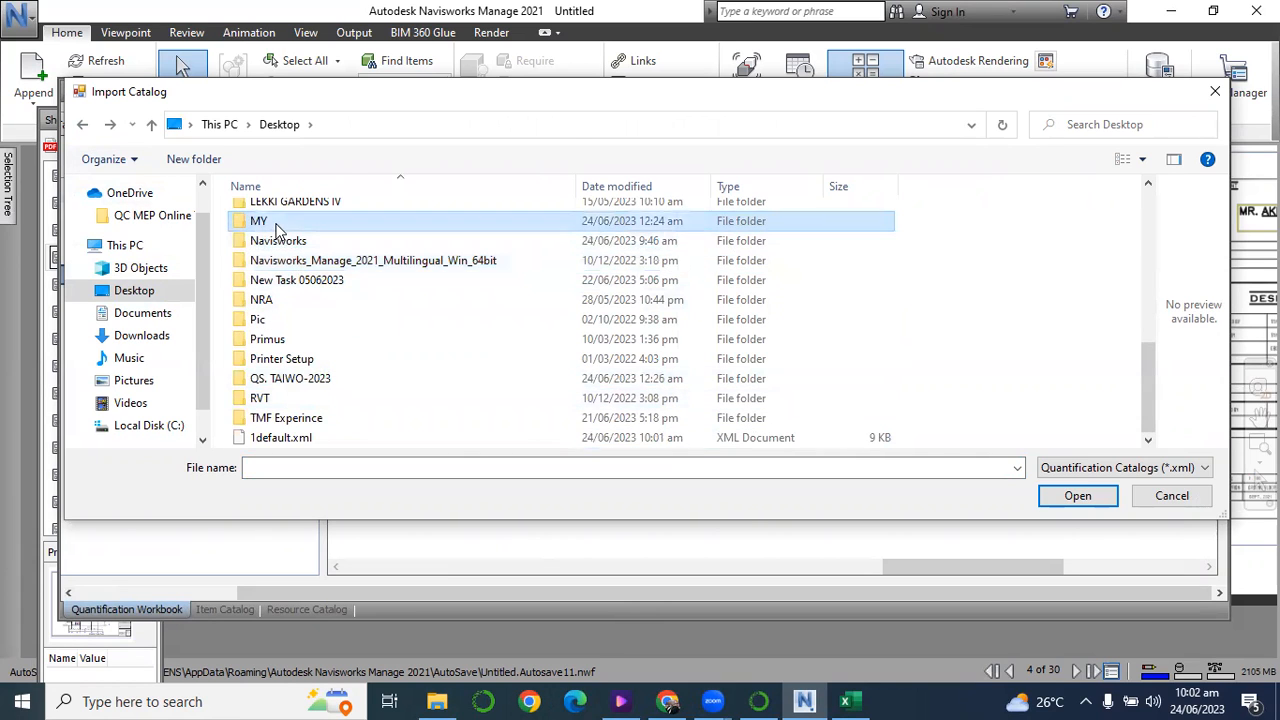
{"action": "double_click", "coordinate": [278, 228]}
{"action": "scroll", "coordinate": [297, 251], "scroll_direction": "down", "scroll_amount": 5}
{"action": "left_click", "coordinate": [293, 210]}
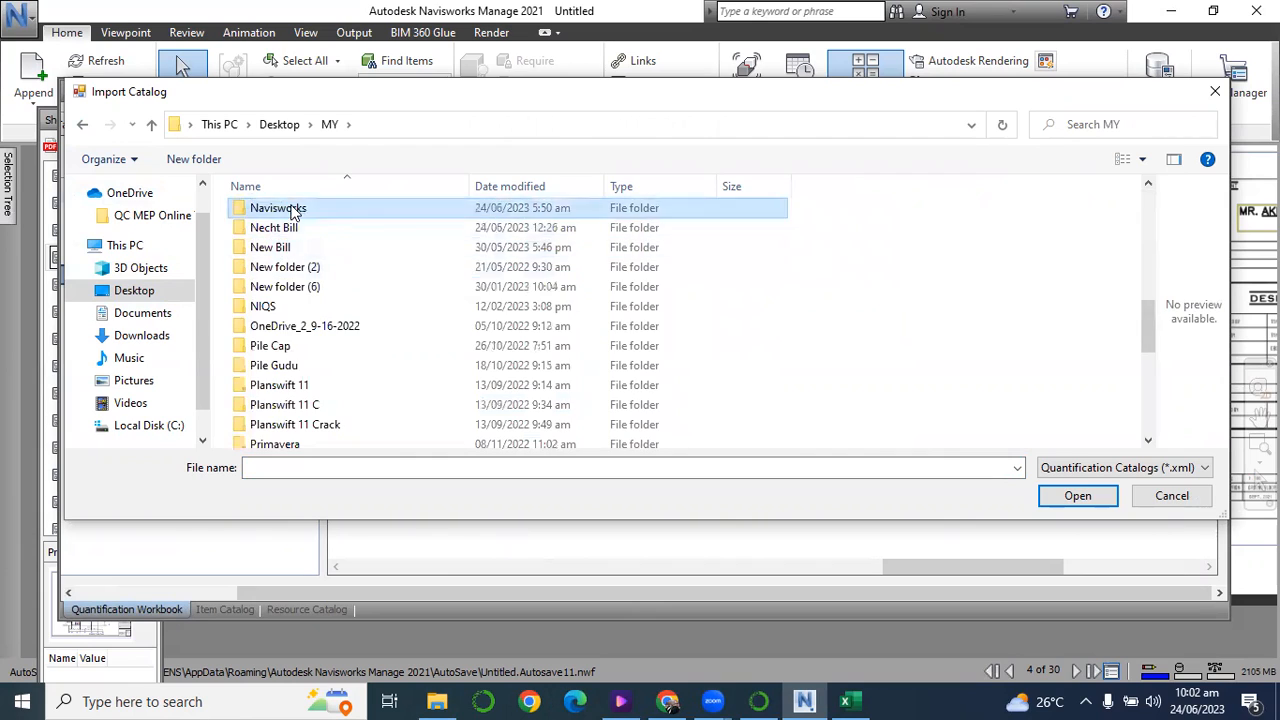
{"action": "double_click", "coordinate": [293, 210]}
{"action": "double_click", "coordinate": [285, 242]}
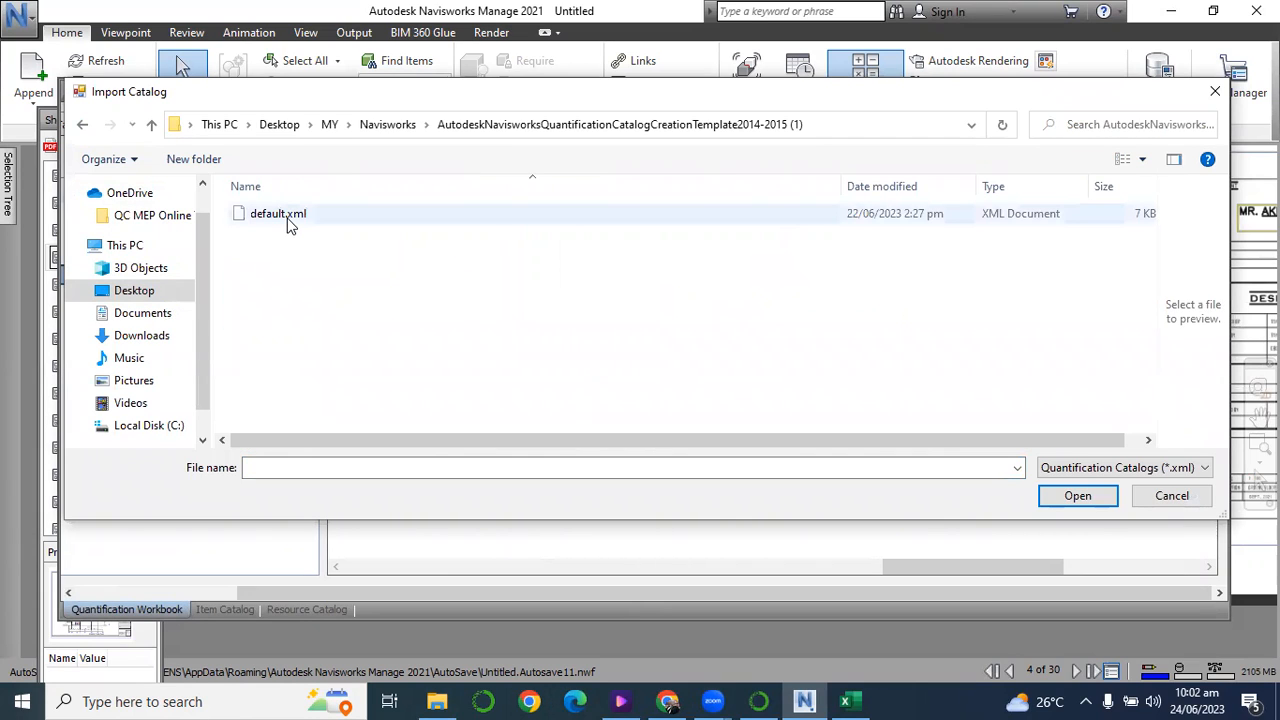
{"action": "left_click", "coordinate": [288, 224]}
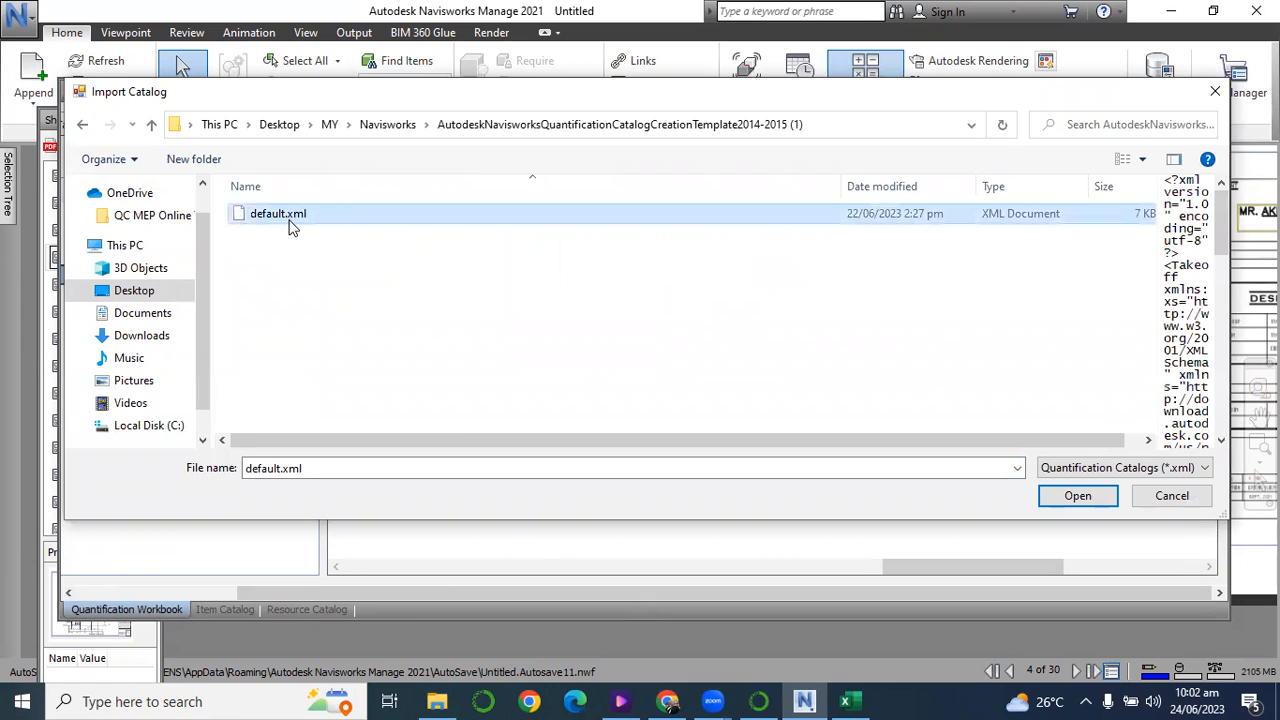
{"action": "left_click", "coordinate": [1062, 498]}
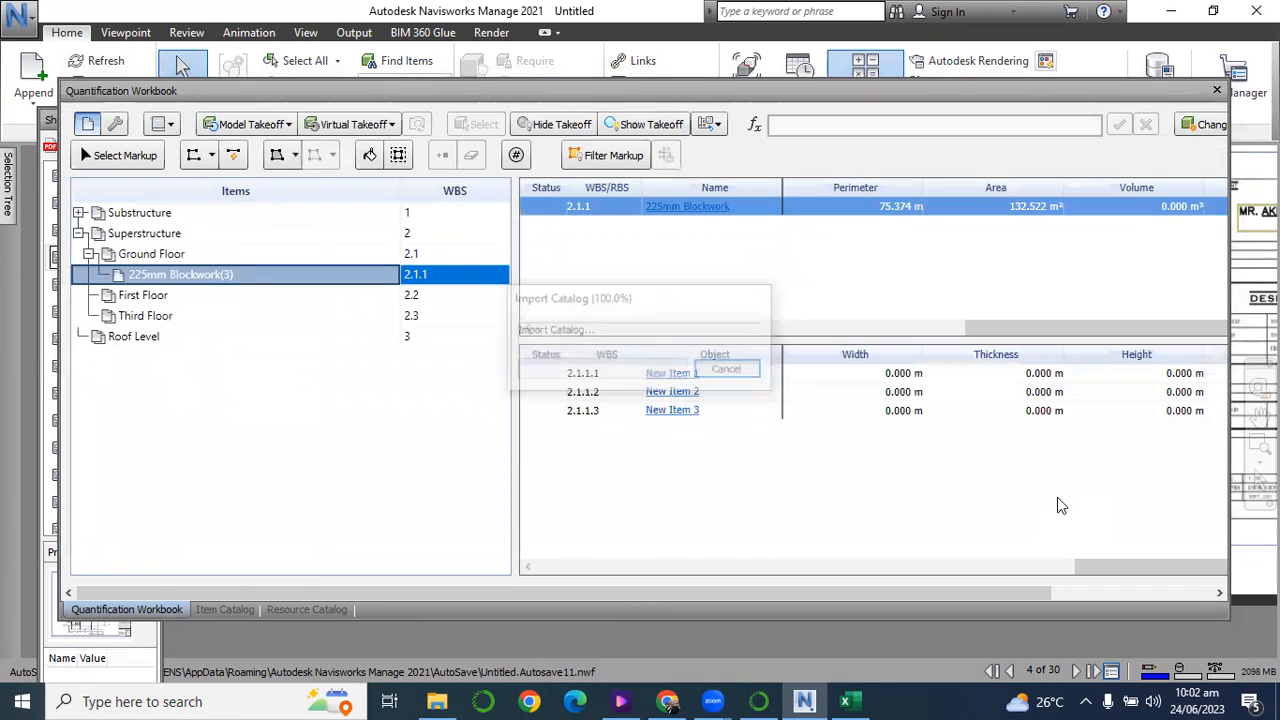
Review the imported SUBSTRUCTURE and SUPERSTRUCTURE groups in the workbook's item tree, checking their items and WBS numbering.
{"action": "scroll", "coordinate": [227, 422], "scroll_direction": "down", "scroll_amount": 4}
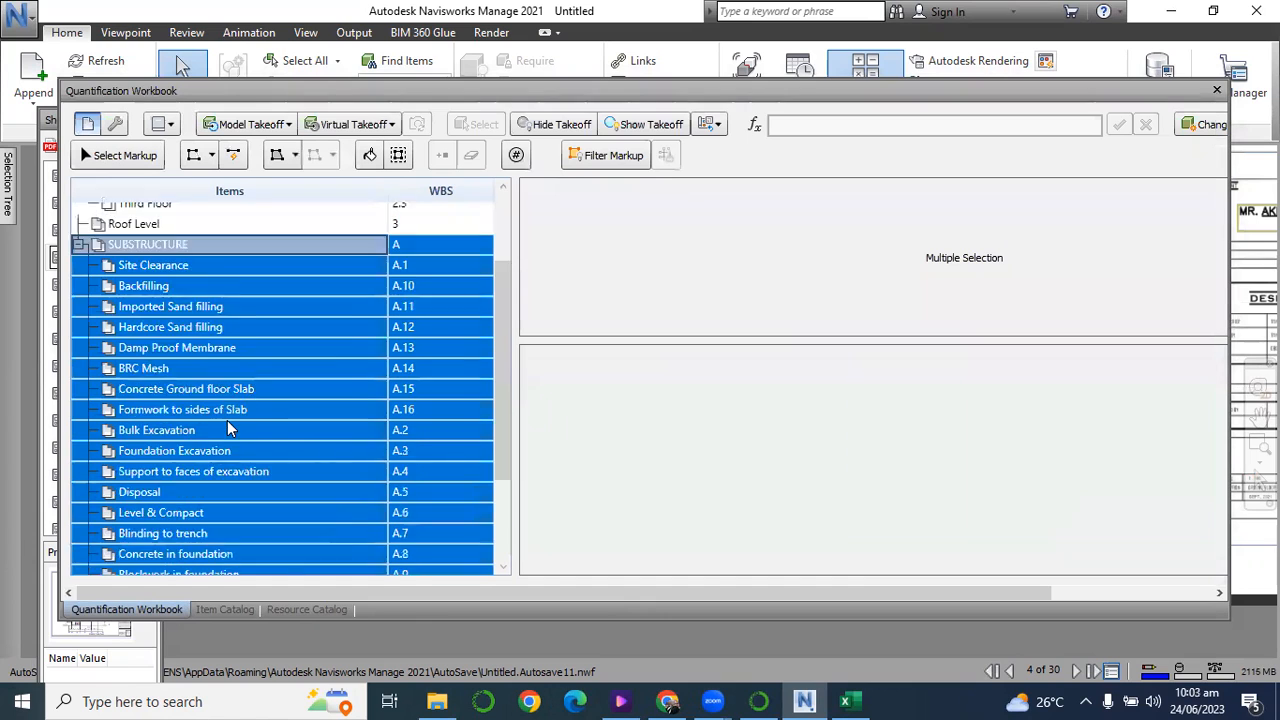
{"action": "scroll", "coordinate": [227, 423], "scroll_direction": "up", "scroll_amount": 4}
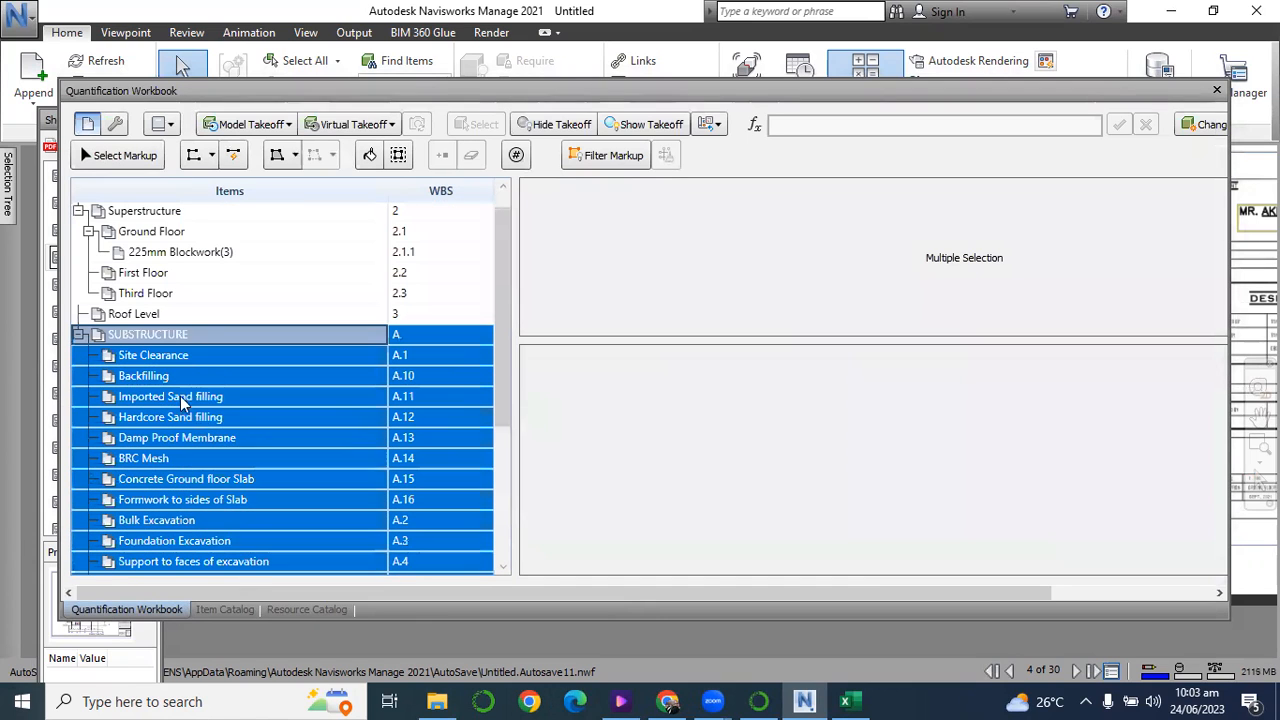
{"action": "left_click", "coordinate": [180, 356]}
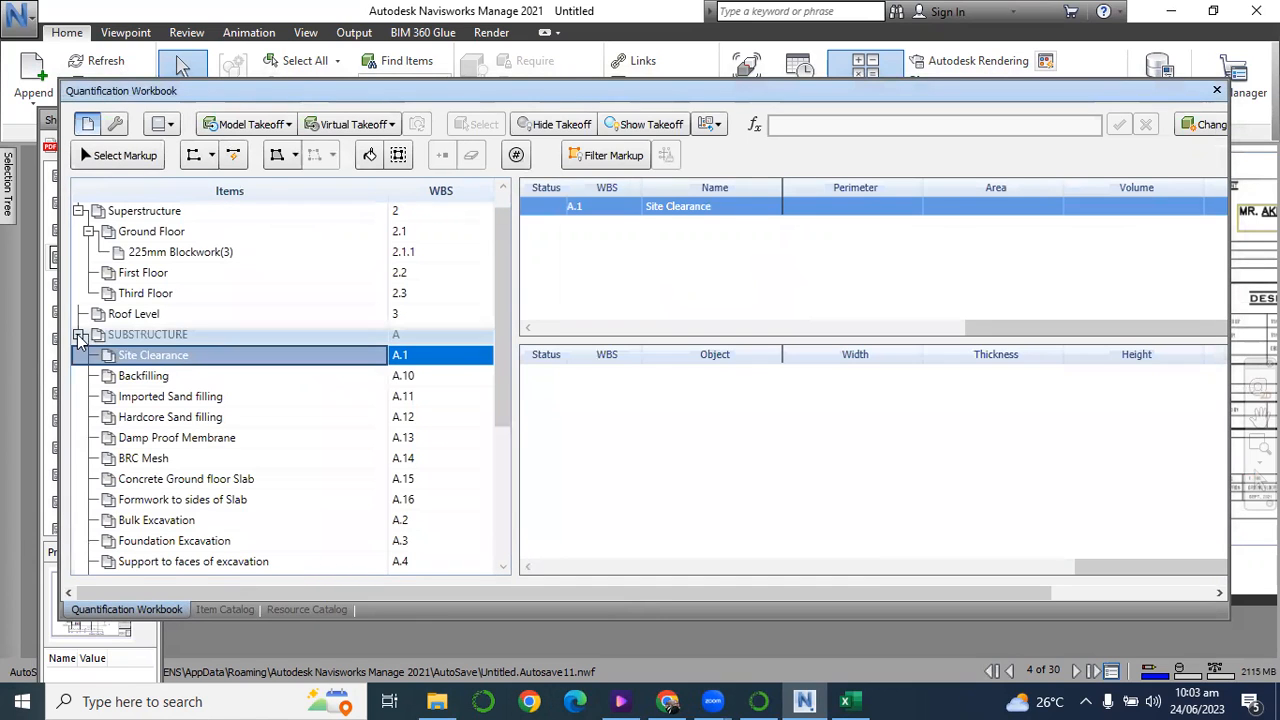
{"action": "left_click", "coordinate": [80, 336]}
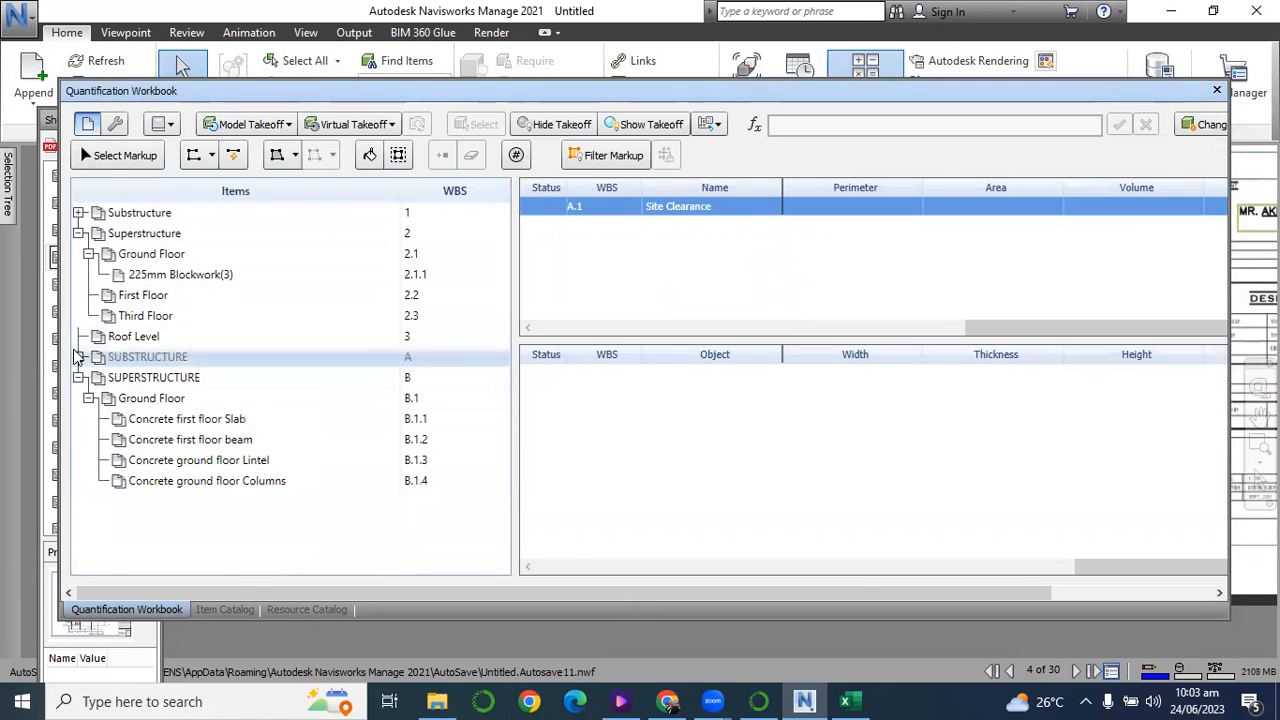
{"action": "left_click", "coordinate": [79, 357]}
{"action": "scroll", "coordinate": [190, 483], "scroll_direction": "down", "scroll_amount": 4}
{"action": "scroll", "coordinate": [180, 460], "scroll_direction": "up", "scroll_amount": 4}
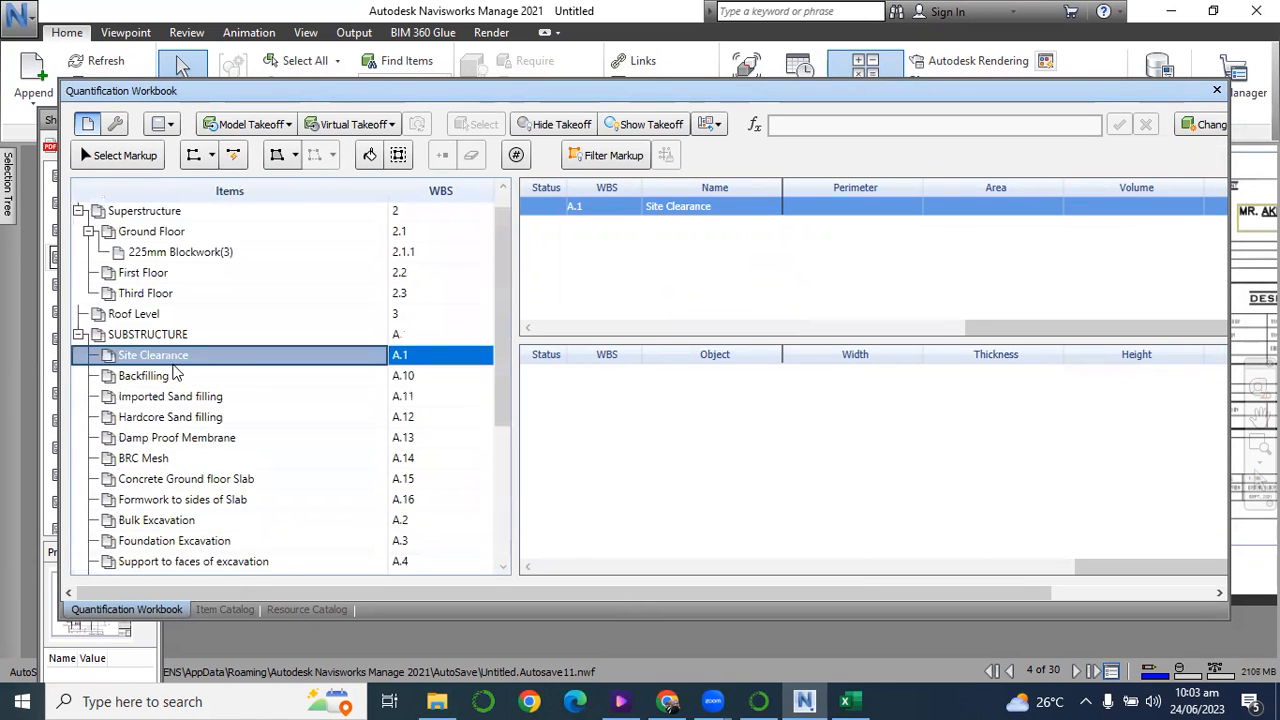
{"action": "scroll", "coordinate": [172, 440], "scroll_direction": "down", "scroll_amount": 4}
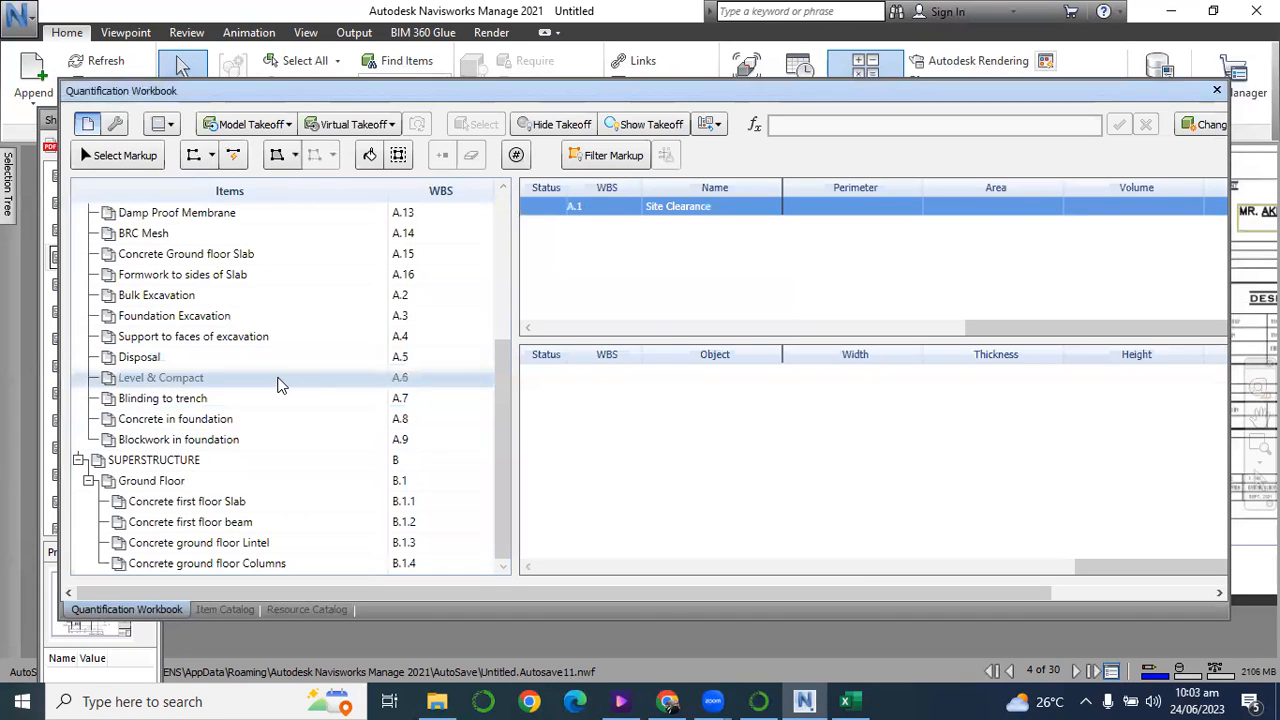
{"action": "scroll", "coordinate": [280, 383], "scroll_direction": "up", "scroll_amount": 4}
{"action": "scroll", "coordinate": [257, 410], "scroll_direction": "down", "scroll_amount": 4}
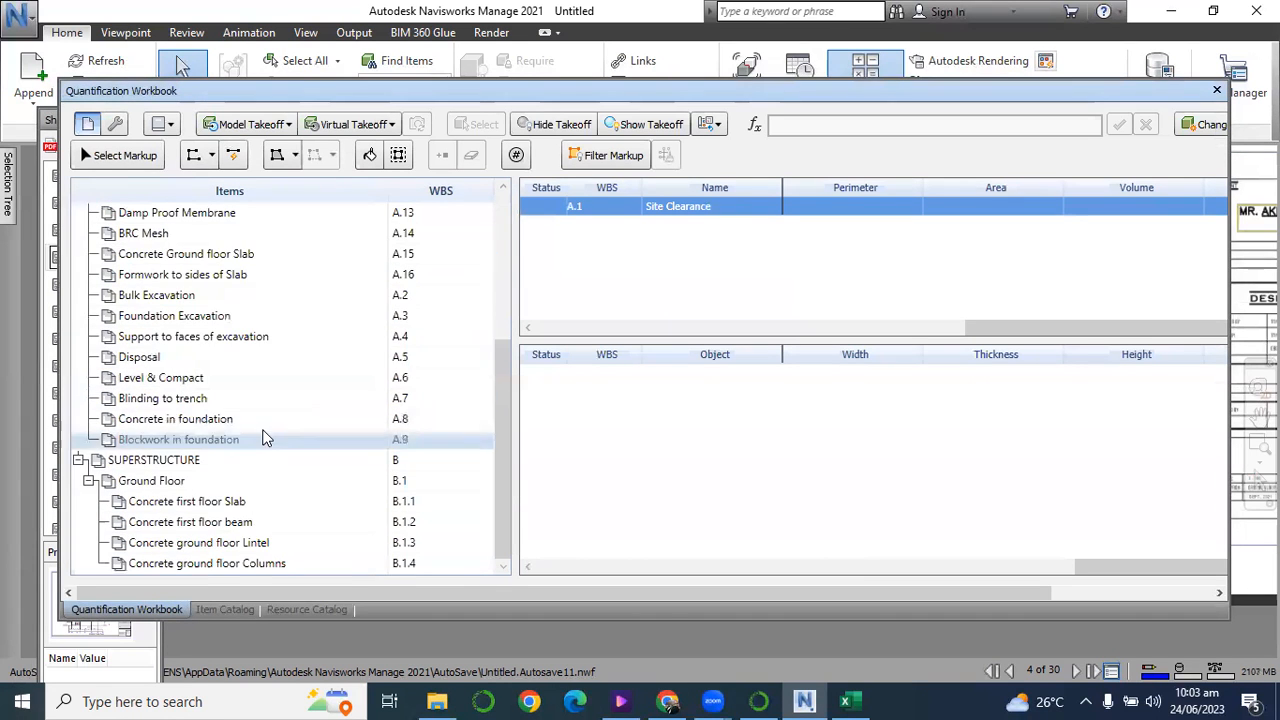
{"action": "scroll", "coordinate": [260, 430], "scroll_direction": "up", "scroll_amount": 4}
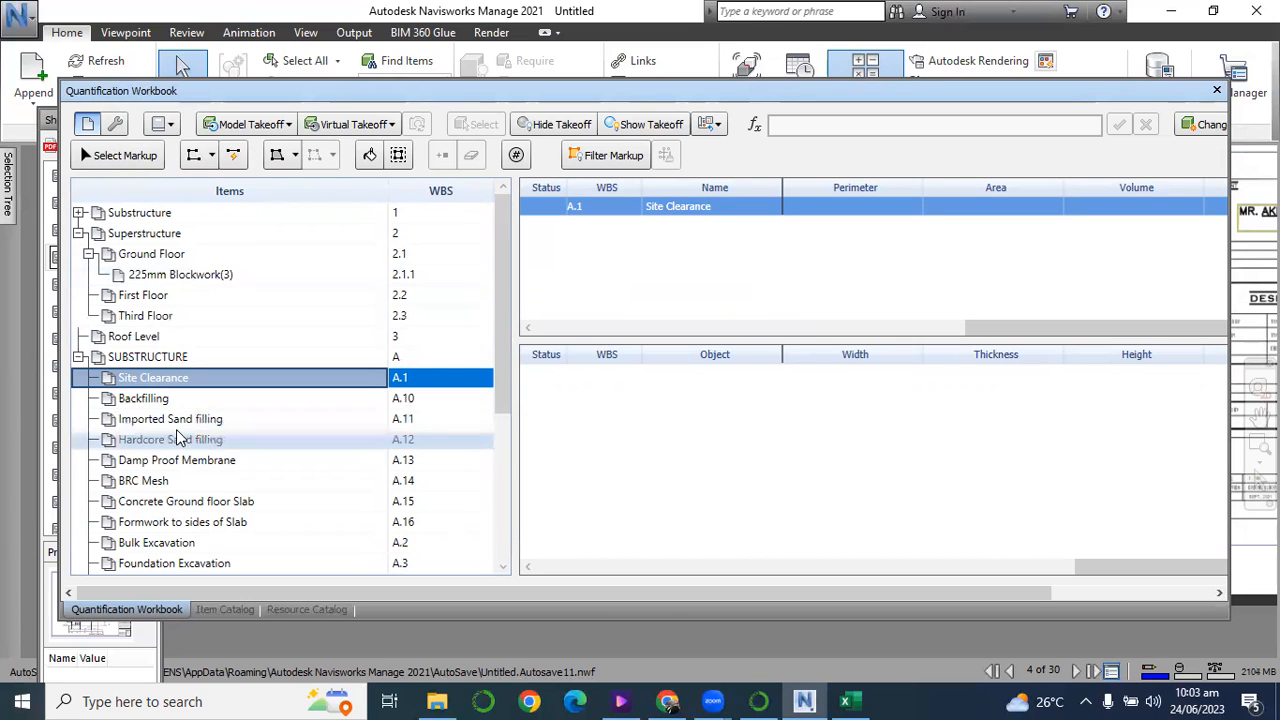
{"action": "scroll", "coordinate": [205, 462], "scroll_direction": "down", "scroll_amount": 4}
{"action": "scroll", "coordinate": [218, 479], "scroll_direction": "up", "scroll_amount": 4}
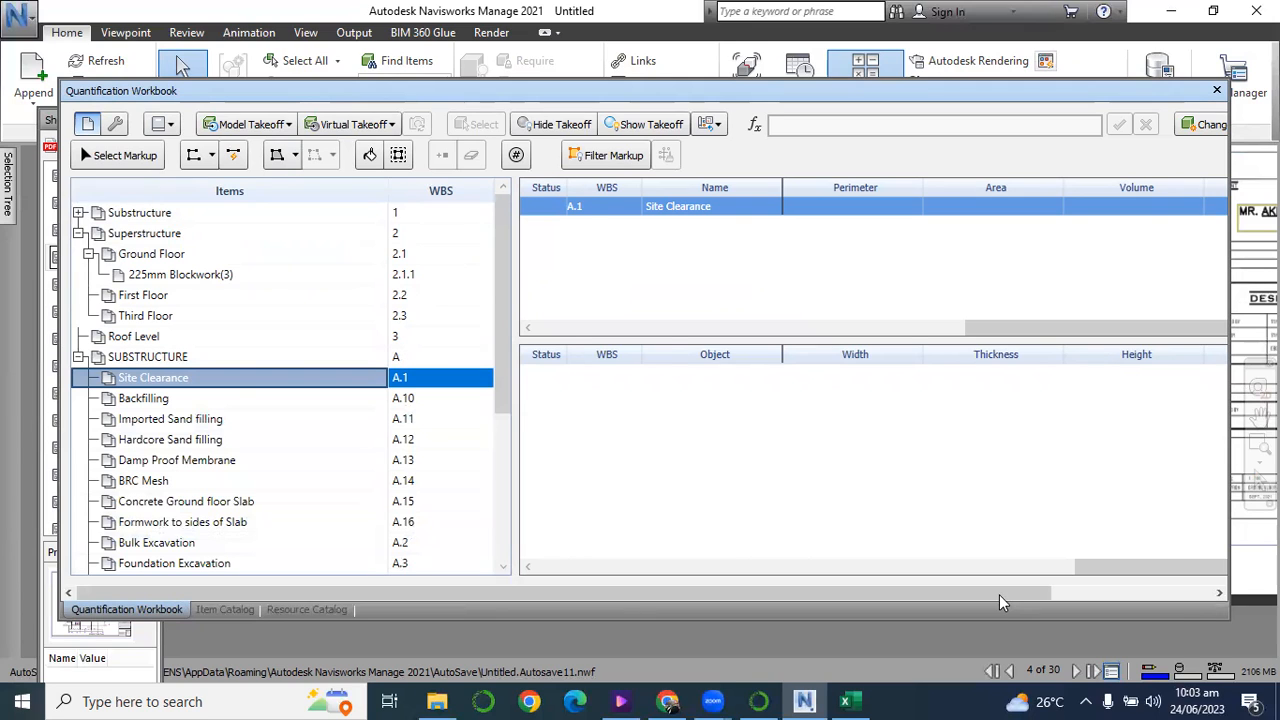
Export all quantities to Excel on the Desktop as 1New Quantity Report.xlsx and open the file after exporting.
{"action": "left_click_drag", "start_coordinate": [999, 597], "coordinate": [1181, 598]}
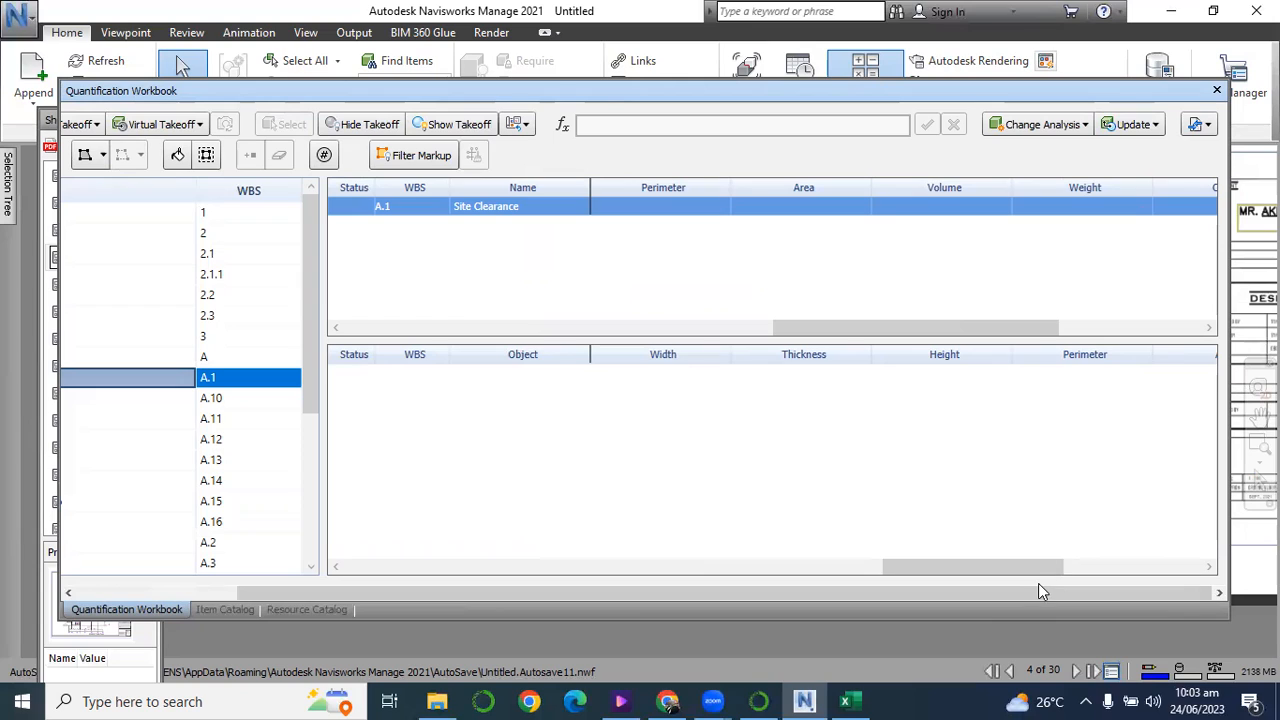
{"action": "left_click_drag", "start_coordinate": [1037, 569], "coordinate": [1190, 576]}
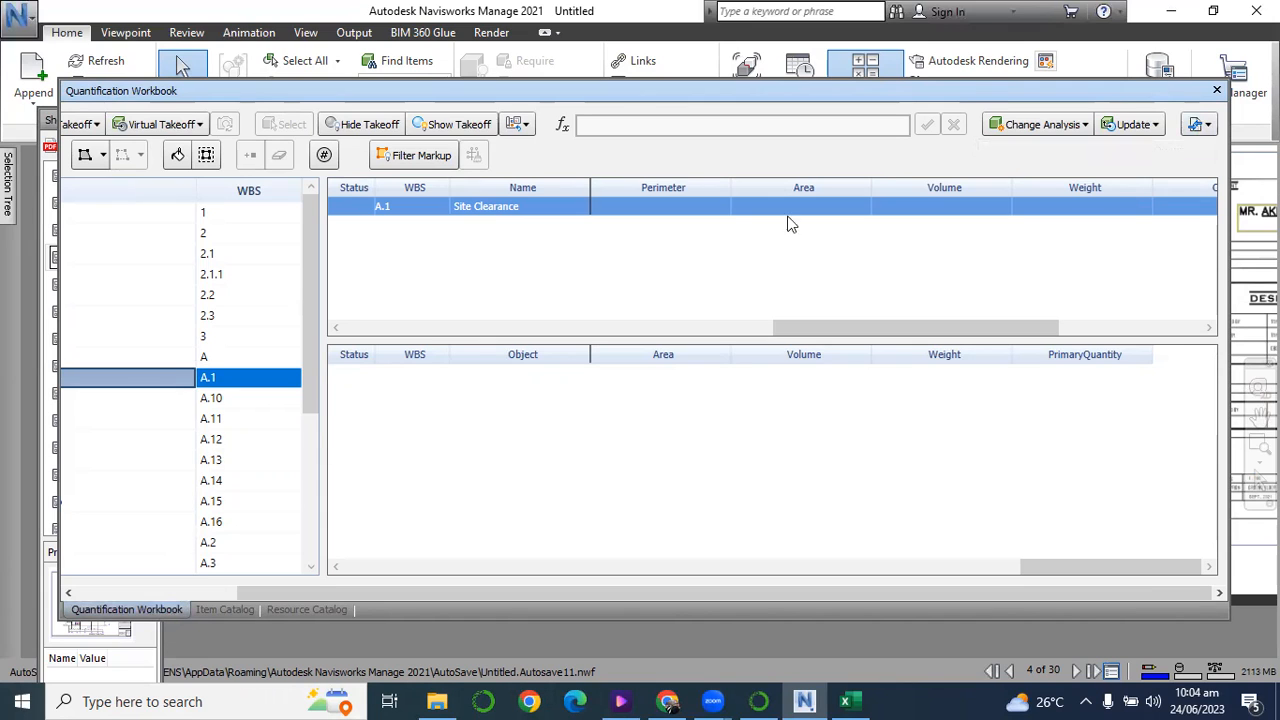
{"action": "left_click", "coordinate": [1209, 124]}
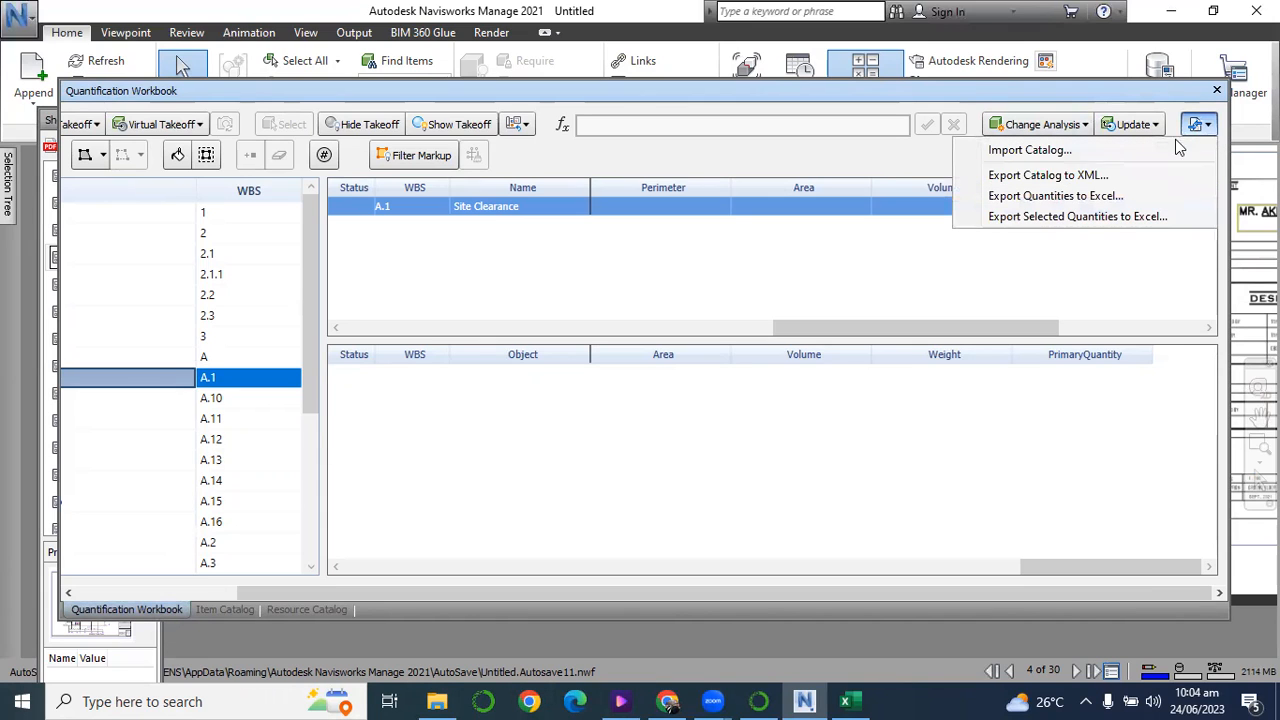
{"action": "left_click", "coordinate": [1100, 196]}
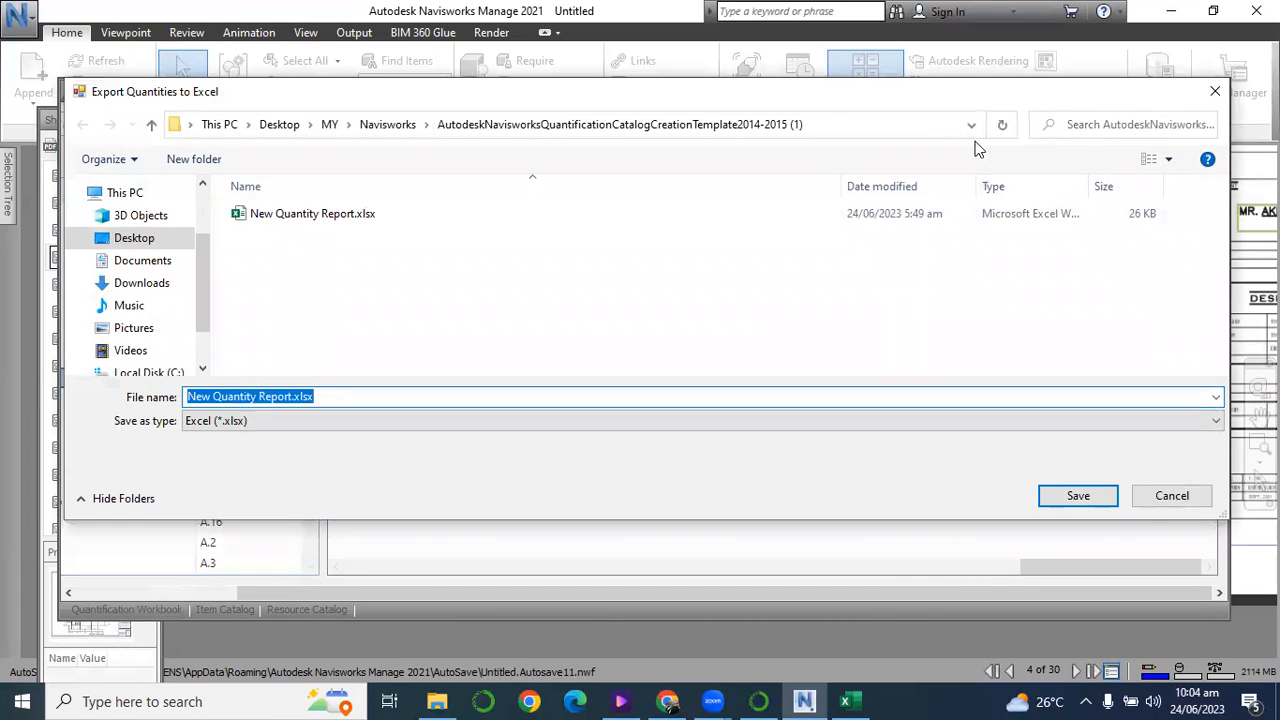
{"action": "left_click", "coordinate": [130, 242]}
{"action": "scroll", "coordinate": [341, 283], "scroll_direction": "down", "scroll_amount": 5}
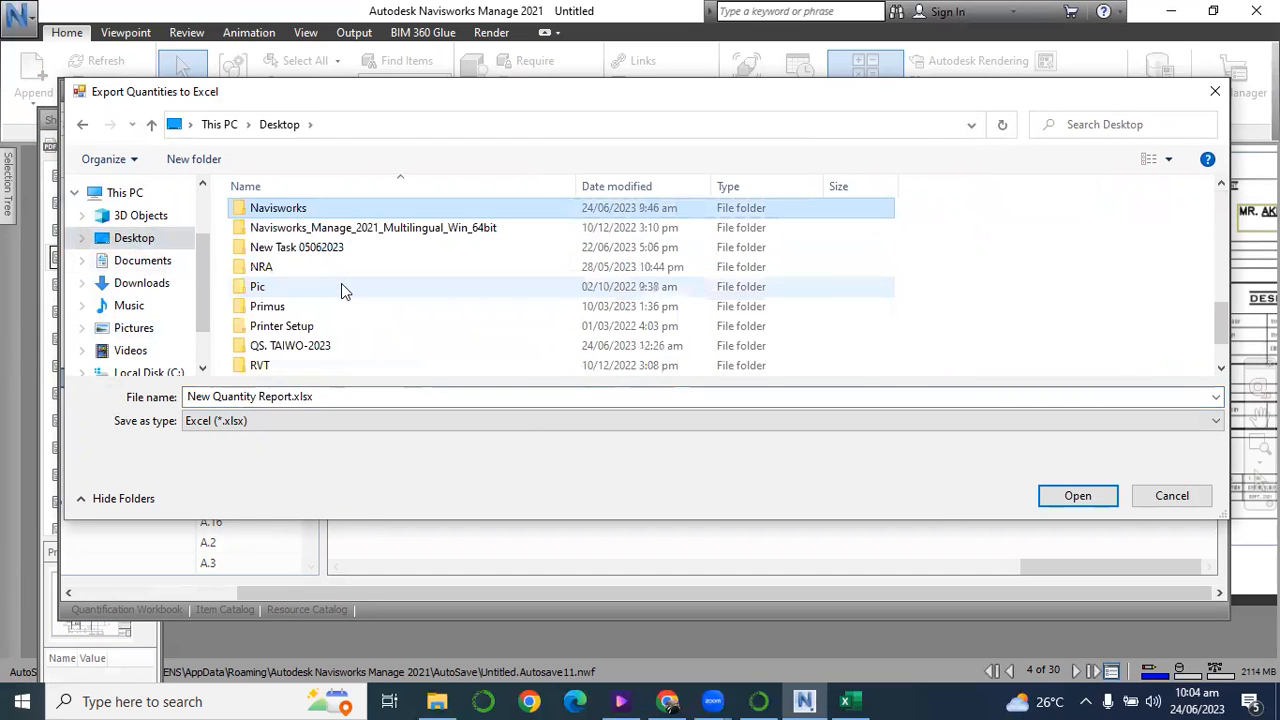
{"action": "left_click", "coordinate": [306, 208]}
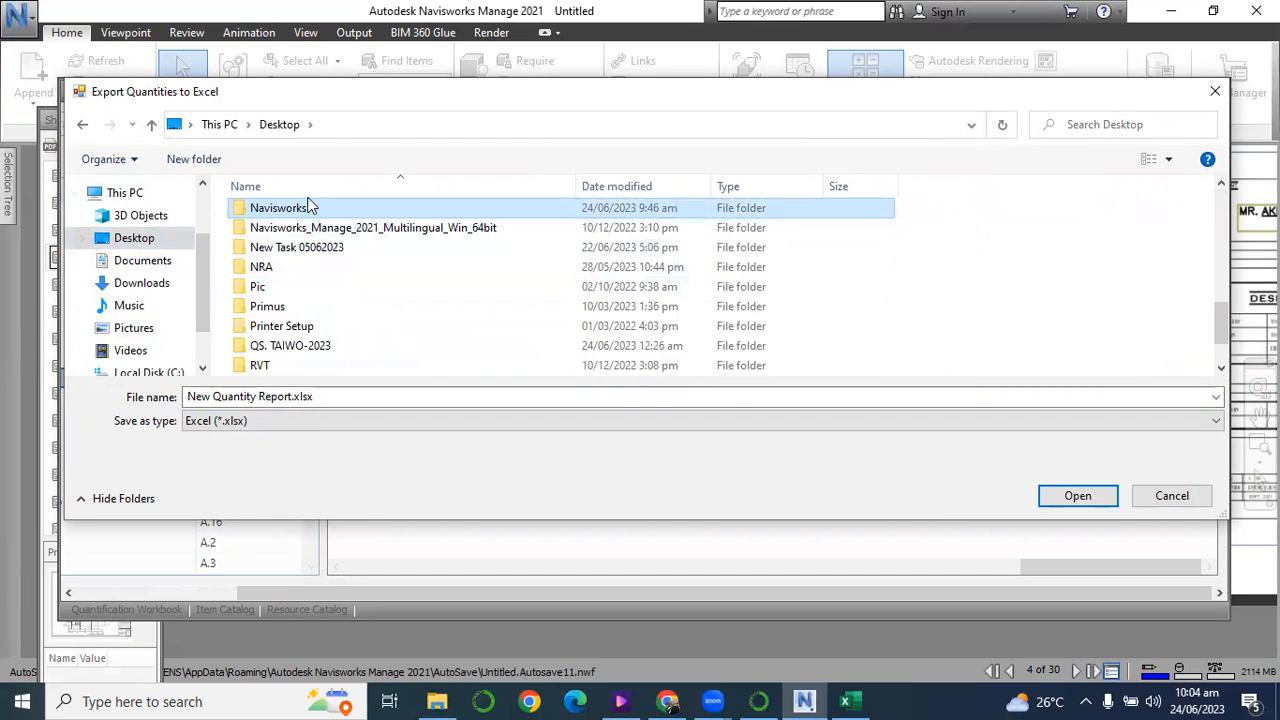
{"action": "left_click", "coordinate": [191, 396]}
{"action": "left_click", "coordinate": [190, 396]}
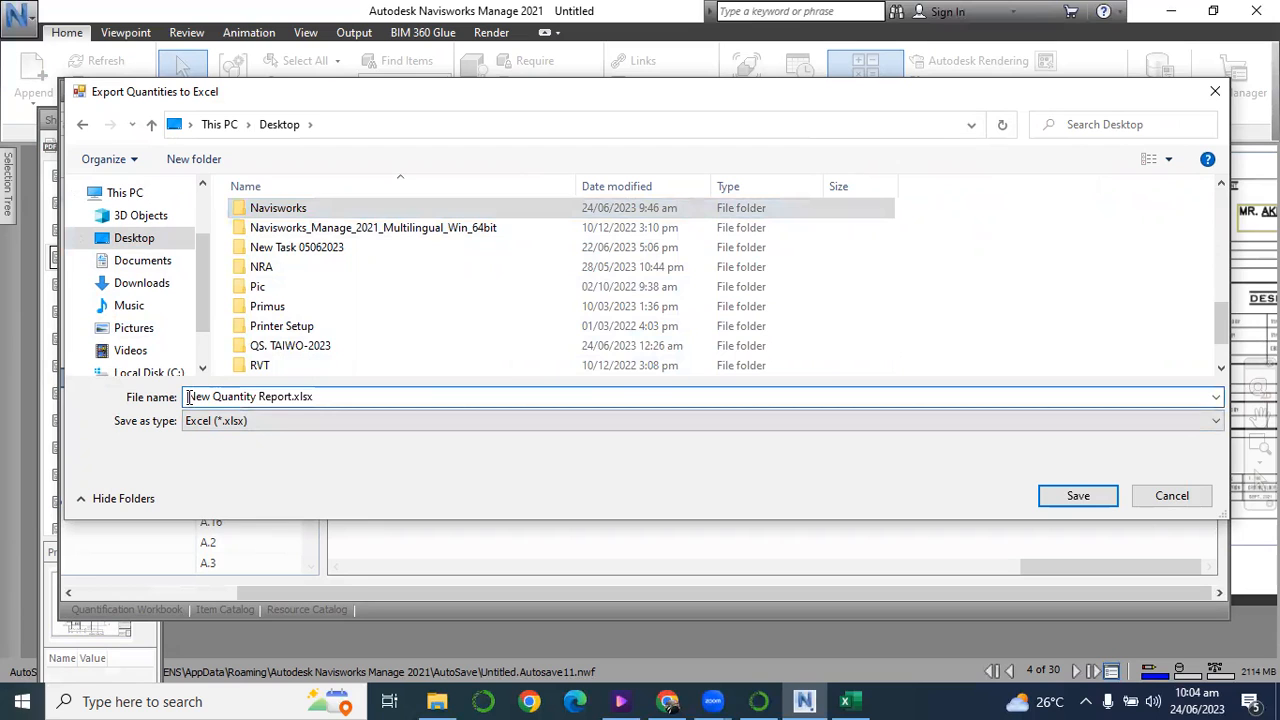
{"action": "type", "text": "1"}
{"action": "left_click", "coordinate": [1074, 495]}
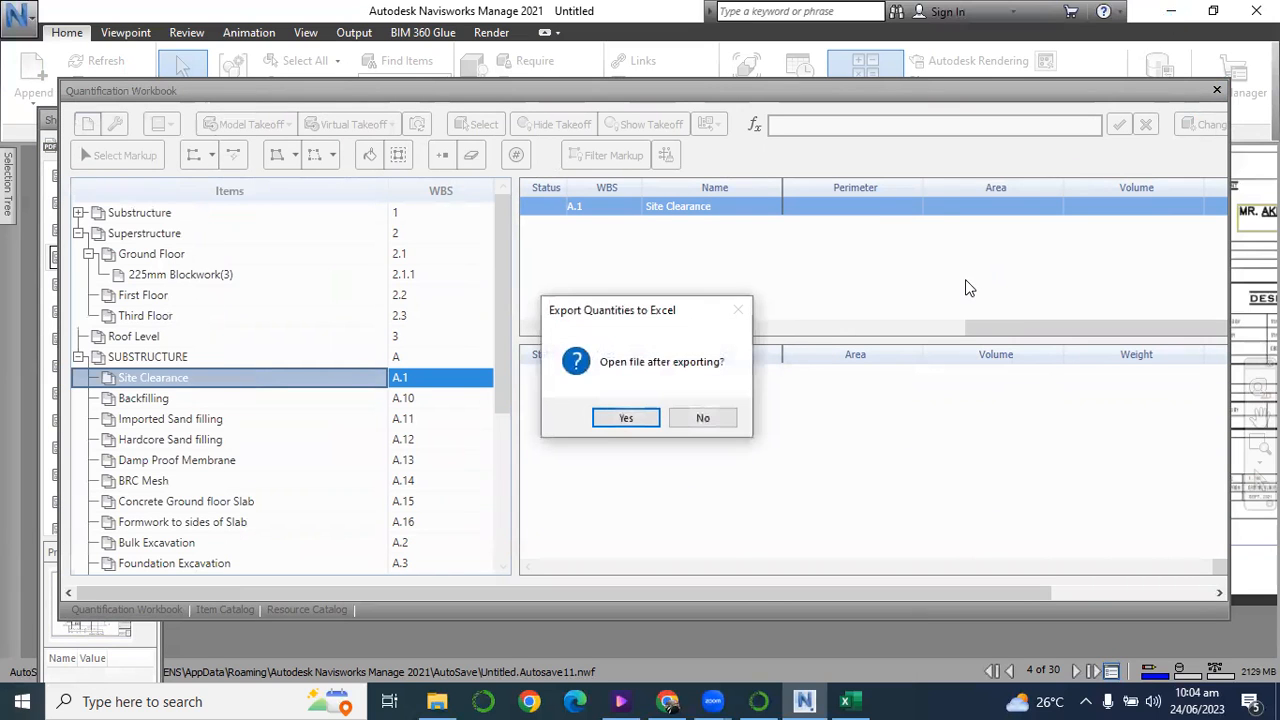
{"action": "left_click", "coordinate": [611, 418]}
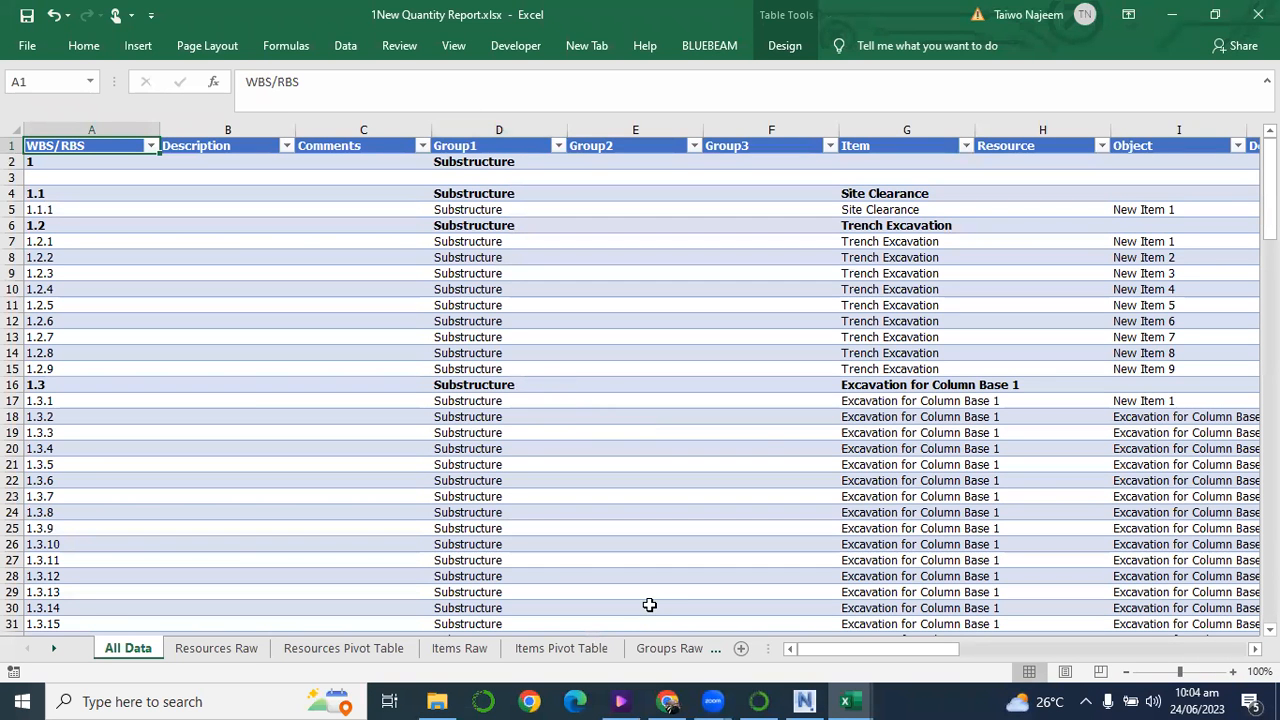
Examine the exported takeoff rows in the All Data sheet, from the group and item columns across to the model dimension columns.
{"action": "left_click", "coordinate": [1000, 482]}
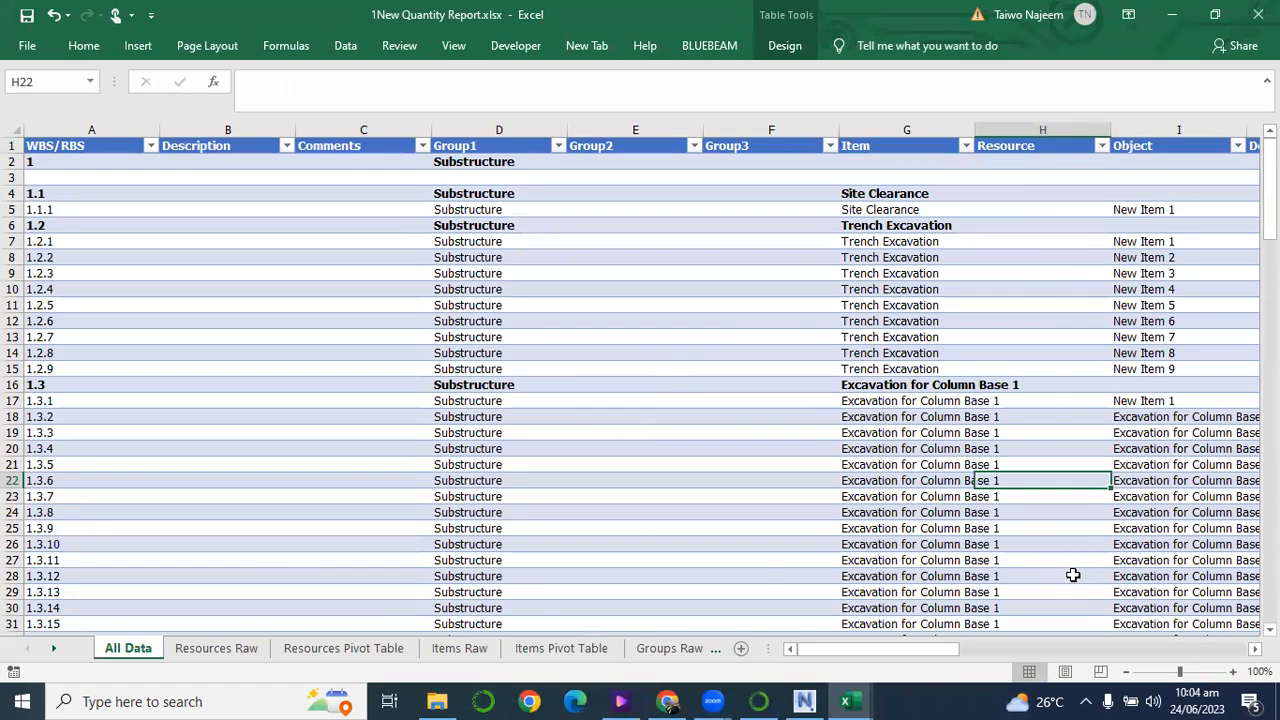
{"action": "left_click", "coordinate": [763, 543]}
{"action": "scroll", "coordinate": [754, 540], "scroll_direction": "down", "scroll_amount": 3}
{"action": "scroll", "coordinate": [752, 527], "scroll_direction": "up", "scroll_amount": 3}
{"action": "key", "text": "Right"}
Examine the remaining quantity columns of the All Data sheet through PrimaryQuantity, checking the Trench Excavation total volume.
{"action": "key", "text": "Right"}
{"action": "key", "text": "Right"}
{"action": "key", "text": "Right"}
{"action": "key", "text": "Right"}
{"action": "key", "text": "Right"}
{"action": "key", "text": "Right"}
{"action": "key", "text": "Right"}
{"action": "key", "text": "Right"}
{"action": "key", "text": "Right"}
{"action": "key", "text": "Right"}
{"action": "key", "text": "Right"}
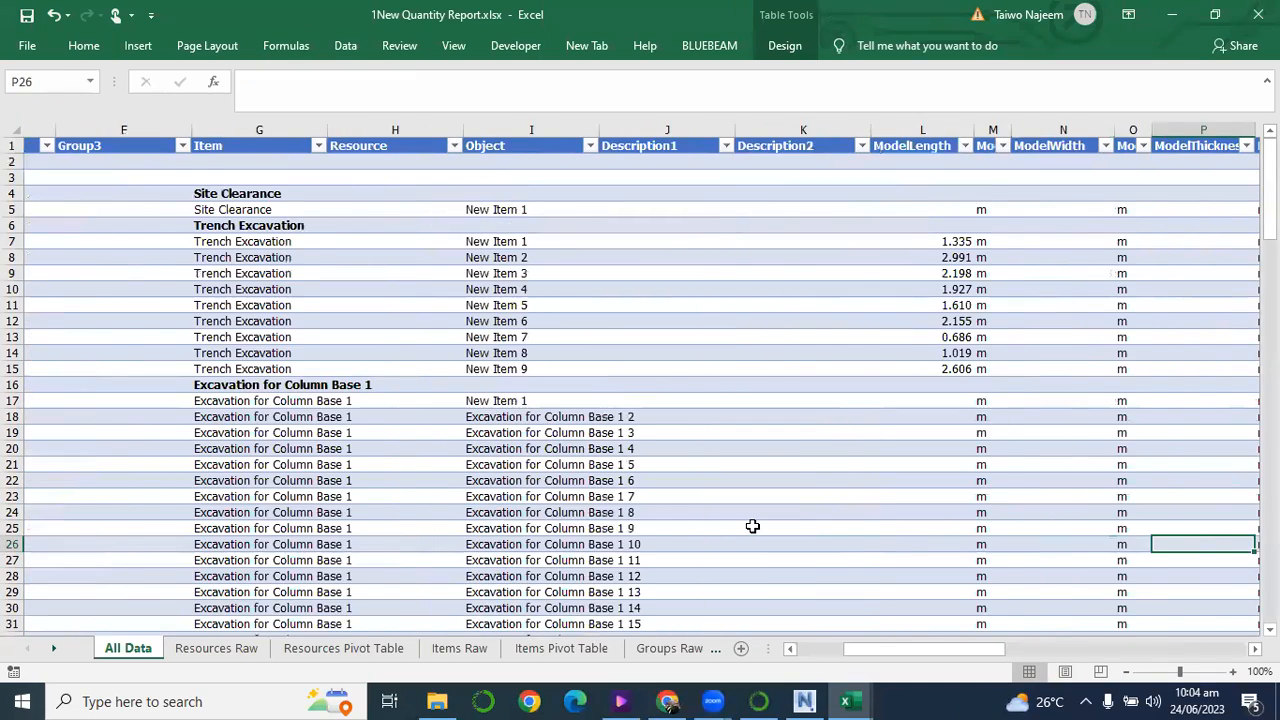
{"action": "key", "text": "Right"}
{"action": "key", "text": "Right"}
{"action": "key", "text": "Right"}
{"action": "key", "text": "Right"}
{"action": "key", "text": "Right"}
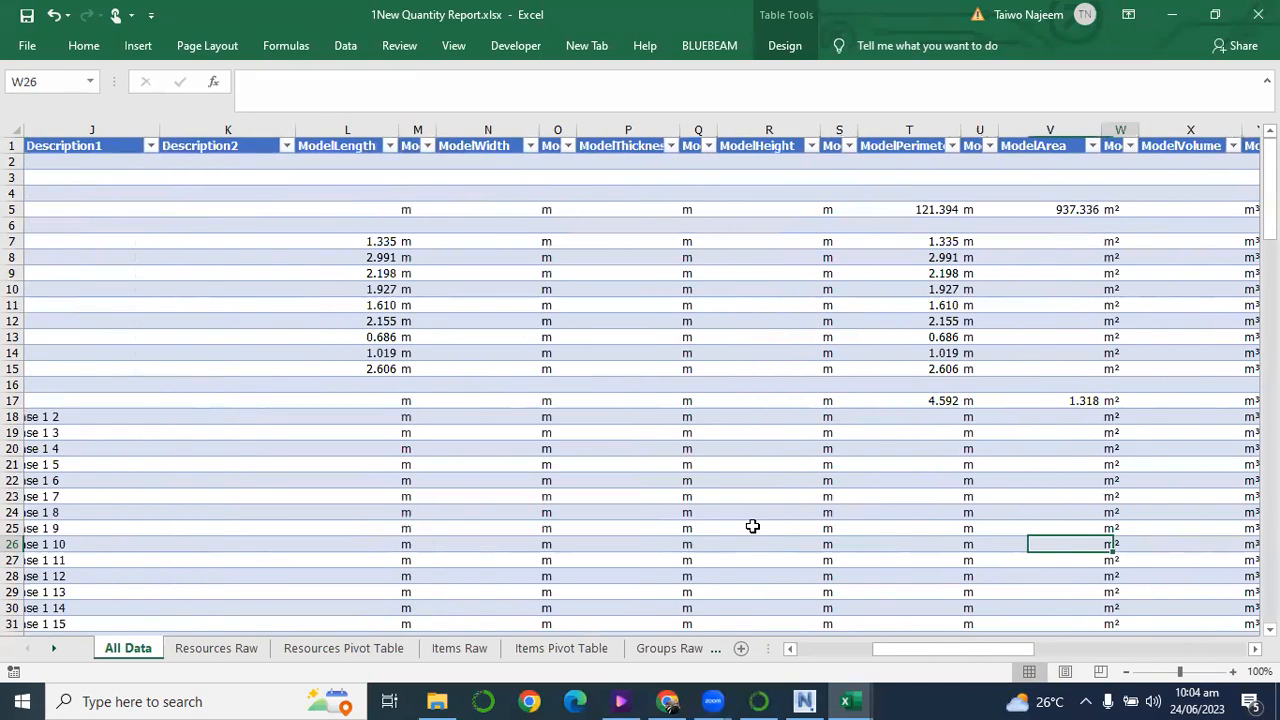
{"action": "key", "text": "Right"}
{"action": "key", "text": "Right"}
{"action": "key", "text": "Right"}
{"action": "key", "text": "Right"}
{"action": "key", "text": "Right"}
{"action": "key", "text": "Right"}
{"action": "key", "text": "Right"}
{"action": "key", "text": "Right"}
{"action": "key", "text": "Right"}
{"action": "key", "text": "Right"}
{"action": "key", "text": "Right"}
{"action": "key", "text": "Right"}
{"action": "key", "text": "Right"}
{"action": "key", "text": "Right"}
{"action": "key", "text": "Right"}
{"action": "key", "text": "Right"}
{"action": "key", "text": "Right"}
{"action": "key", "text": "Right"}
{"action": "key", "text": "Right"}
{"action": "key", "text": "Right"}
{"action": "key", "text": "Right"}
{"action": "key", "text": "Right"}
{"action": "key", "text": "Right"}
{"action": "key", "text": "Right"}
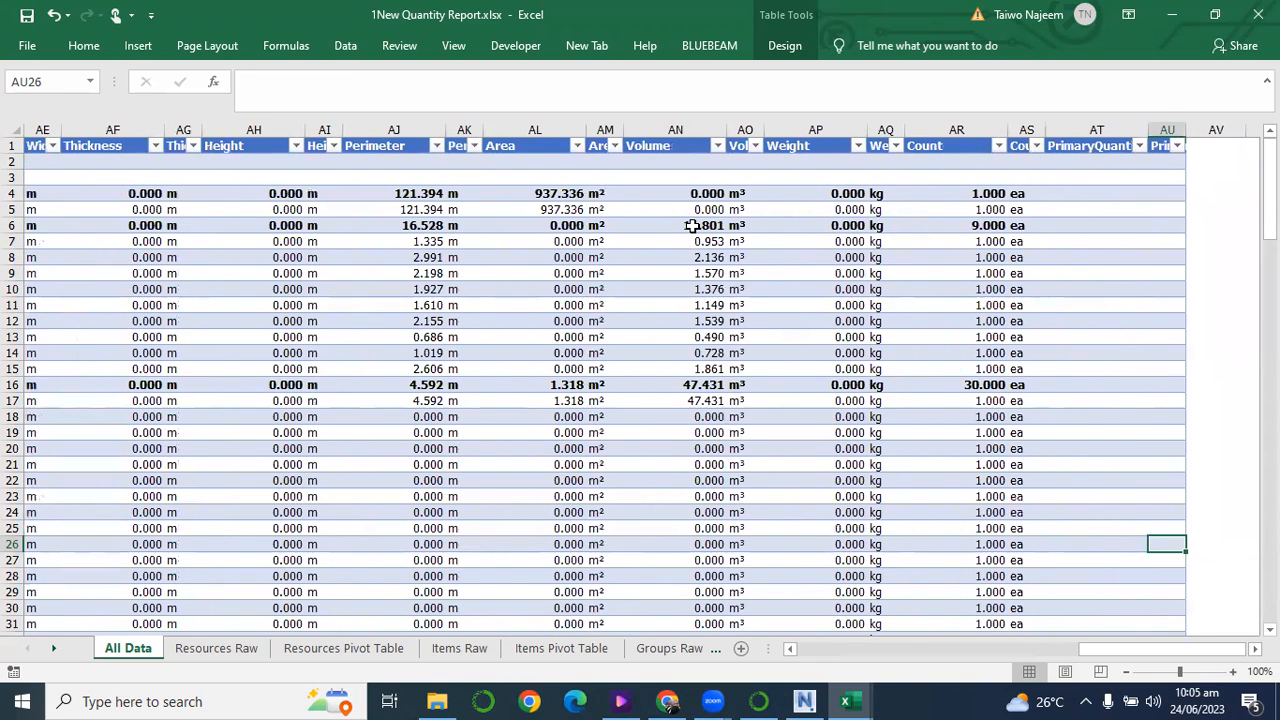
{"action": "left_click", "coordinate": [692, 226]}
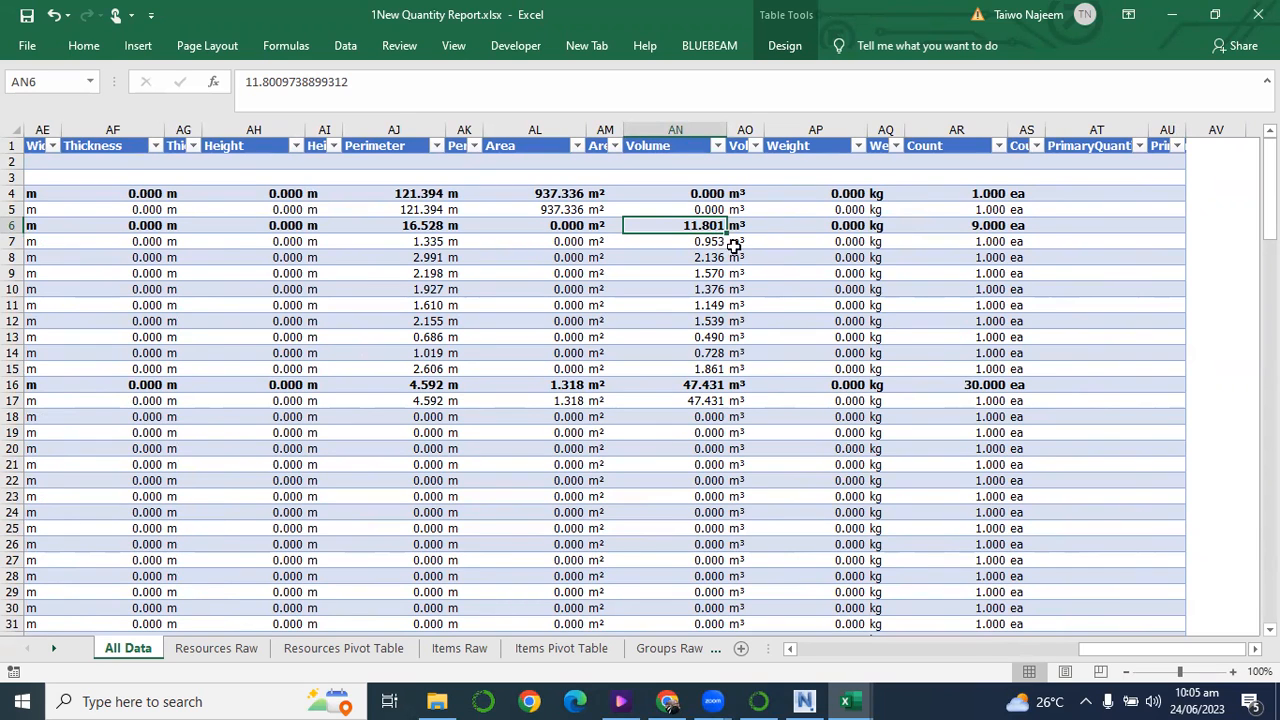
Trace the Excavation for Column Base 1 total row from its group and item names across to its area and volume.
{"action": "left_click", "coordinate": [731, 383]}
{"action": "key", "text": "Left"}
{"action": "key", "text": "Left"}
{"action": "key", "text": "Left"}
{"action": "key", "text": "Left"}
{"action": "key", "text": "Left"}
{"action": "key", "text": "Left"}
{"action": "key", "text": "Left"}
{"action": "key", "text": "Left"}
{"action": "key", "text": "Left"}
{"action": "key", "text": "Left"}
{"action": "key", "text": "Left"}
{"action": "key", "text": "Left"}
{"action": "key", "text": "Left"}
{"action": "key", "text": "Left"}
{"action": "key", "text": "Left"}
{"action": "key", "text": "Left"}
{"action": "key", "text": "Left"}
{"action": "key", "text": "Left"}
{"action": "key", "text": "Left"}
{"action": "key", "text": "Left"}
{"action": "key", "text": "Left"}
{"action": "key", "text": "Left"}
{"action": "key", "text": "Left"}
{"action": "key", "text": "Left"}
{"action": "key", "text": "Left"}
{"action": "key", "text": "Left"}
{"action": "key", "text": "Left"}
{"action": "key", "text": "Left"}
{"action": "key", "text": "Left"}
{"action": "key", "text": "Left"}
{"action": "key", "text": "Left"}
{"action": "key", "text": "Left"}
{"action": "key", "text": "Left"}
{"action": "key", "text": "Left"}
{"action": "key", "text": "Left"}
{"action": "key", "text": "Left"}
{"action": "key", "text": "Left"}
{"action": "key", "text": "Left"}
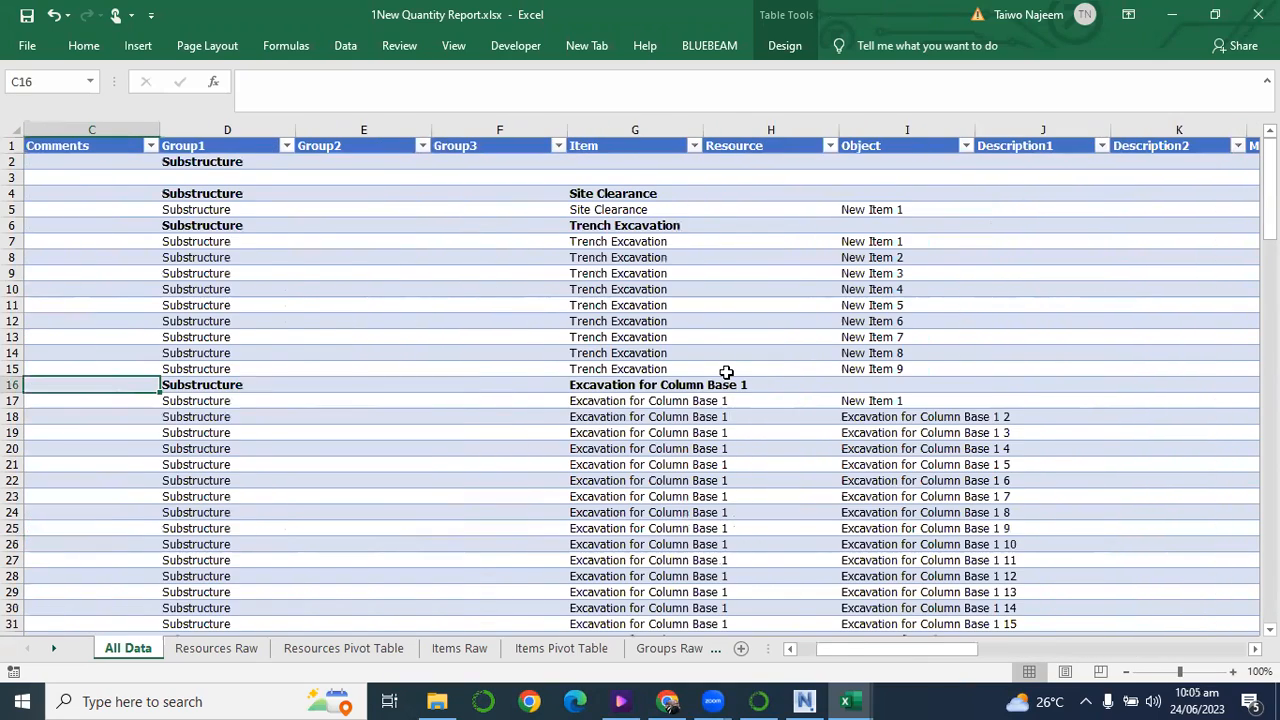
{"action": "key", "text": "Right"}
{"action": "key", "text": "Right"}
{"action": "key", "text": "Right"}
{"action": "key", "text": "Right"}
{"action": "key", "text": "Right"}
{"action": "key", "text": "Right"}
{"action": "key", "text": "Right"}
{"action": "key", "text": "Right"}
{"action": "key", "text": "Right"}
{"action": "key", "text": "Right"}
{"action": "key", "text": "Right"}
{"action": "key", "text": "Right"}
{"action": "key", "text": "Right"}
{"action": "key", "text": "Right"}
{"action": "key", "text": "Right"}
{"action": "key", "text": "Right"}
{"action": "key", "text": "Right"}
{"action": "key", "text": "Right"}
{"action": "key", "text": "Right"}
{"action": "key", "text": "Right"}
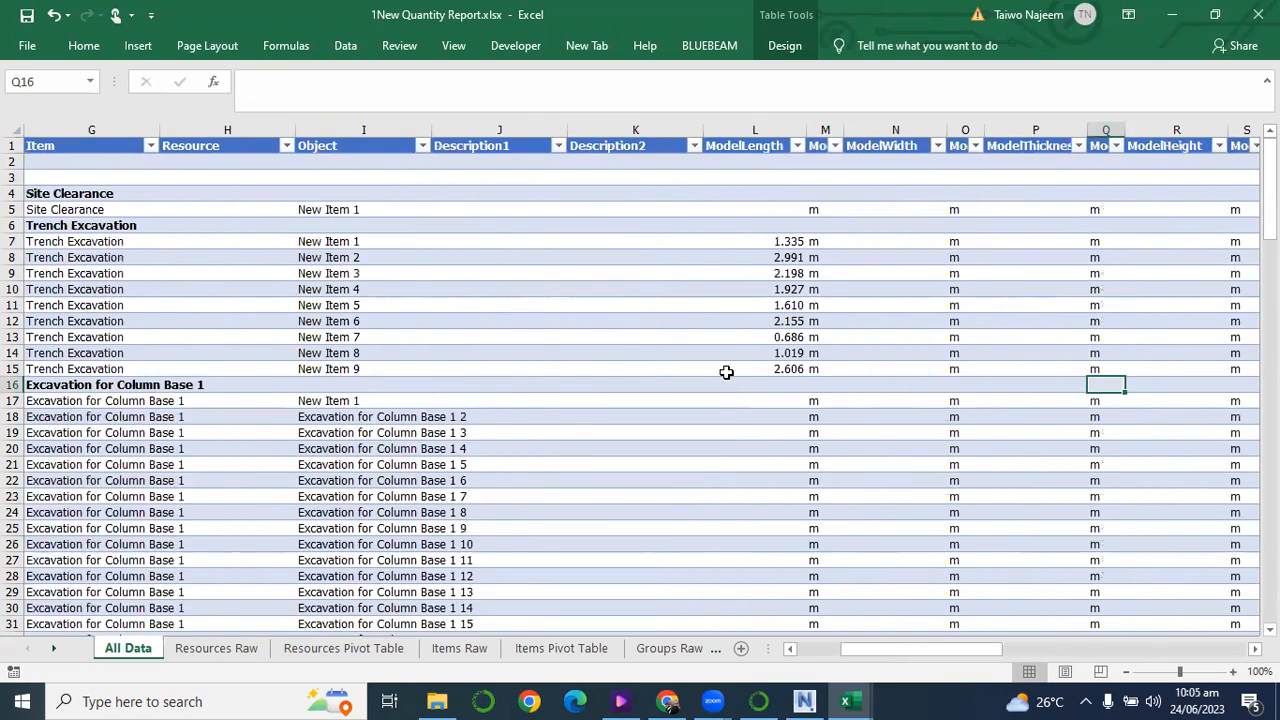
{"action": "key", "text": "Right"}
{"action": "key", "text": "Right"}
{"action": "key", "text": "Right"}
{"action": "key", "text": "Right"}
{"action": "key", "text": "Right"}
{"action": "key", "text": "Right"}
{"action": "key", "text": "Right"}
{"action": "key", "text": "Right"}
{"action": "key", "text": "Right"}
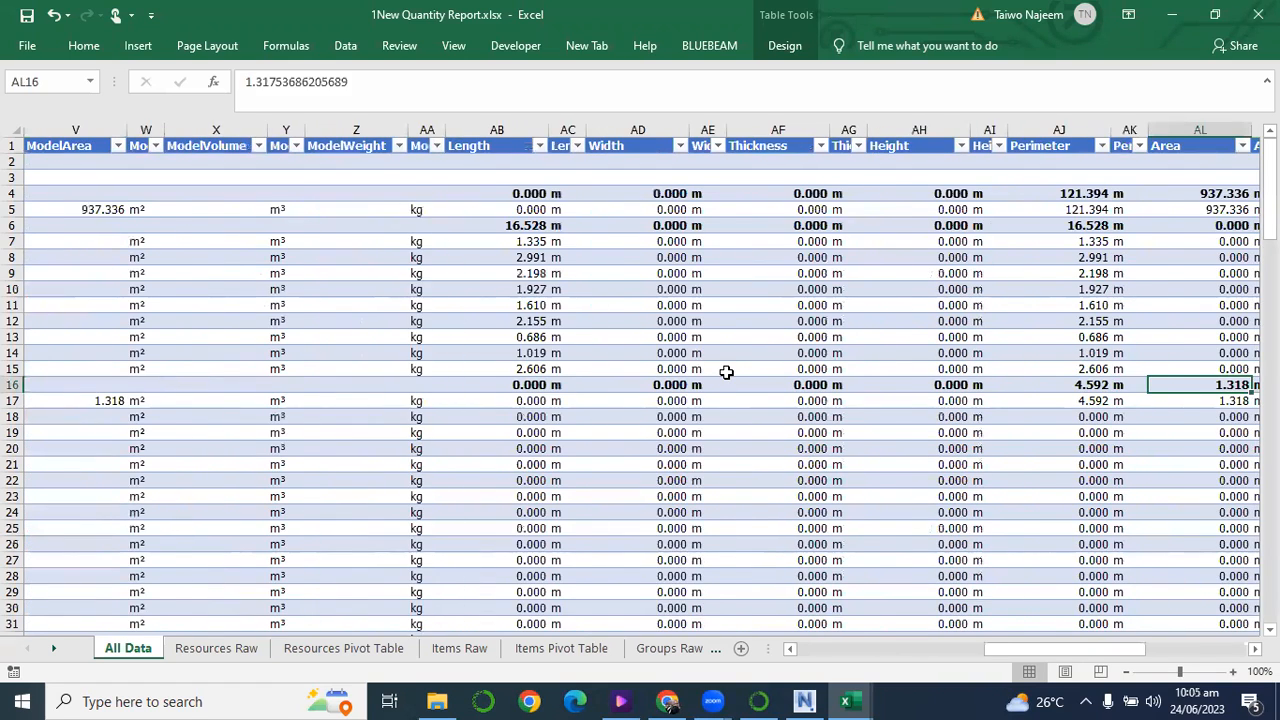
{"action": "key", "text": "Right"}
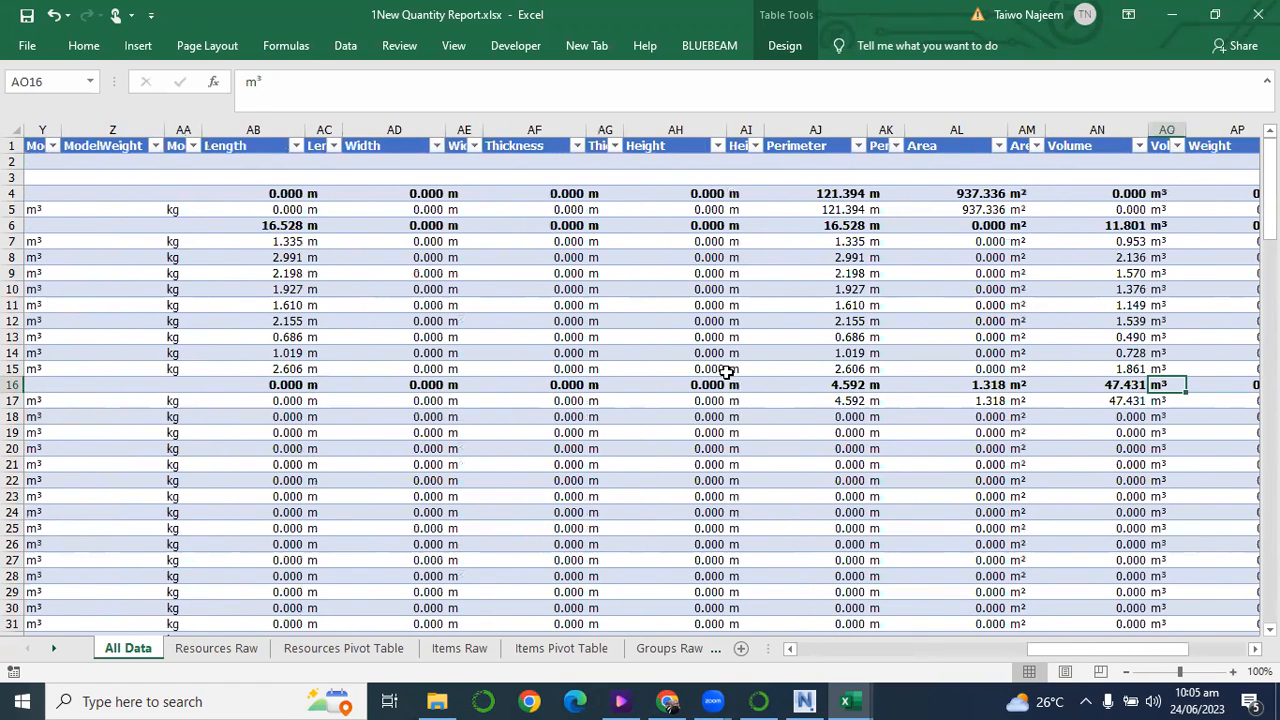
Review the lower takeoff rows, checking the 225mm Blockwork total area against its item, group and WBS columns.
{"action": "scroll", "coordinate": [980, 414], "scroll_direction": "down", "scroll_amount": 3}
{"action": "scroll", "coordinate": [980, 414], "scroll_direction": "down", "scroll_amount": 20}
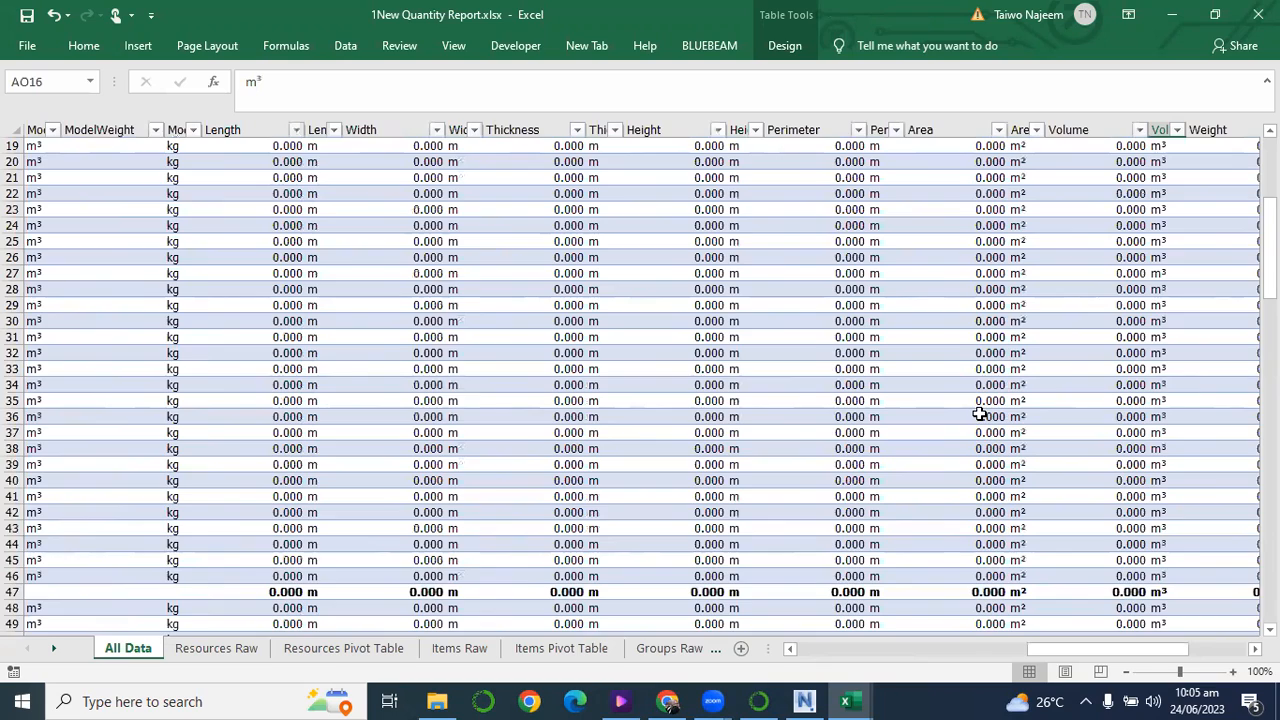
{"action": "scroll", "coordinate": [985, 423], "scroll_direction": "up", "scroll_amount": 1}
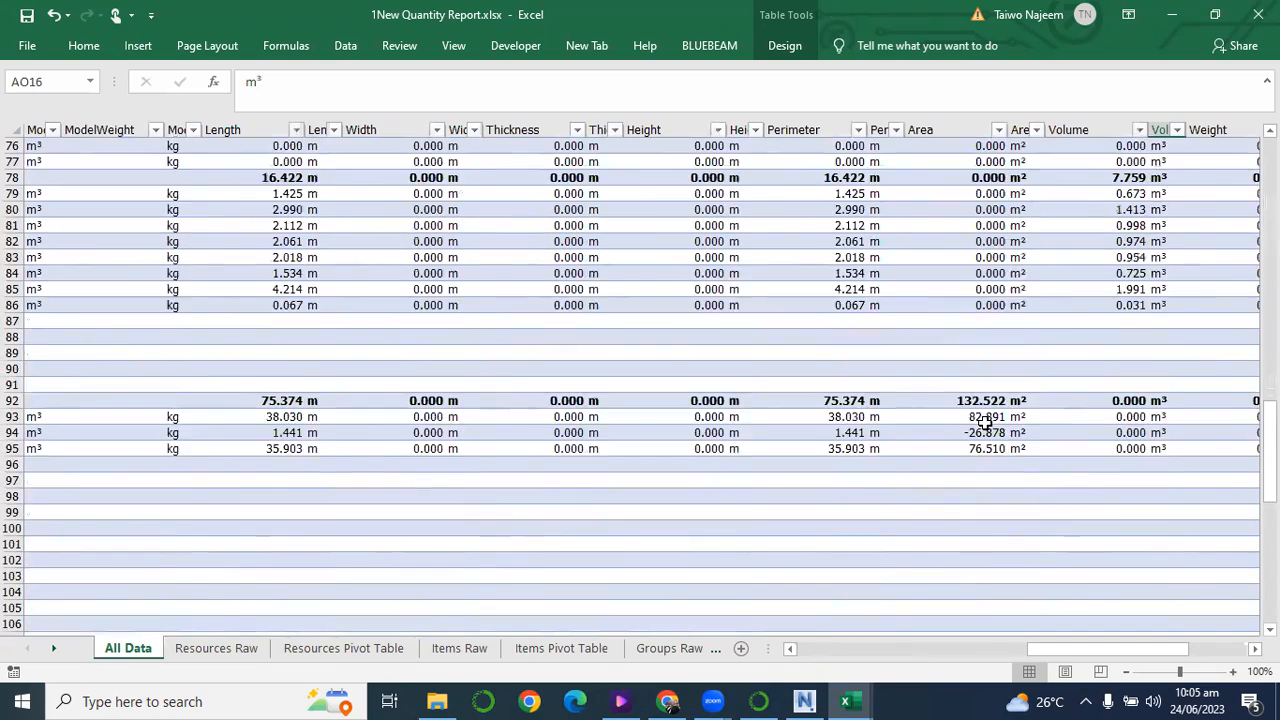
{"action": "scroll", "coordinate": [1000, 420], "scroll_direction": "down", "scroll_amount": 9}
{"action": "scroll", "coordinate": [996, 414], "scroll_direction": "up", "scroll_amount": 7}
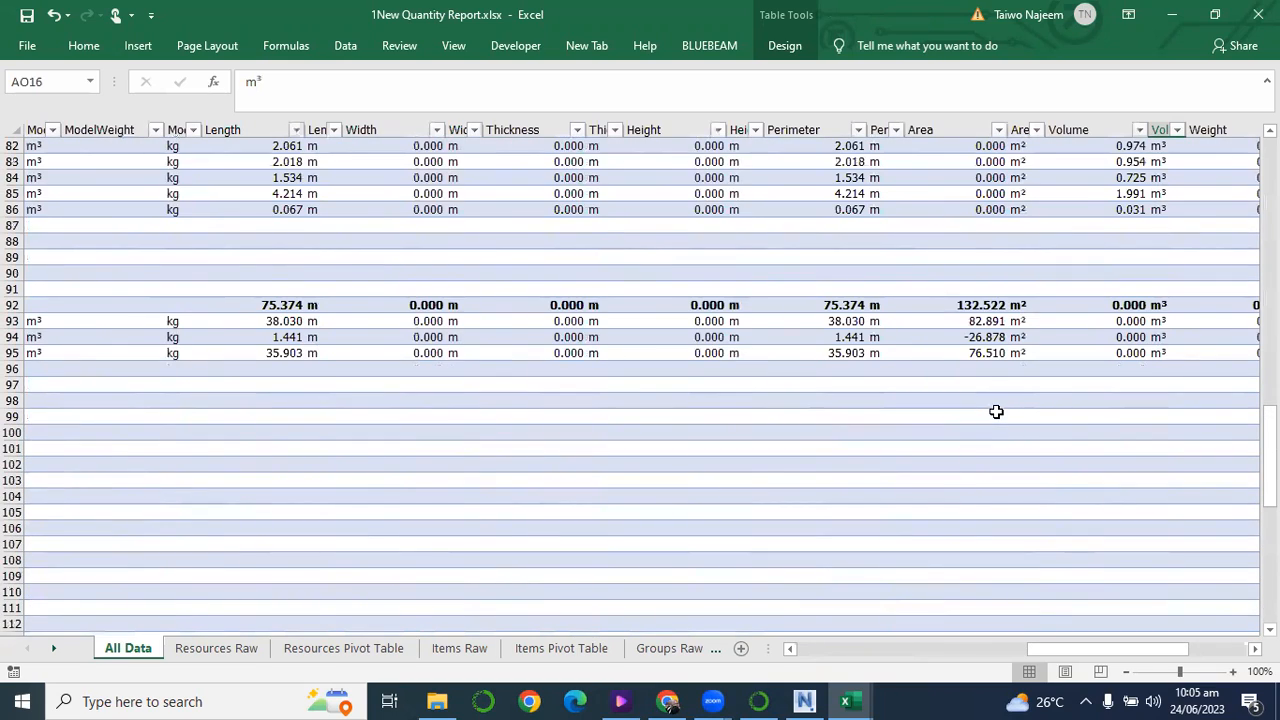
{"action": "left_click", "coordinate": [995, 304]}
{"action": "key", "text": "Left"}
{"action": "key", "text": "Left"}
{"action": "key", "text": "Left"}
{"action": "key", "text": "Left"}
{"action": "key", "text": "Left"}
{"action": "key", "text": "Left"}
{"action": "key", "text": "Left"}
{"action": "key", "text": "Left"}
{"action": "key", "text": "Left"}
{"action": "key", "text": "Left"}
{"action": "key", "text": "Left"}
{"action": "key", "text": "Left"}
{"action": "key", "text": "Left"}
{"action": "key", "text": "Left"}
{"action": "key", "text": "Left"}
{"action": "key", "text": "Left"}
{"action": "key", "text": "Left"}
{"action": "key", "text": "Left"}
{"action": "key", "text": "Left"}
{"action": "key", "text": "Left"}
{"action": "key", "text": "Left"}
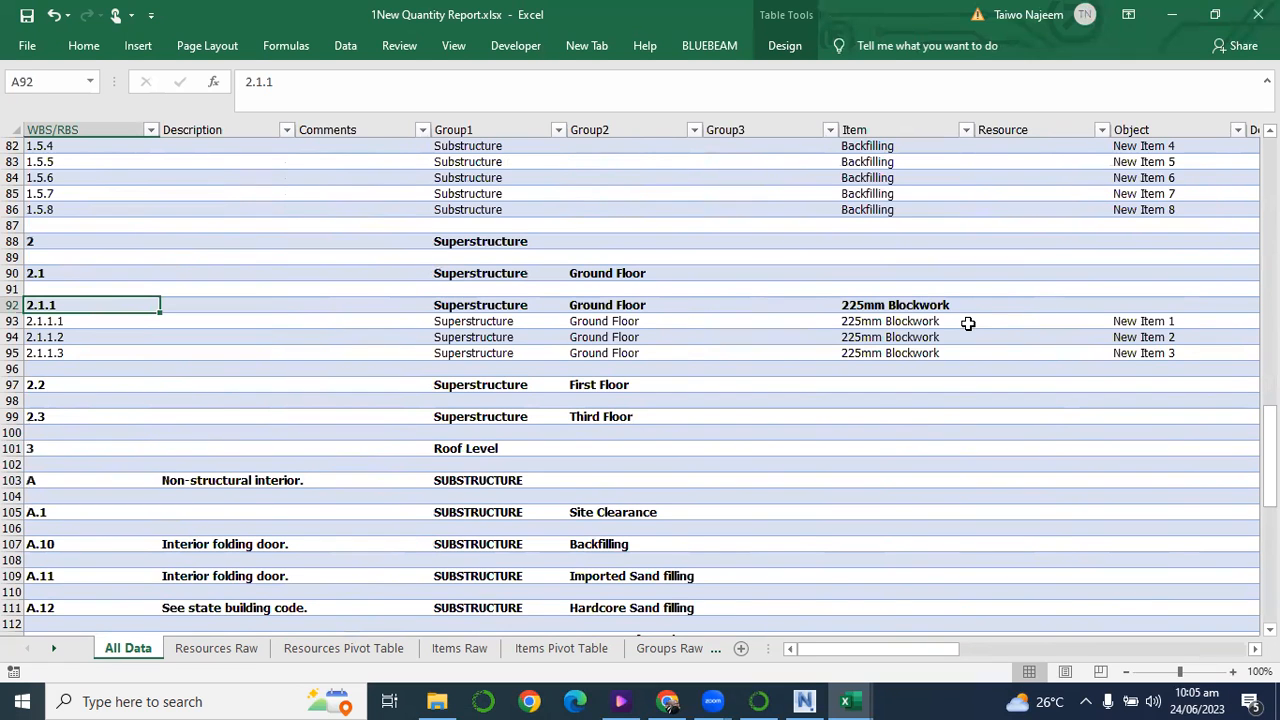
Minimize the quantity report and the catalog template workbook to return to the Quantification Workbook in Navisworks.
{"action": "left_click", "coordinate": [1172, 14]}
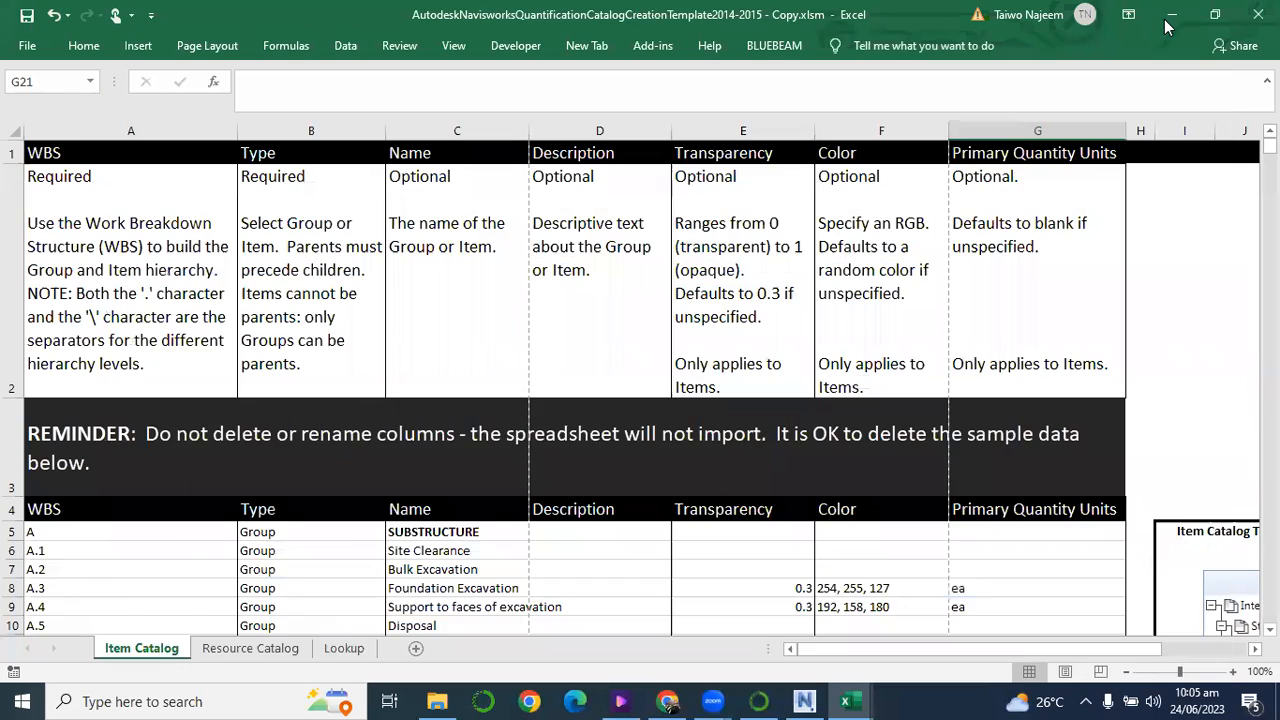
{"action": "left_click", "coordinate": [1172, 14]}
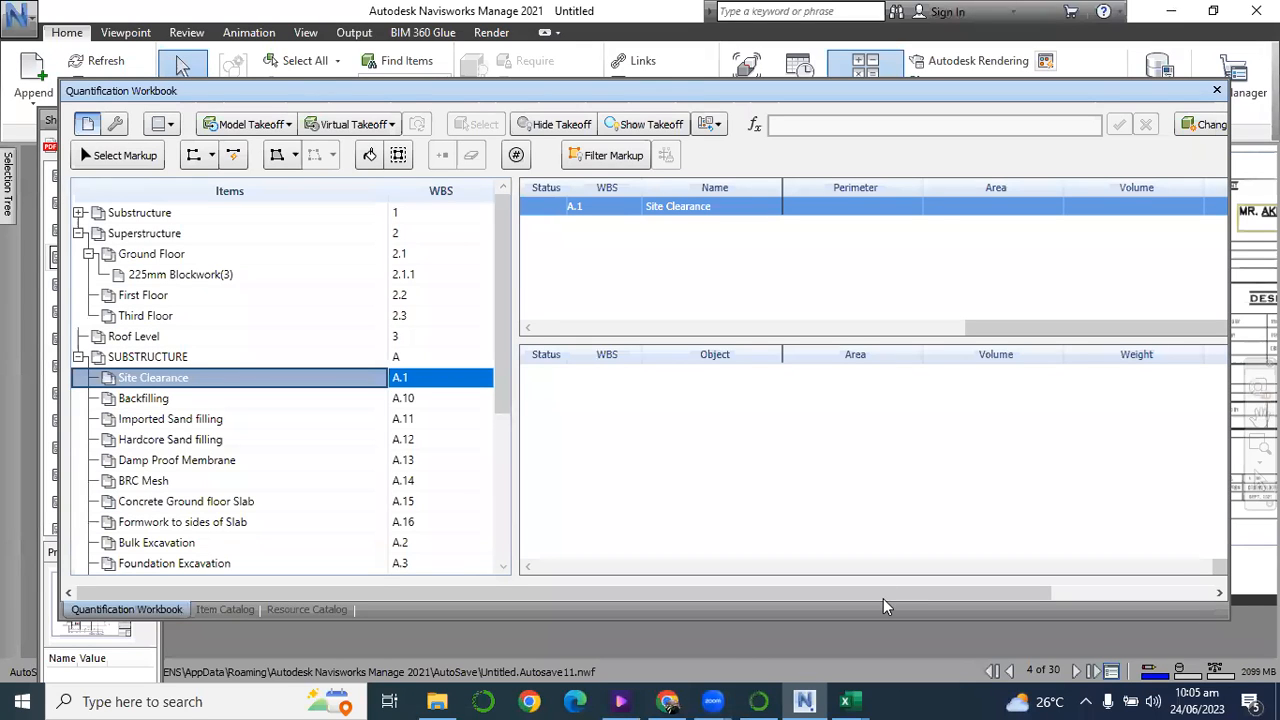